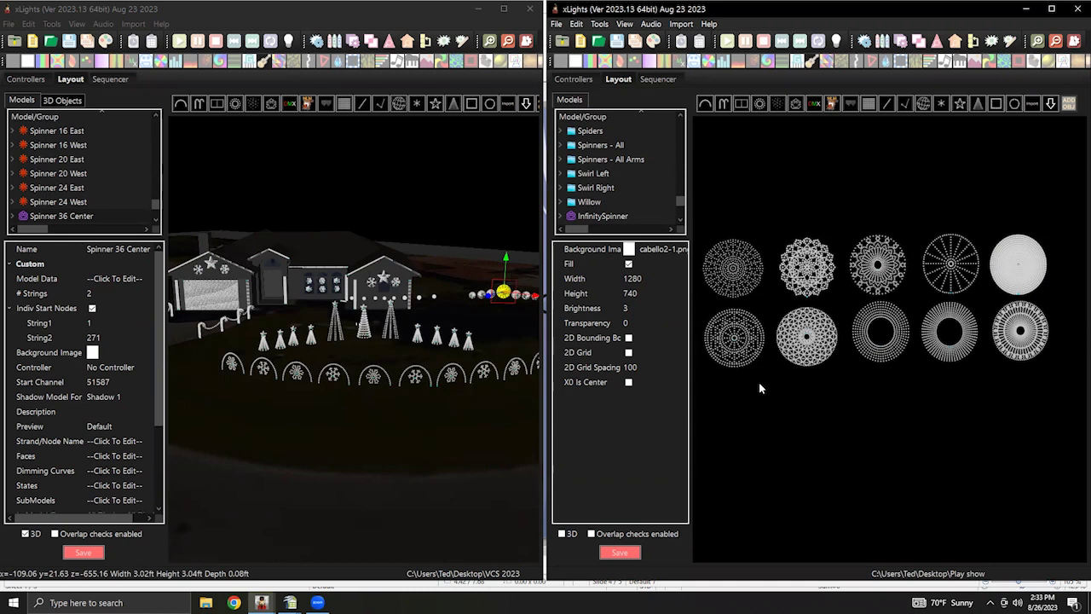
Select the InfinitySpinner in the Play show layout, view the show's controller setup and return to the layout.
left_click(805, 340)
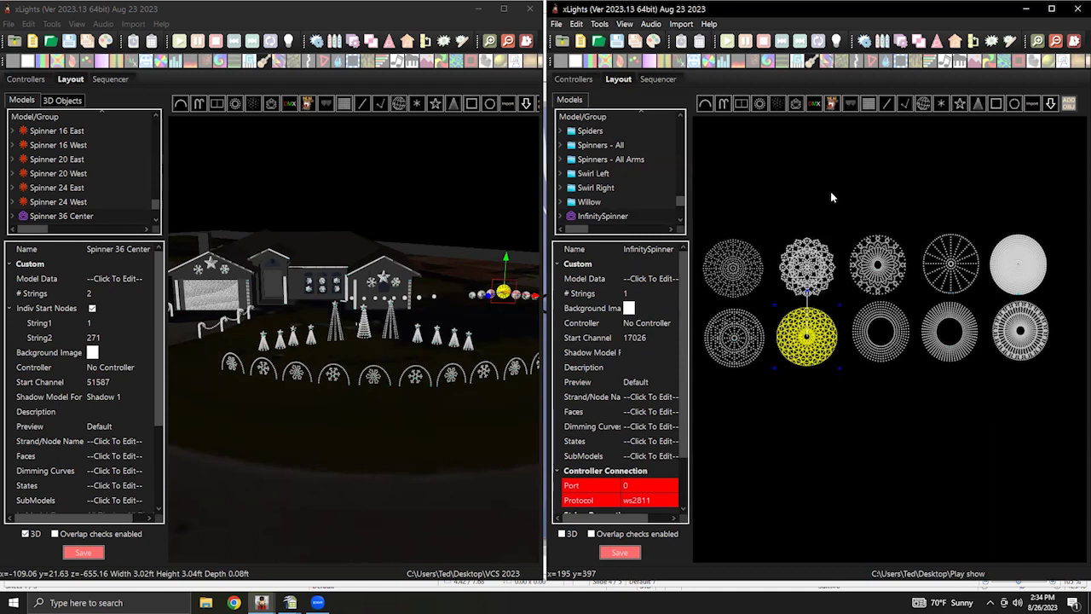
left_click(573, 79)
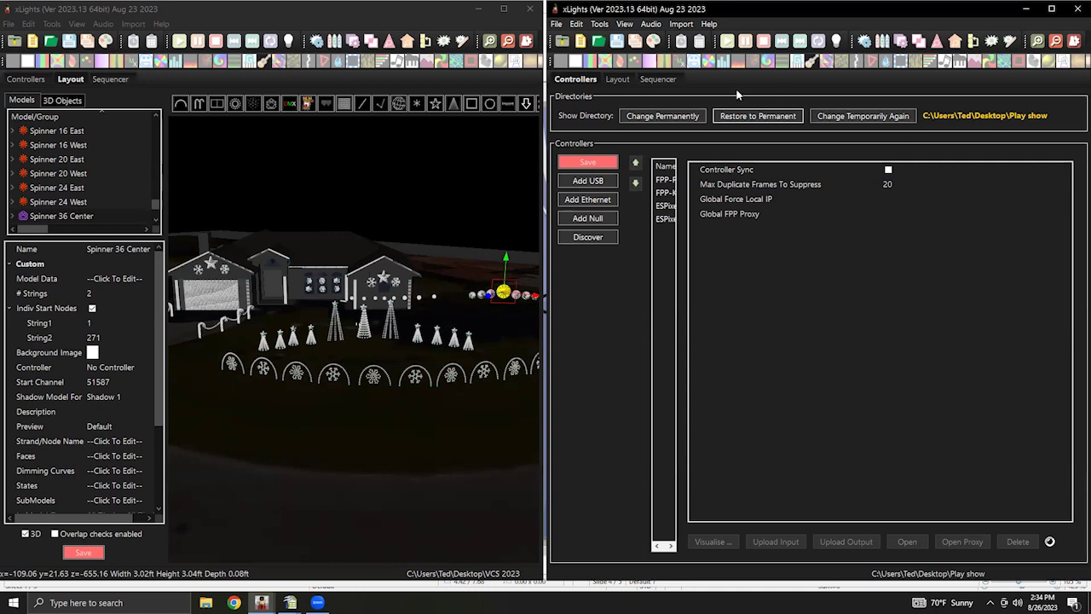
left_click(617, 79)
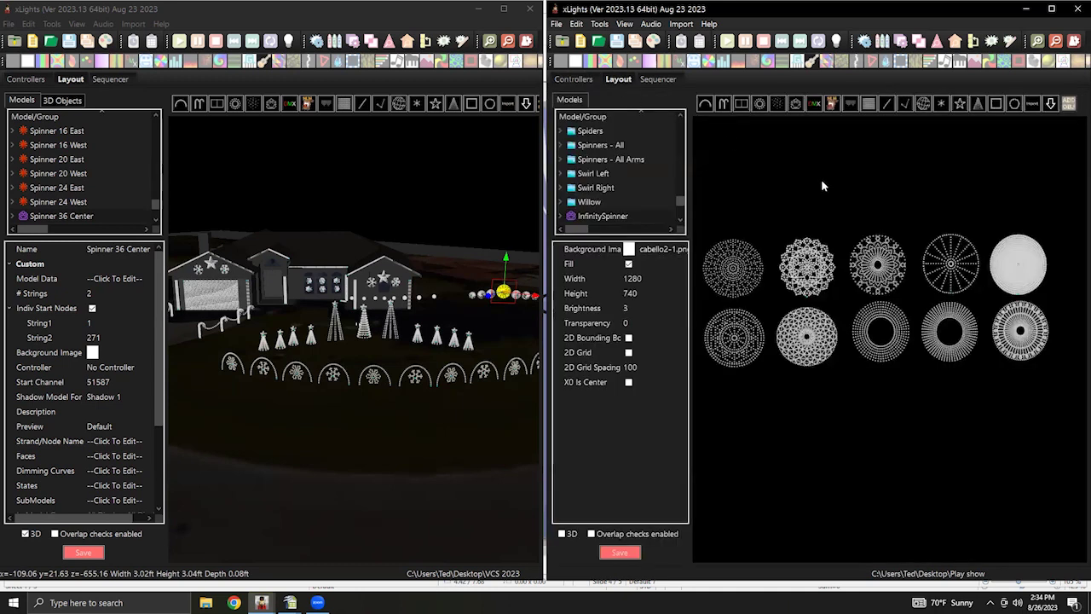
Select each spinner prop in the Play show preview to examine its model properties, finishing on the InfinitySpinner.
left_click(757, 267)
left_click(814, 270)
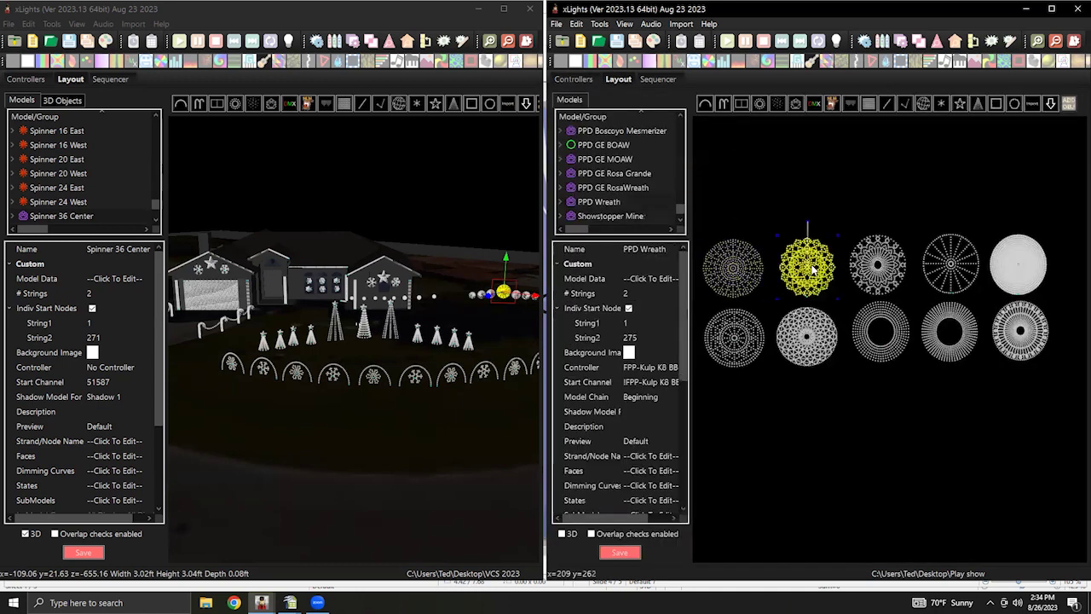
left_click(870, 264)
left_click(954, 259)
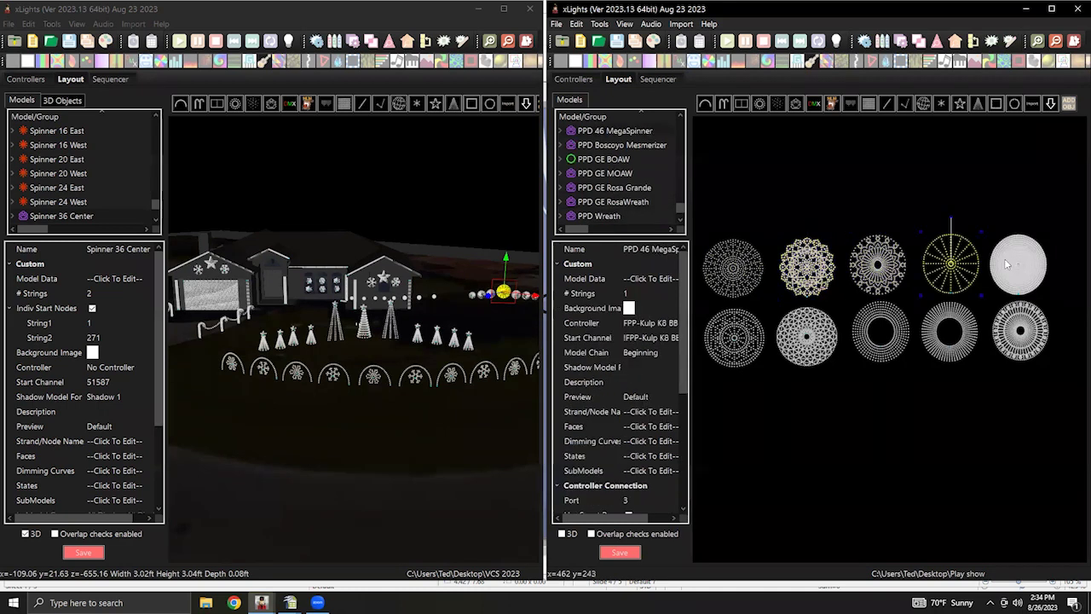
left_click(1009, 263)
left_click(1020, 330)
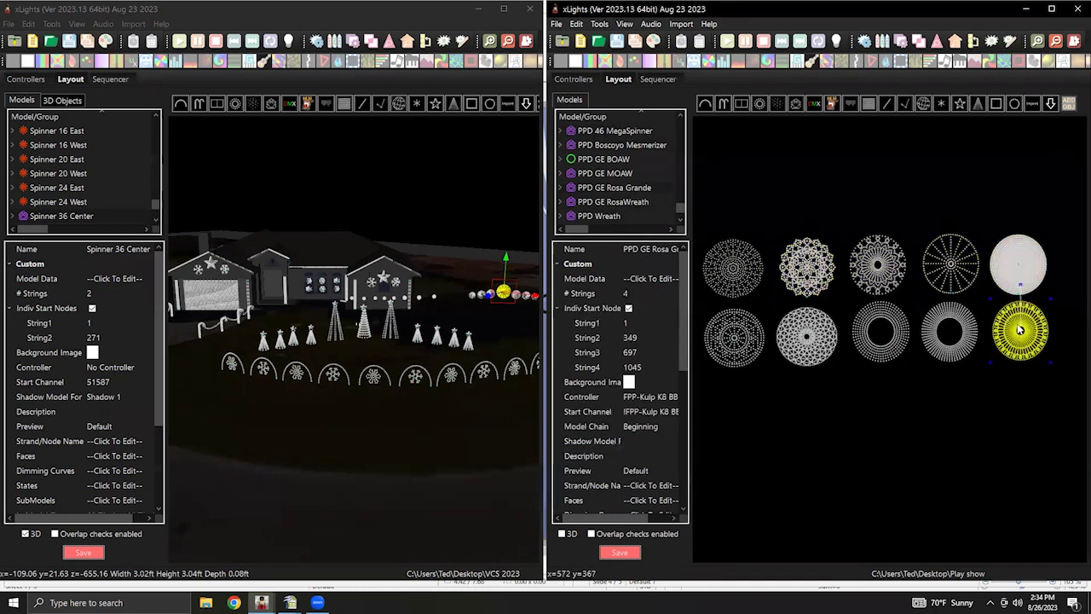
left_click(942, 345)
left_click(887, 351)
left_click(813, 353)
left_click(743, 355)
left_click(733, 271)
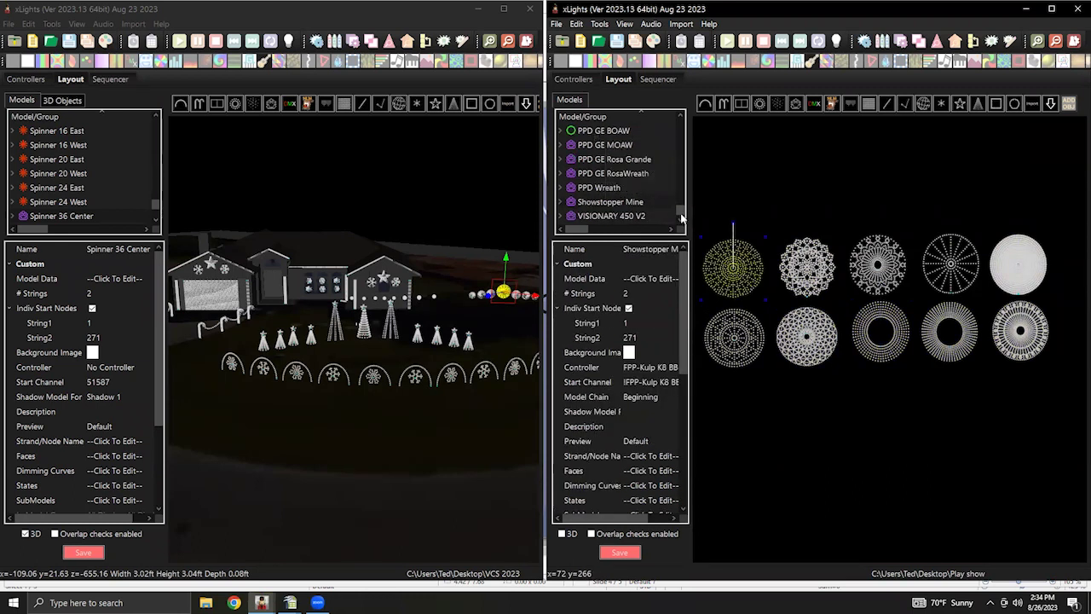
mouse_move(679, 214)
left_mouse_down()
mouse_move(679, 198)
mouse_move(679, 212)
left_mouse_up()
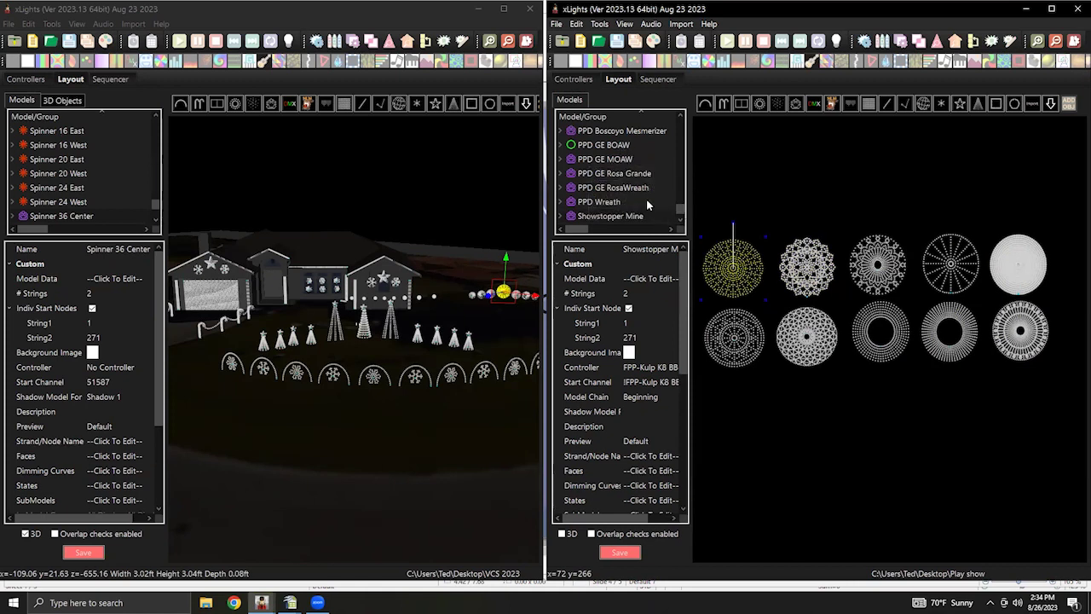
scroll(626, 191, "down", 1)
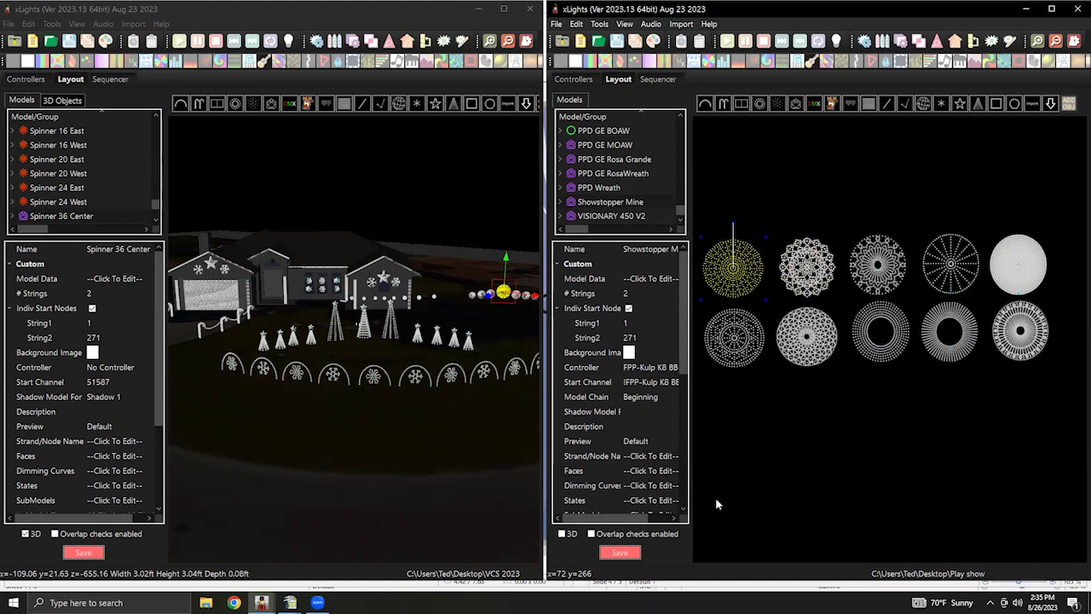
left_click(808, 350)
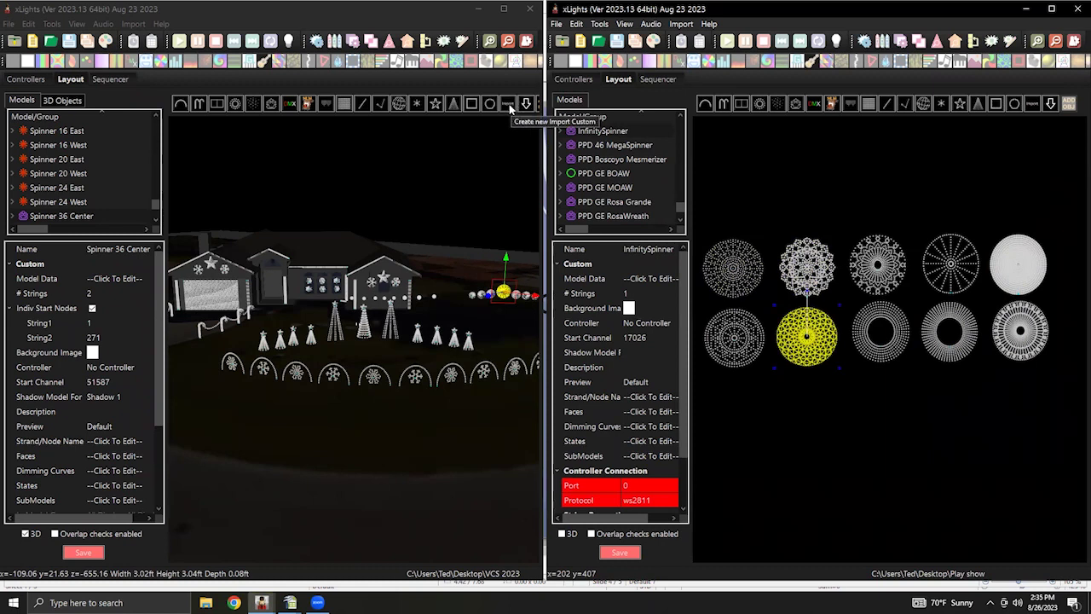
Import the InfinitySpinner-Showstopper custom model file from the Downloads folder into the VCS 2023 layout.
left_click(509, 104)
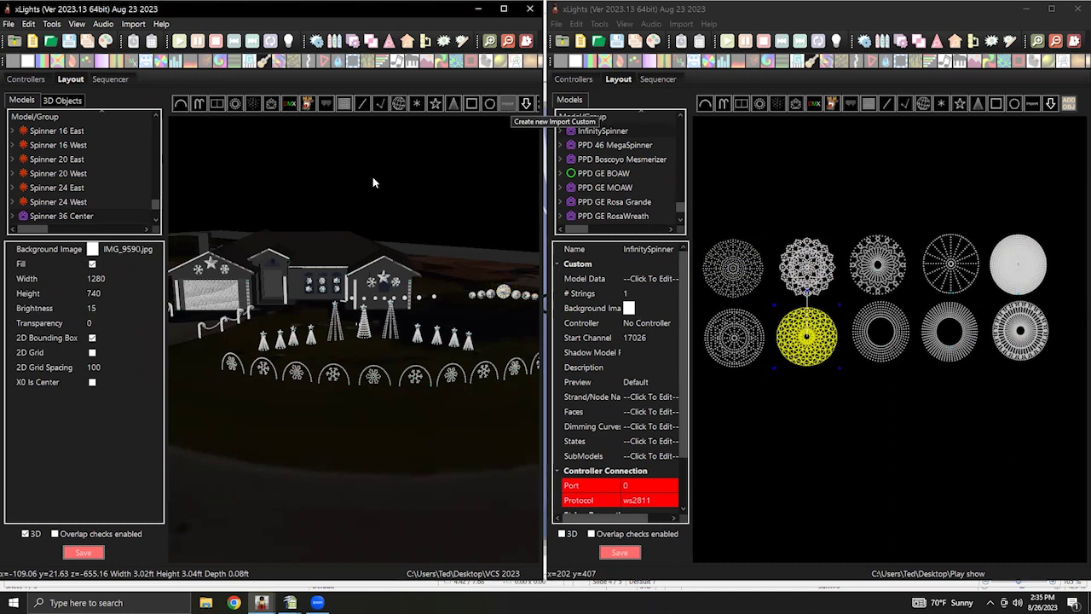
left_click(391, 203)
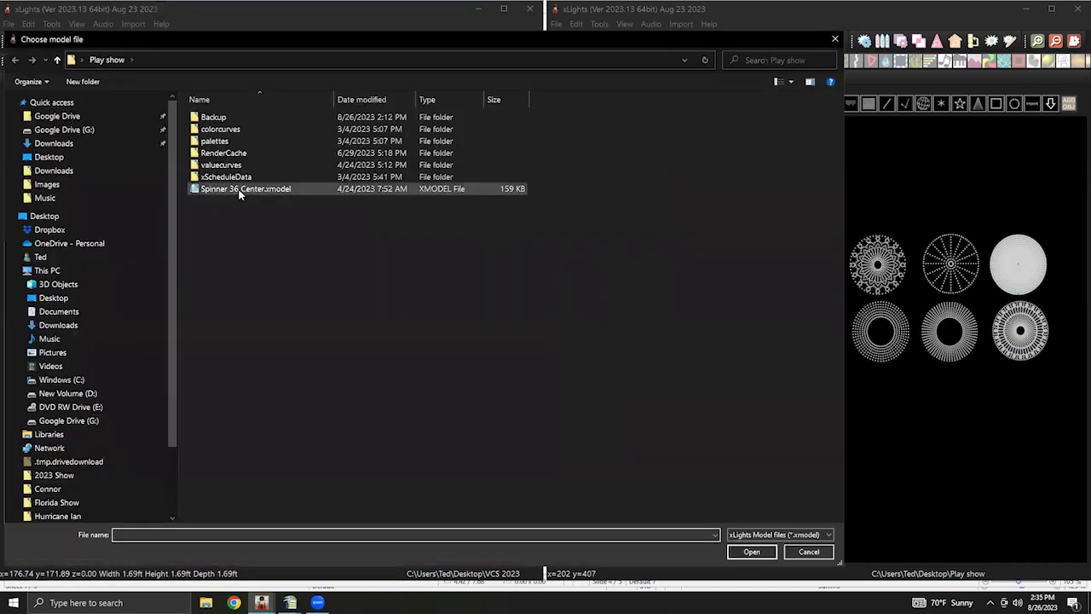
left_click(70, 143)
left_click(223, 150)
left_click(752, 551)
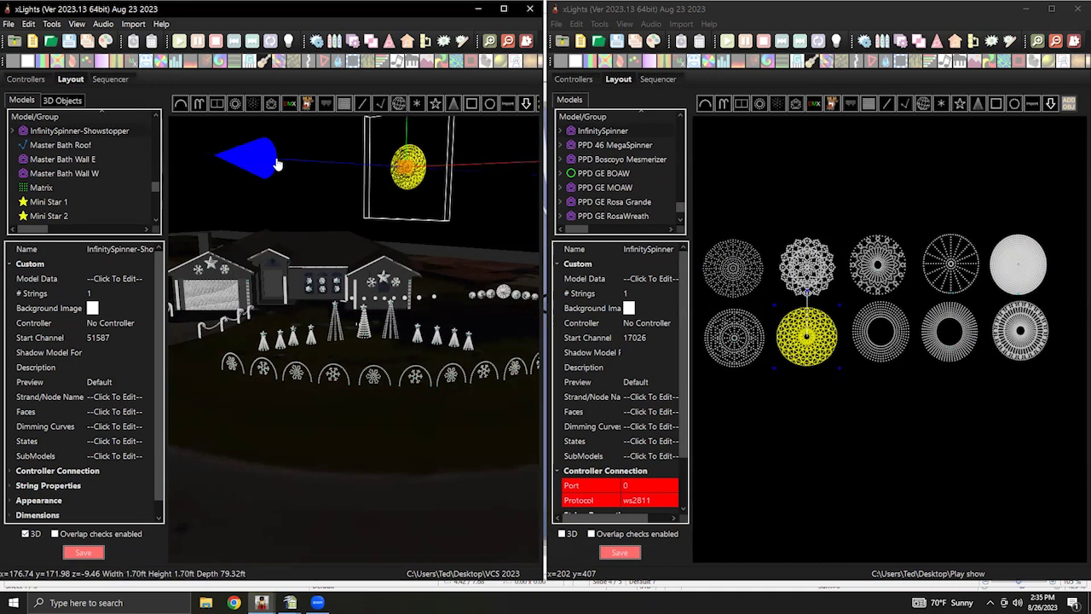
Move the imported spinner along its axes onto the front of the house, above the entry door.
scroll(417, 361, "down", 3)
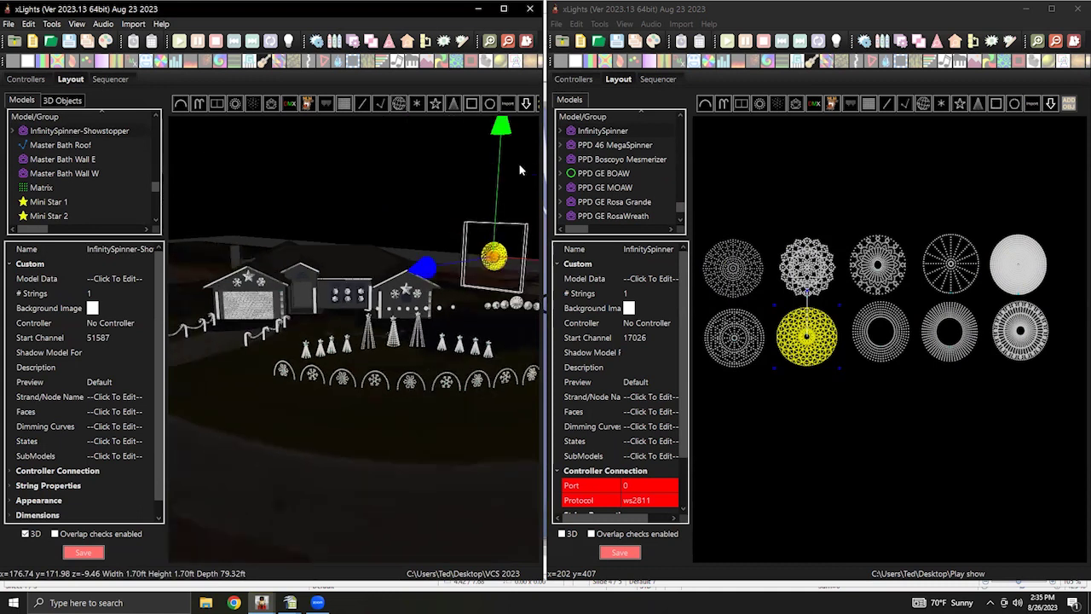
left_click_drag(501, 134, 523, 416)
left_click_drag(432, 394, 323, 461)
left_click_drag(535, 434, 380, 384)
left_click_drag(205, 394, 380, 308)
left_click_drag(507, 225, 504, 252)
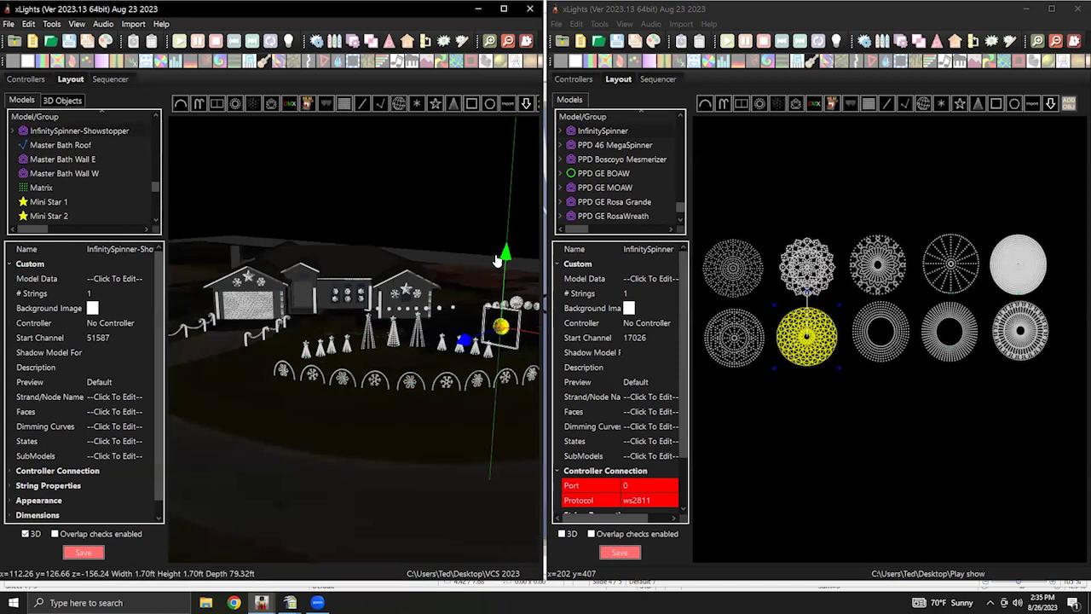
left_click_drag(461, 352, 288, 292)
left_click_drag(419, 298, 333, 288)
Scale the imported spinner to about 3.08 ft wide and 2.94 ft high.
left_click(300, 281)
left_click(345, 287)
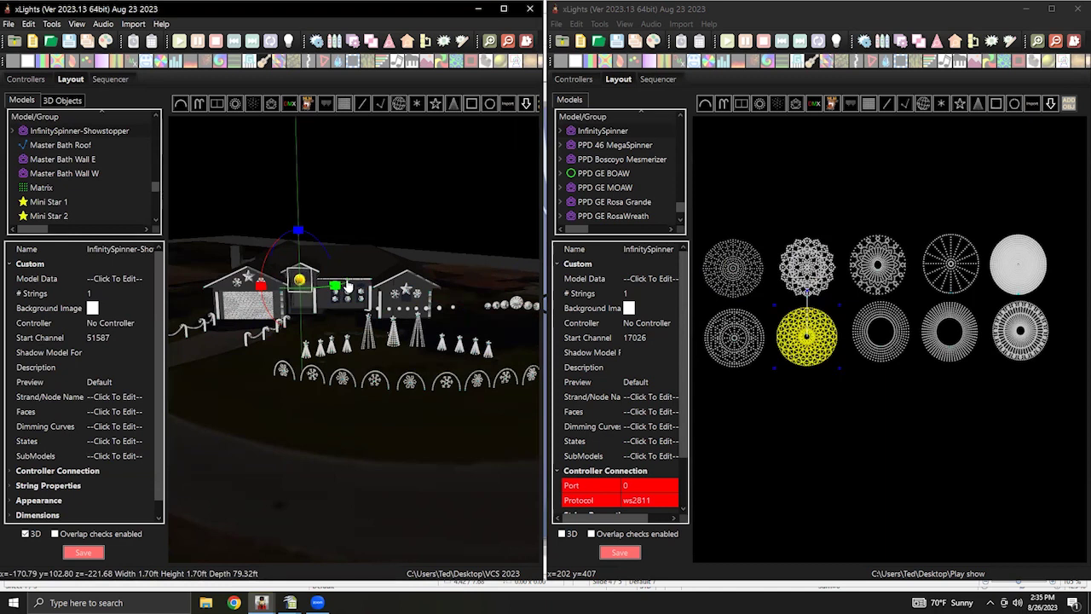
left_click(299, 286)
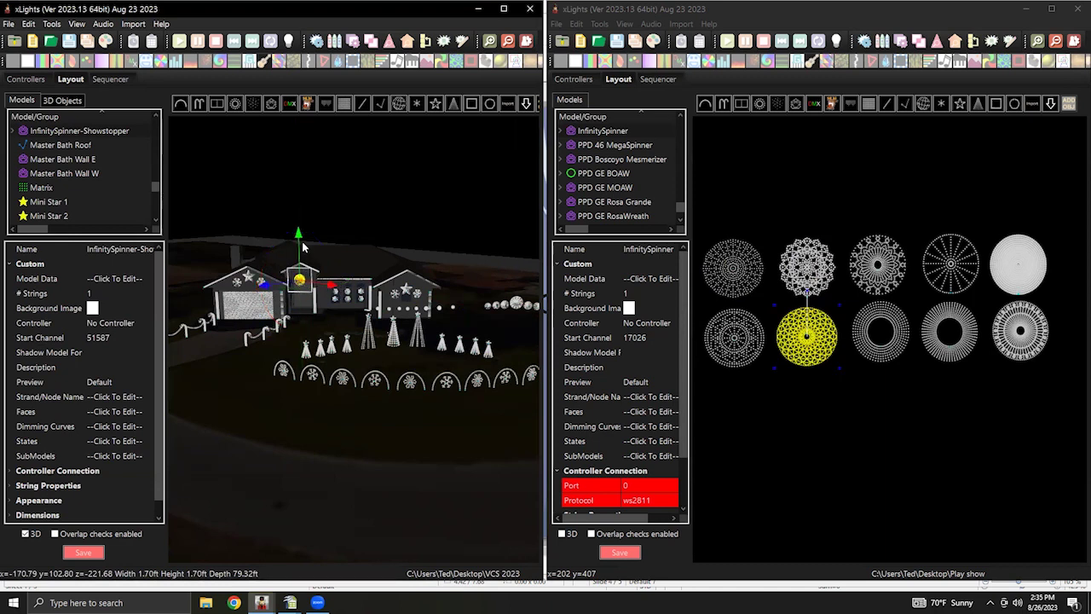
left_click(299, 281)
left_click_drag(299, 239, 303, 228)
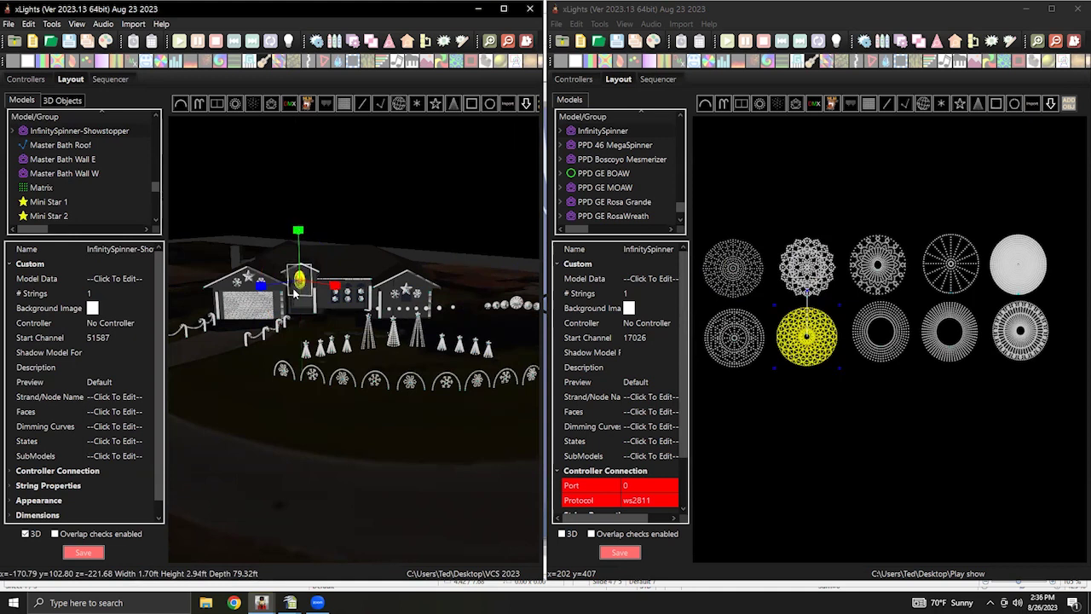
left_click_drag(336, 286, 344, 288)
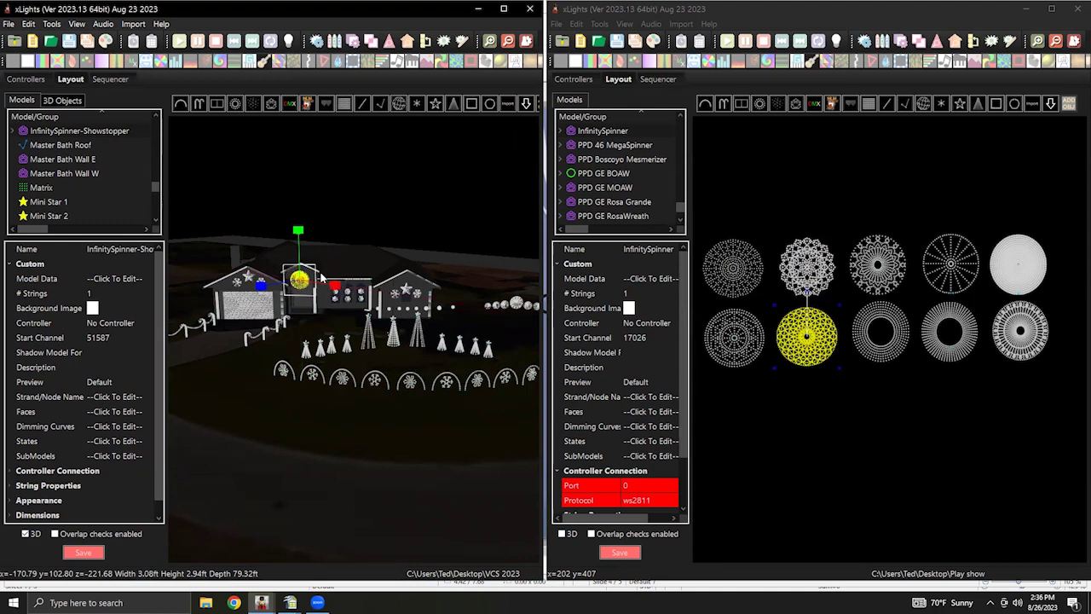
Reposition the scaled spinner over the entry gable at about x -253, y 92, z -296.
left_click(298, 284)
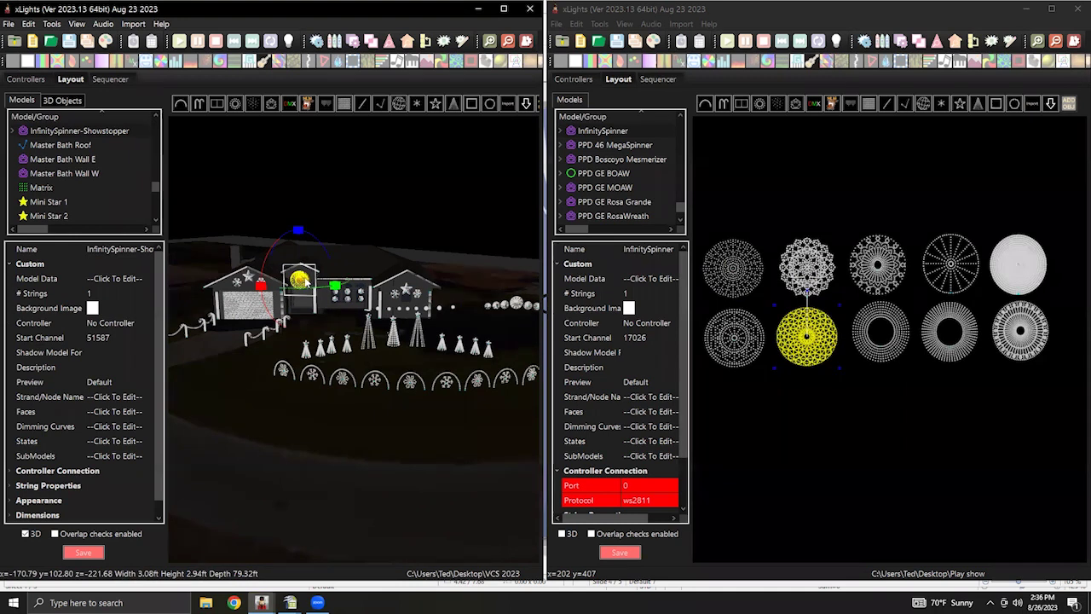
left_click(298, 284)
left_click_drag(272, 290, 324, 274)
left_click_drag(293, 229, 298, 242)
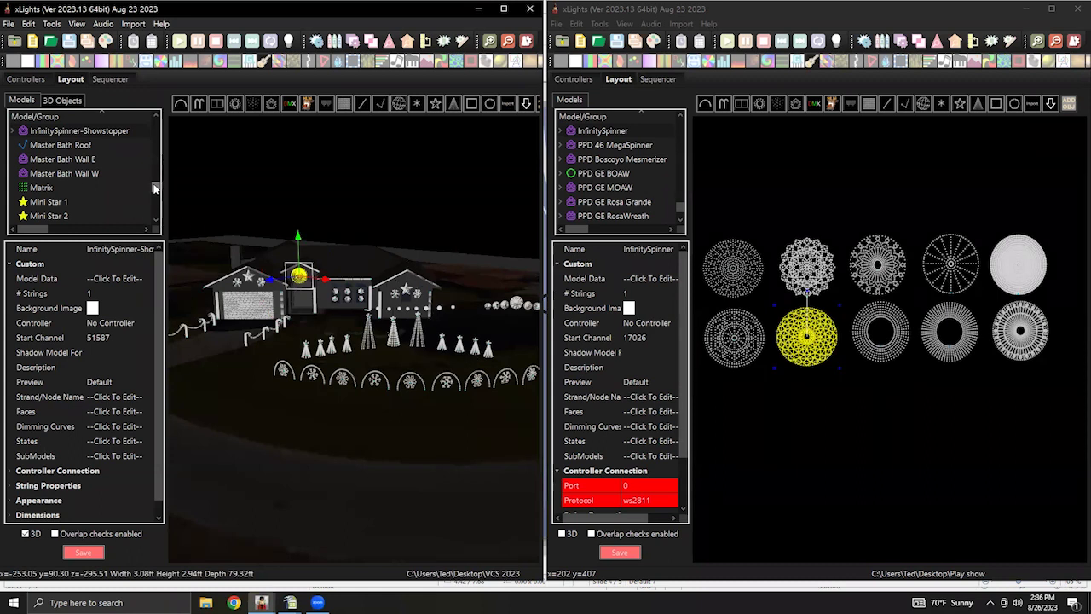
Rename the InfinitySpinner-Showstopper model as InfinitySpinner.
left_click_drag(155, 188, 154, 186)
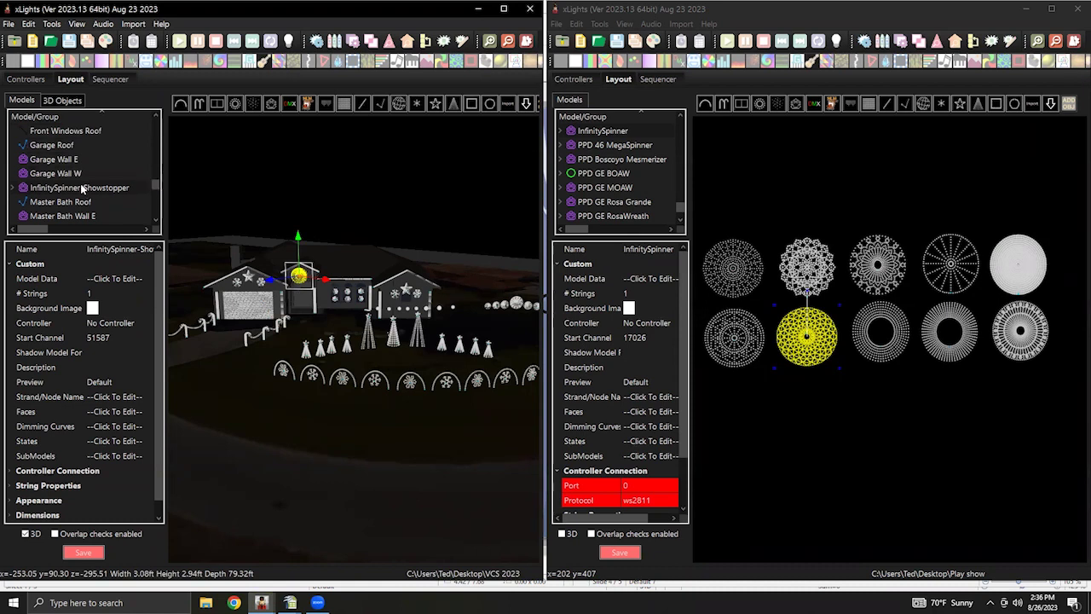
left_click(136, 191)
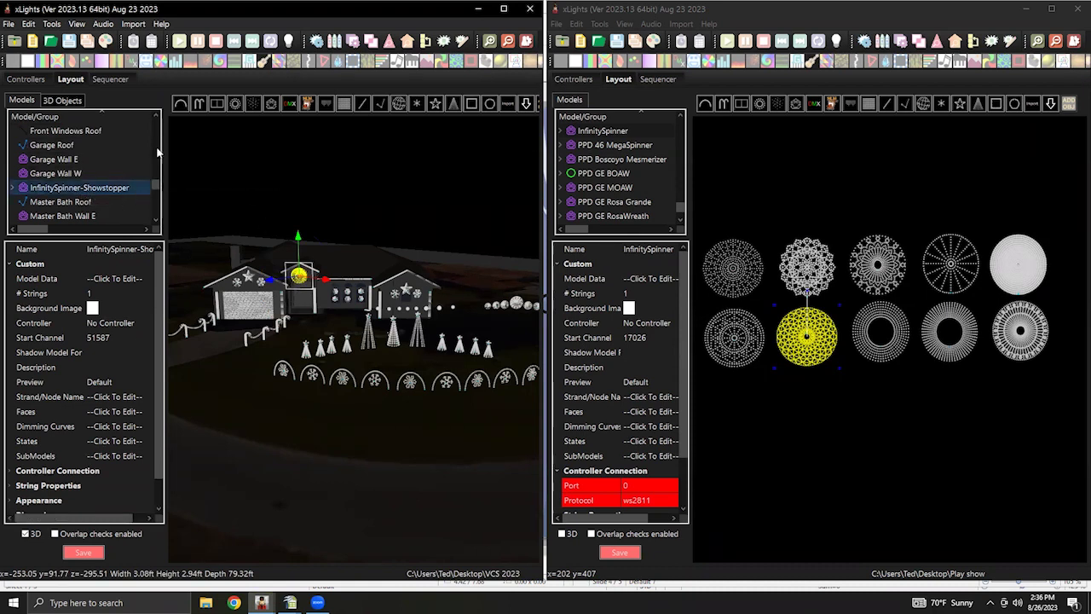
left_click(136, 248)
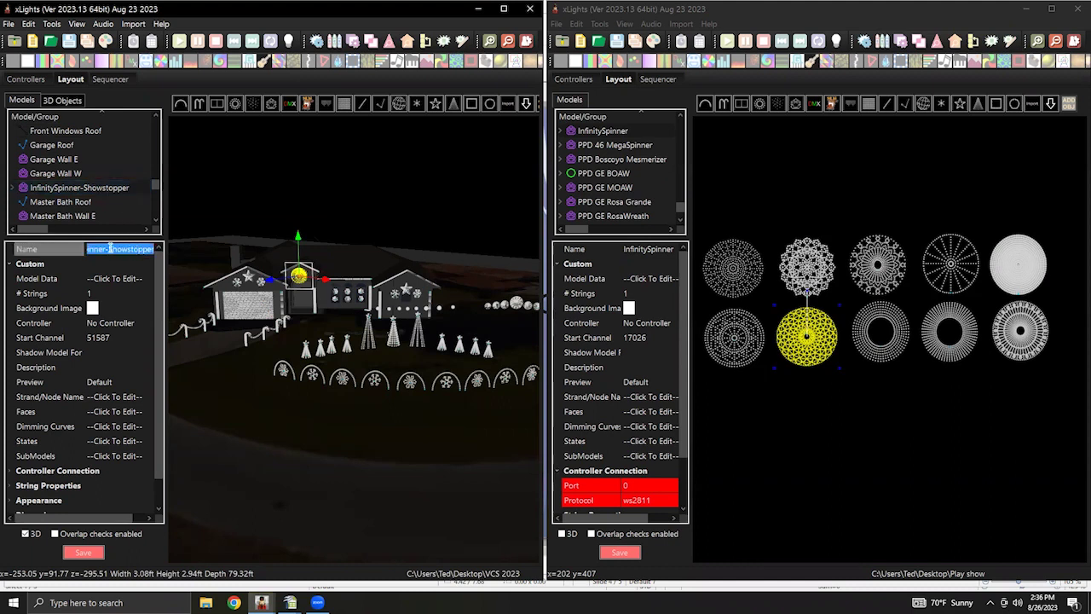
type("inner")
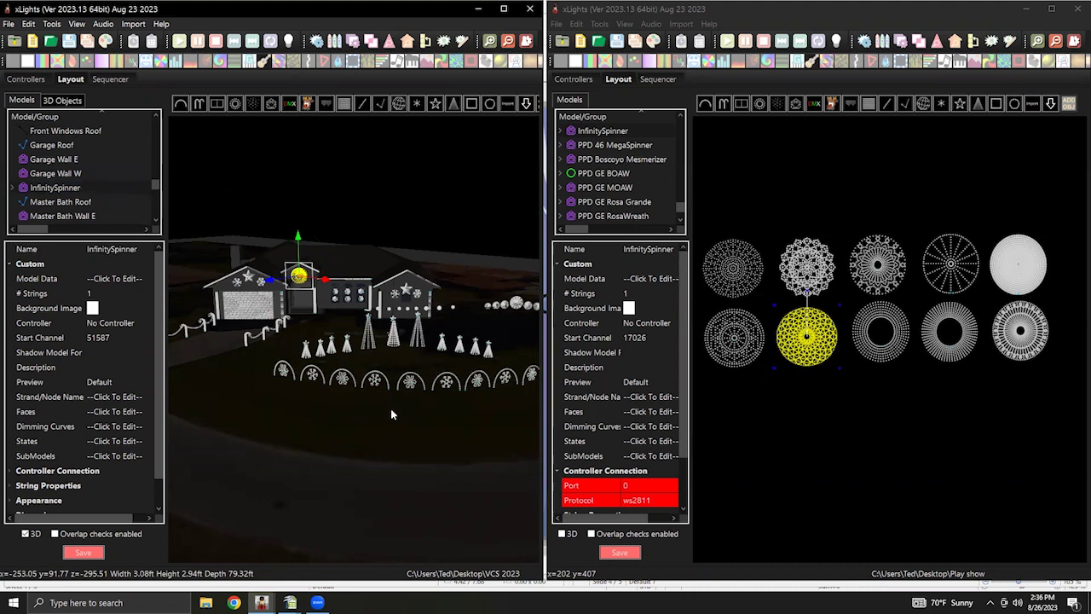
Open the sequence Pentatonix - Rudolph The Red-Nosed Reindeer_Pro Layout.xsq from the Downloads folder, continuing despite the missing models.
left_click_drag(155, 186, 156, 146)
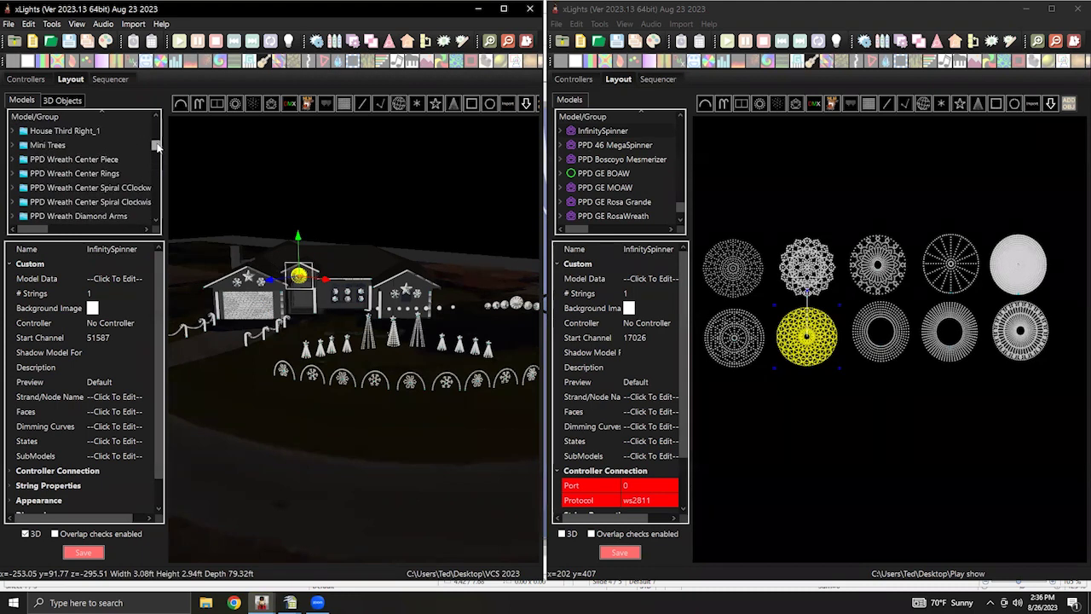
left_click(50, 42)
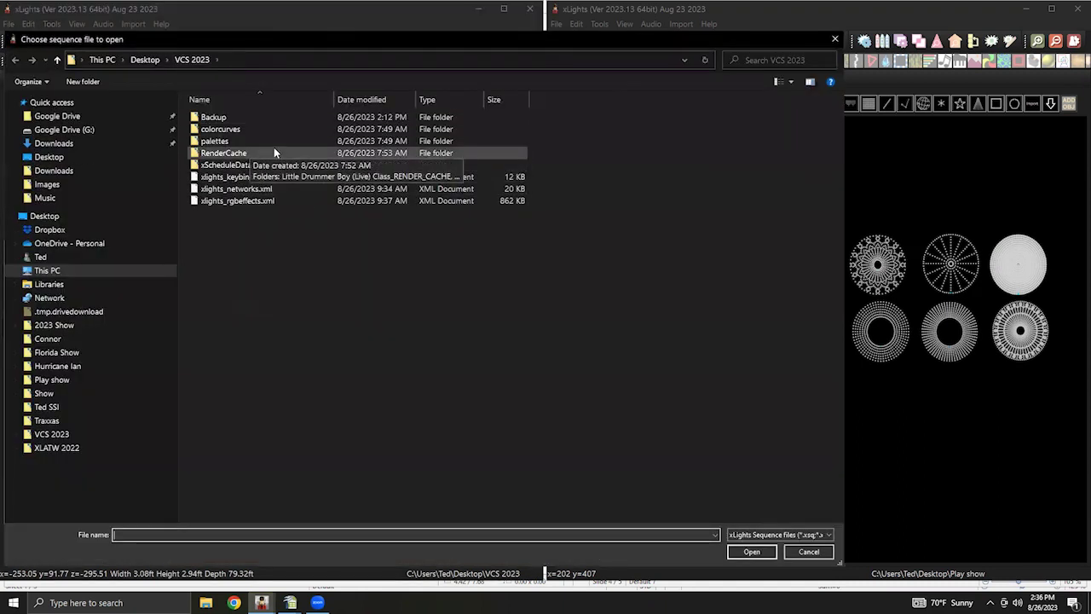
left_click(100, 171)
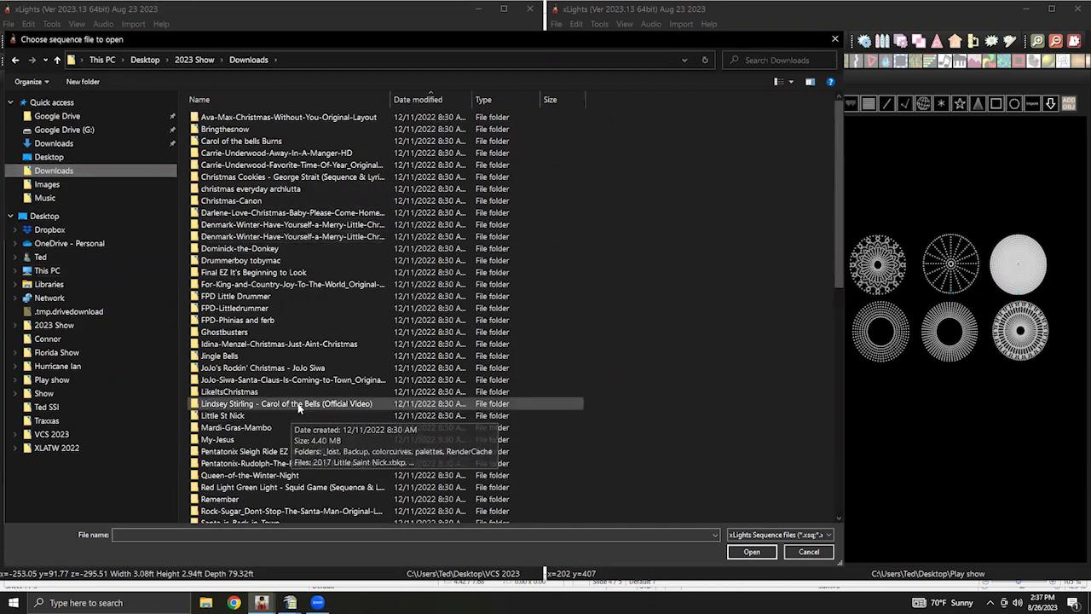
scroll(298, 401, "down", 7)
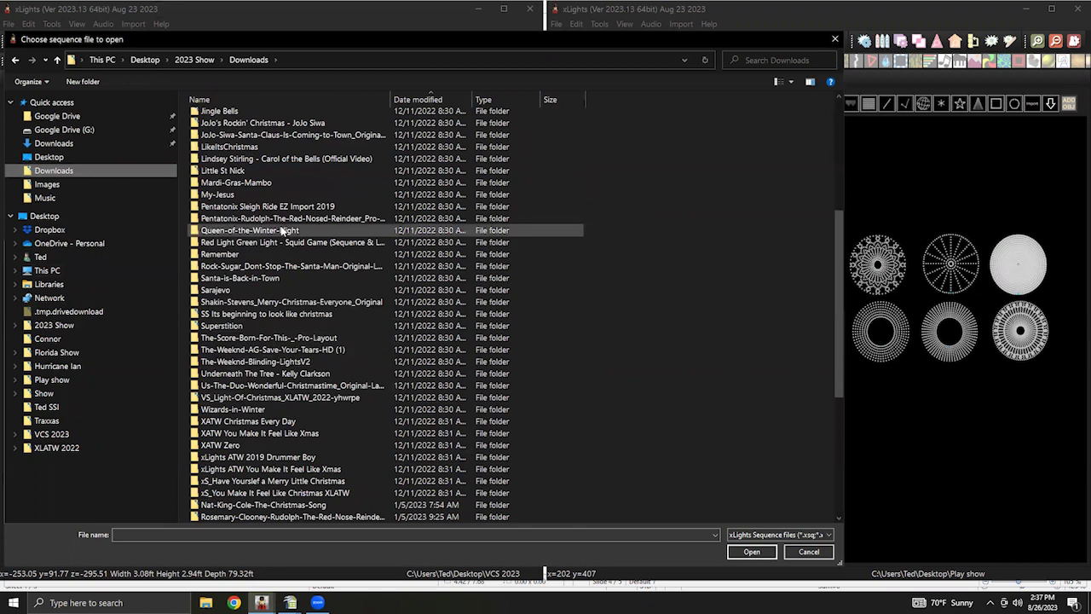
double_click(248, 218)
double_click(280, 119)
double_click(271, 139)
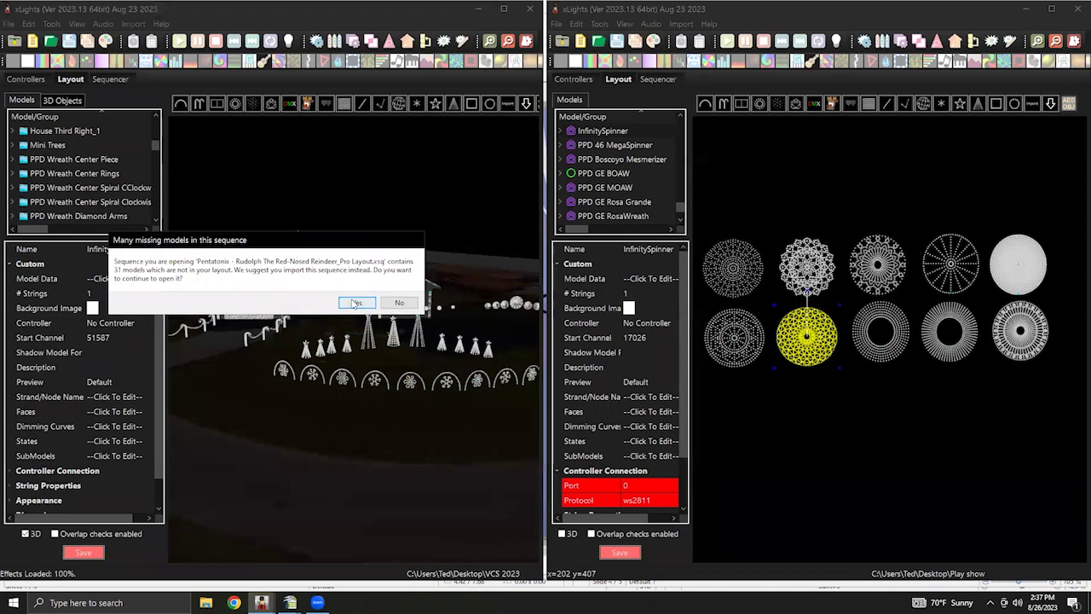
left_click(359, 303)
left_click(355, 302)
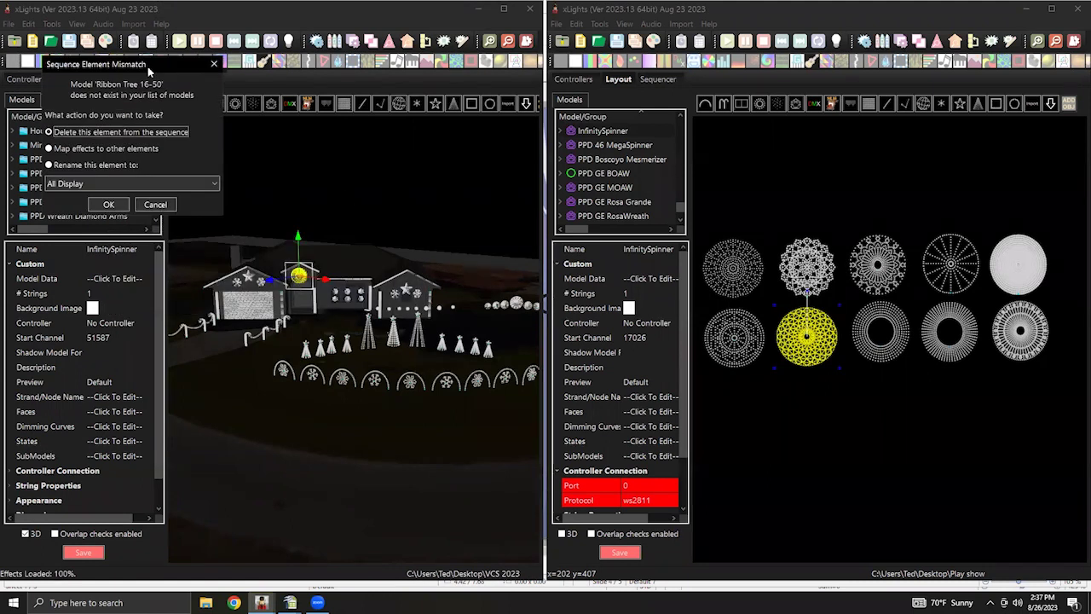
Dismiss the Ribbon Tree 16-50 mismatch, close the sequence settings without choosing media, and acknowledge the missing media file.
left_click_drag(148, 68, 321, 139)
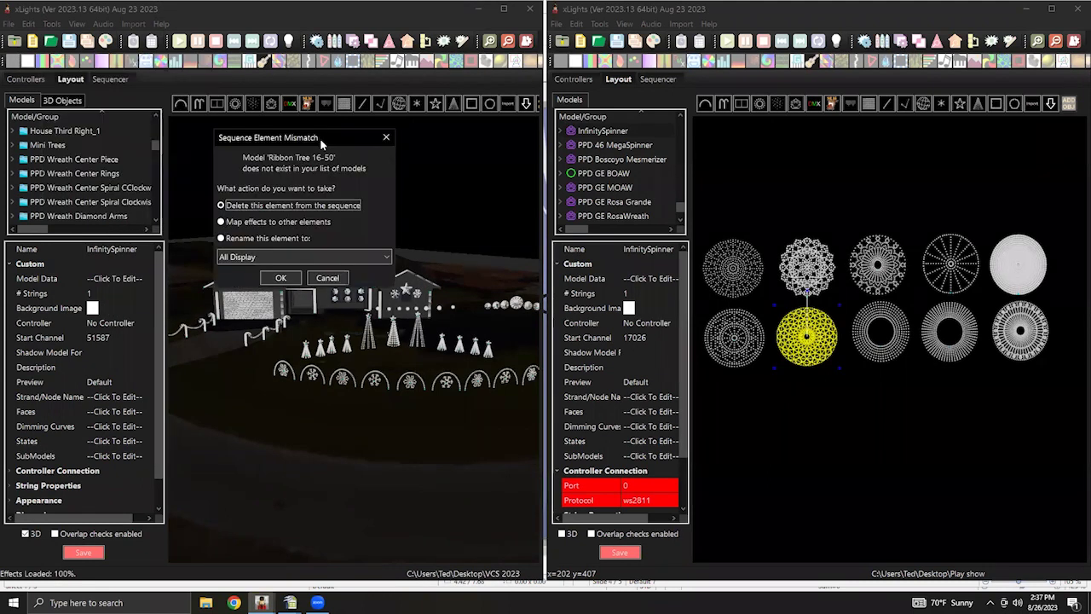
left_click(386, 138)
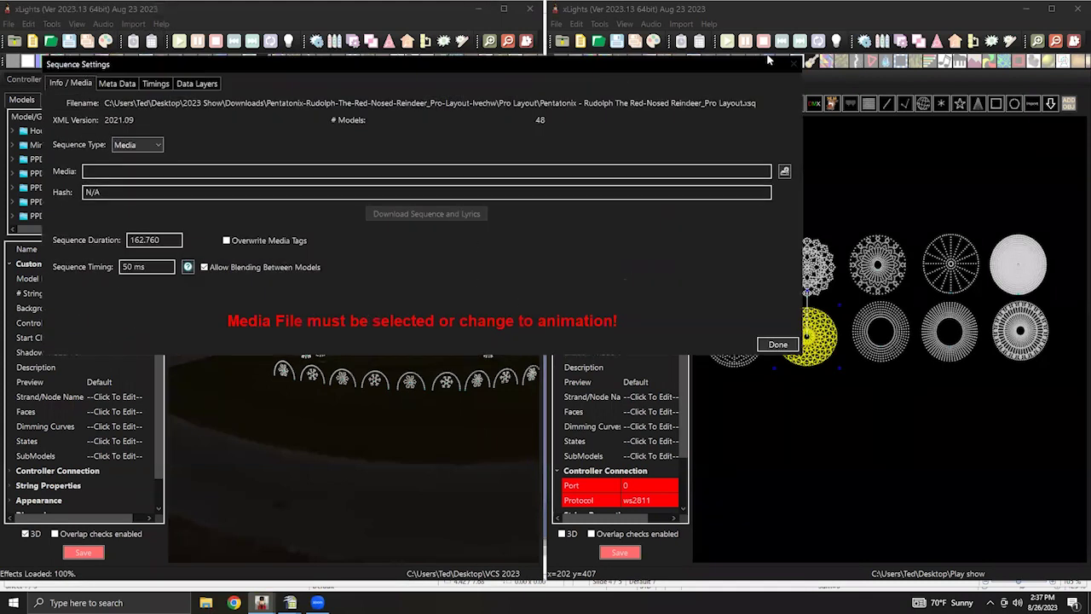
left_click(776, 344)
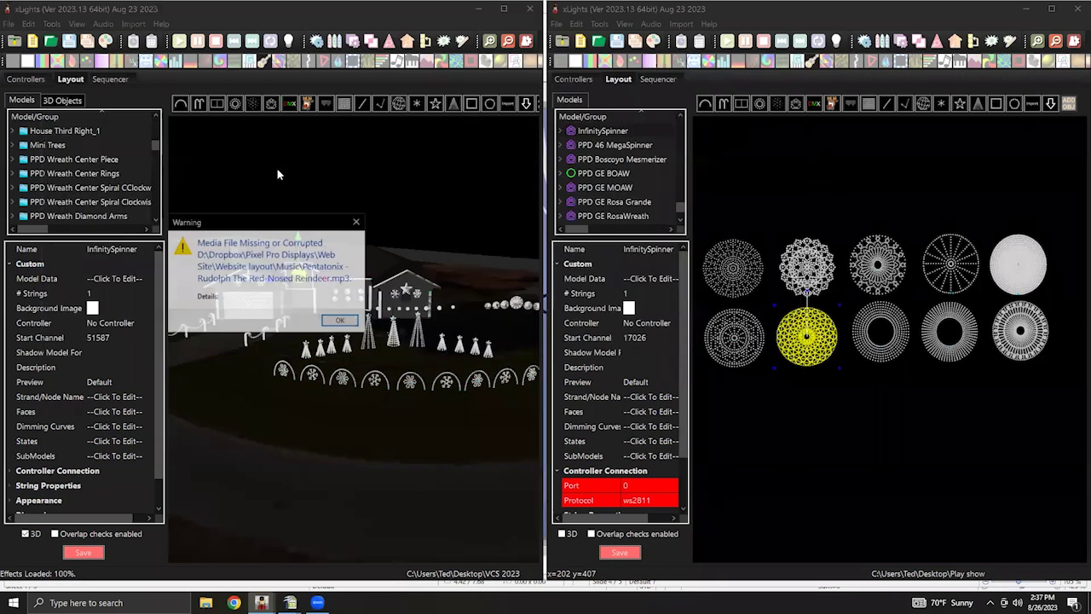
left_click(341, 321)
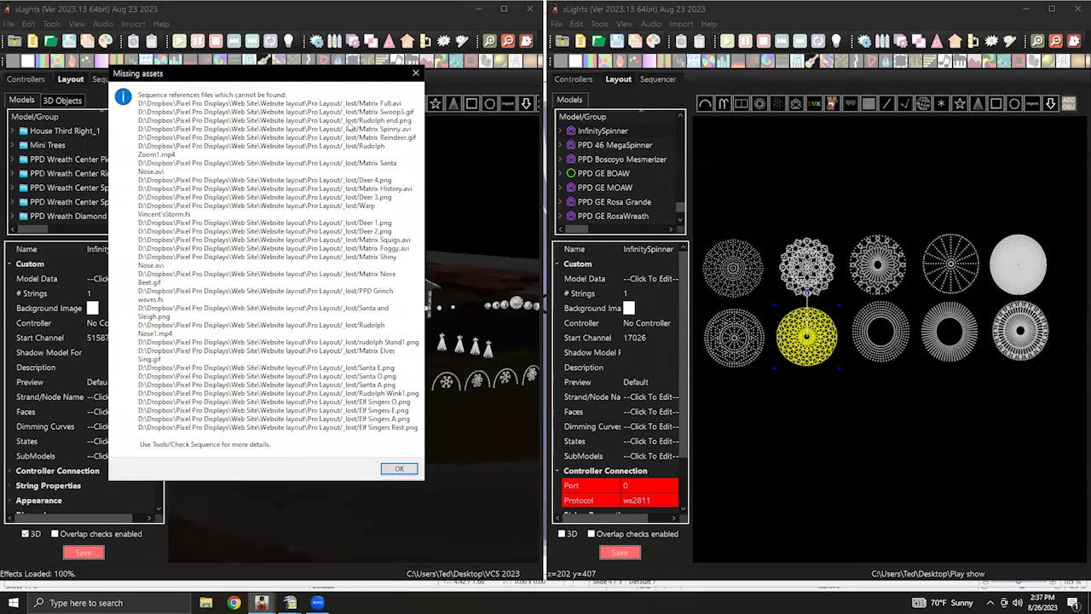
Acknowledge the list of missing assets and enlarge the time scale of the opened sequence.
left_click(400, 468)
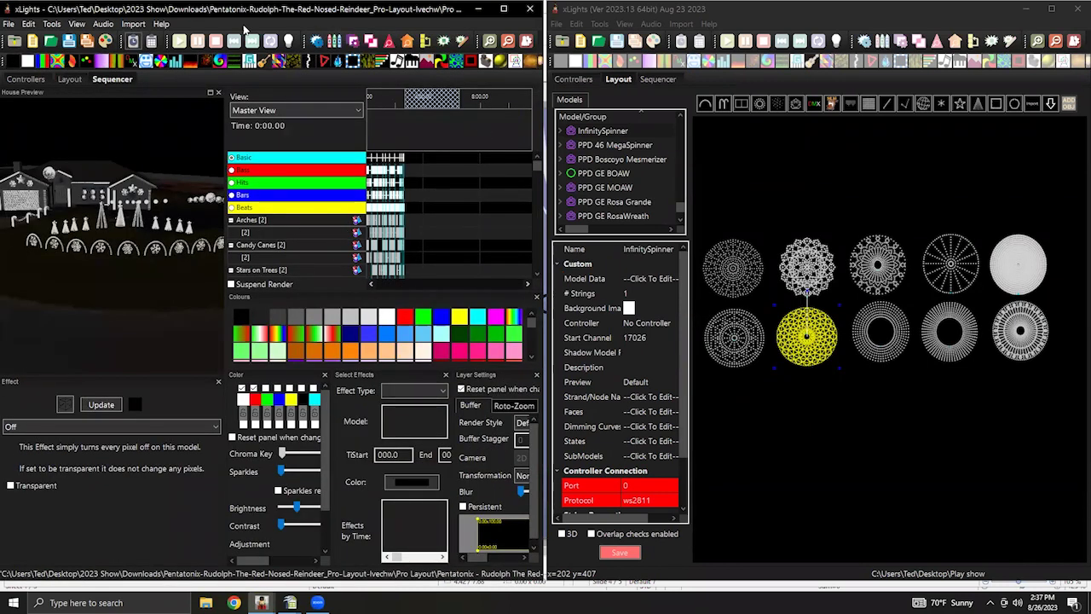
left_click(489, 41)
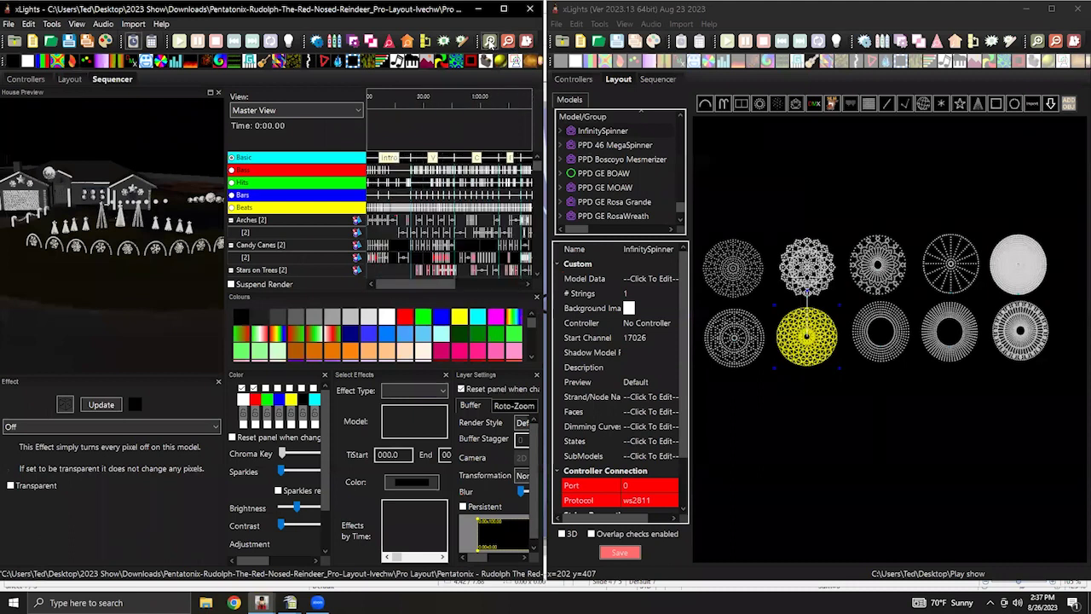
left_click(508, 41)
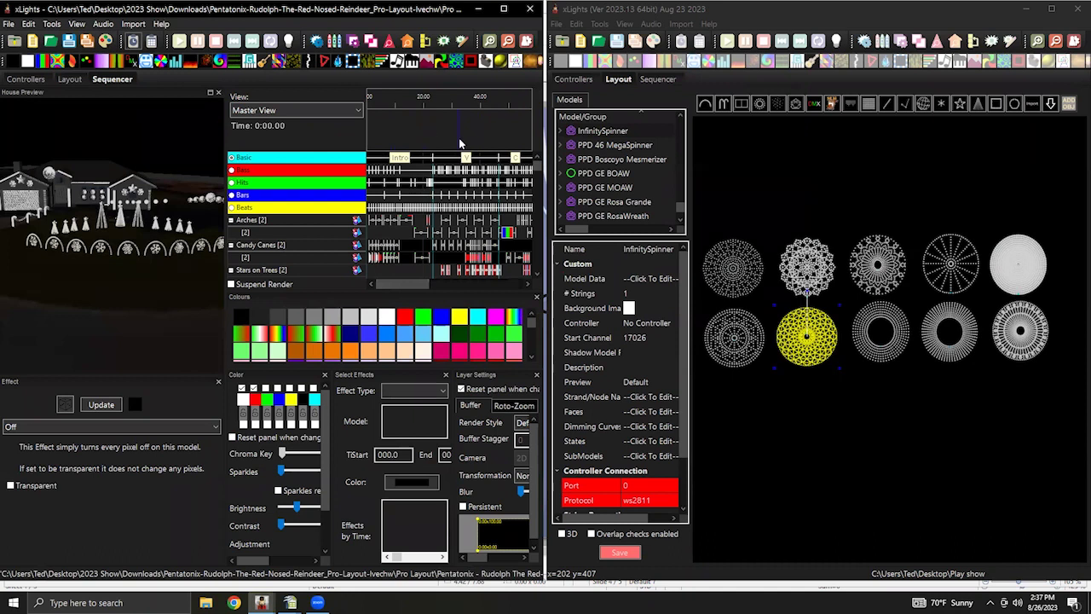
Set the sequence's media file to Rudolph The Red Nosed Reindeer.mp3 from the 2023 Show Music folder.
left_click(12, 25)
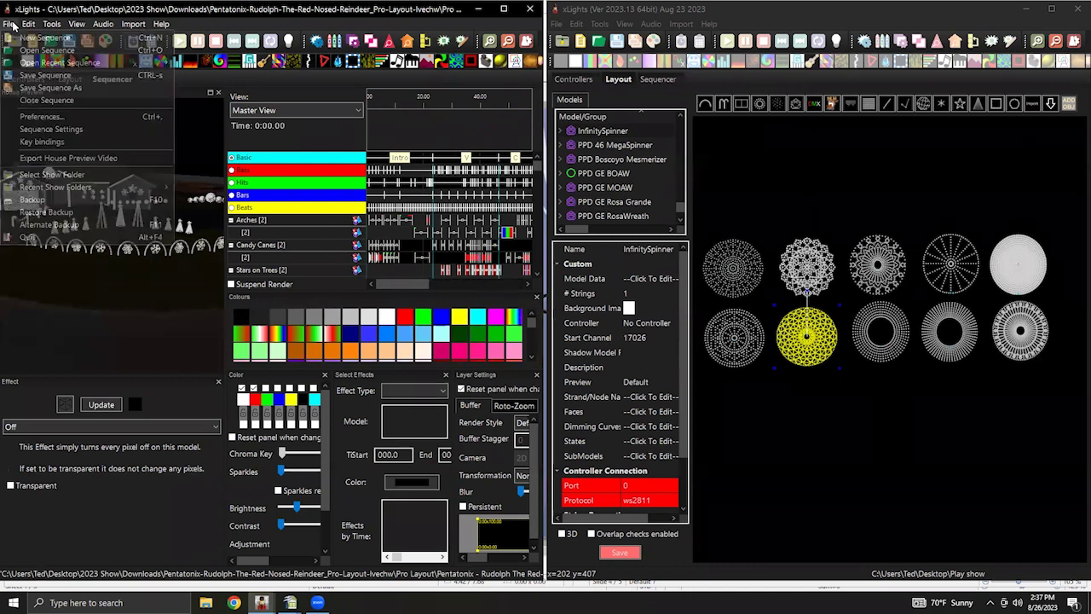
left_click(51, 128)
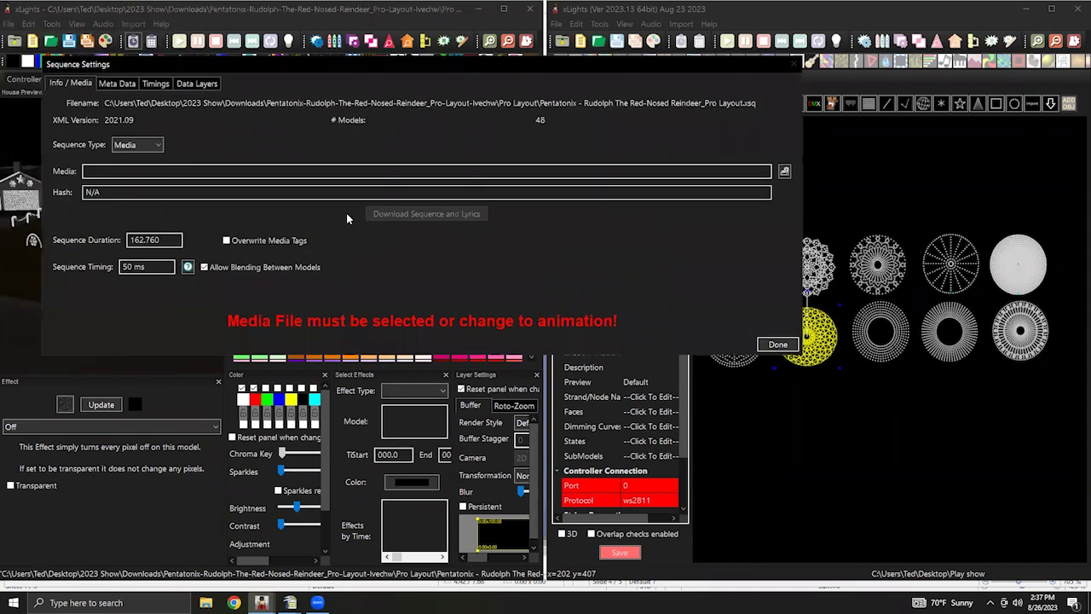
left_click(784, 170)
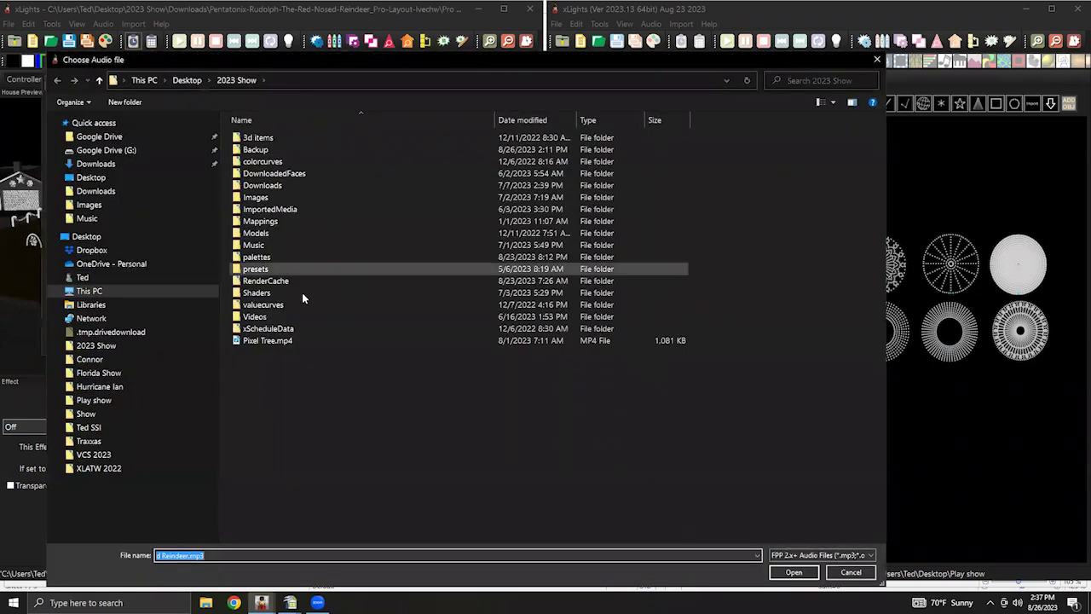
double_click(309, 244)
scroll(356, 352, "down", 20)
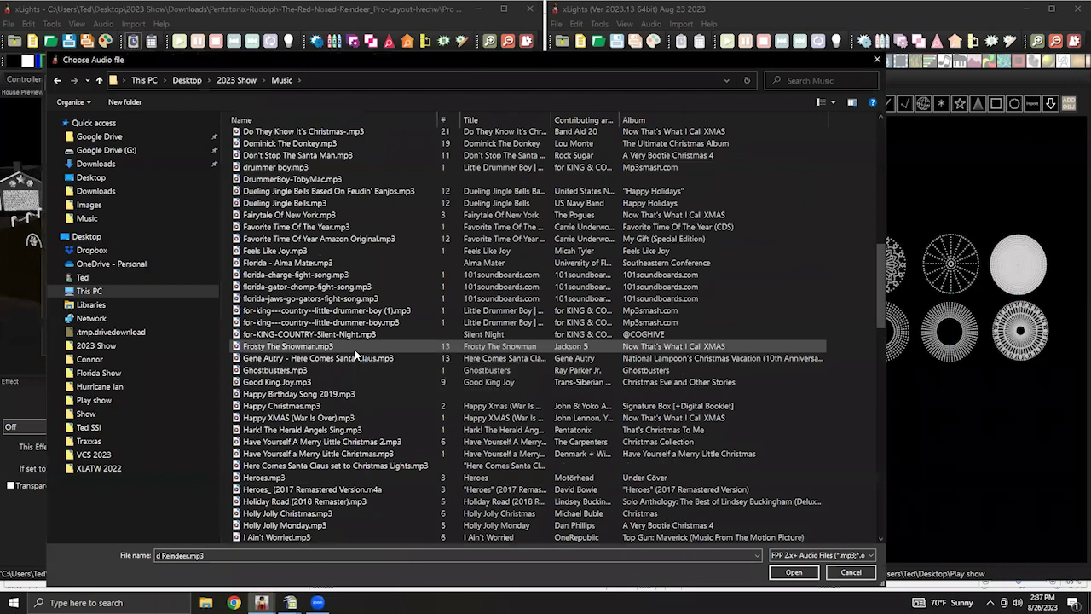
scroll(356, 352, "down", 15)
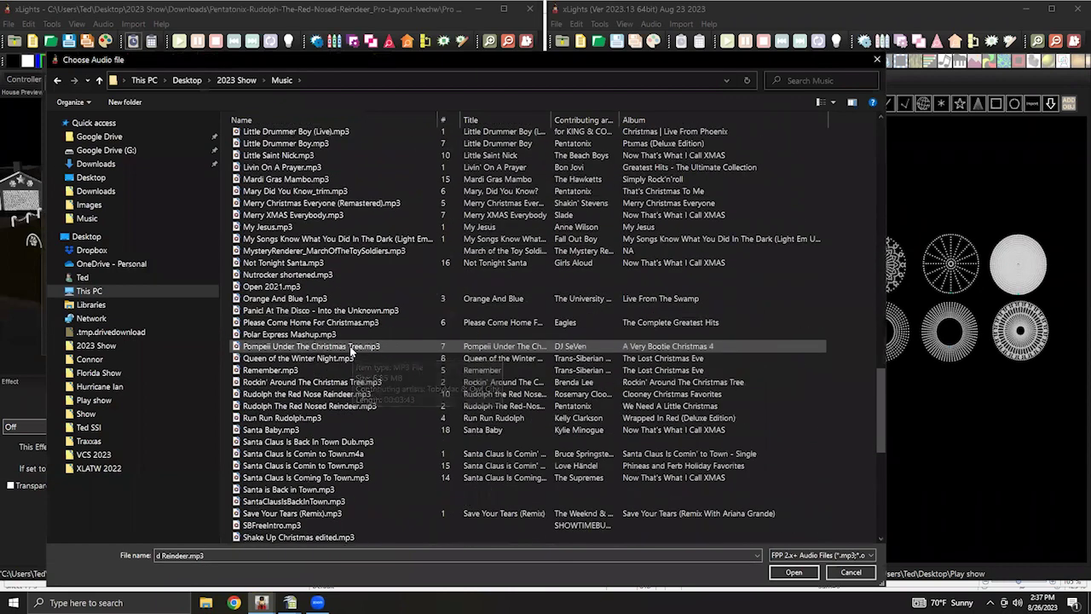
scroll(350, 347, "down", 3)
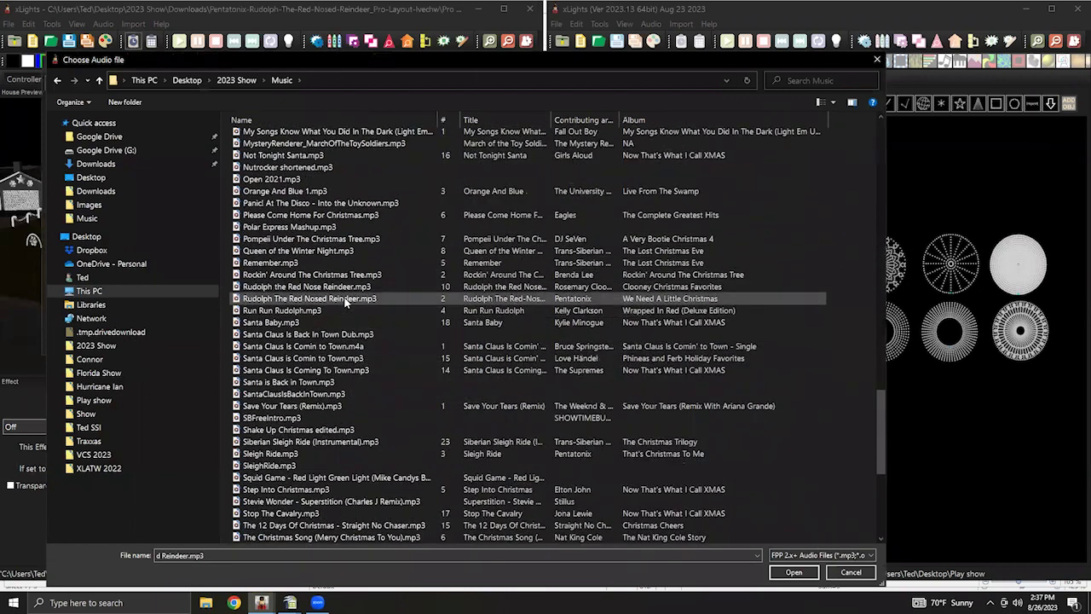
left_click(346, 300)
left_click(786, 570)
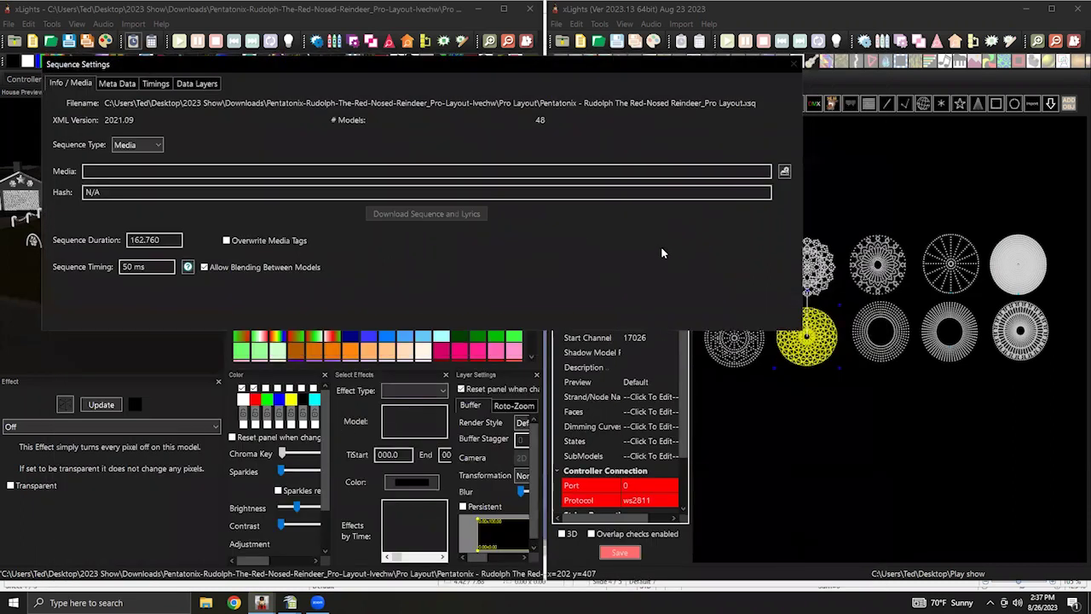
left_click(777, 319)
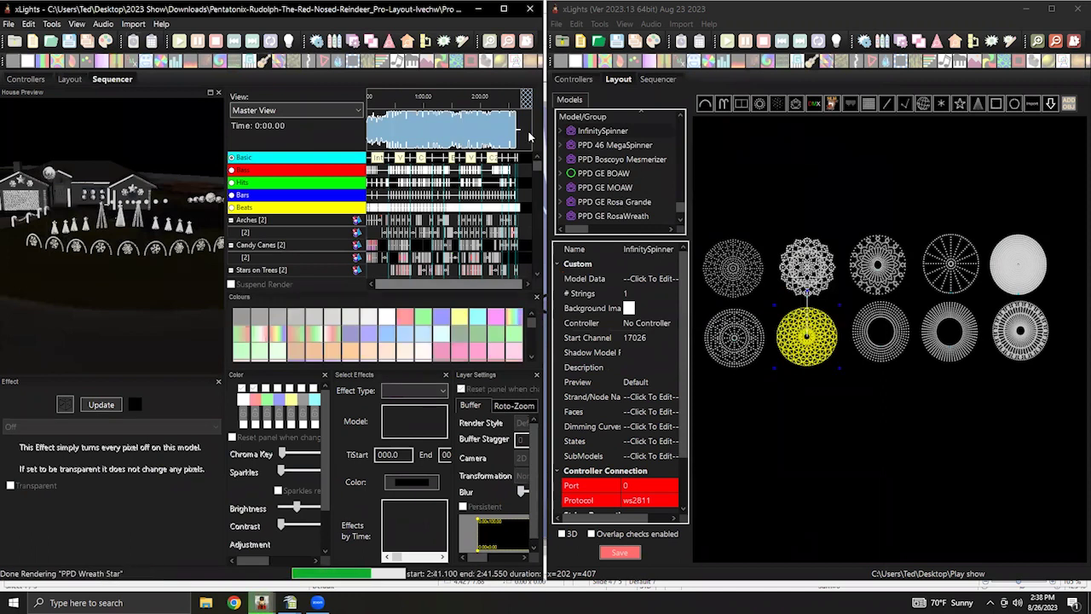
Close the Colours palette to enlarge the effects grid and suspend rendering.
left_click(536, 297)
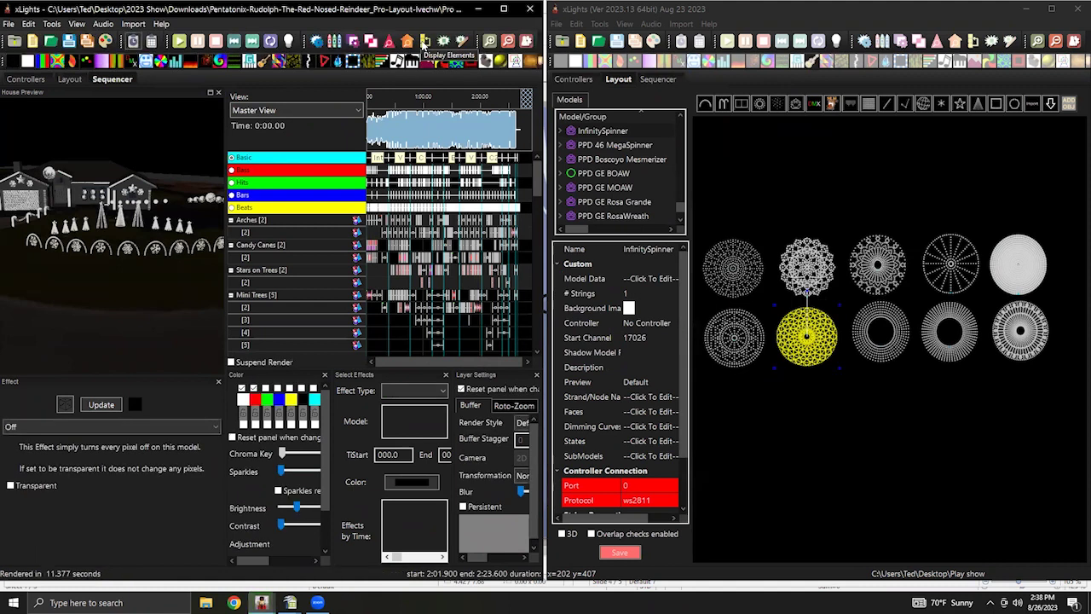
left_click(231, 362)
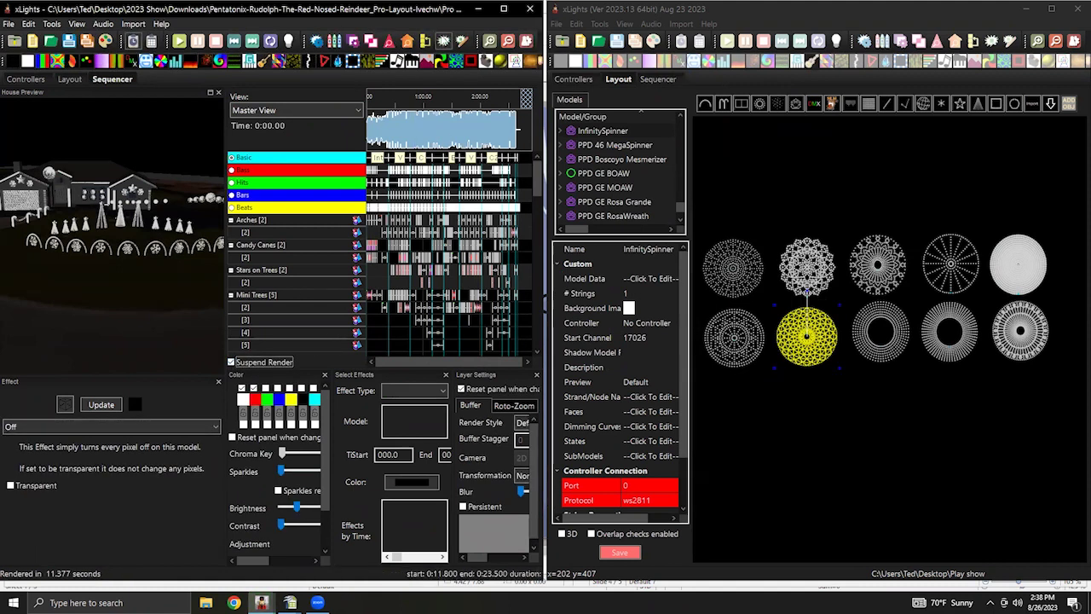
Add the InfinitySpinner model to the Master View's display elements and place it just above Matrix.
left_click(424, 41)
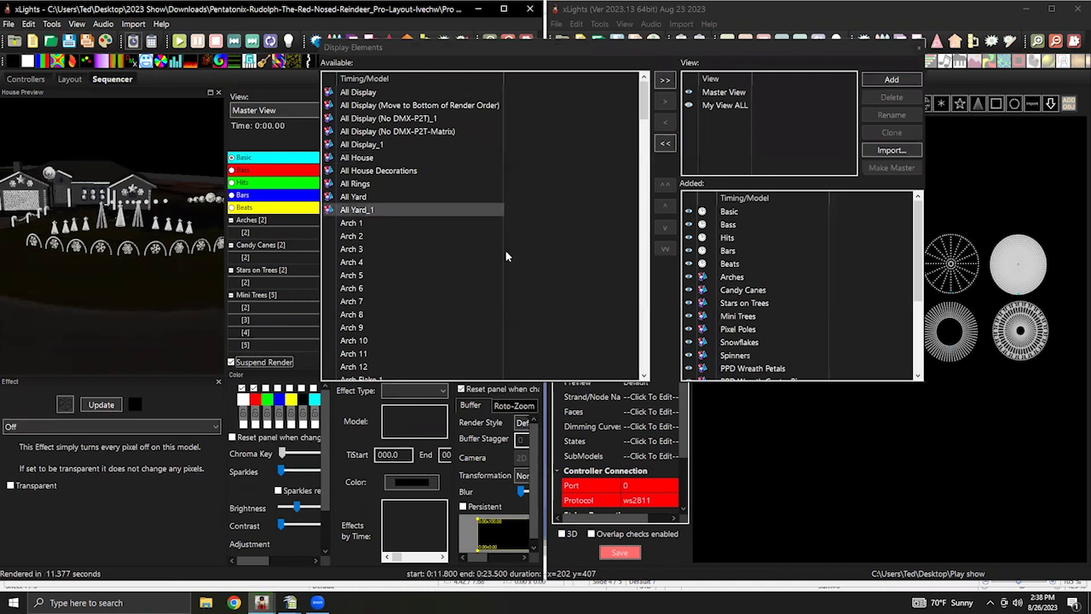
scroll(453, 267, "down", 15)
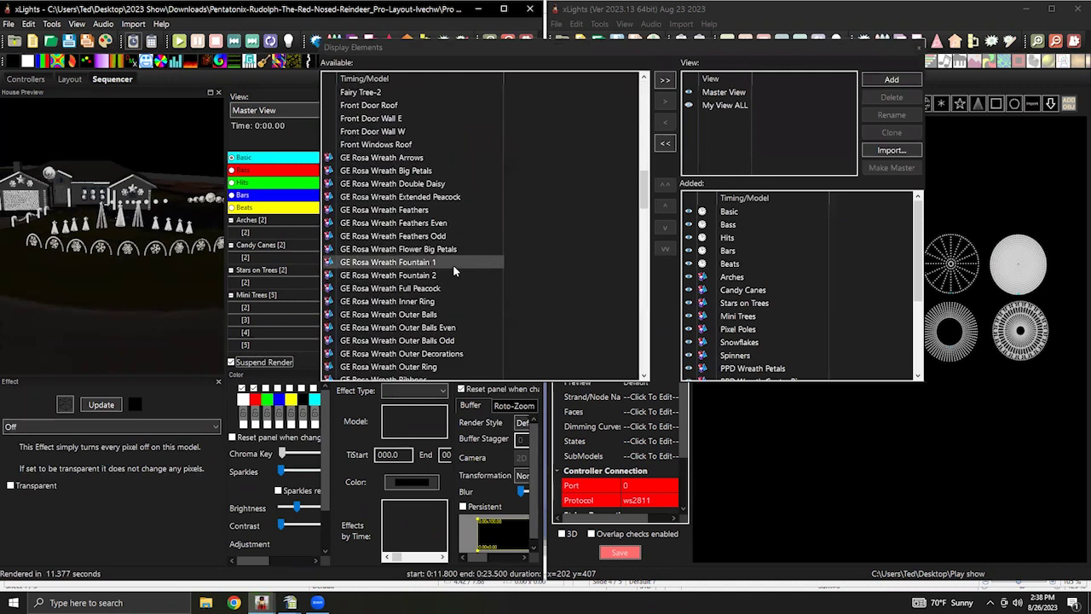
scroll(469, 274, "down", 1)
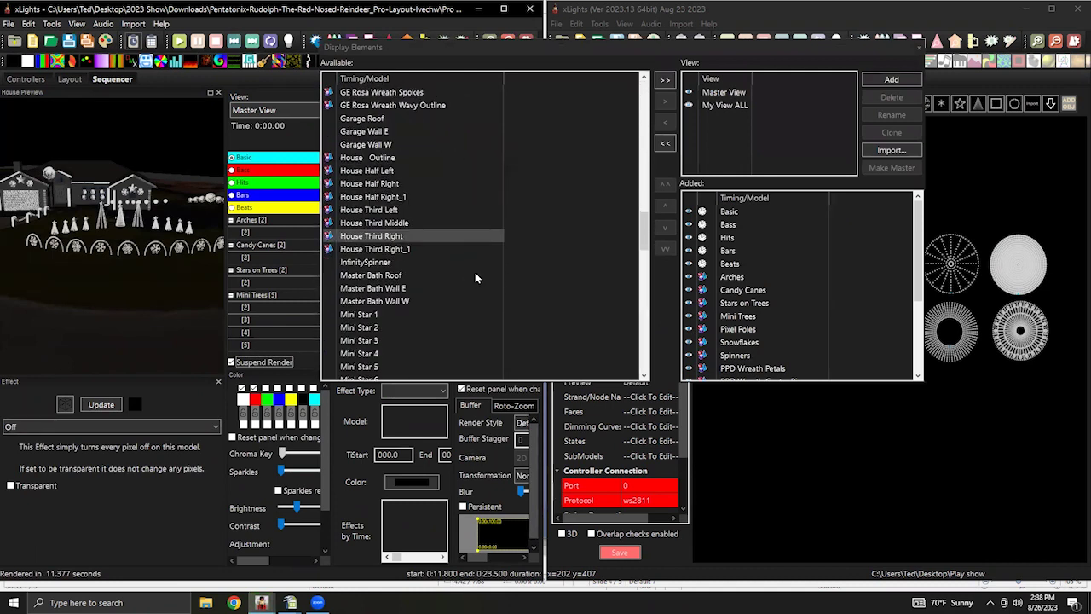
left_click(474, 262)
left_click(665, 100)
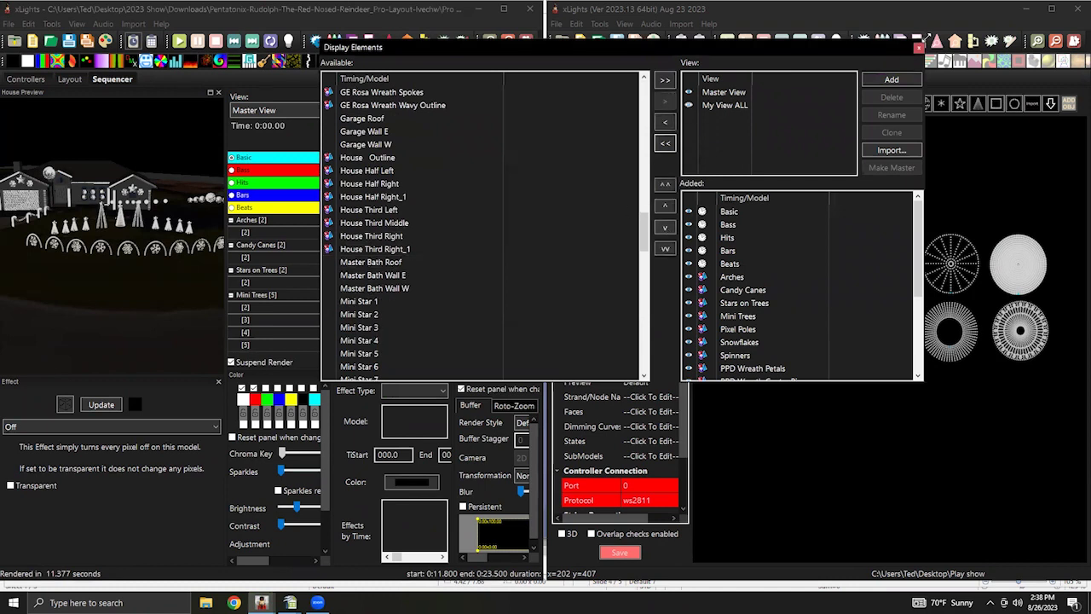
scroll(761, 329, "down", 3)
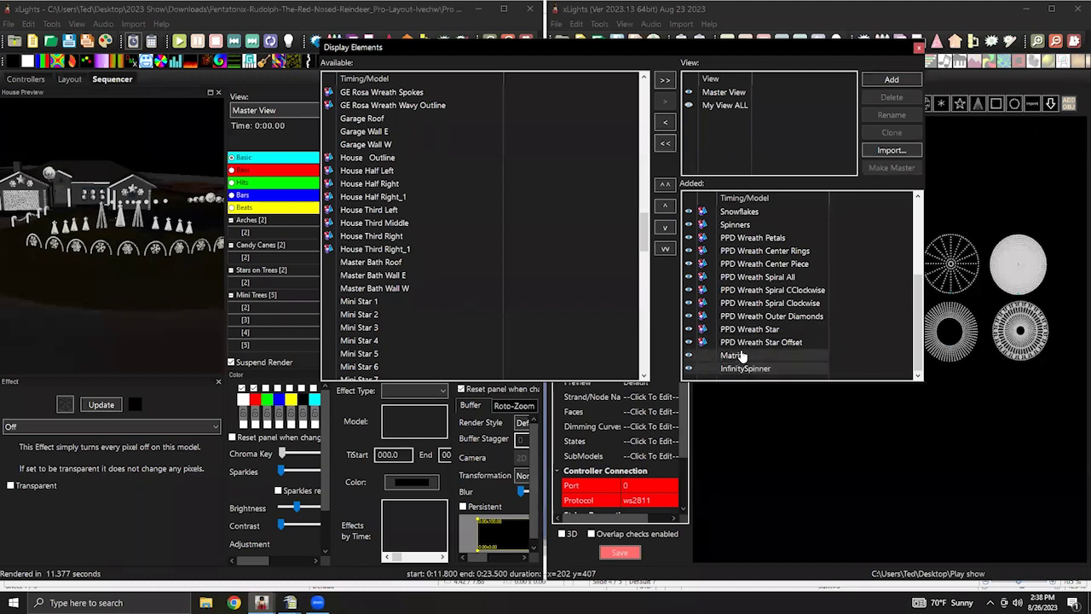
left_click_drag(740, 358, 742, 370)
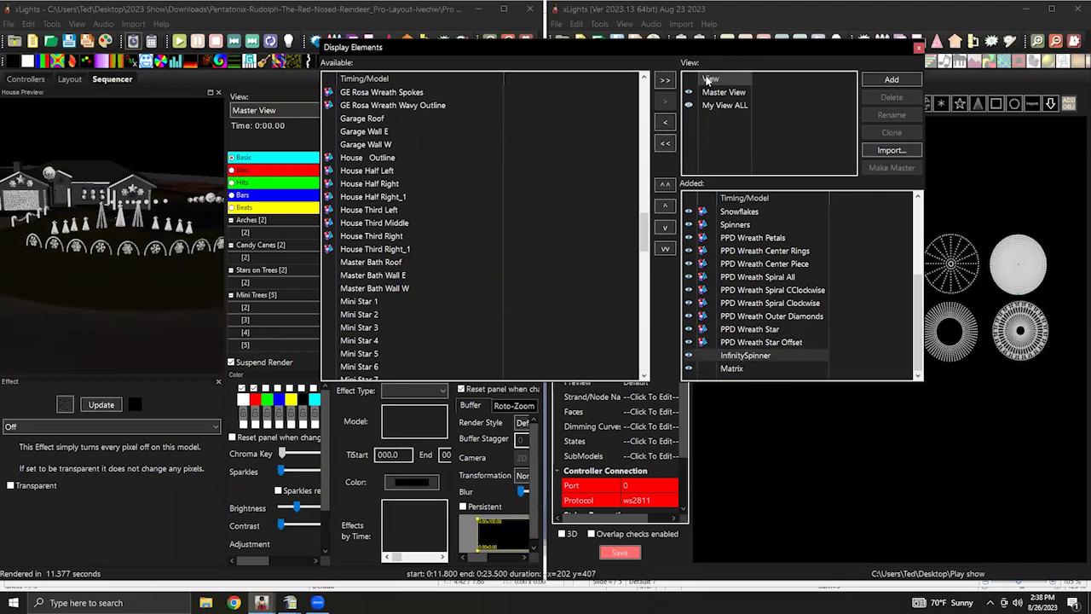
left_click(918, 48)
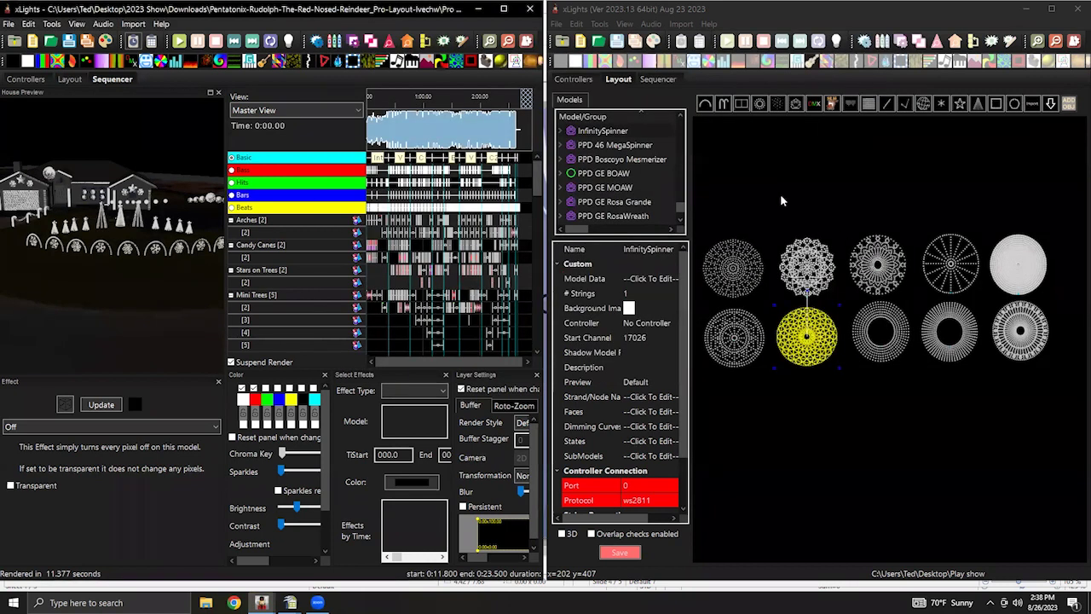
Look through the layout's groups and models and select the InfinitySpinner model.
left_click(811, 200)
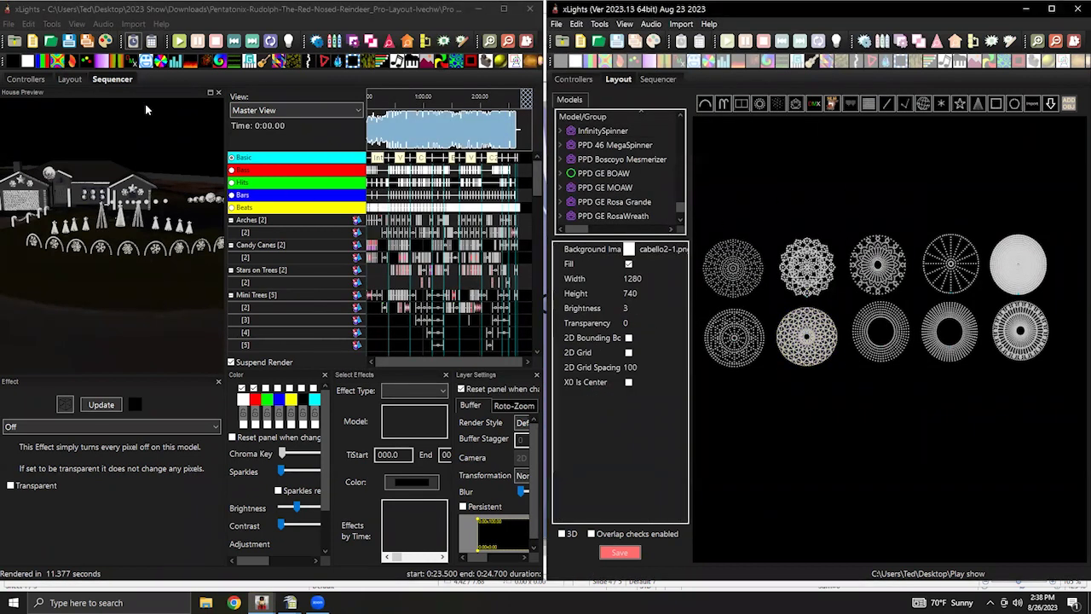
left_click(70, 79)
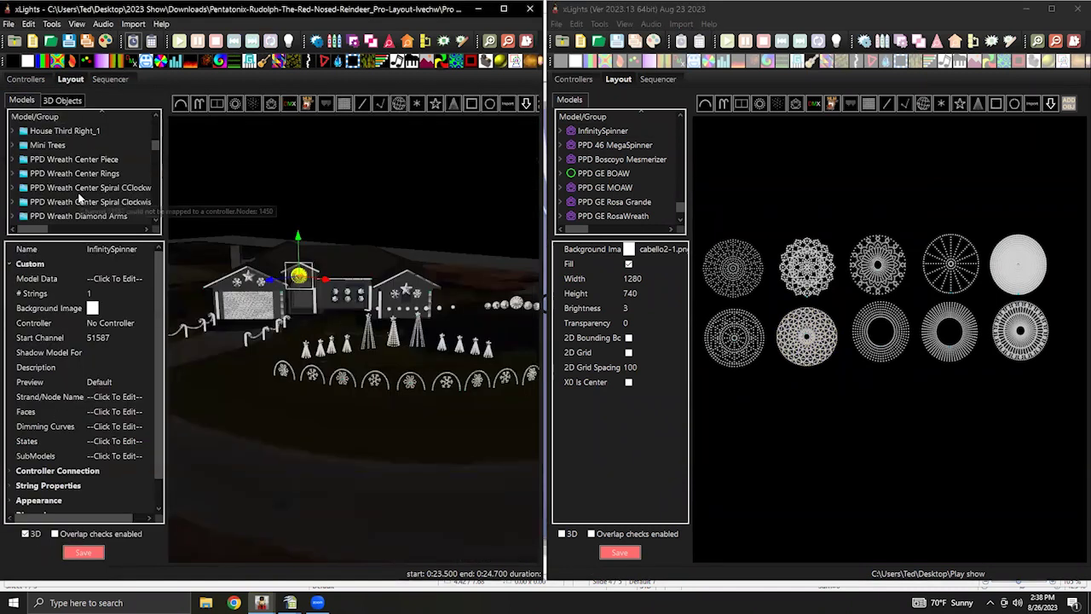
scroll(79, 198, "down", 2)
scroll(79, 198, "up", 3)
scroll(79, 198, "down", 2)
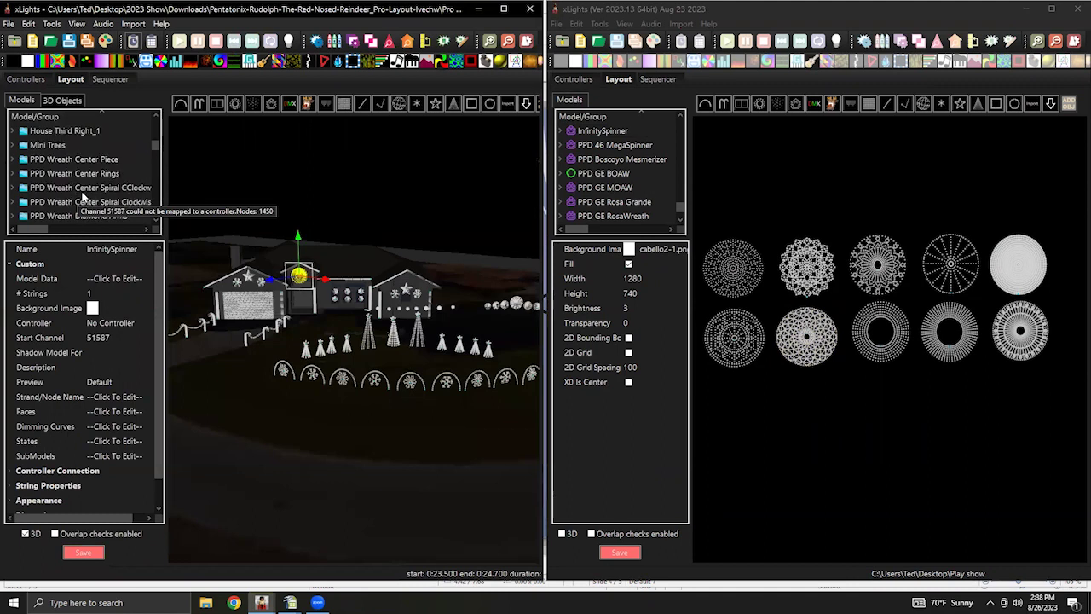
scroll(82, 190, "down", 6)
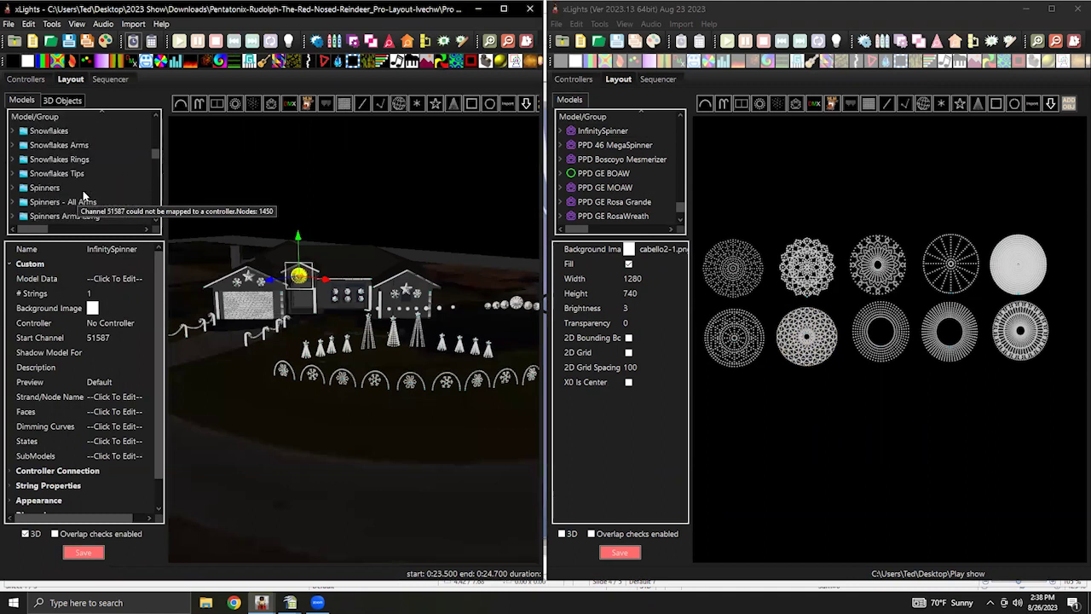
scroll(83, 190, "down", 5)
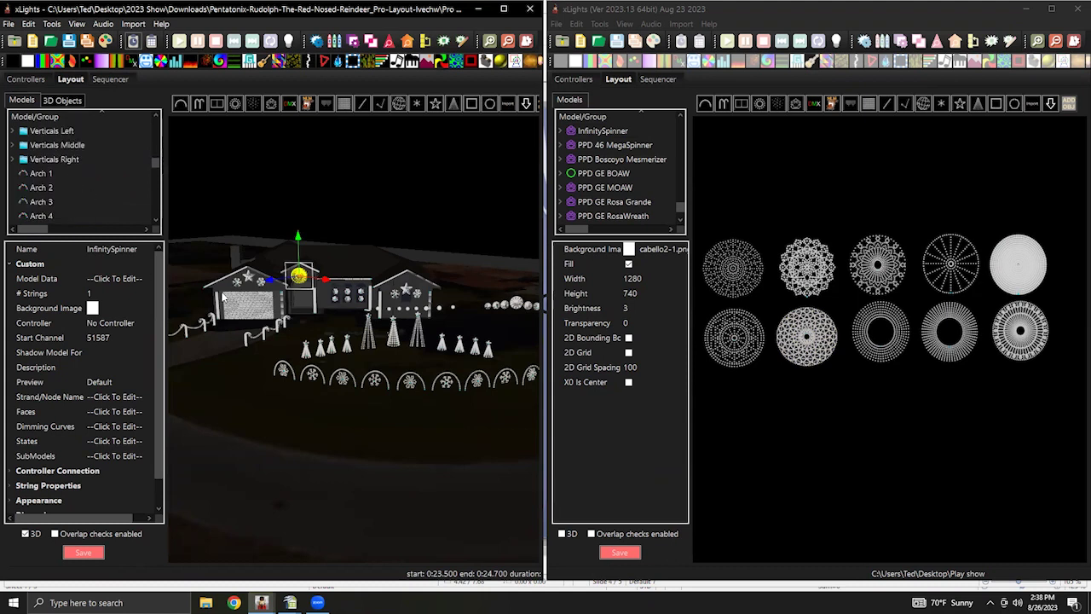
left_click_drag(156, 172, 156, 202)
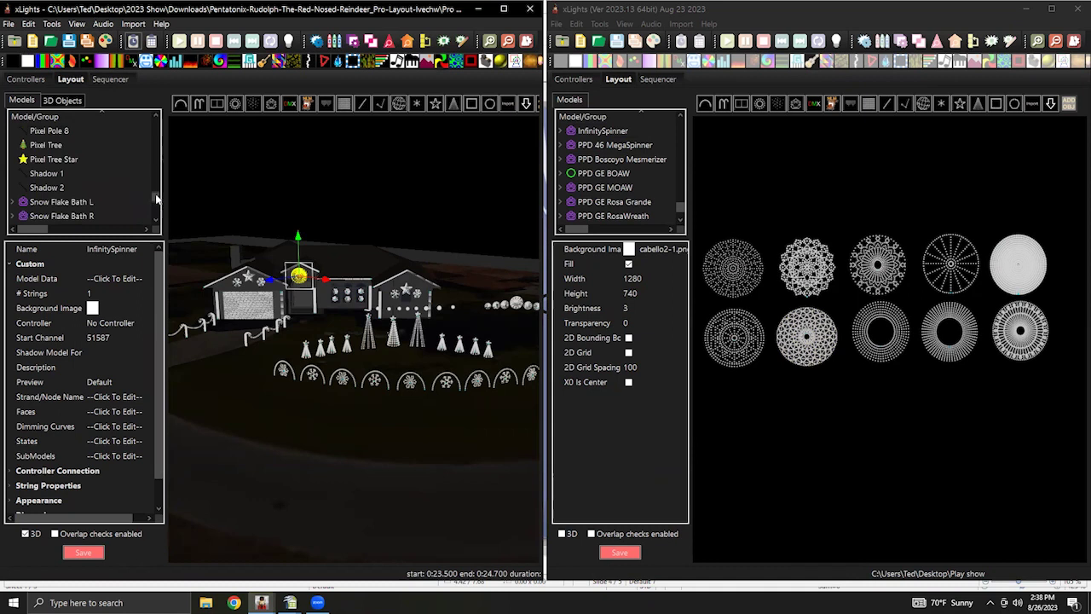
scroll(111, 191, "up", 10)
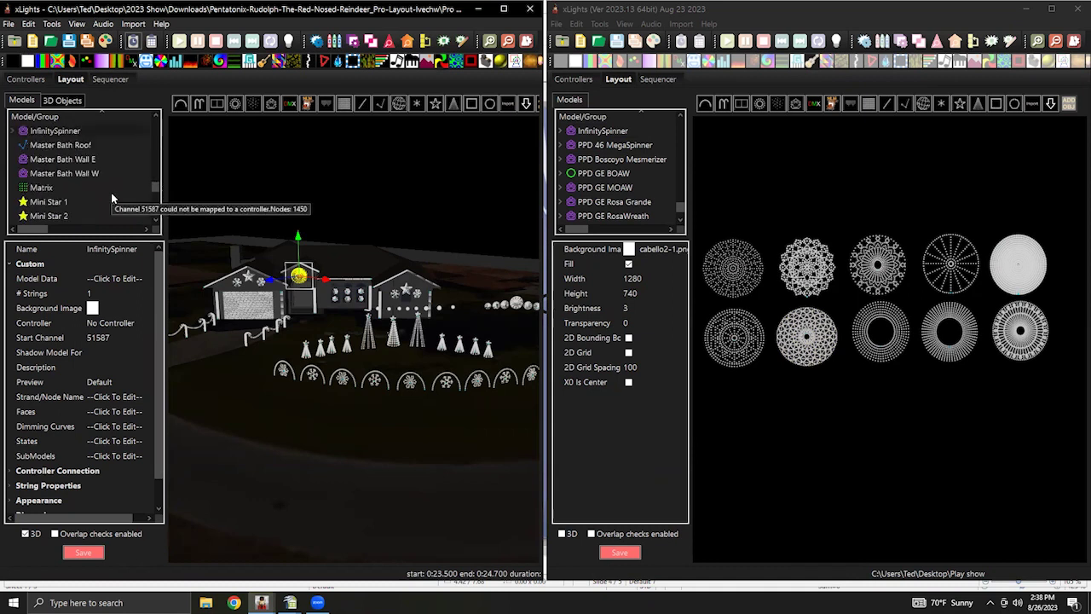
left_click(77, 177)
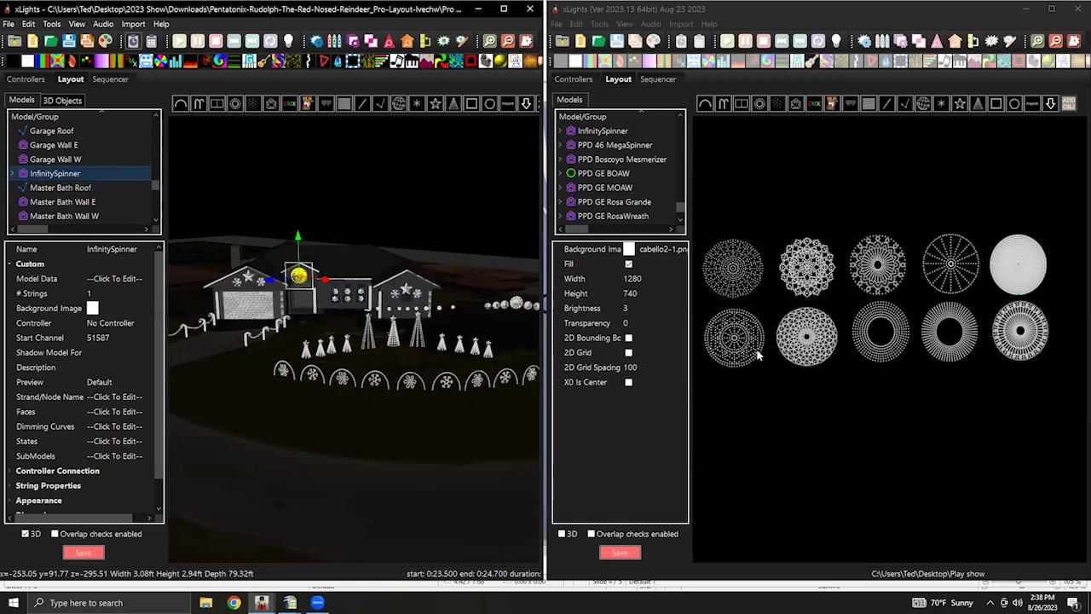
Select the PPD Wreath Center Piece group to see which prop it highlights in the layout.
left_click_drag(156, 185, 160, 147)
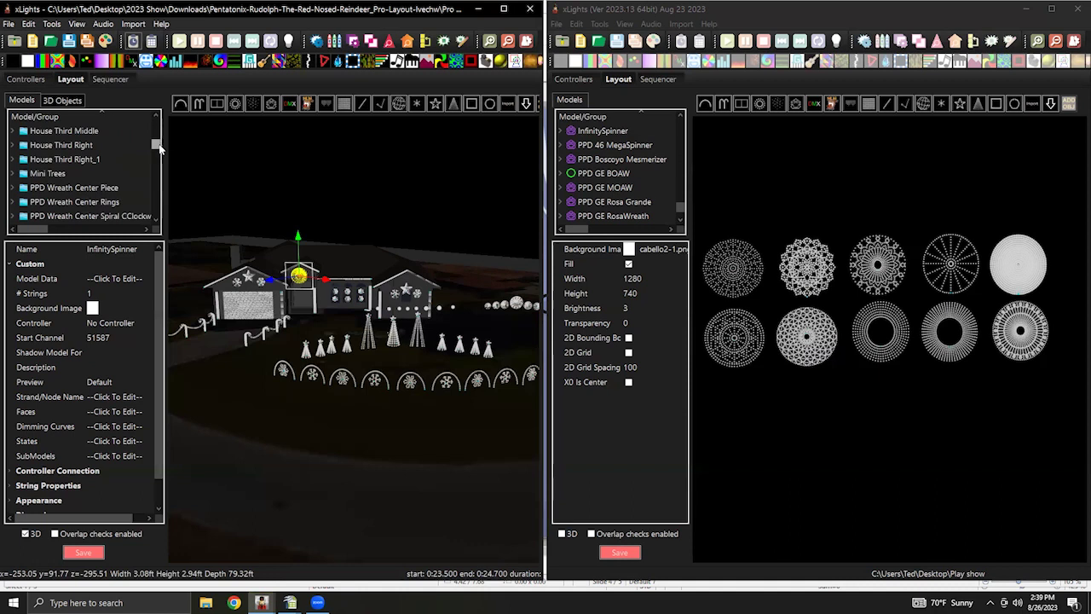
scroll(160, 149, "down", 1)
left_click(56, 149)
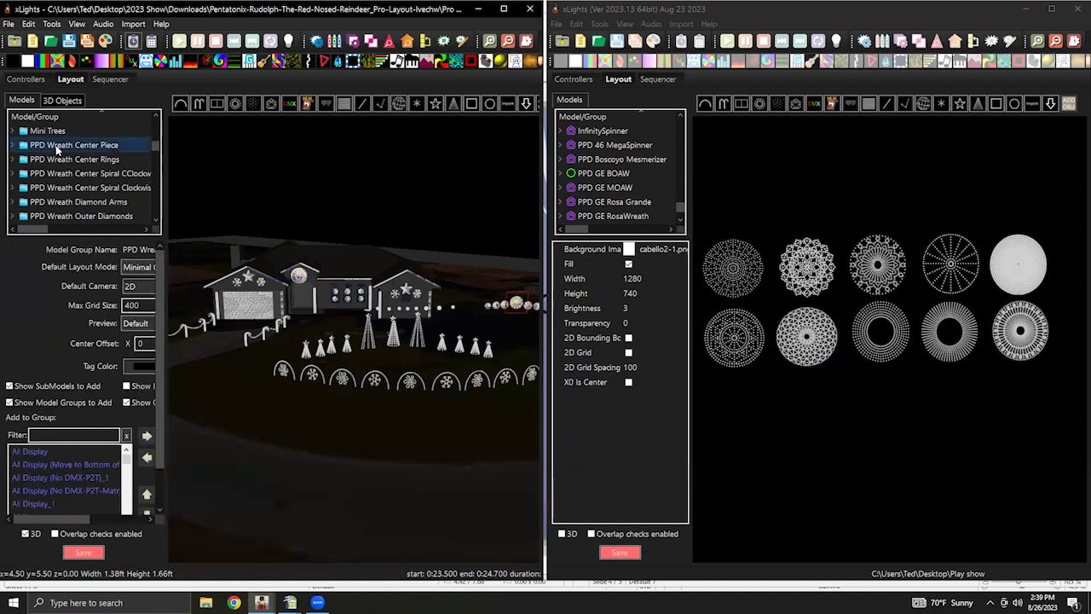
Switch the layout preview to 2D and examine the large PPD wreath between the smaller spinners up close.
left_click(512, 330)
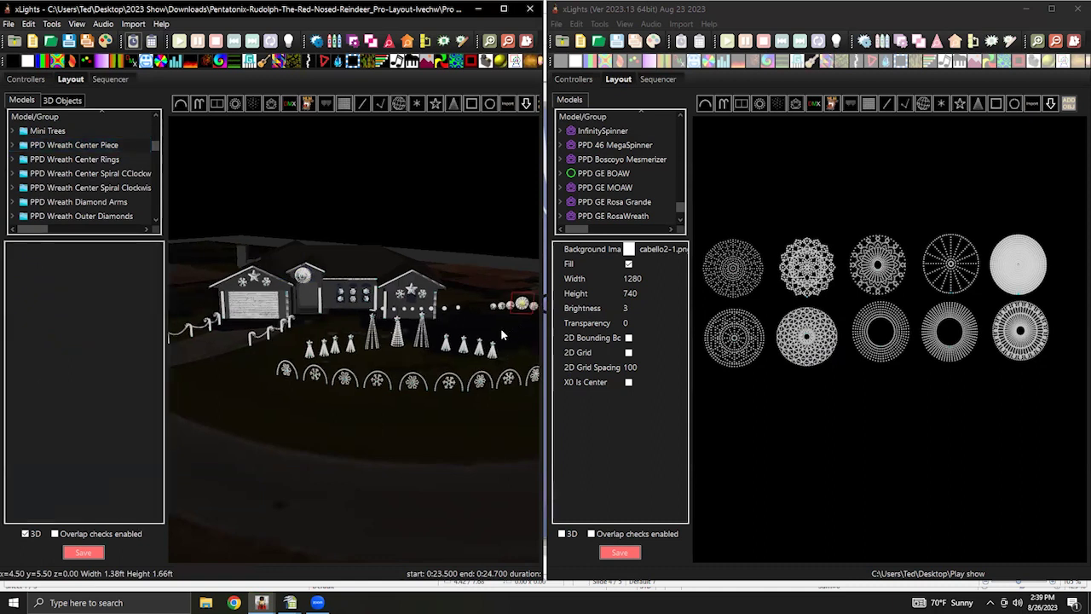
left_click(26, 533)
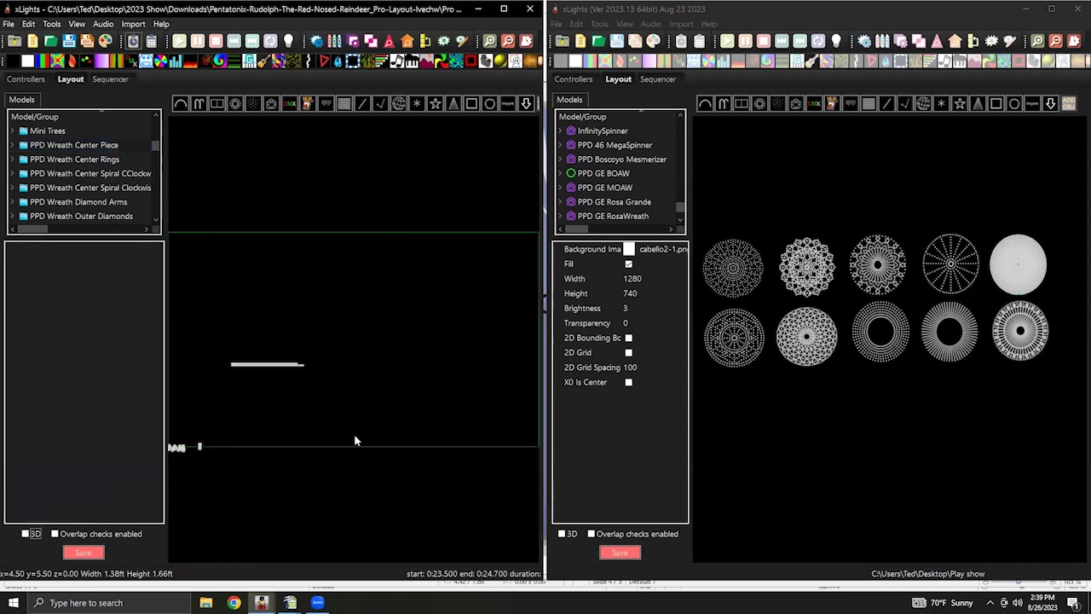
left_click(241, 403)
left_click_drag(302, 369, 542, 335)
scroll(393, 442, "up", 5)
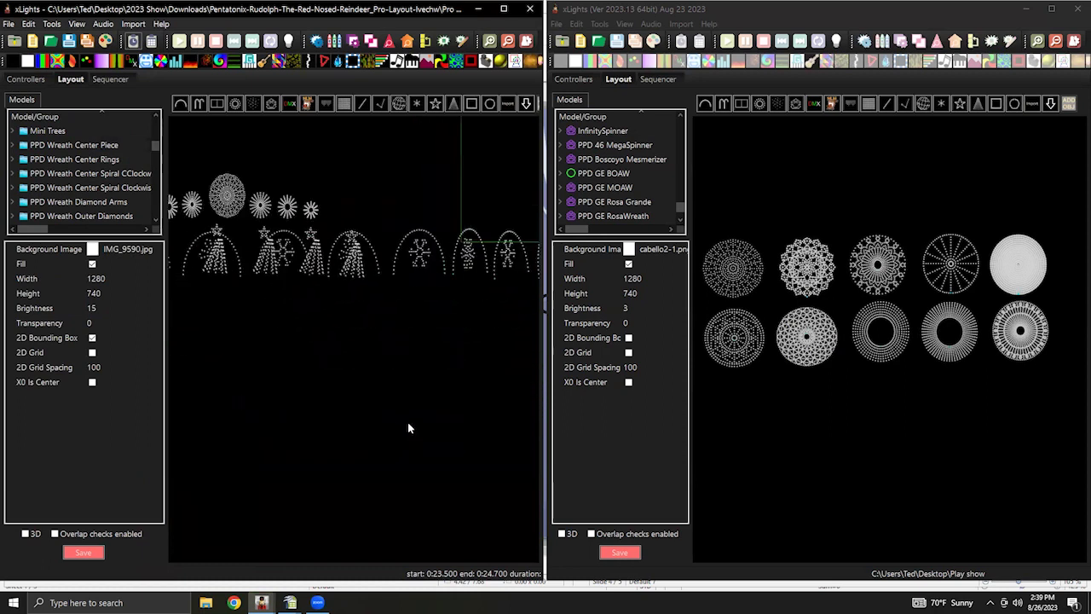
scroll(407, 422, "down", 2)
scroll(443, 367, "up", 5)
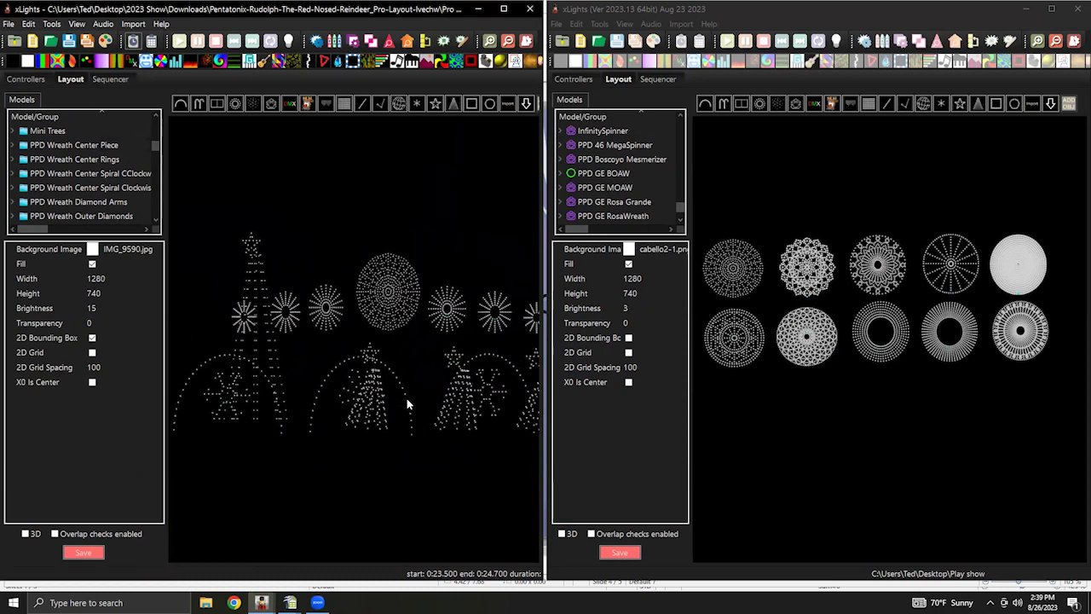
scroll(381, 386, "up", 3)
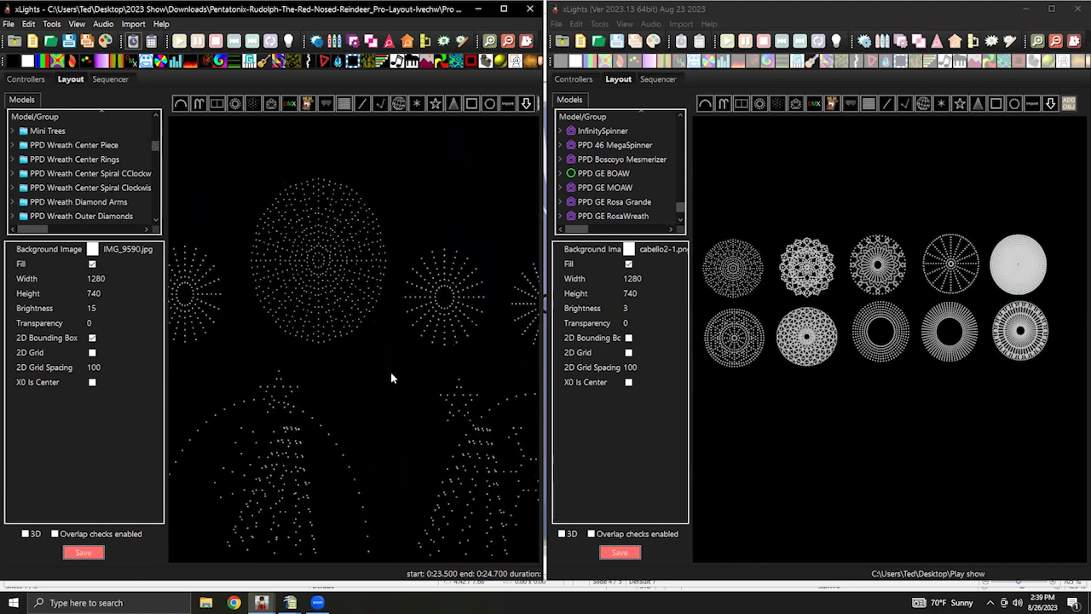
Select the PPD Wreath Center Piece group in the vendor layout, and open the InfinitySpinner model's SubModels in the own-show xLights window.
scroll(404, 377, "up", 1)
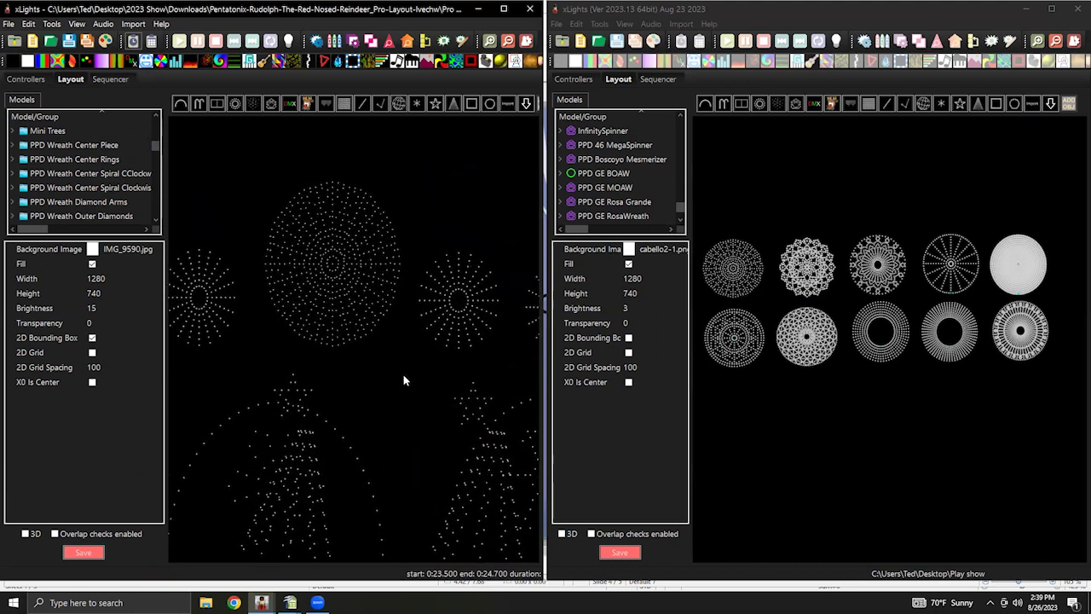
left_click(75, 147)
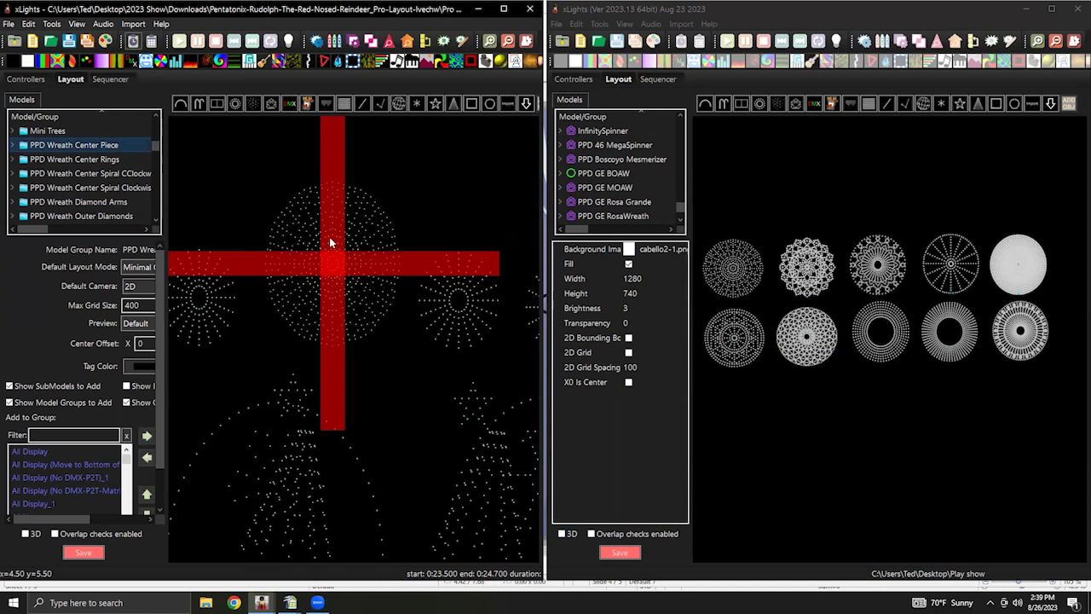
left_click(807, 337)
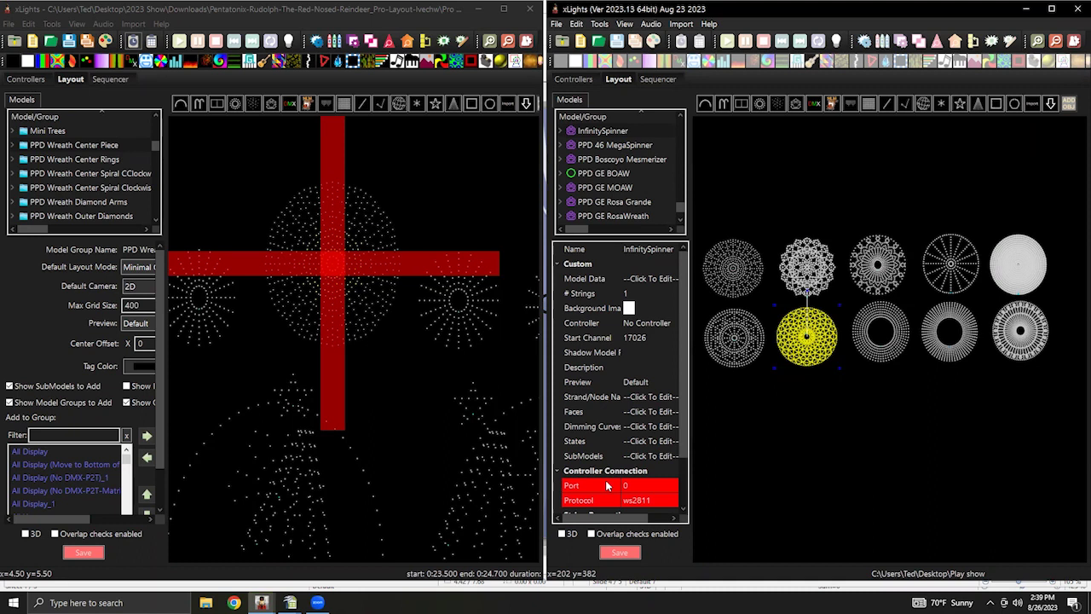
left_click(670, 455)
left_click(670, 455)
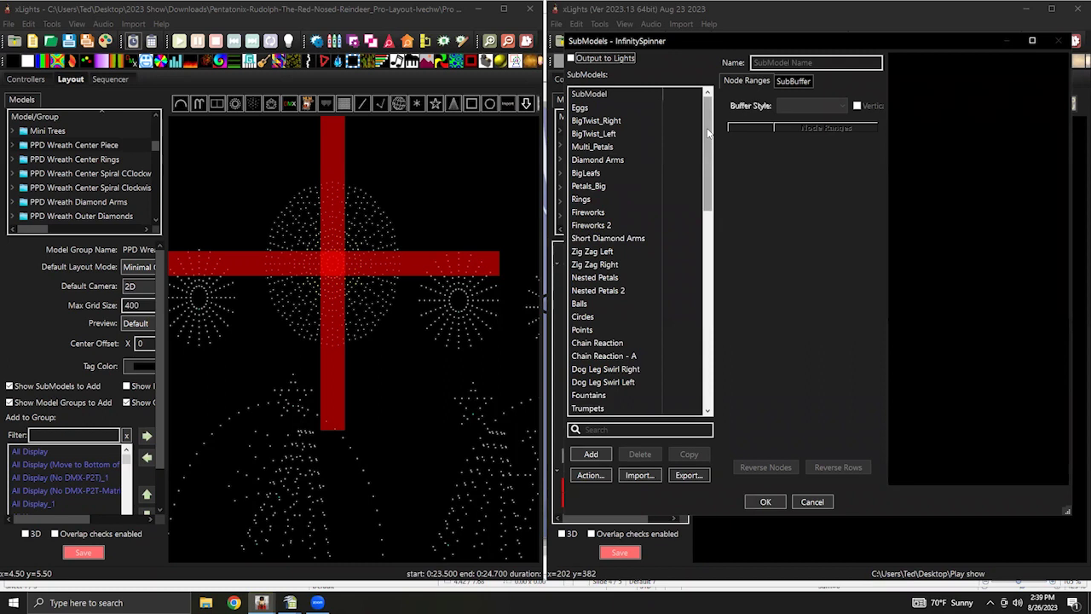
Preview the InfinitySpinner submodels one after another from Eggs through Zig Zag Right to examine their node patterns.
left_click(584, 109)
left_click(589, 121)
left_click(591, 135)
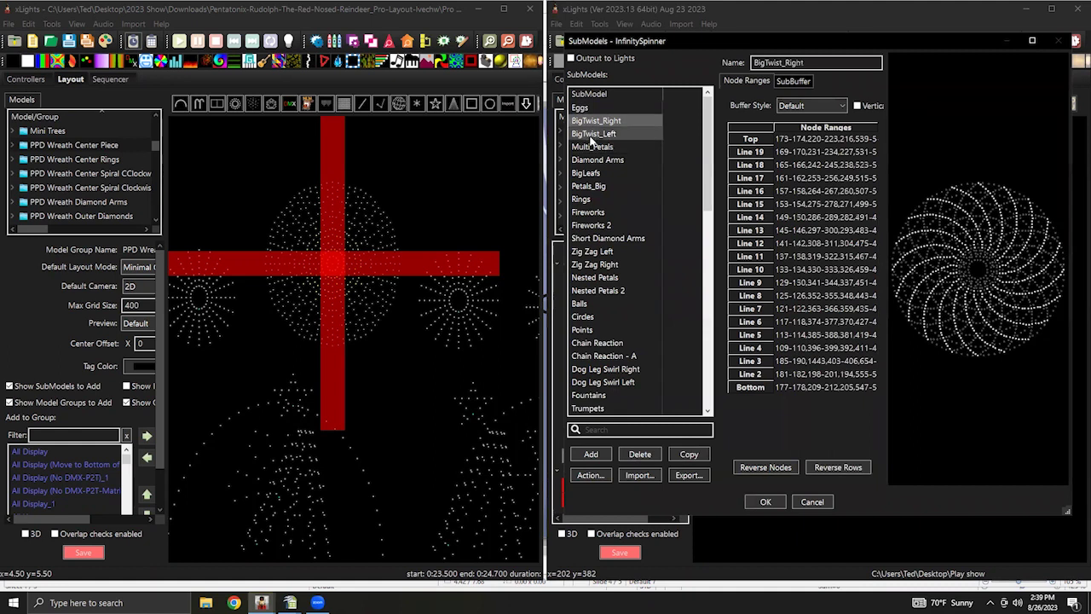
left_click(593, 147)
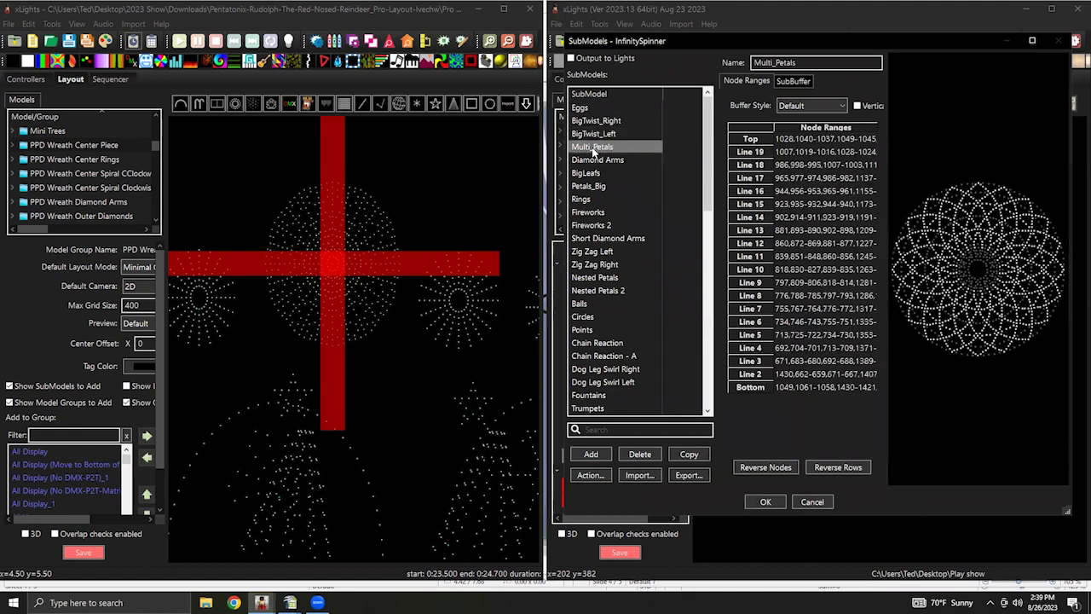
left_click(594, 162)
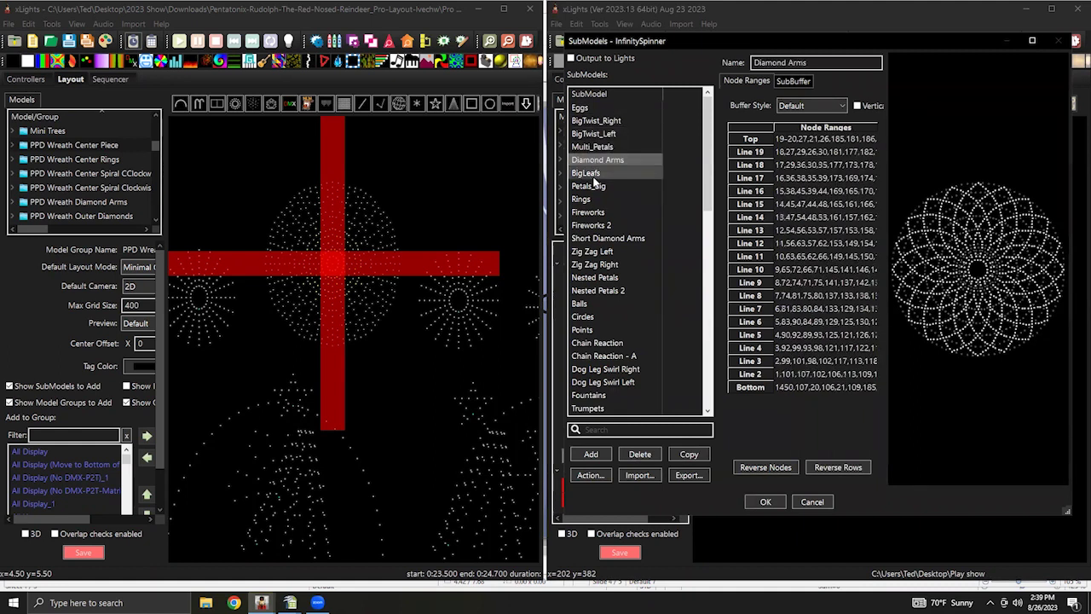
left_click(594, 173)
left_click(588, 200)
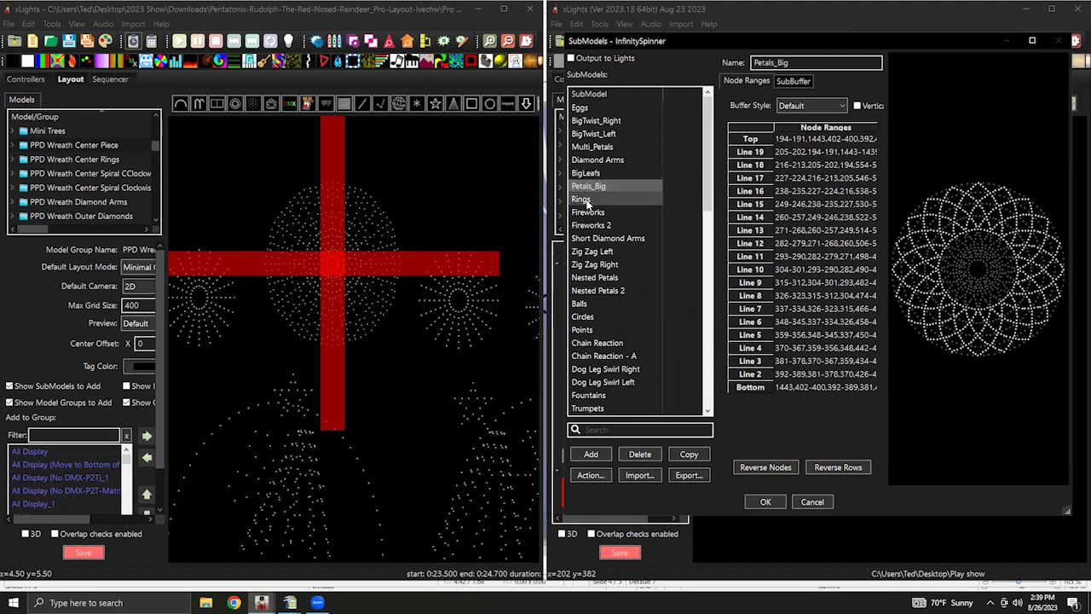
left_click(590, 212)
left_click(597, 226)
left_click(600, 238)
left_click(604, 252)
left_click(601, 265)
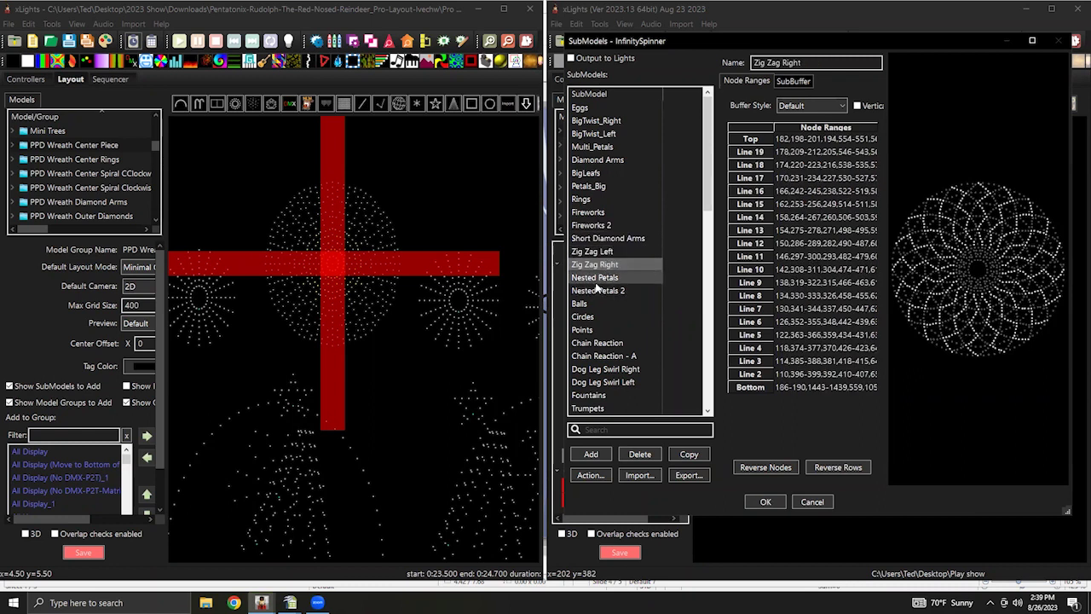
Preview the submodels from Nested Petals through Dog Leg Swirl Right, and recheck BigTwist_Left for comparison.
left_click(595, 279)
left_click(597, 292)
left_click(596, 304)
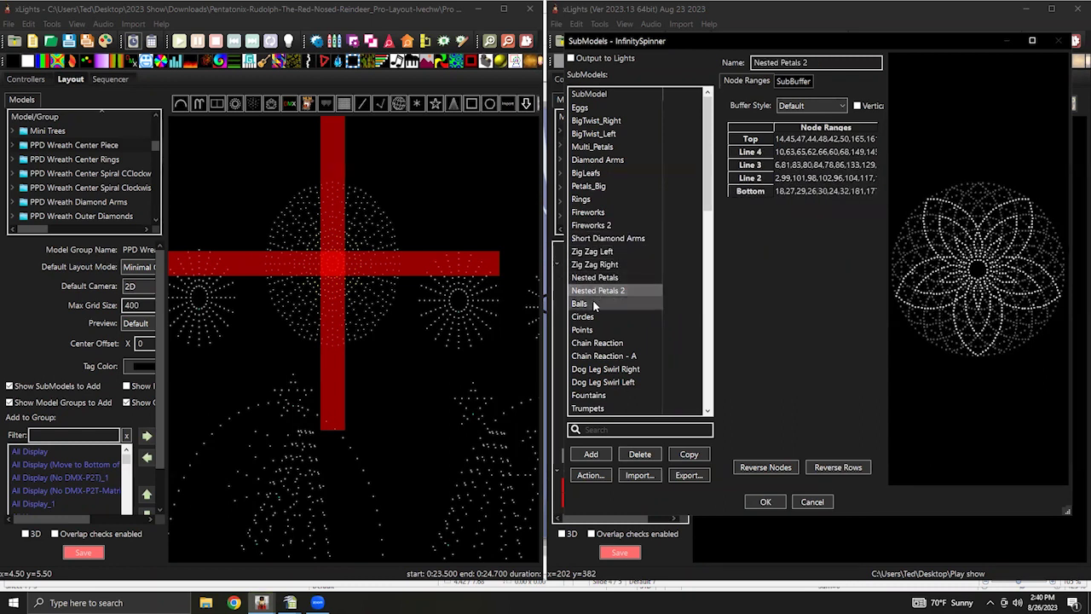
left_click(601, 317)
left_click(603, 330)
left_click(606, 343)
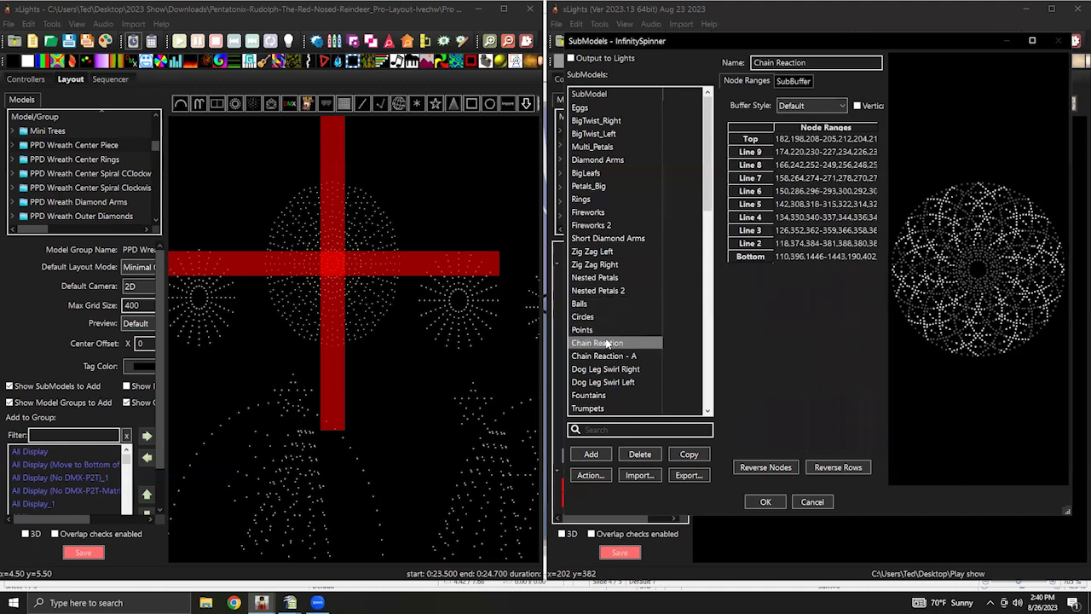
left_click(607, 357)
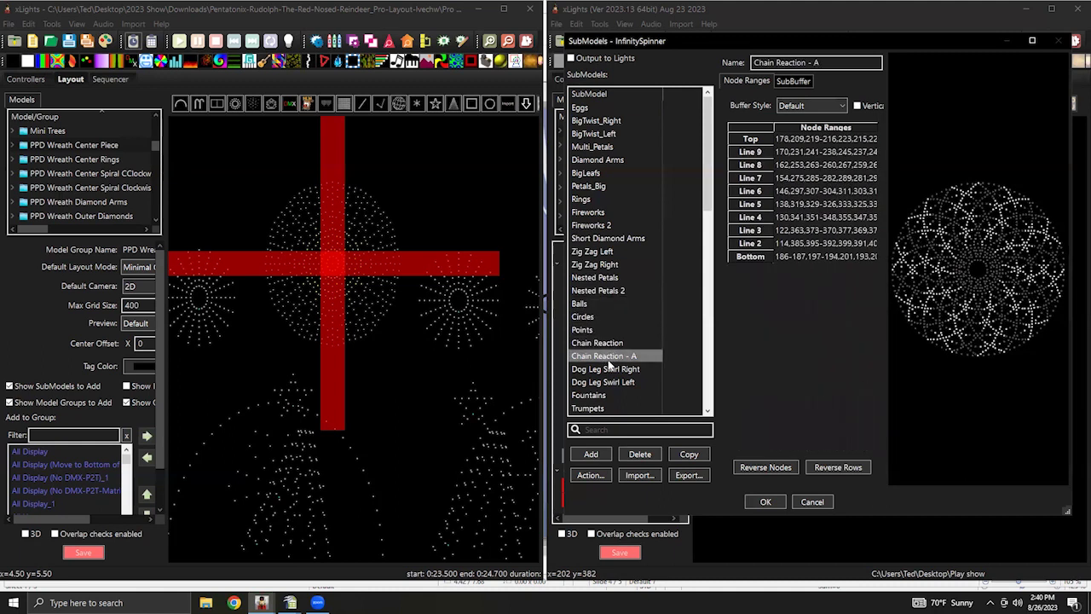
left_click(609, 367)
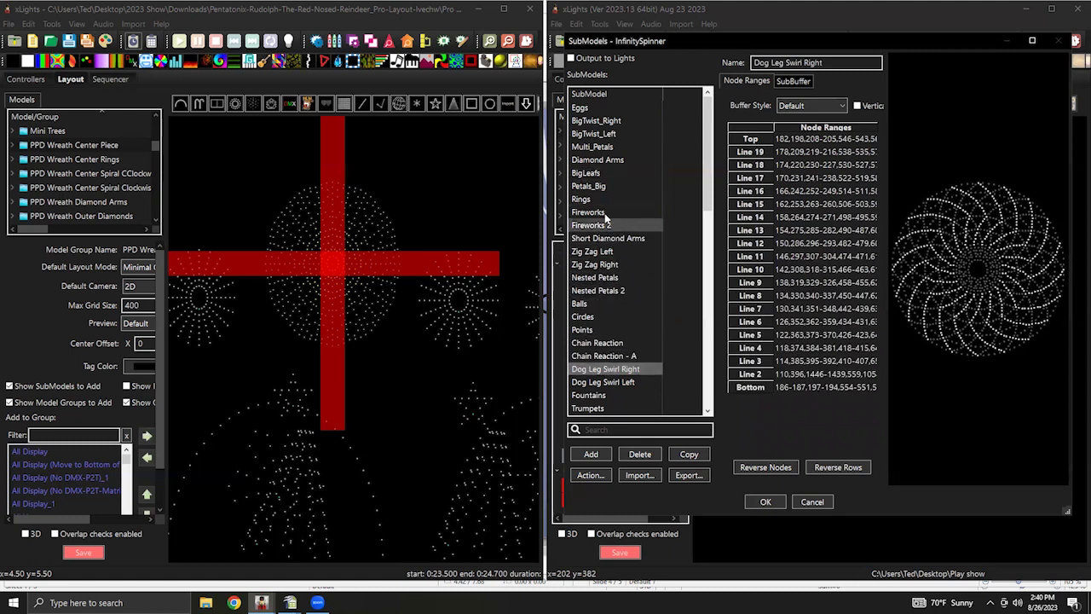
left_click(595, 135)
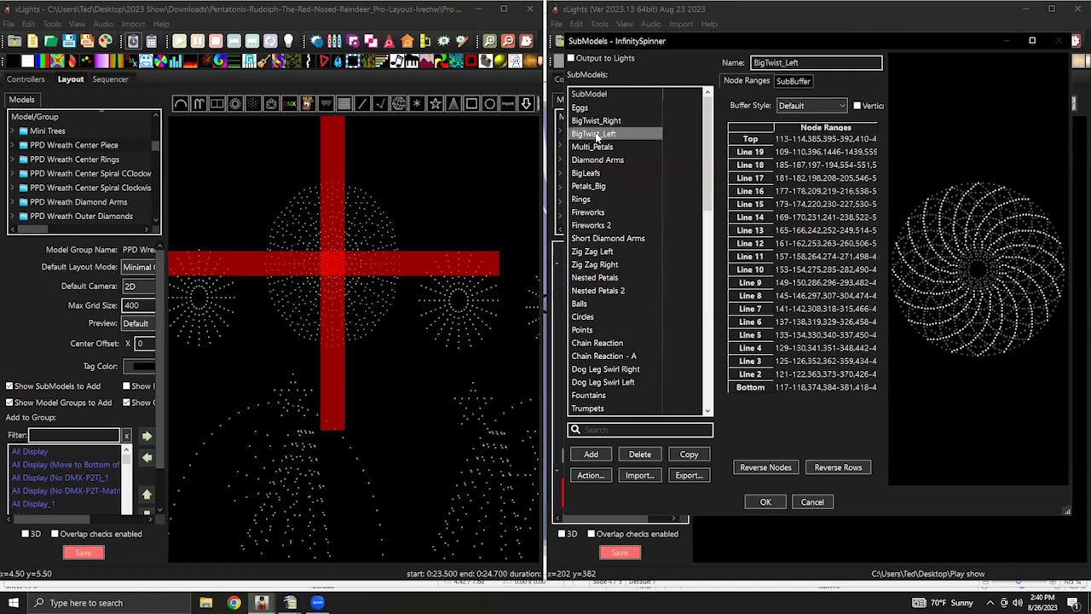
Look through the rest of the InfinitySpinner submodel list and preview Center Rings near its end.
scroll(614, 288, "down", 1)
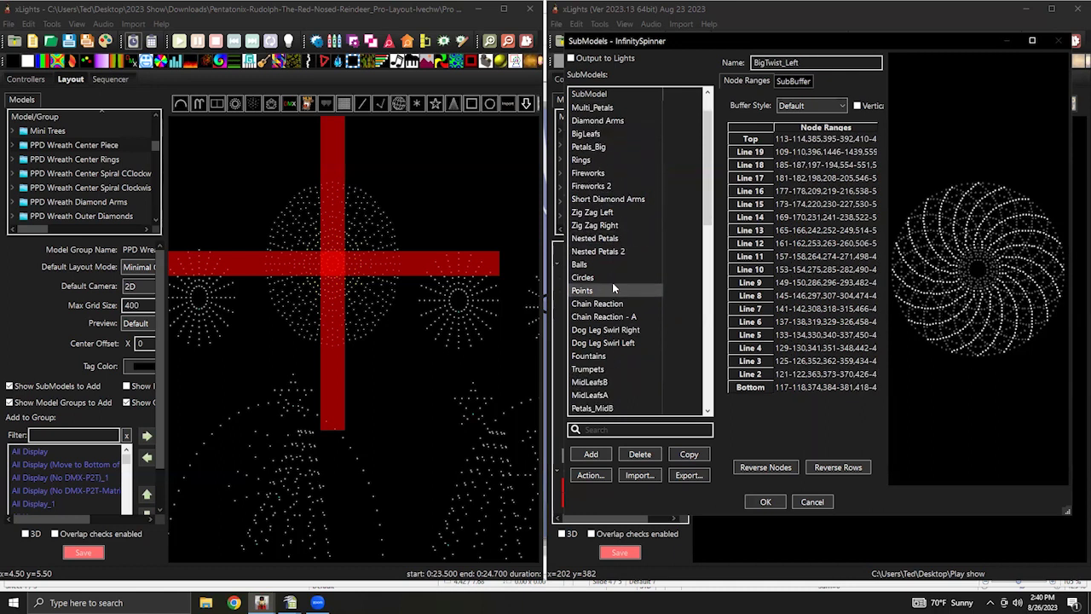
scroll(614, 288, "down", 12)
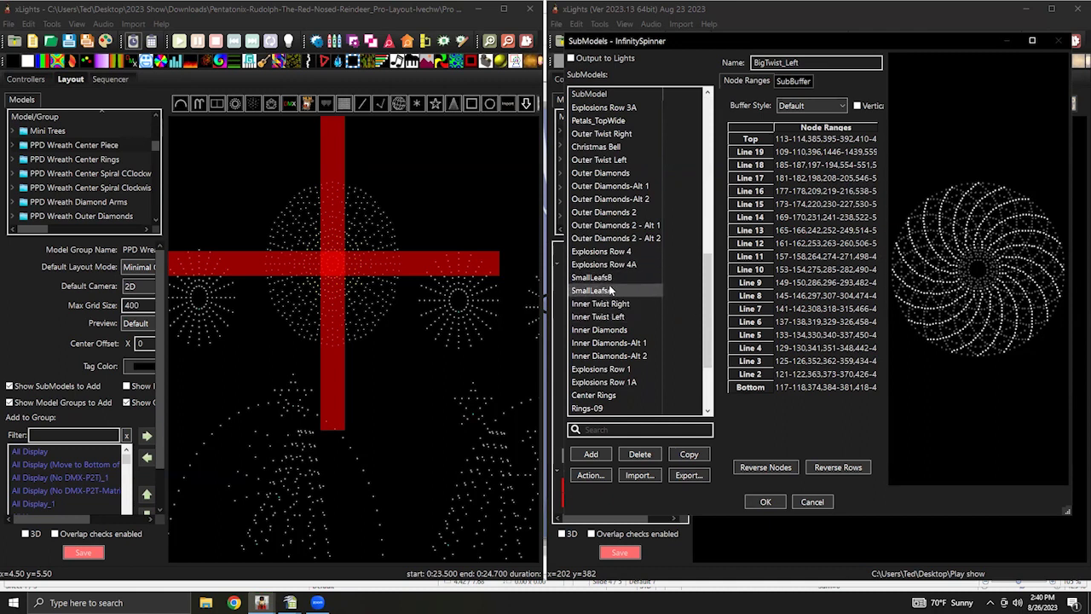
scroll(602, 305, "down", 3)
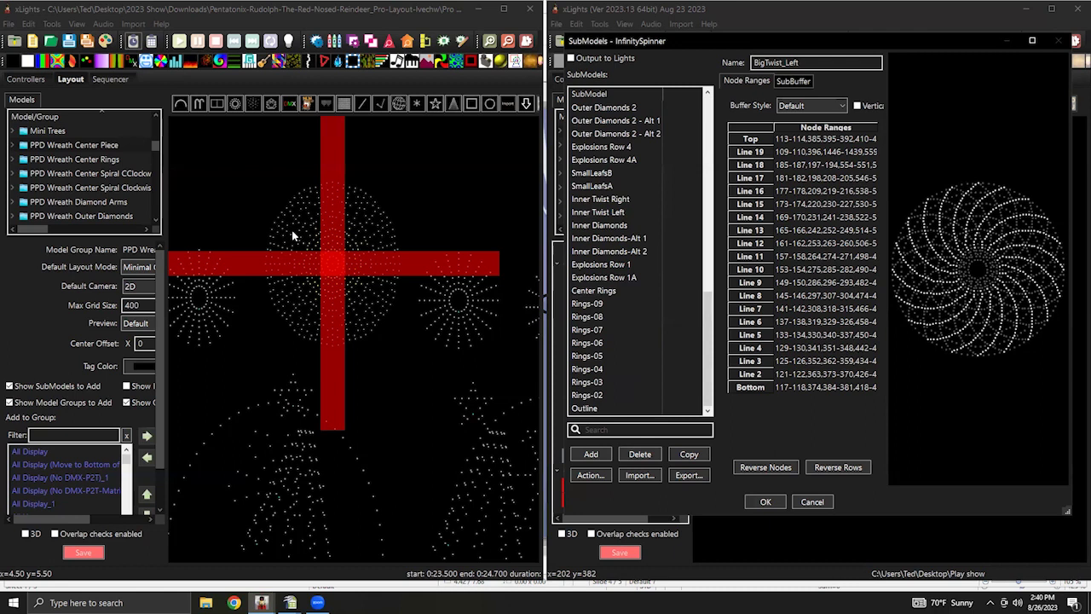
left_click(601, 293)
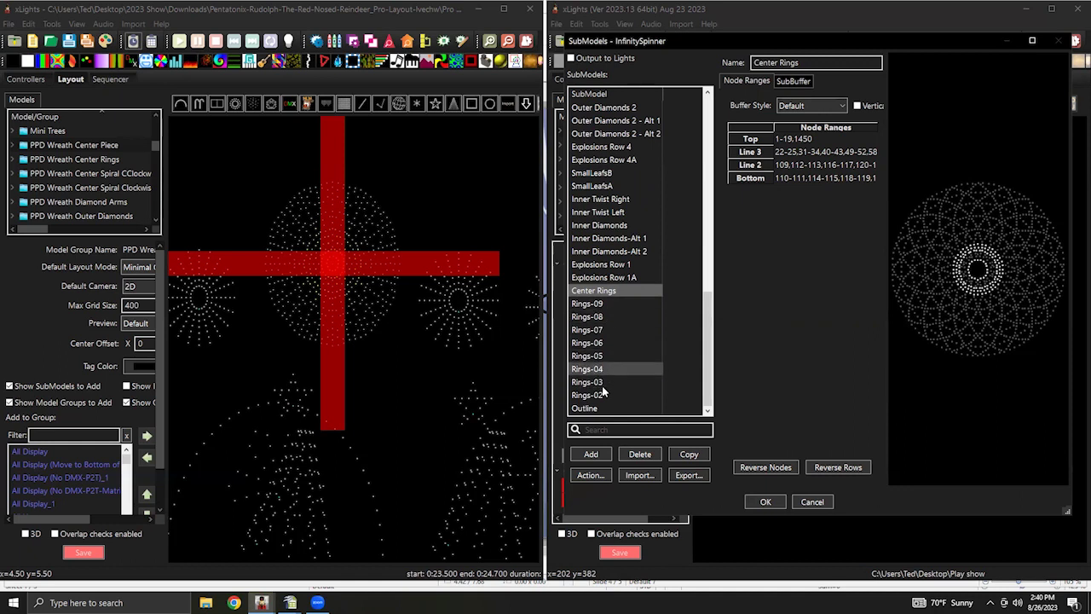
Preview individual ring submodels between Rings-09 and Rings-05 and compare them with Center Rings.
left_click(610, 329)
left_click(610, 343)
left_click(611, 355)
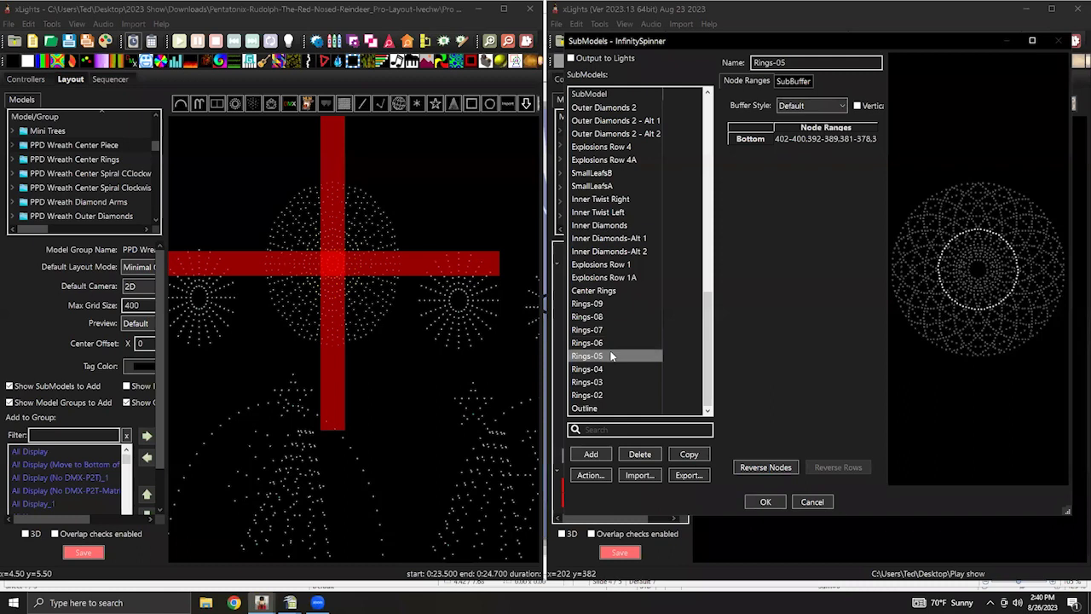
left_click(610, 305)
left_click_drag(610, 305, 610, 353)
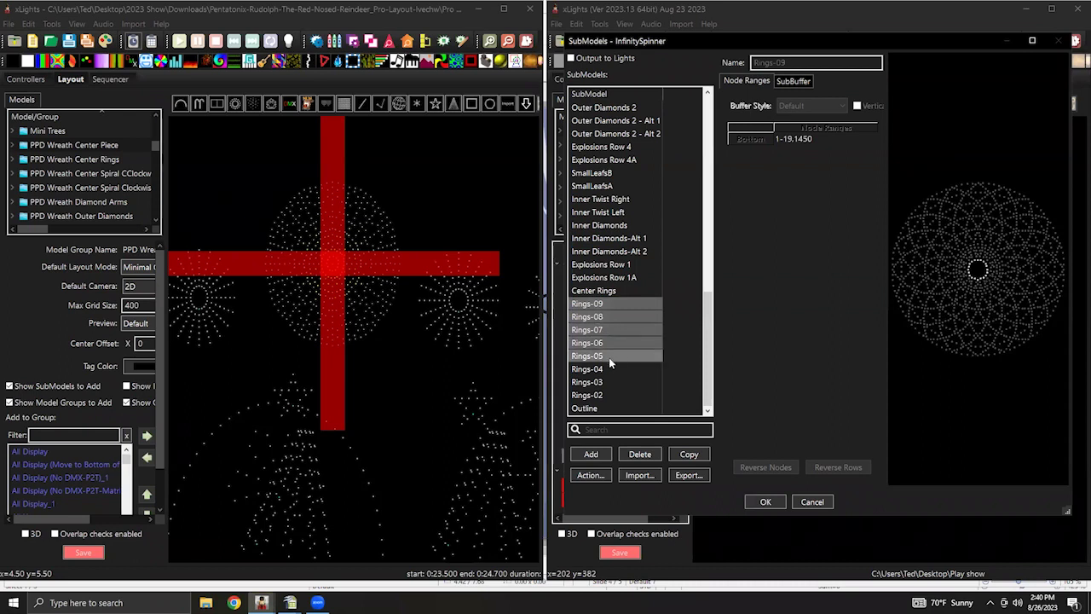
left_click(610, 304)
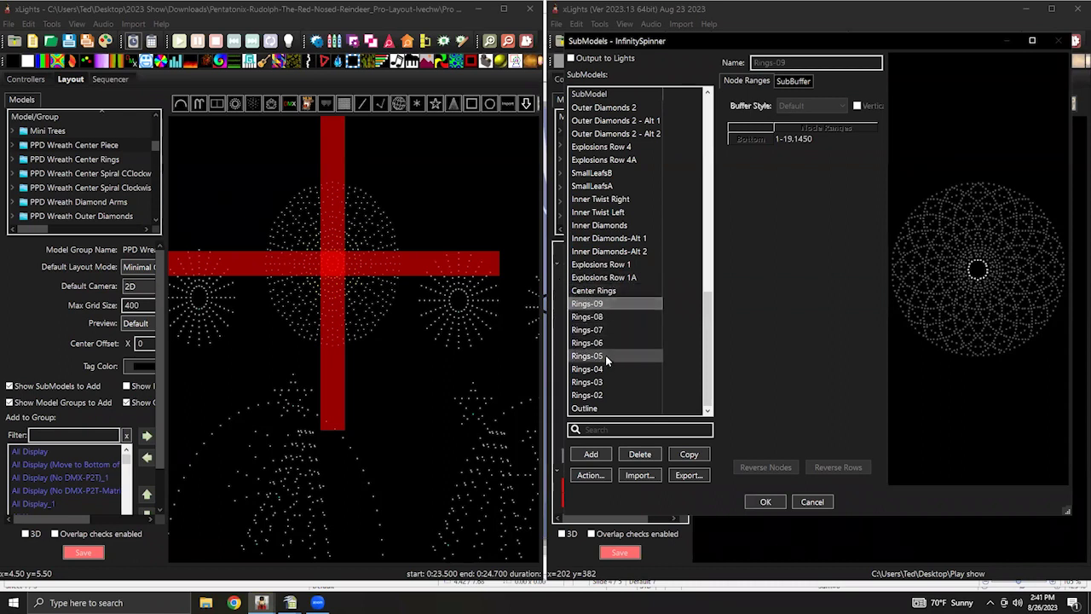
left_click(605, 356)
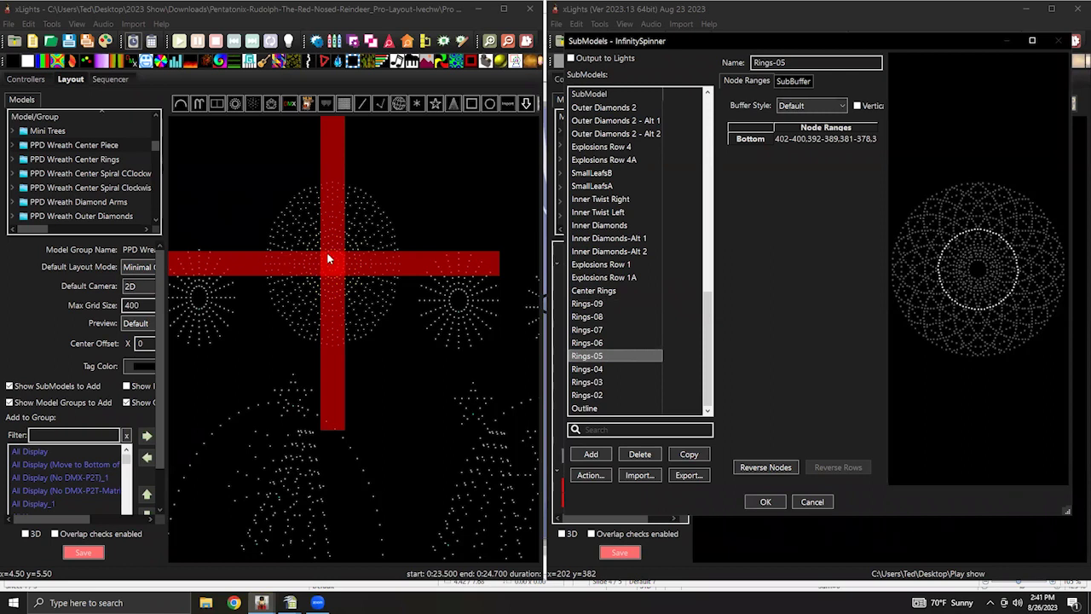
left_click(599, 291)
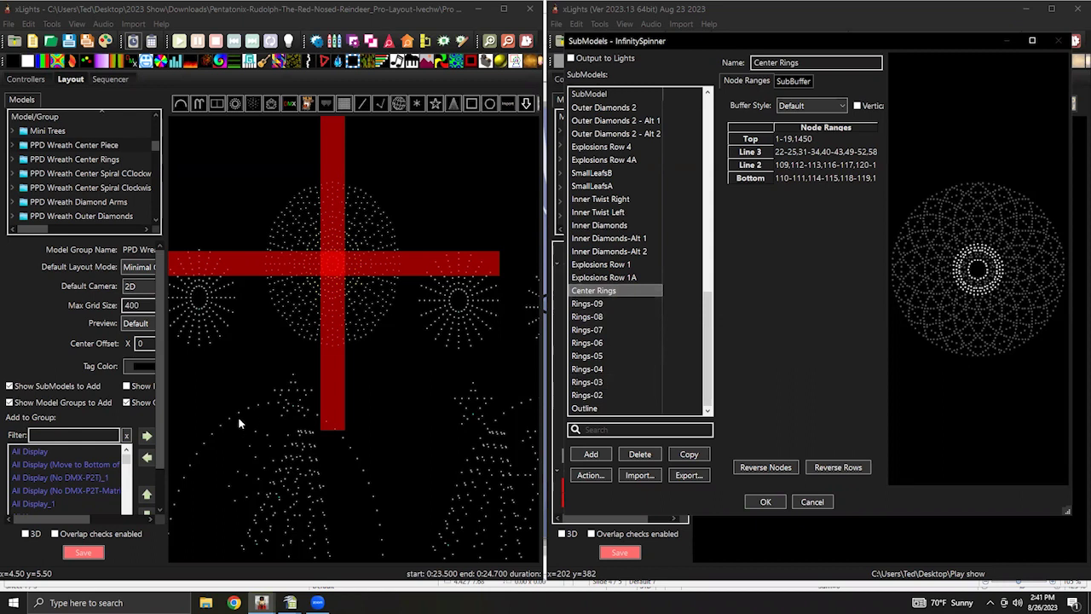
Add the InfinitySpinner/Center Rings submodel to the PPD Wreath Center Piece group and widen the settings area to show the group's models.
left_click(68, 150)
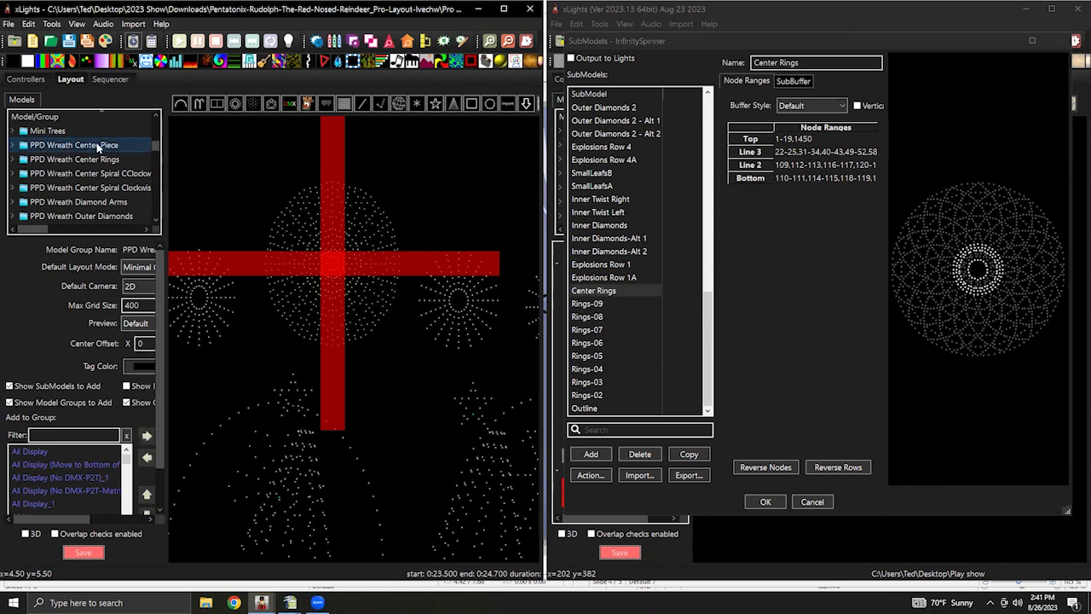
scroll(132, 400, "down", 1)
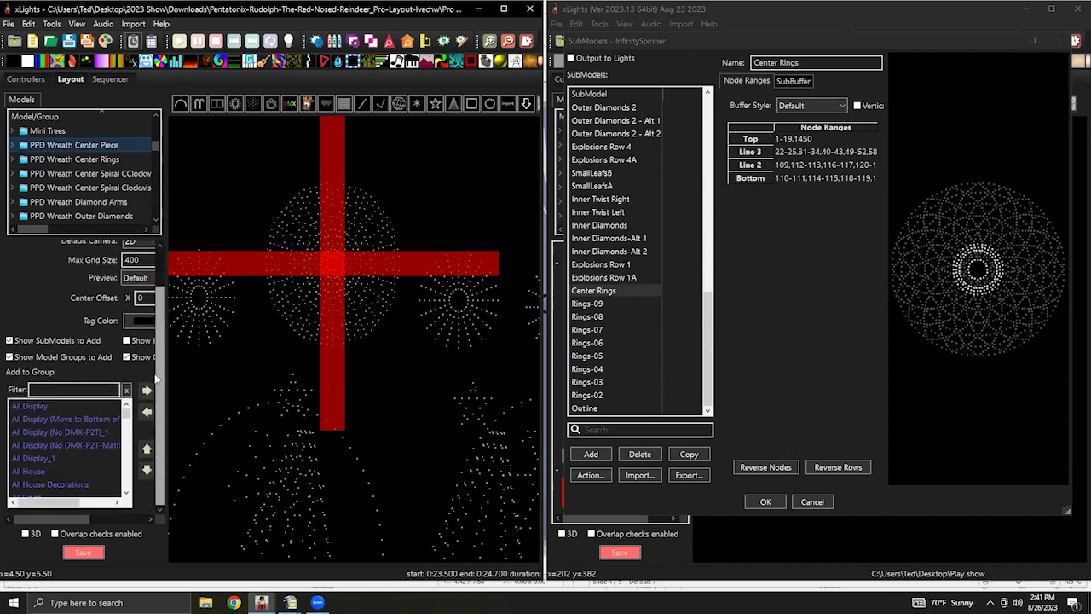
left_click_drag(124, 418, 126, 426)
scroll(66, 443, "up", 1)
left_click(69, 435)
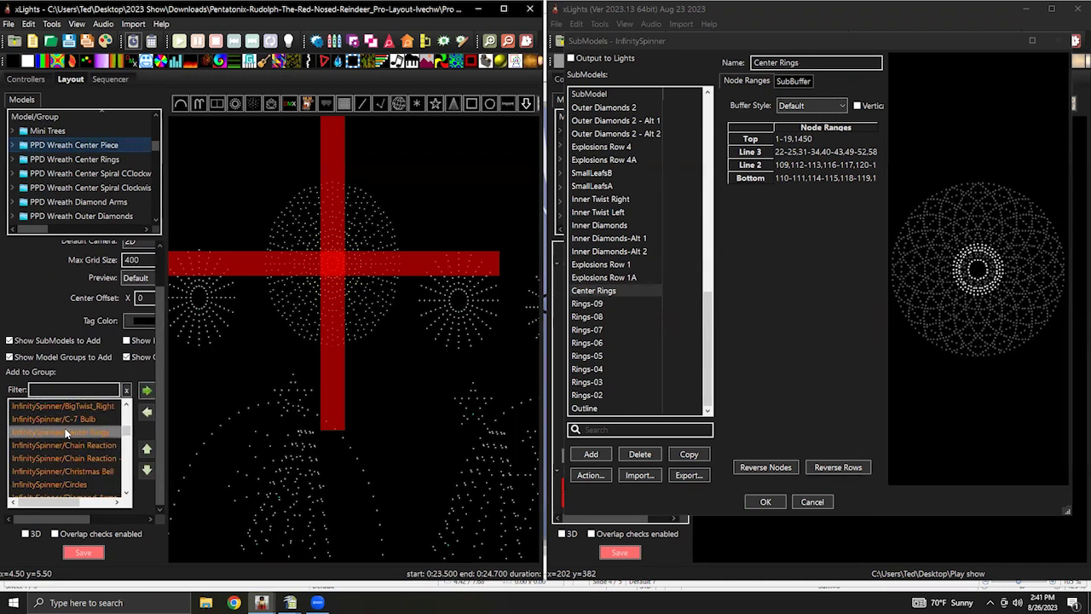
left_click(146, 390)
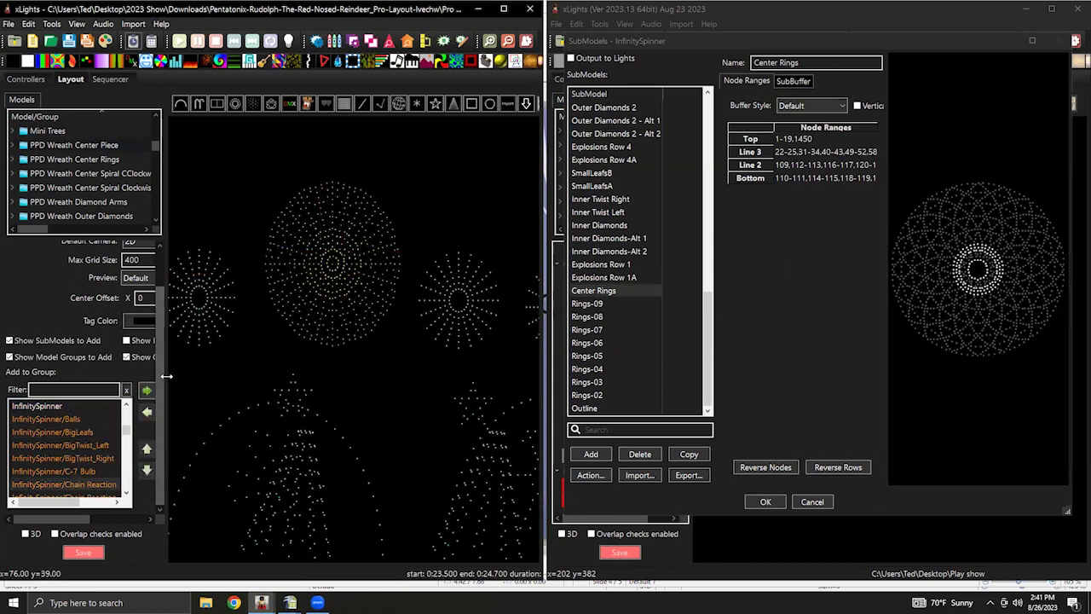
left_click_drag(165, 376, 290, 371)
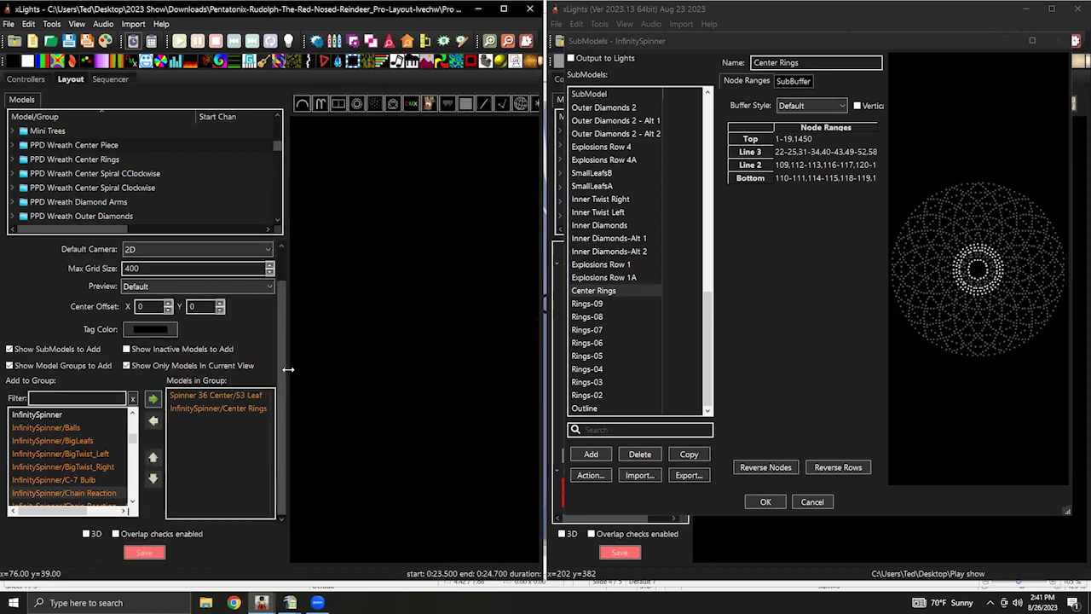
left_click(203, 406)
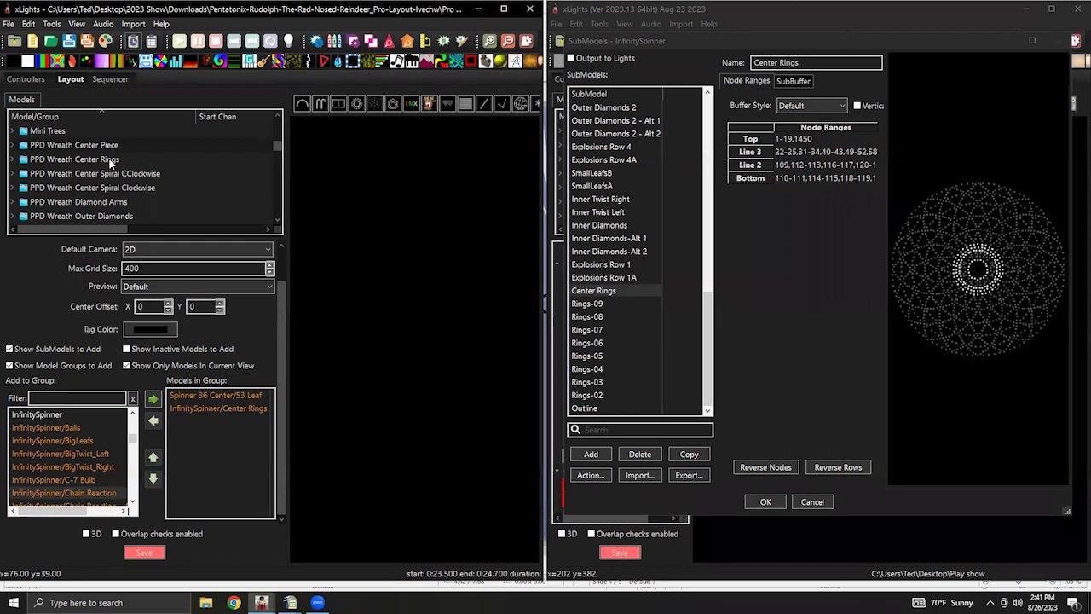
Add the InfinitySpinner/Center Rings submodel to the PPD Wreath Center Rings group.
left_click(111, 159)
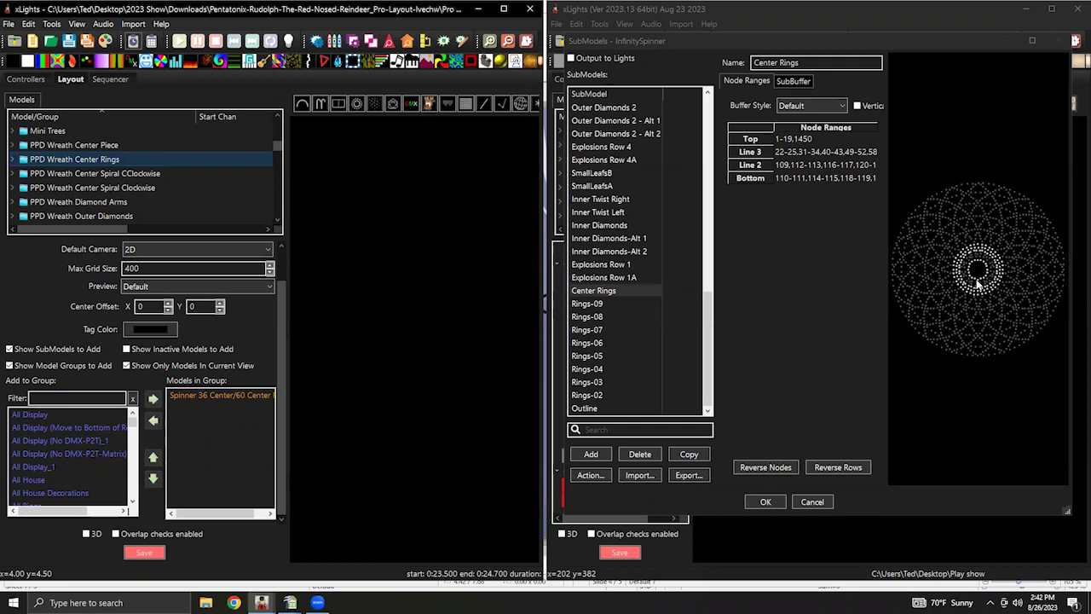
left_click(83, 454)
left_click_drag(133, 422, 131, 442)
scroll(70, 475, "up", 3)
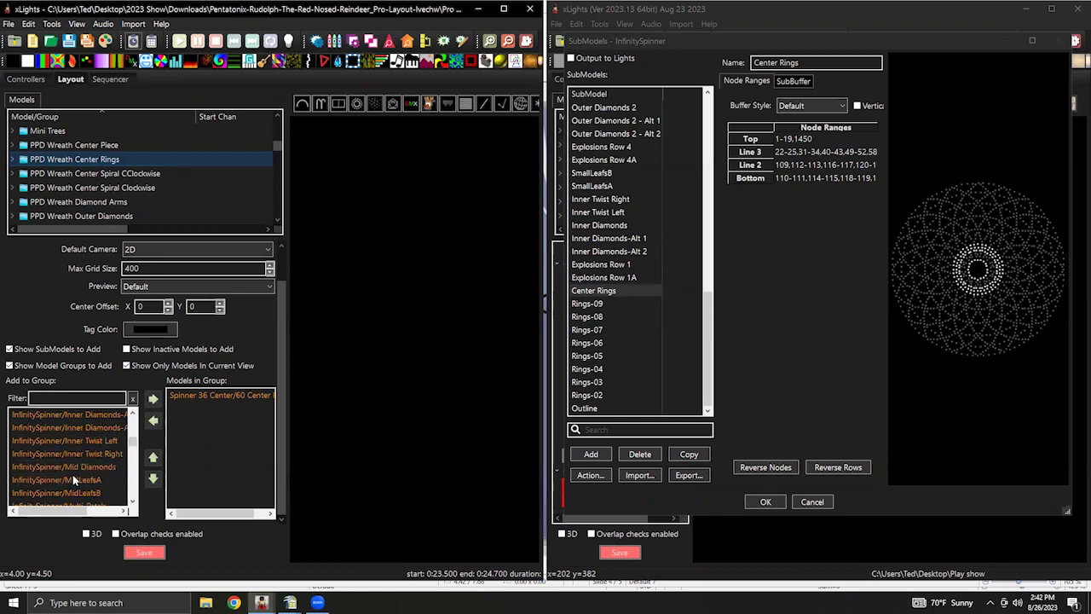
scroll(76, 474, "up", 4)
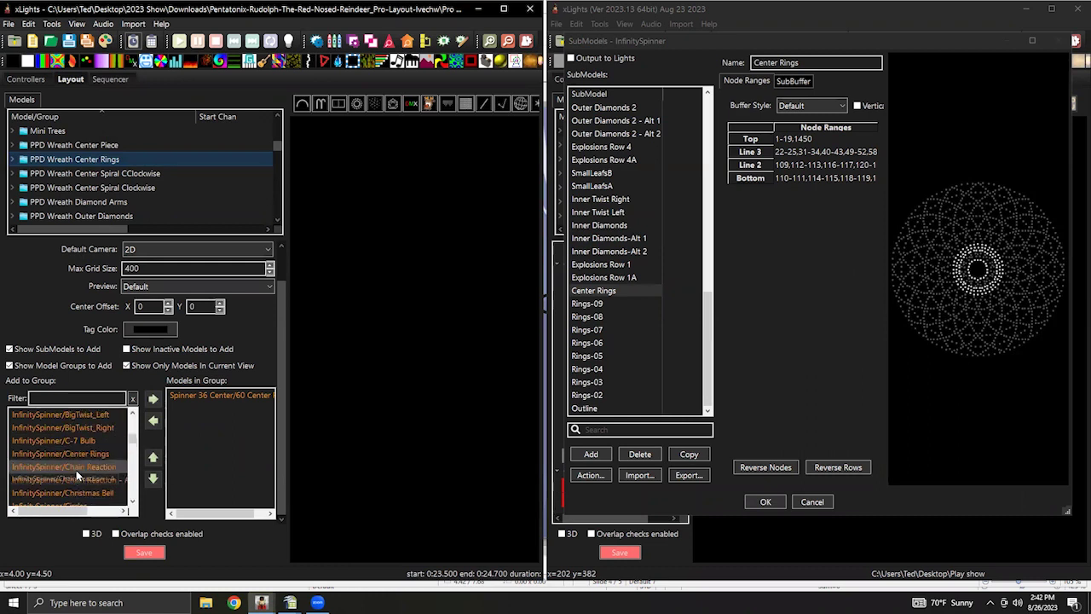
left_click(70, 453)
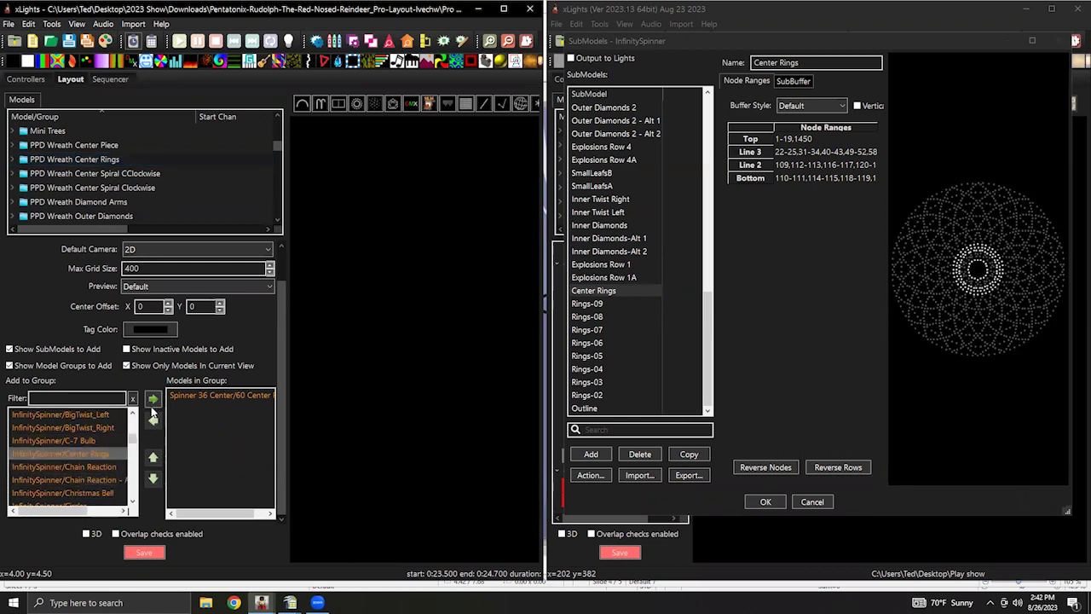
left_click(154, 398)
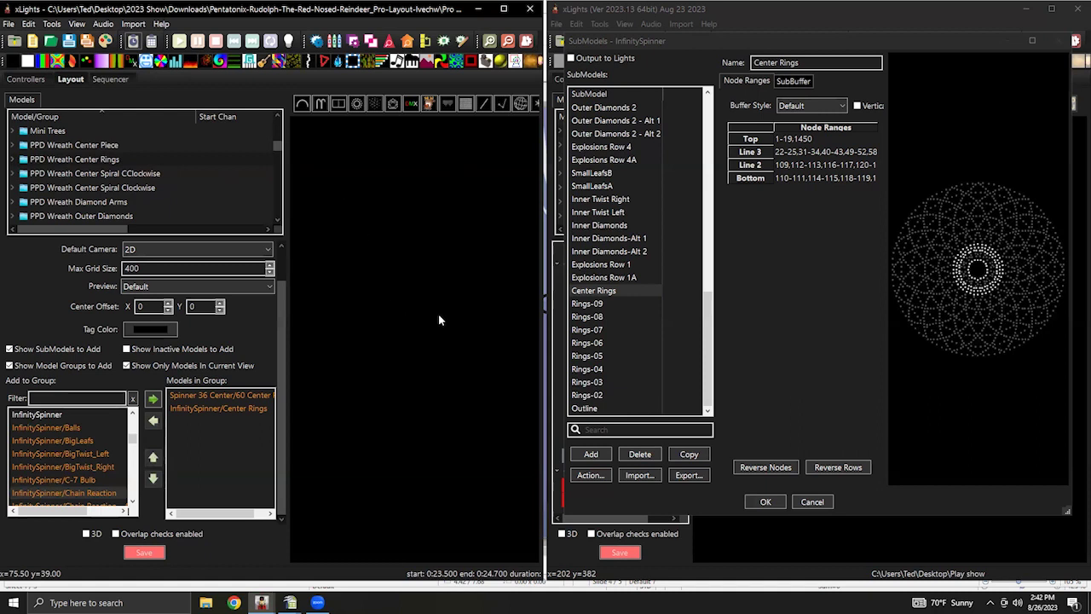
Open the PPD Wreath Center Spiral CClockwise group and preview the InfinitySpinner's Inner Twist Left submodel as a match.
left_click(87, 173)
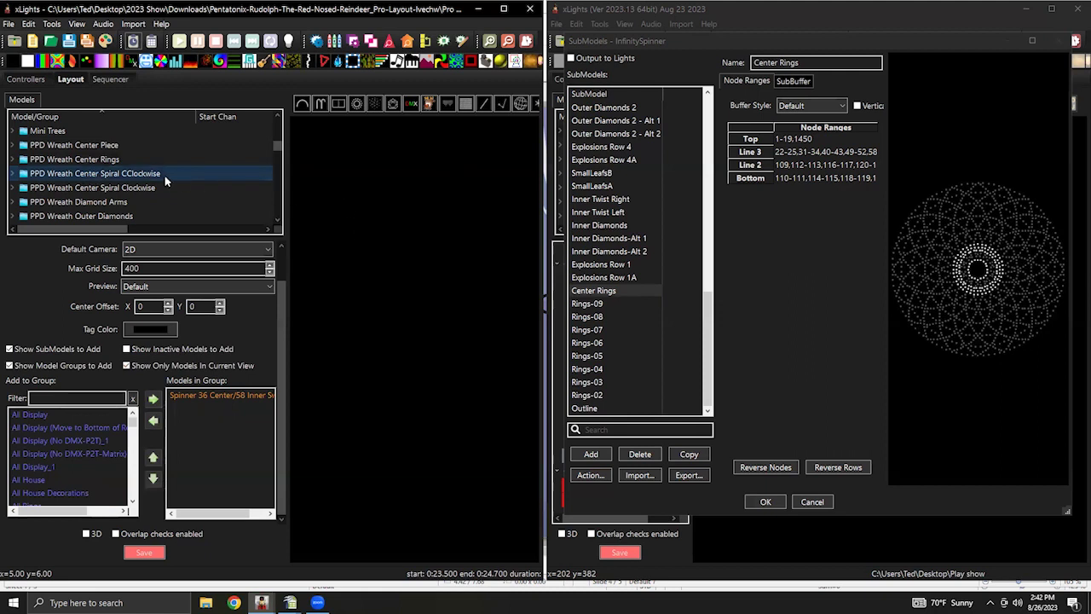
left_click(606, 215)
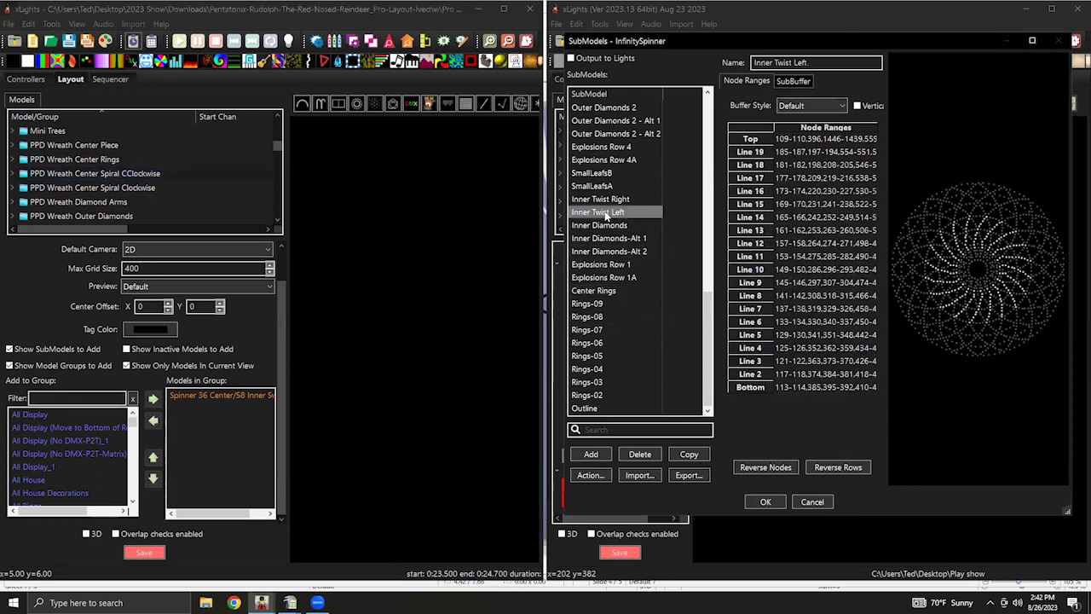
left_click(216, 396)
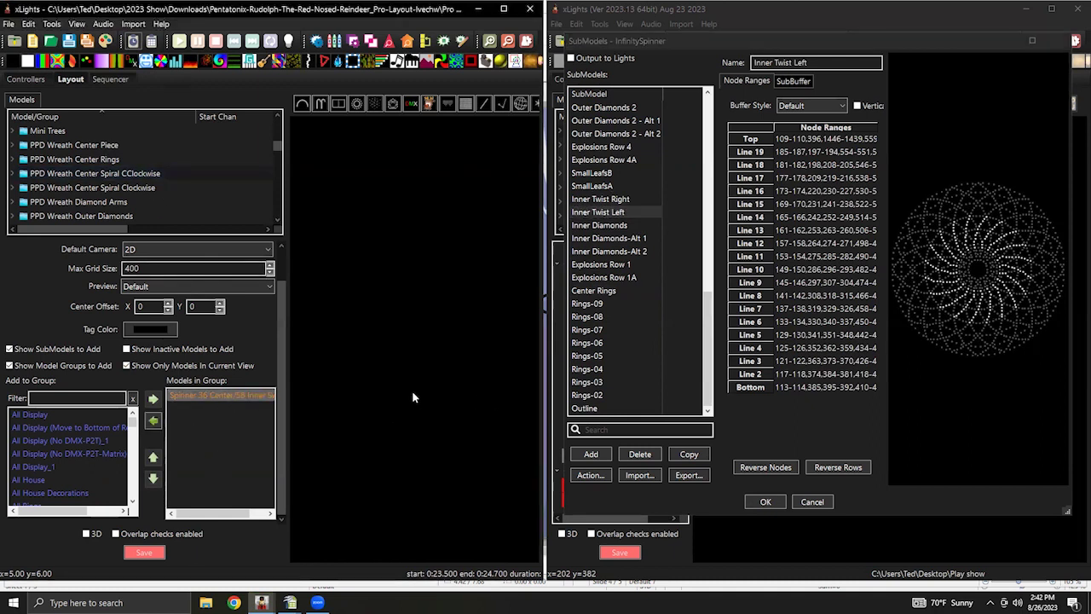
Reset the layout preview's viewpoint and bring the large round spinner above the arches into close view.
left_click_drag(473, 295, 428, 291)
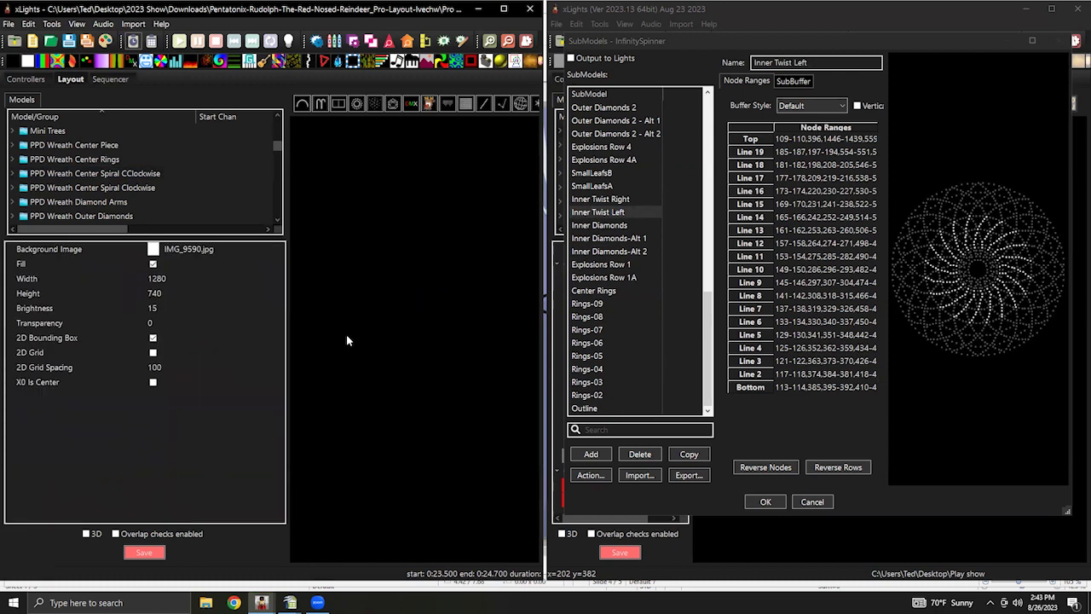
right_click(404, 351)
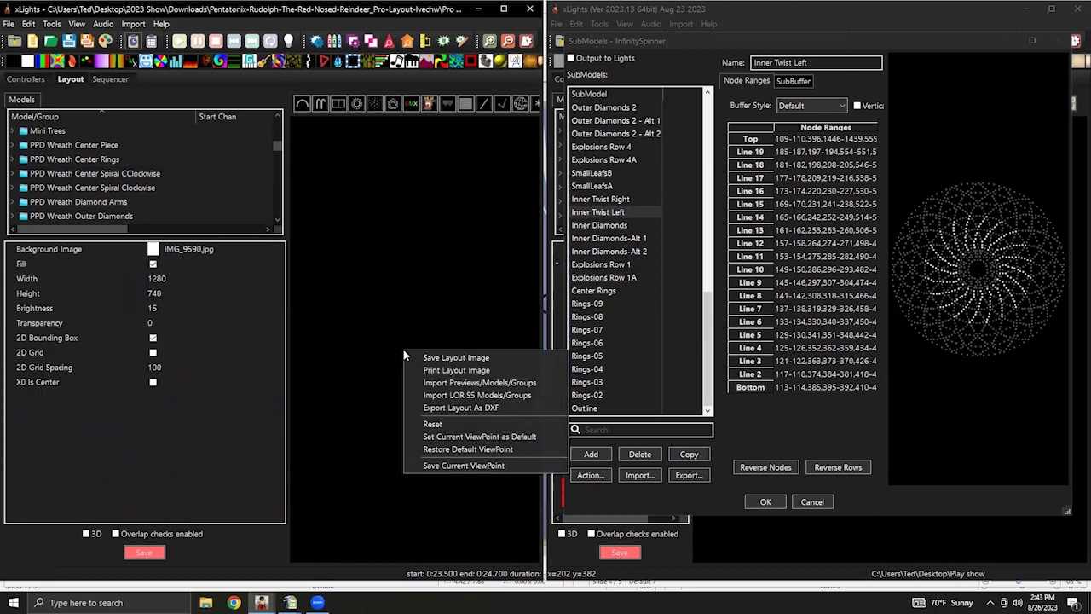
left_click(435, 425)
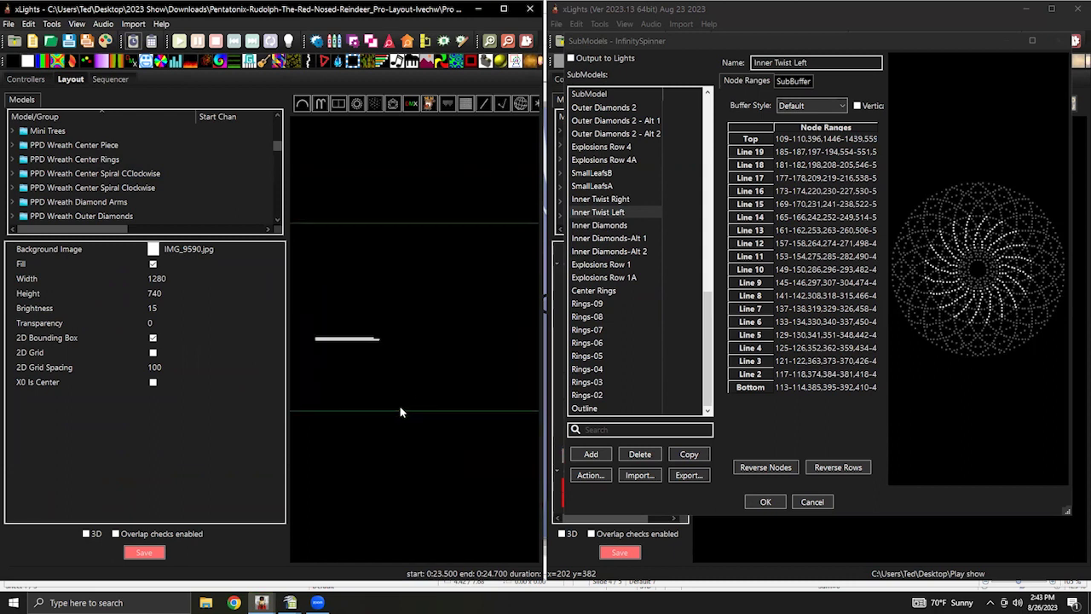
scroll(430, 354, "up", 3)
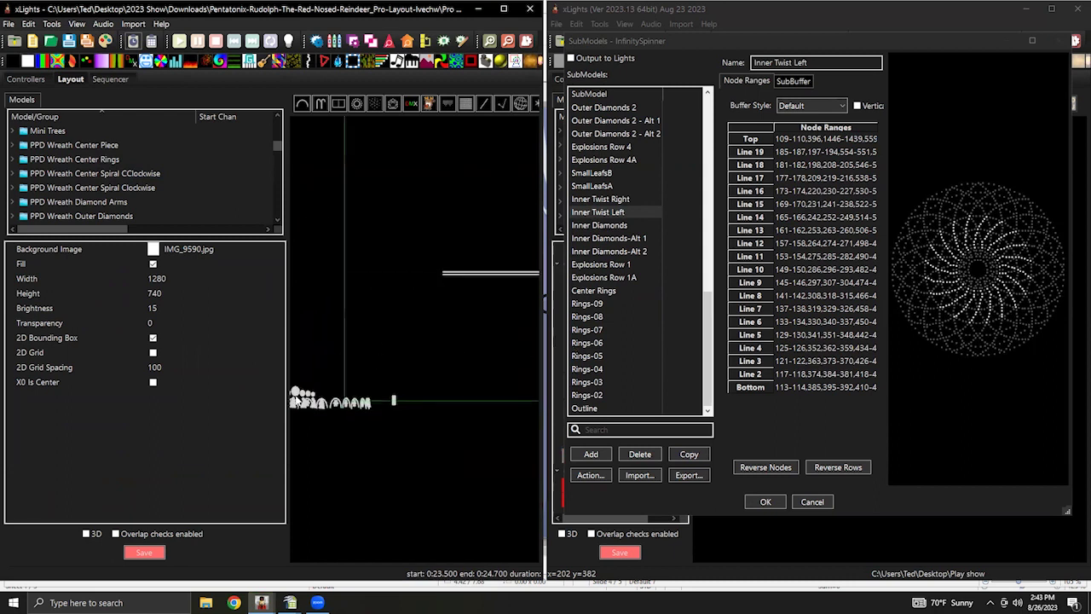
scroll(440, 417, "up", 2)
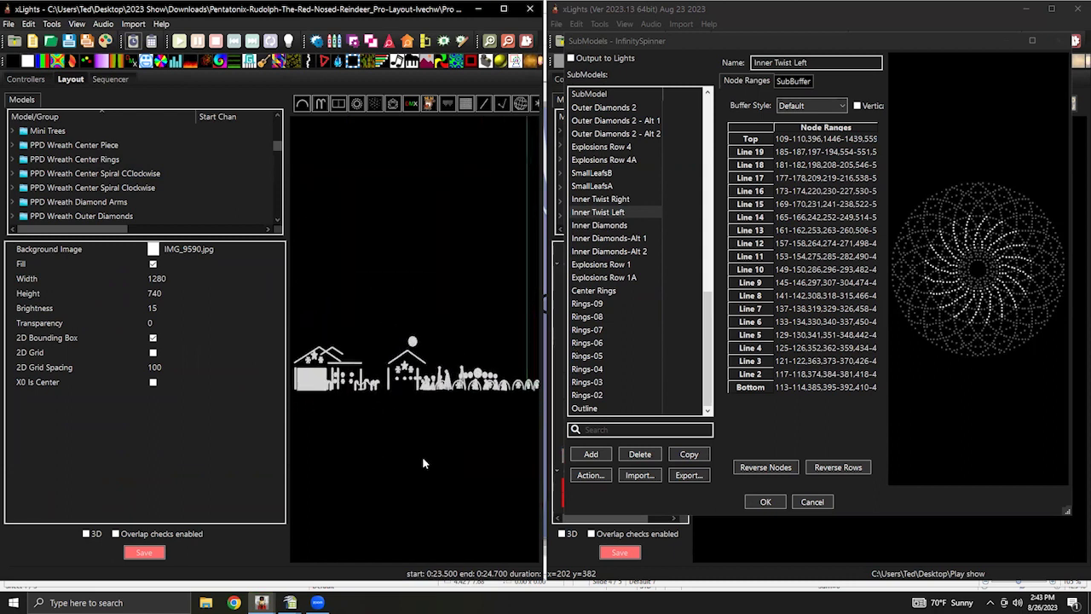
scroll(423, 463, "up", 3)
scroll(418, 412, "up", 6)
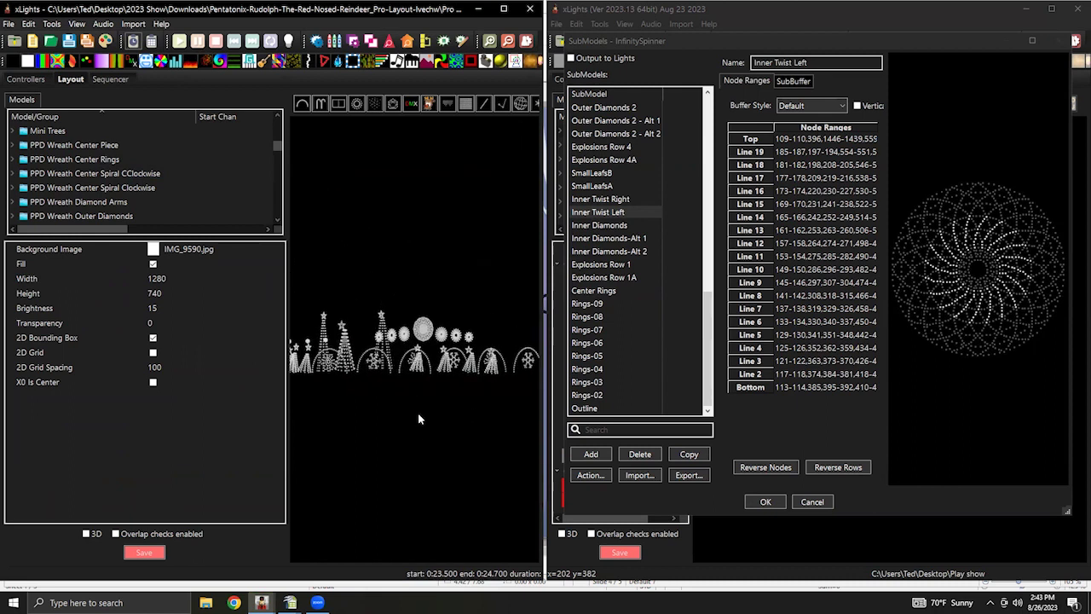
left_click_drag(437, 391, 425, 453)
scroll(424, 452, "up", 2)
left_click_drag(458, 372, 452, 439)
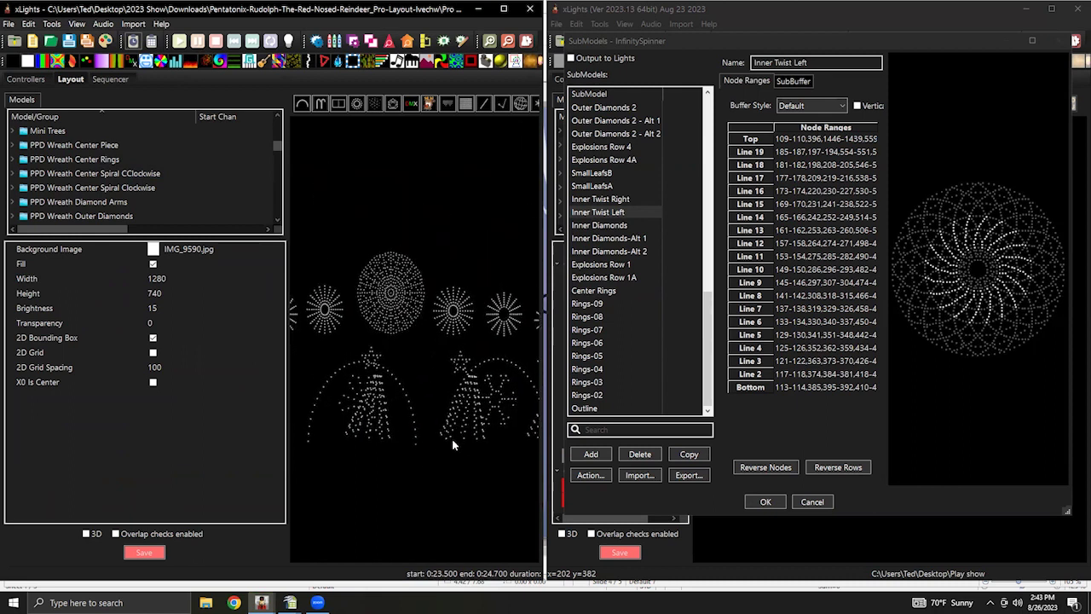
Add the InfinitySpinner/Inner Twist Left submodel to the PPD Wreath Center Spiral CClockwise group.
left_click(112, 174)
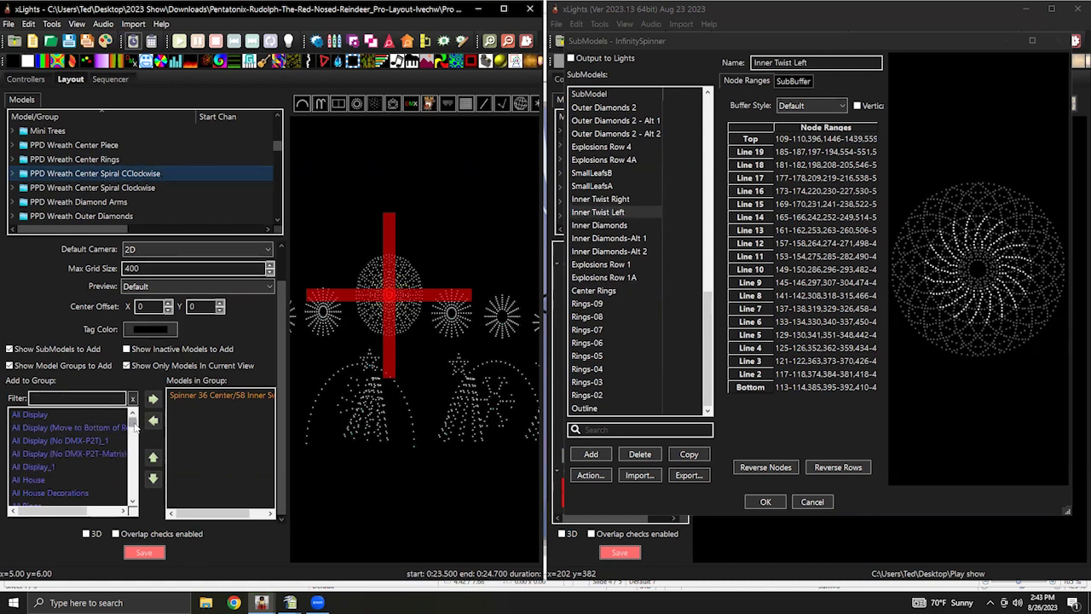
mouse_move(133, 426)
left_mouse_down()
mouse_move(128, 453)
mouse_move(131, 440)
left_mouse_up()
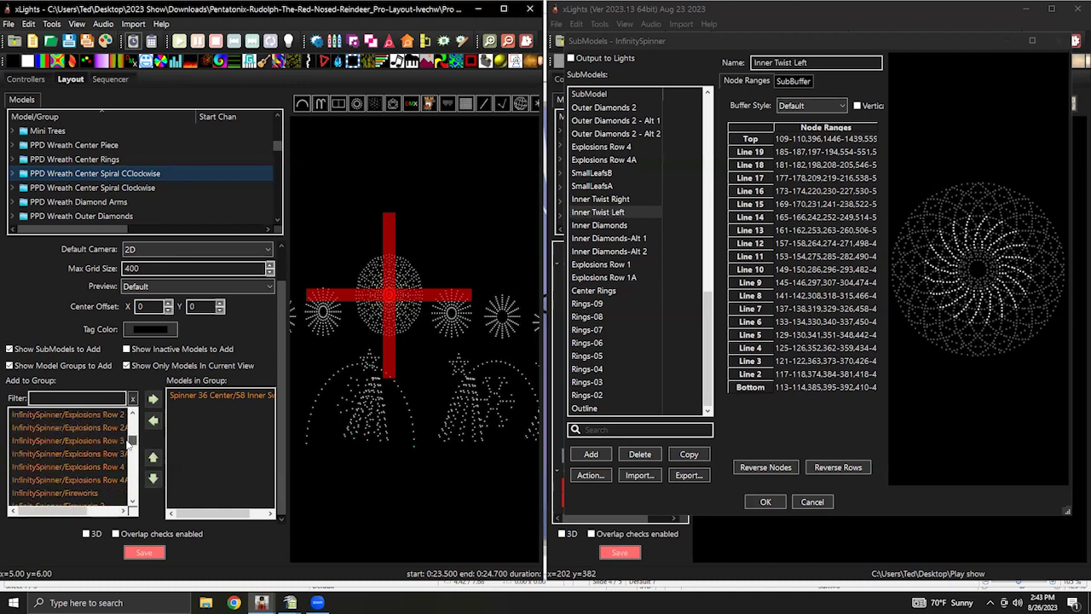
scroll(77, 483, "up", 4)
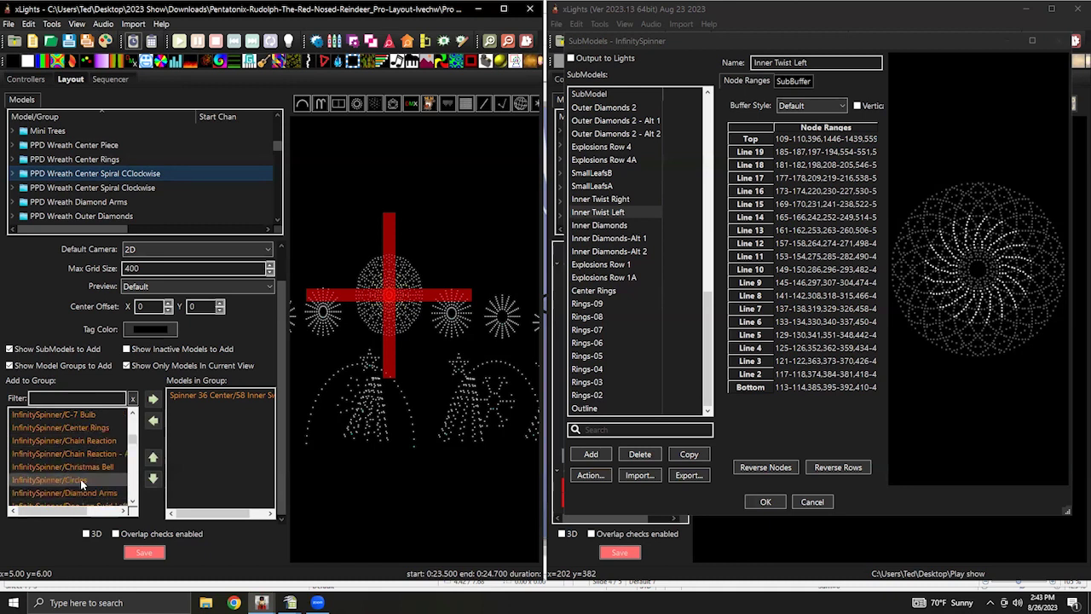
scroll(80, 473, "down", 1)
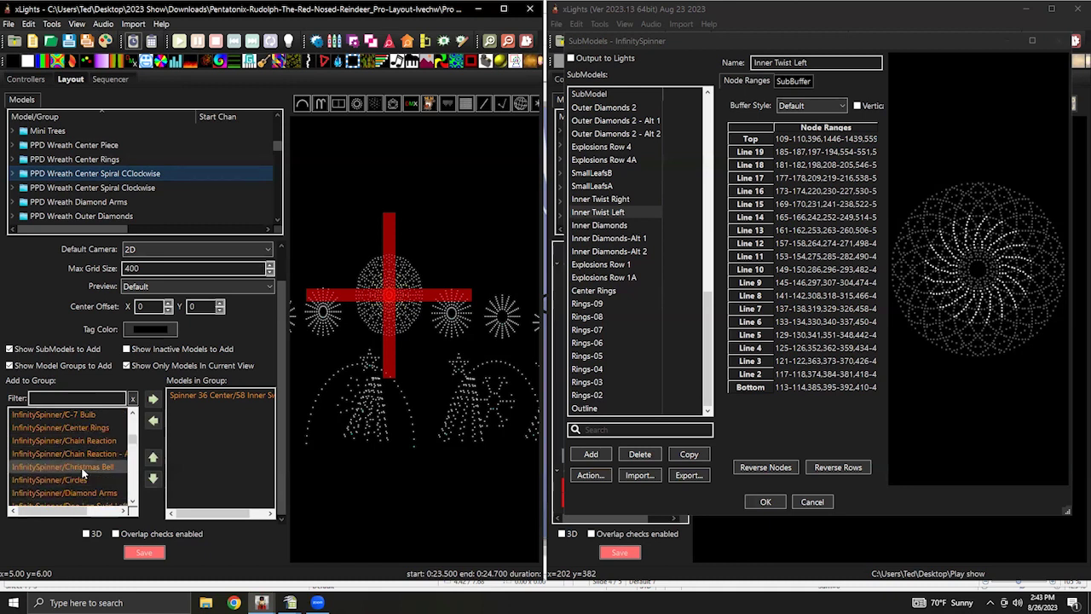
scroll(81, 465, "down", 6)
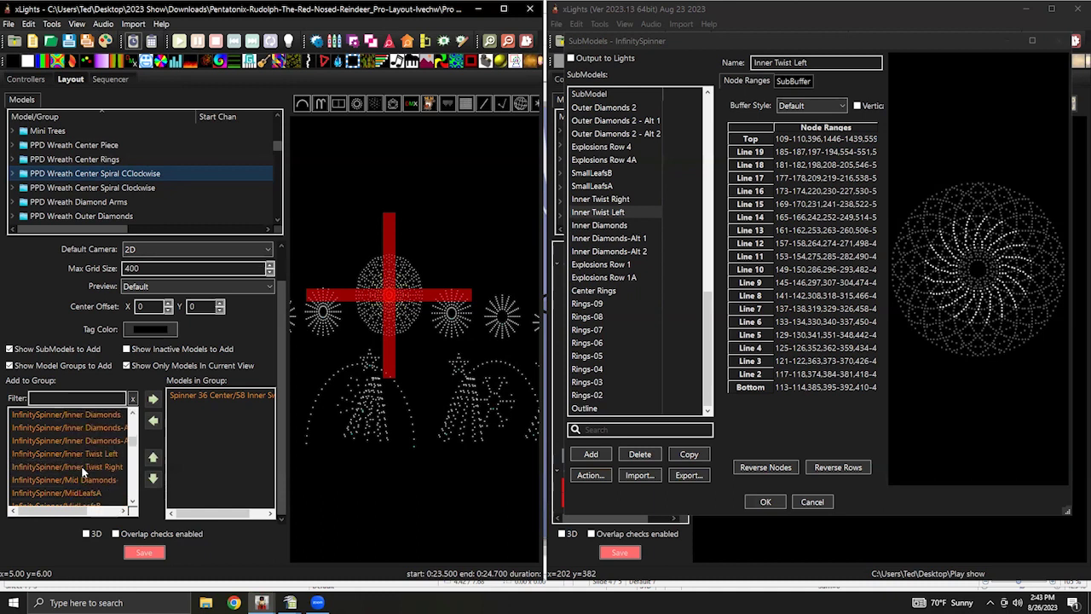
scroll(83, 472, "down", 5)
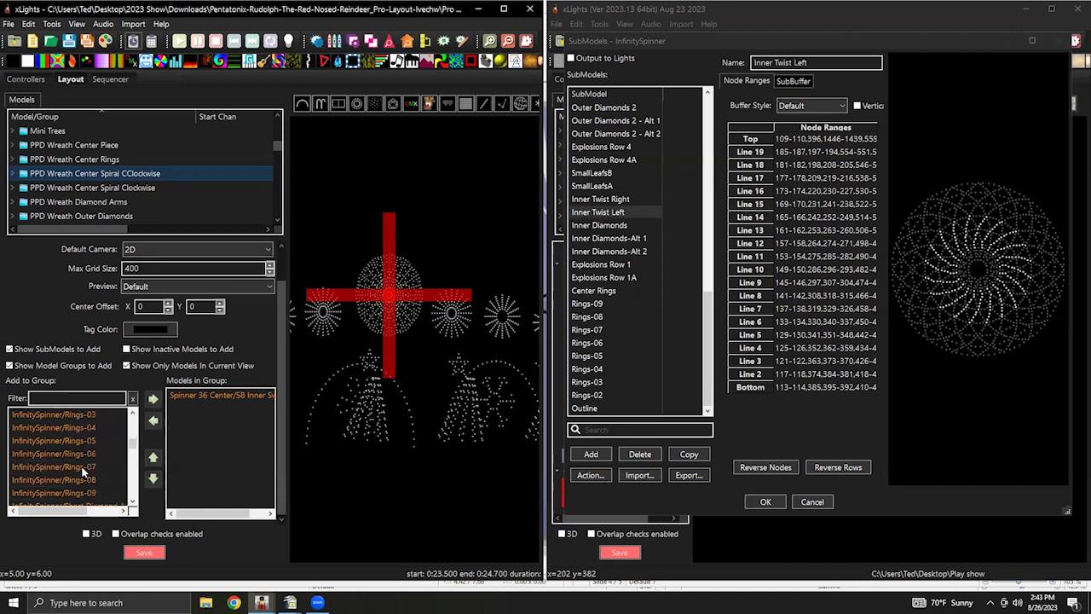
scroll(83, 471, "down", 2)
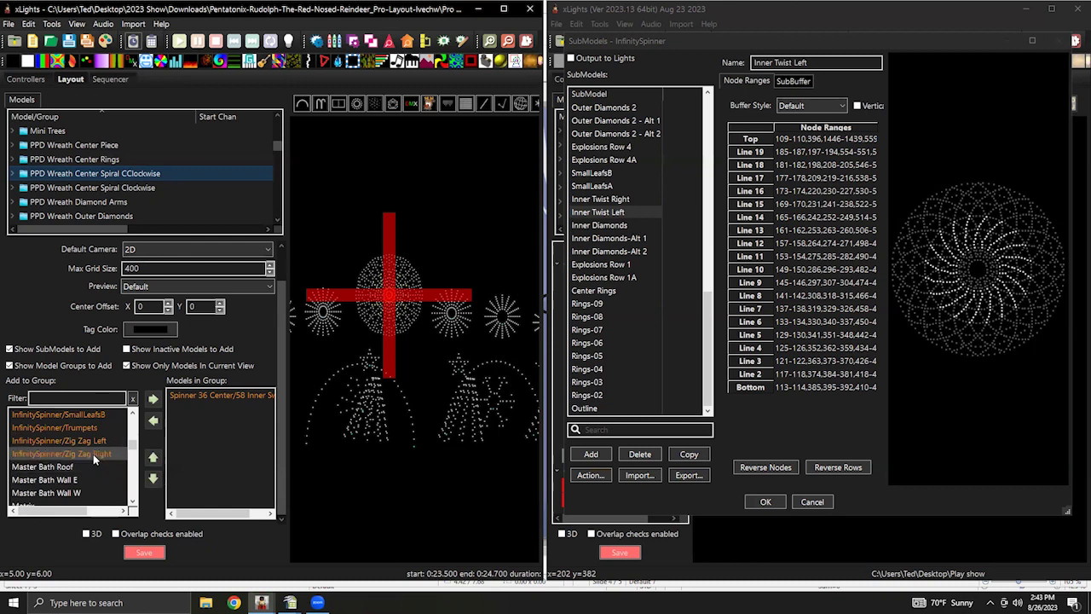
scroll(94, 460, "up", 6)
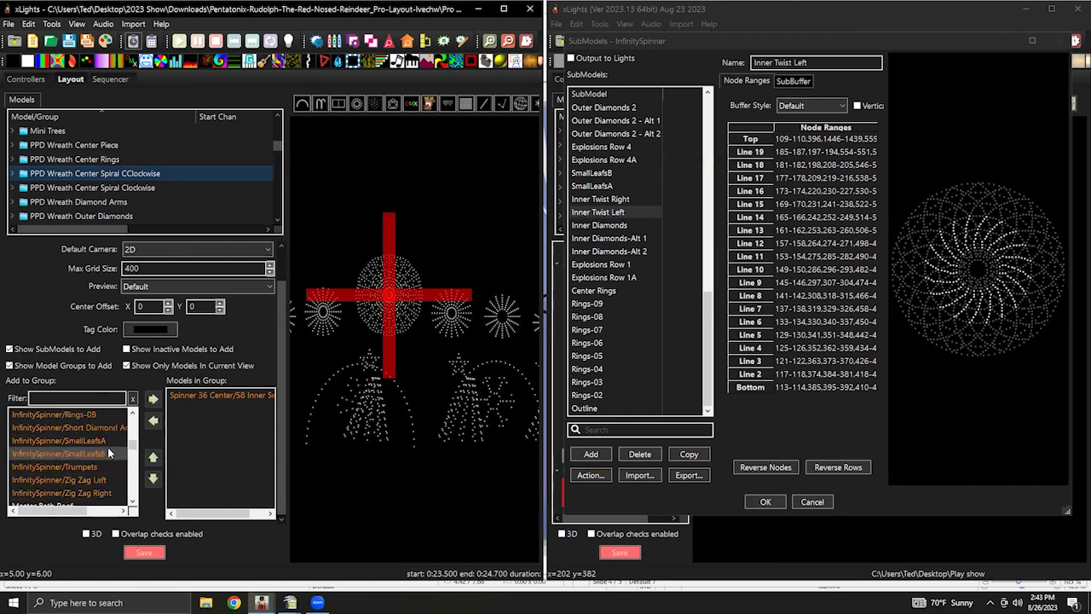
scroll(93, 467, "up", 3)
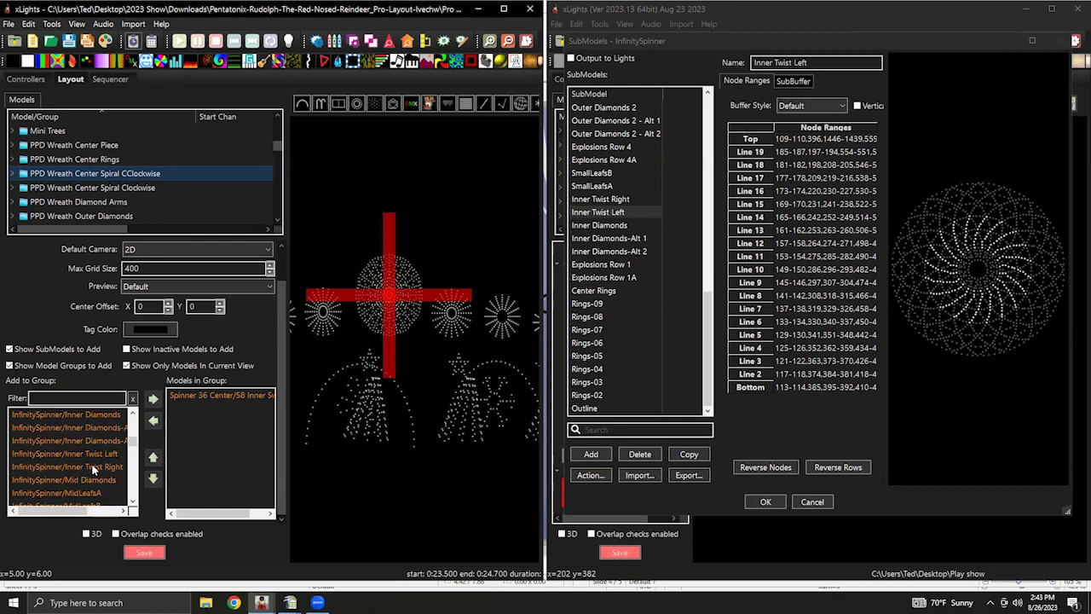
left_click(84, 452)
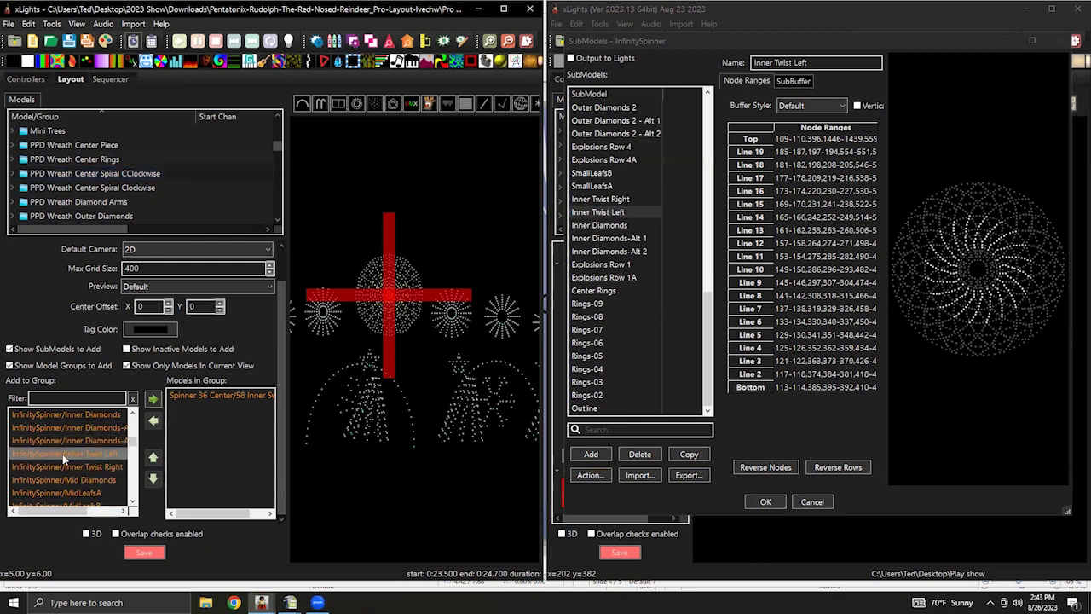
left_click_drag(45, 453, 238, 426)
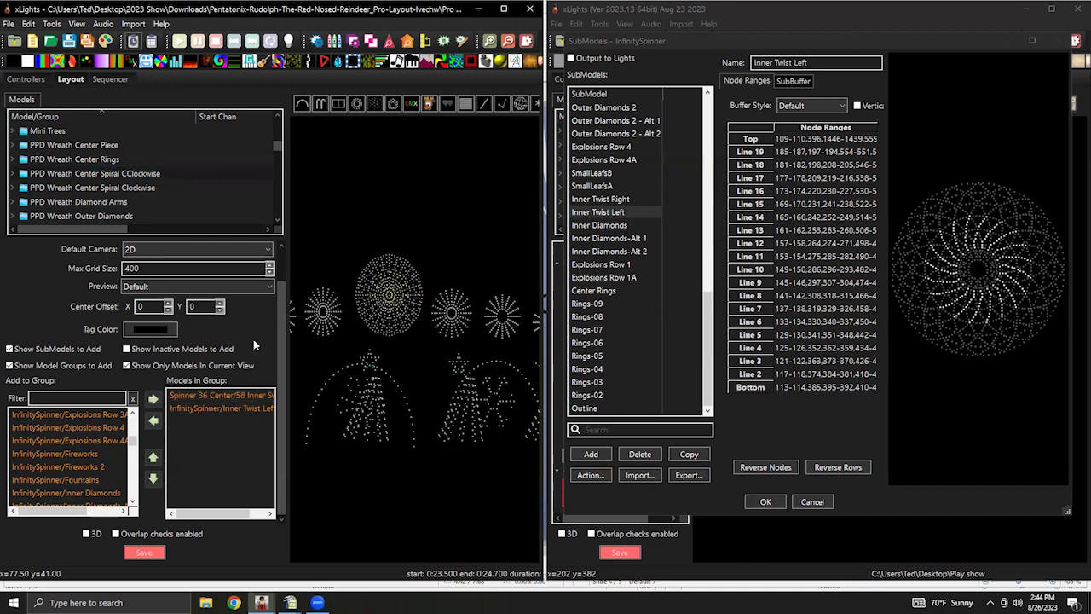
Add the InfinitySpinner/Inner Twist Right submodel to the PPD Wreath Center Spiral Clockwise group and preview that submodel's pattern.
left_click(95, 189)
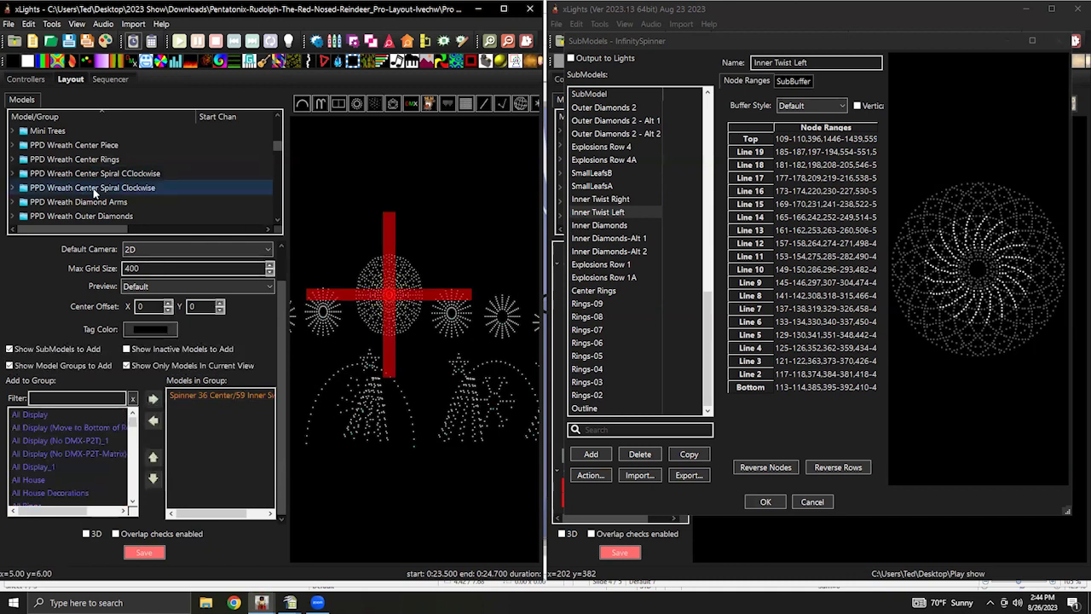
left_click_drag(132, 419, 131, 438)
scroll(89, 469, "down", 5)
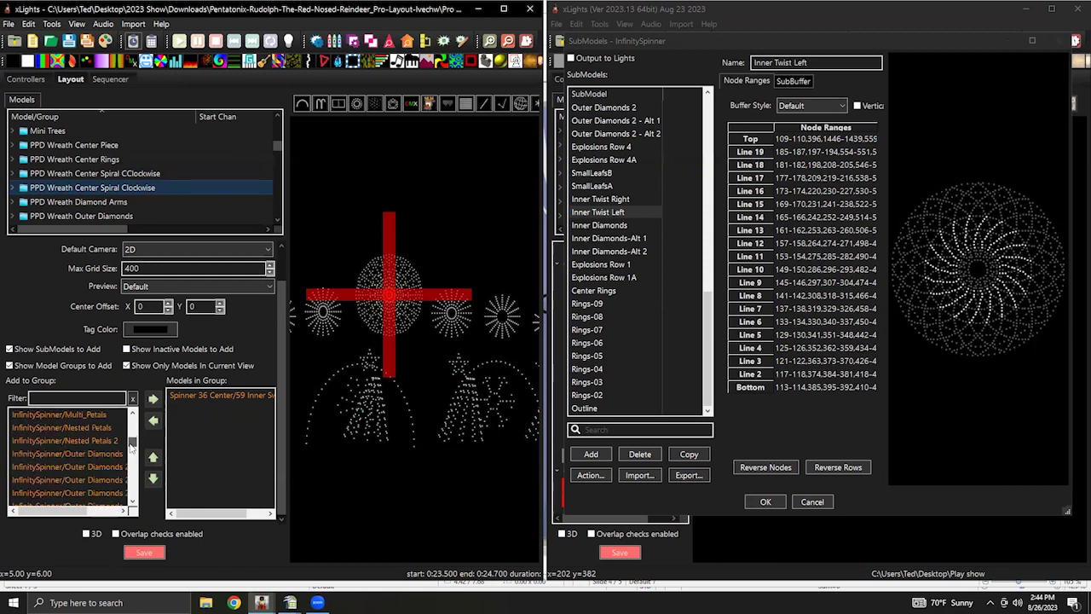
left_click(87, 466)
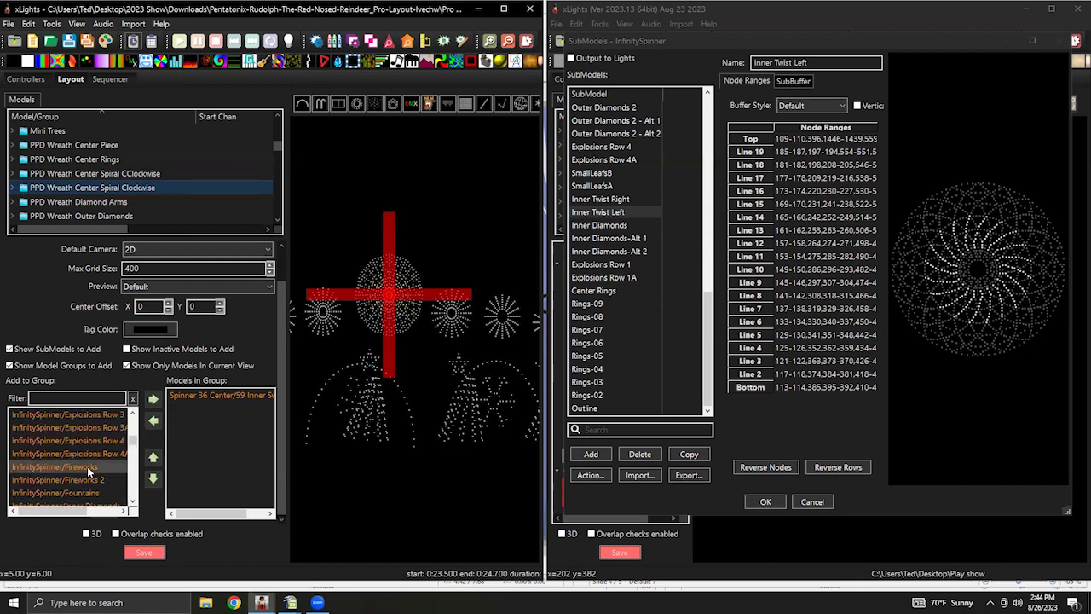
scroll(87, 460, "down", 2)
left_click_drag(74, 483, 200, 443)
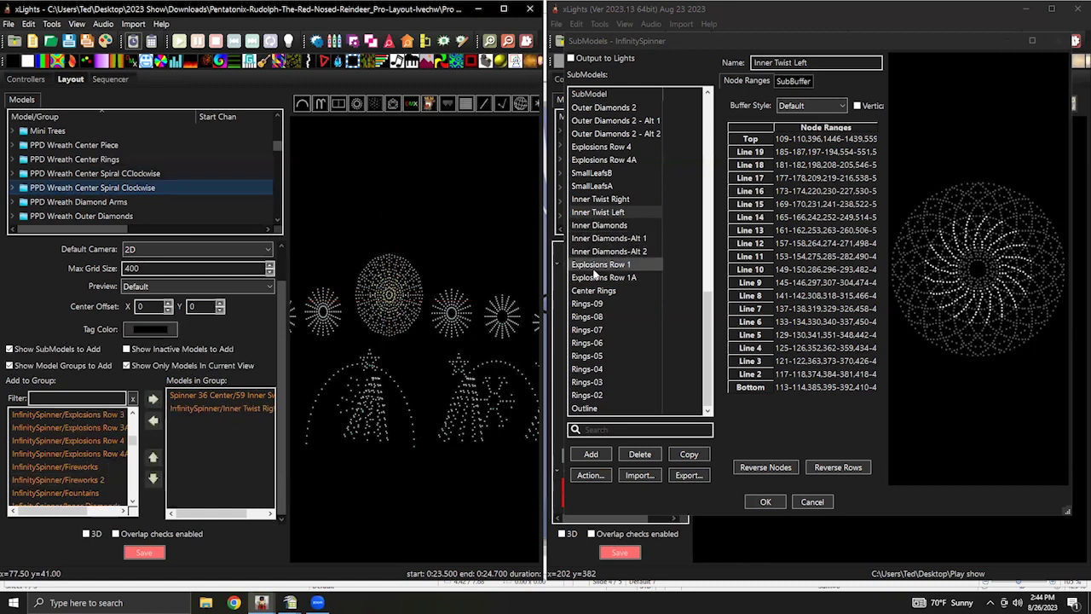
left_click(606, 199)
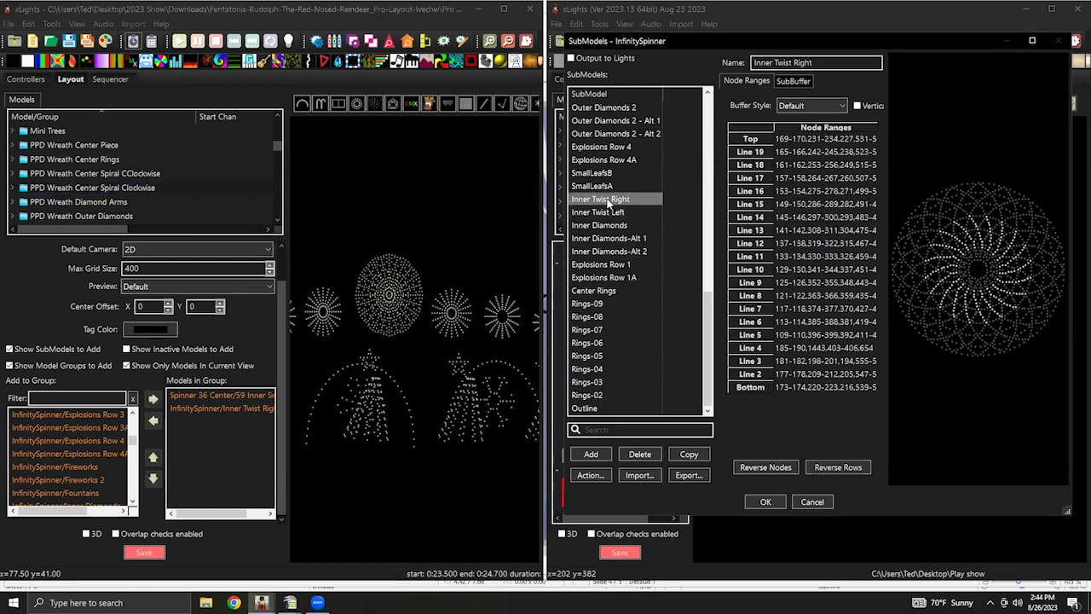
Open the PPD Wreath Diamond Arms group and examine several individual lines of the InfinitySpinner's Diamond Arms submodel.
left_click(90, 204)
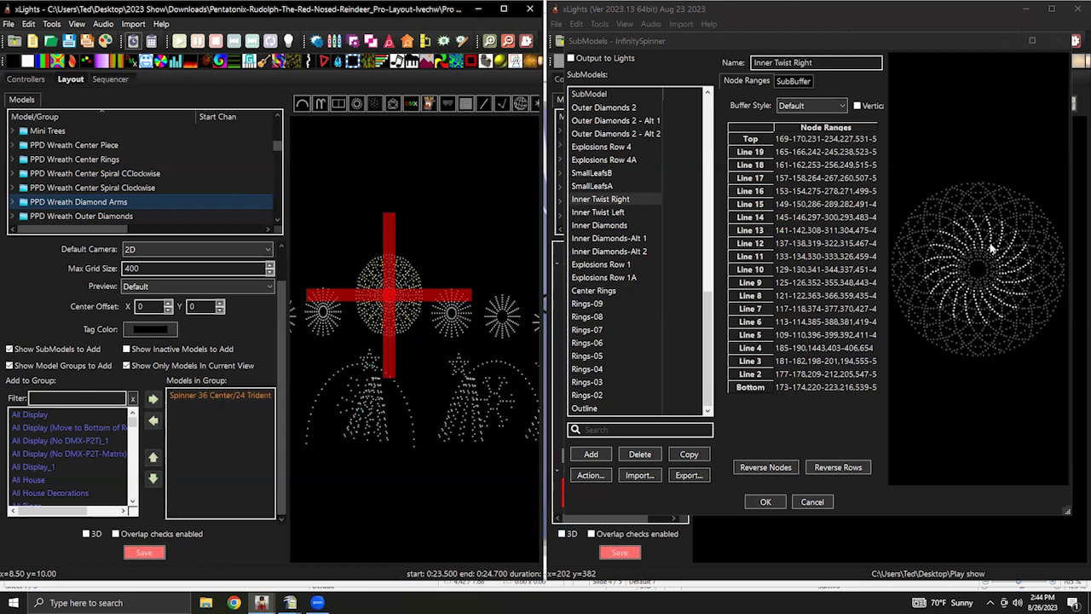
scroll(614, 287, "up", 5)
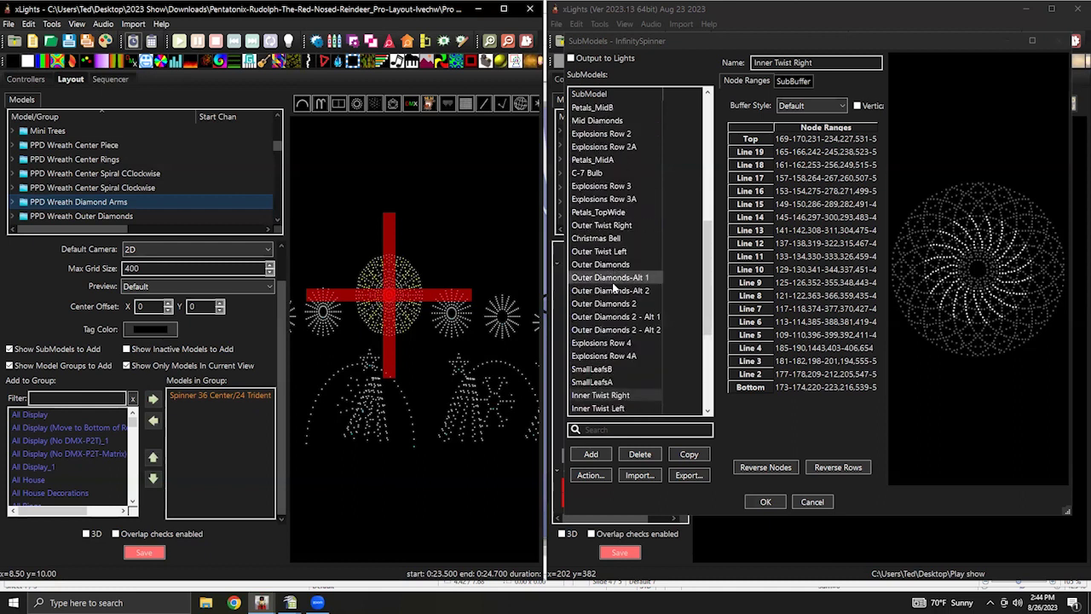
scroll(613, 288, "up", 3)
scroll(632, 294, "up", 3)
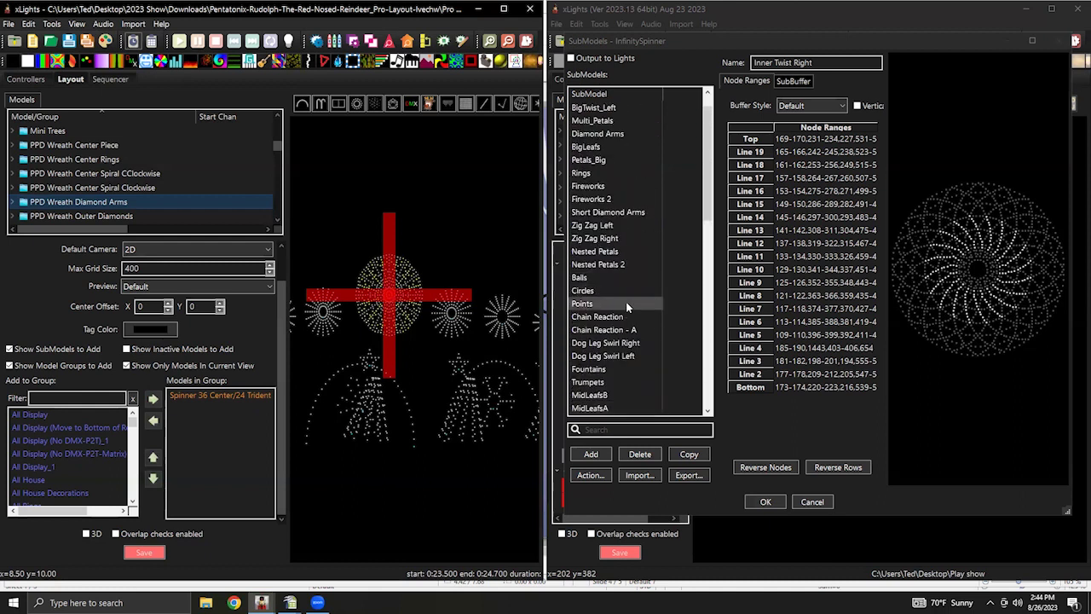
left_click(598, 134)
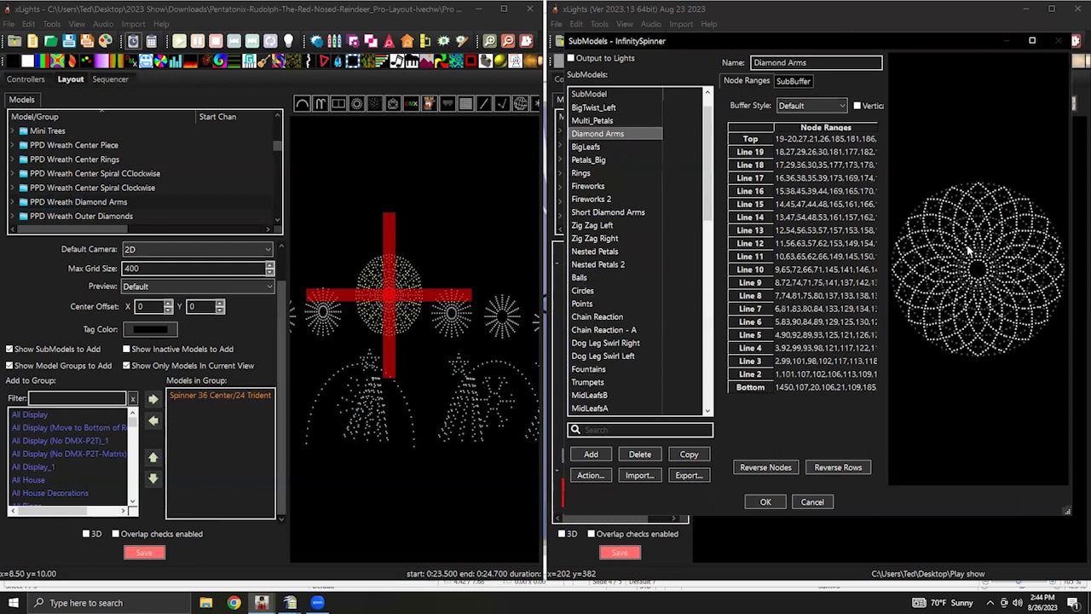
left_click(748, 195)
left_click(742, 243)
left_click(760, 278)
left_click(759, 363)
left_click(755, 223)
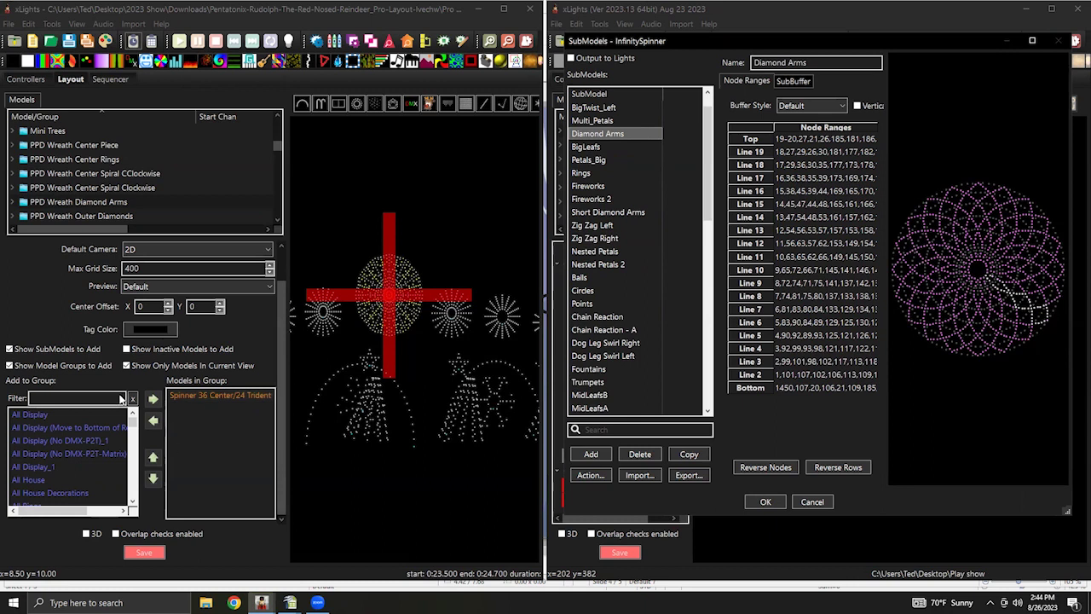
Add the InfinitySpinner/Diamond Arms submodel to the PPD Wreath Diamond Arms group.
left_click(132, 443)
left_click(132, 443)
scroll(83, 480, "down", 4)
scroll(83, 478, "down", 5)
left_click(59, 454)
left_click(152, 398)
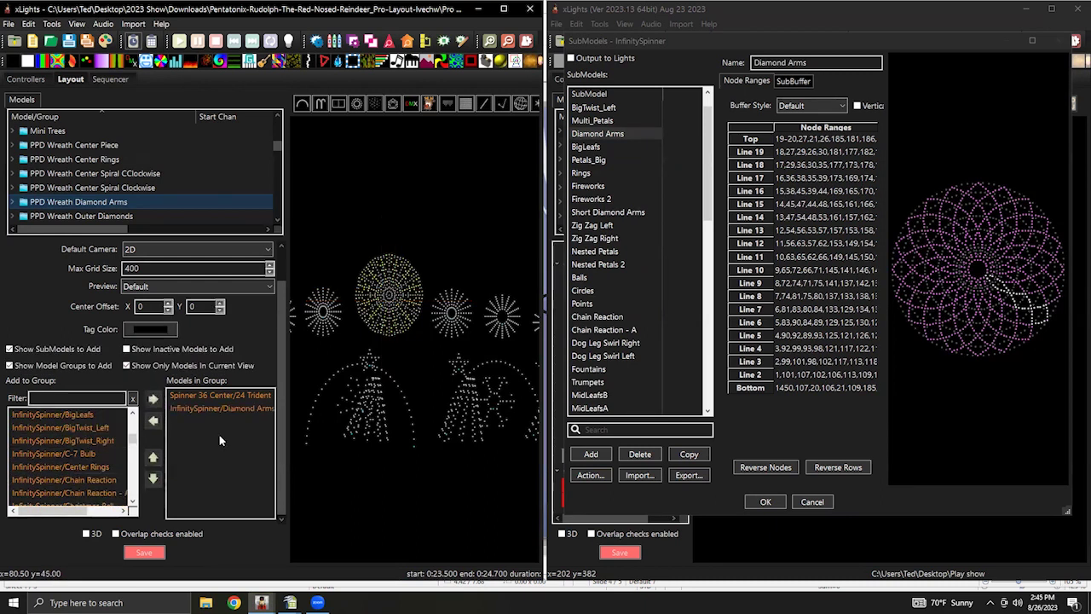
Open the PPD Wreath Outer Diamonds group and preview the InfinitySpinner's submodels from Eggs through Outer Diamonds for a matching pattern.
left_click(83, 215)
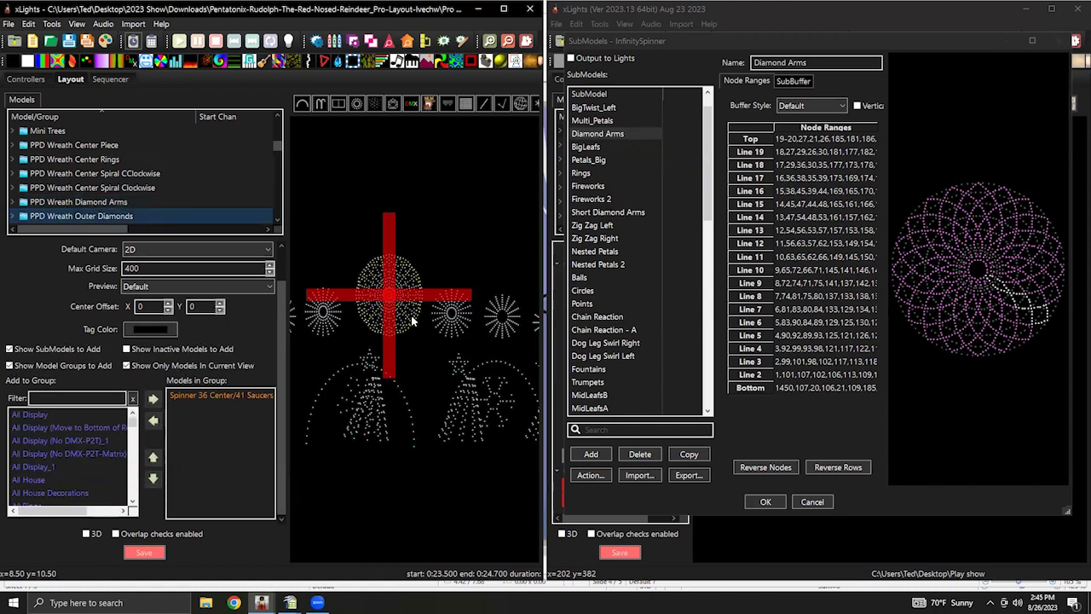
left_click(597, 108)
scroll(631, 233, "up", 1)
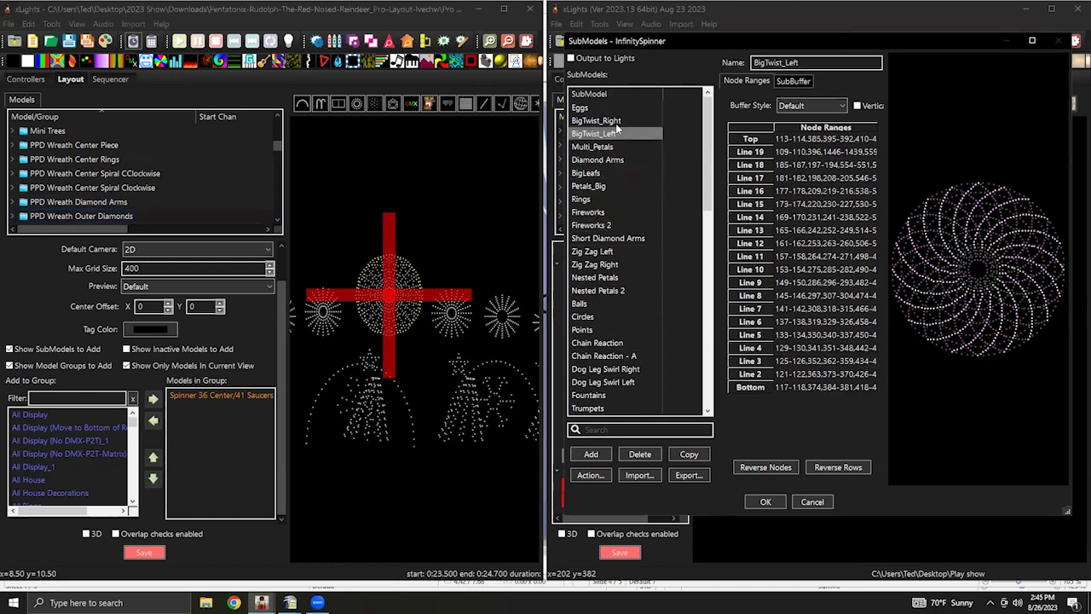
left_click(584, 108)
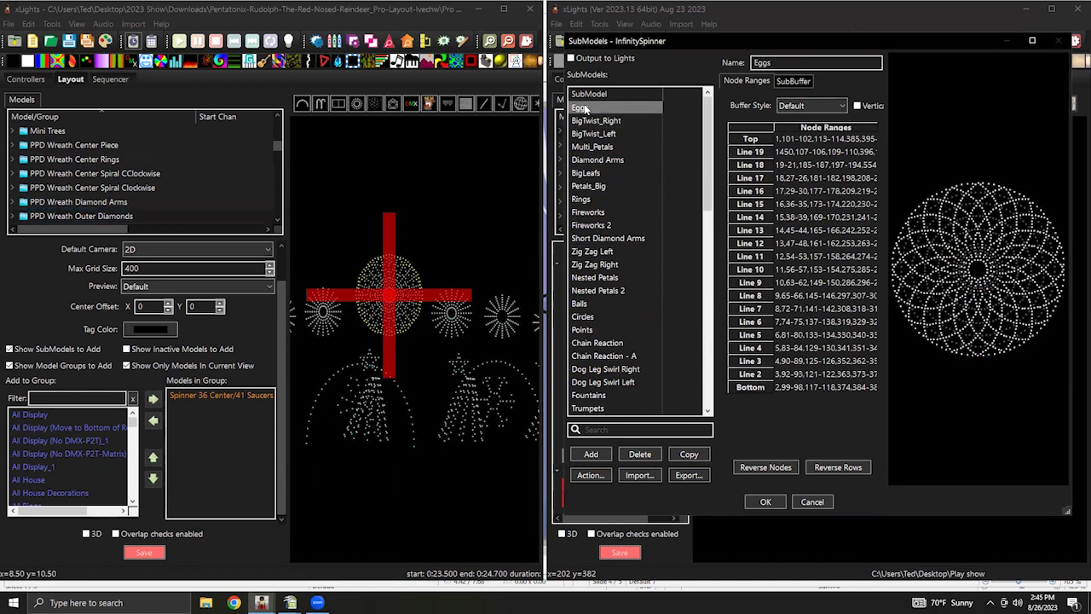
left_click(596, 121)
key("Down")
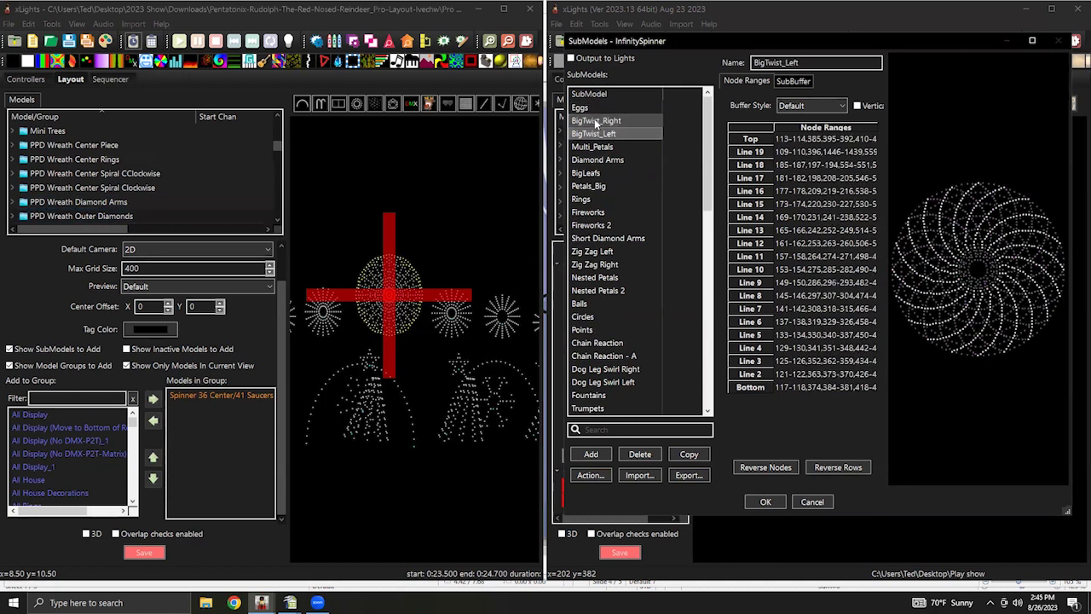
key("Down")
key("Down")
key("Down")
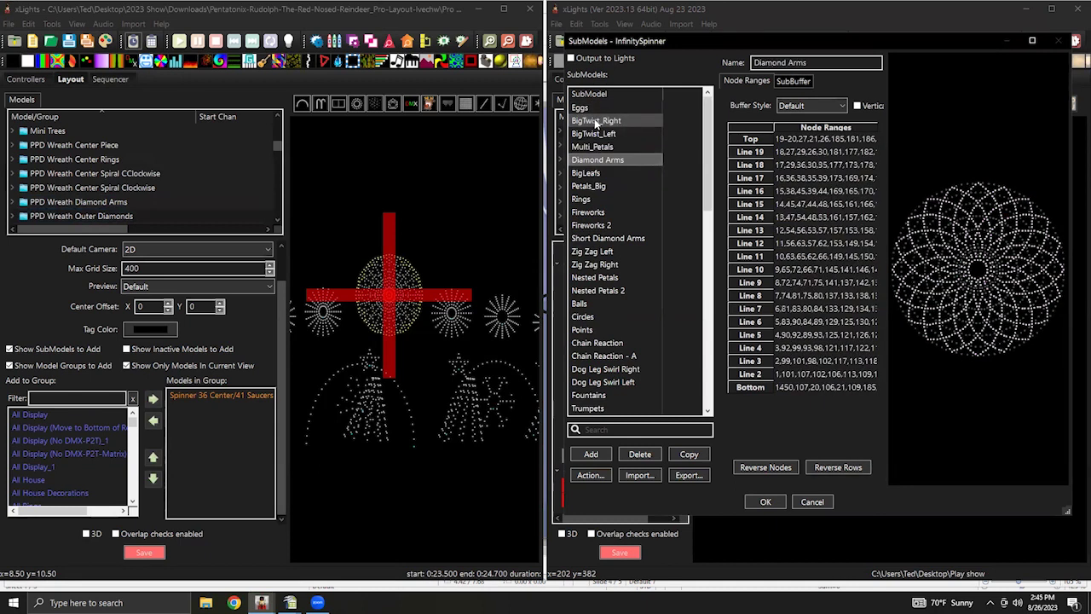
key("Down")
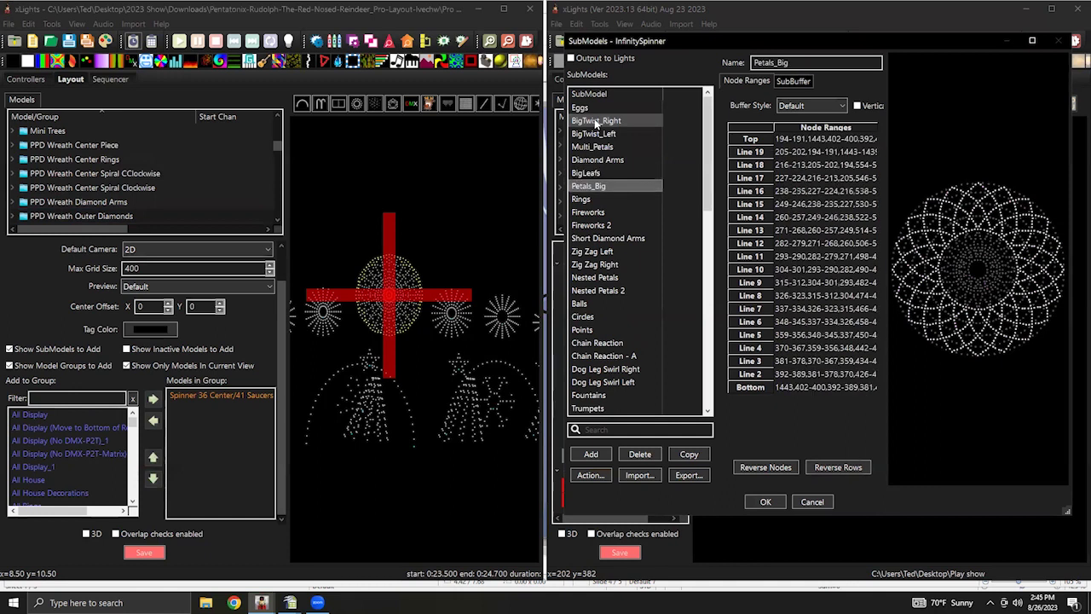
key("Down")
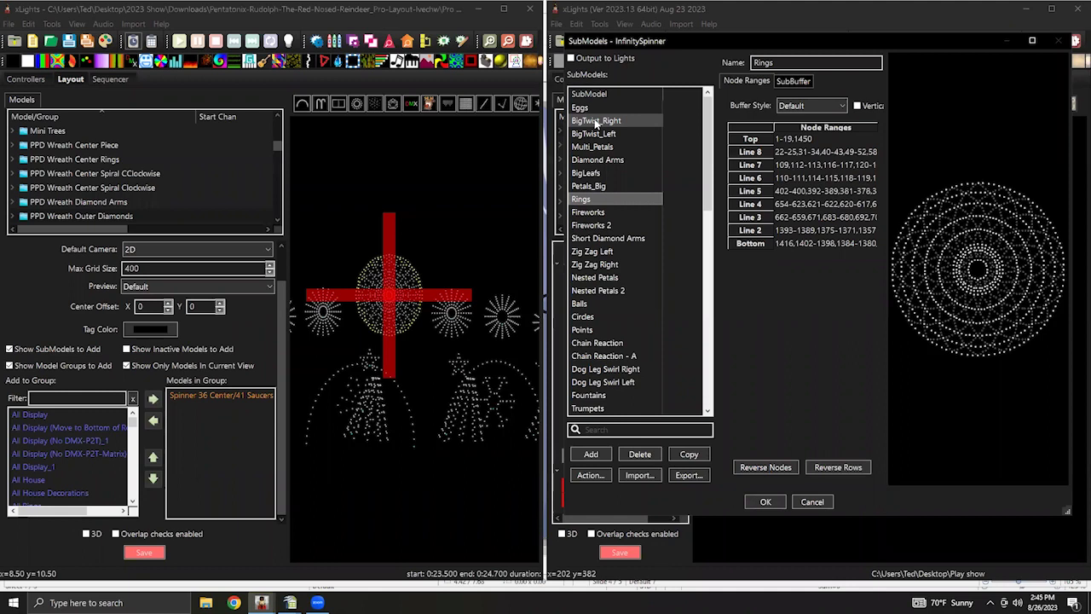
key("Down")
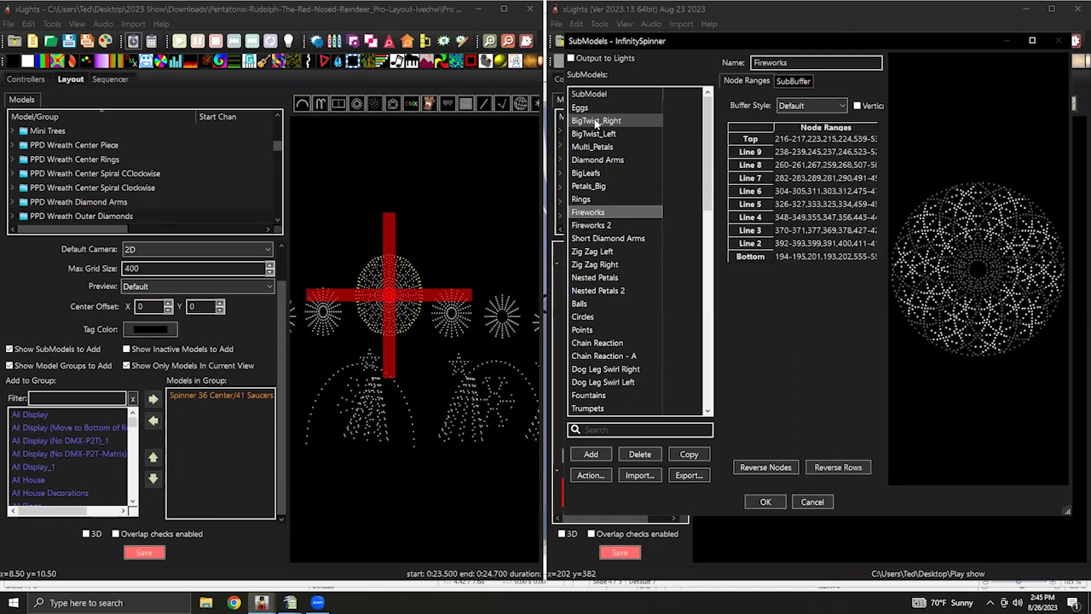
key("Down")
key("Down")
key("Down")
key("Down")
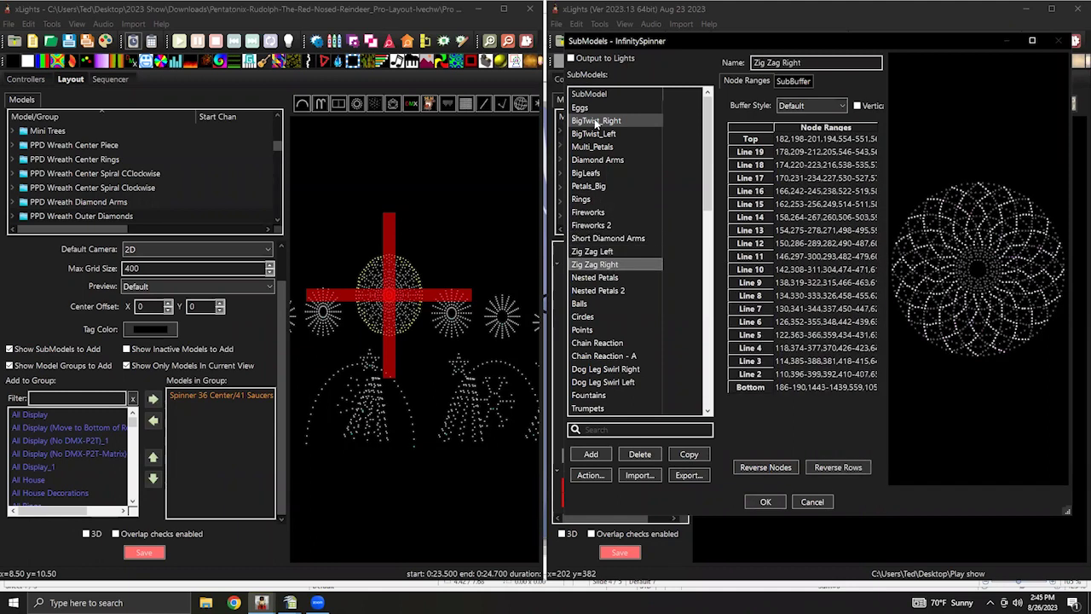
key("Down")
key("Down")
key("Down")
key("Down")
key("Down")
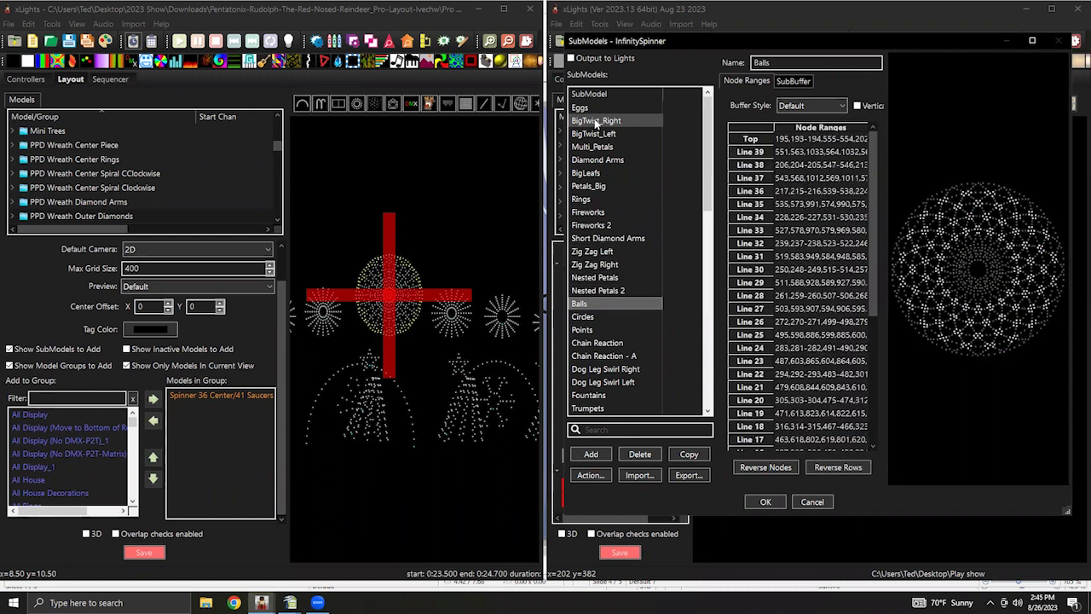
key("Down")
key("Down")
key("Down")
key("Down")
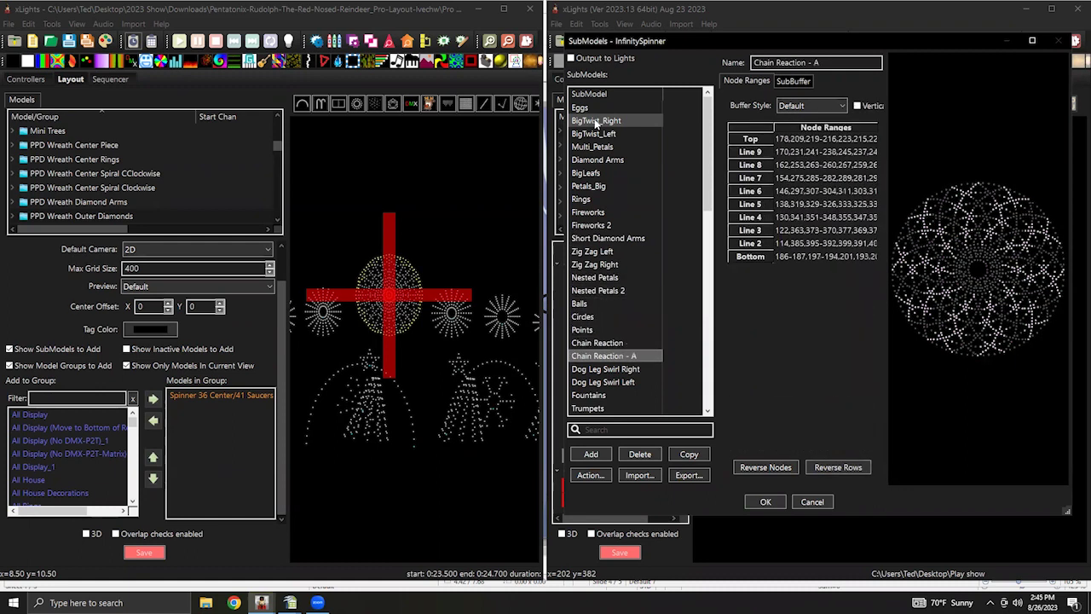
key("Down")
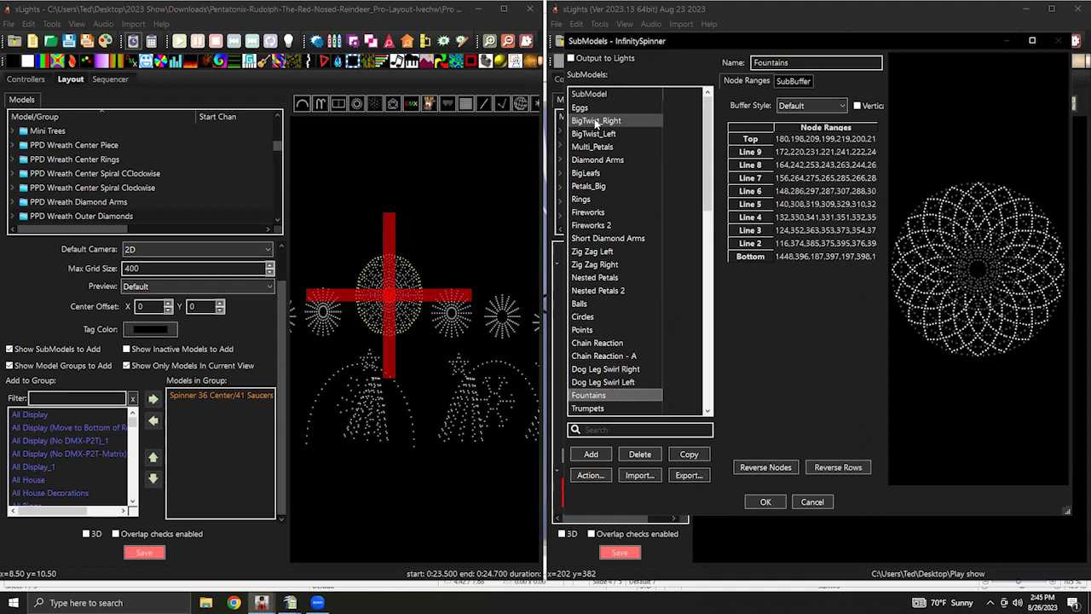
key("Down")
key("Down")
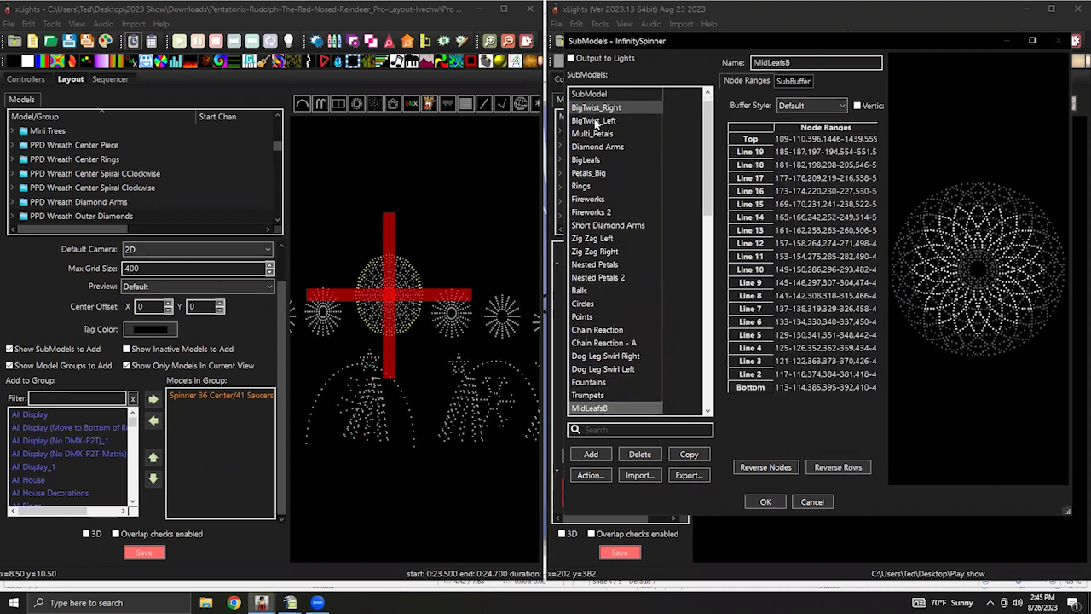
key("Down")
key("Down")
key("Down")
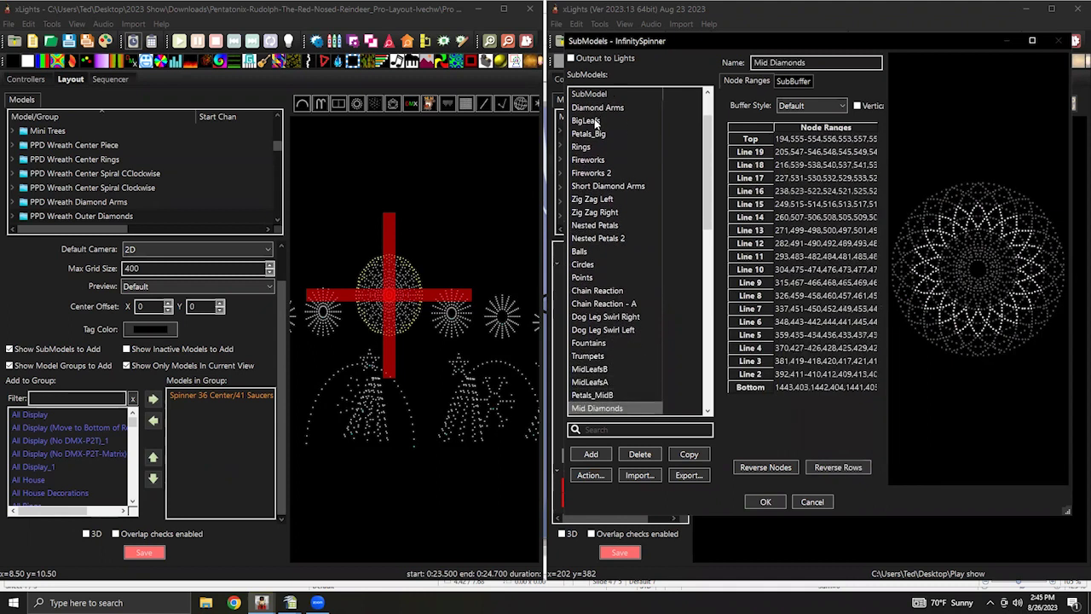
key("Down")
key("Down")
key("Down")
key("Down")
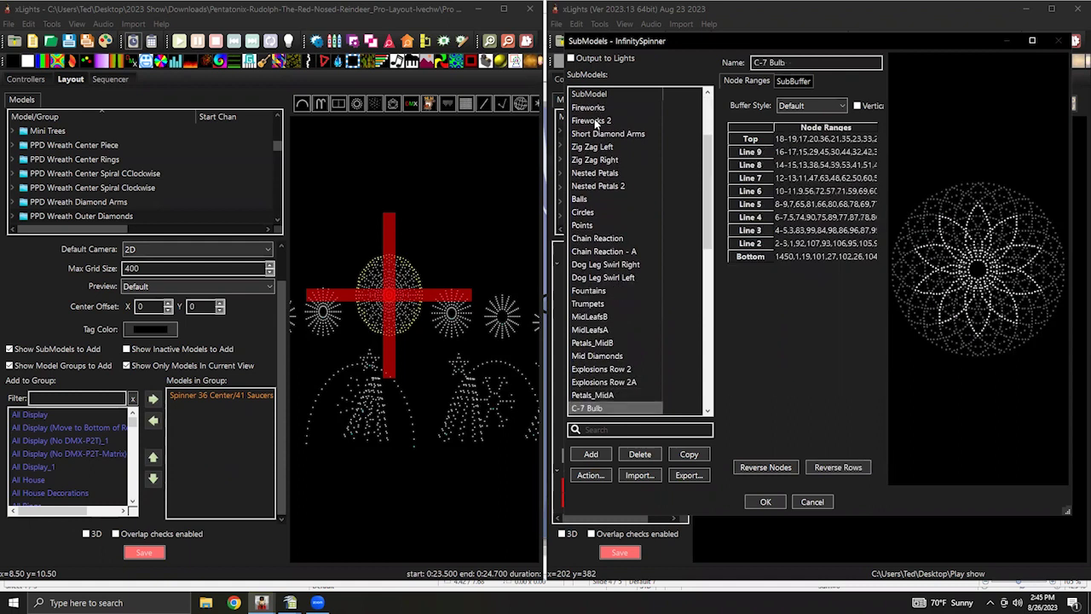
key("Down")
key("Down")
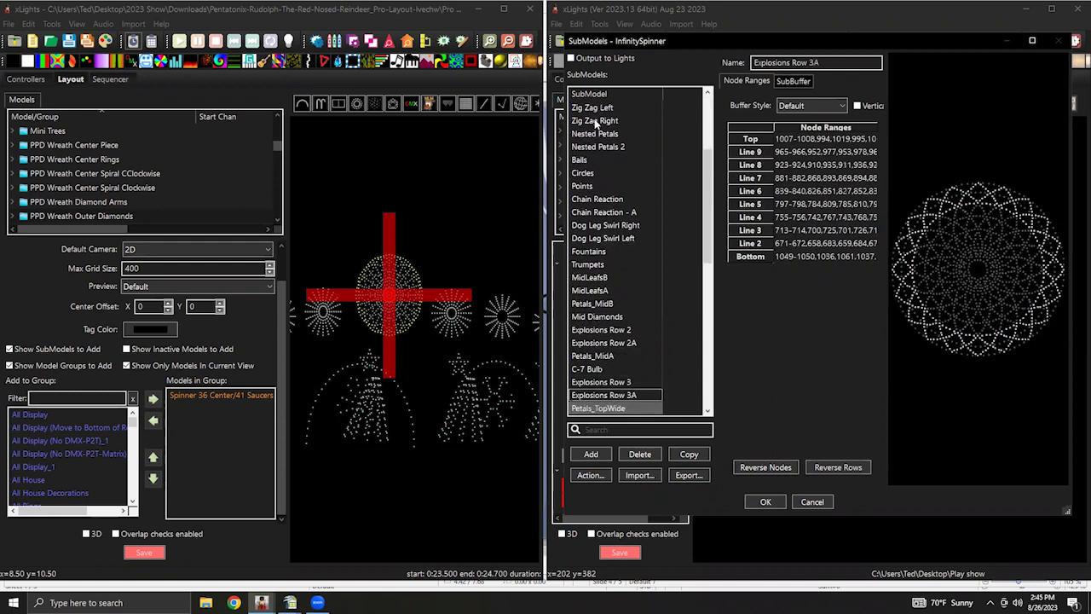
key("Down")
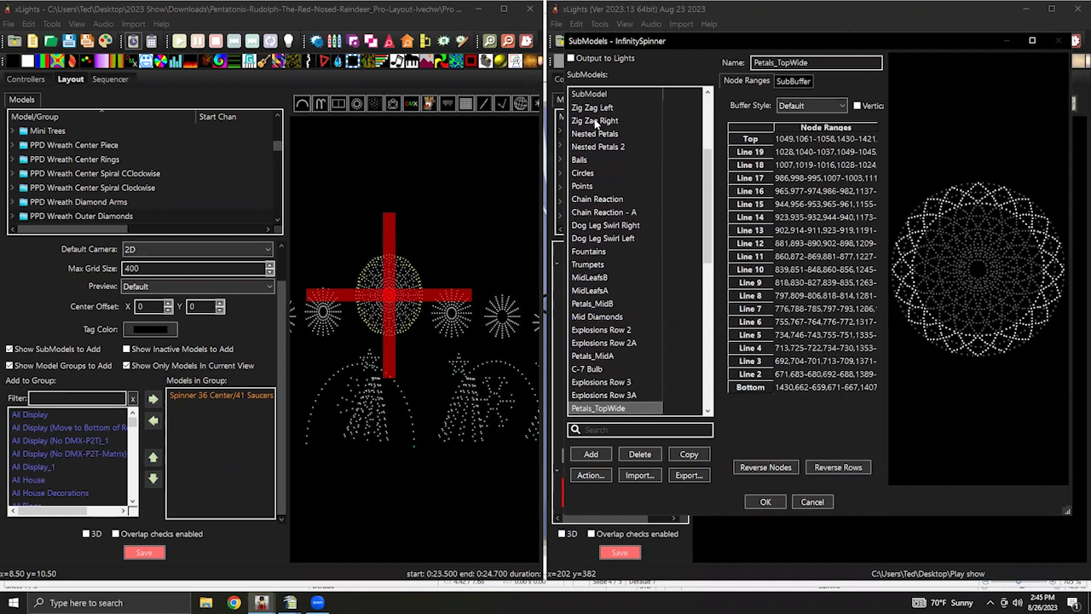
key("Down")
key("Down")
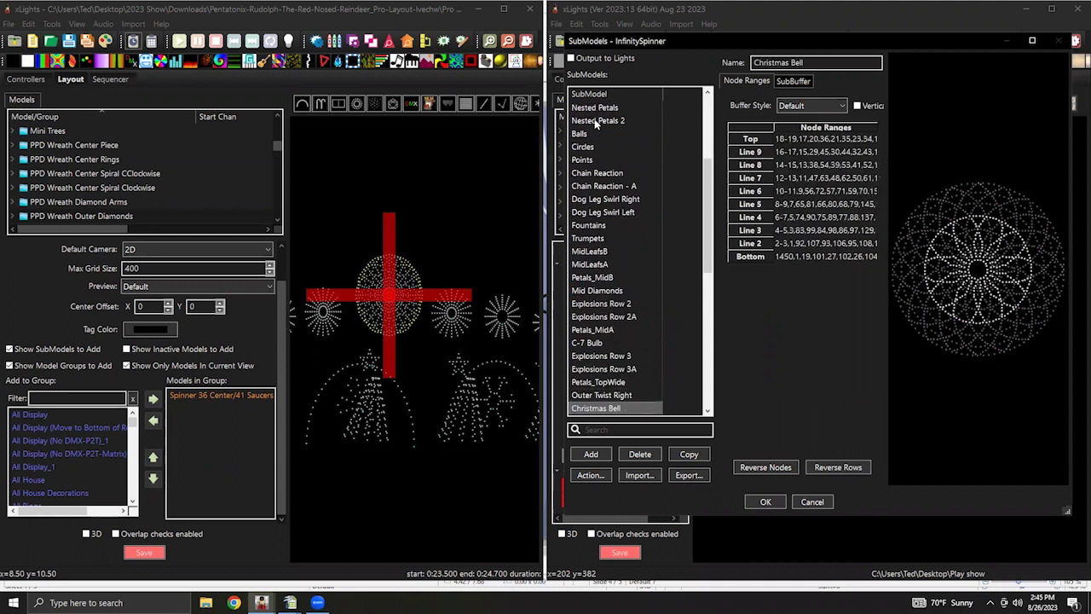
key("Down")
key("Down")
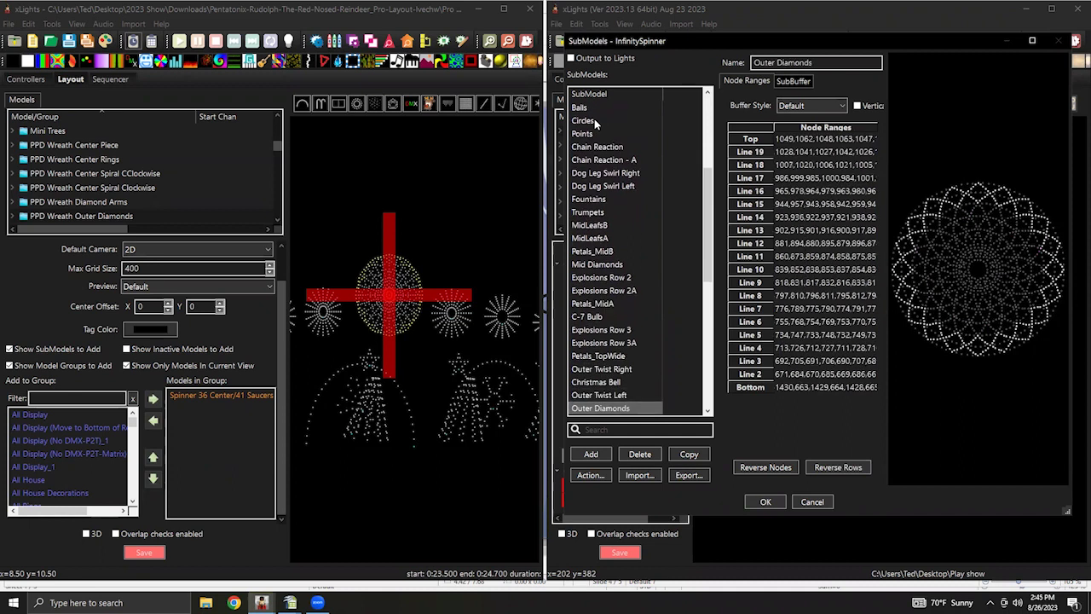
Preview the InfinitySpinner submodels that follow Outer Diamonds, from Outer Diamonds-Alt 1 through SmallLeafsB.
key("ctrl+c")
key("Down")
key("Down")
key("Down")
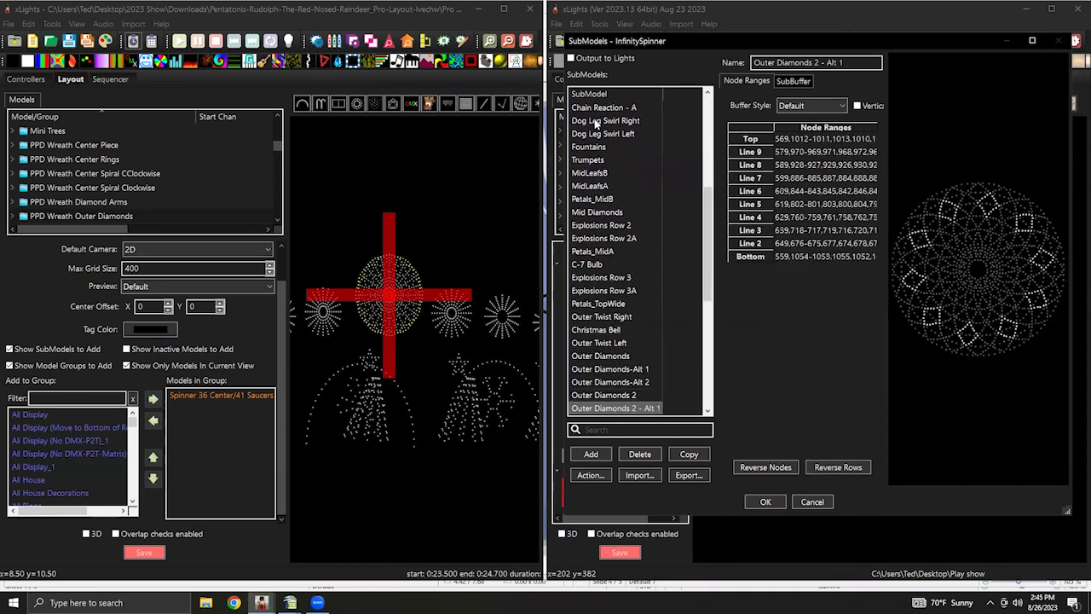
key("ctrl+c")
key("Down")
key("Down")
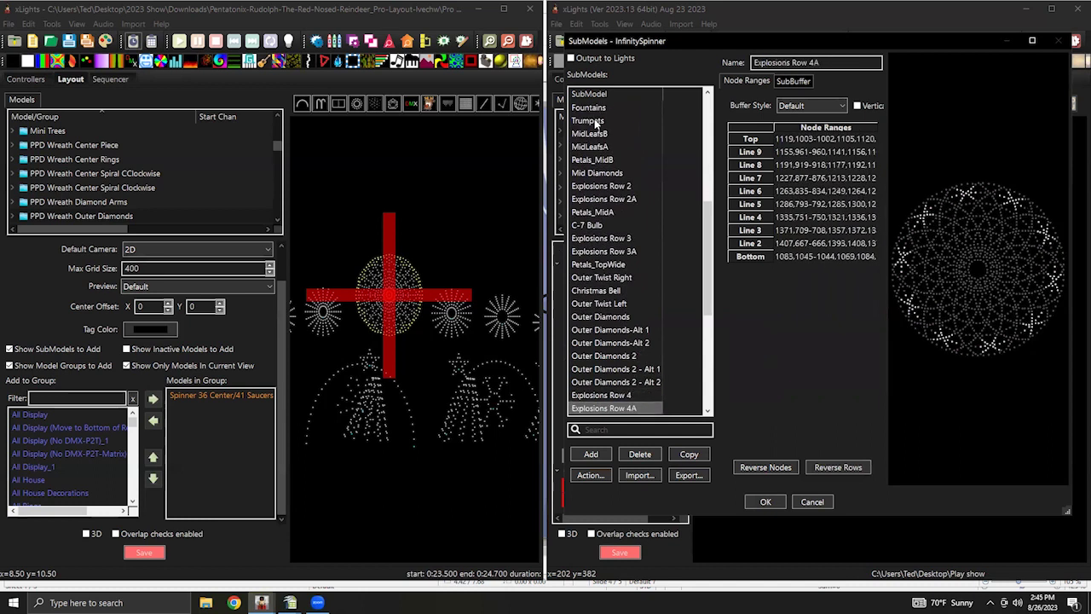
key("Down")
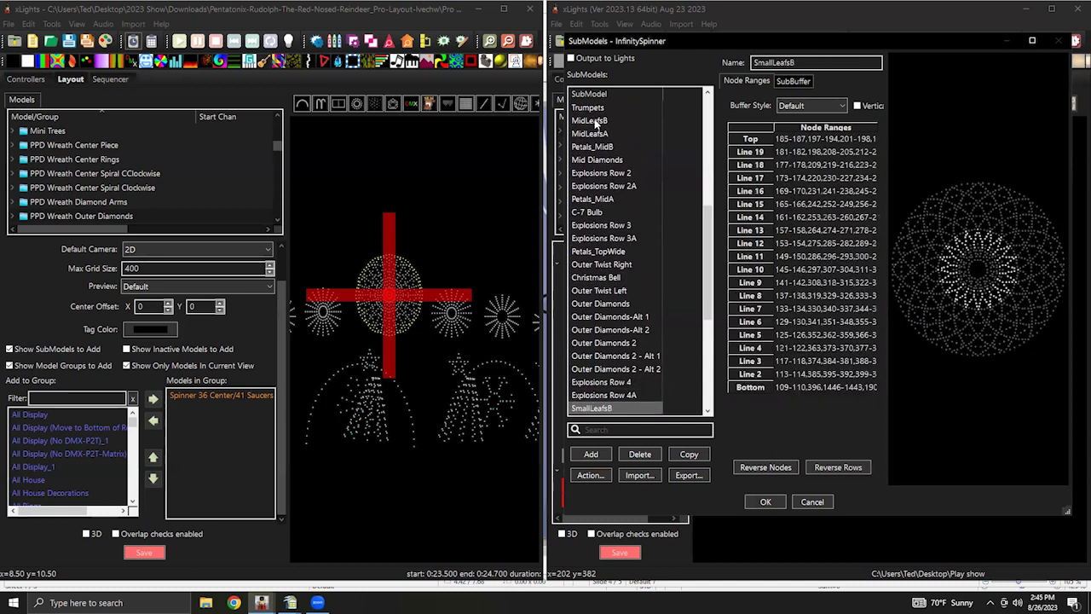
Compare the patterns of the InfinitySpinner's Explosions Row 4 and Explosions Row 4A submodels.
key("Up")
key("Up")
key("Down")
key("Up")
key("Down")
key("Up")
key("Down")
key("Up")
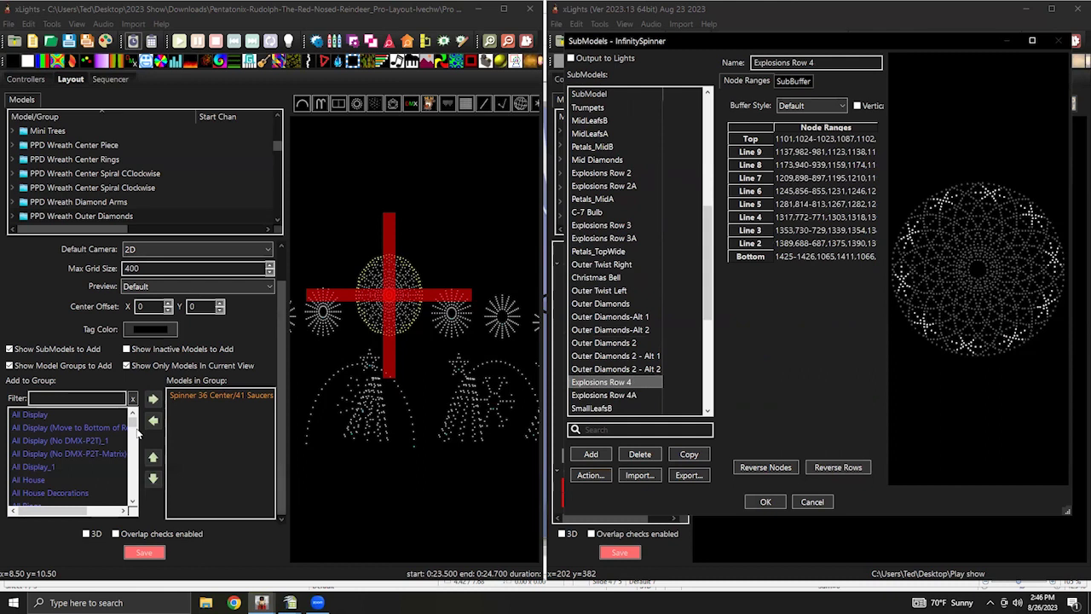
Add the InfinitySpinner/Explosions Row 4 and InfinitySpinner/Explosions Row 4A submodels to the PPD Wreath Outer Diamonds group.
left_click_drag(135, 428, 133, 440)
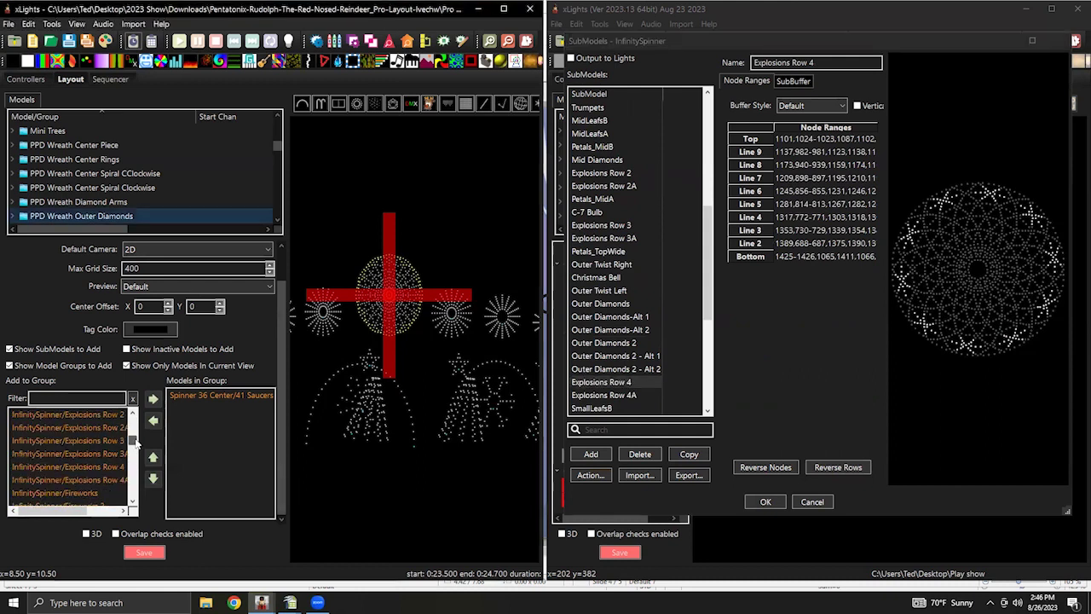
scroll(64, 484, "up", 3)
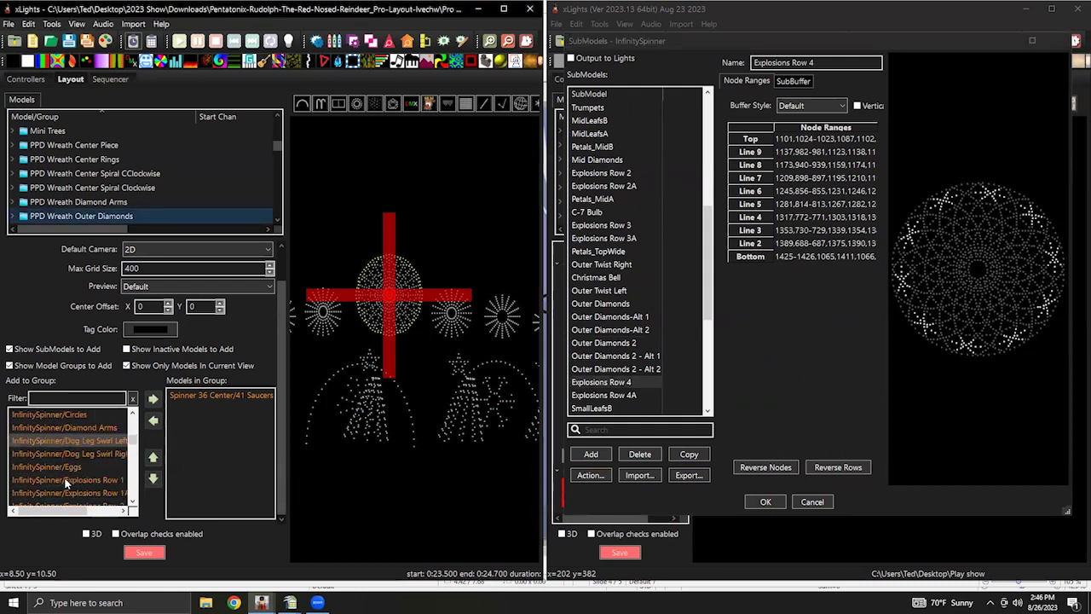
scroll(73, 450, "down", 1)
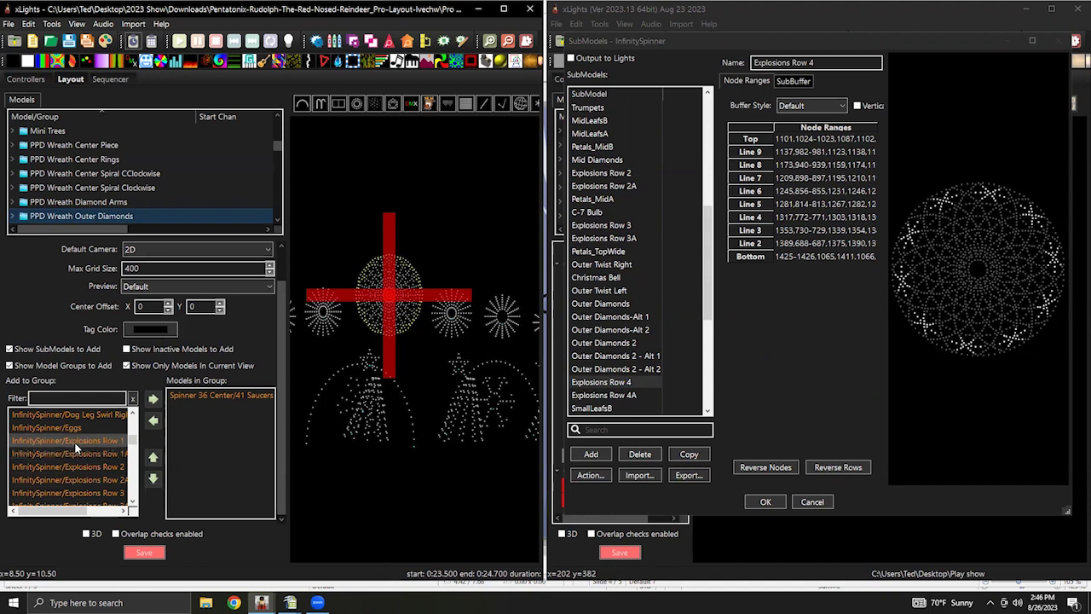
scroll(76, 450, "down", 1)
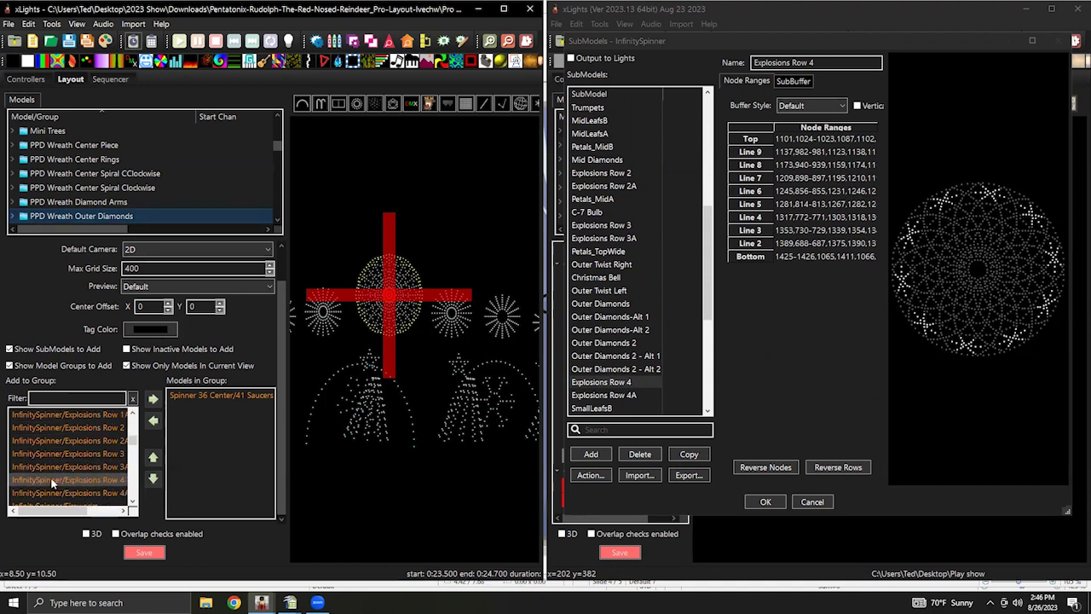
double_click(51, 483)
scroll(67, 482, "down", 2)
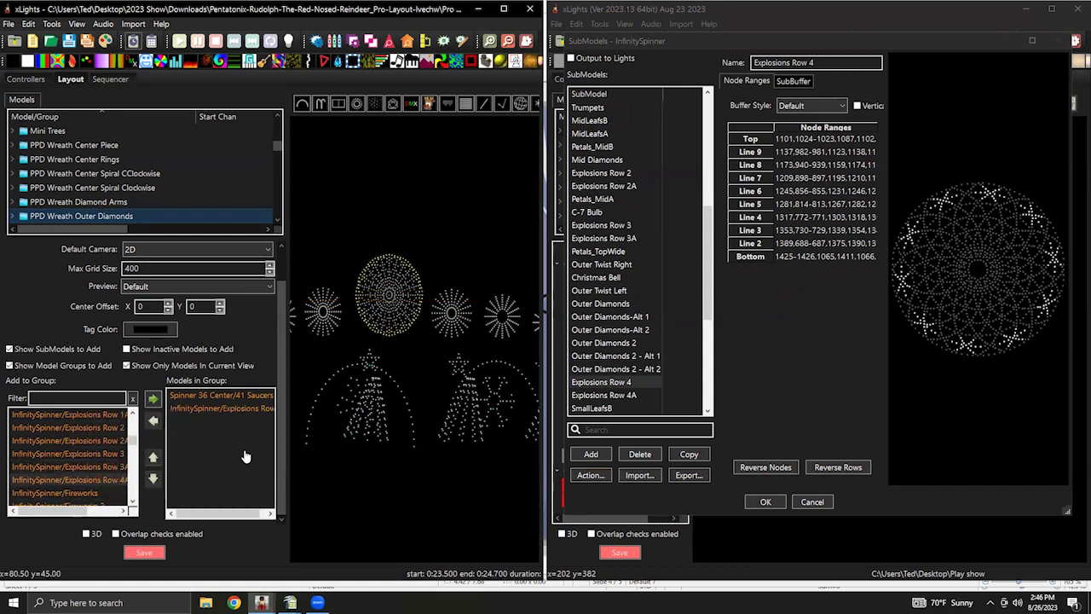
double_click(94, 465)
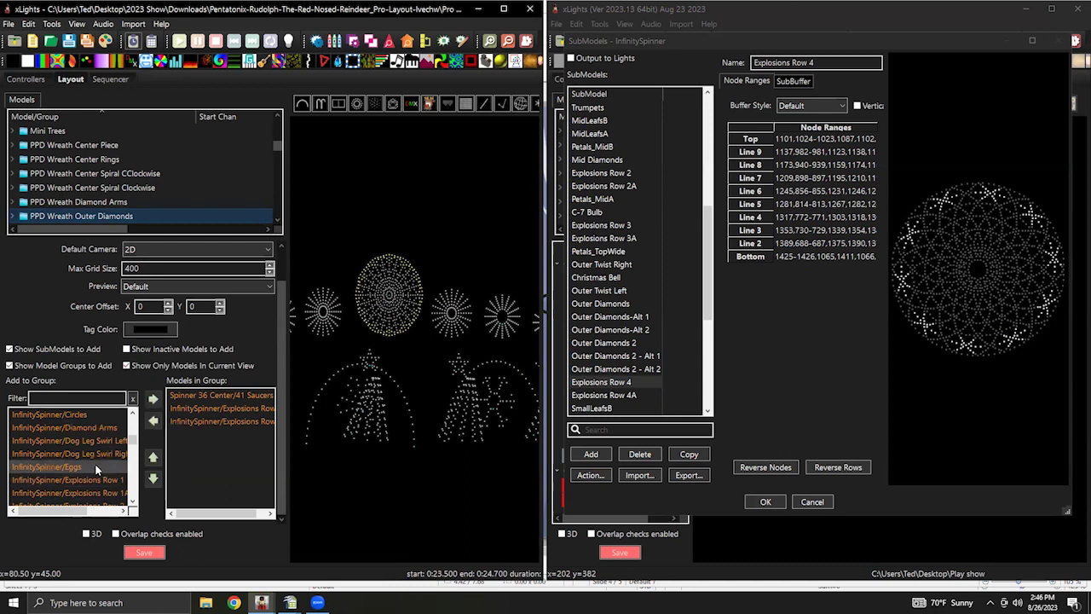
Check the InfinitySpinner's Outline submodel and add InfinitySpinner/Outline to the PPD Wreath Outer Diamonds group.
scroll(622, 358, "down", 6)
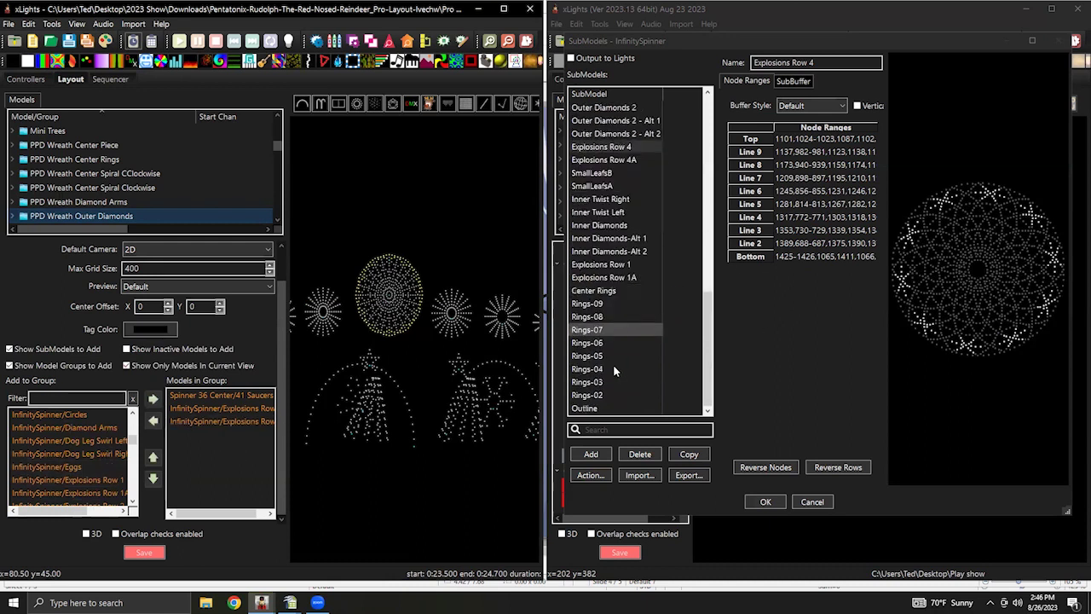
left_click(584, 408)
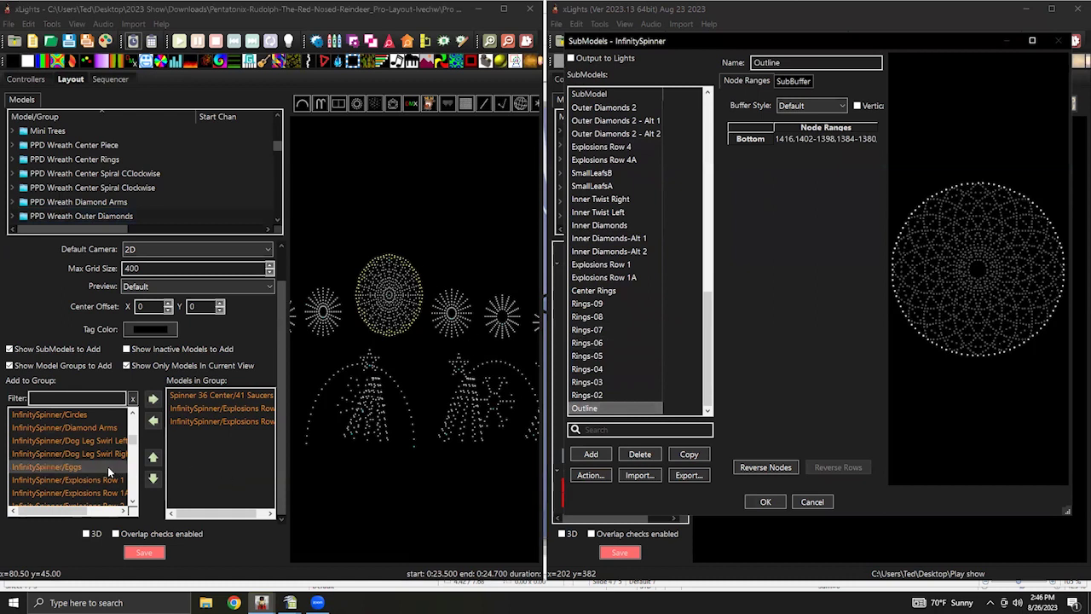
left_click(131, 444)
scroll(132, 443, "down", 4)
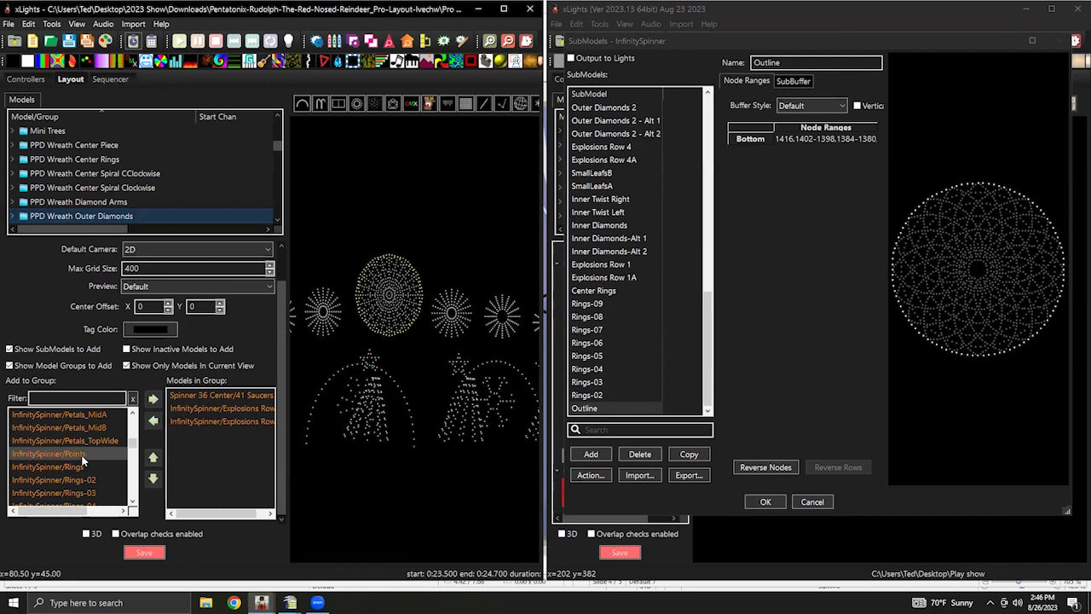
scroll(65, 448, "up", 4)
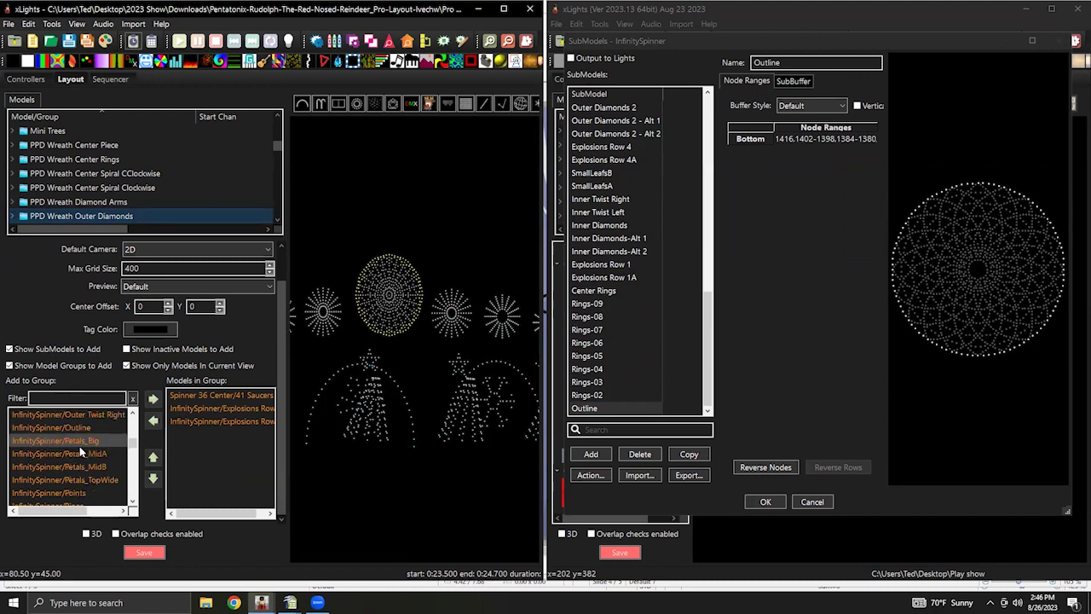
scroll(81, 445, "up", 2)
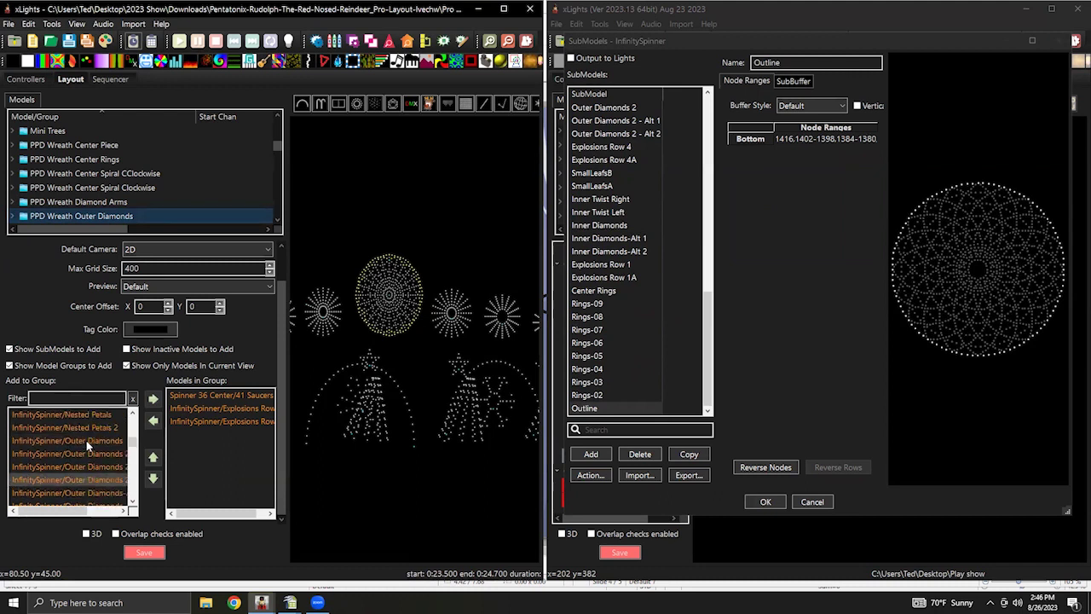
scroll(77, 452, "down", 6)
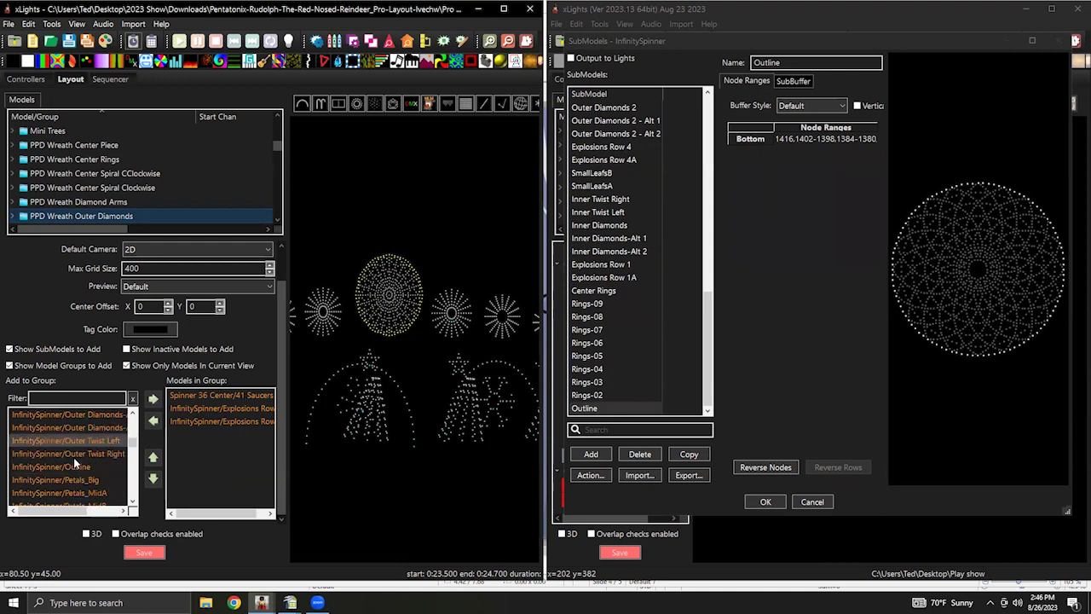
left_click_drag(70, 463, 213, 449)
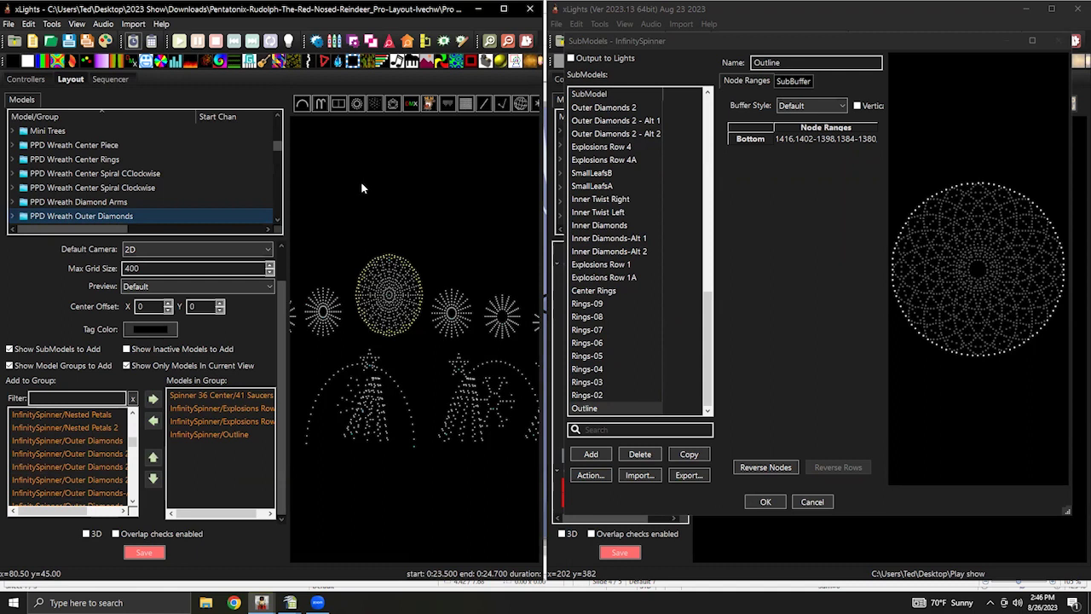
Examine the PPD Wreath Diamond Arms group's pattern on the InfinitySpinner in the layout preview and review the group's two member submodels.
left_click(320, 195)
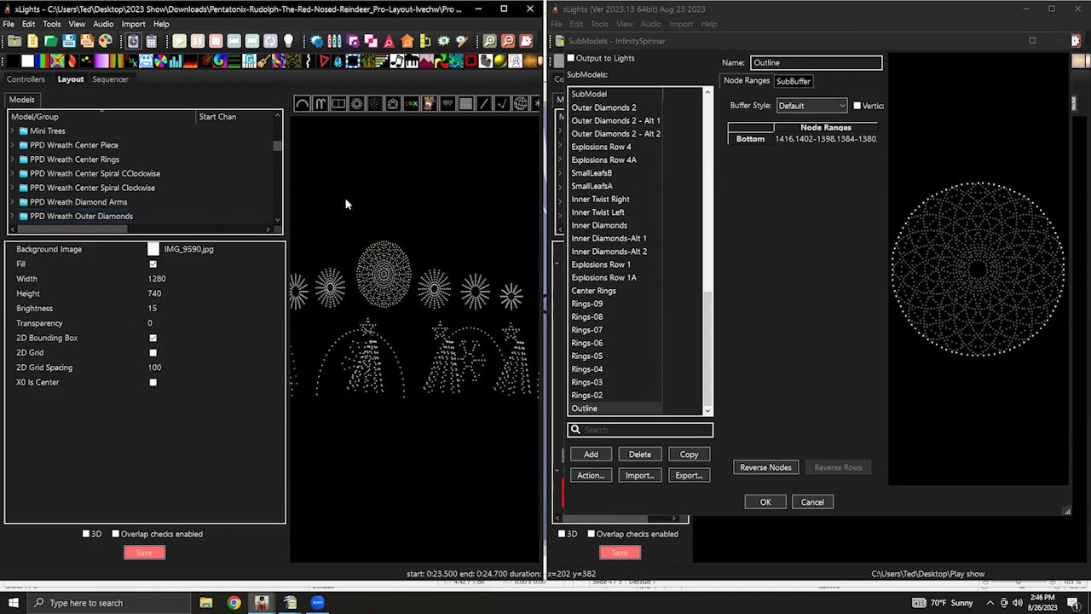
scroll(346, 203, "left", 5)
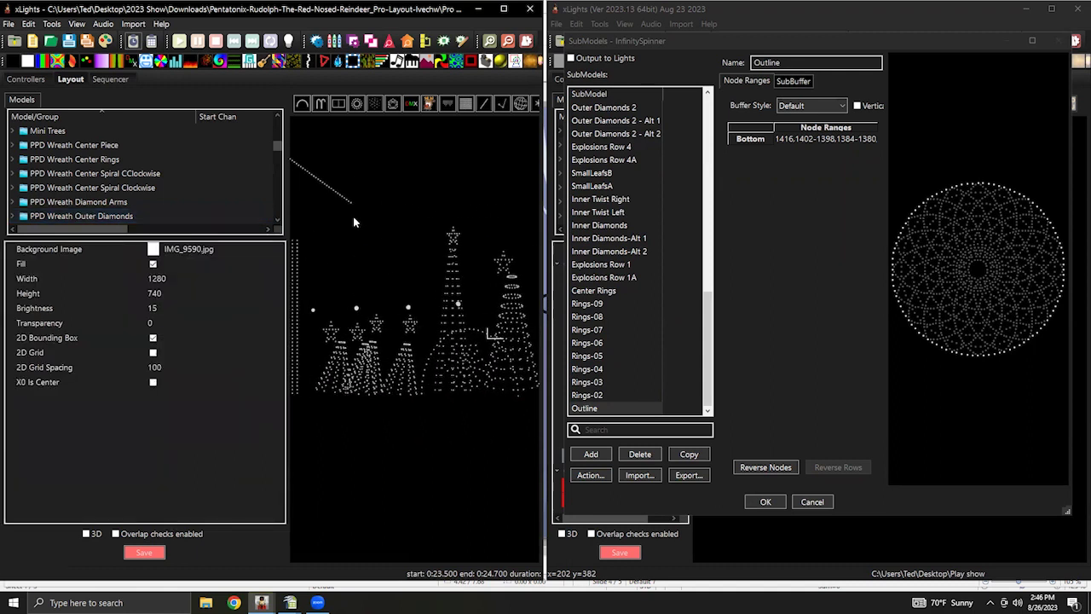
scroll(354, 222, "up", 5)
scroll(454, 300, "up", 3)
scroll(466, 326, "up", 5)
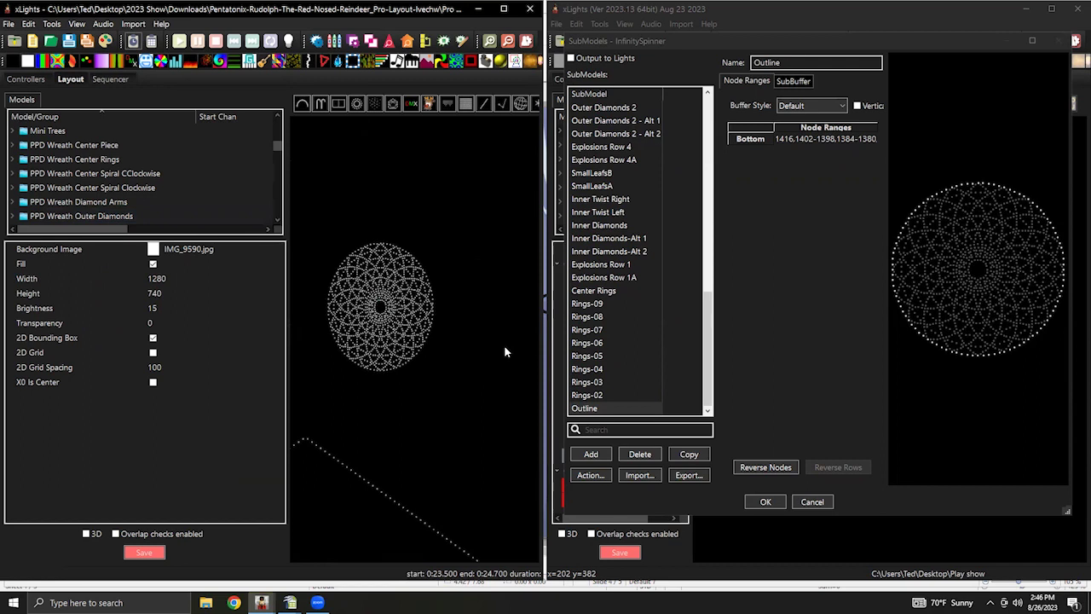
left_click(104, 202)
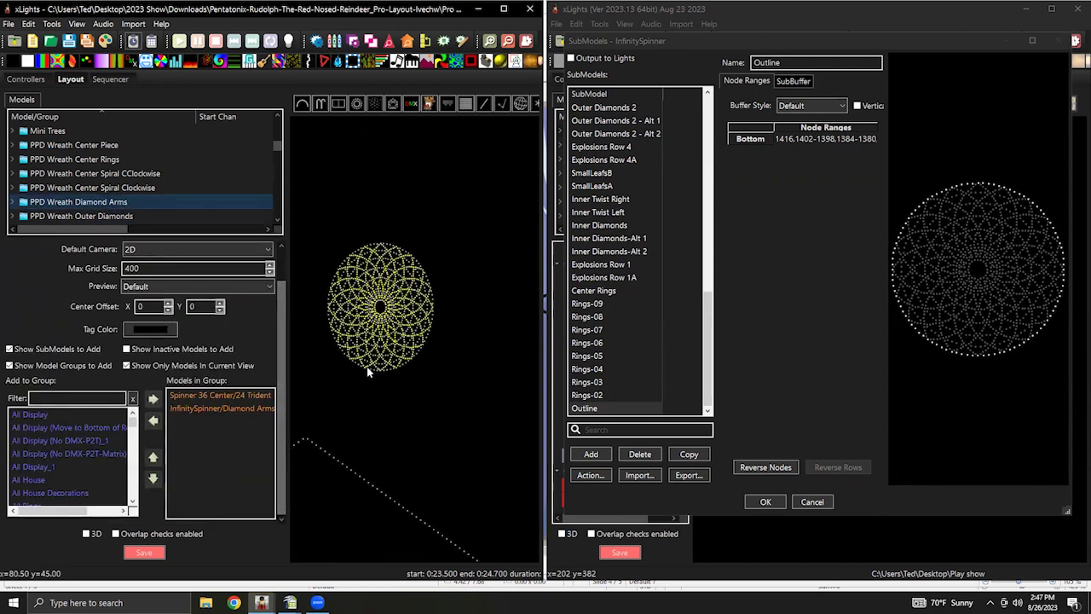
left_click_drag(450, 402, 488, 364)
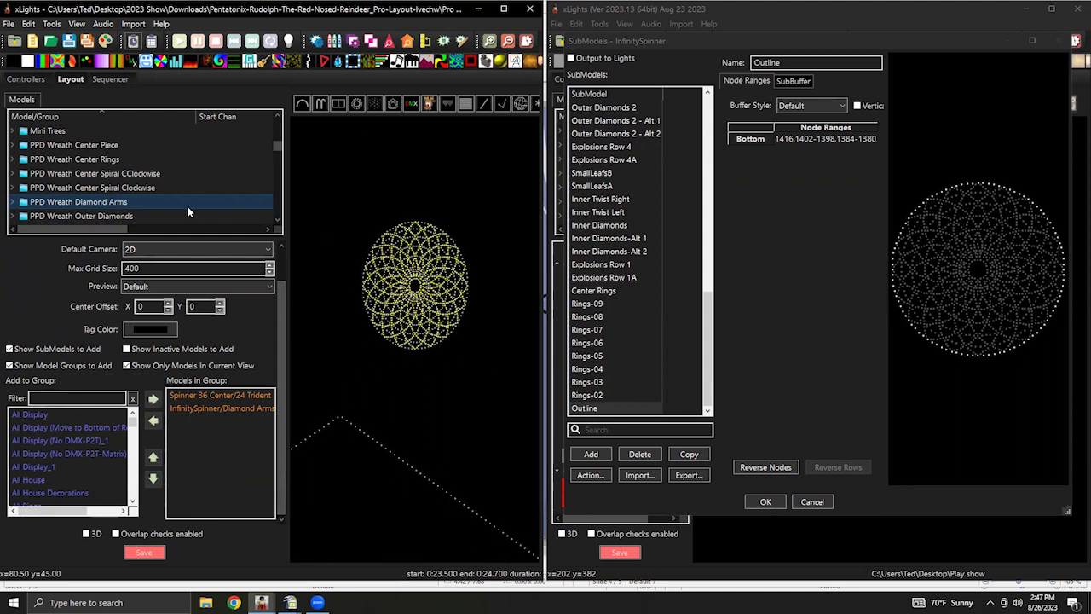
left_click(219, 396)
left_click(222, 409, "shift")
left_click(226, 391)
left_click(223, 392)
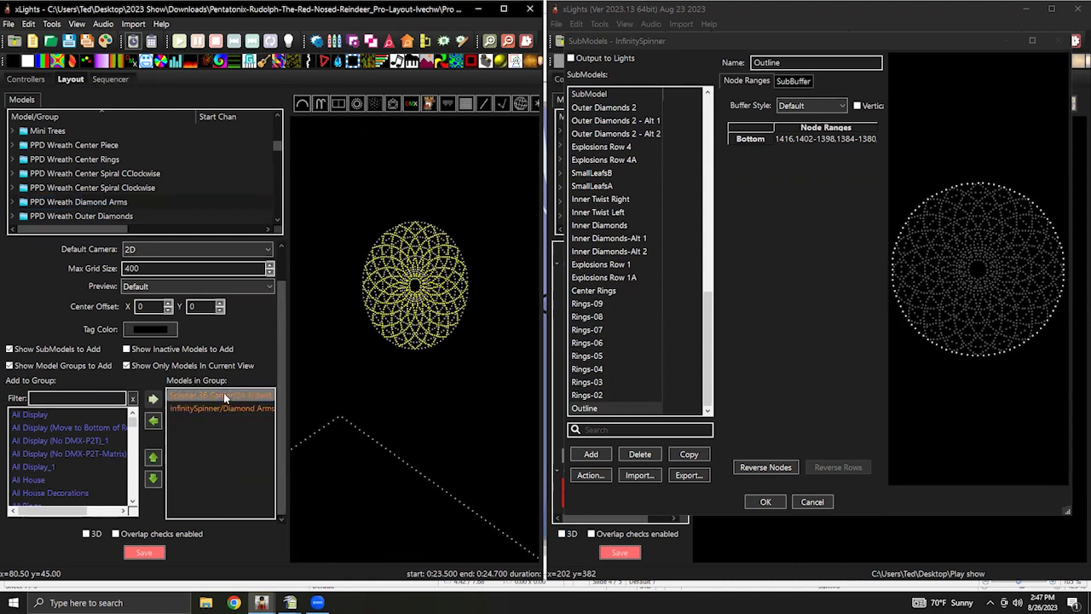
left_click(220, 409)
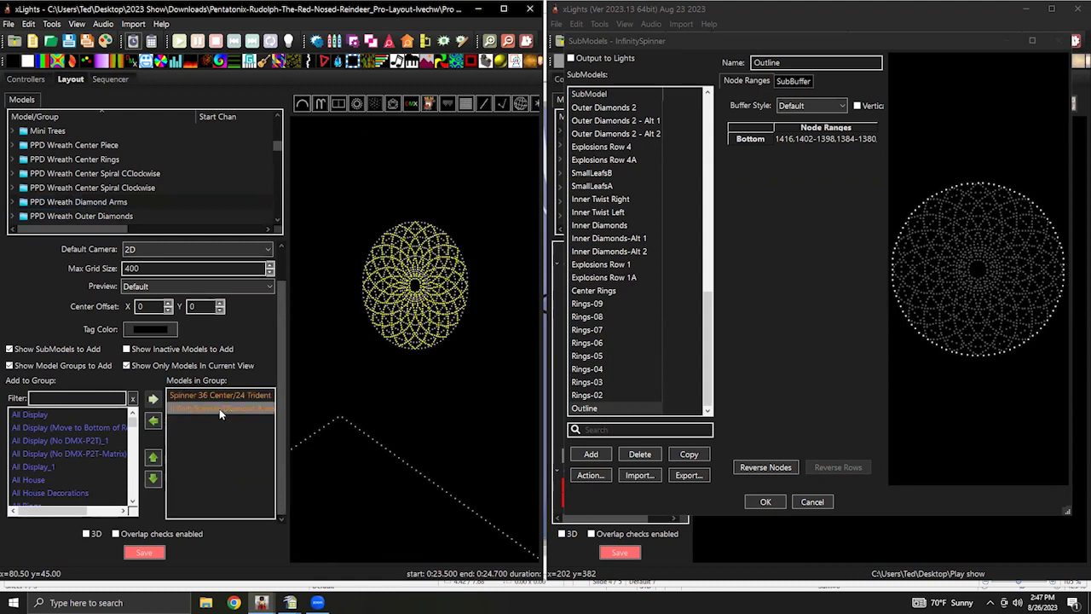
Compare the PPD Wreath Outer Diamonds group's pattern on the InfinitySpinner with its pattern on the vendor's Spinner 36 Center.
left_click(96, 217)
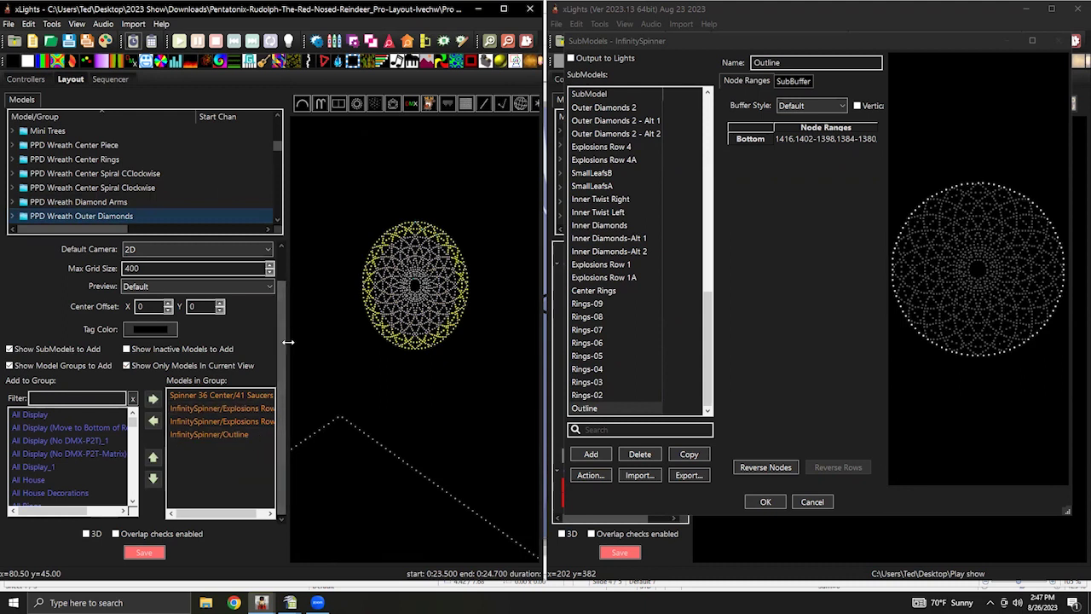
left_click(226, 397)
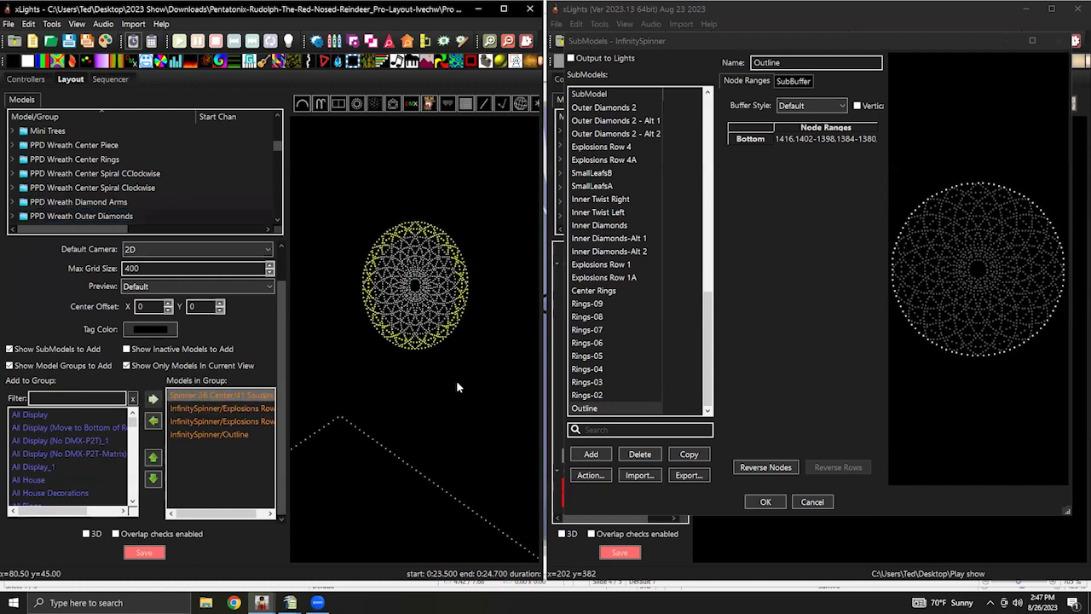
scroll(476, 364, "down", 5)
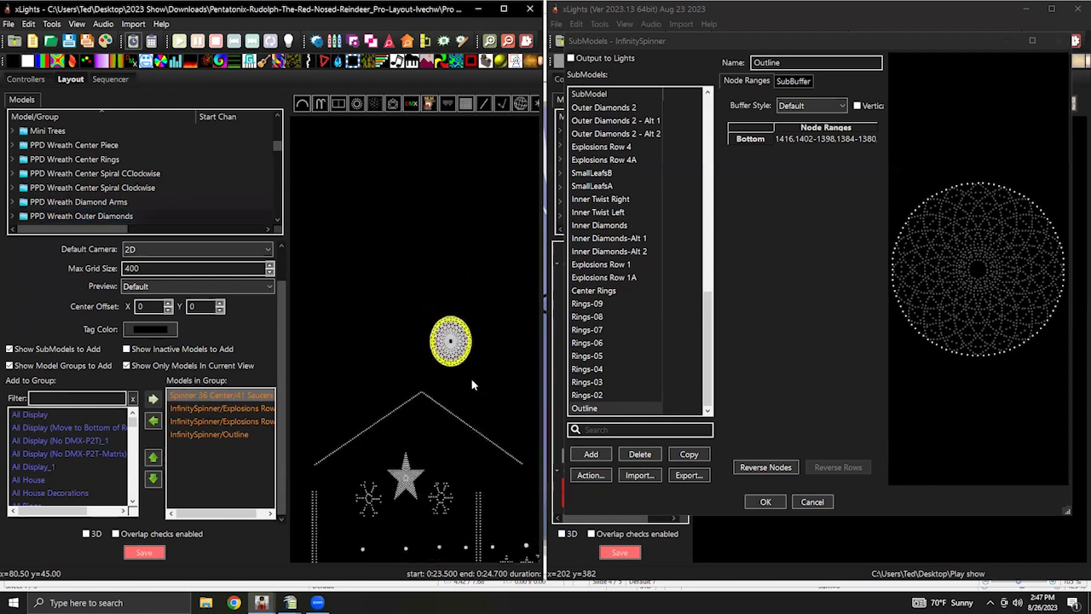
scroll(501, 399, "right", 5)
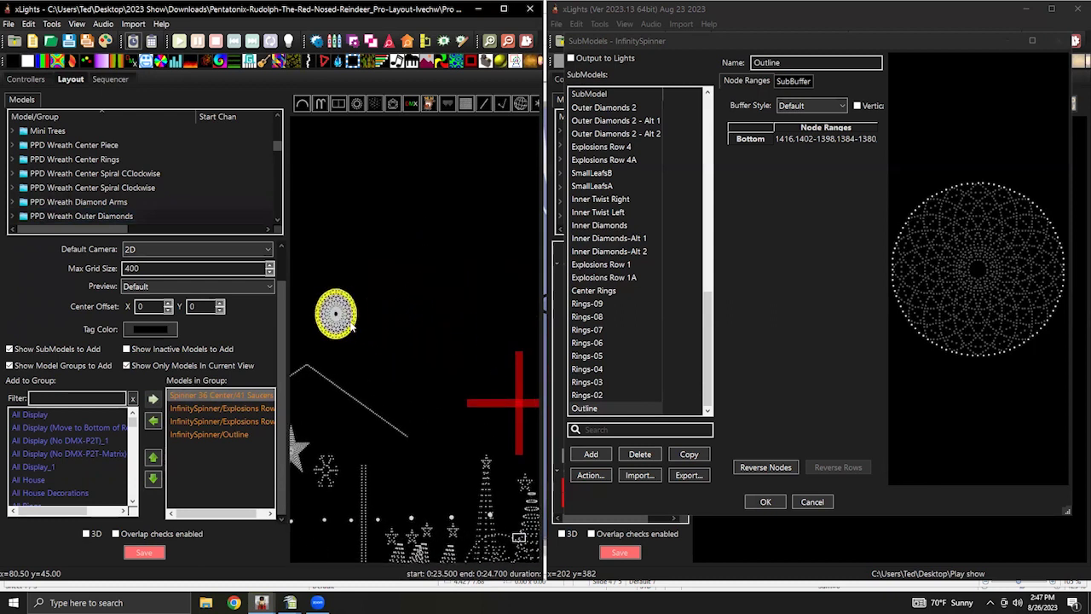
scroll(451, 337, "right", 10)
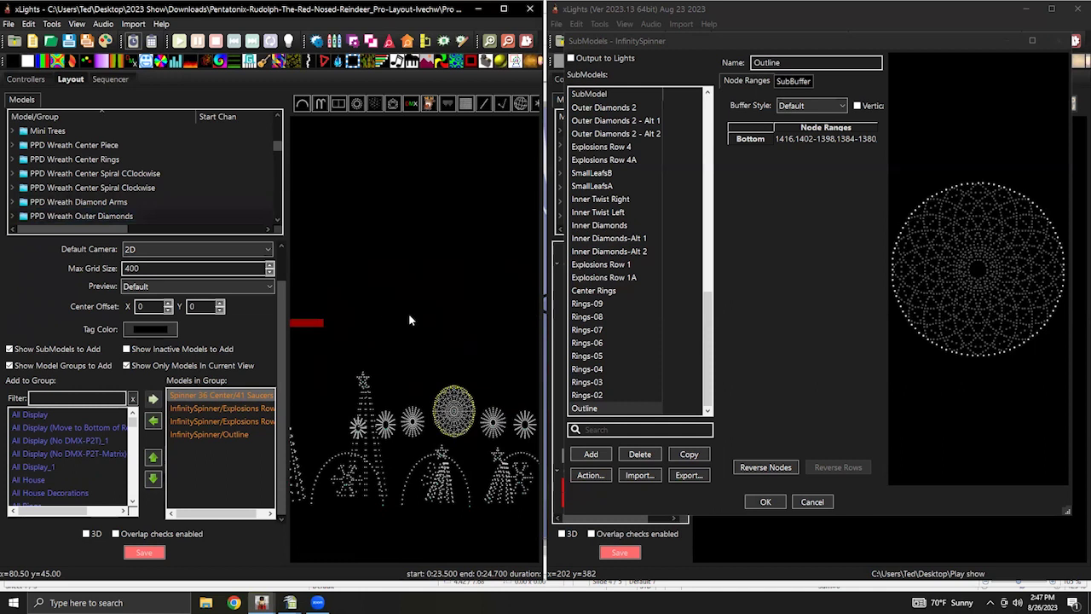
scroll(453, 322, "down", 2)
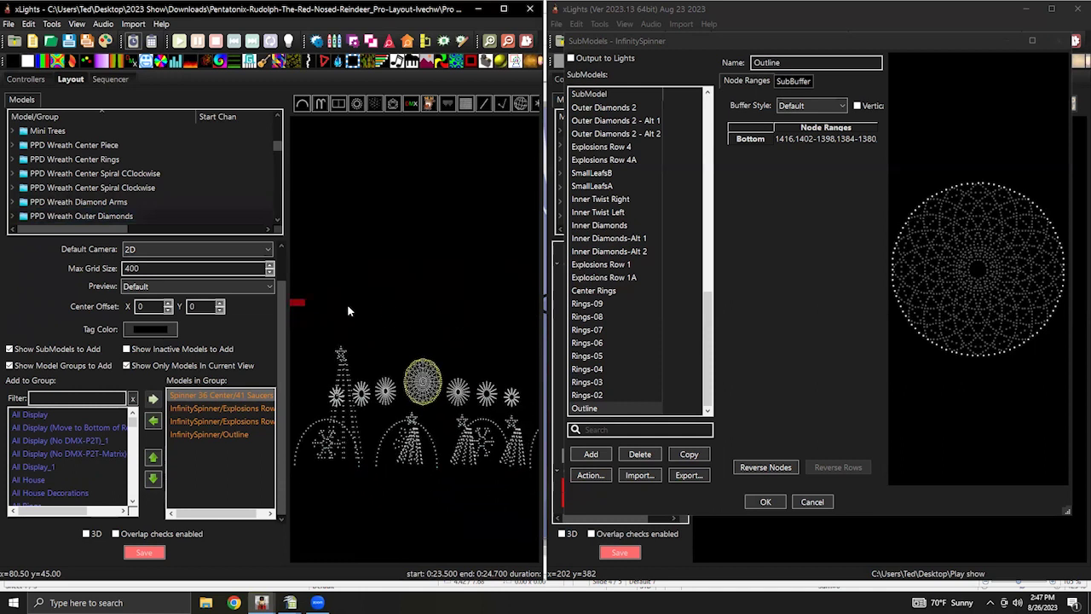
scroll(375, 317, "up", 2)
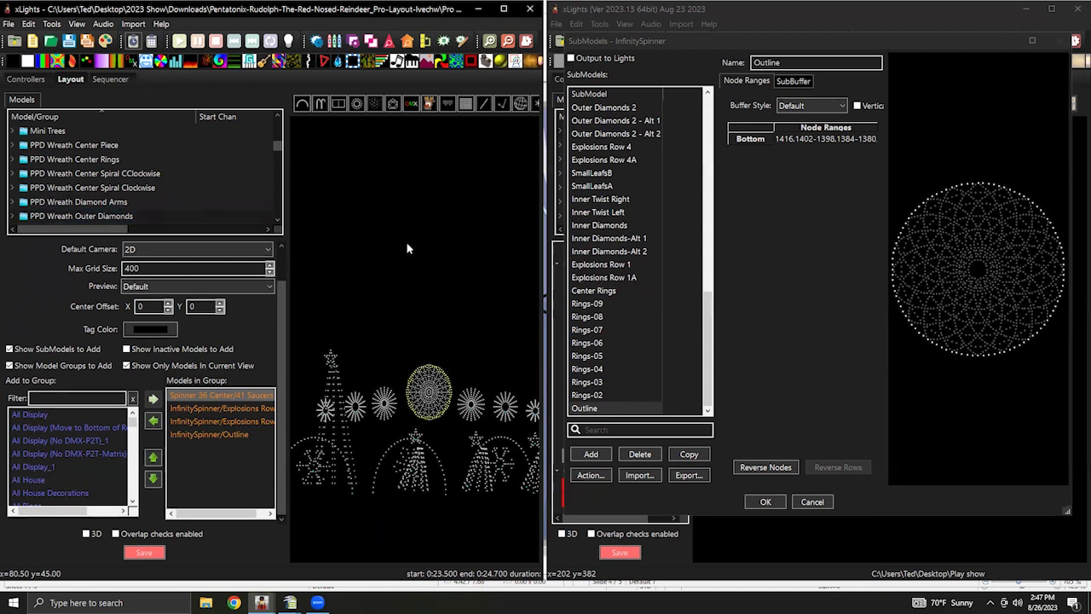
scroll(405, 259, "down", 1)
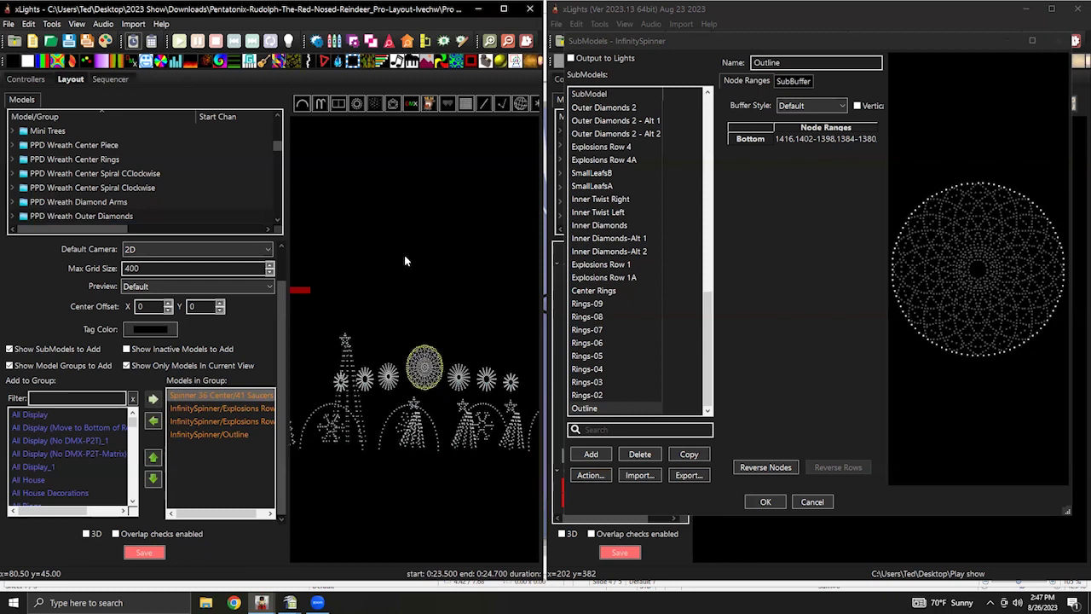
scroll(171, 209, "down", 2)
Open the PPD Wreath Petals group and preview the InfinitySpinner's submodels from Outer Diamonds 2 - Alt 2 back to Outer Diamonds-Alt 2 for a matching pattern.
left_click(92, 146)
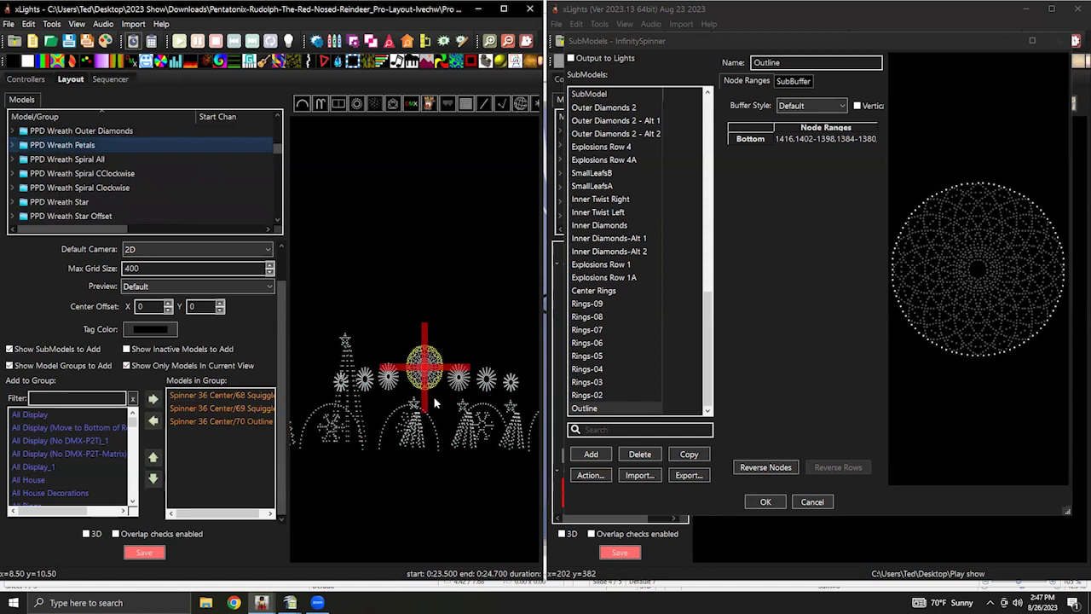
scroll(434, 404, "up", 5)
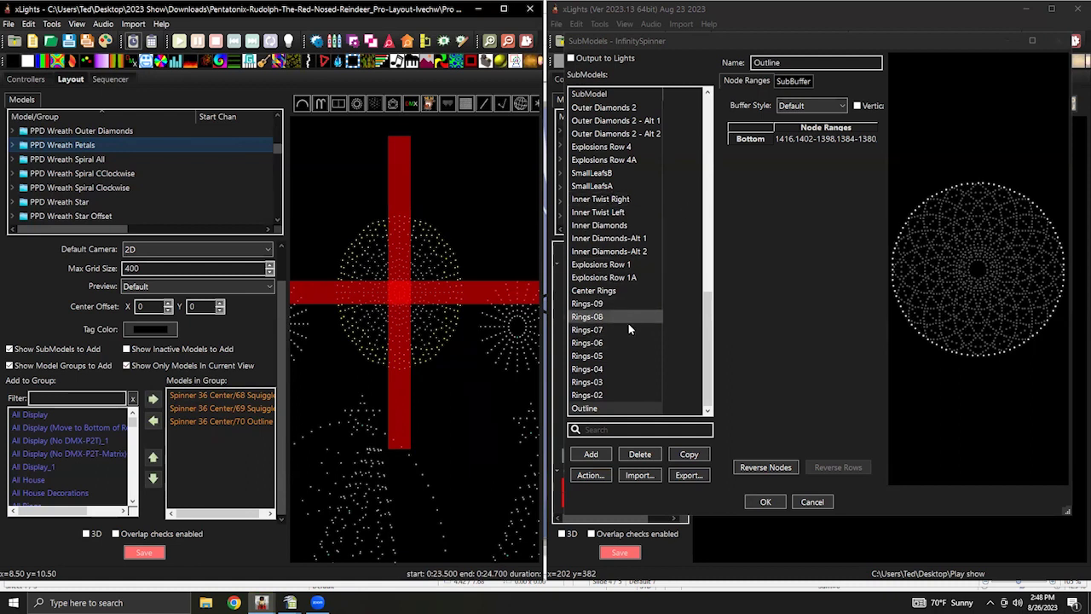
scroll(628, 332, "up", 3)
scroll(625, 358, "down", 1)
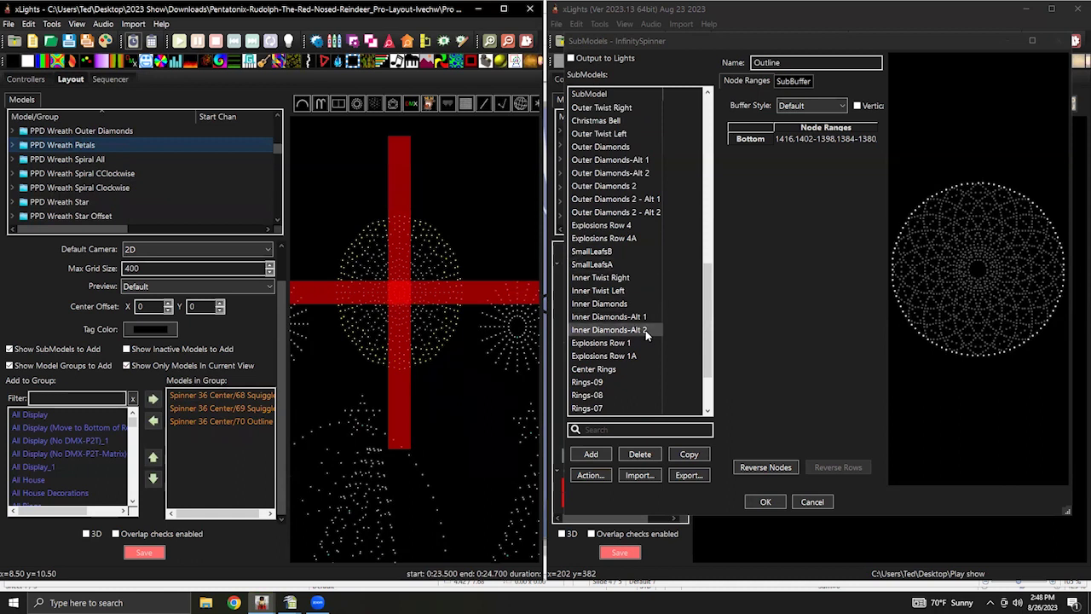
scroll(645, 332, "down", 1)
scroll(645, 317, "up", 1)
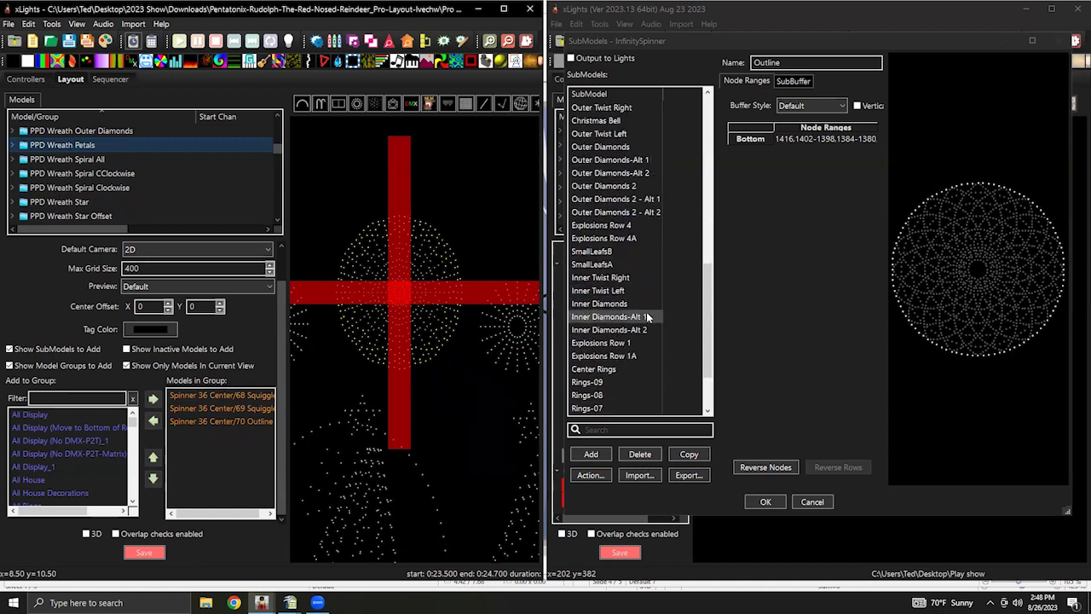
scroll(648, 317, "up", 2)
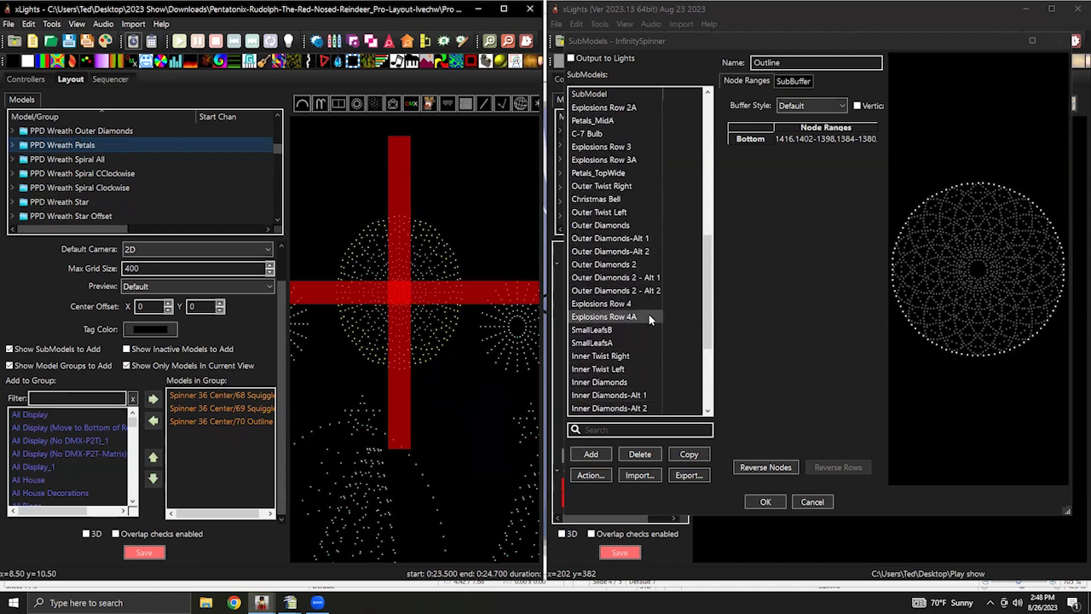
left_click(603, 291)
left_click(605, 278)
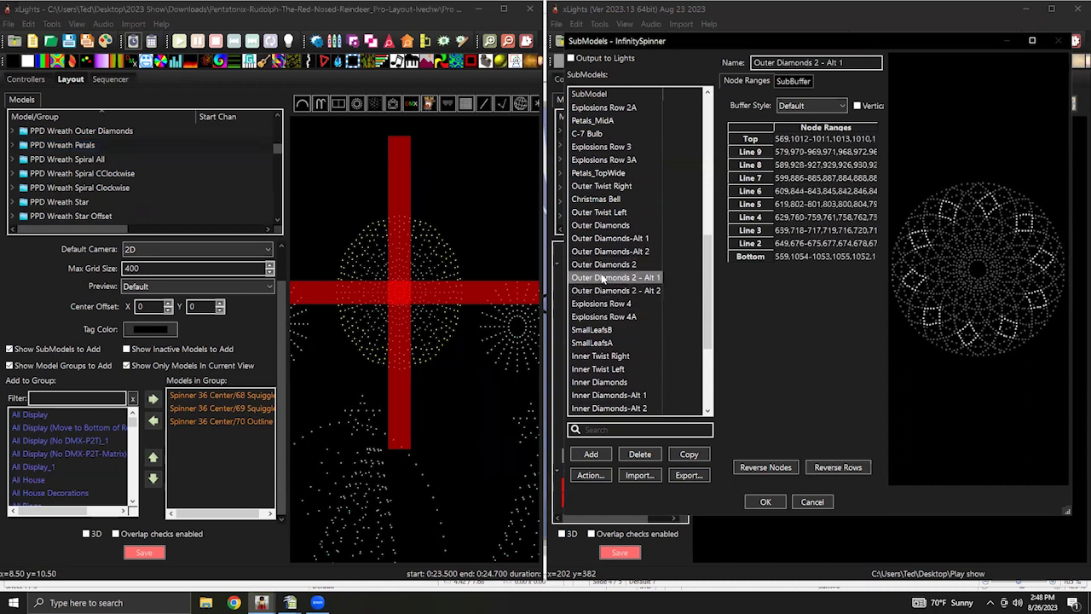
left_click(608, 265)
left_click(615, 251)
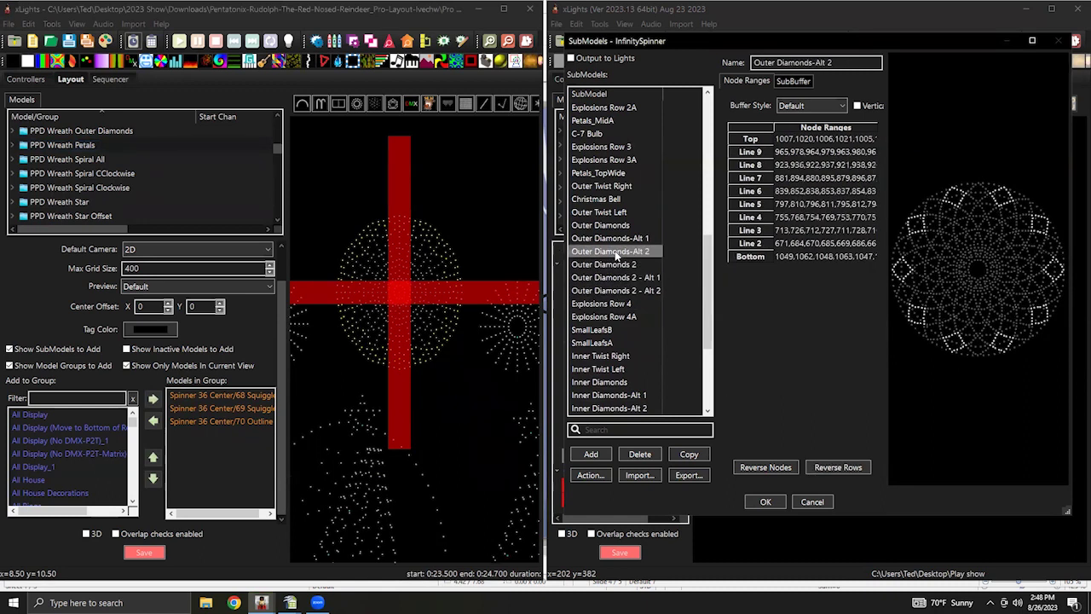
Compare the patterns of the InfinitySpinner's Outer Diamonds-Alt 1 and Outer Diamonds-Alt 2 submodels.
left_click(617, 241)
key("Down")
key("Up")
key("Down")
key("Up")
key("Down")
key("Up")
key("Down")
key("Up")
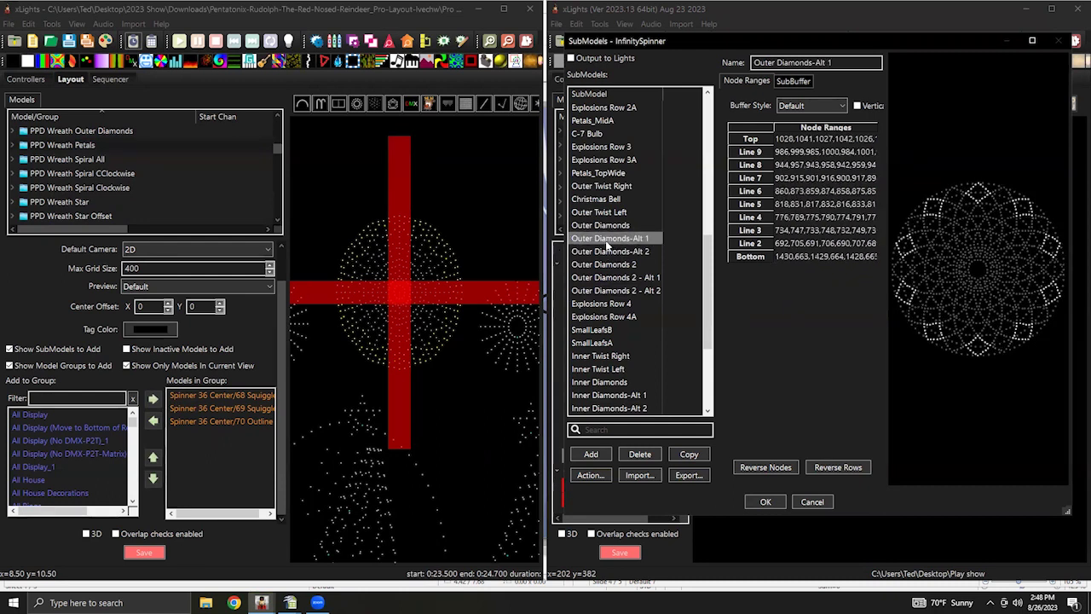
key("Down")
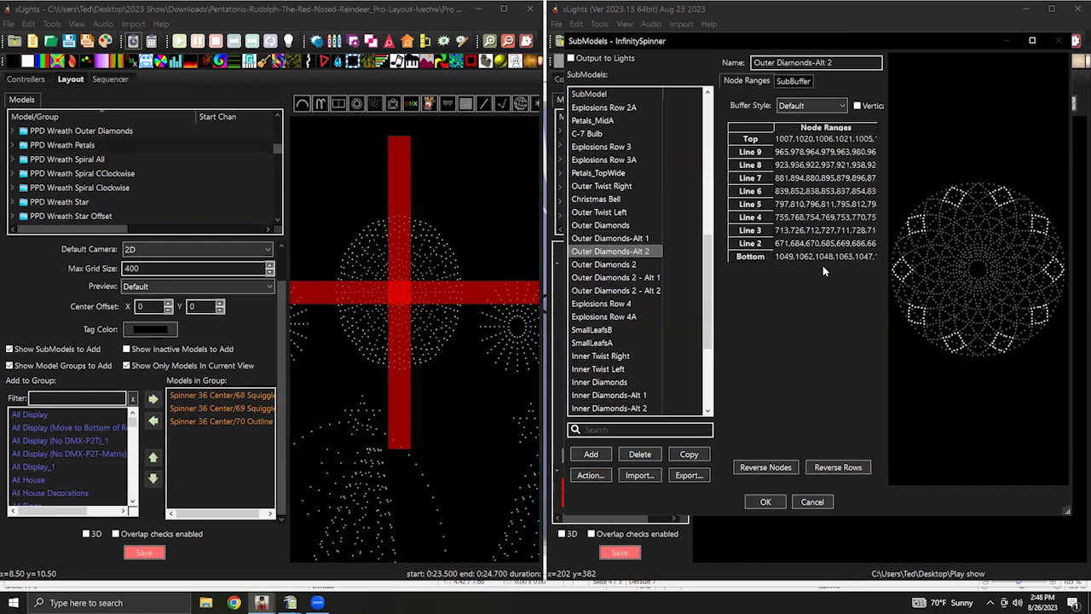
key("Up")
key("Down")
Add the InfinitySpinner's Outer Diamonds-Alt 1 and Outer Diamonds-Alt 2 submodels to the PPD Wreath Petals group.
left_click_drag(132, 431, 130, 444)
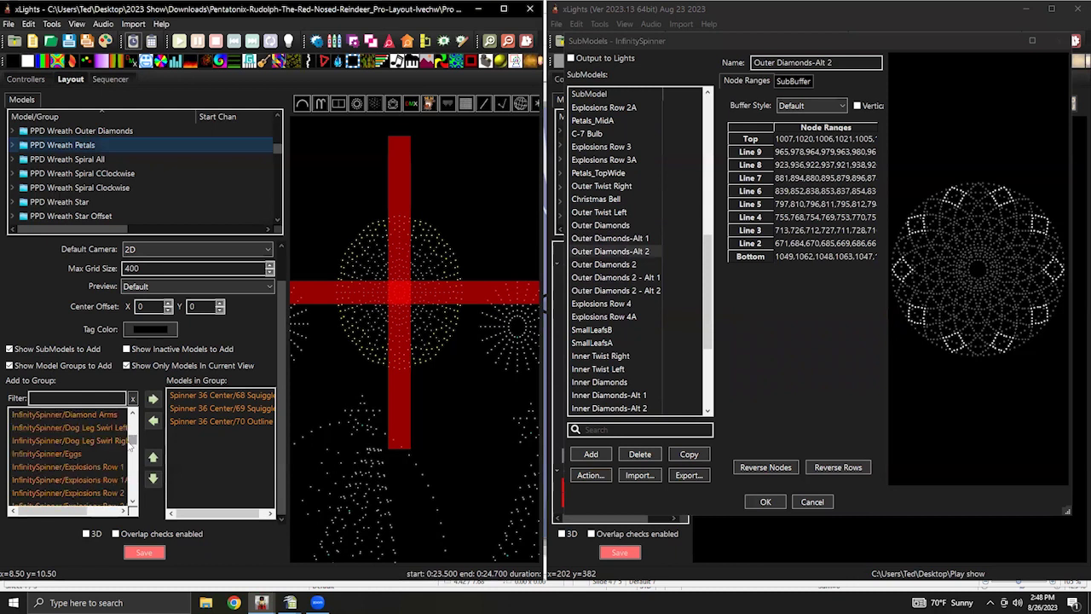
scroll(89, 461, "up", 1)
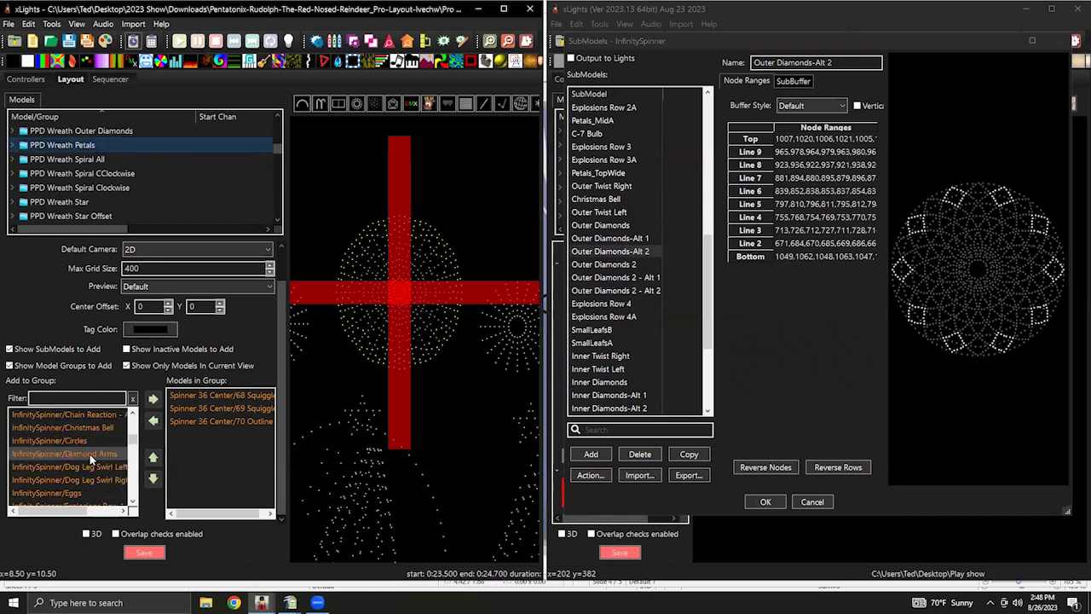
scroll(72, 449, "down", 5)
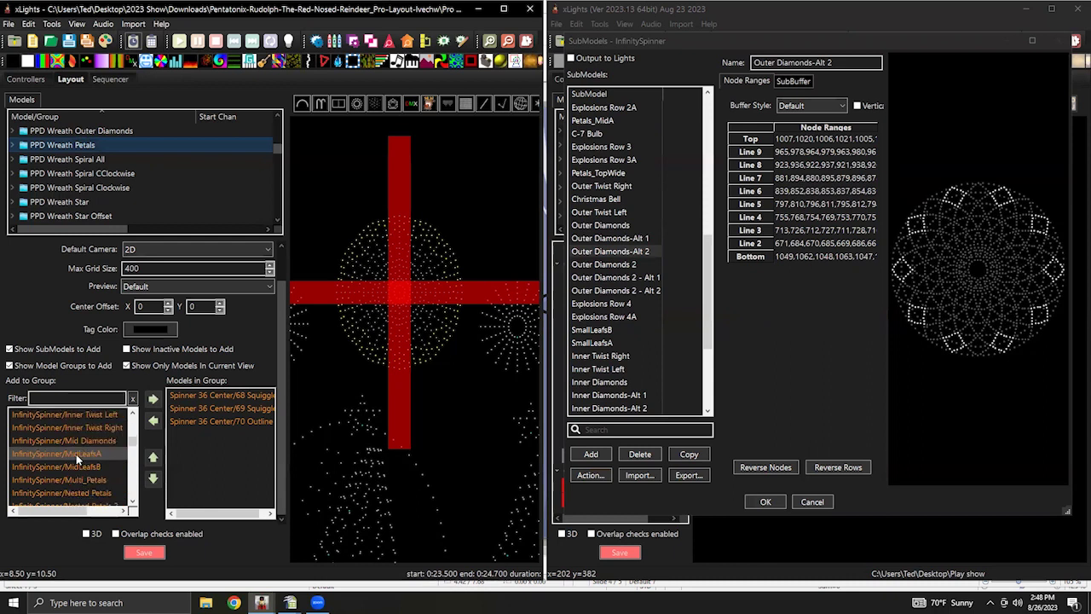
scroll(76, 453, "down", 3)
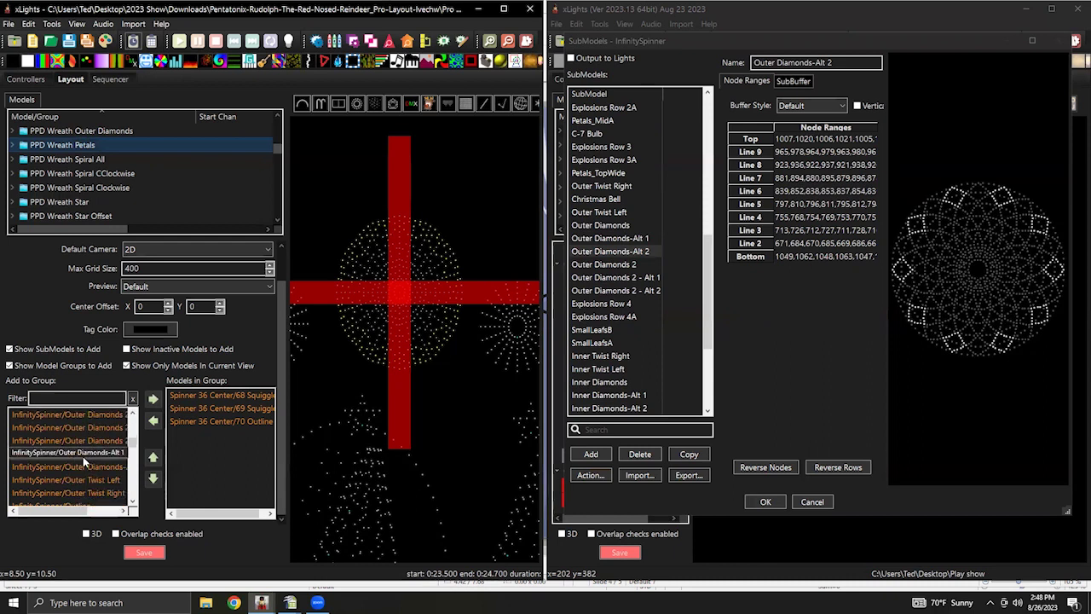
left_click_drag(83, 456, 181, 449)
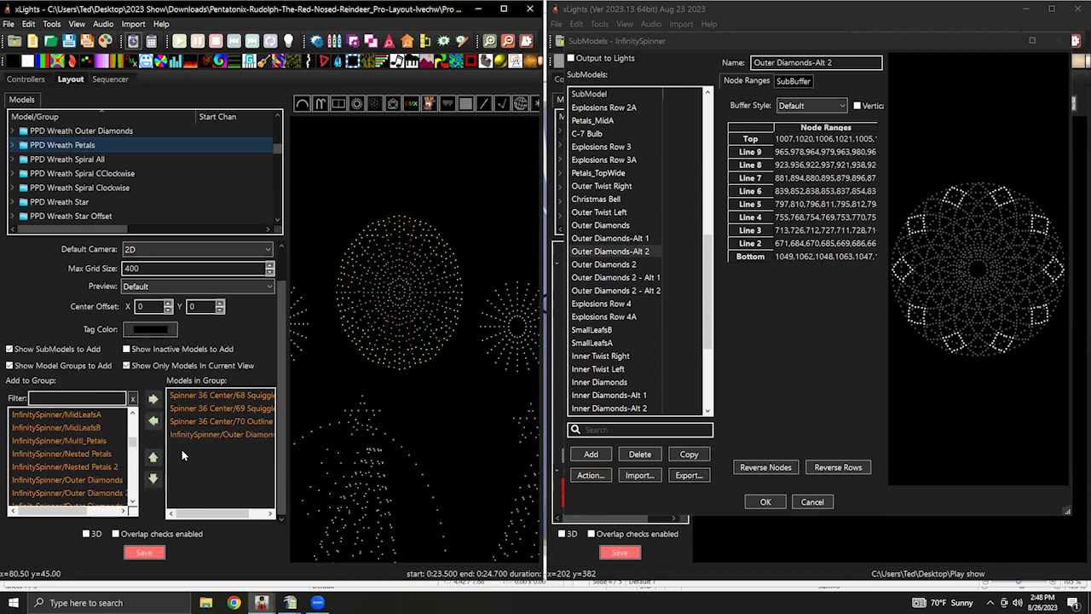
scroll(83, 463, "down", 3)
left_click_drag(69, 458, 238, 469)
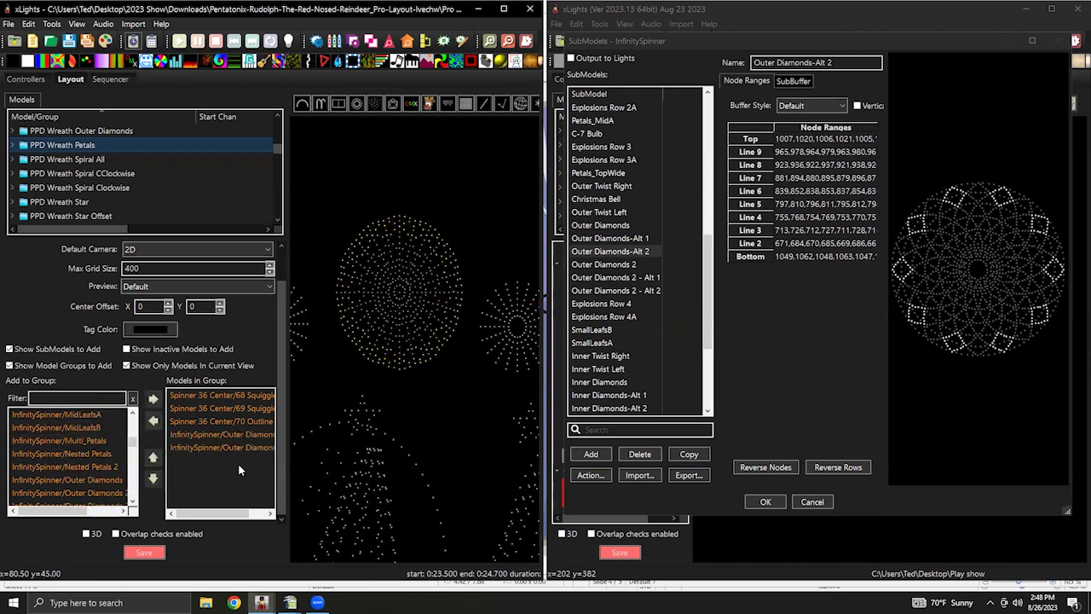
Add the InfinitySpinner's Outline submodel to the PPD Wreath Petals group.
scroll(90, 460, "down", 4)
scroll(92, 464, "up", 2)
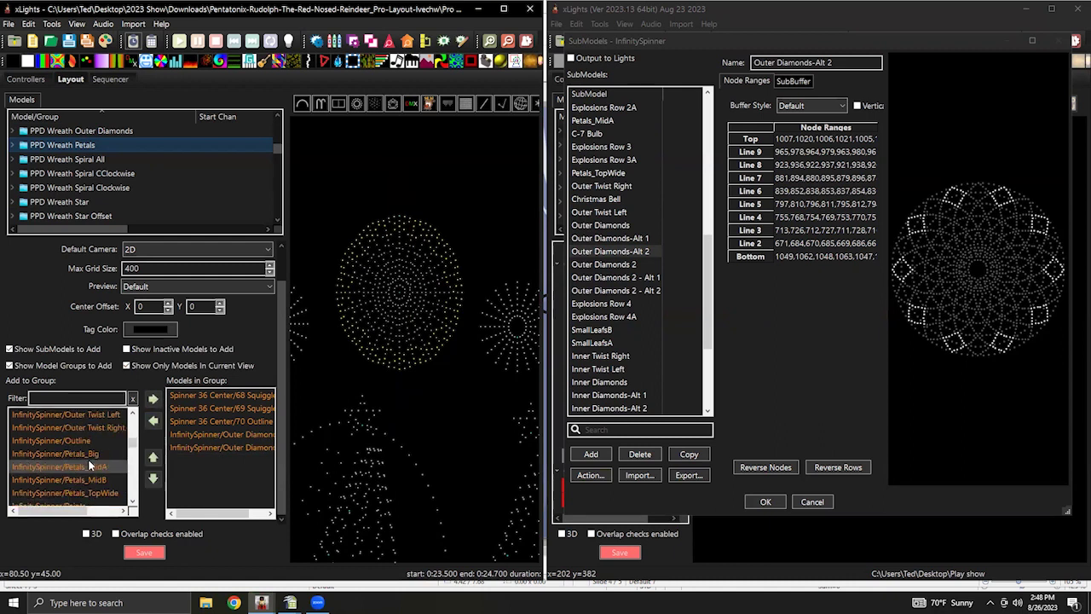
left_click_drag(86, 440, 216, 486)
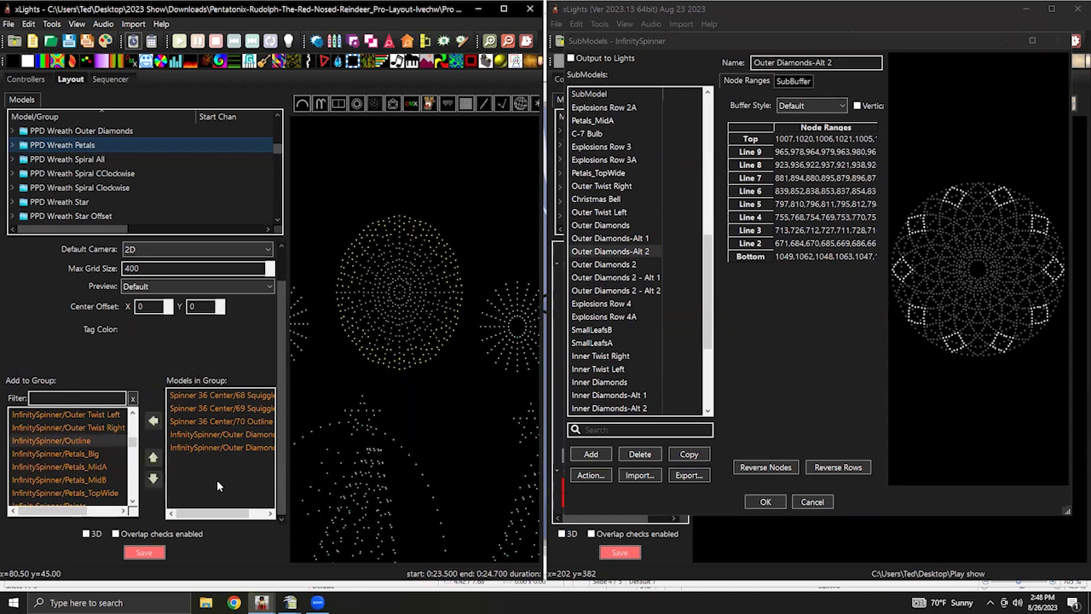
scroll(448, 409, "down", 3)
scroll(444, 409, "down", 5)
scroll(443, 418, "up", 3)
left_click(339, 351)
left_click_drag(345, 350, 425, 339)
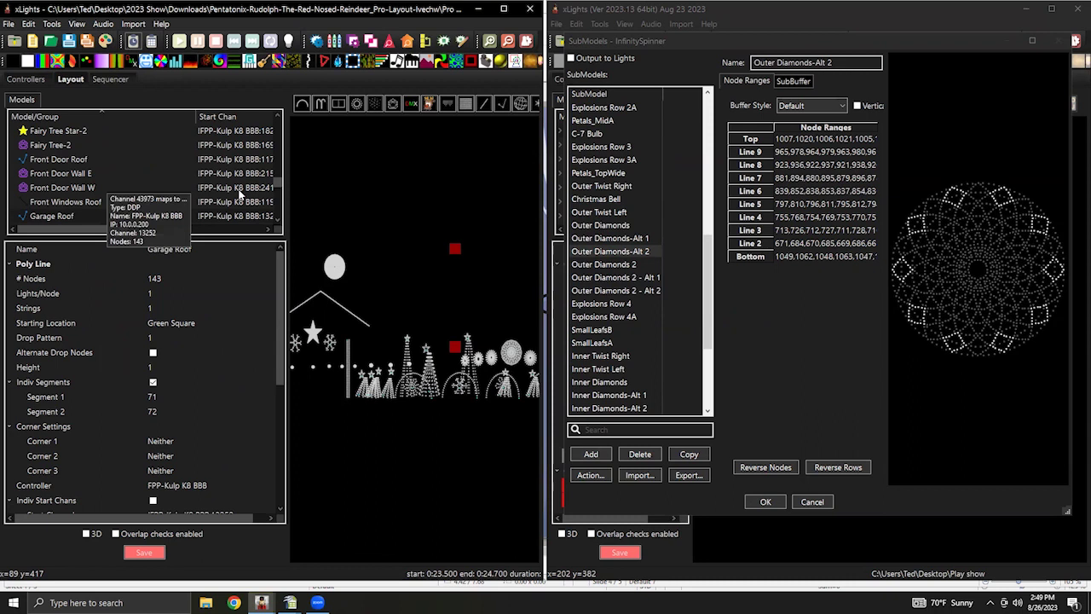
Open the PPD Wreath Spiral All group and review its Spinner 36 Center swirl submodels.
scroll(169, 206, "up", 3)
scroll(154, 181, "up", 10)
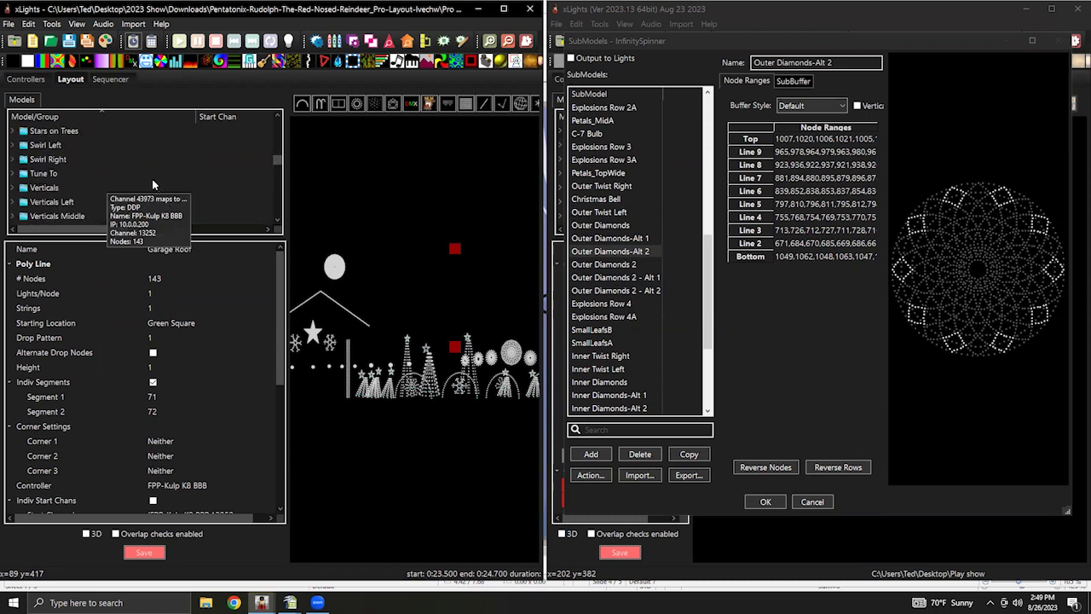
scroll(151, 177, "up", 2)
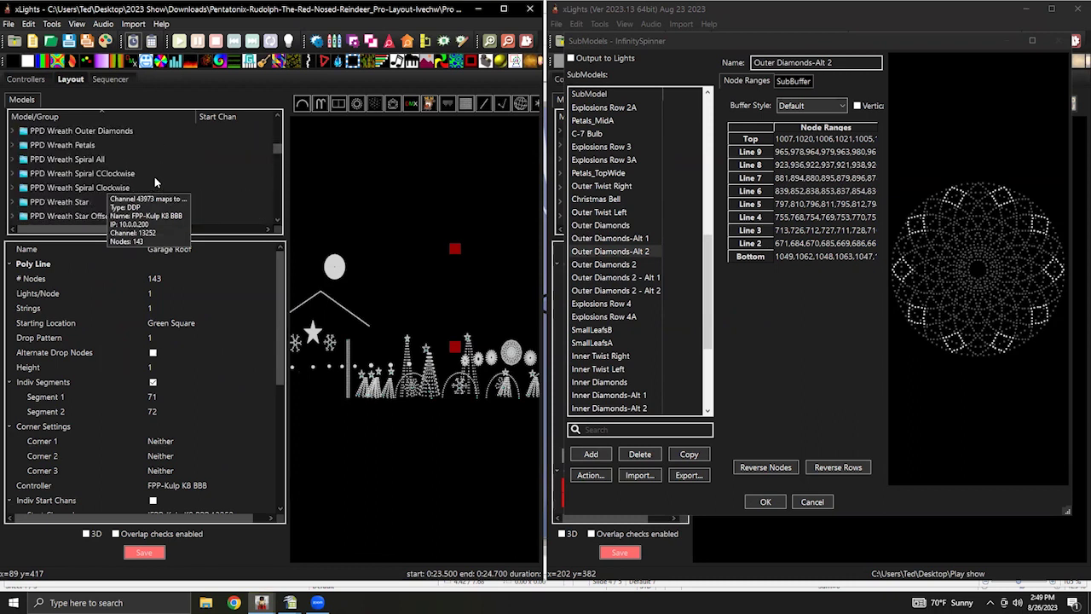
scroll(147, 180, "up", 2)
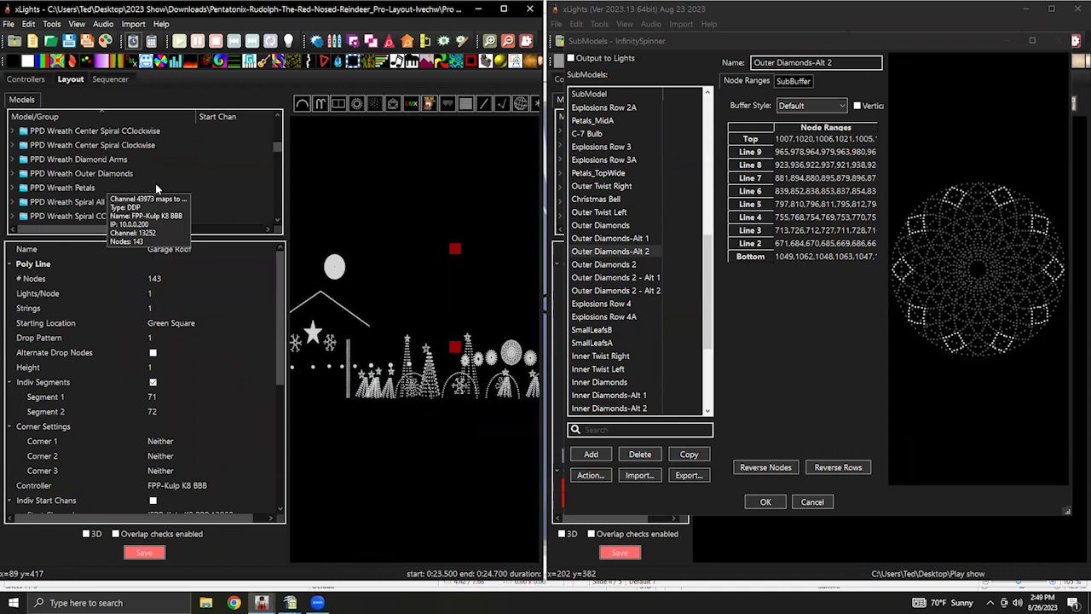
left_click(62, 202)
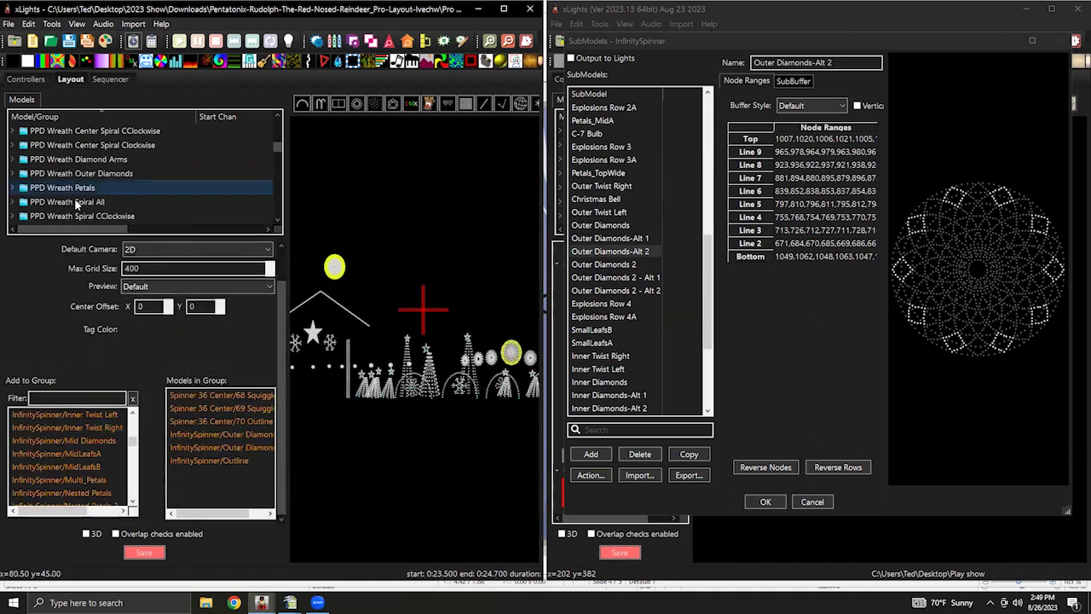
left_click(225, 408)
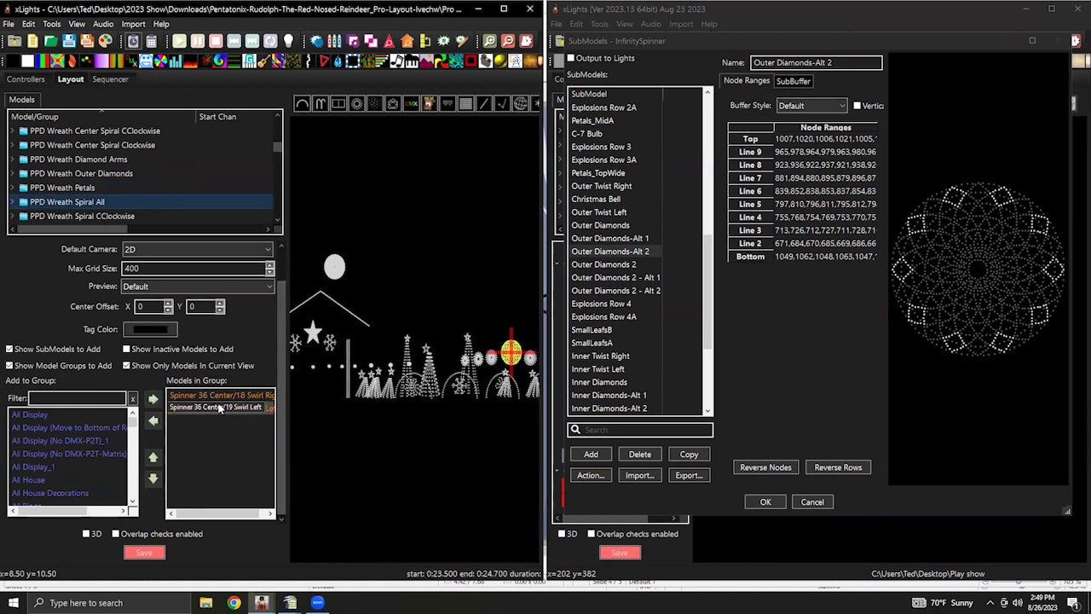
left_click(312, 451)
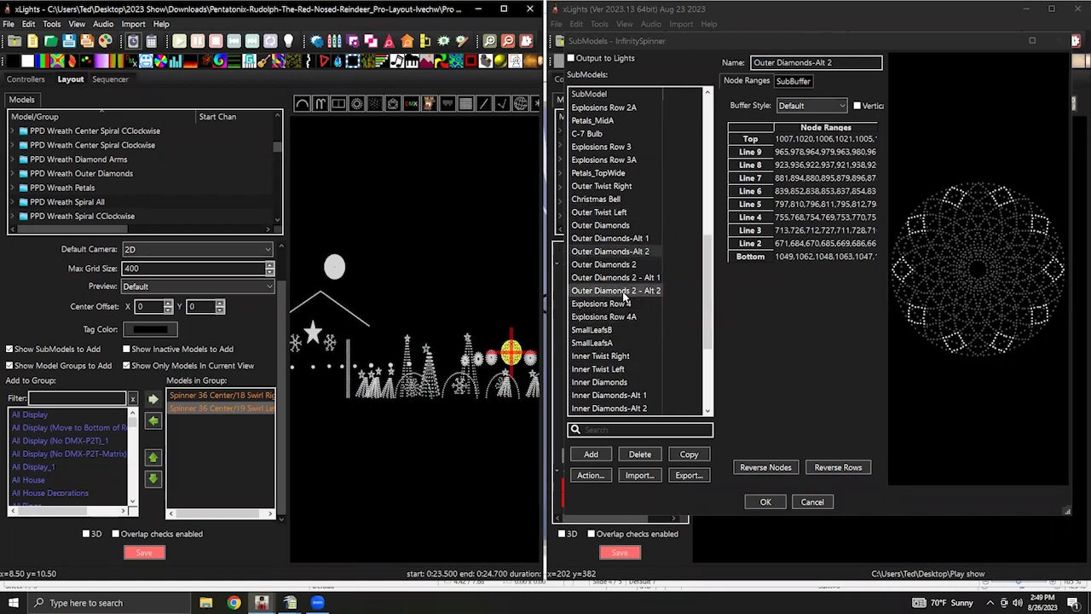
Preview the InfinitySpinner's BigTwist_Right and BigTwist_Left submodels as matches for the spiral pattern.
scroll(610, 295, "up", 10)
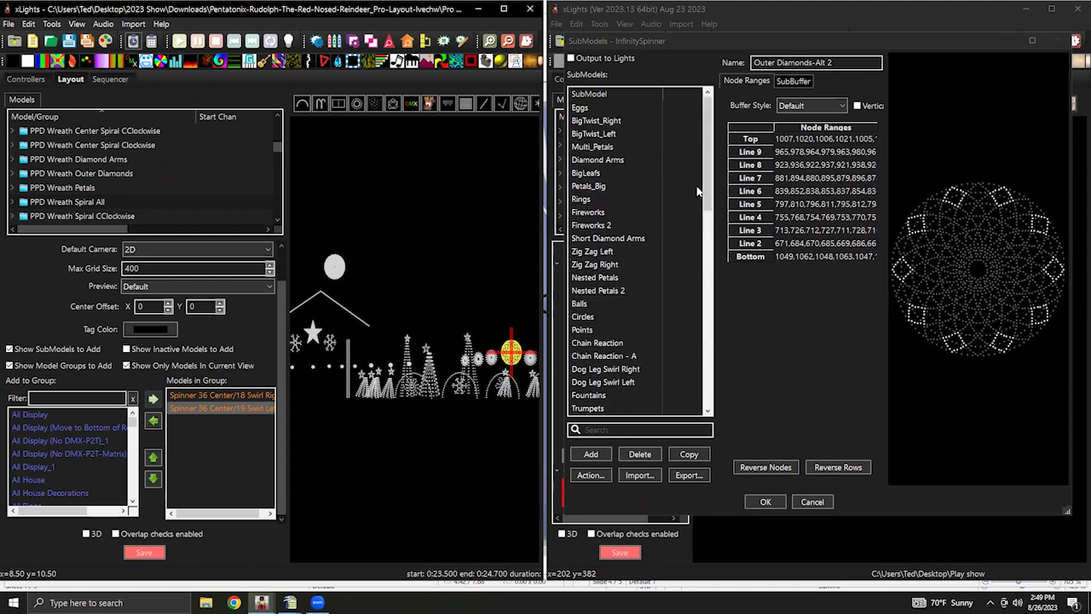
left_click(594, 121)
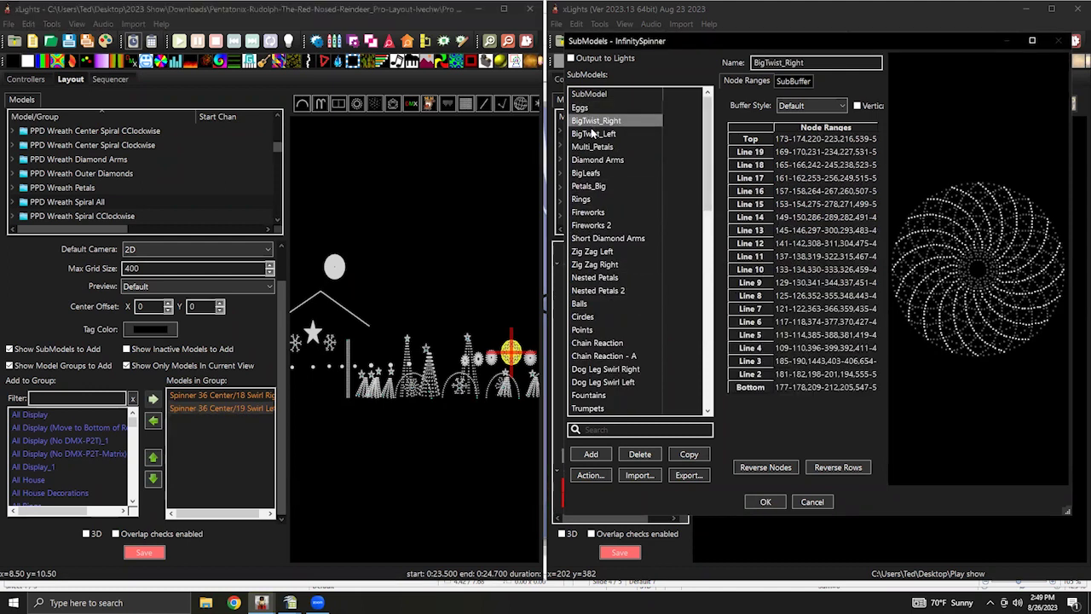
left_click(594, 134)
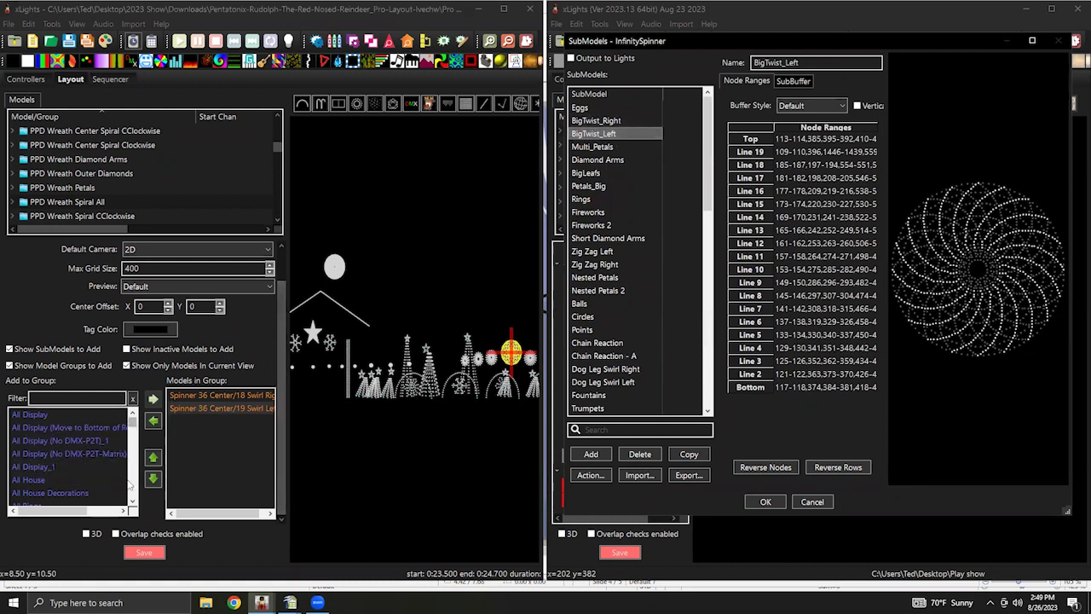
Add the InfinitySpinner's BigTwist_Left and BigTwist_Right submodels to the PPD Wreath Spiral All group.
scroll(132, 488, "down", 10)
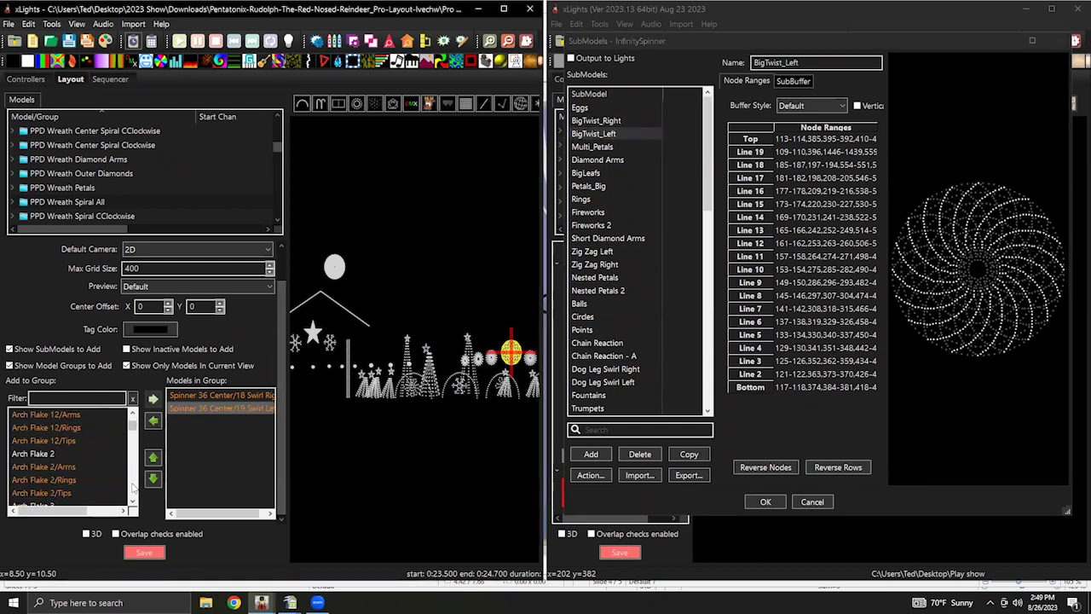
scroll(132, 488, "down", 10)
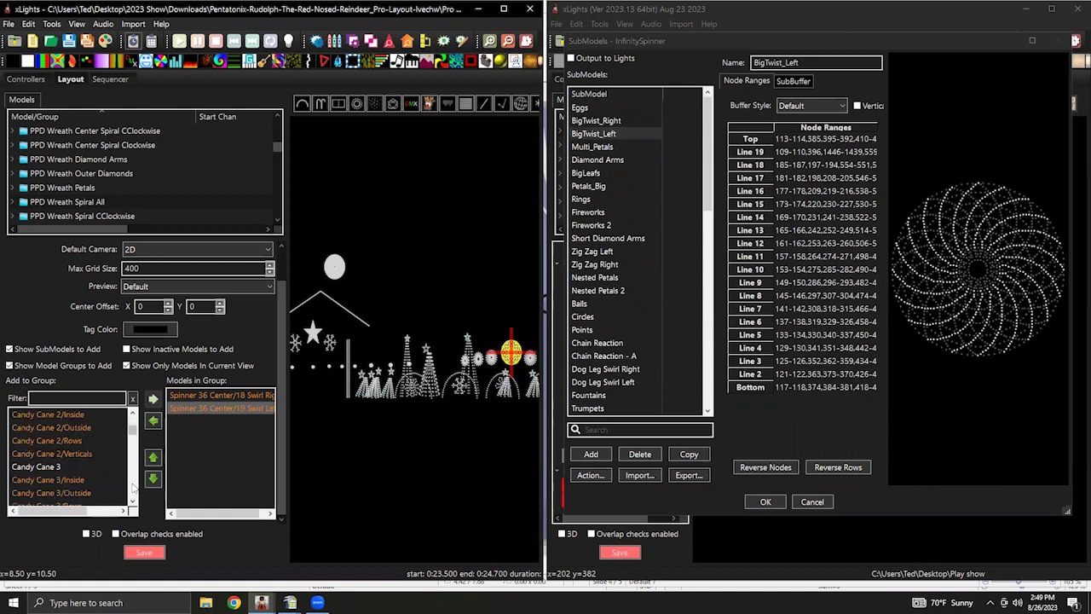
scroll(132, 487, "down", 10)
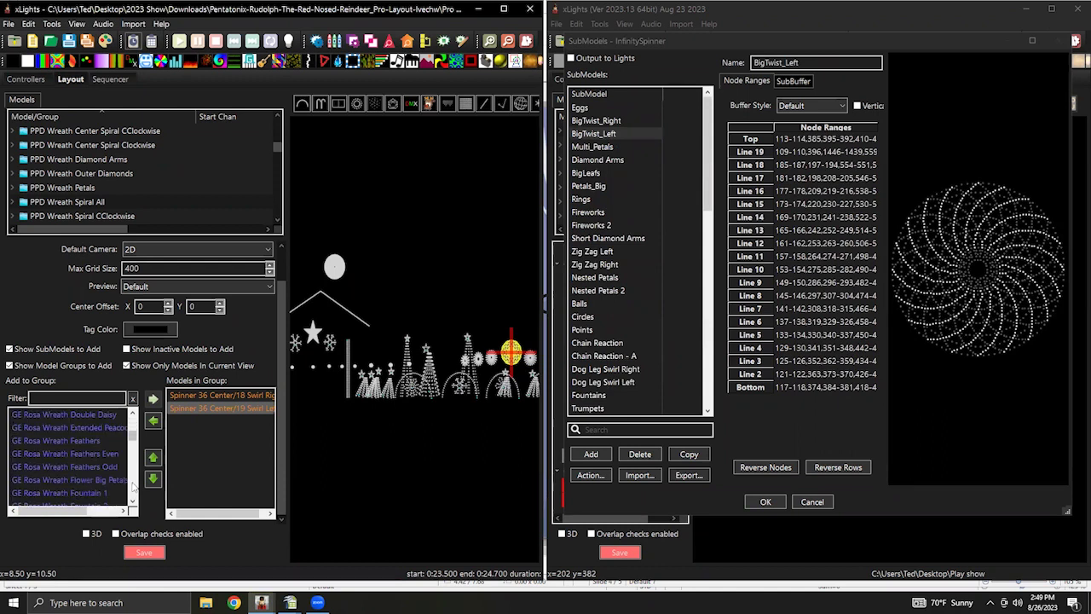
scroll(133, 488, "down", 3)
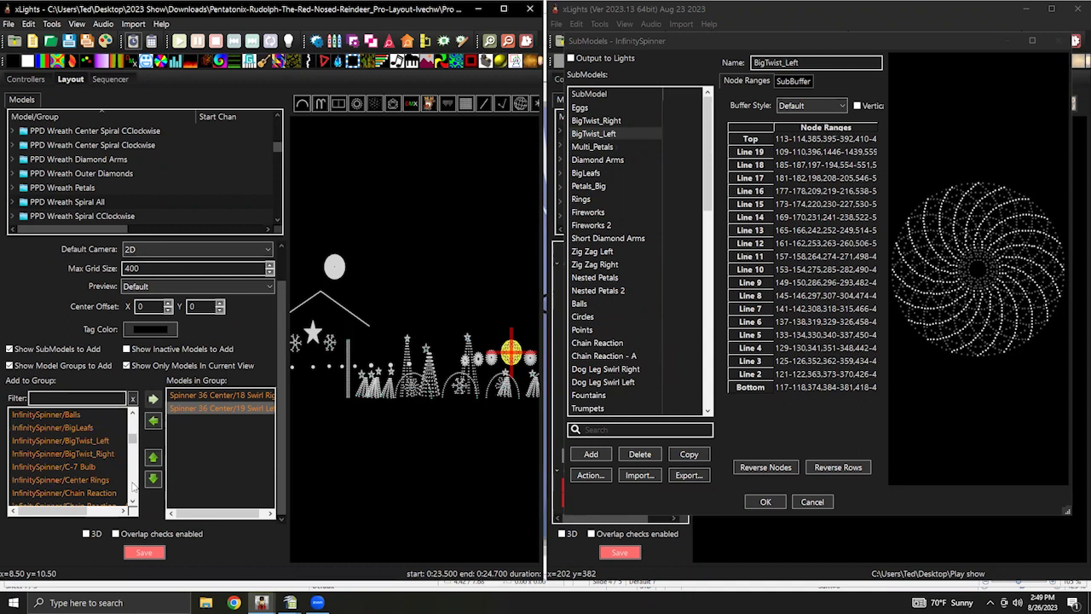
left_click(53, 439)
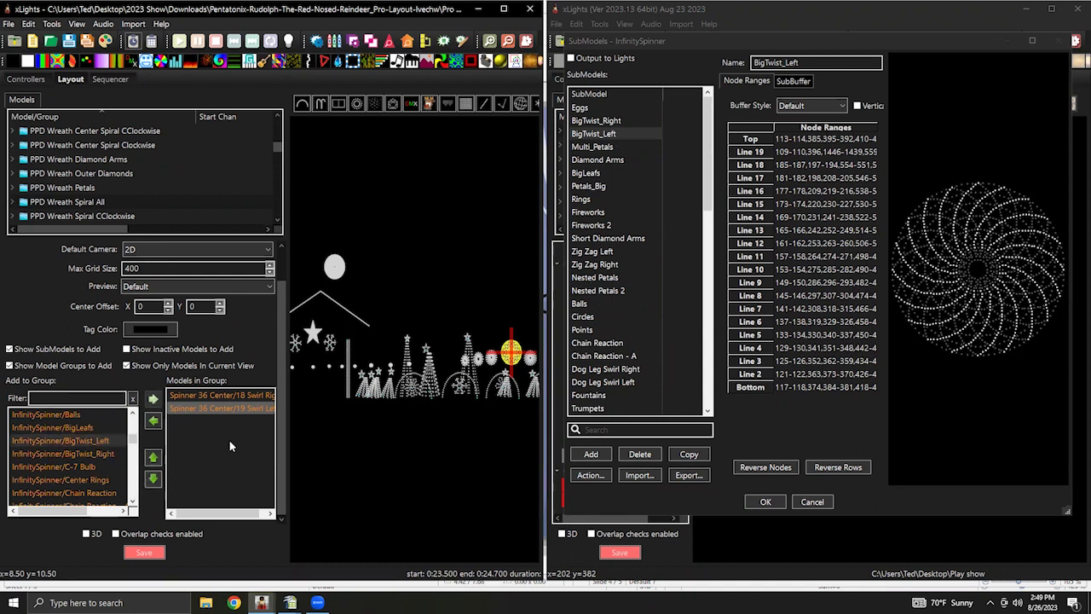
left_click(152, 398)
scroll(86, 480, "down", 2)
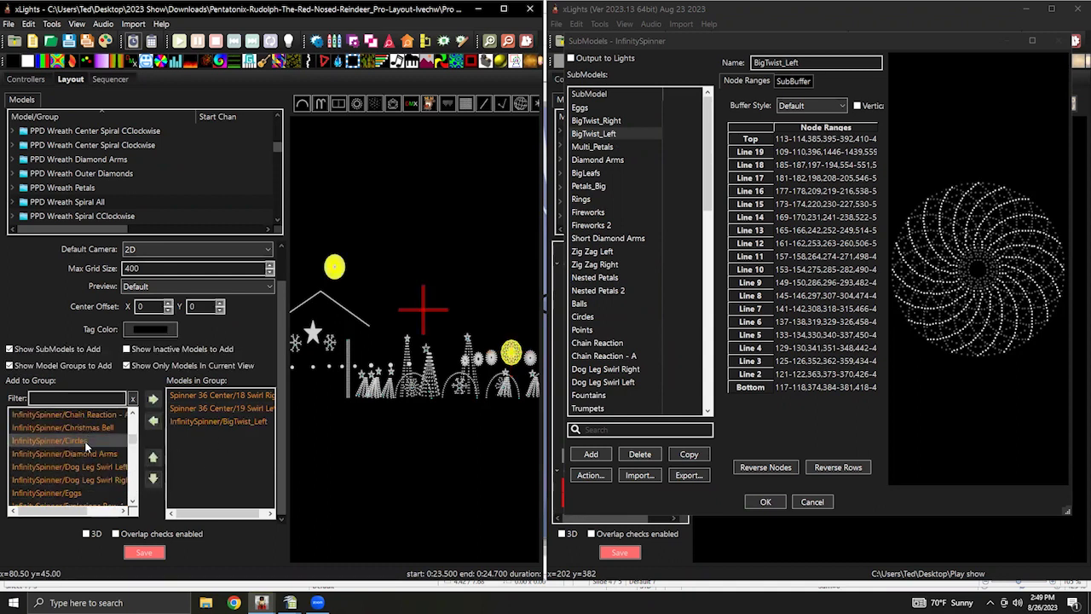
scroll(77, 458, "up", 3)
left_click(66, 440)
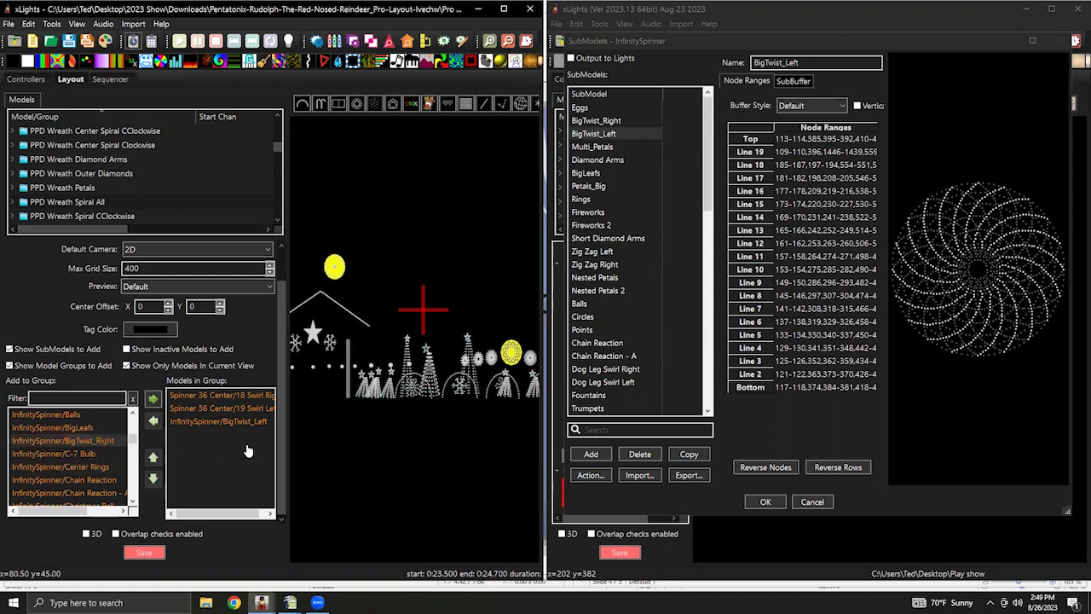
left_click(152, 398)
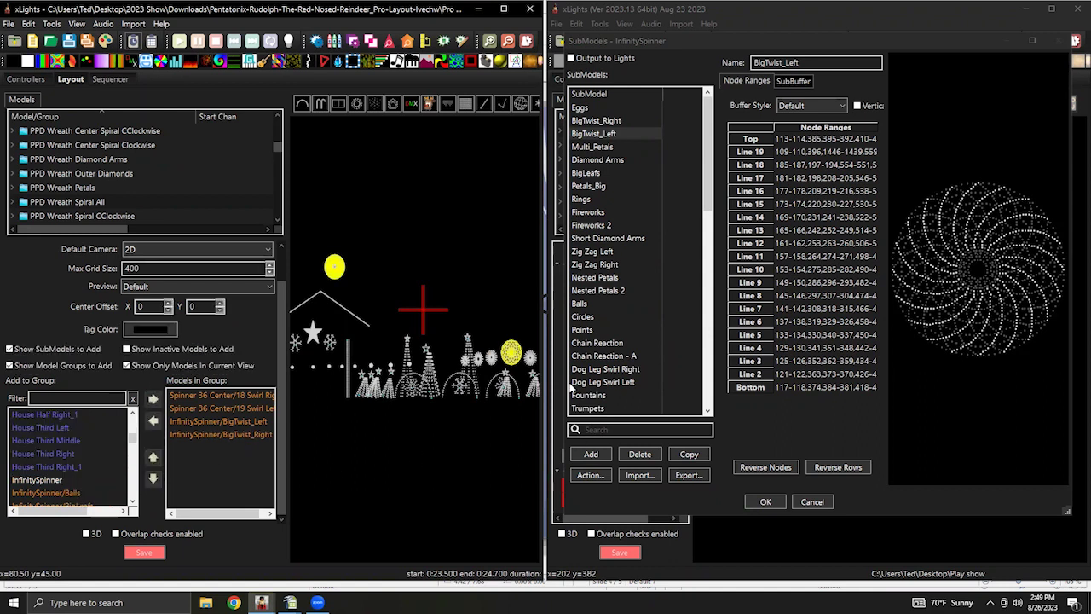
Add the InfinitySpinner's BigTwist_Left submodel to the PPD Wreath Spiral CClockwise group.
left_click(101, 216)
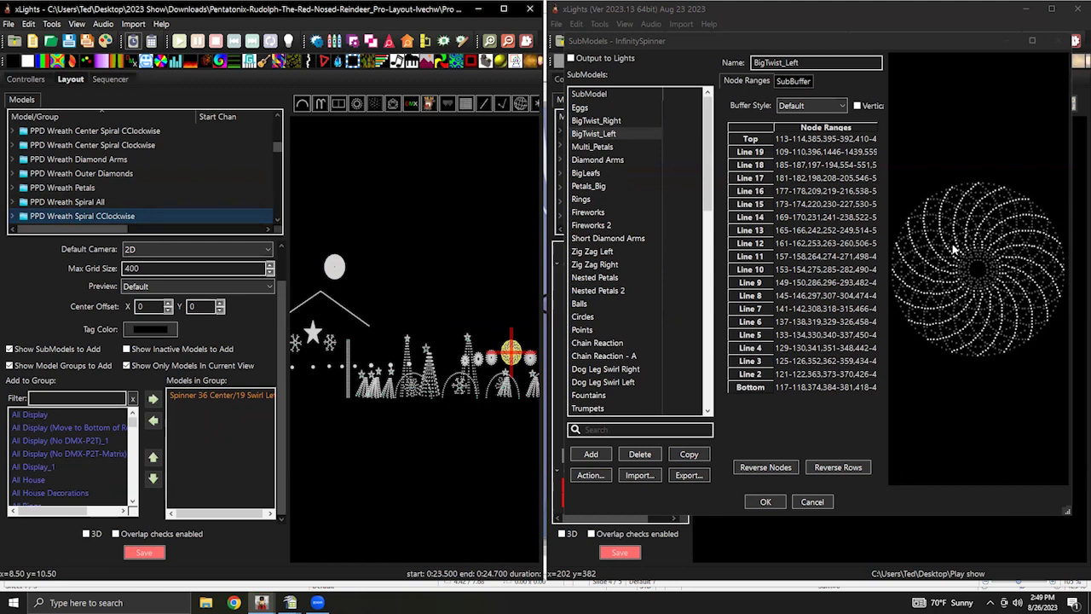
scroll(80, 466, "down", 10)
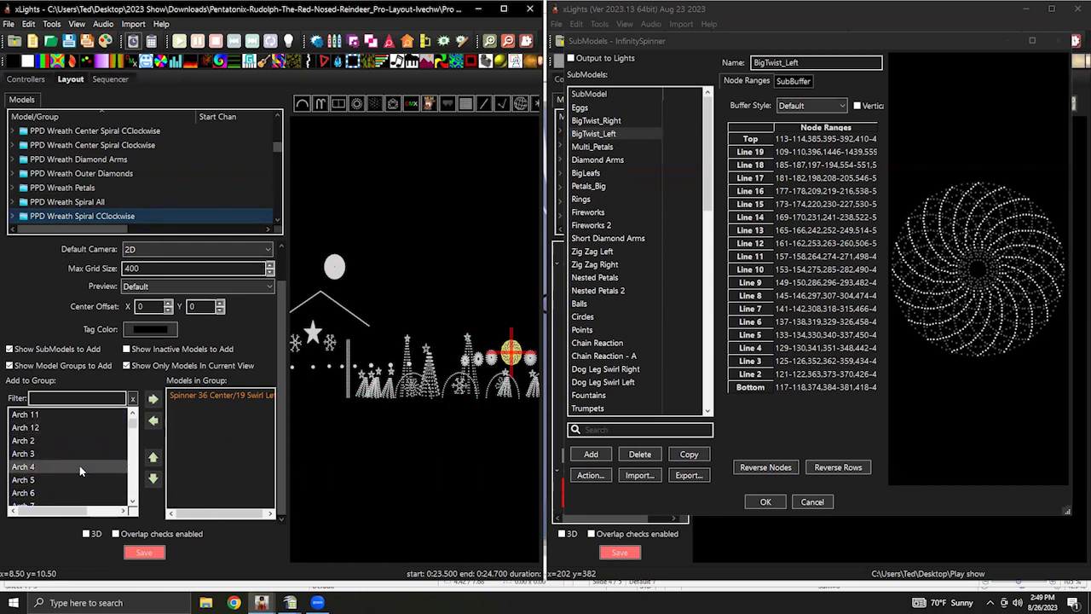
scroll(132, 436, "down", 15)
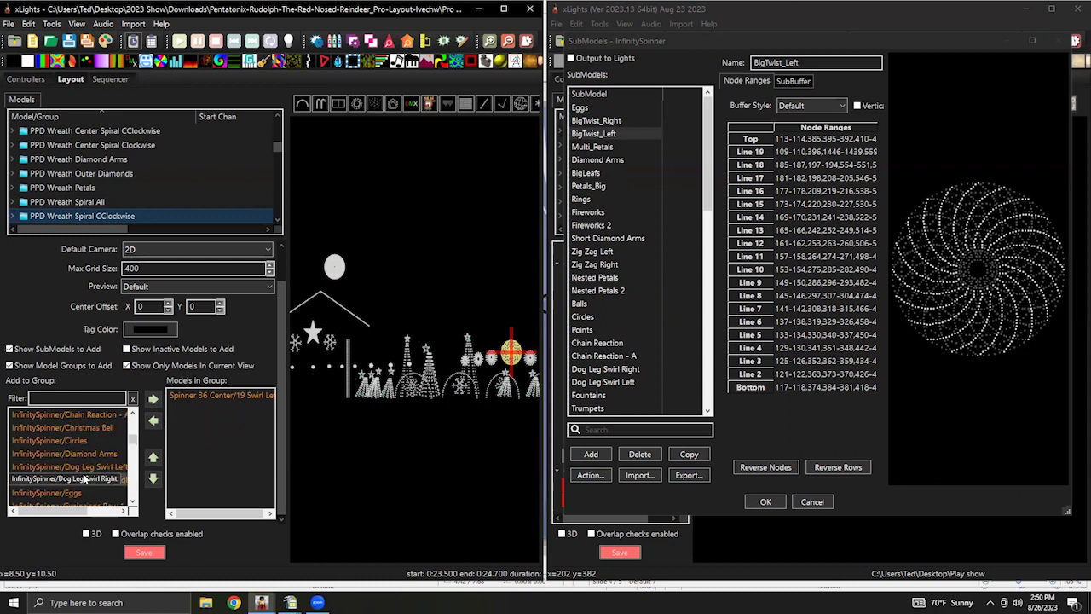
scroll(60, 443, "up", 3)
left_click_drag(46, 424, 227, 436)
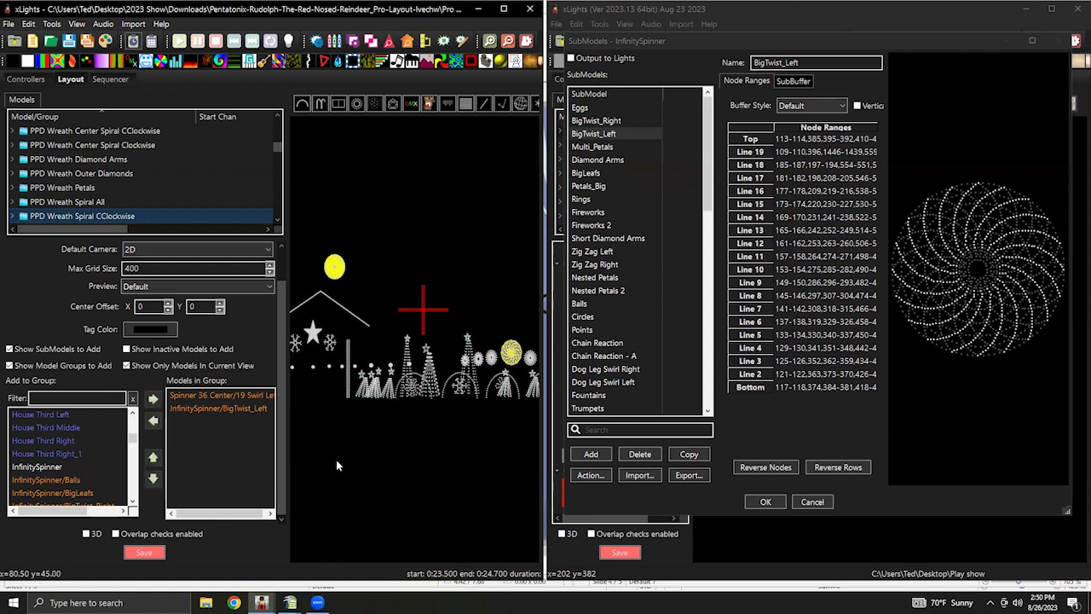
Add the InfinitySpinner's BigTwist_Right submodel to the PPD Wreath Spiral Clockwise group.
left_click(278, 223)
left_click(278, 224)
left_click(278, 223)
left_click(278, 223)
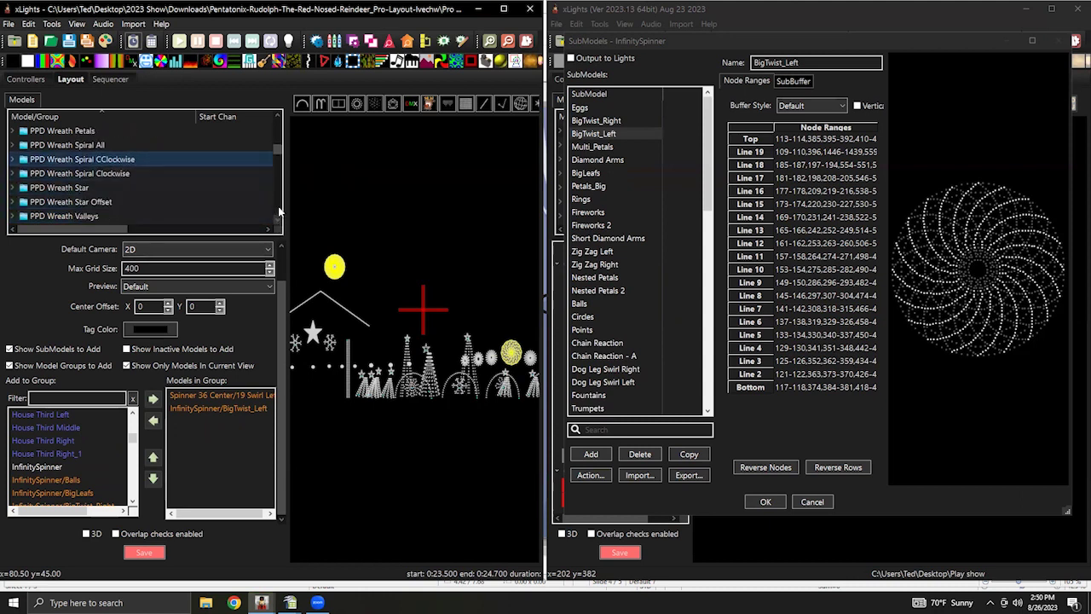
left_click(131, 172)
left_click_drag(132, 424, 133, 442)
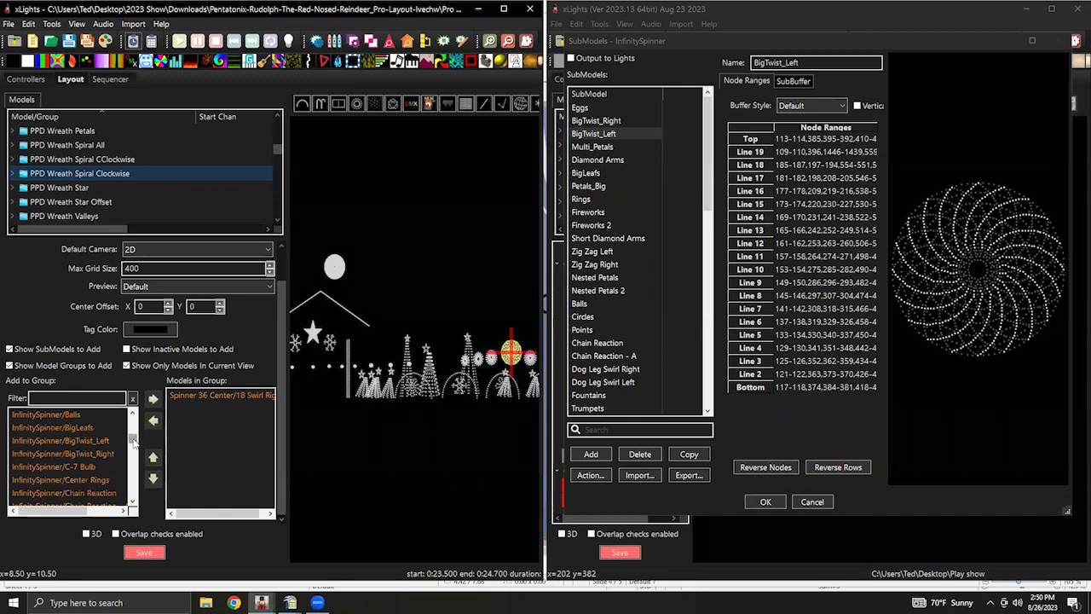
left_click(77, 453)
left_click_drag(234, 424, 233, 416)
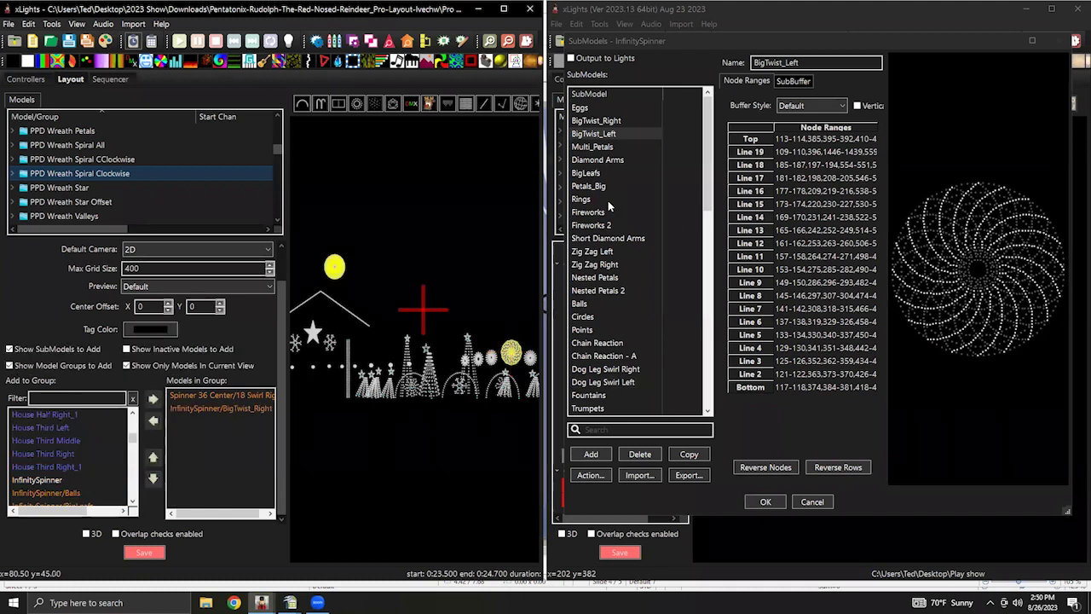
Examine the PPD Wreath Star group's pattern on the large center spinner in the layout preview.
left_click(79, 189)
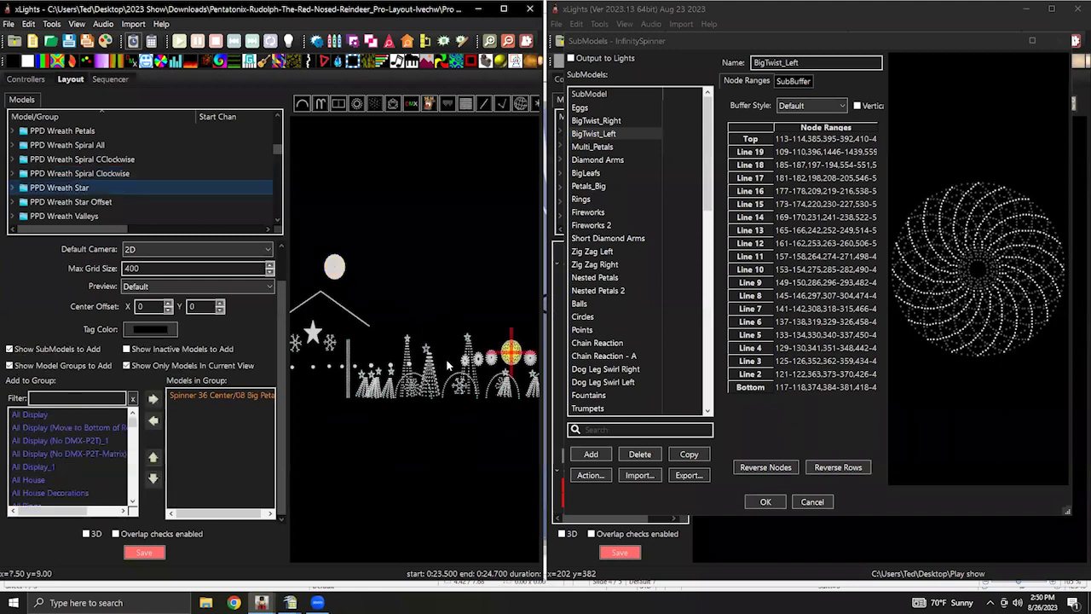
scroll(507, 386, "up", 6)
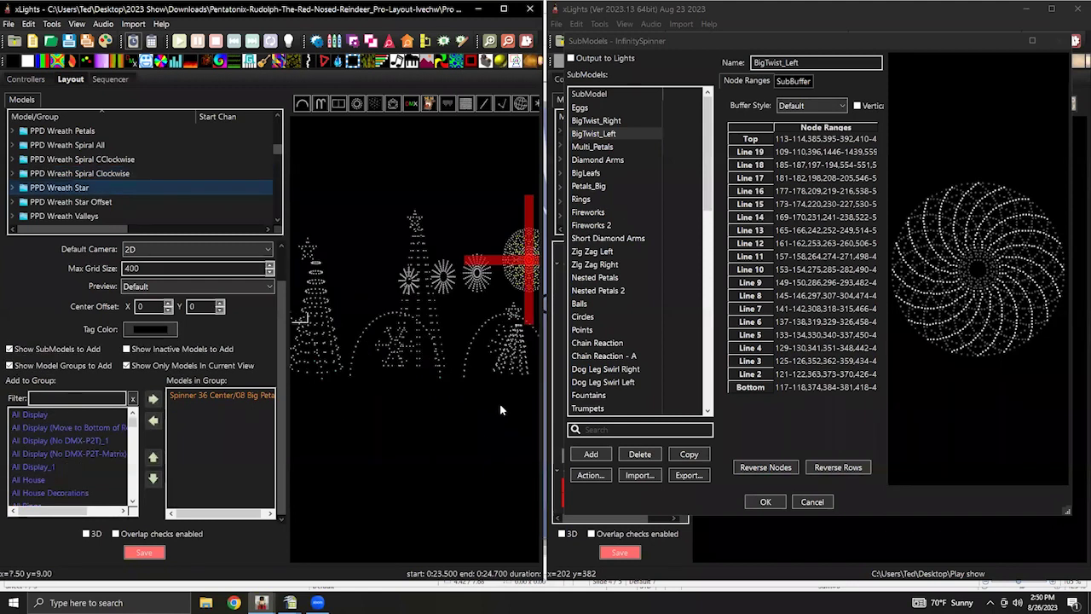
scroll(428, 410, "up", 4)
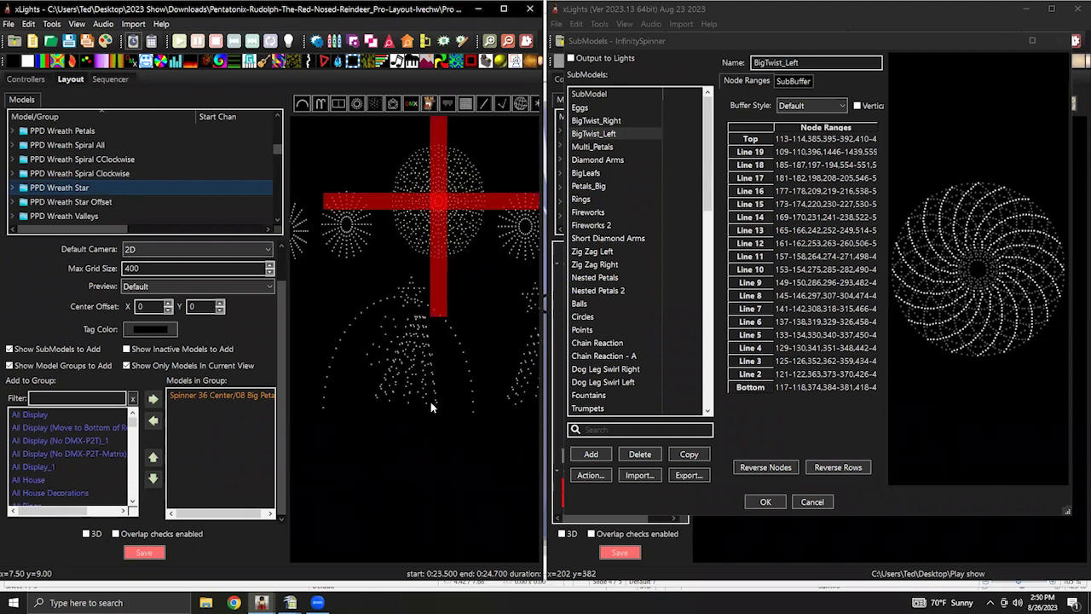
left_click_drag(445, 399, 445, 375)
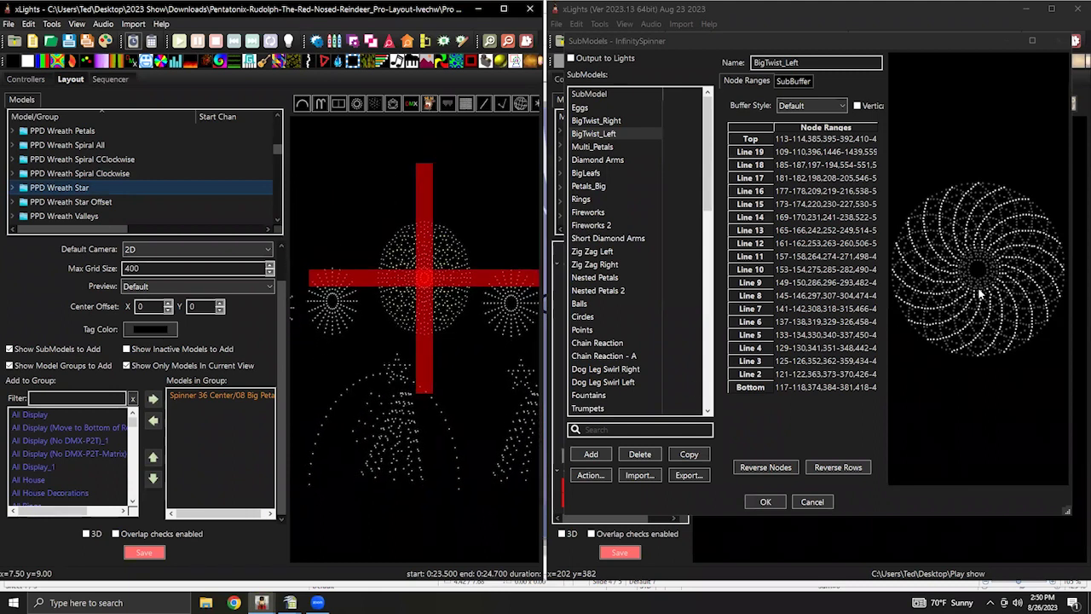
Preview the InfinitySpinner's Chain Reaction, Center Rings and Inner Diamonds submodels as matches for the star pattern.
left_click(597, 342)
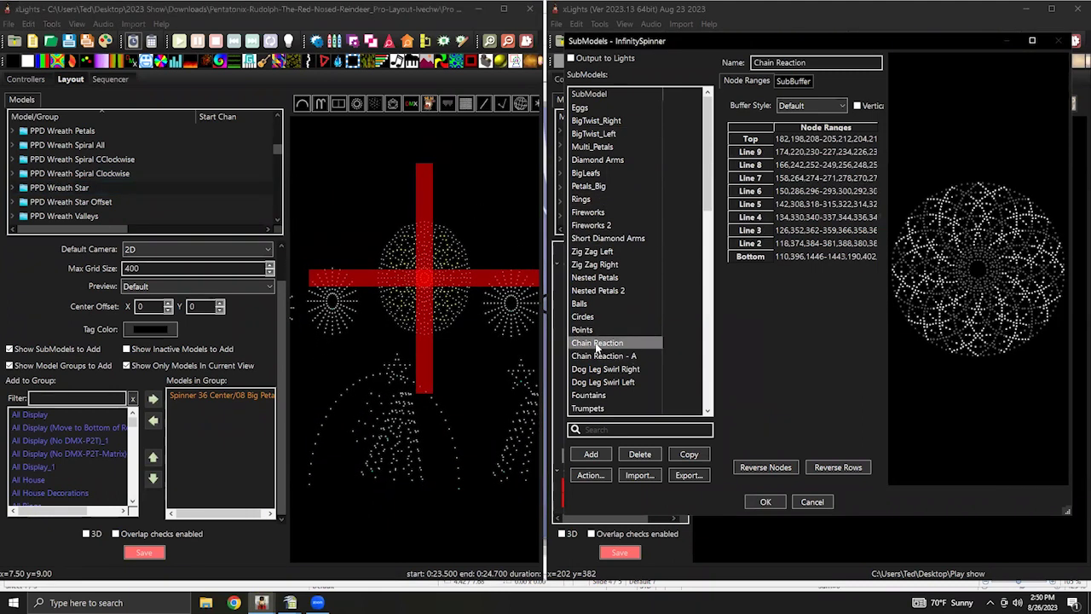
scroll(602, 344, "down", 5)
scroll(601, 345, "down", 5)
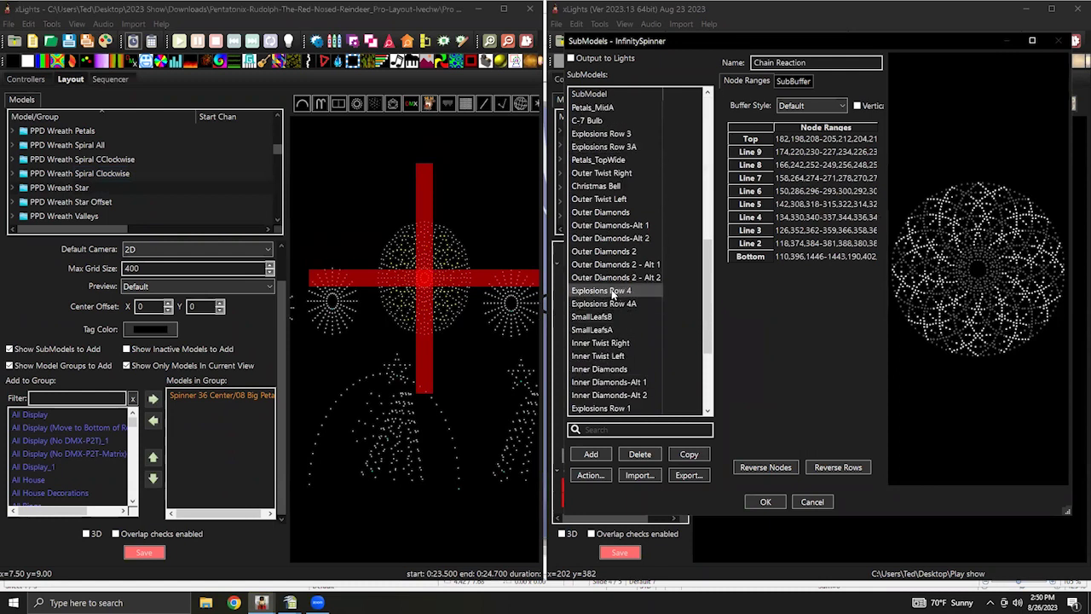
scroll(601, 324, "down", 5)
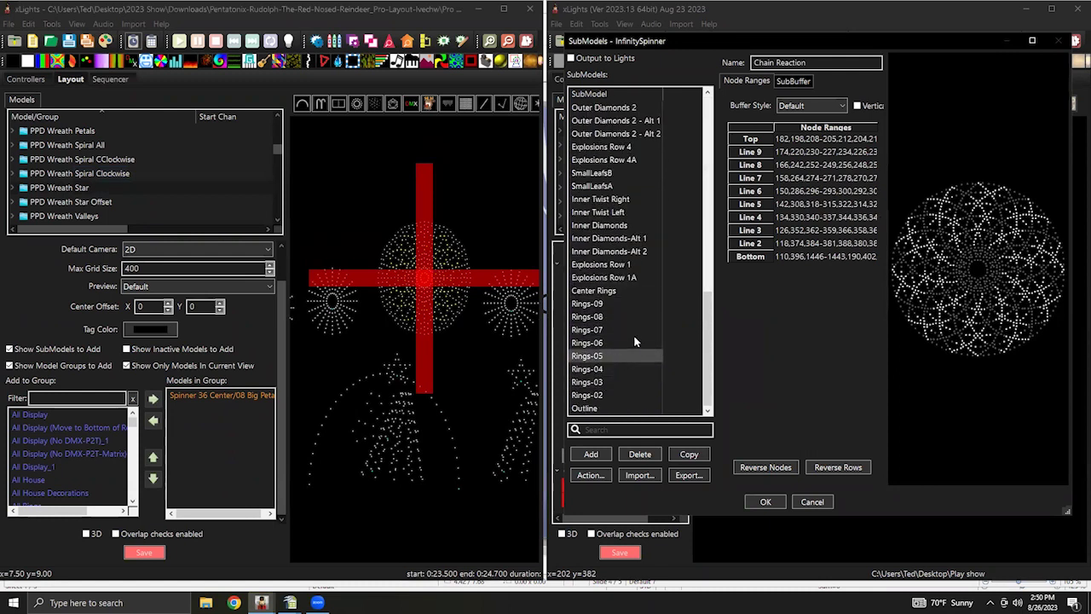
left_click(607, 290)
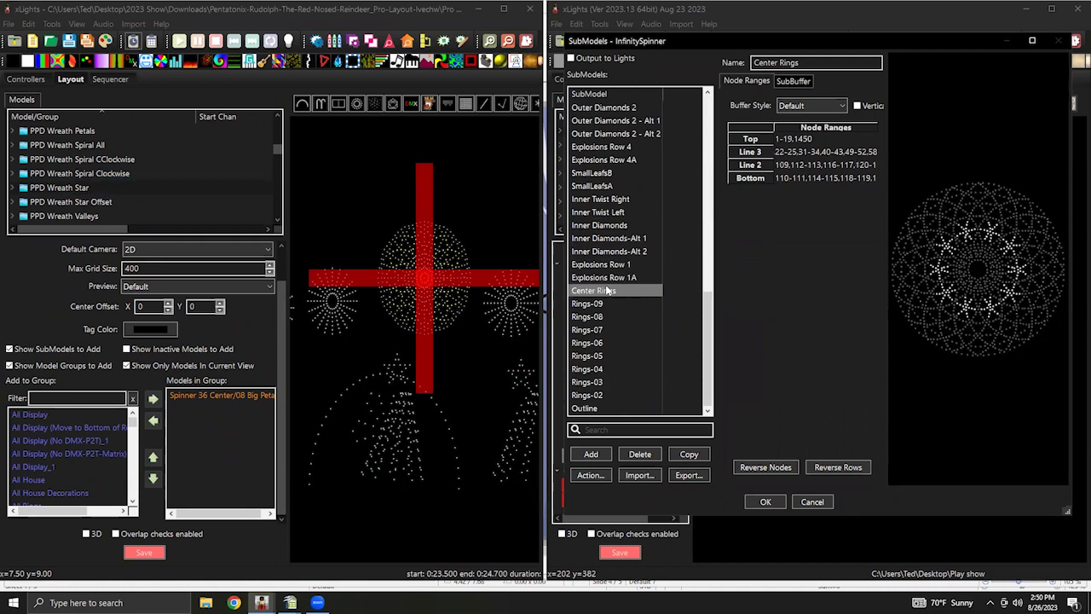
key("Up")
key("Up")
key("Up")
key("Up")
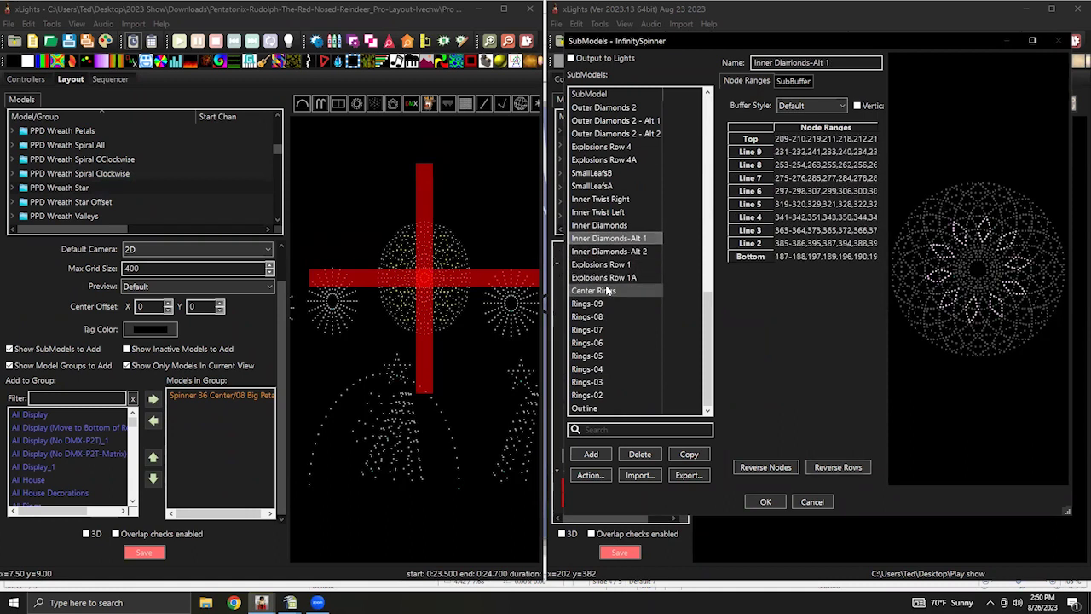
key("Up")
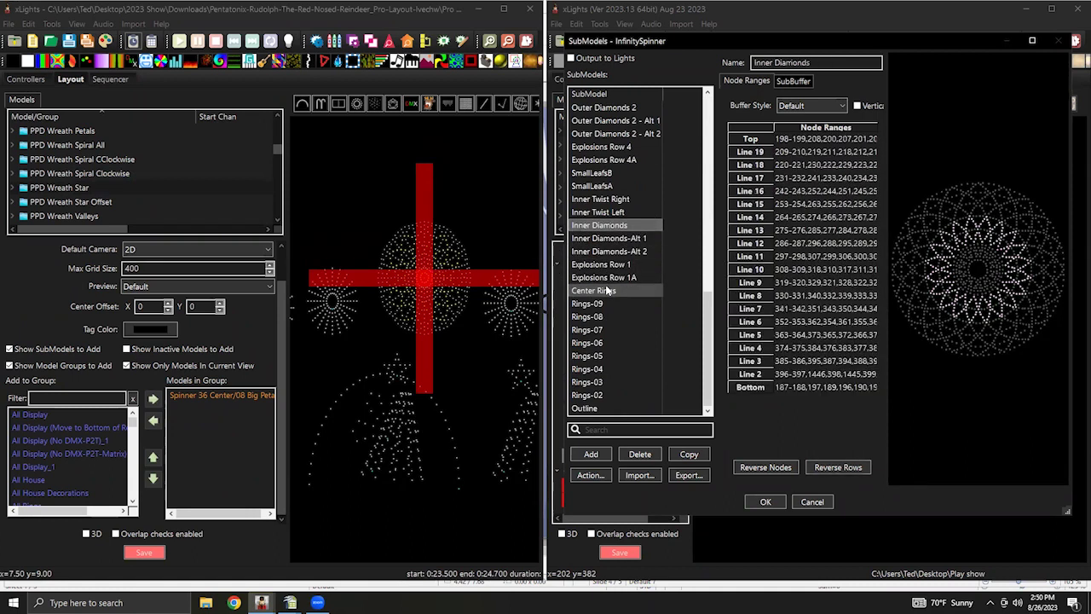
Preview the InfinitySpinner submodels up to Outer Diamonds 2 and compare them with the Inner Diamonds alternates.
key("Up")
key("Up")
key("Up")
key("Up")
key("Up")
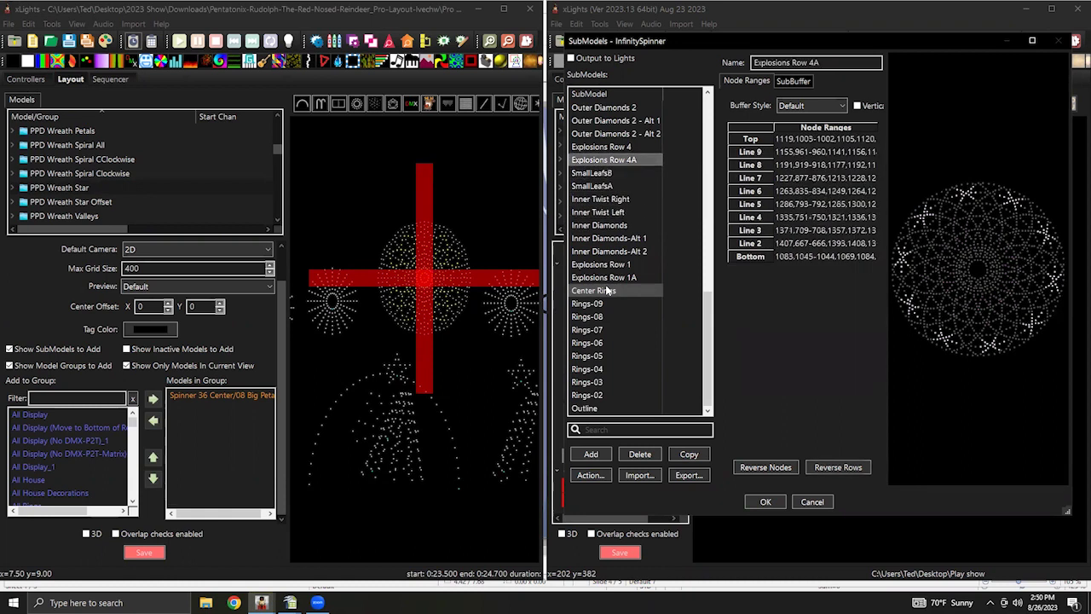
key("Up")
key("Up")
key("Up")
key("Up")
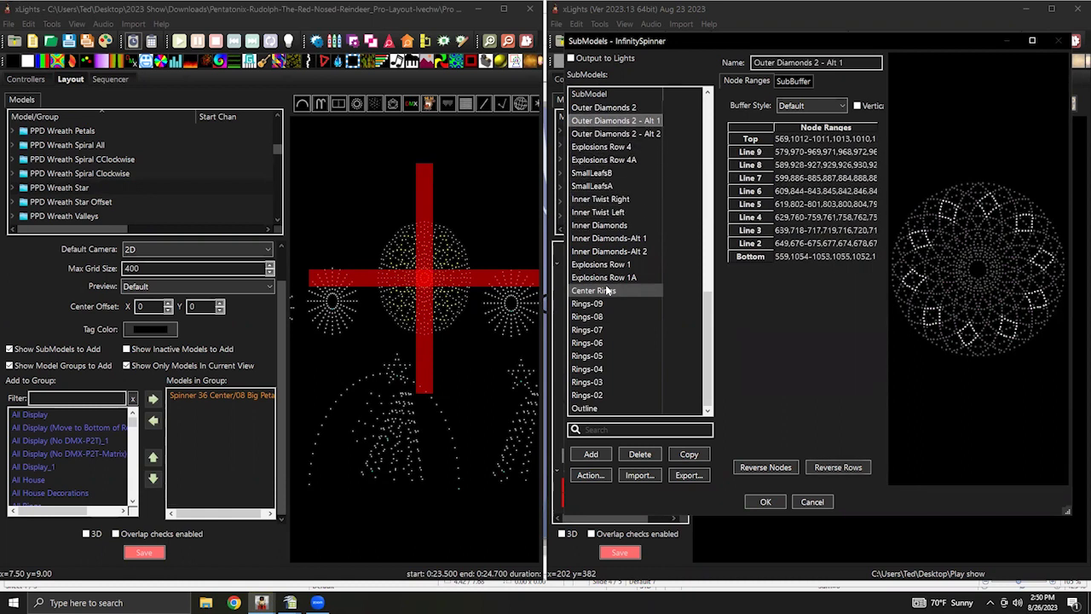
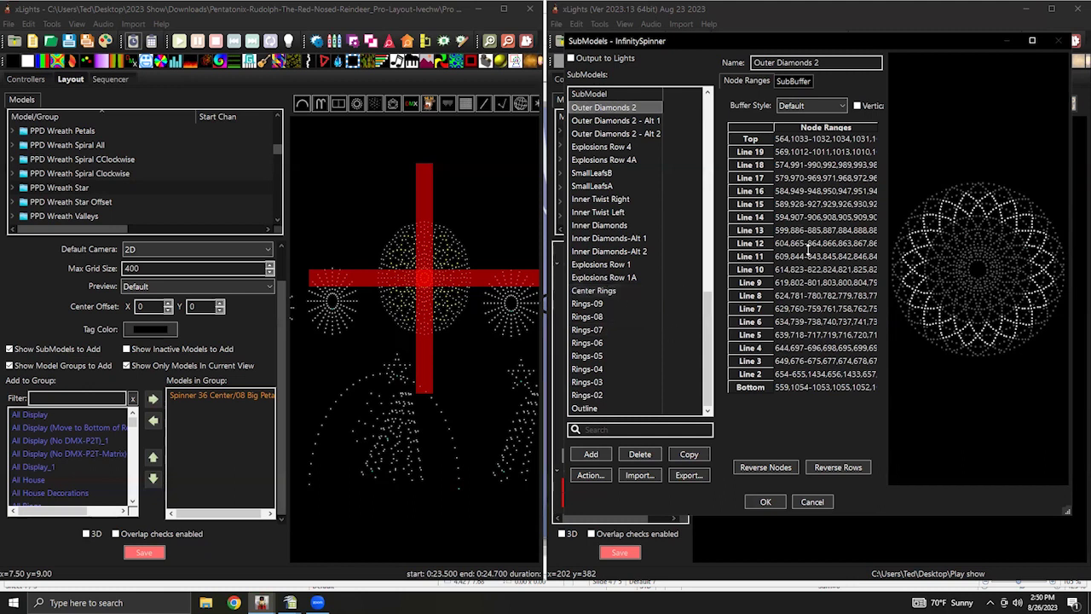
left_click(605, 239)
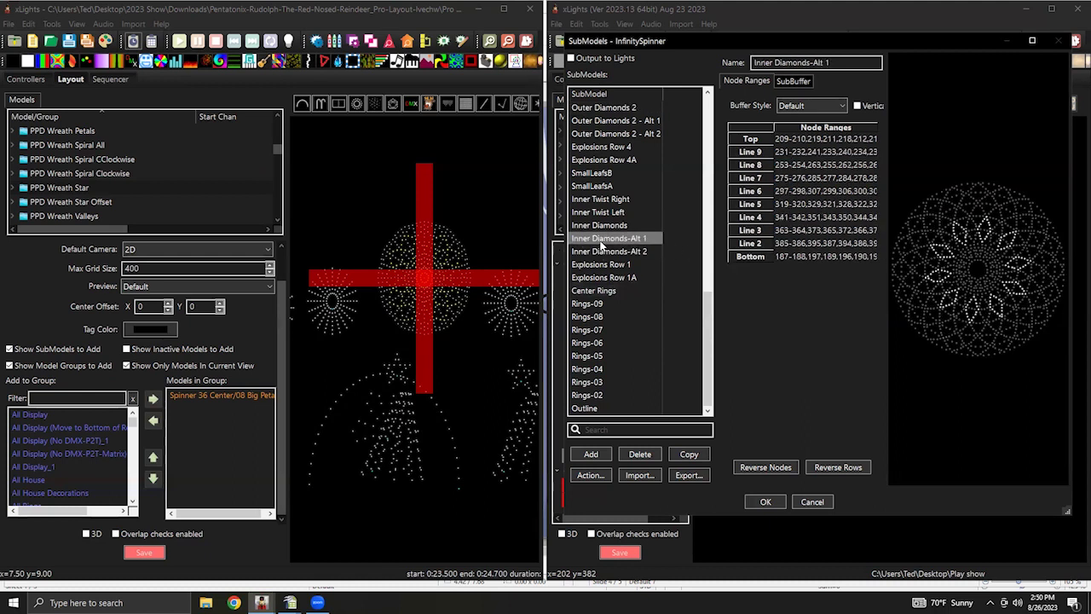
left_click(602, 252)
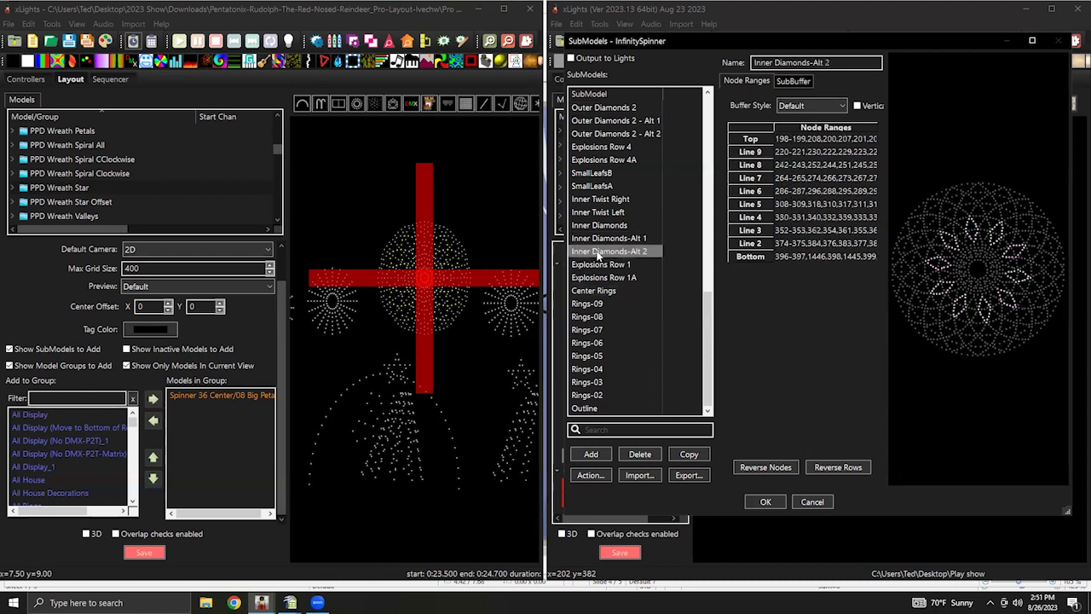
left_click(591, 108)
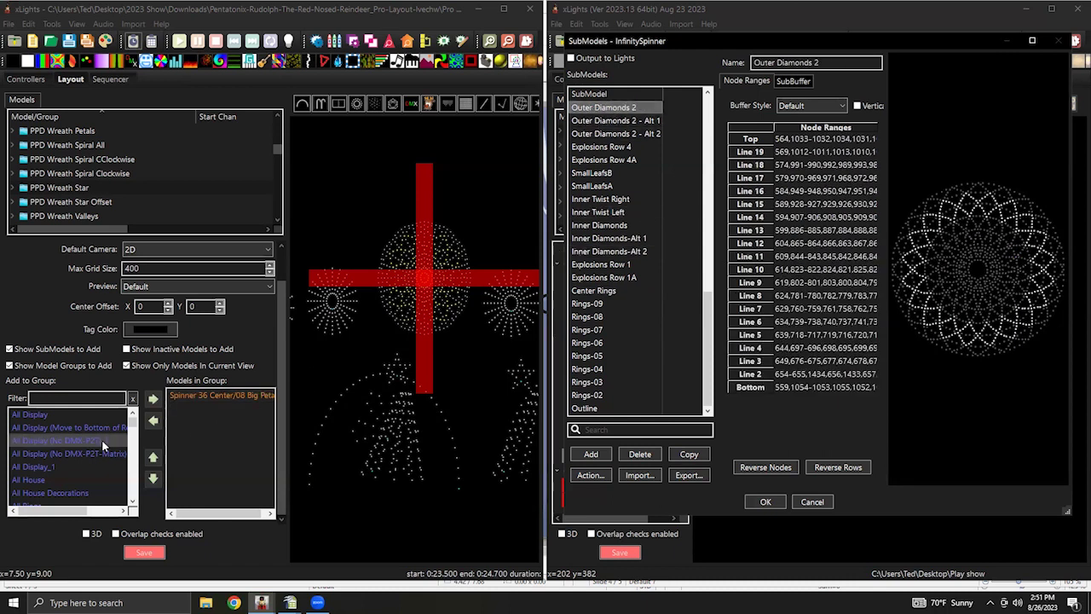
Add the InfinitySpinner's Outer Diamonds 2 submodel to the PPD Wreath Star group.
left_click_drag(130, 422, 143, 449)
scroll(82, 455, "up", 2)
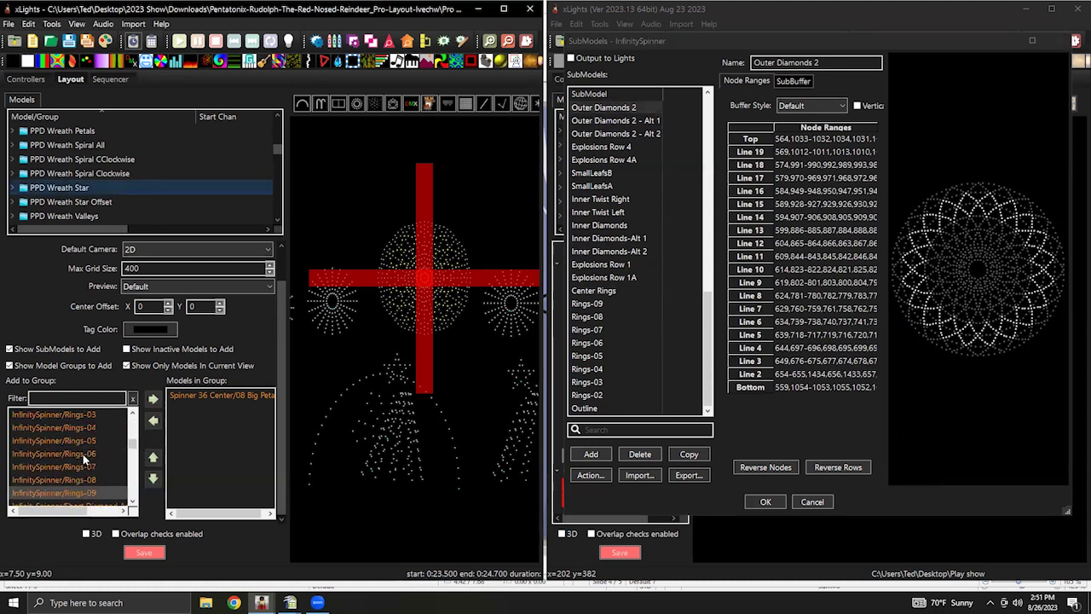
scroll(84, 453, "up", 3)
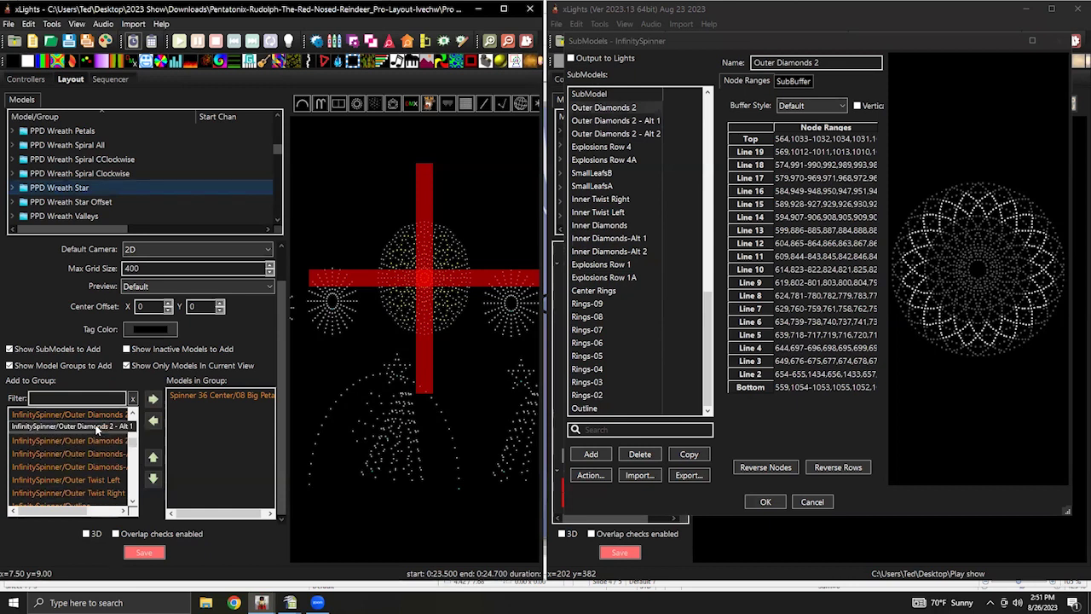
left_click(100, 415)
left_click(153, 399)
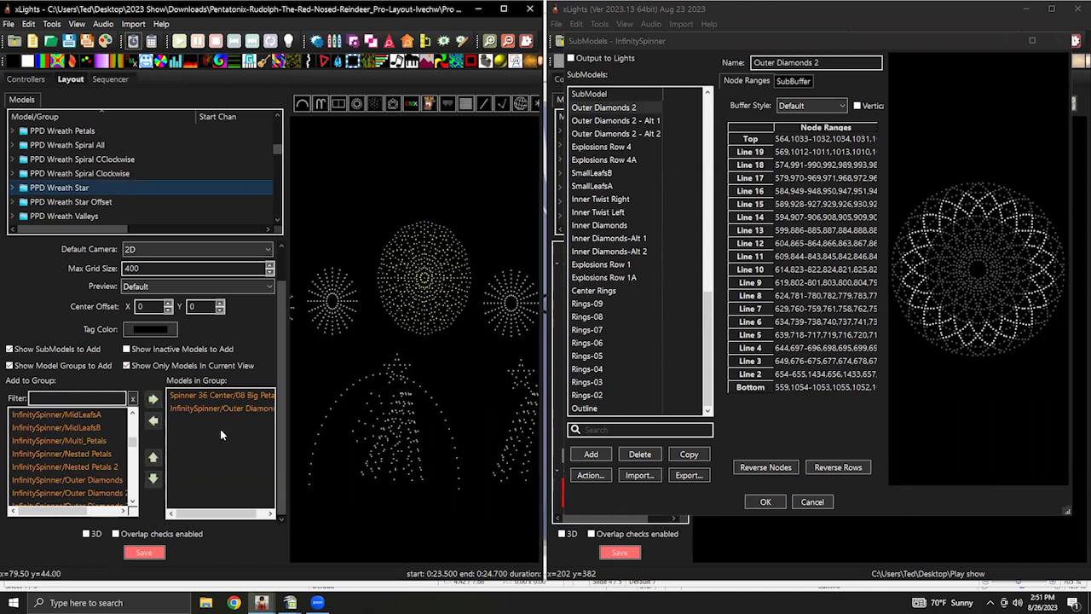
Add the InfinitySpinner's Inner Diamonds submodel to the PPD Wreath Star group and preview its pattern.
scroll(90, 462, "up", 3)
left_click(83, 454)
left_click(152, 398)
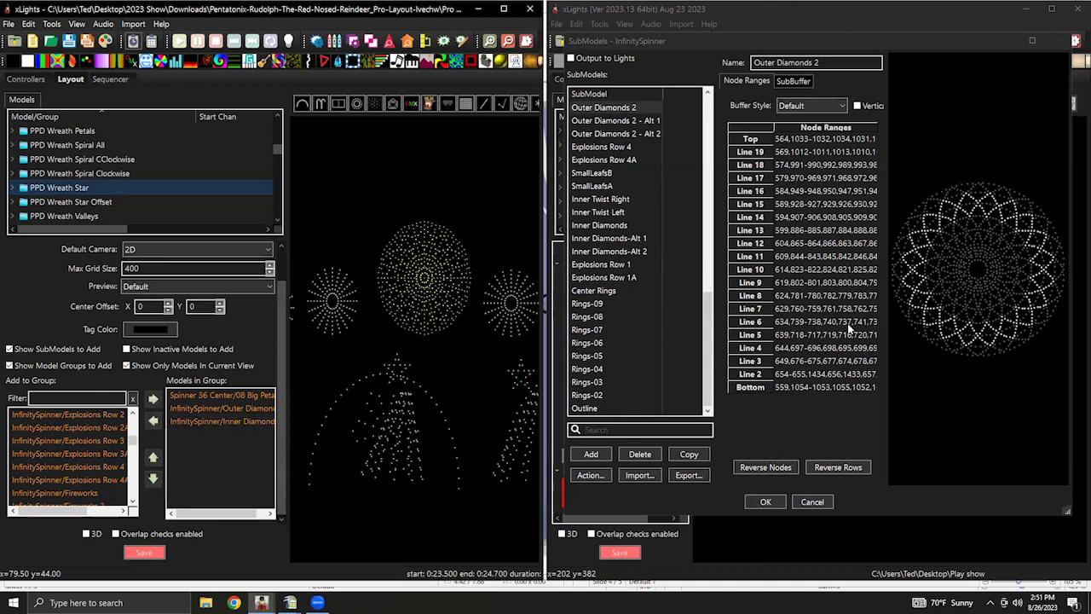
left_click(610, 227)
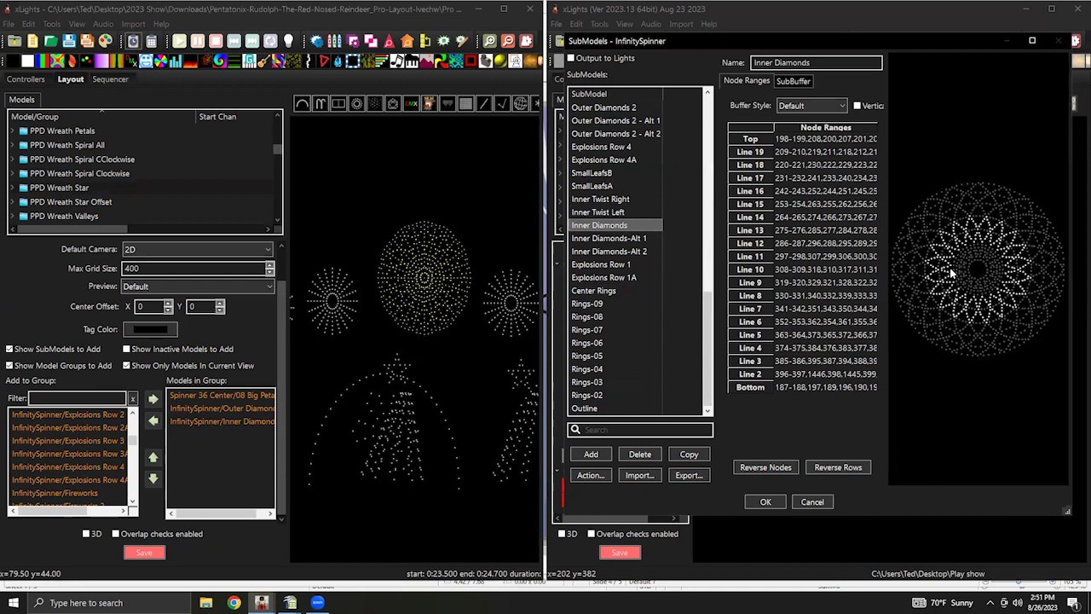
Add the InfinitySpinner's Center Rings submodel to the PPD Wreath Star group.
left_click(134, 438)
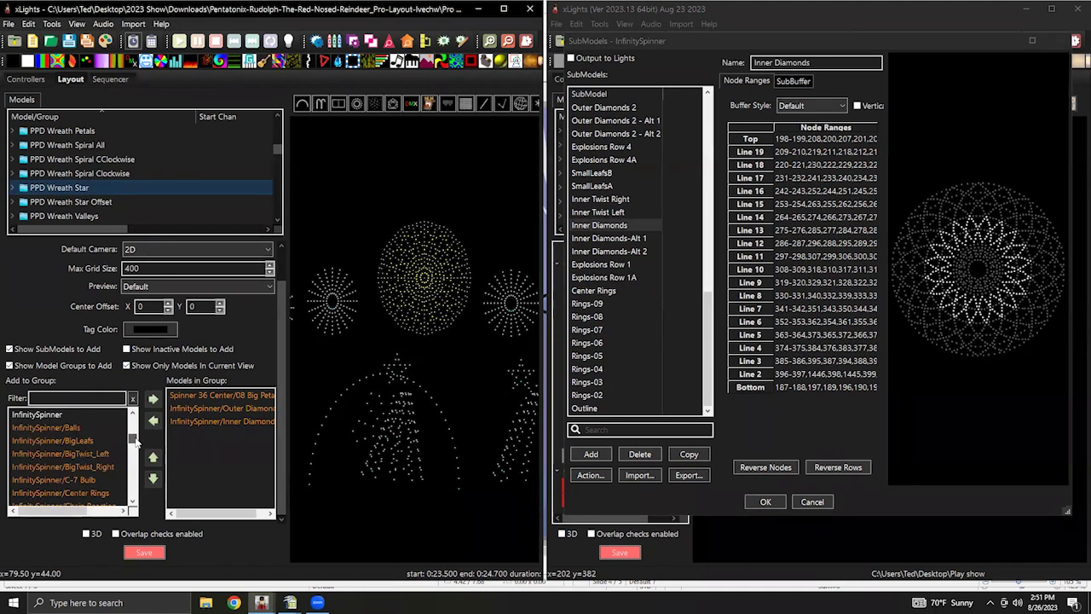
scroll(136, 437, "down", 1)
left_click(59, 454)
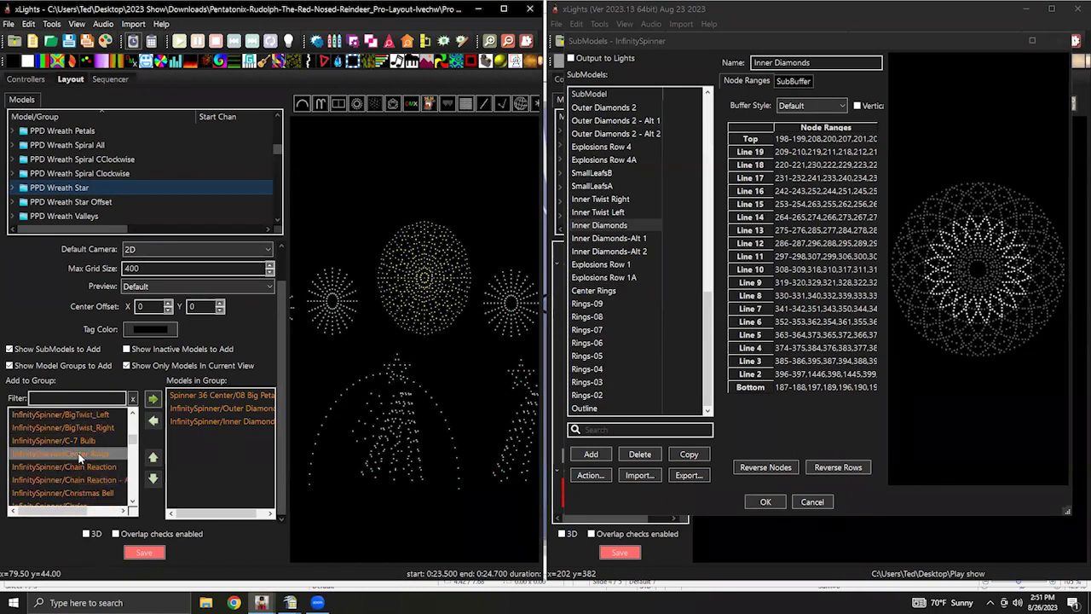
left_click(152, 399)
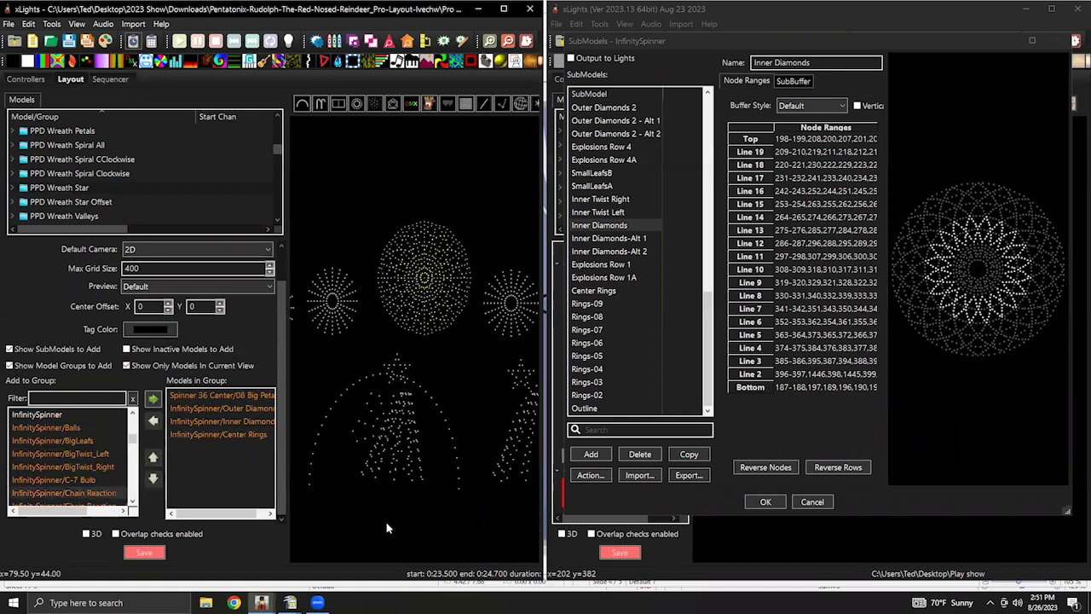
Move the InfinitySpinner prop in the layout to just above the large center spinner and deselect it.
scroll(373, 349, "down", 6)
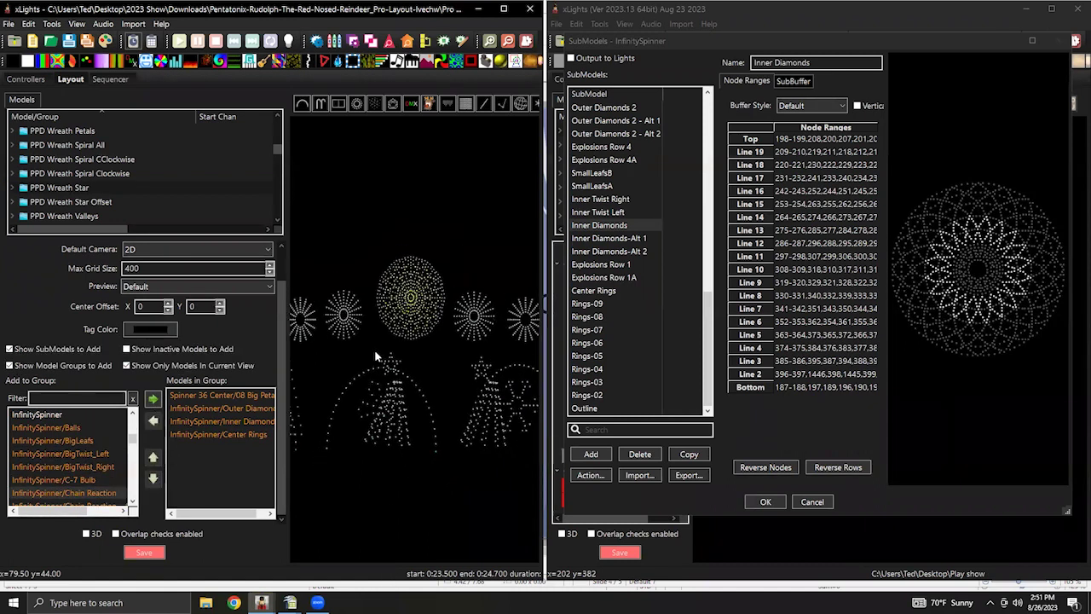
scroll(417, 355, "up", 6)
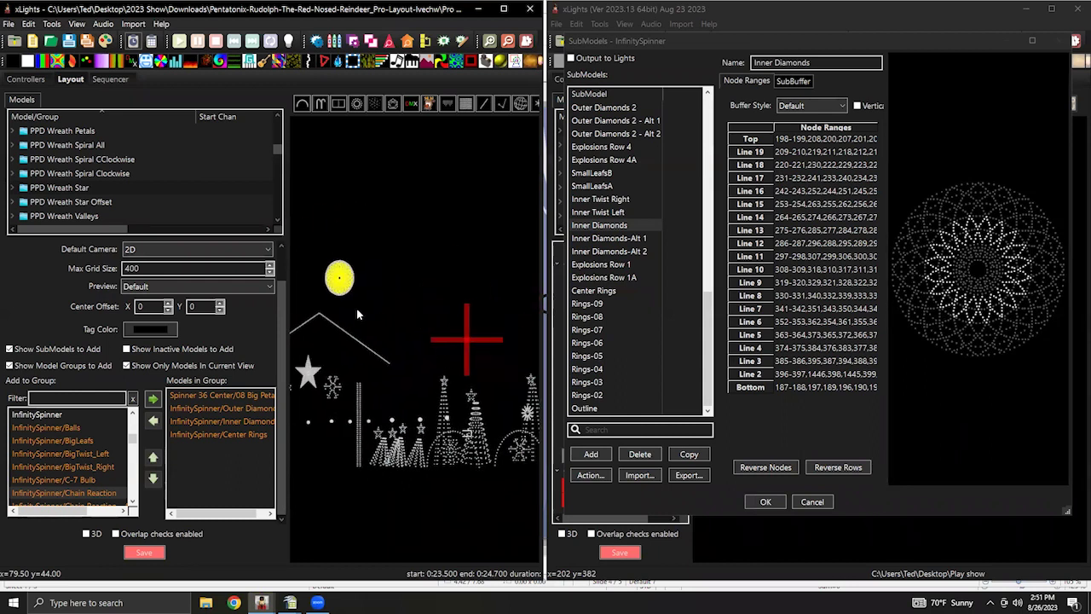
left_click_drag(339, 281, 518, 304)
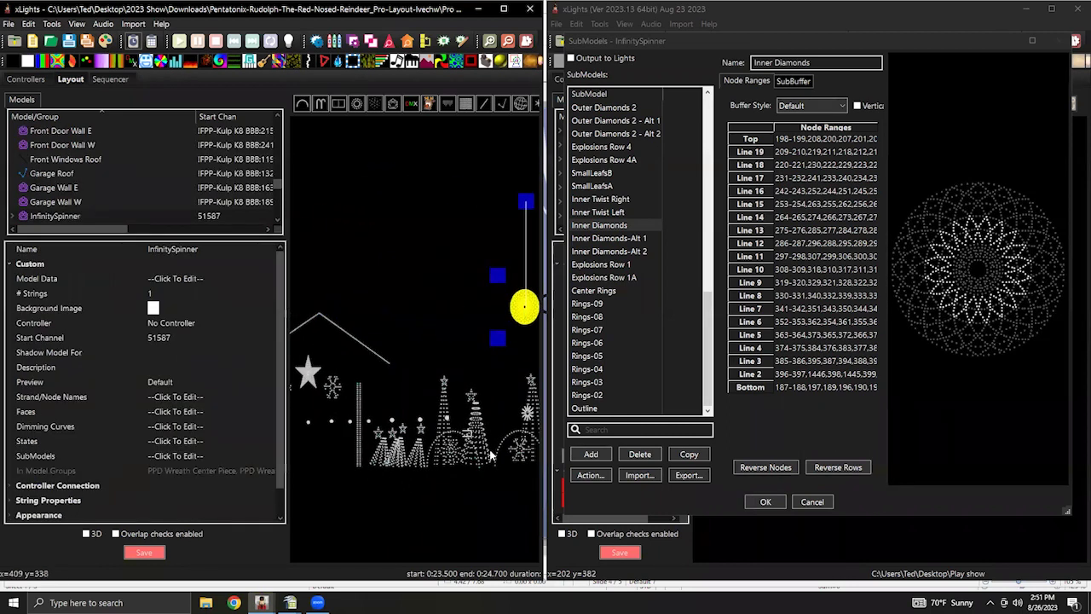
left_click_drag(334, 288, 472, 375)
scroll(422, 408, "up", 2)
left_click_drag(424, 313, 403, 301)
left_click_drag(455, 367, 411, 315)
left_click_drag(444, 351, 455, 361)
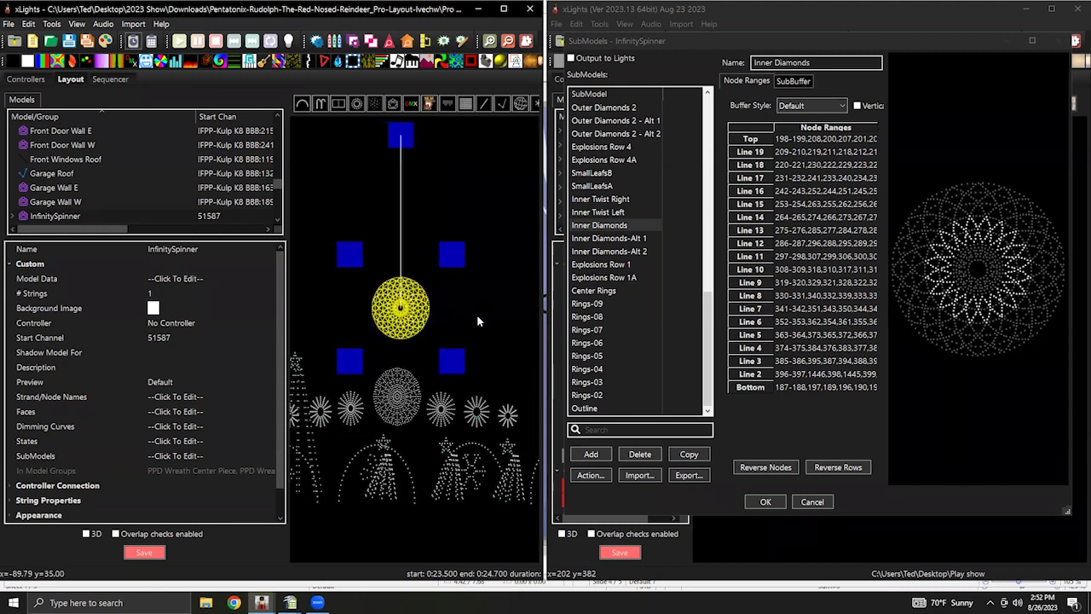
left_click(506, 313)
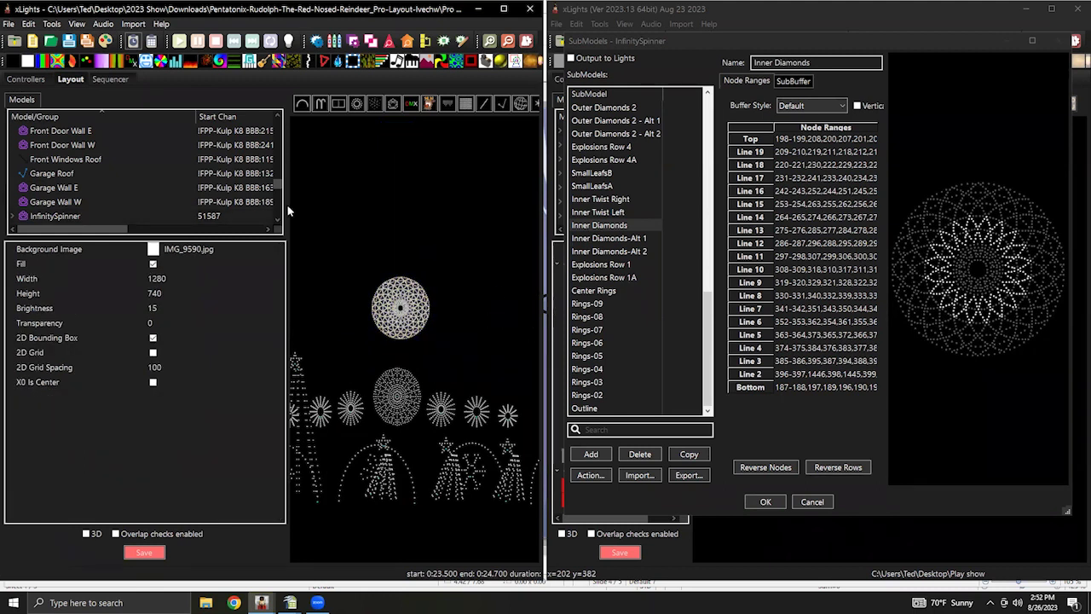
Compare the members and highlighted patterns of the PPD Wreath Star and PPD Wreath Star Offset groups.
scroll(130, 204, "up", 15)
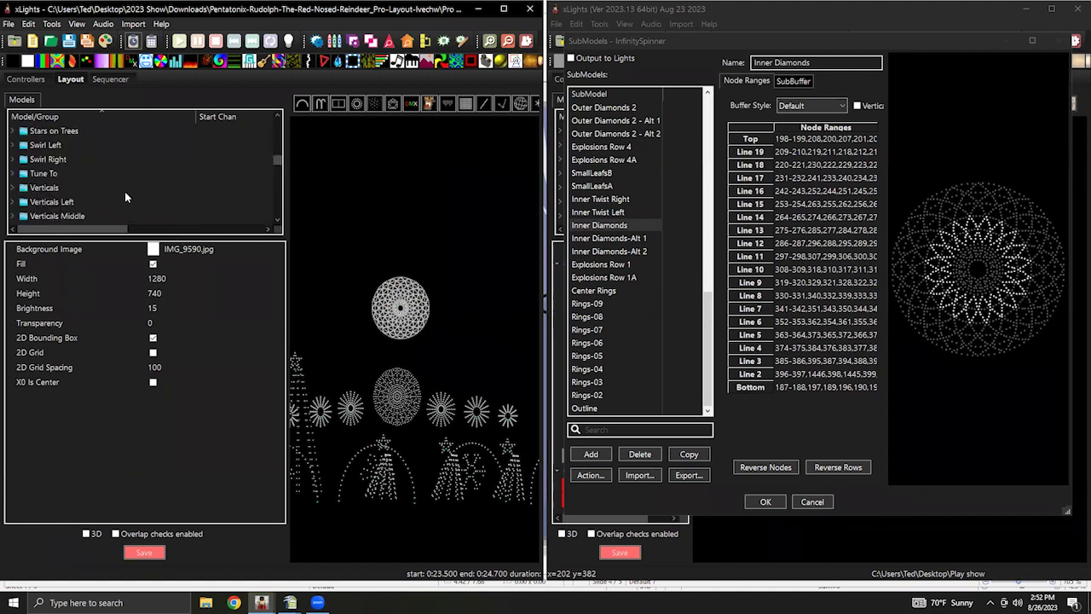
scroll(126, 197, "up", 5)
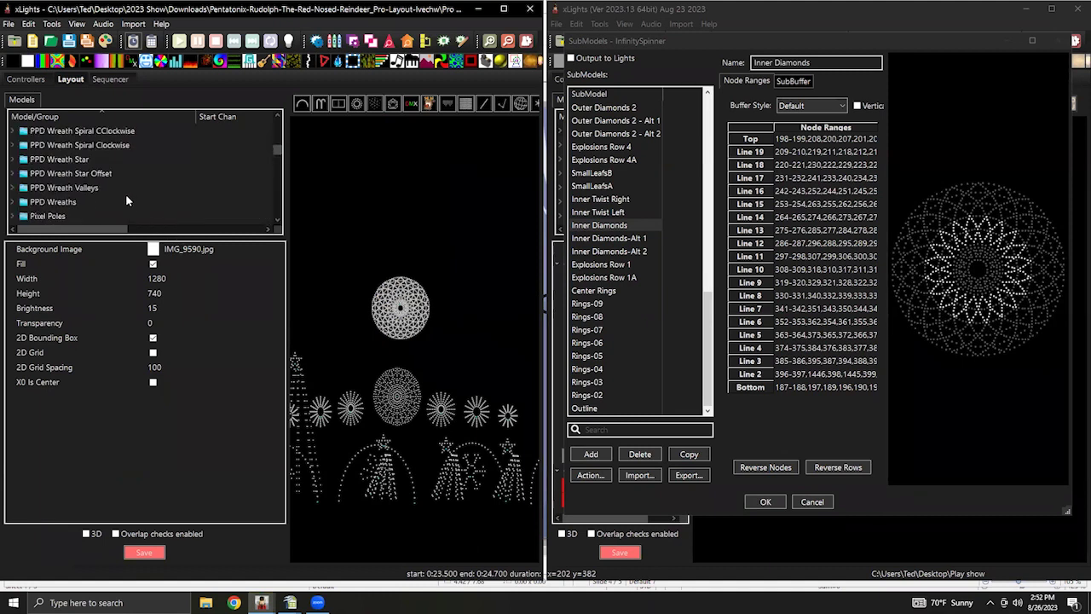
left_click(68, 161)
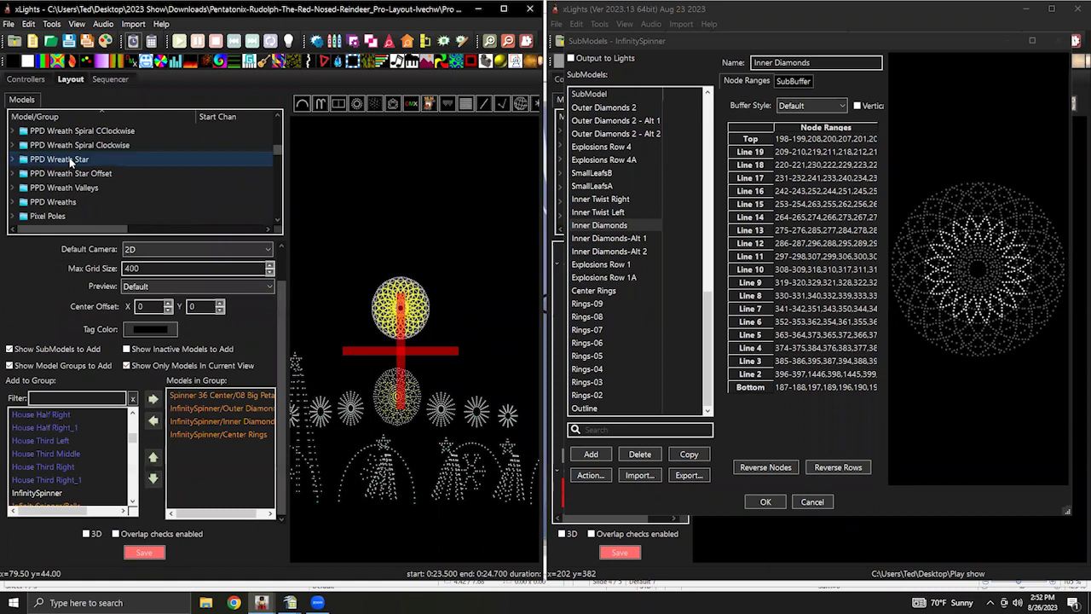
left_click(73, 173)
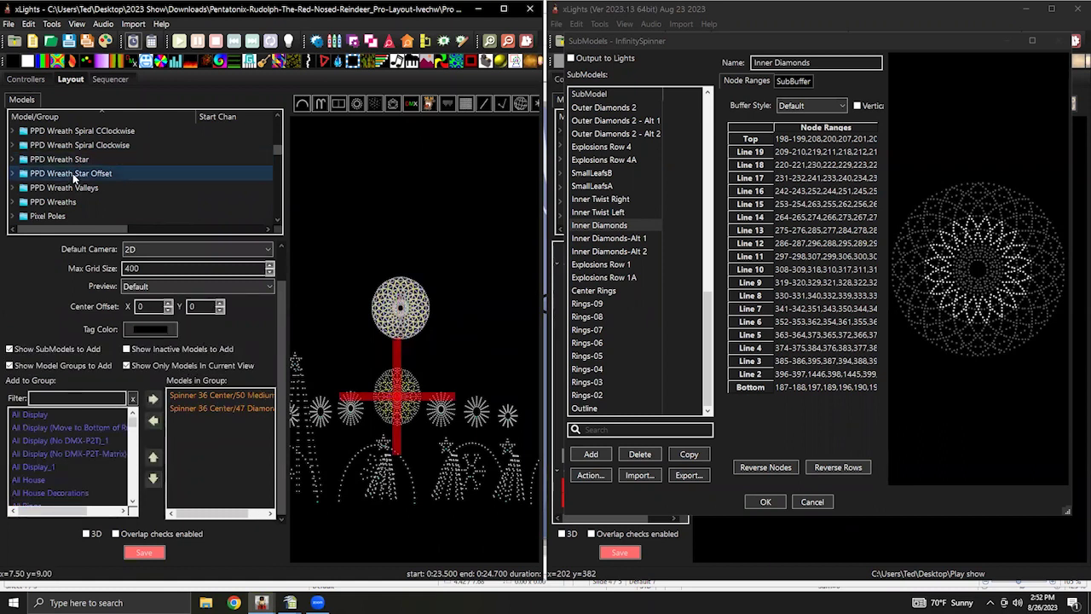
left_click(78, 161)
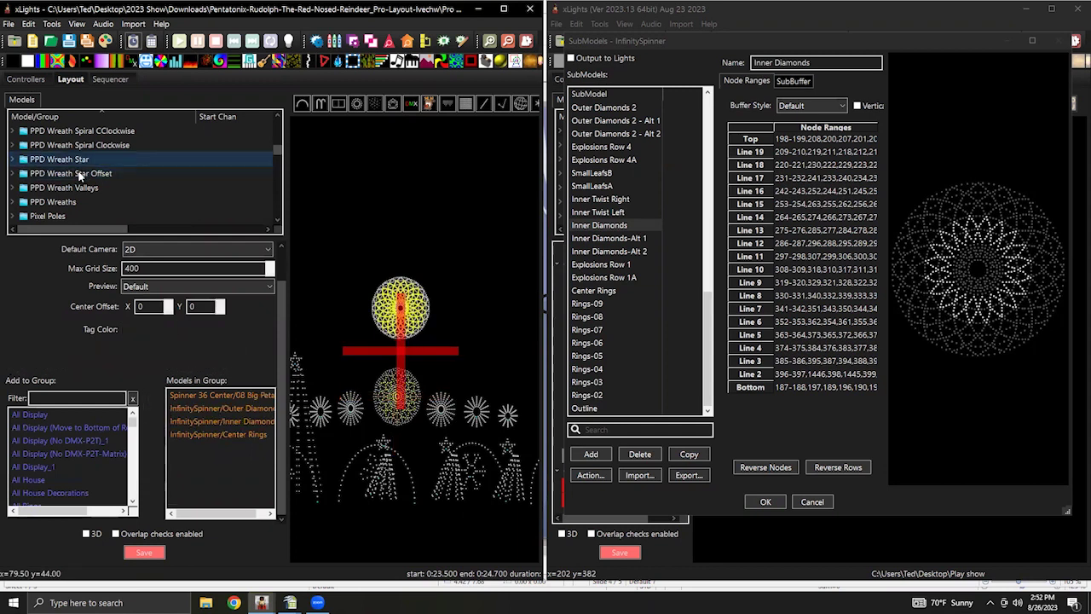
left_click(79, 174)
left_click(79, 160)
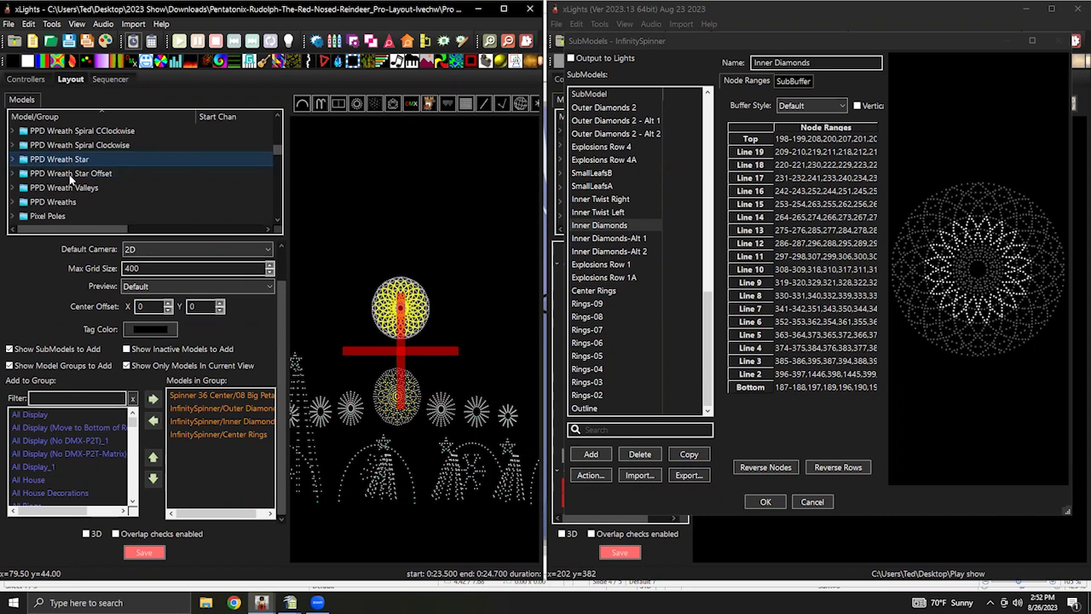
Select the PPD Wreath Star Offset group and preview the InfinitySpinner's Inner Diamonds-Alt and Outer Diamonds 2 - Alt submodels as matches.
left_click(71, 174)
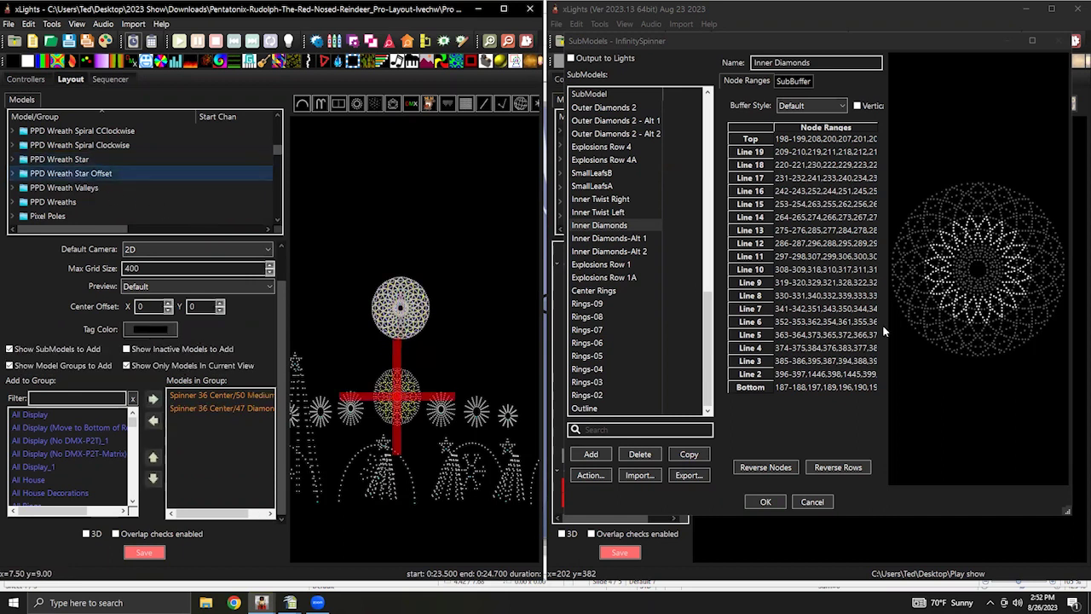
left_click(602, 241)
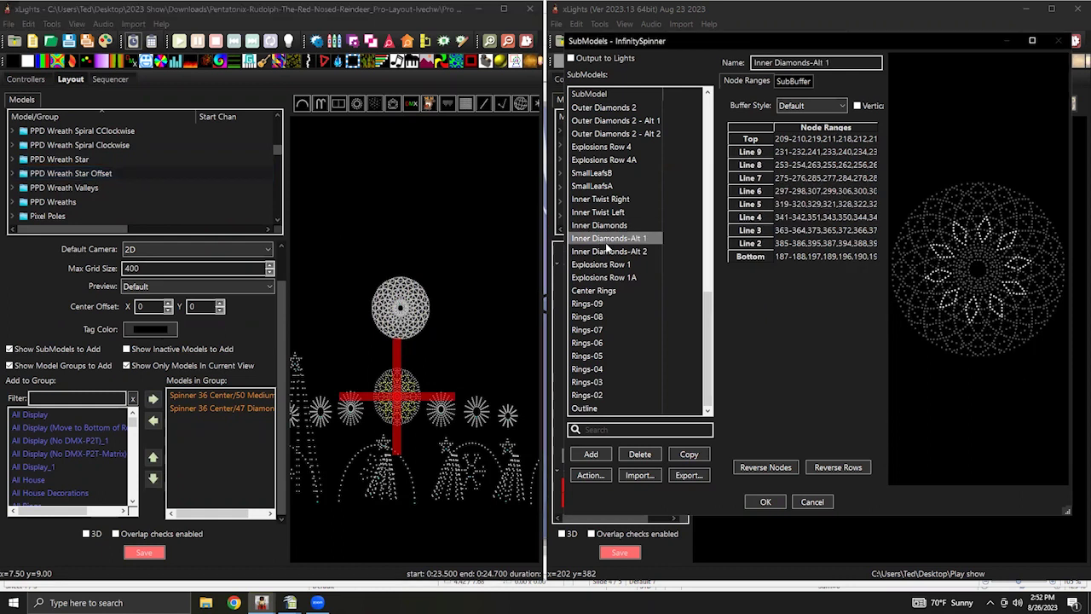
left_click(602, 253)
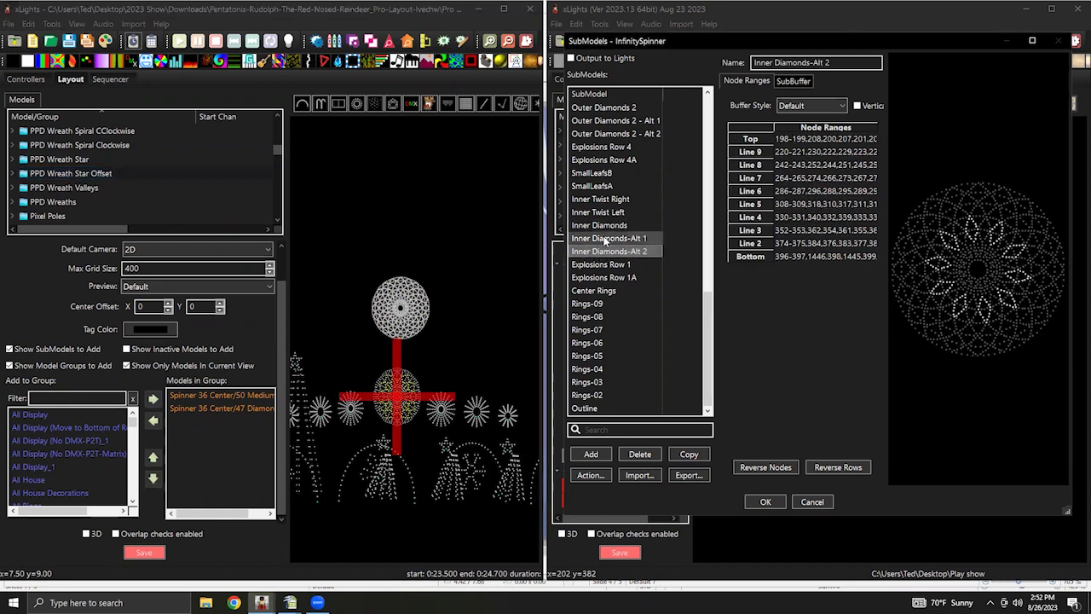
left_click(604, 240)
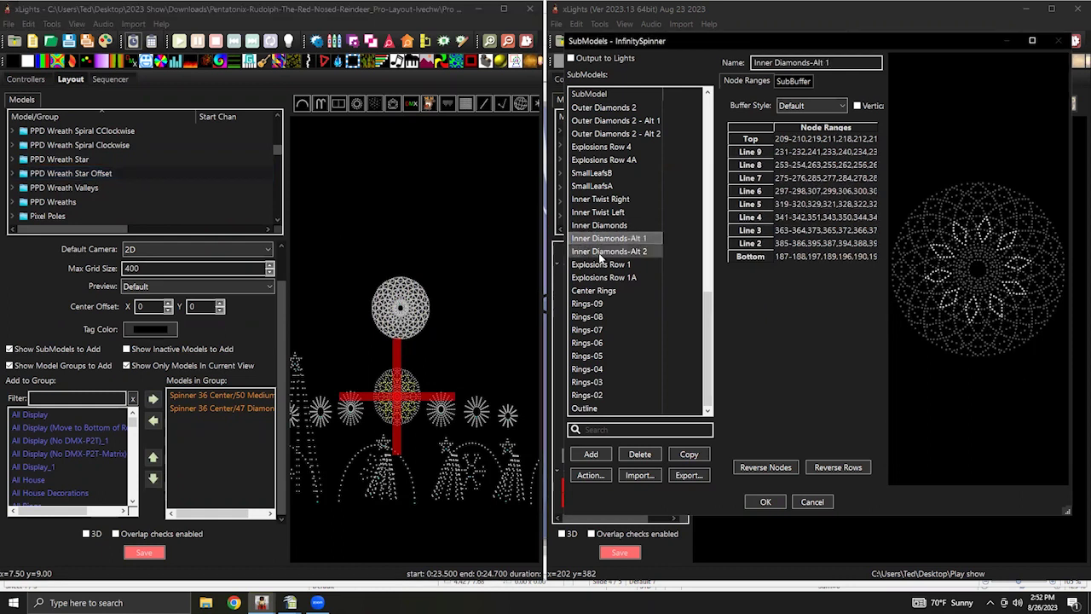
left_click(602, 122)
key("Down")
key("Up")
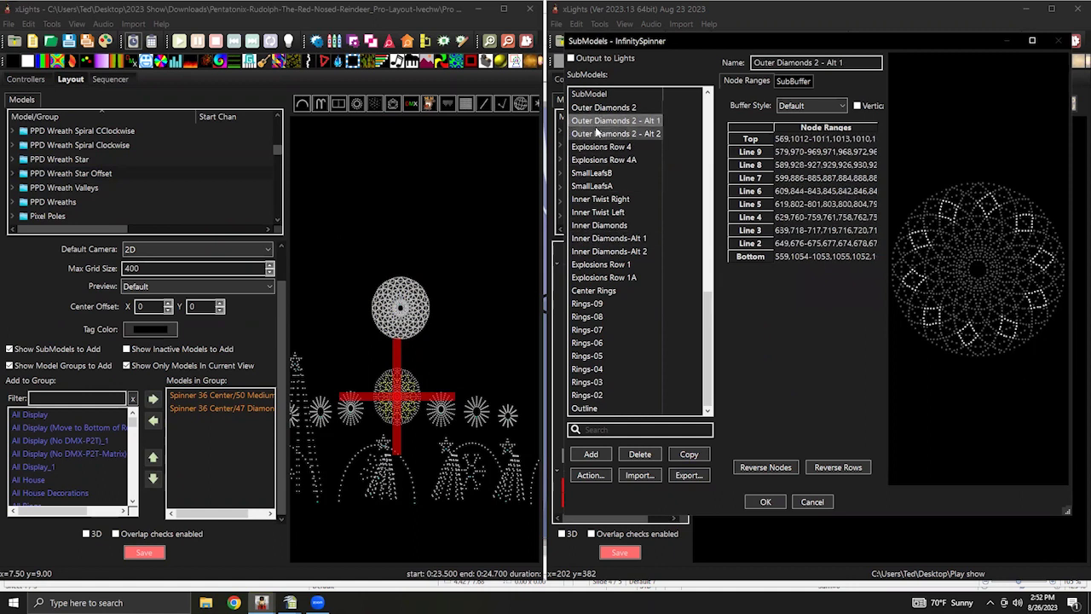
Add the InfinitySpinner's Outer Diamonds 2 - Alt 1 submodel to the PPD Wreath Star Offset group.
left_click_drag(133, 426, 132, 445)
scroll(86, 486, "up", 2)
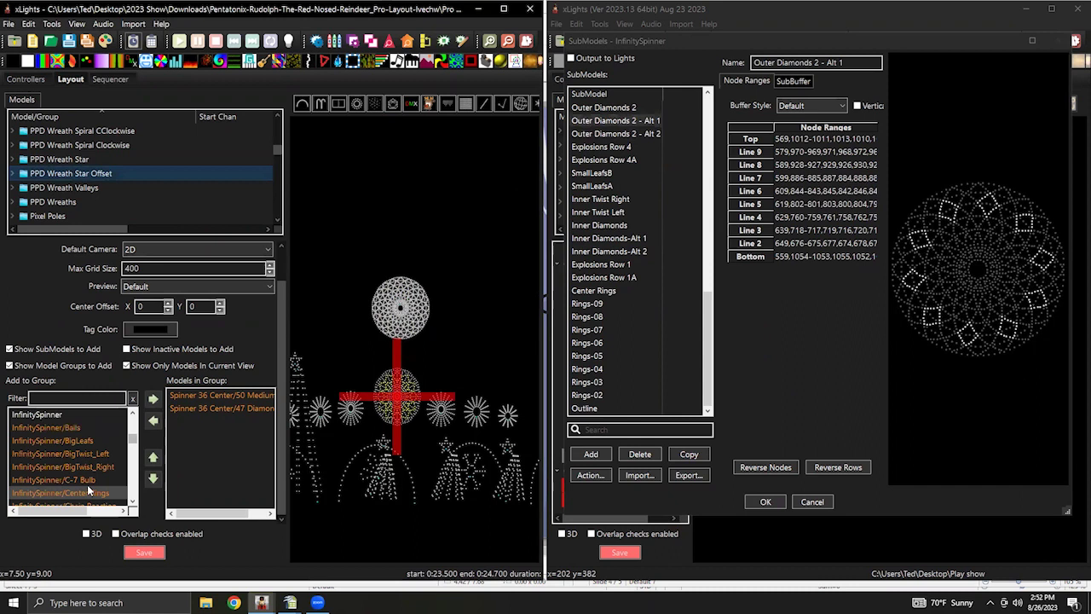
scroll(86, 486, "up", 3)
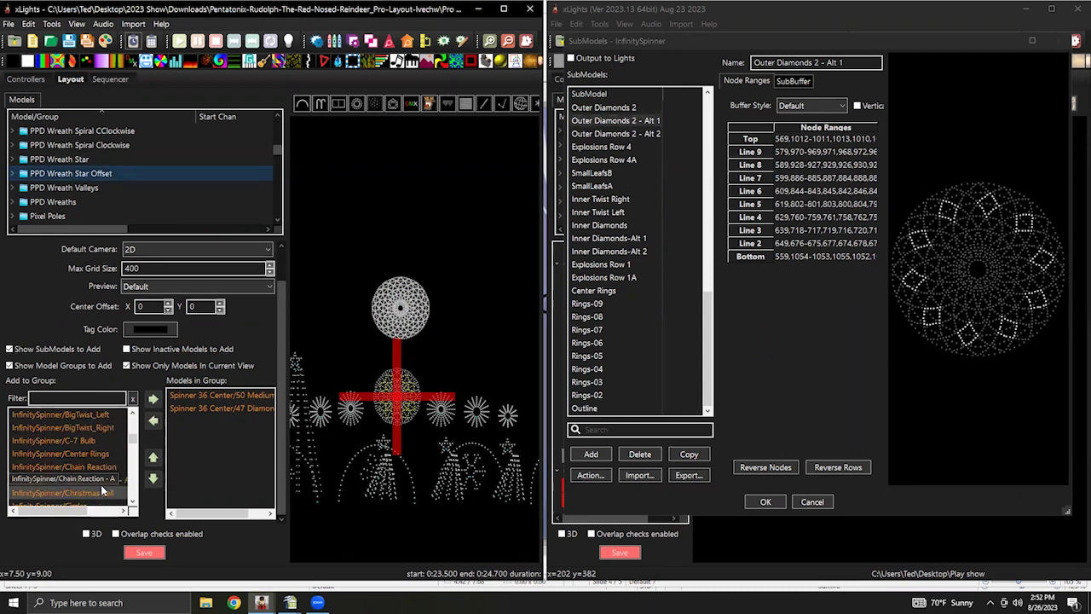
scroll(98, 478, "down", 4)
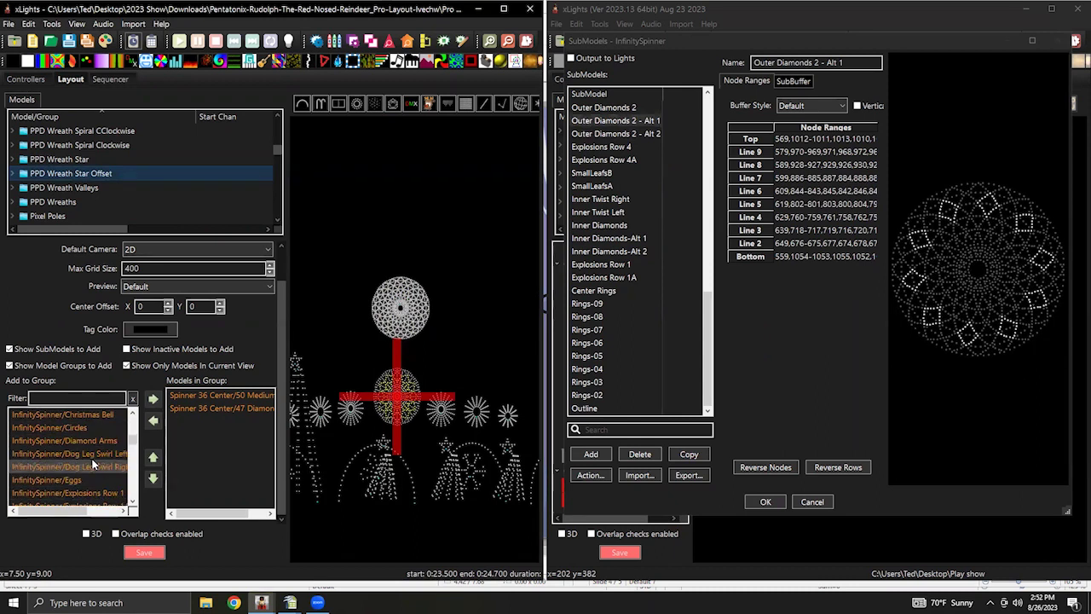
scroll(96, 467, "down", 3)
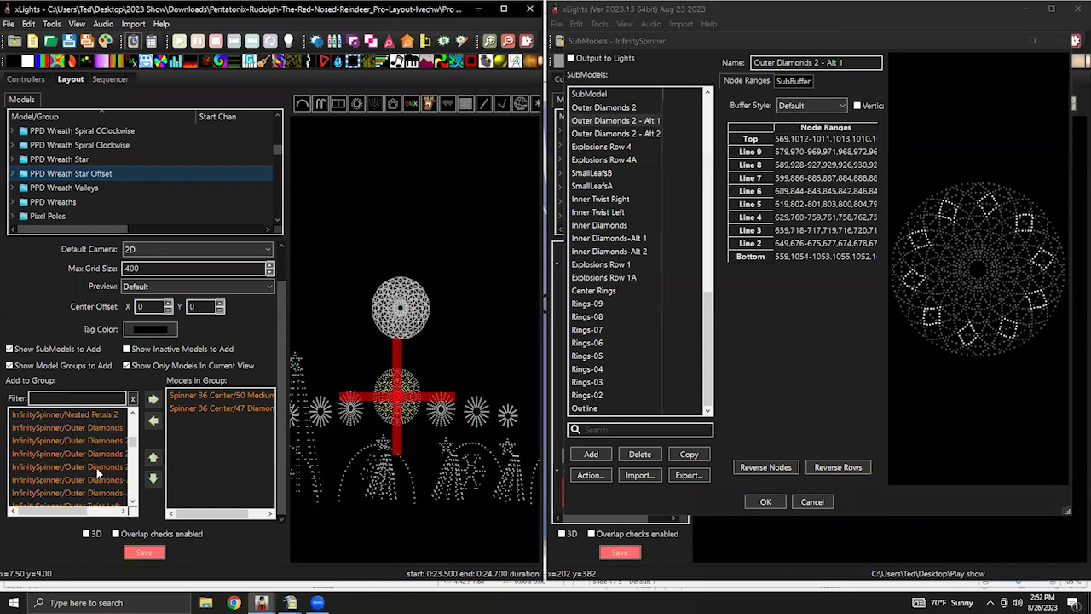
left_click(98, 453)
left_click_drag(254, 443, 251, 441)
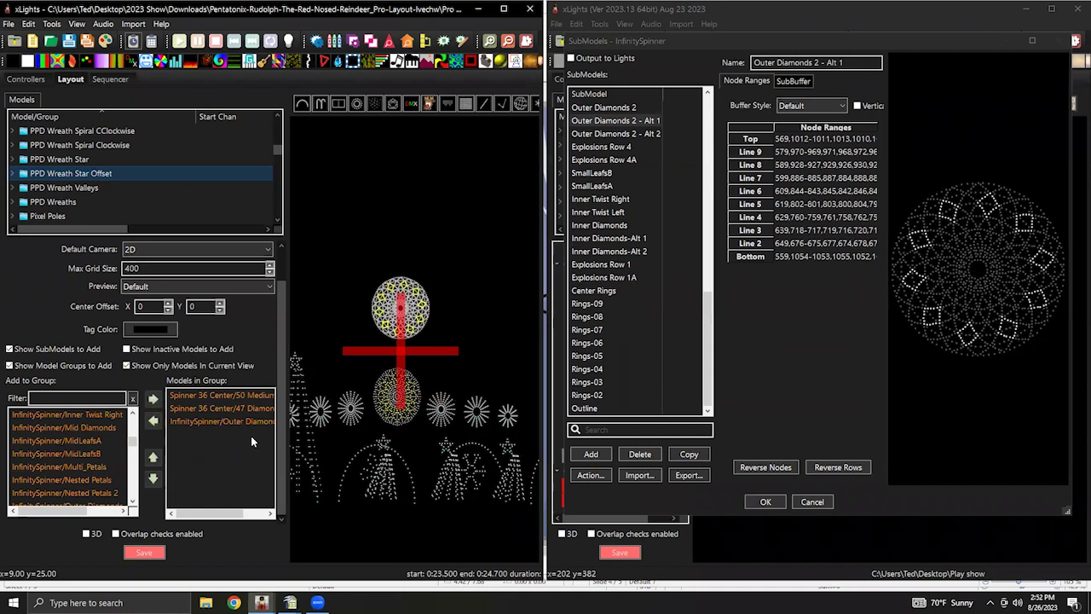
Add the InfinitySpinner's Inner Diamonds-Alt 1 submodel to the PPD Wreath Star Offset group.
scroll(83, 446, "up", 5)
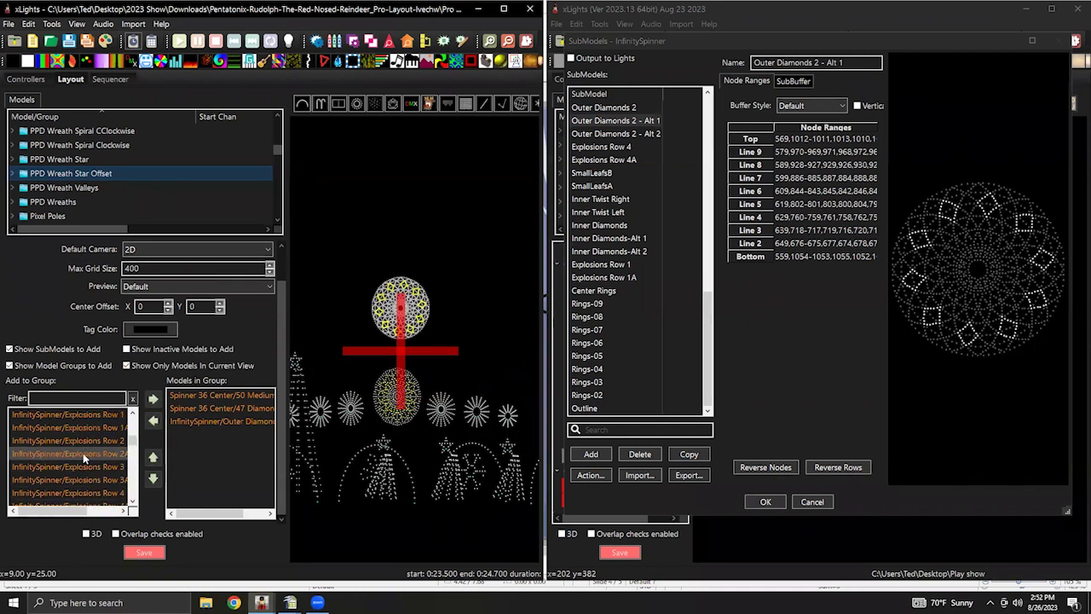
scroll(83, 454, "up", 3)
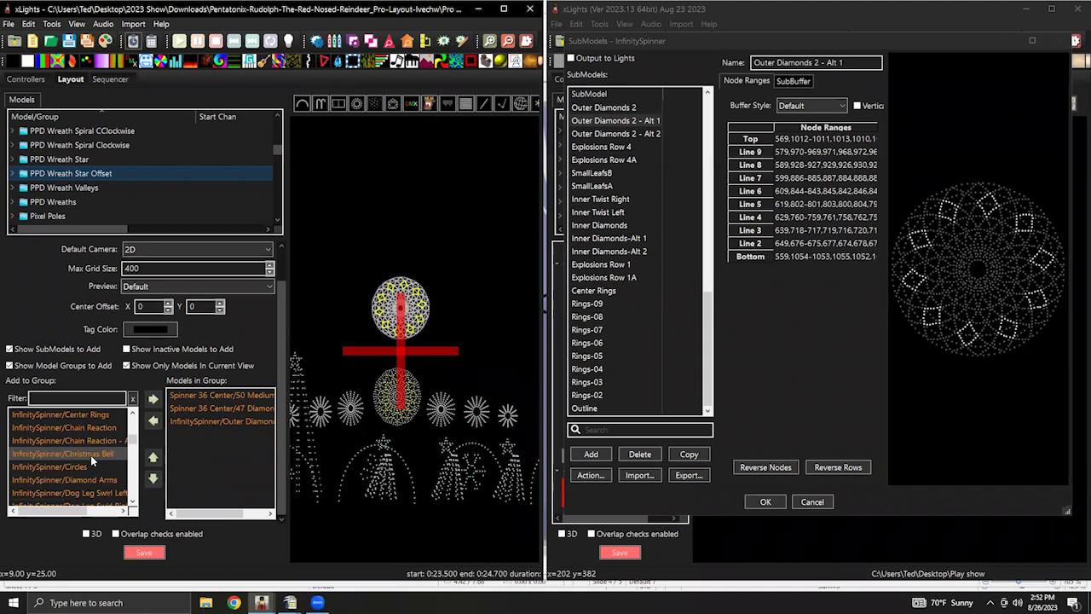
scroll(90, 456, "down", 1)
scroll(93, 460, "down", 4)
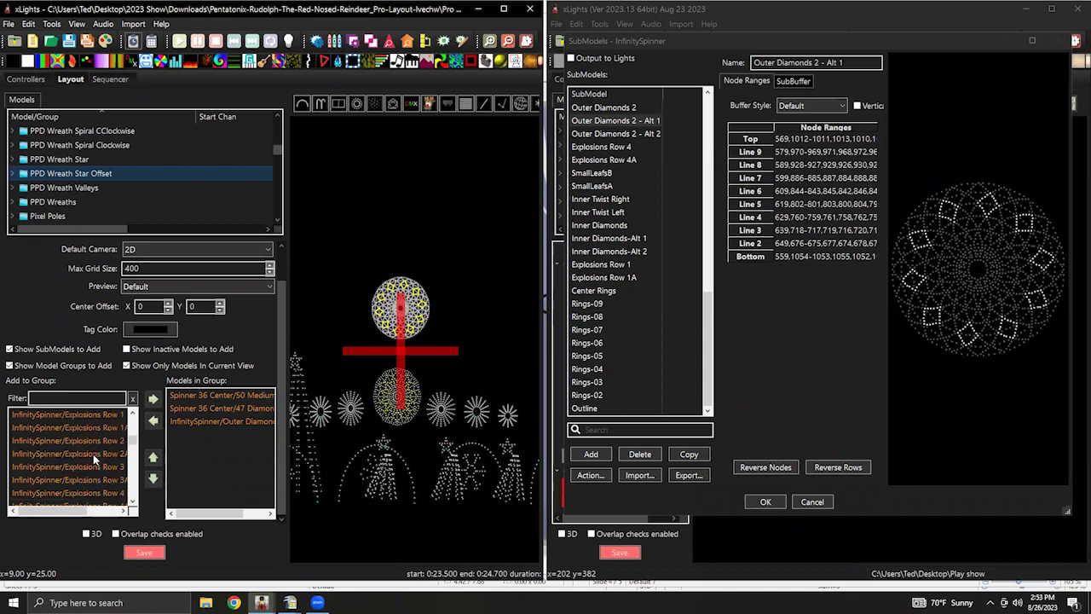
left_click(93, 454)
scroll(96, 430, "down", 3)
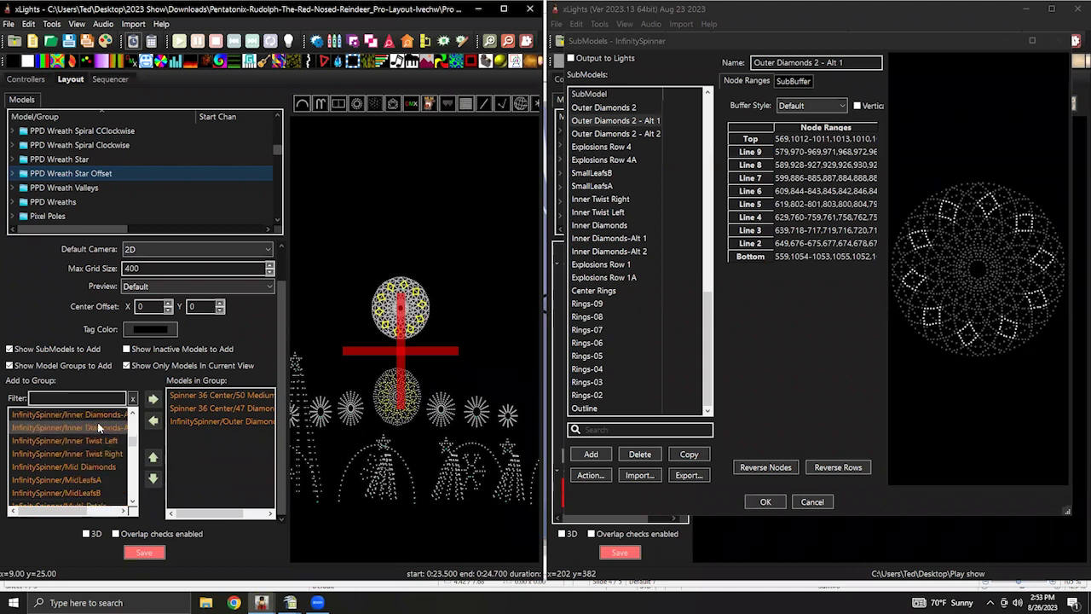
double_click(100, 416)
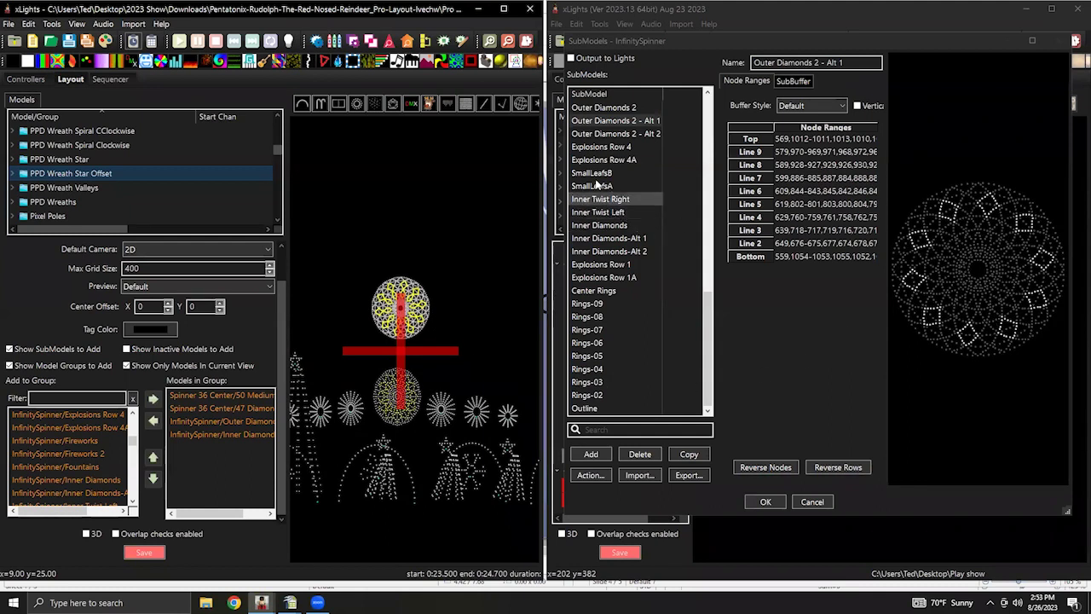
Preview the InfinitySpinner's submodels from Explosions Row 4 back to Petals_TopWide, comparing Christmas Bell and Outer Twist Right.
left_click(604, 148)
key("Up")
key("Up")
key("Up")
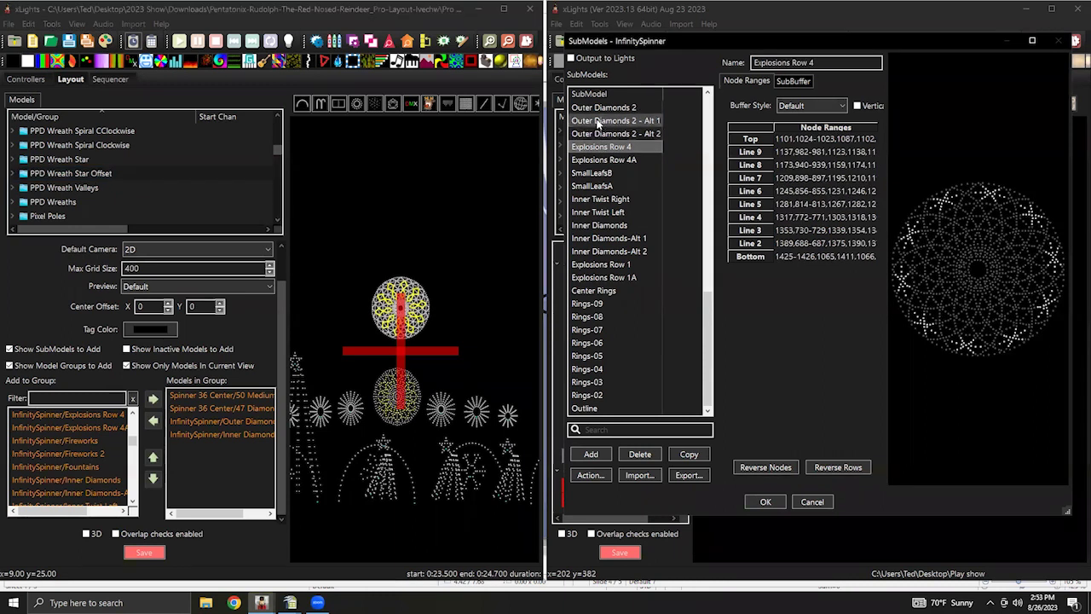
key("Up")
key("Up")
key("Up")
key("Up")
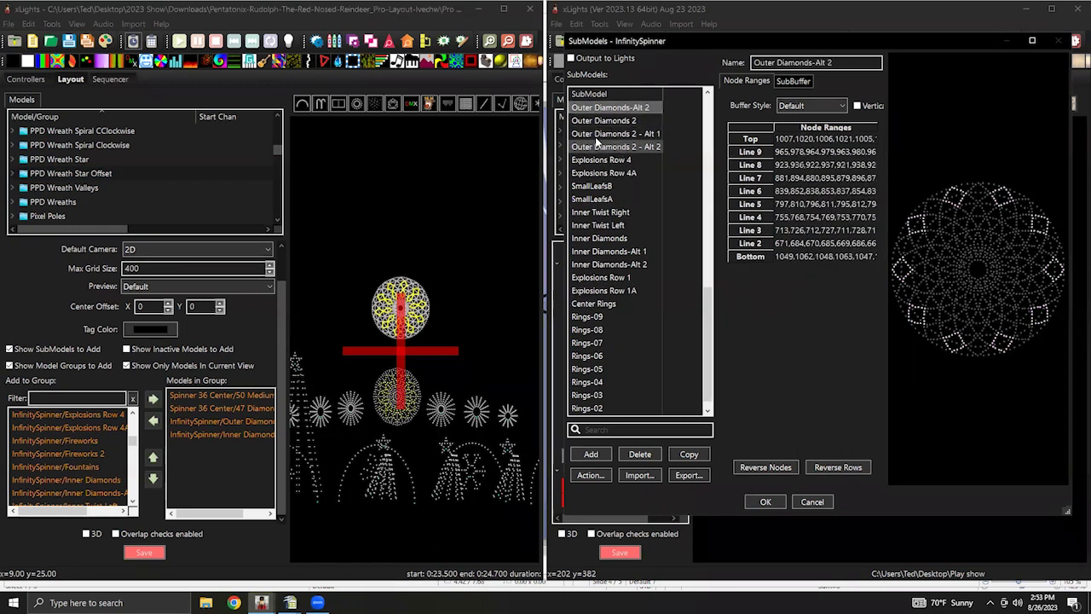
key("Up")
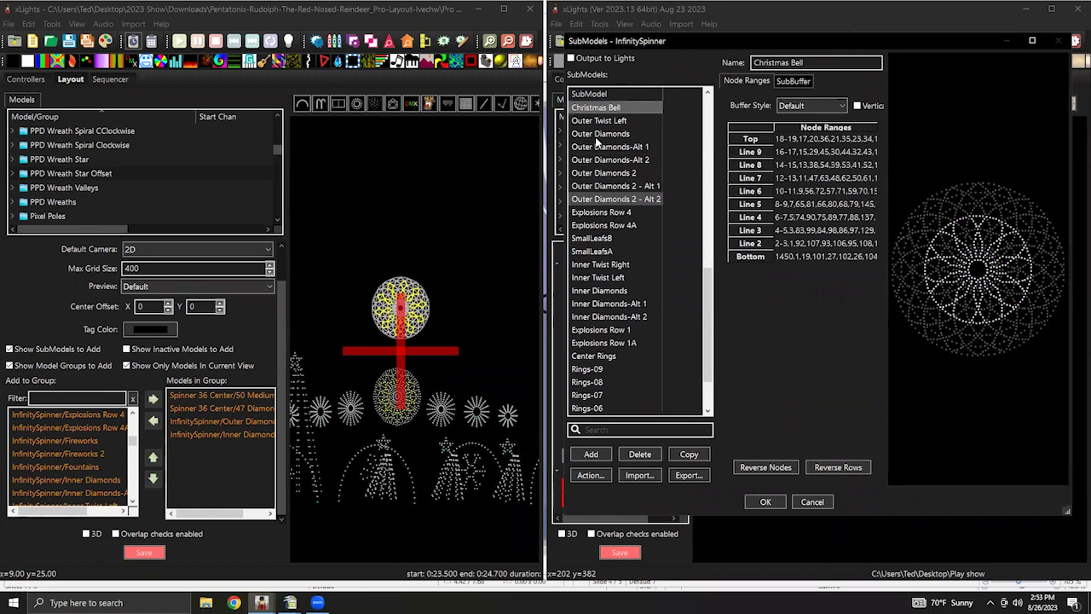
key("Up")
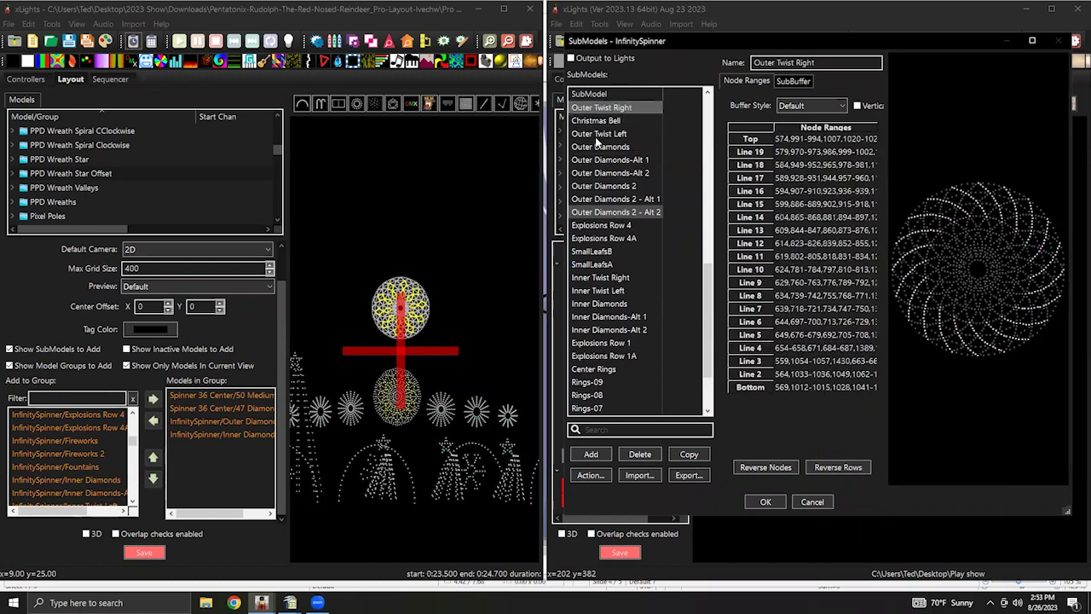
key("Down")
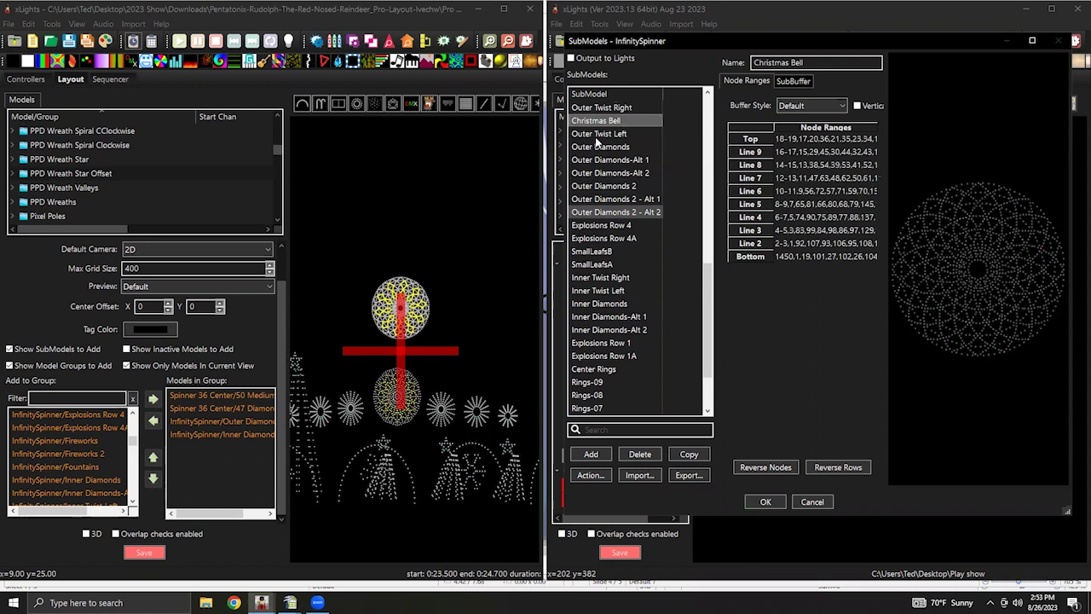
key("Up")
key("Up")
key("Down")
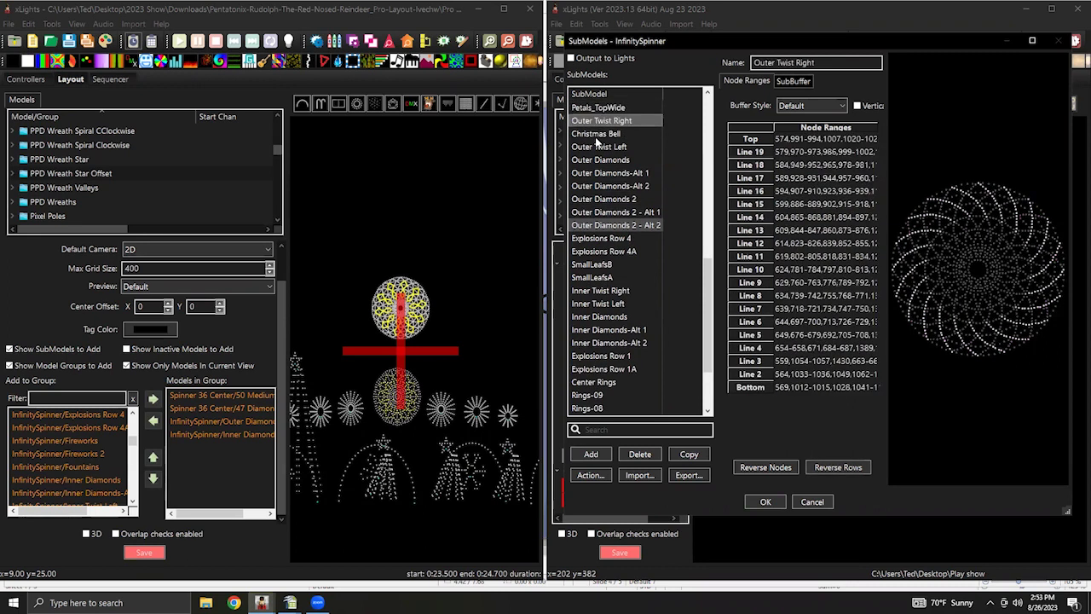
Add the InfinitySpinner's Christmas Bell submodel to the PPD Wreath Star Offset group and remove Inner Diamonds-Alt 1 from it.
left_click(132, 429)
scroll(132, 428, "up", 3)
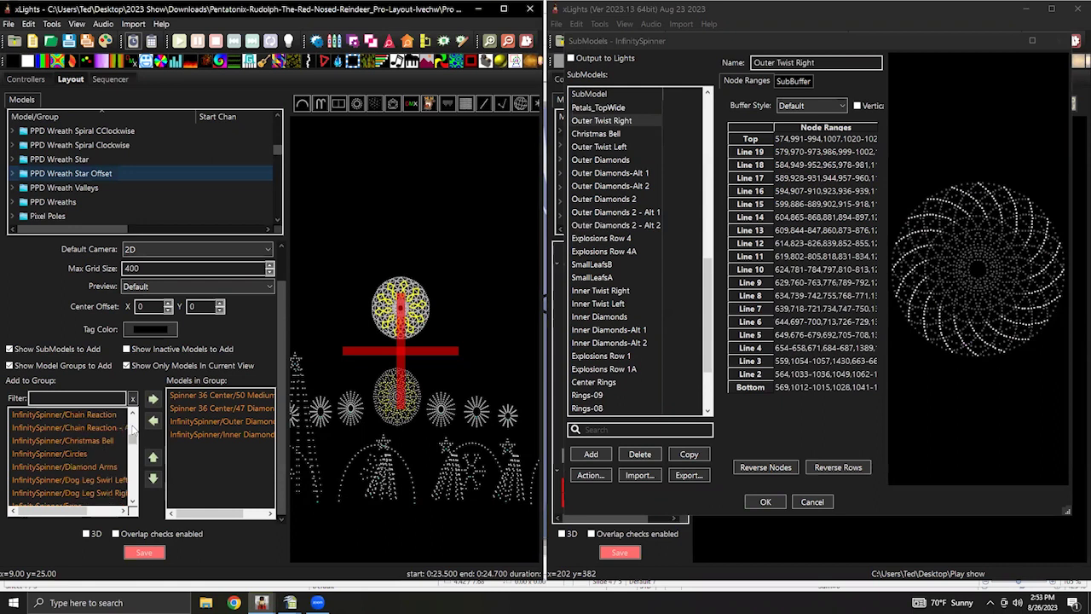
left_click(74, 441)
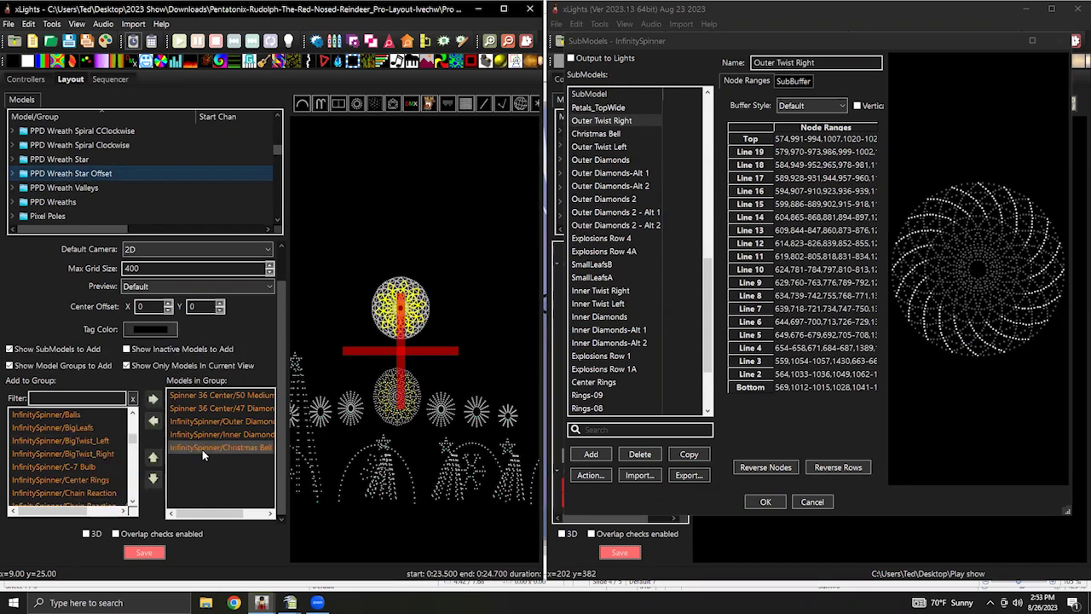
left_click_drag(209, 434, 78, 438)
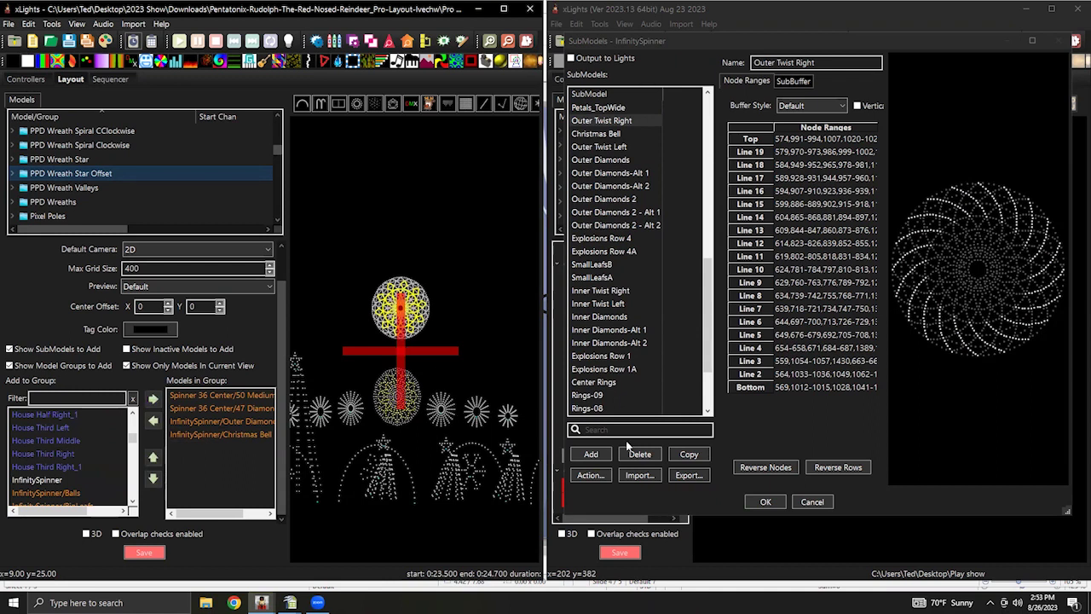
Select the PPD Wreath Valleys group and look through the InfinitySpinner's submodels for a matching pattern.
left_click(94, 189)
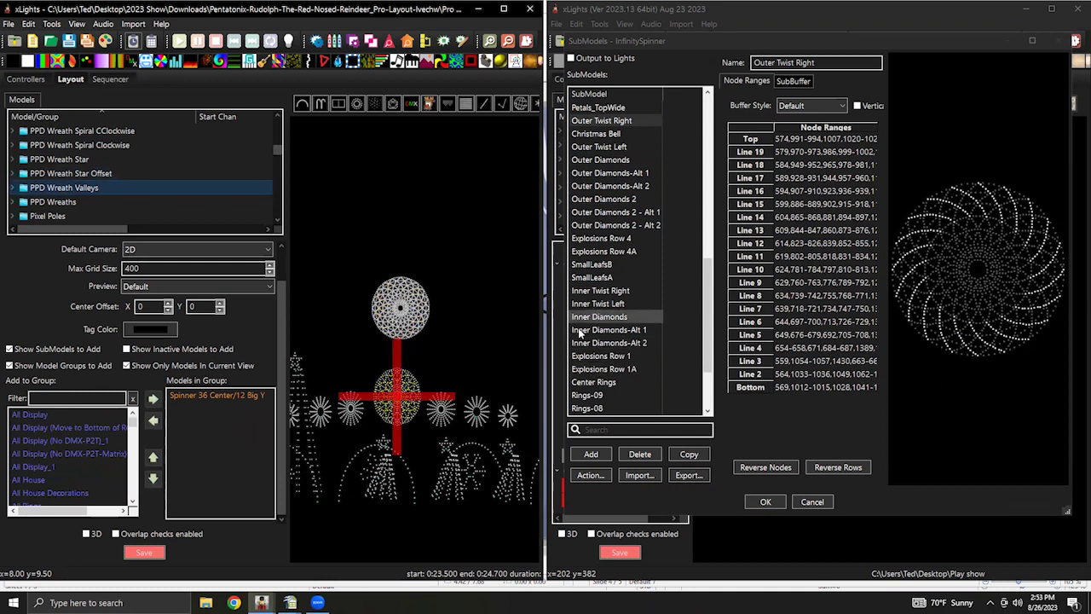
scroll(588, 327, "up", 10)
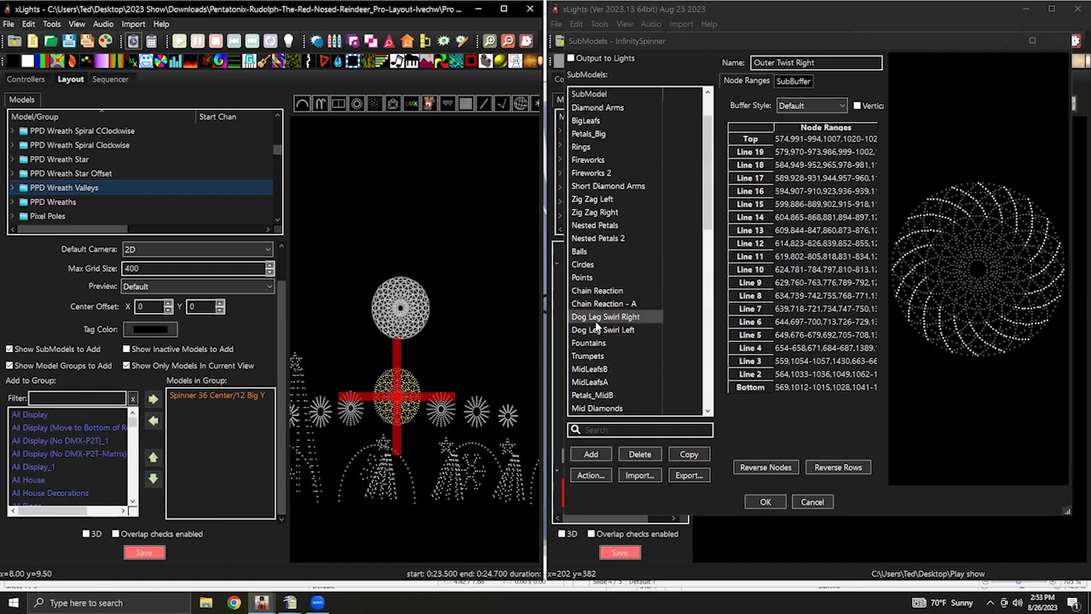
scroll(605, 316, "down", 6)
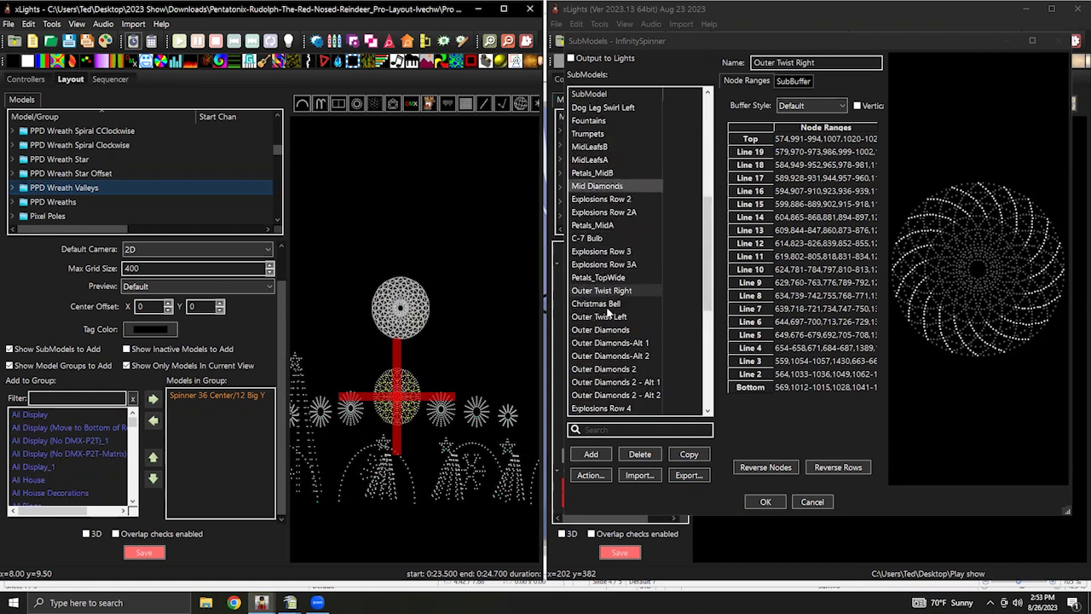
scroll(606, 314, "down", 7)
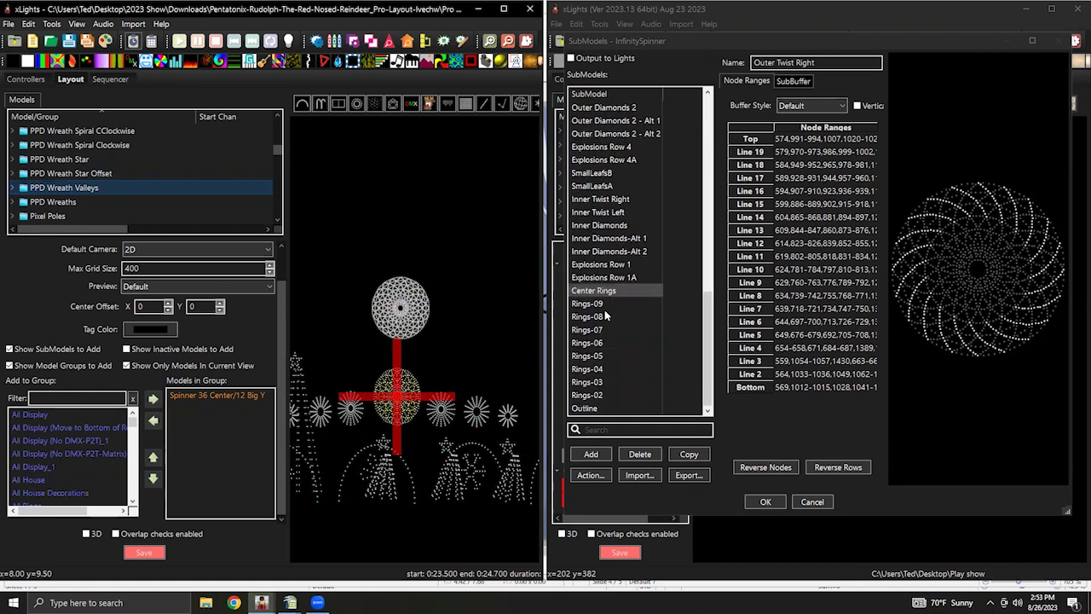
Preview the InfinitySpinner submodels Petals_MidB, Zig Zag Left and Eggs, and highlight Line 19 of Eggs.
scroll(604, 309, "up", 10)
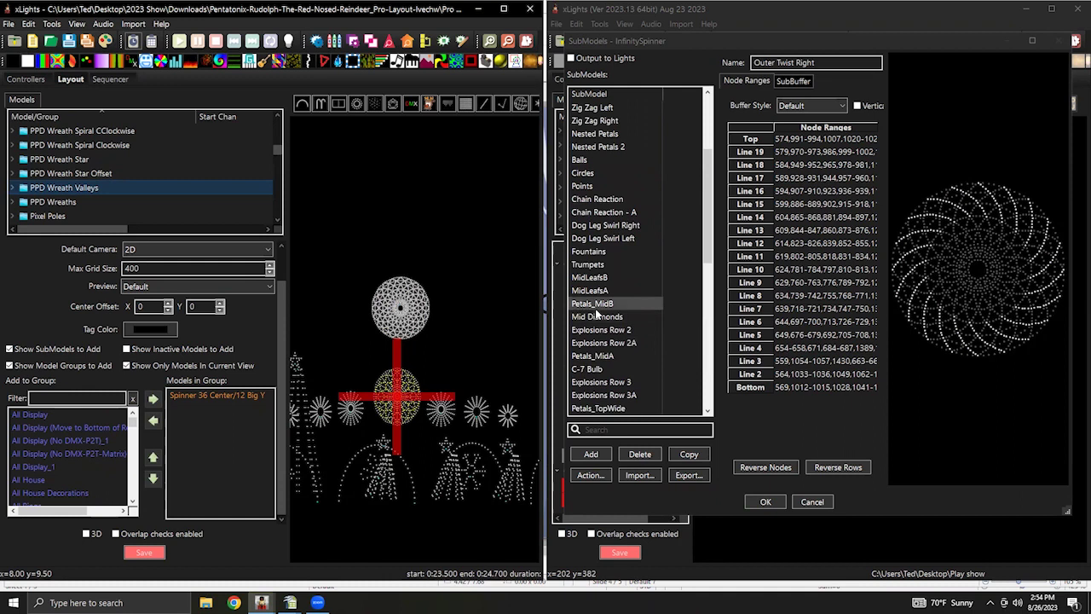
left_click(596, 305)
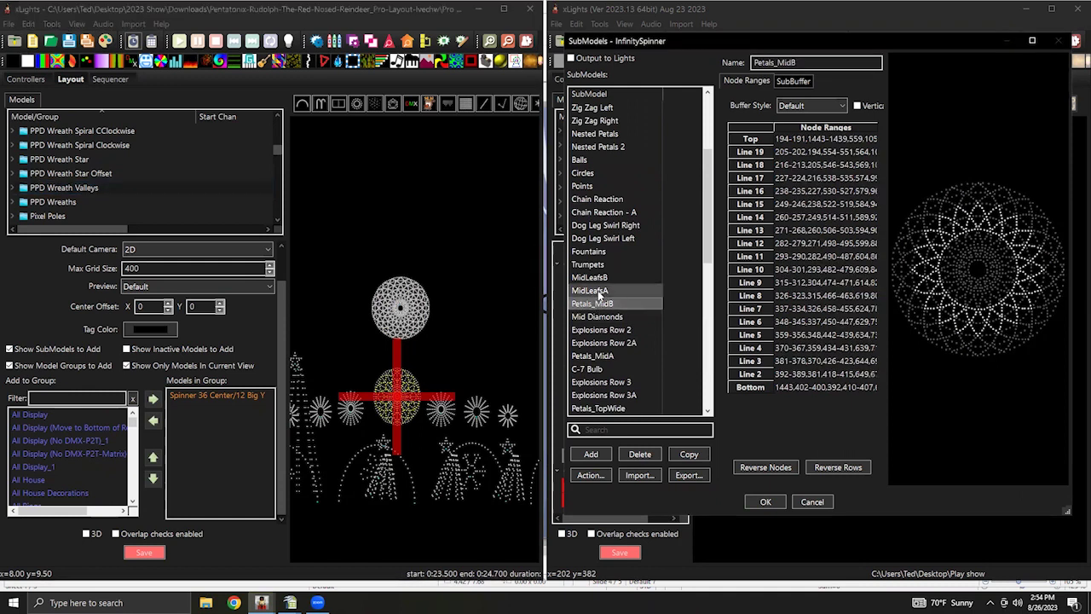
left_click(591, 109)
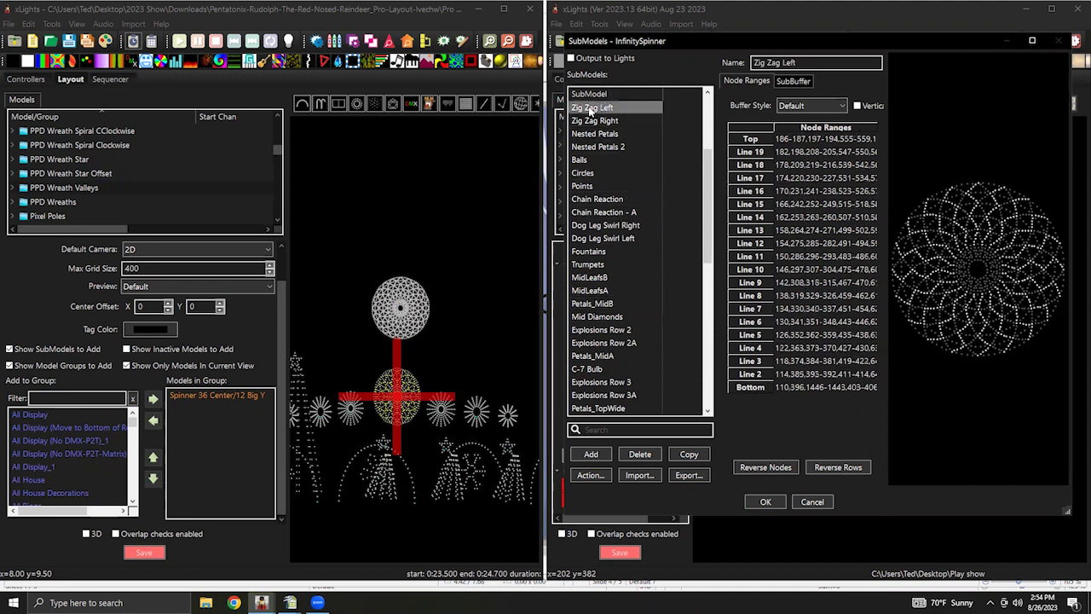
scroll(591, 108, "up", 4)
left_click(590, 109)
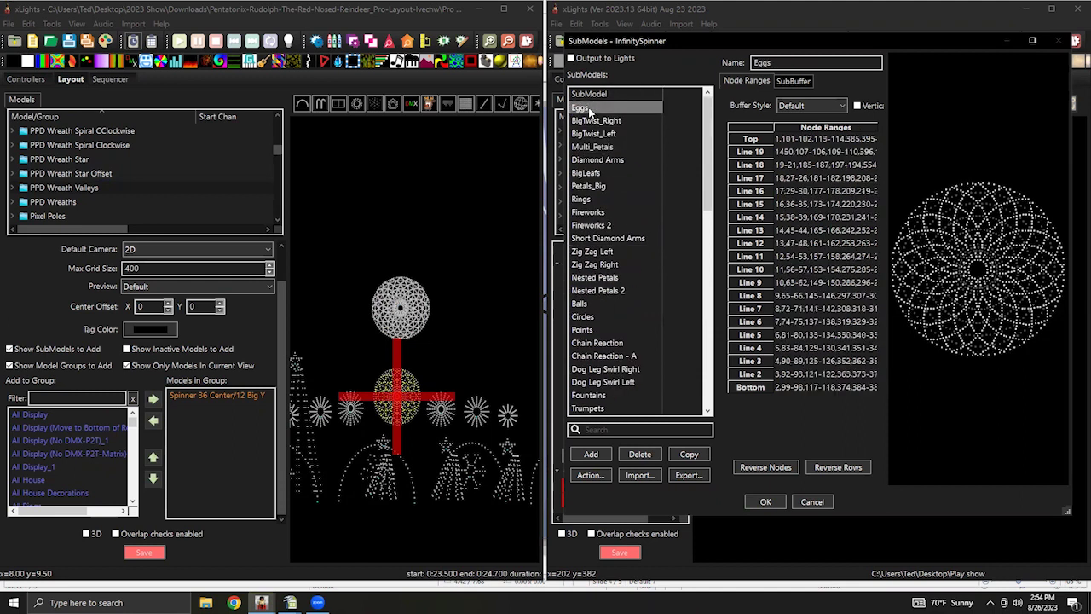
left_click(746, 153)
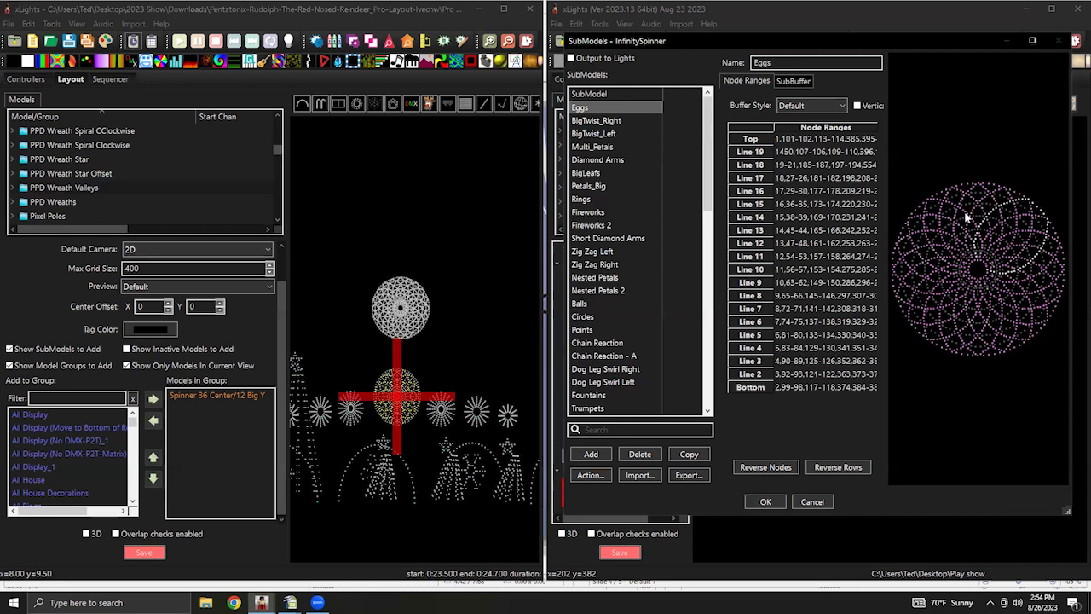
Preview the BigTwist_Right and Multi_Petals submodels, and examine lines 16, 11, 6 and 2 of Multi_Petals.
left_click(588, 122)
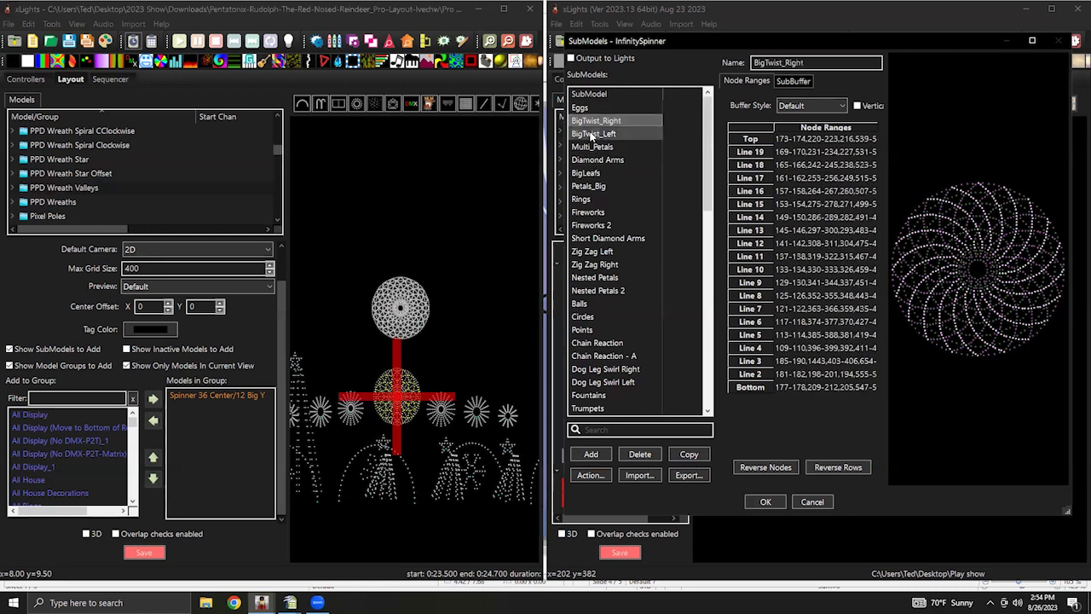
left_click(590, 147)
left_click(761, 192)
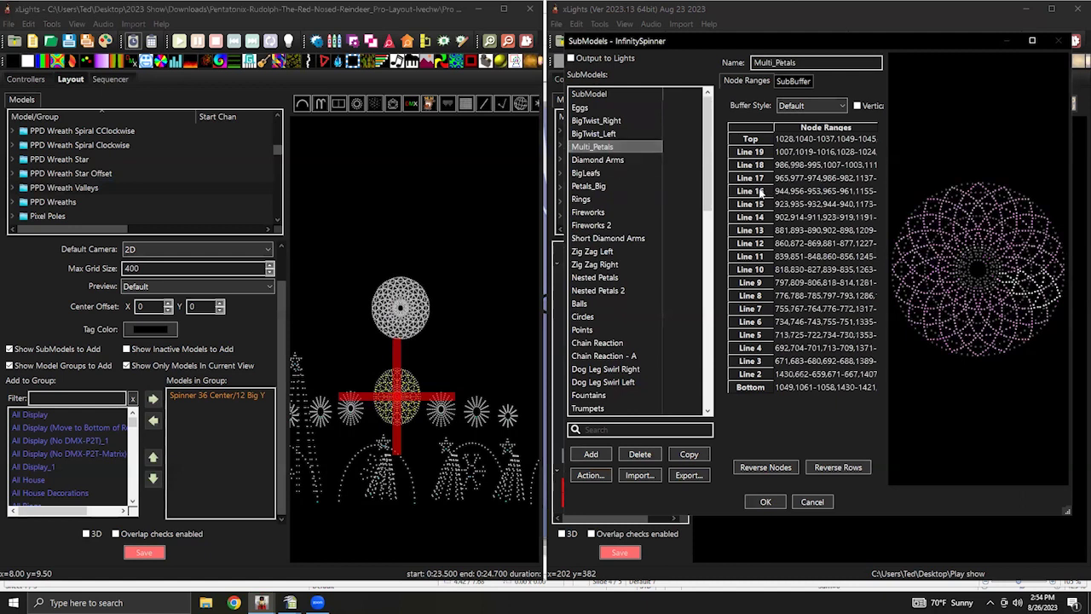
left_click(755, 256)
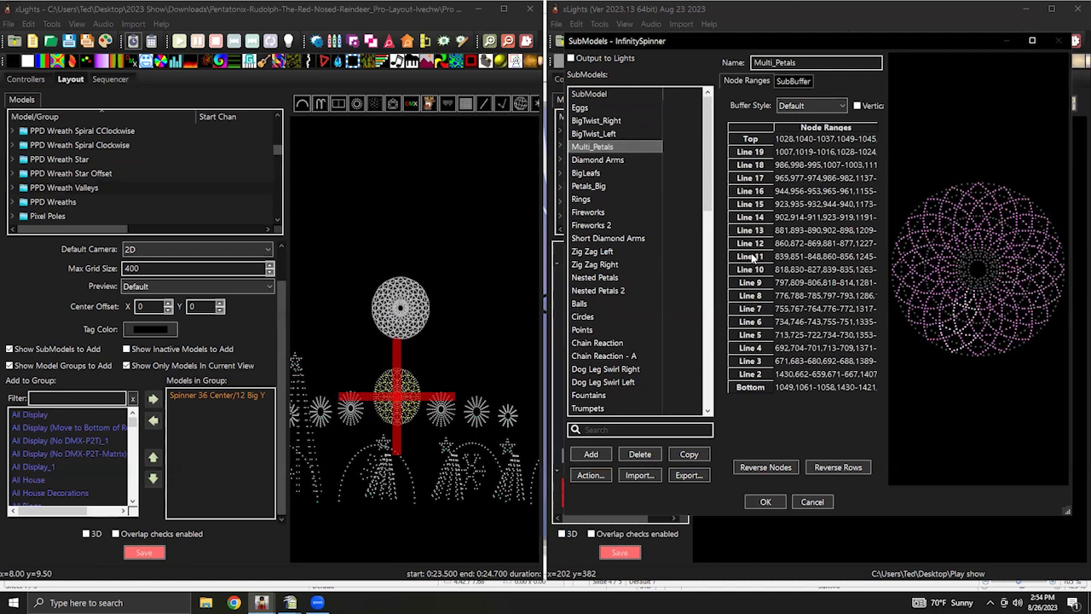
left_click(754, 322)
left_click(753, 375)
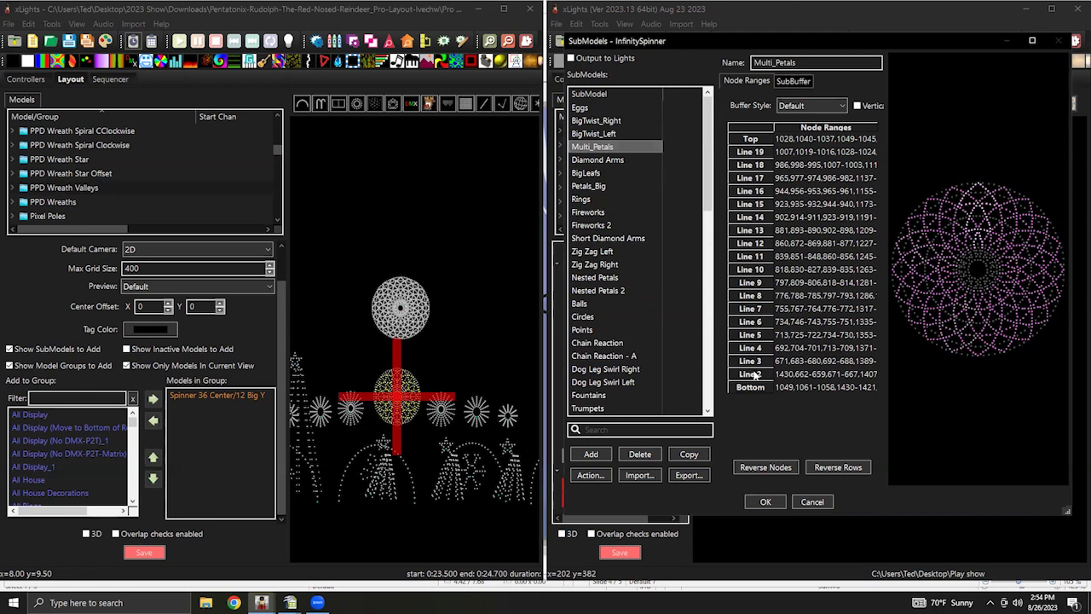
Examine Line 14 of the Diamond Arms submodel and Line 15 of the BigLeafs submodel in the preview.
left_click(598, 160)
left_click(755, 221)
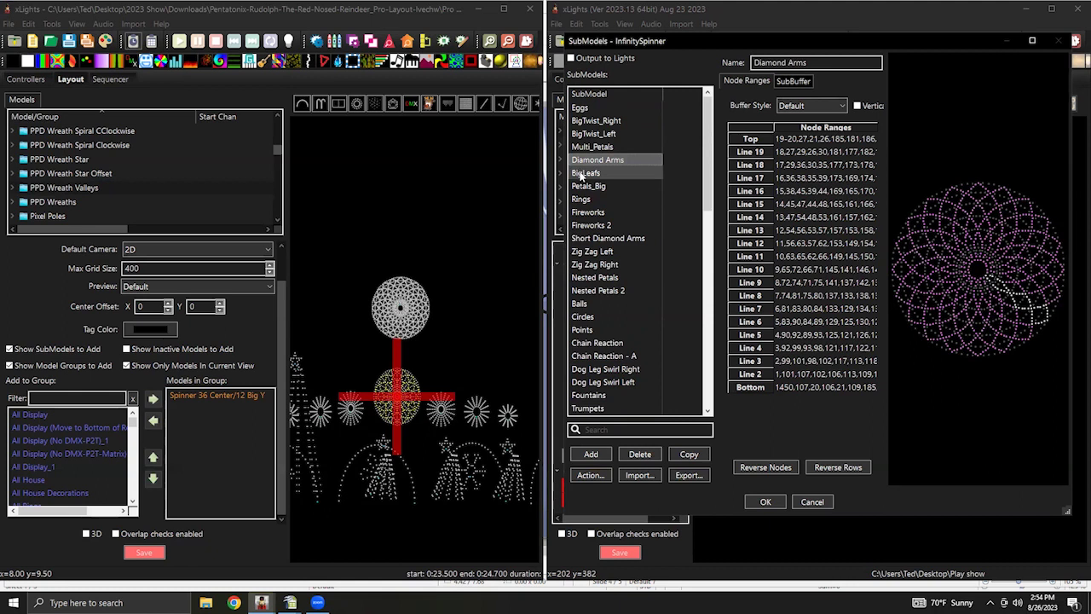
left_click(583, 174)
left_click(748, 207)
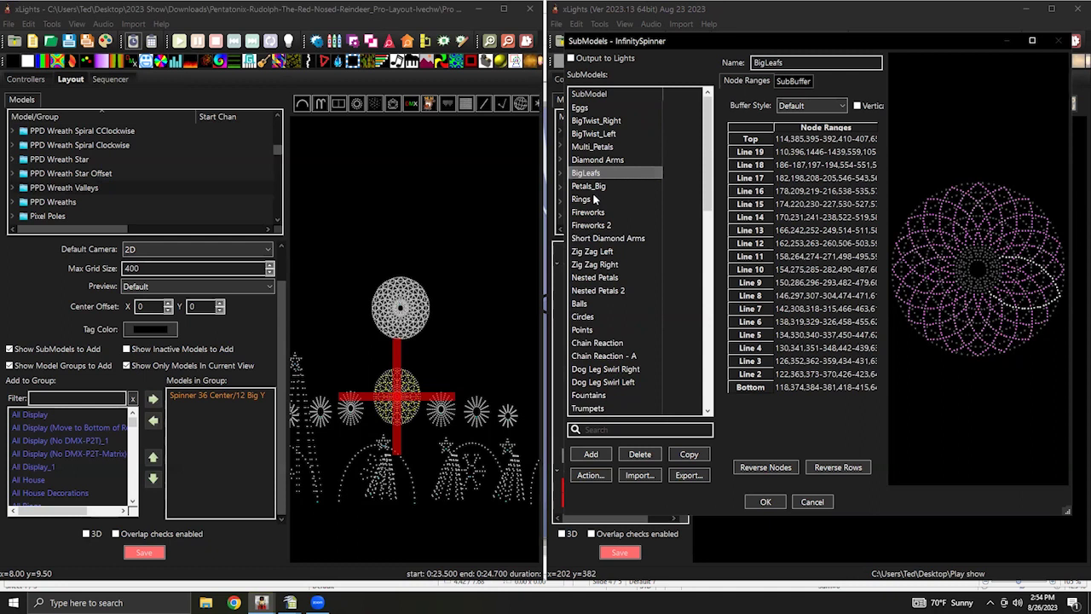
Add the InfinitySpinner/BigLeafs submodel to the PPD Wreath Valleys group.
scroll(51, 452, "down", 5)
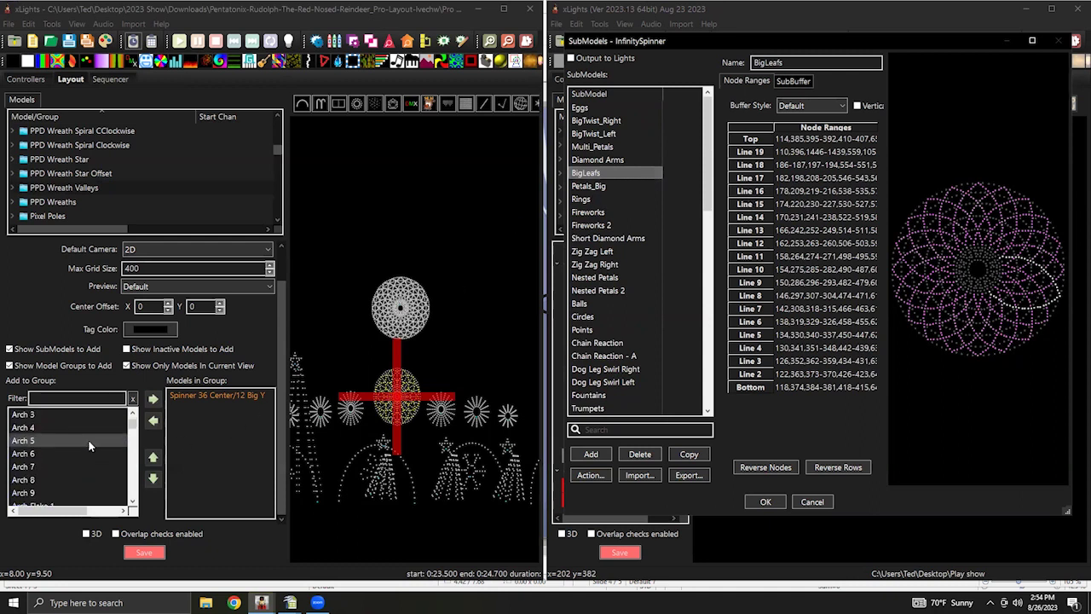
left_click(132, 488)
scroll(132, 487, "down", 10)
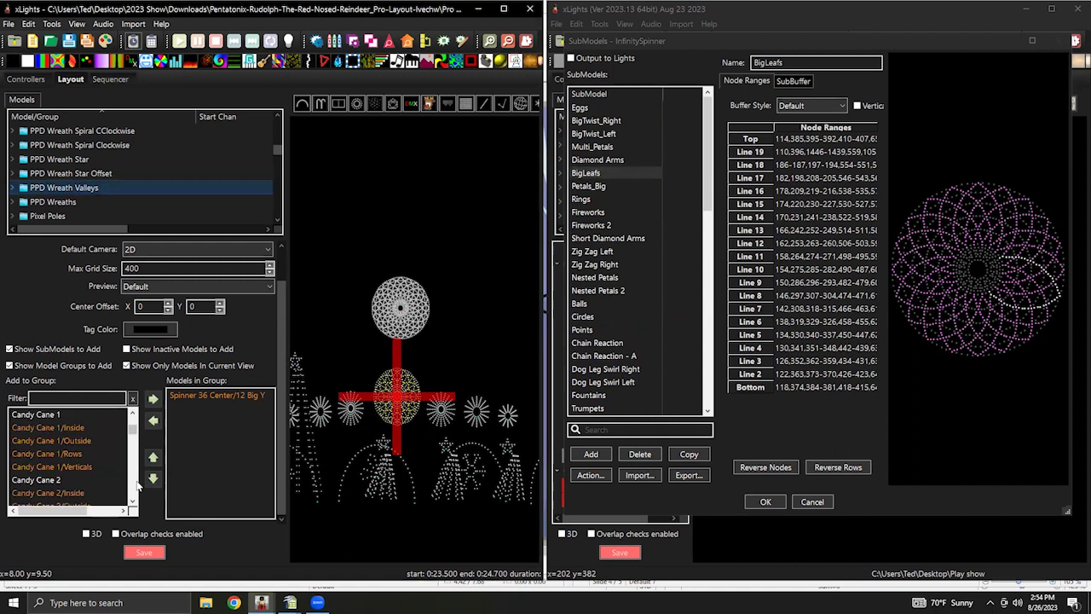
scroll(138, 483, "down", 12)
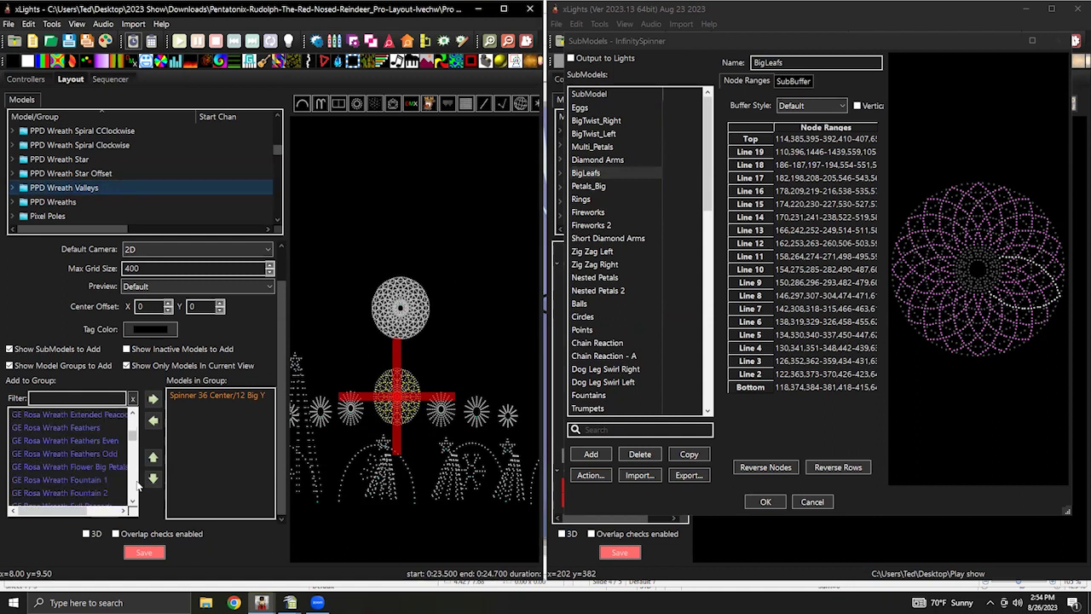
scroll(137, 484, "down", 6)
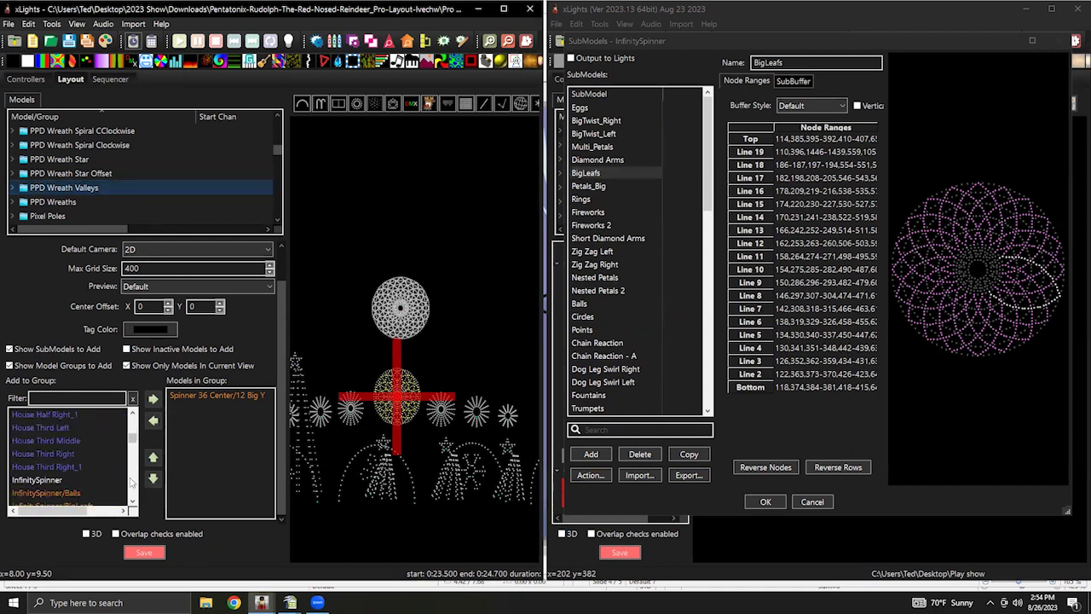
left_click(107, 415)
left_click(152, 398)
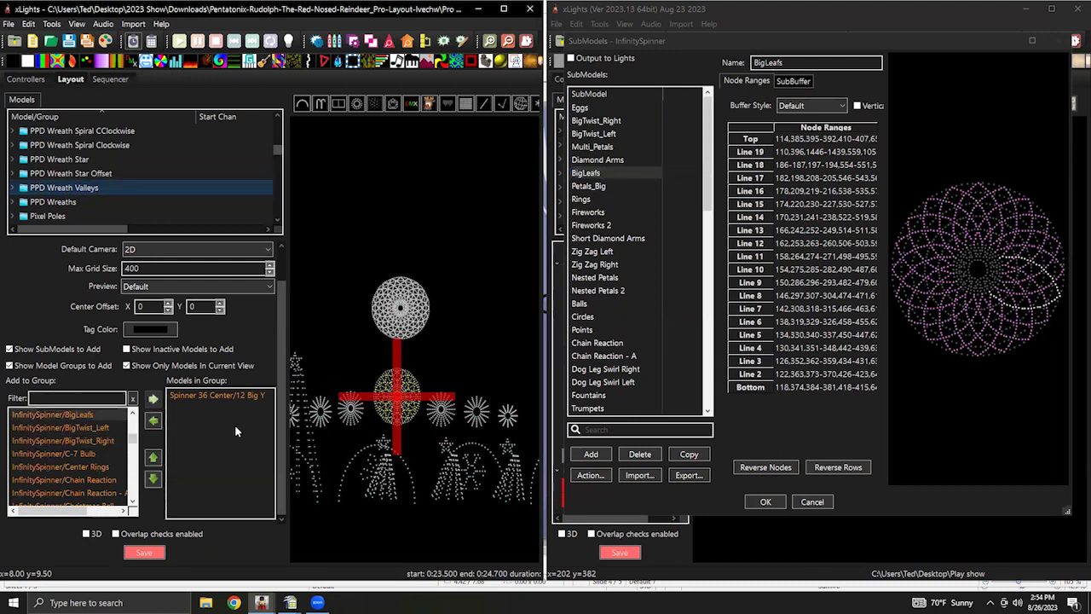
Select the PPD Wreaths group in the show layout and preview the InfinitySpinner's Petals_MidB submodel as a possible match.
left_click(72, 204)
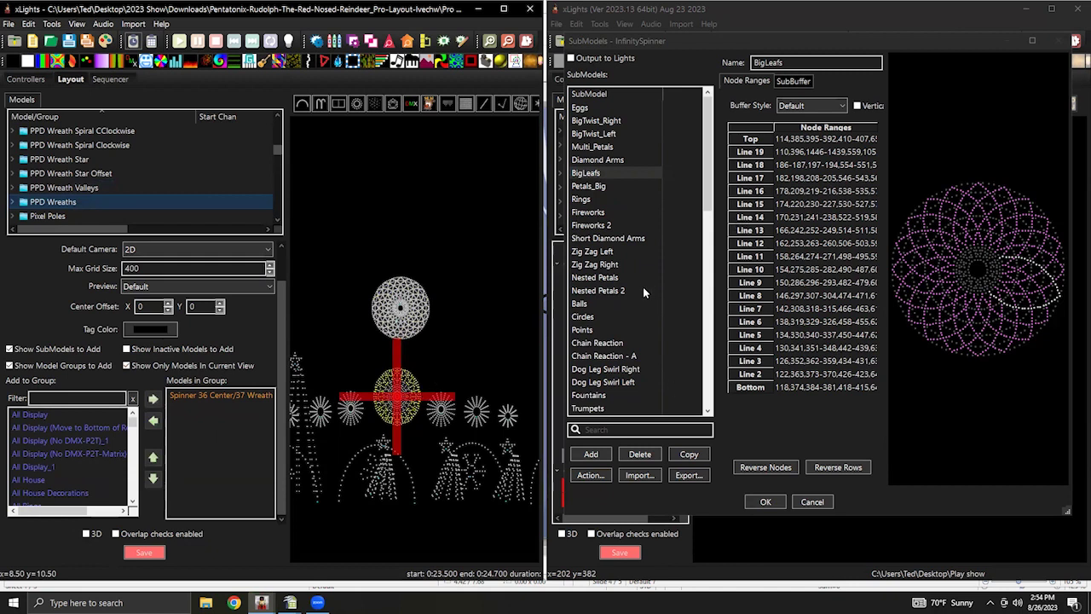
scroll(643, 286, "down", 13)
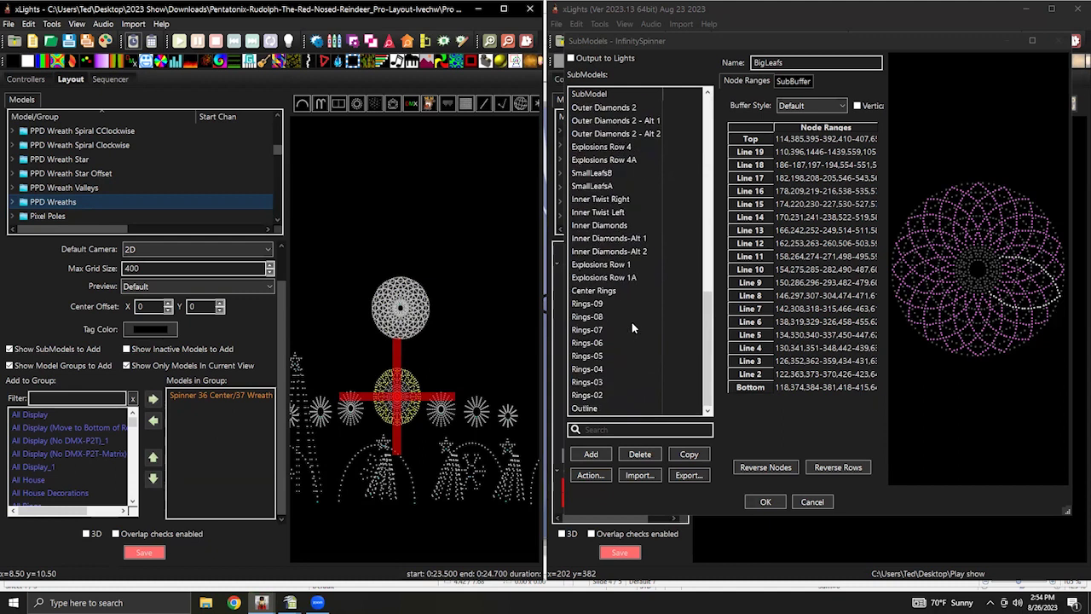
scroll(624, 337, "up", 3)
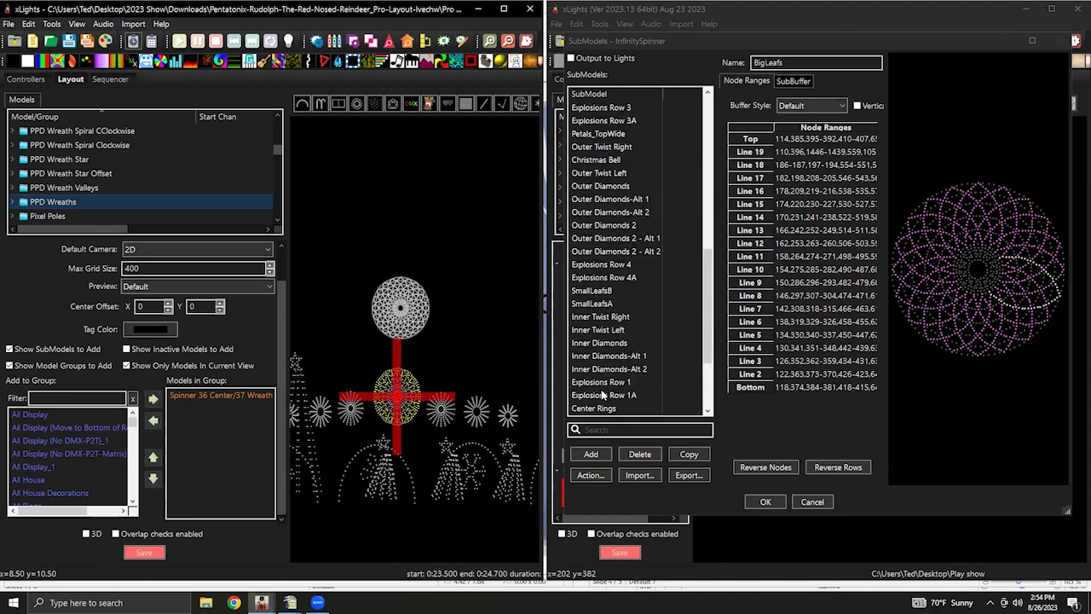
scroll(648, 281, "up", 4)
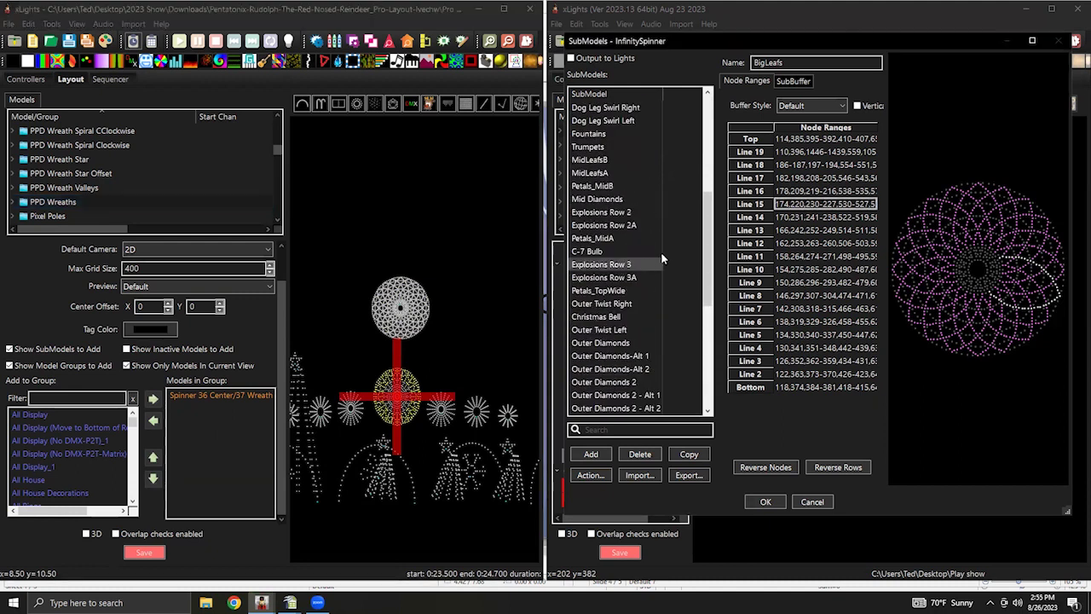
left_click(596, 185)
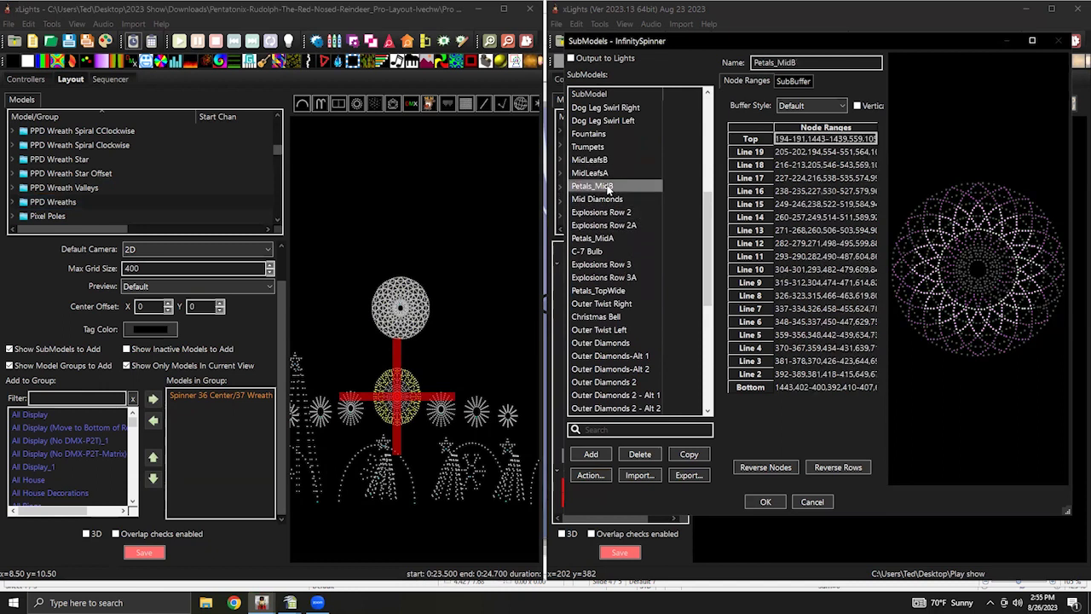
scroll(670, 149, "up", 7)
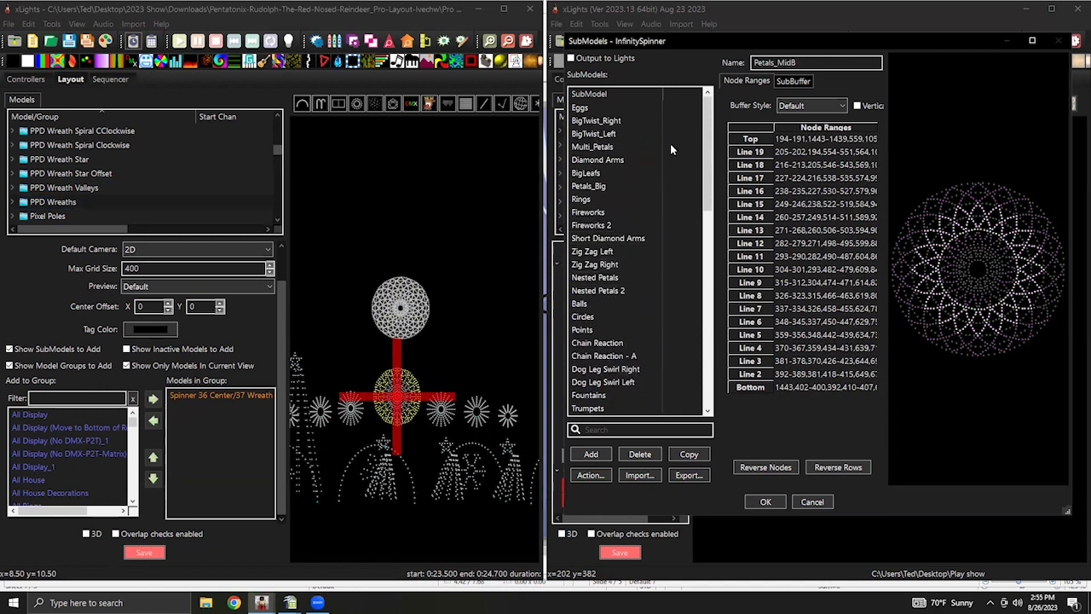
Preview the InfinitySpinner submodels one by one from Rings through Points to look for a match to PPD Wreaths.
left_click(590, 202)
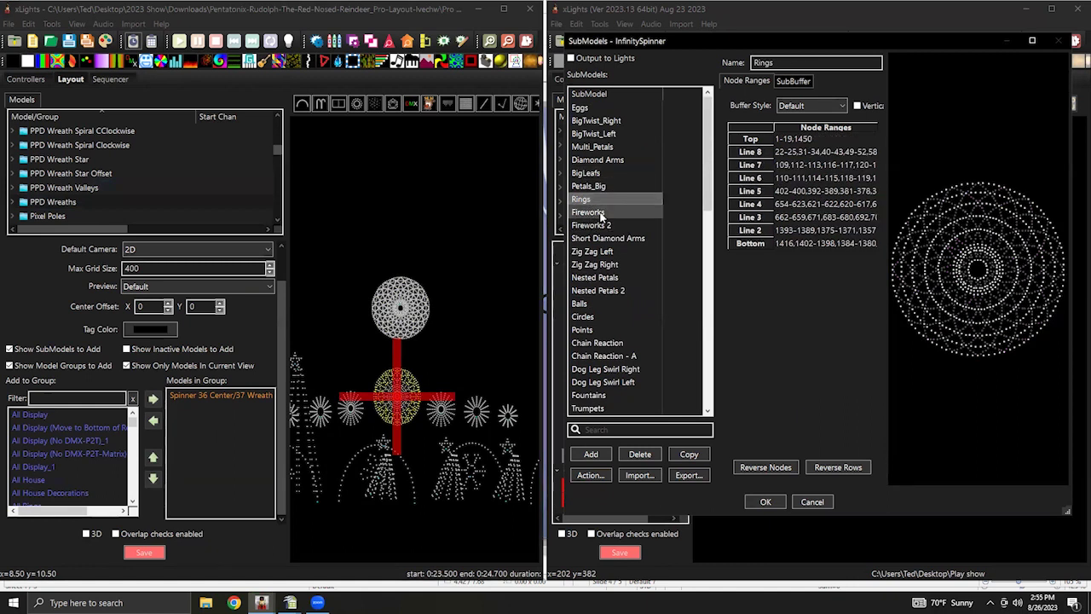
left_click(600, 214)
left_click(601, 226)
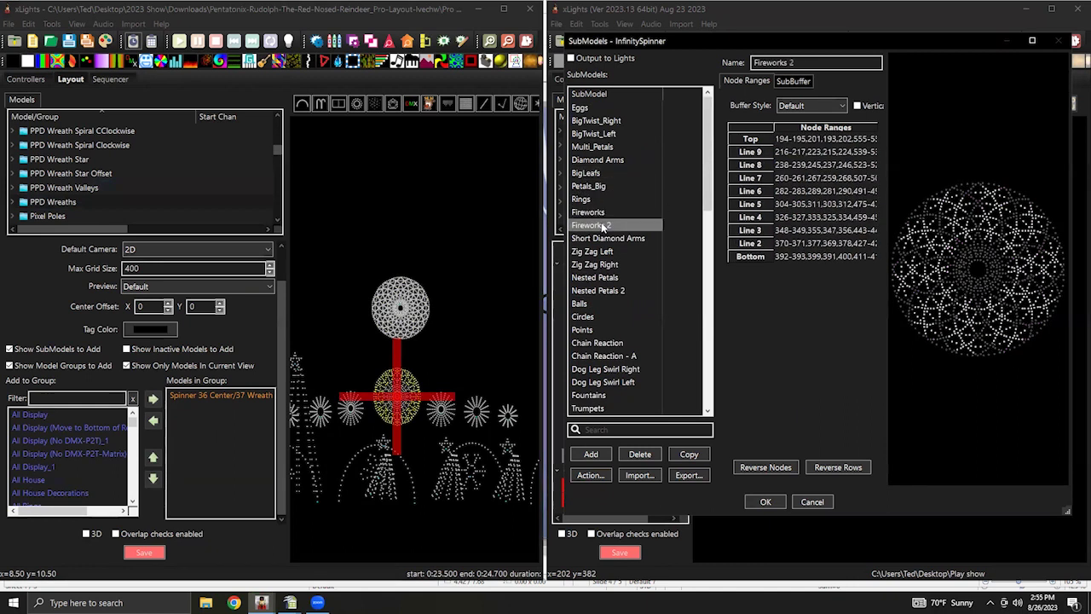
left_click(608, 240)
left_click(607, 252)
left_click(610, 265)
left_click(607, 279)
left_click(602, 290)
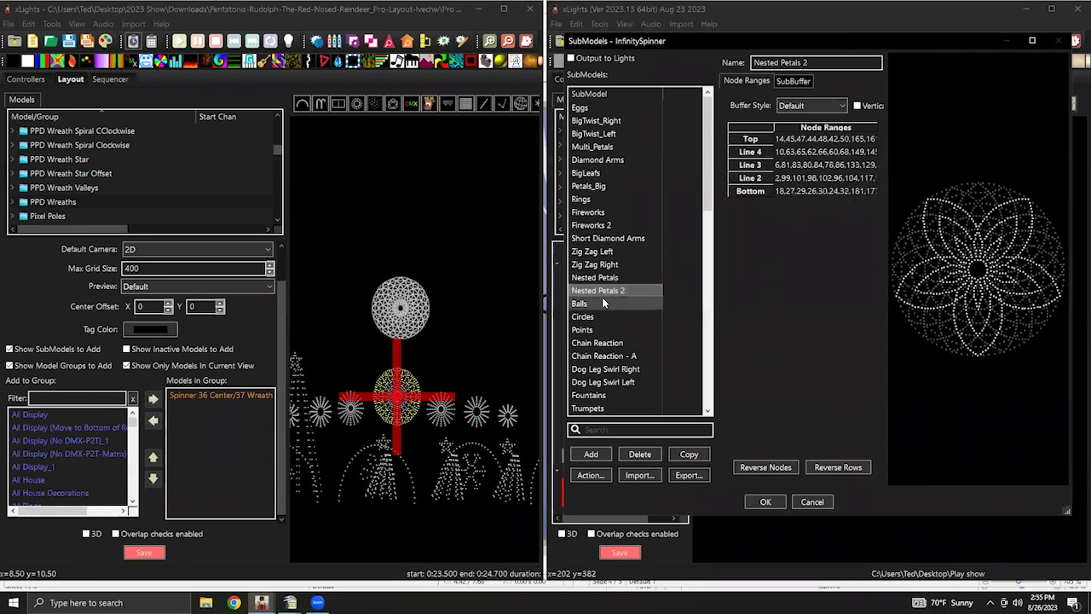
left_click(602, 301)
left_click(608, 317)
left_click(607, 329)
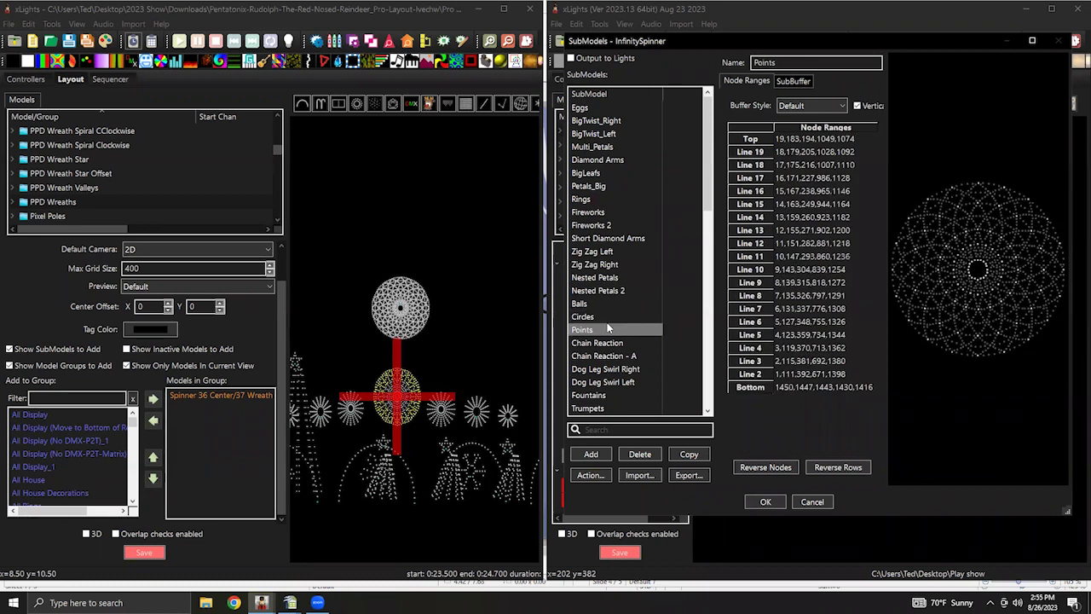
Preview the Chain Reaction, Dog Leg Swirl, Trumpets, MidLeafs, Petals_MidB and Mid Diamonds submodels.
left_click(610, 342)
left_click(612, 355)
left_click(605, 380)
left_click(605, 369)
scroll(606, 388, "down", 5)
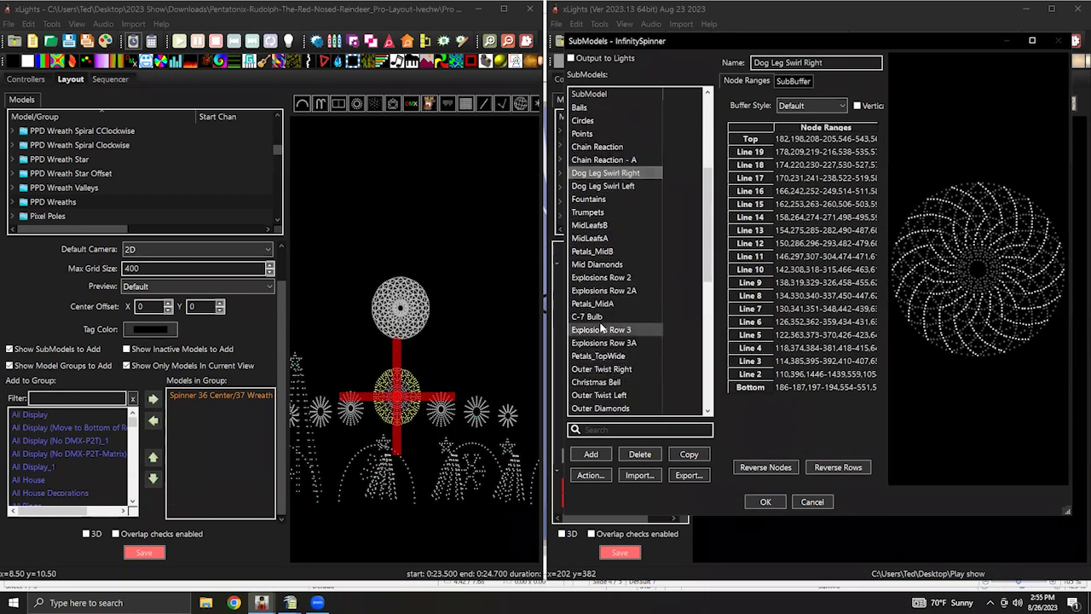
left_click(606, 212)
left_click(606, 225)
left_click(607, 237)
left_click(609, 252)
left_click(608, 264)
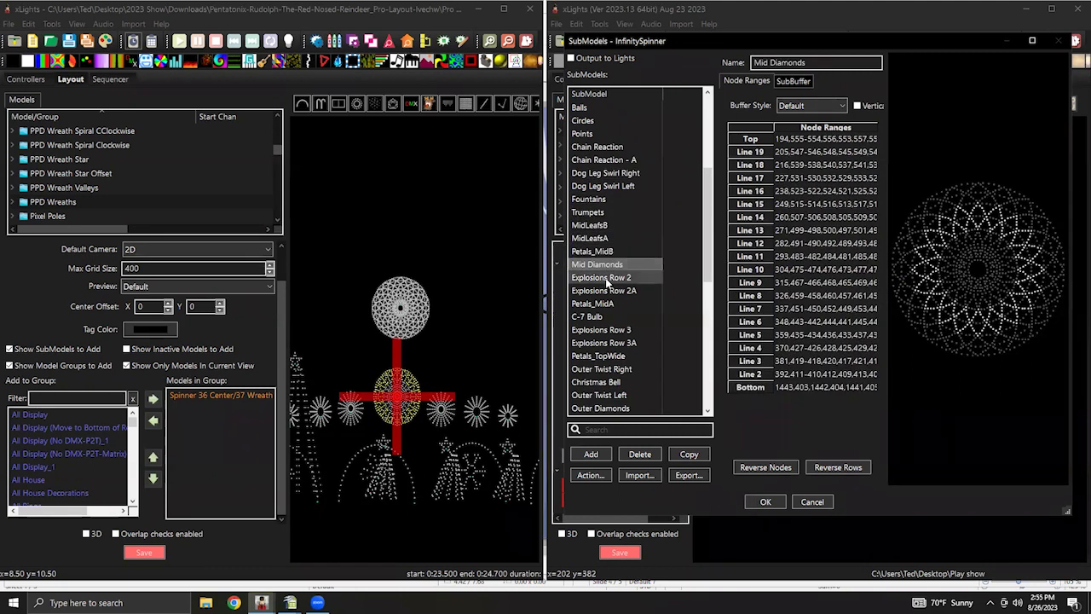
Preview the submodels from Explosions Row 2 through Explosions Row 3A, comparing Explosions Row 3 with Row 3A.
left_click(609, 277)
left_click(610, 291)
left_click(608, 303)
left_click(605, 316)
left_click(605, 330)
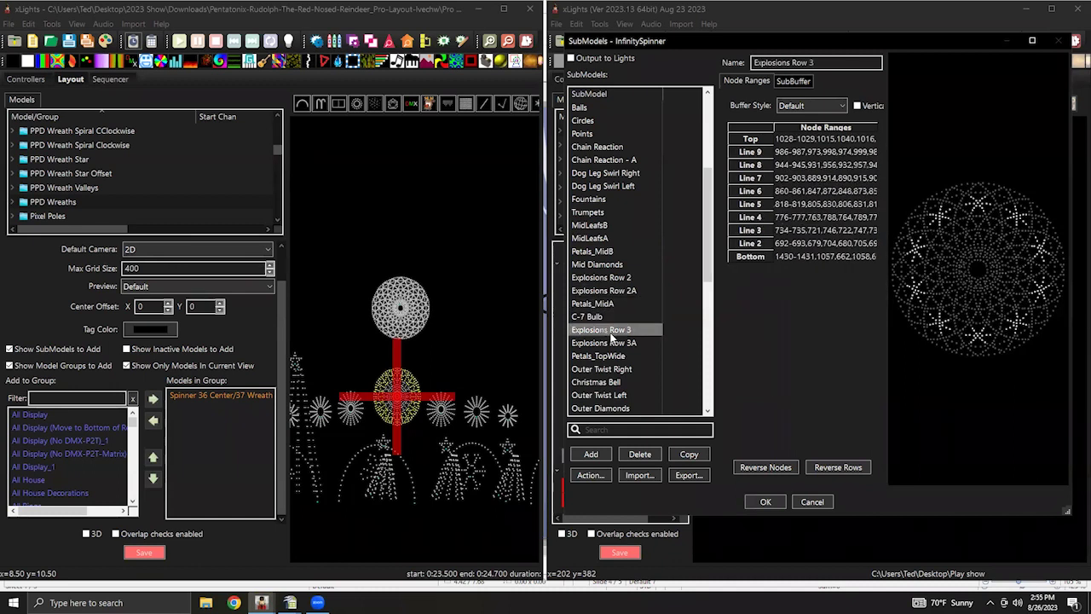
left_click(606, 343)
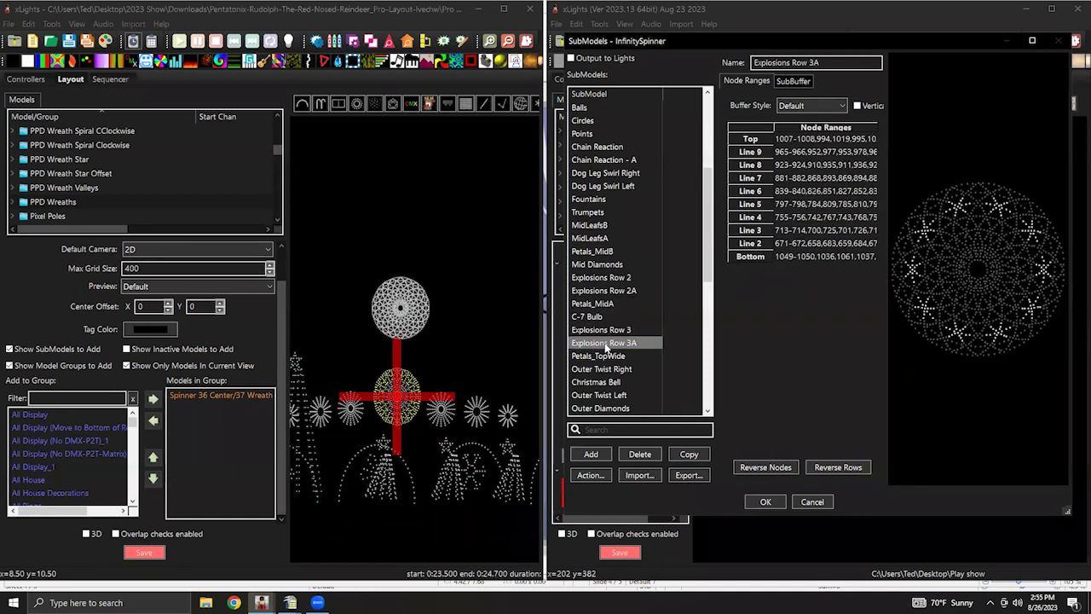
left_click(609, 332)
left_click(607, 344)
left_click(611, 333)
left_click(605, 344)
Add the InfinitySpinner/Explosions Row 3 and Explosions Row 3A submodels to the PPD Wreaths group.
left_click_drag(132, 426, 132, 437)
scroll(80, 466, "down", 3)
scroll(80, 466, "down", 1)
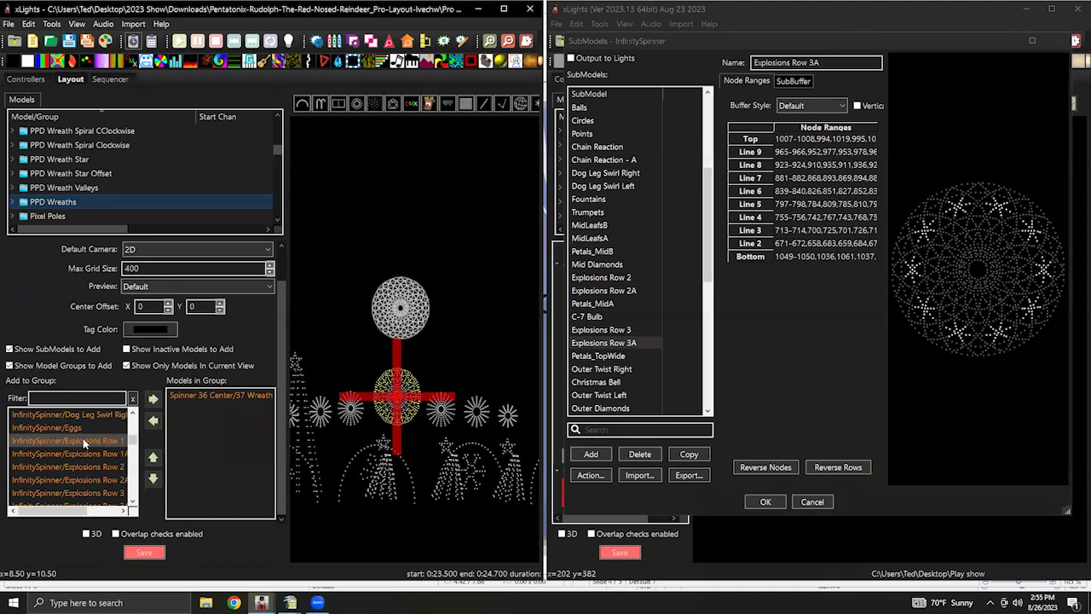
scroll(82, 438, "down", 2)
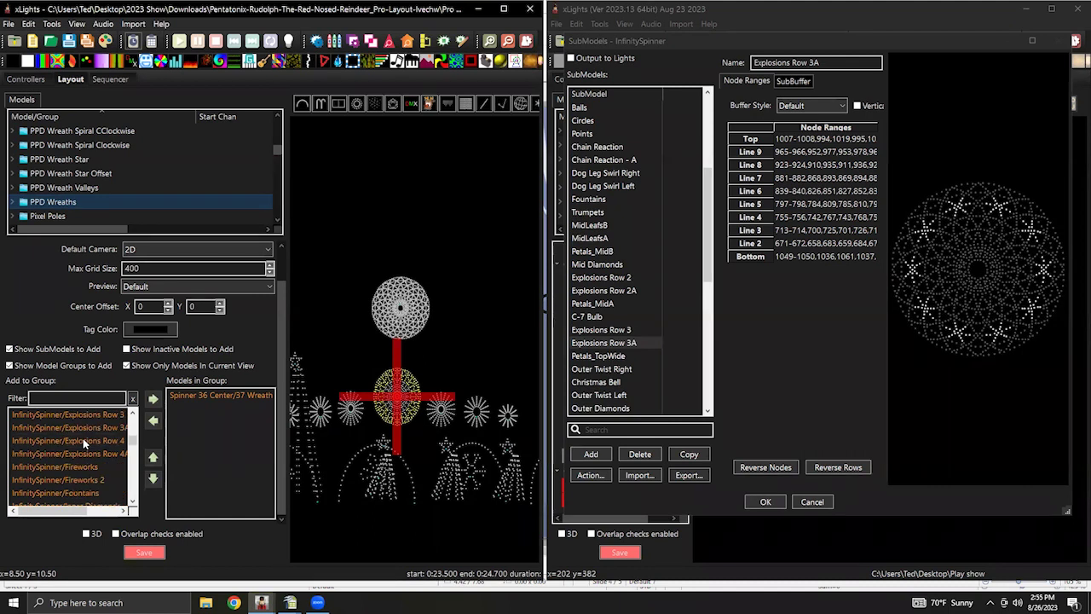
scroll(83, 430, "up", 1)
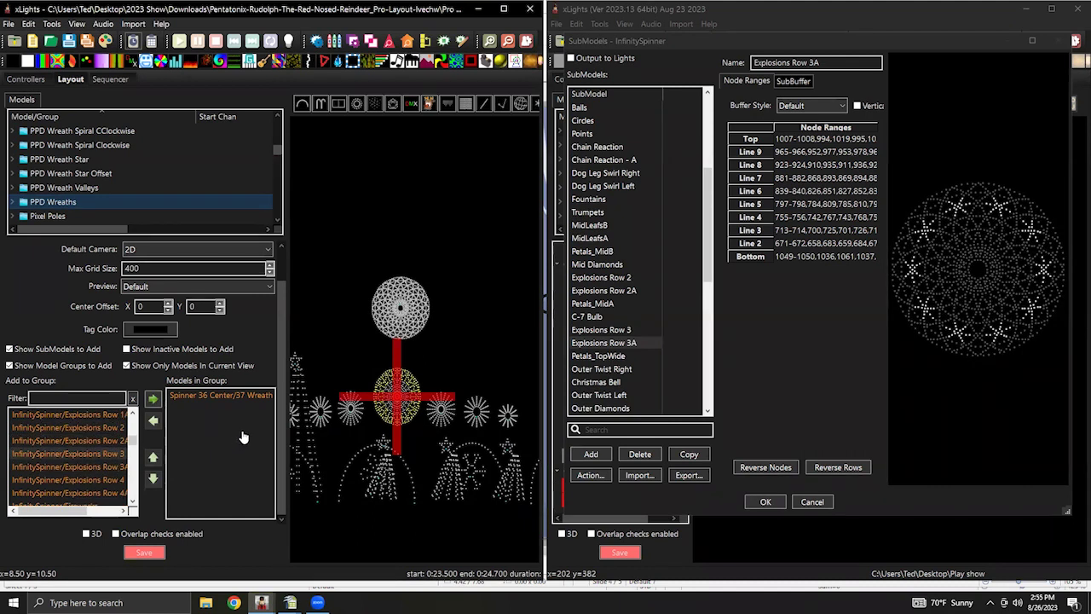
double_click(81, 454)
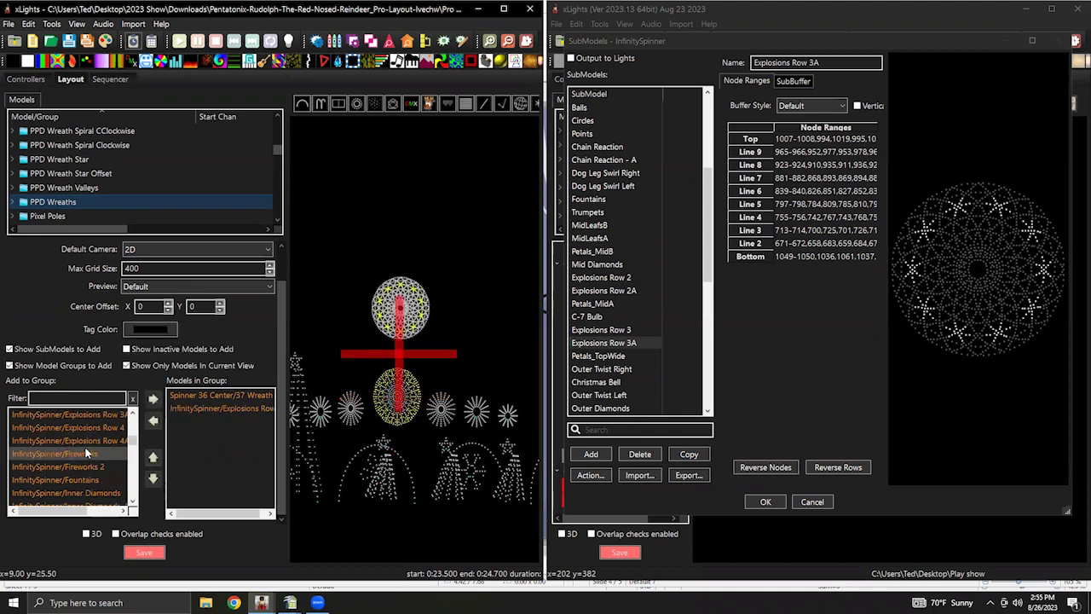
double_click(81, 452)
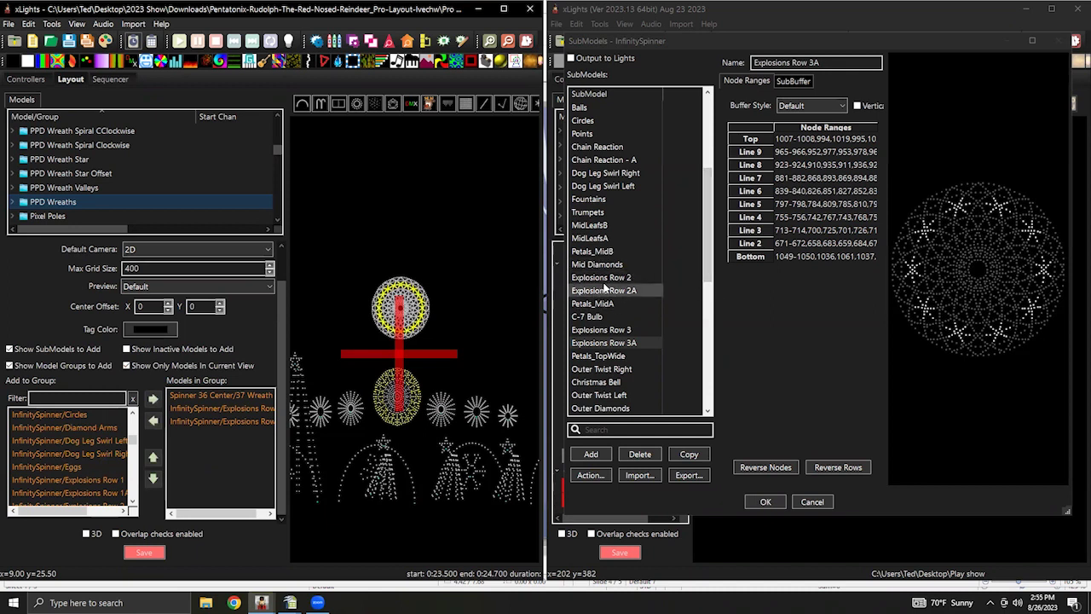
Preview the Petals_TopWide submodel, and add InfinitySpinner/Petals_TopWide and InfinitySpinner/Outline to the PPD Wreaths group.
left_click(600, 356)
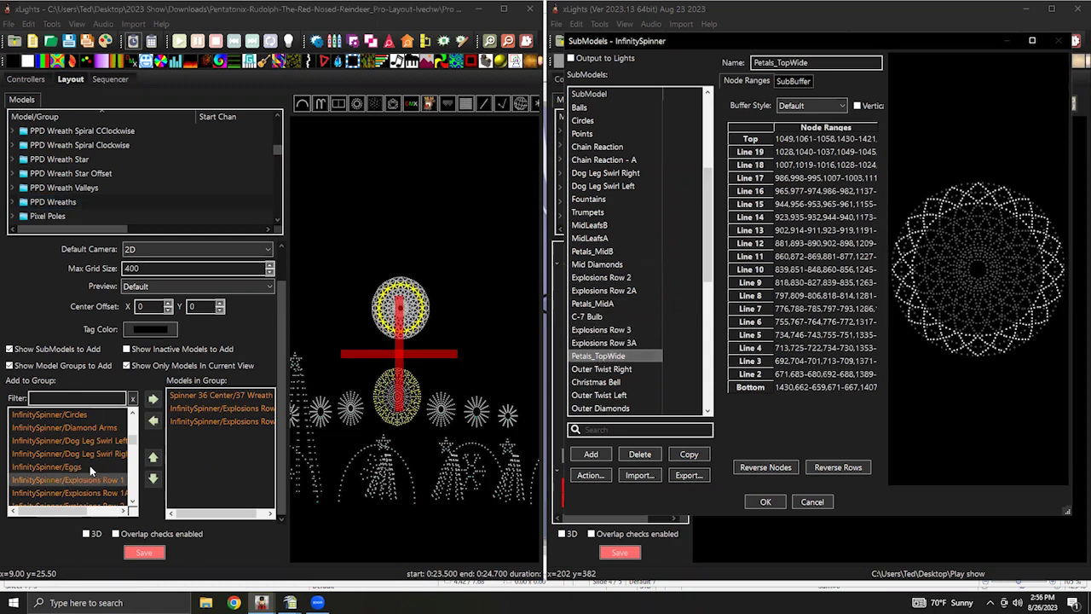
scroll(79, 457, "down", 5)
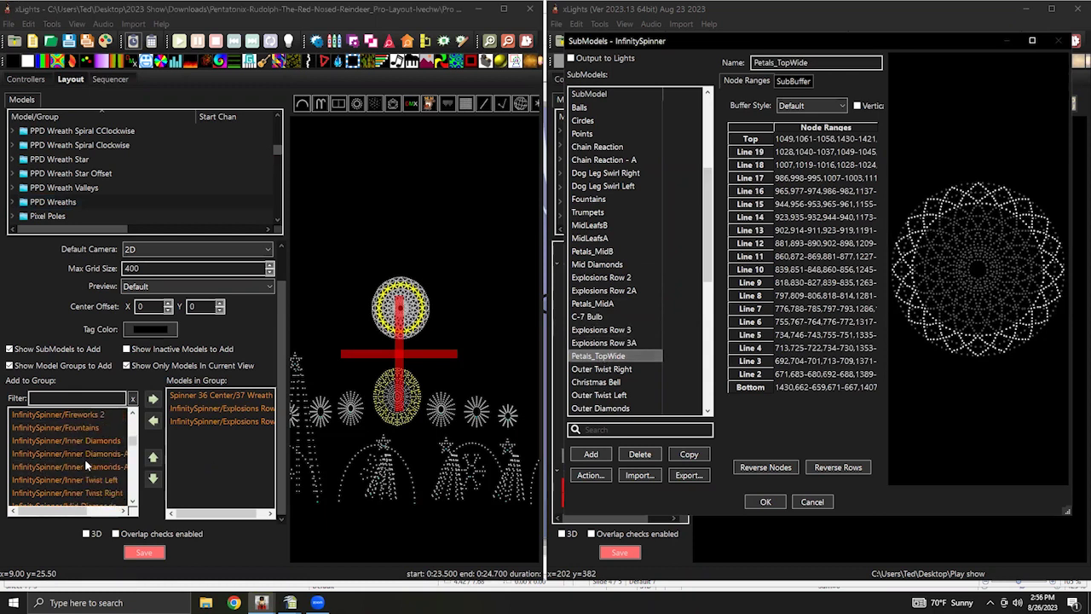
scroll(85, 463, "down", 2)
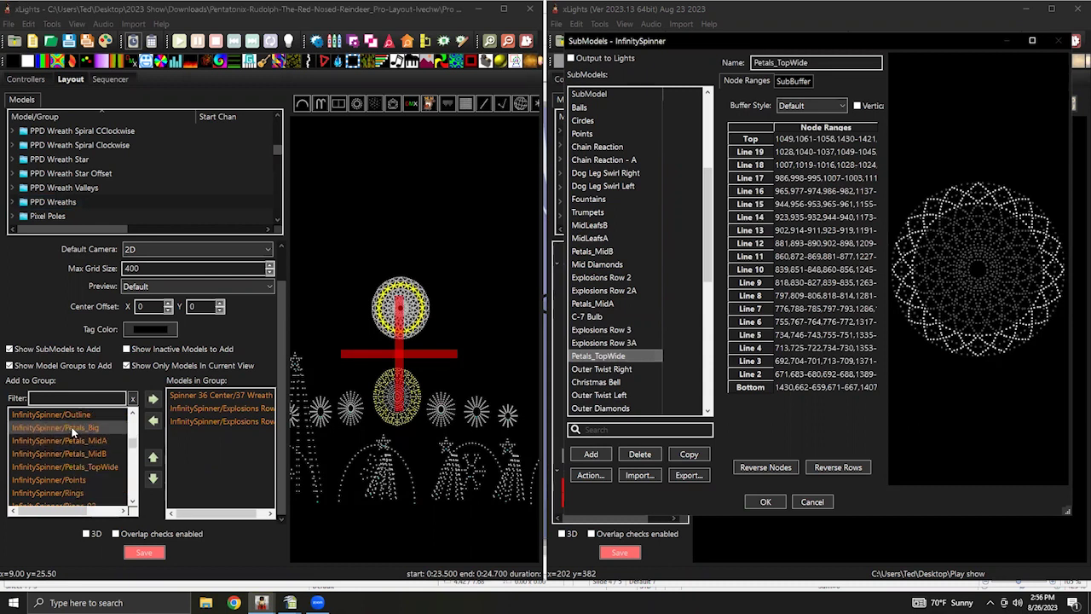
left_click(75, 466)
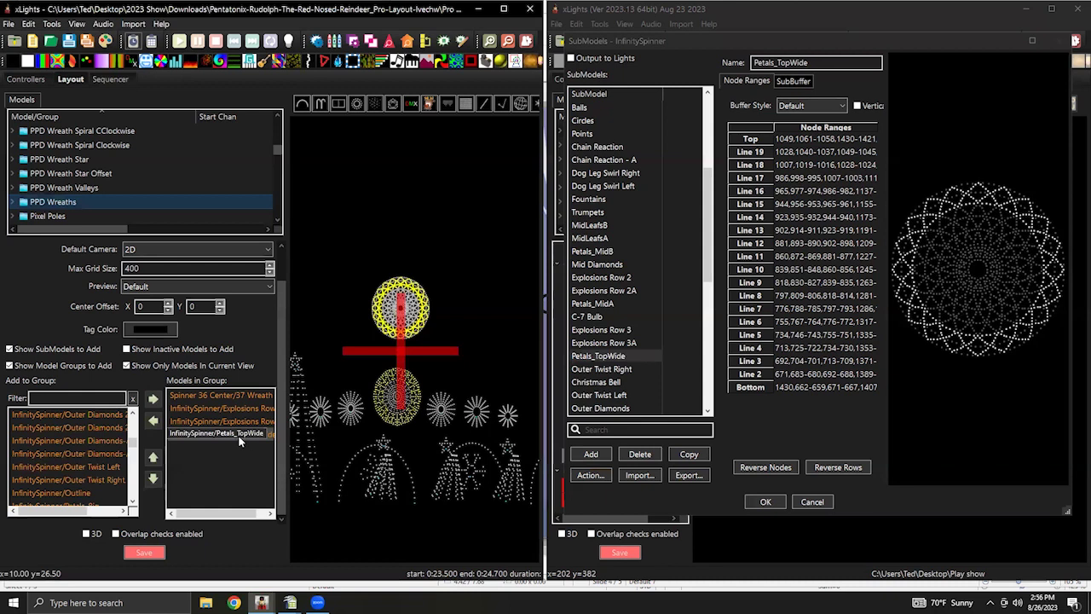
scroll(90, 451, "down", 2)
left_click_drag(69, 462, 246, 460)
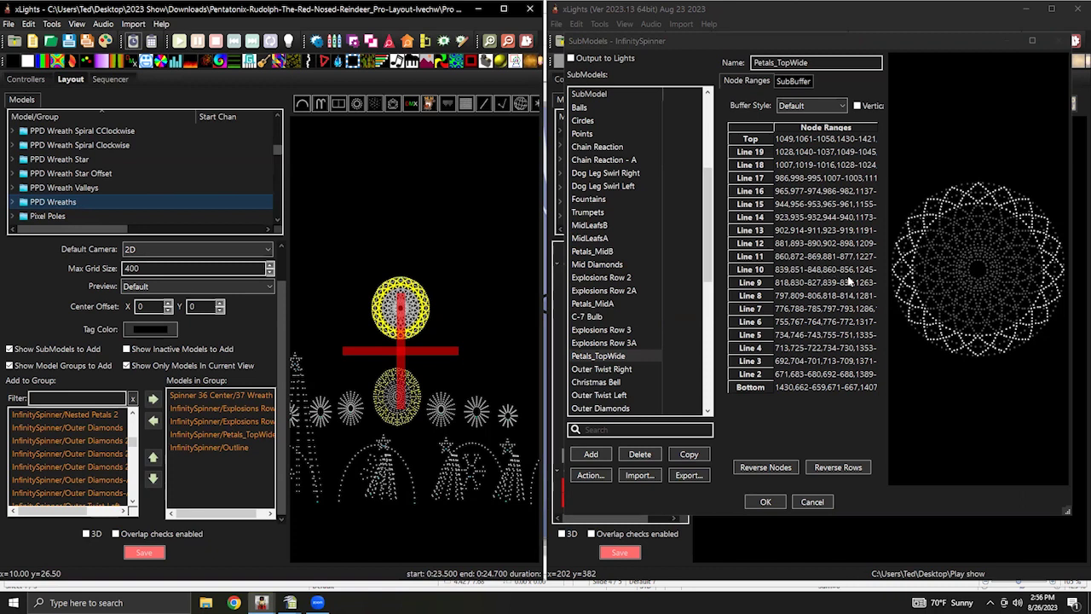
Look through the model groups for the GE Rosa Wreath entries and select the GE Rosa Wreath Arrows group.
scroll(133, 175, "up", 4)
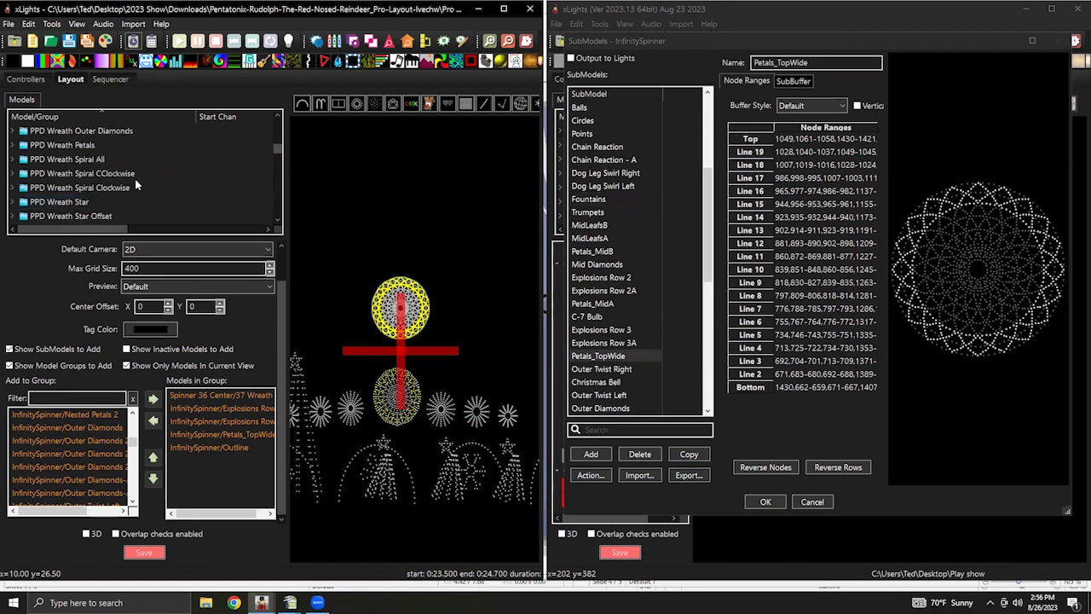
scroll(136, 183, "down", 4)
scroll(145, 179, "up", 4)
scroll(159, 183, "up", 6)
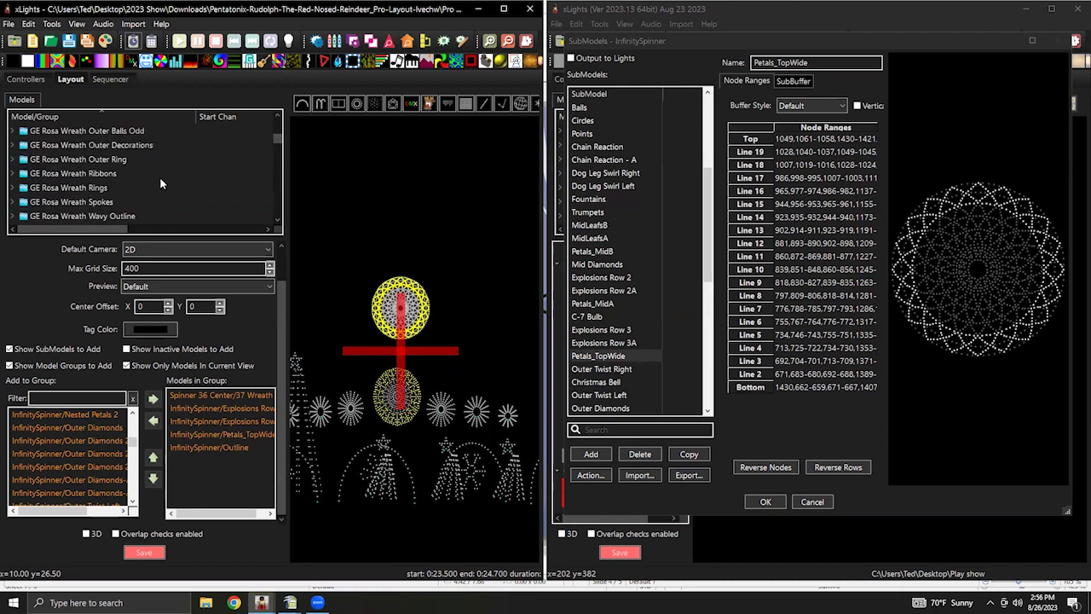
scroll(176, 183, "up", 2)
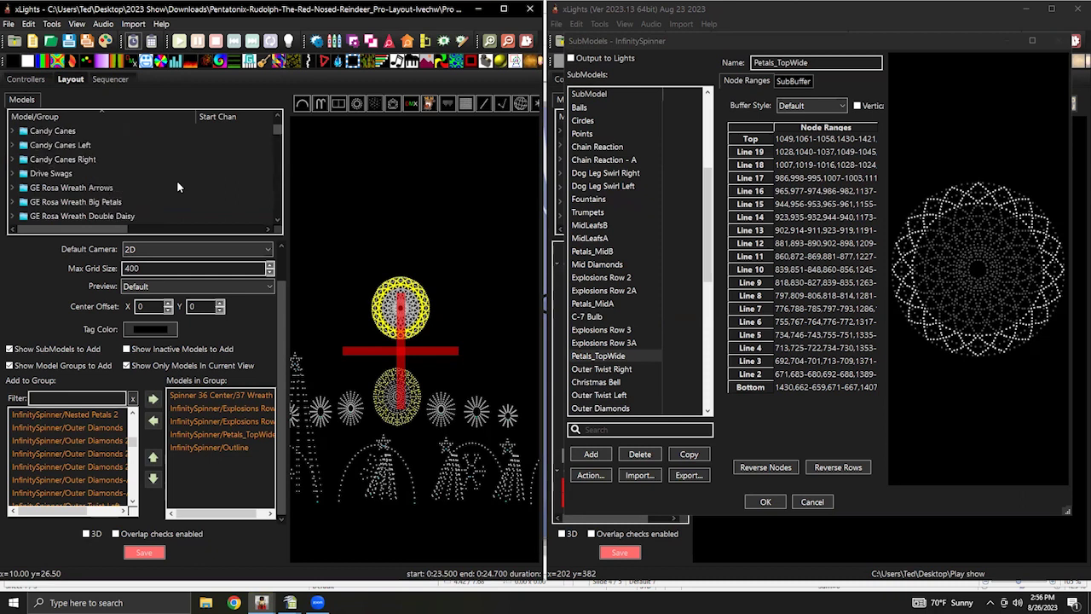
scroll(175, 178, "down", 1)
scroll(184, 173, "down", 5)
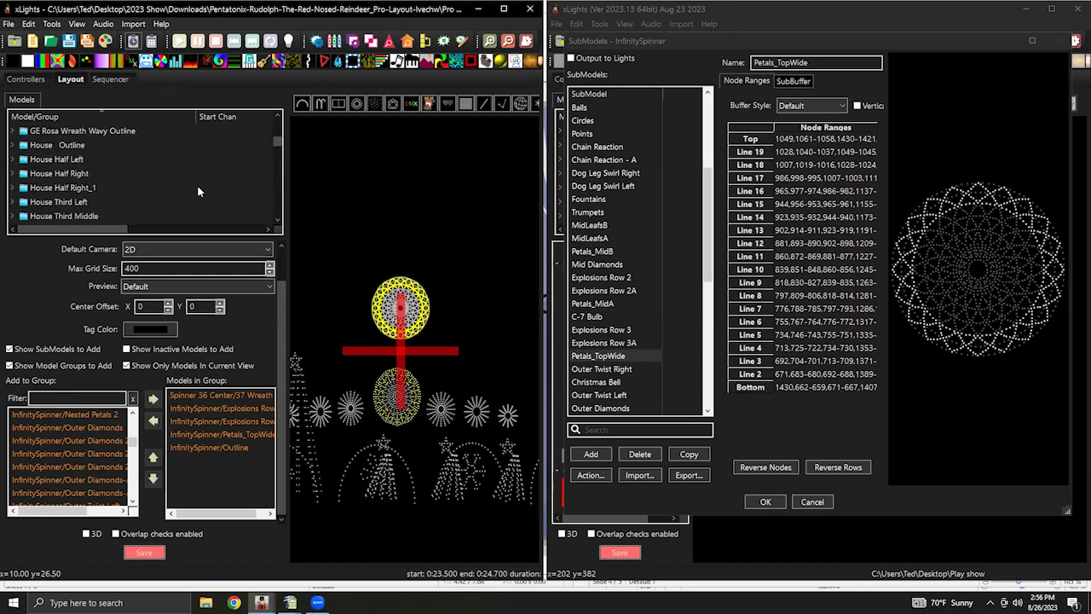
scroll(194, 186, "up", 6)
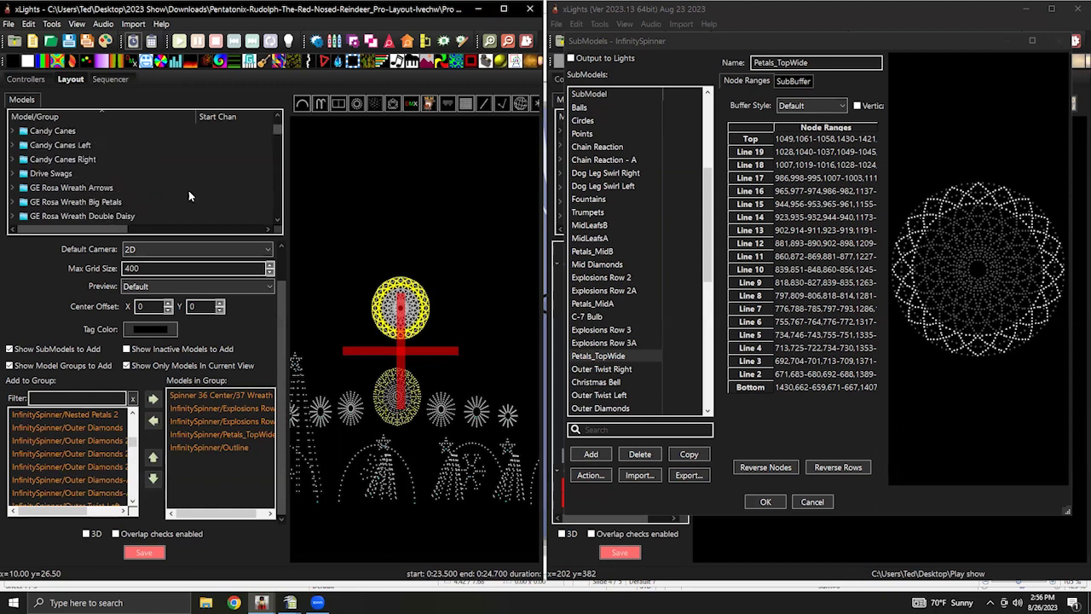
scroll(192, 190, "down", 1)
left_click(107, 145)
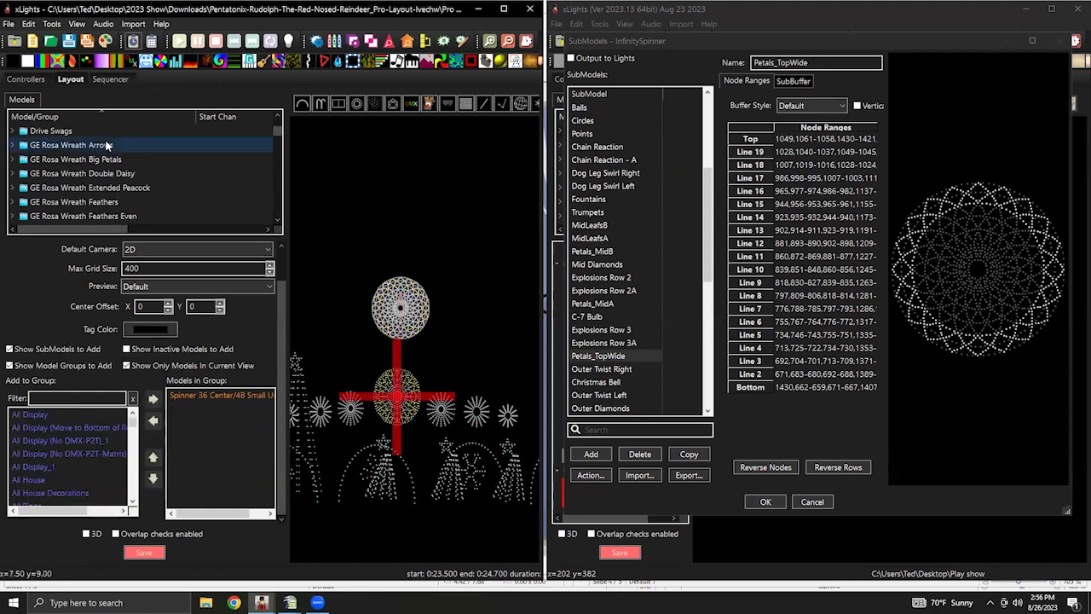
Select the InfinitySpinner model in the layout preview, and reselect the GE Rosa Wreath Arrows group.
left_click_drag(390, 440, 425, 394)
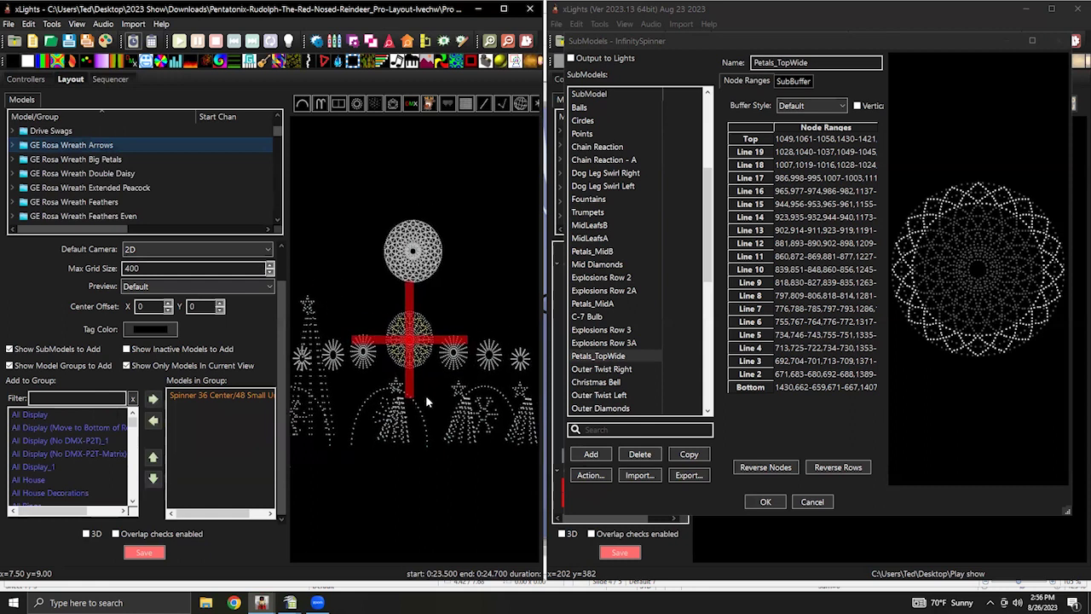
left_click(419, 249)
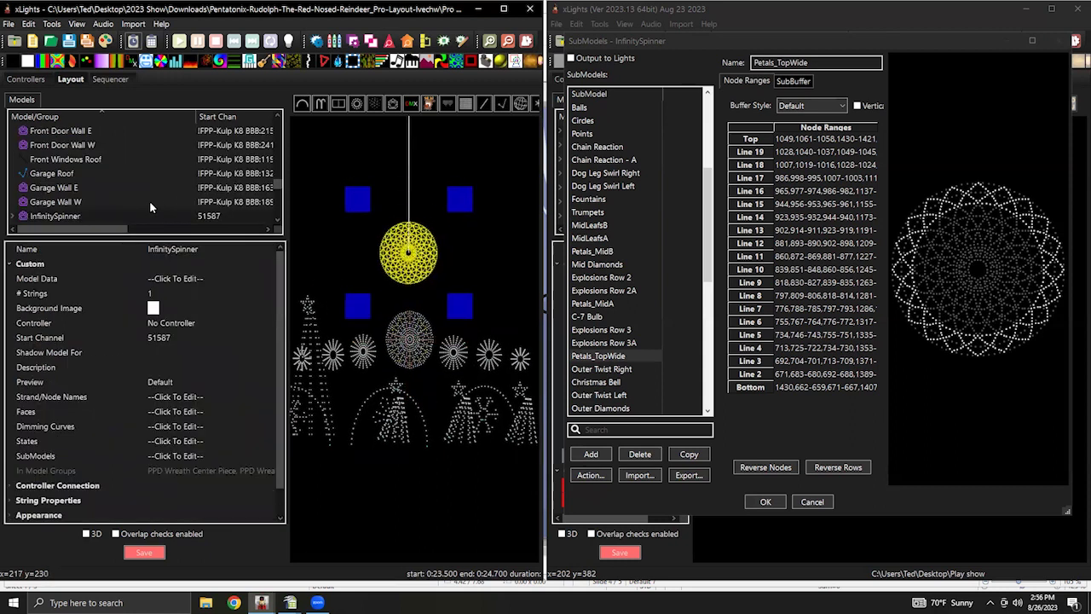
scroll(149, 207, "up", 10)
scroll(115, 182, "up", 15)
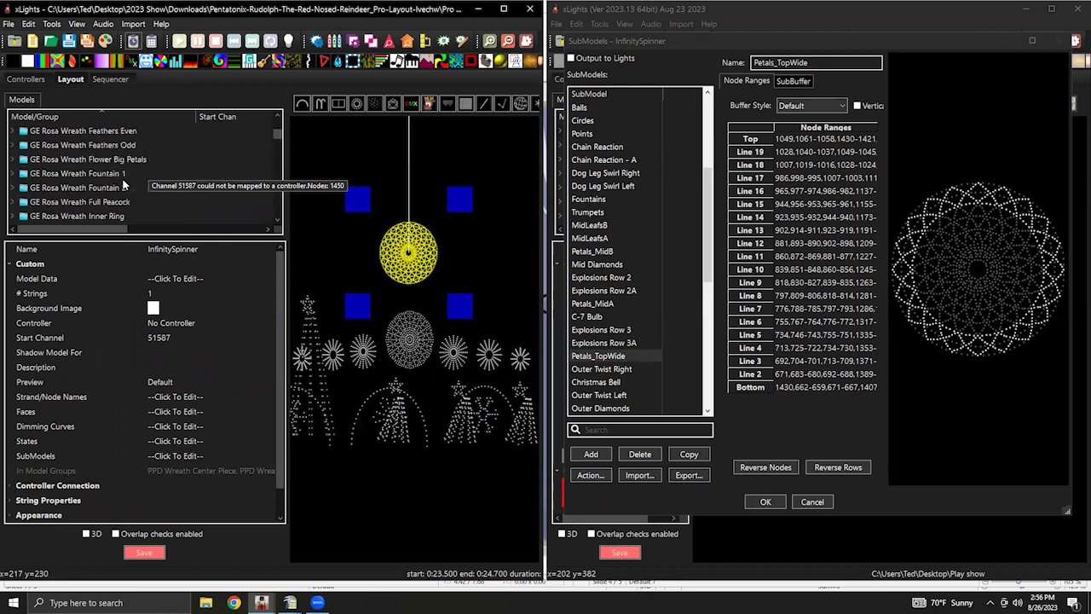
scroll(129, 177, "up", 3)
left_click(86, 187)
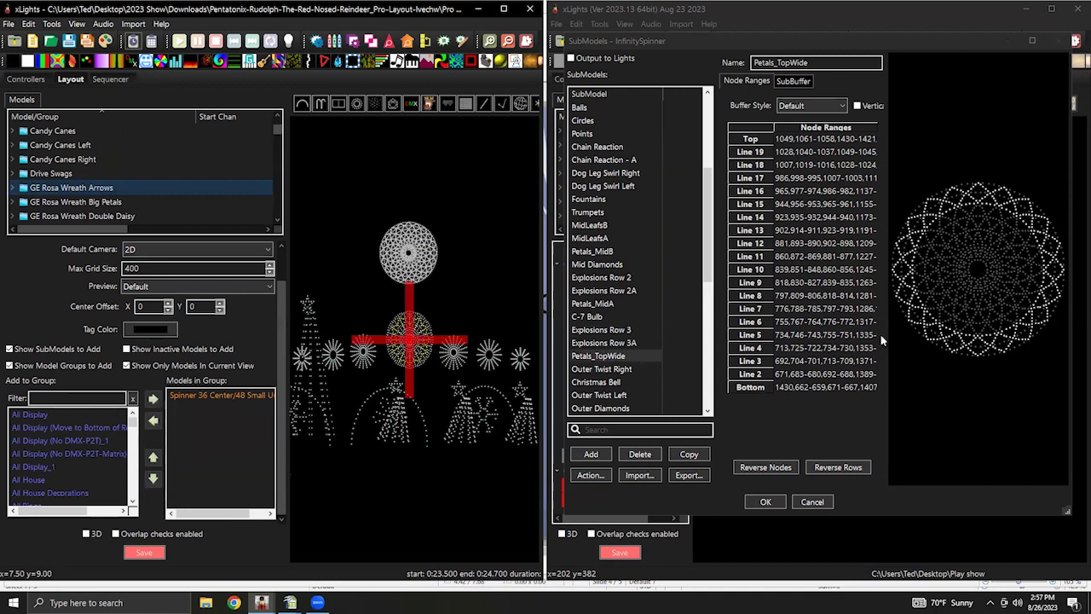
Look through the InfinitySpinner submodel list for a candidate matching the GE Rosa Wreath Arrows group.
scroll(631, 309, "down", 4)
scroll(635, 312, "down", 3)
scroll(622, 264, "up", 12)
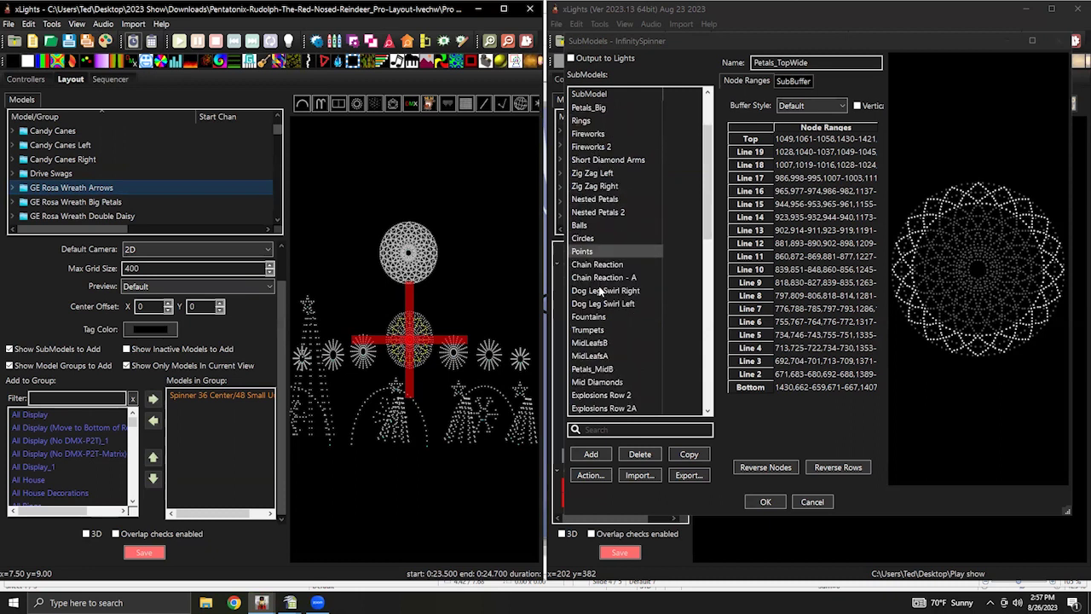
scroll(627, 281, "down", 10)
scroll(629, 297, "down", 5)
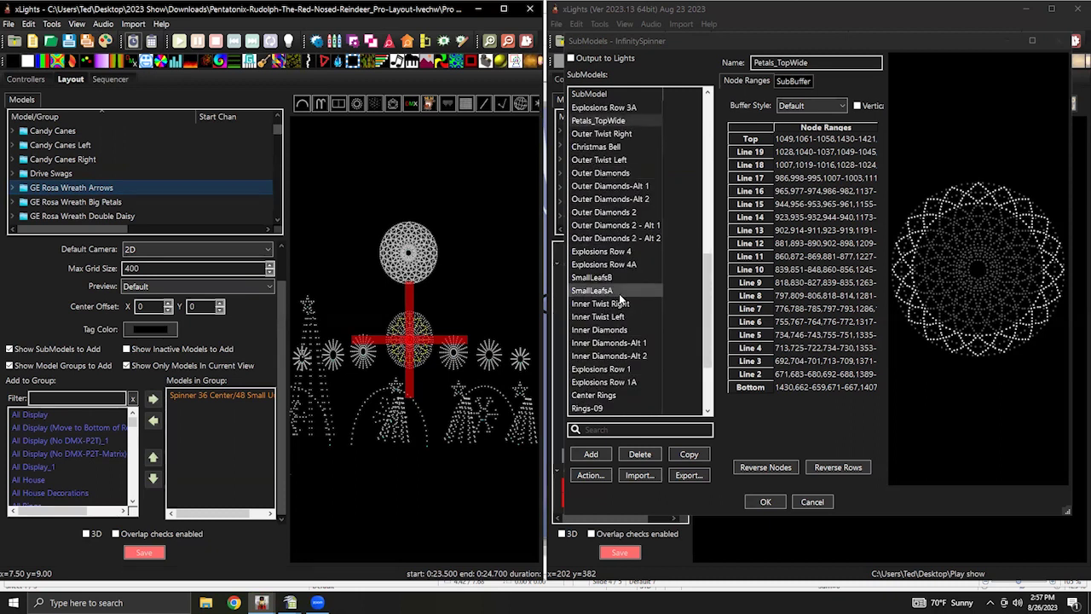
scroll(614, 290, "up", 1)
scroll(612, 283, "up", 2)
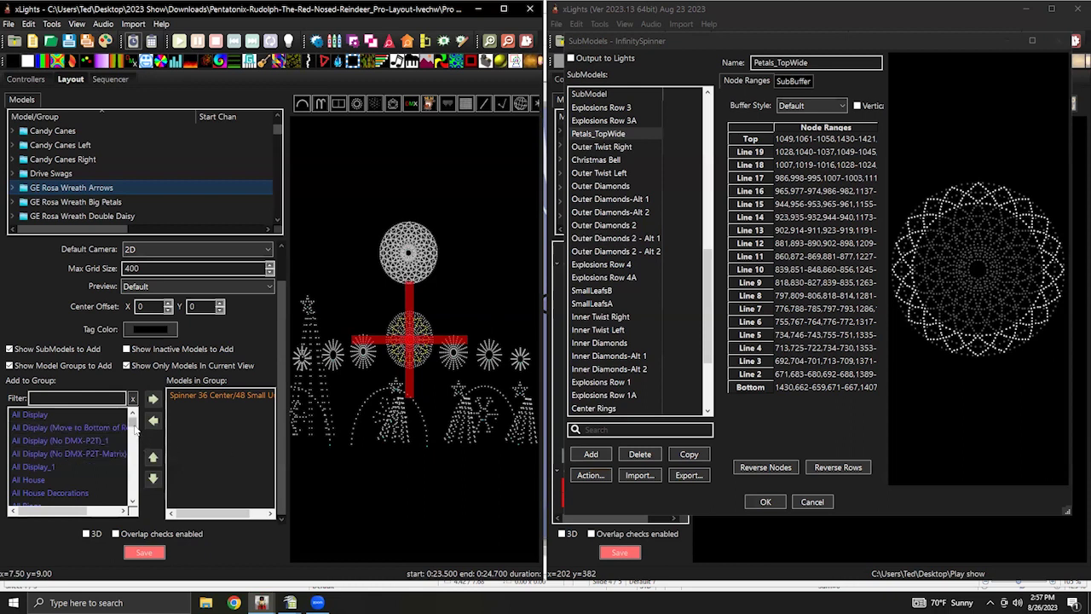
left_click(229, 390)
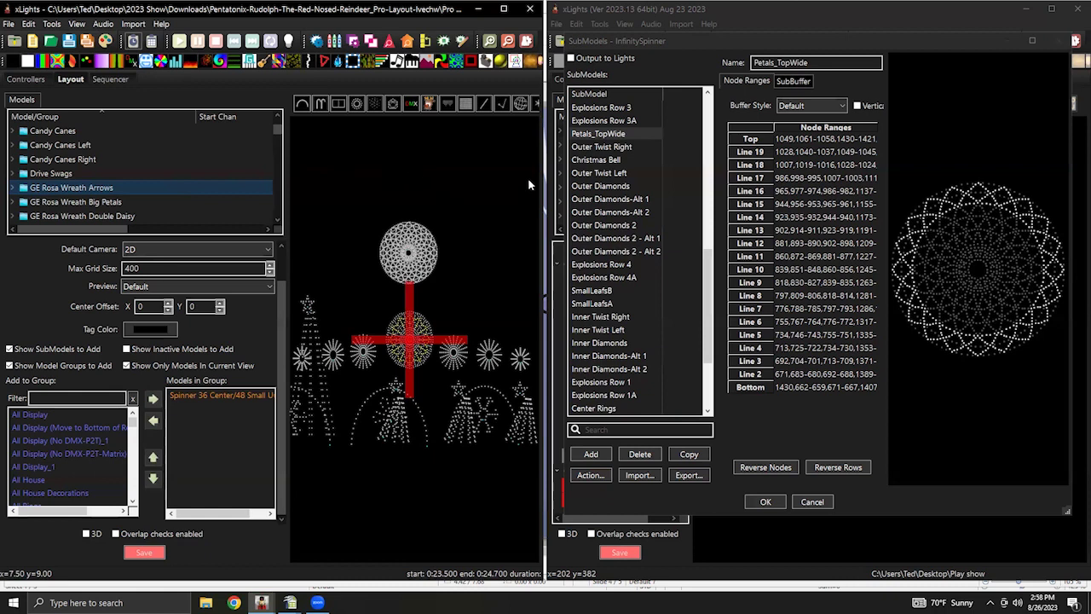
Switch to the 36 Spinner sub models.ods spreadsheet in OpenOffice Calc, examine how ShowStoppers submodels map to other props, and return to xLights.
mouse_move(289, 603)
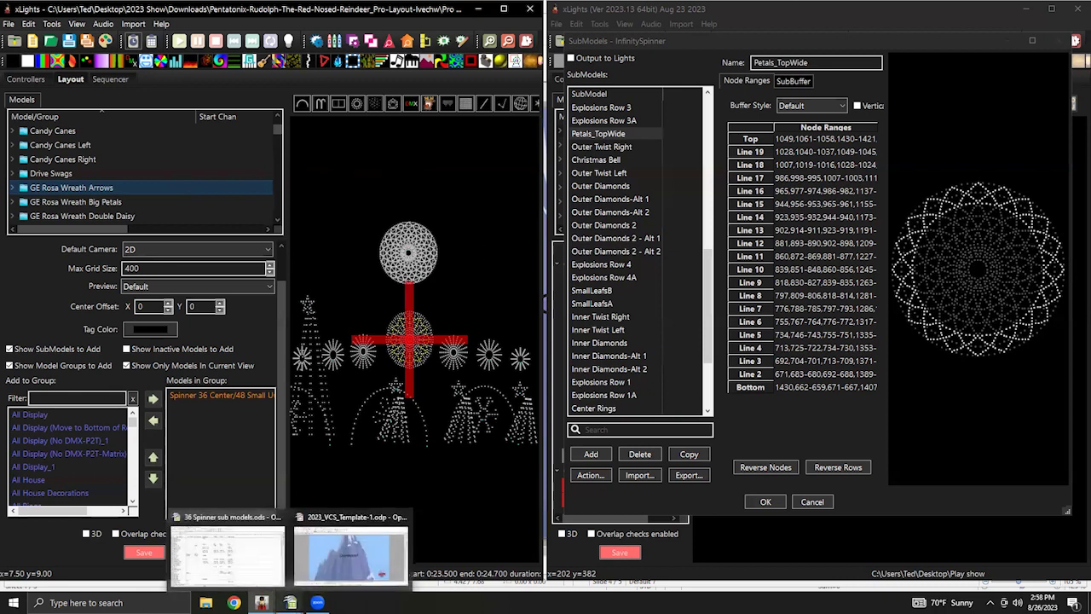
left_click(228, 554)
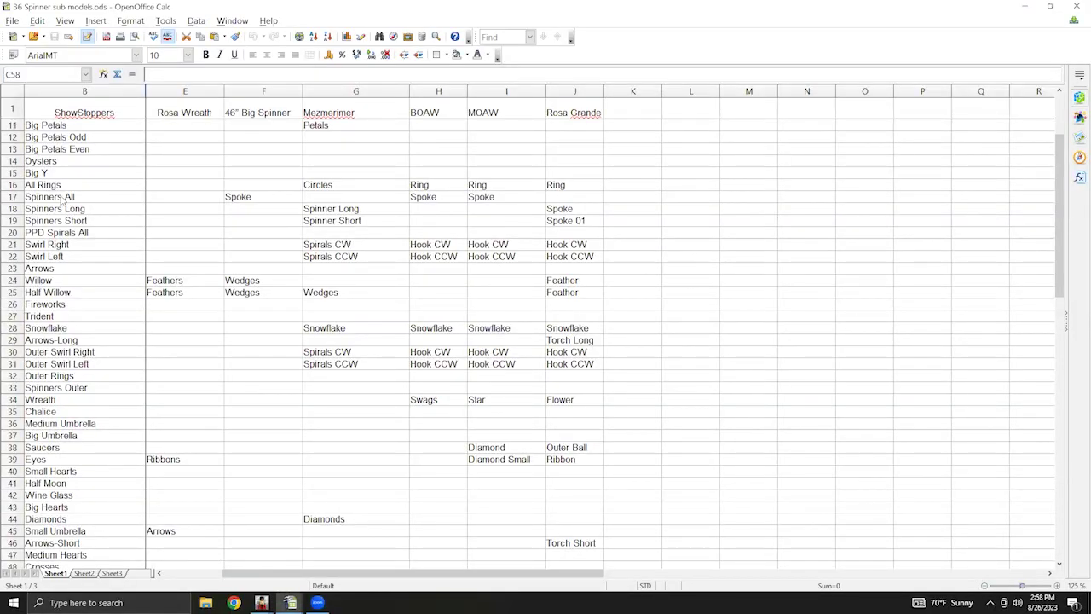
scroll(64, 360, "up", 3)
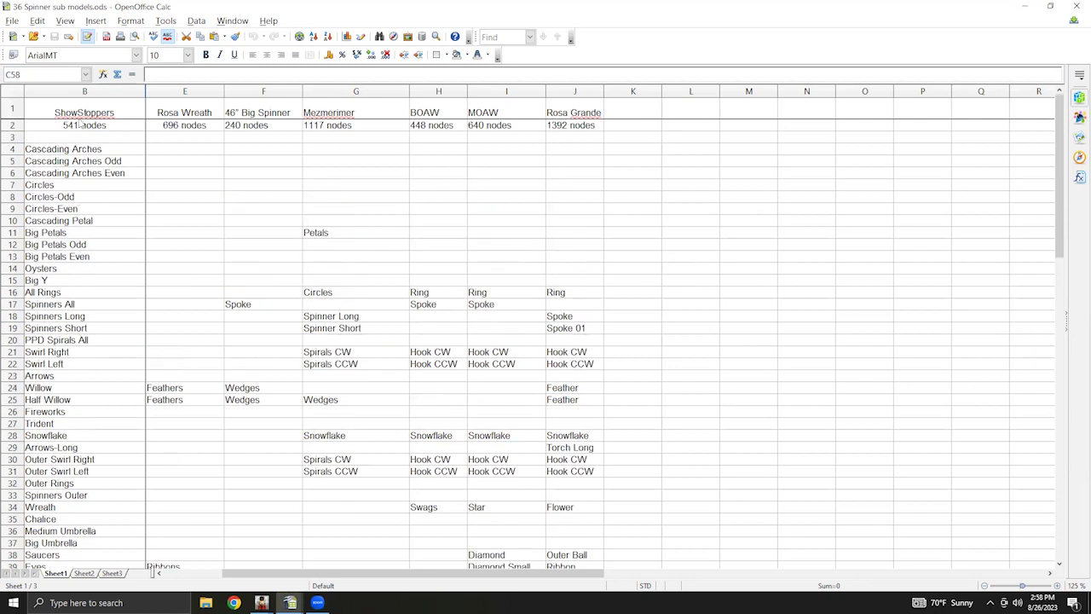
scroll(83, 336, "down", 7)
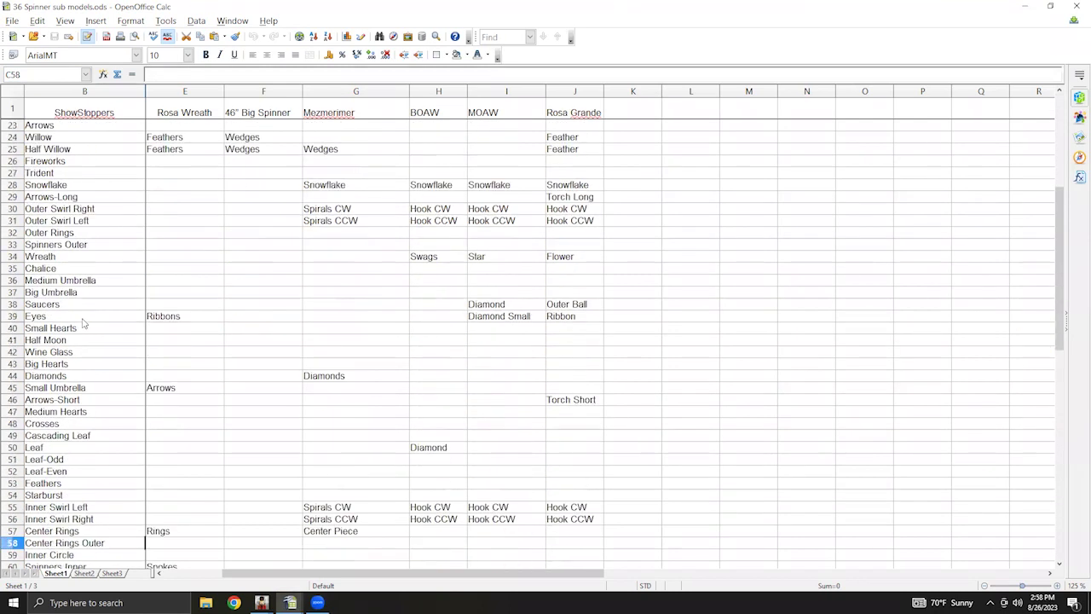
scroll(76, 209, "up", 5)
scroll(66, 315, "up", 2)
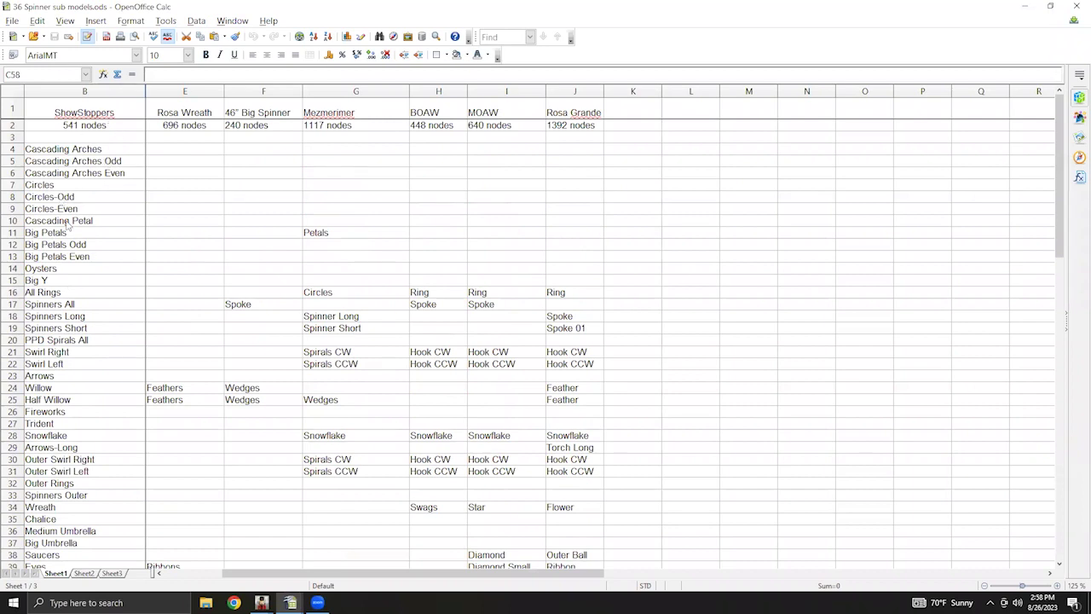
scroll(68, 243, "down", 4)
scroll(68, 247, "up", 2)
scroll(68, 272, "down", 13)
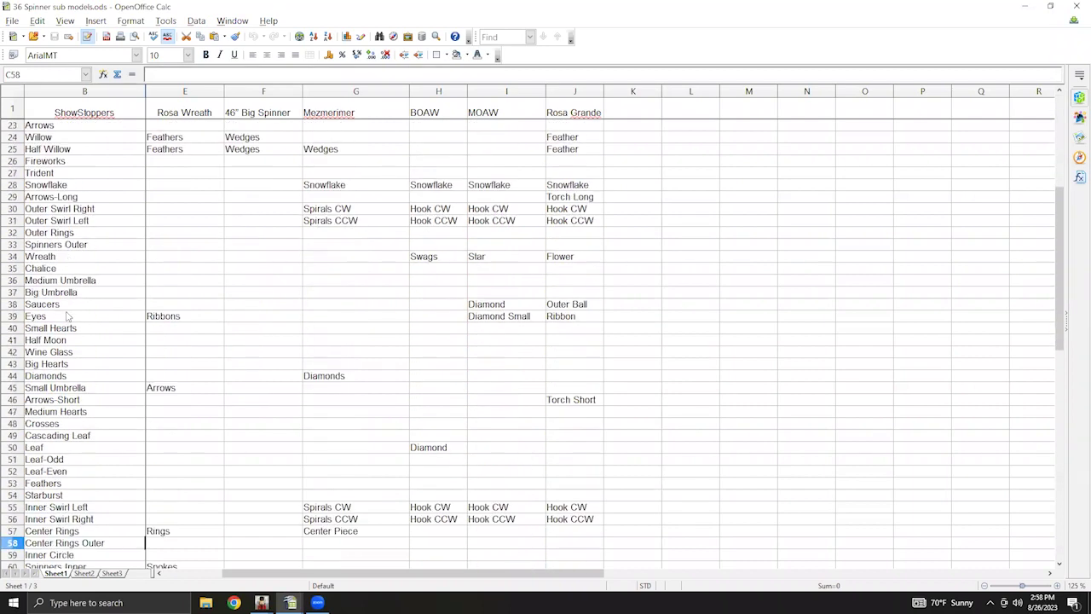
scroll(68, 358, "up", 15)
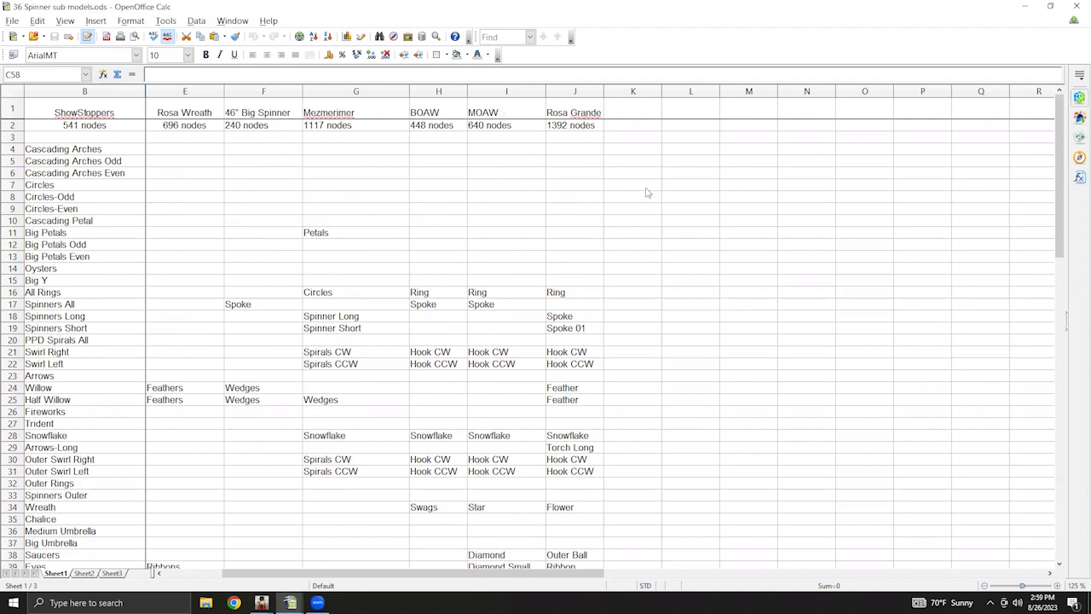
scroll(244, 292, "down", 1)
scroll(244, 292, "down", 1)
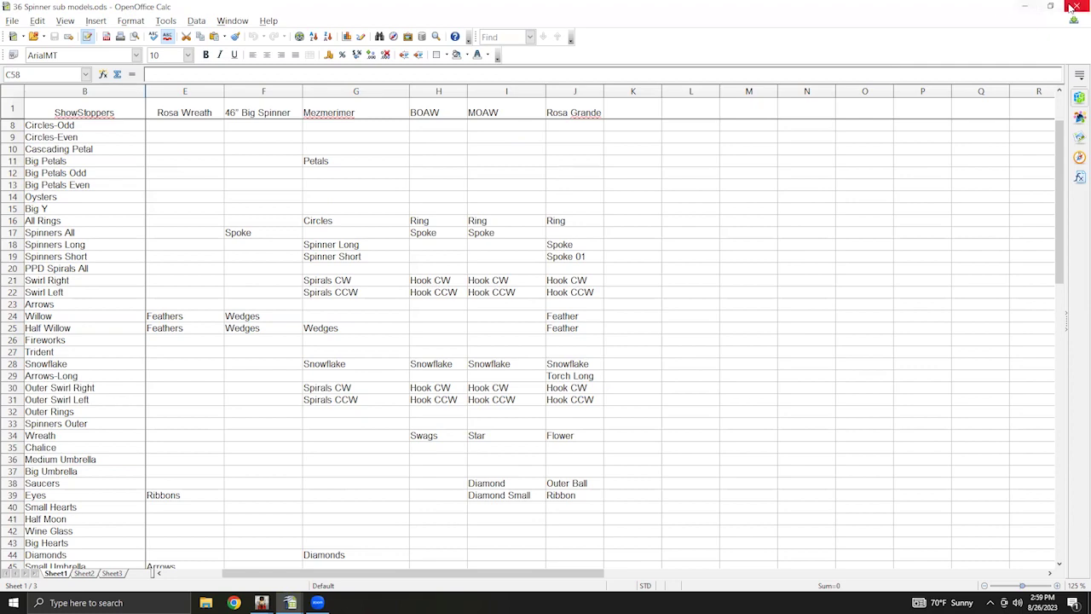
left_click(1027, 8)
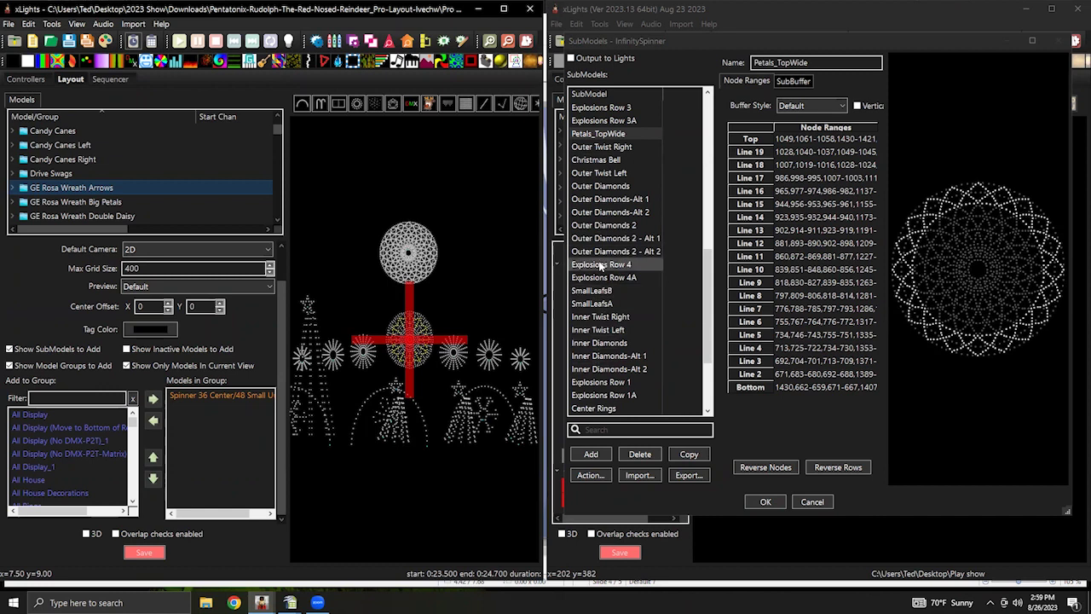
Preview the InfinitySpinner's MidLeafsB submodel as a match for GE Rosa Wreath Arrows.
scroll(618, 272, "up", 5)
scroll(609, 260, "up", 1)
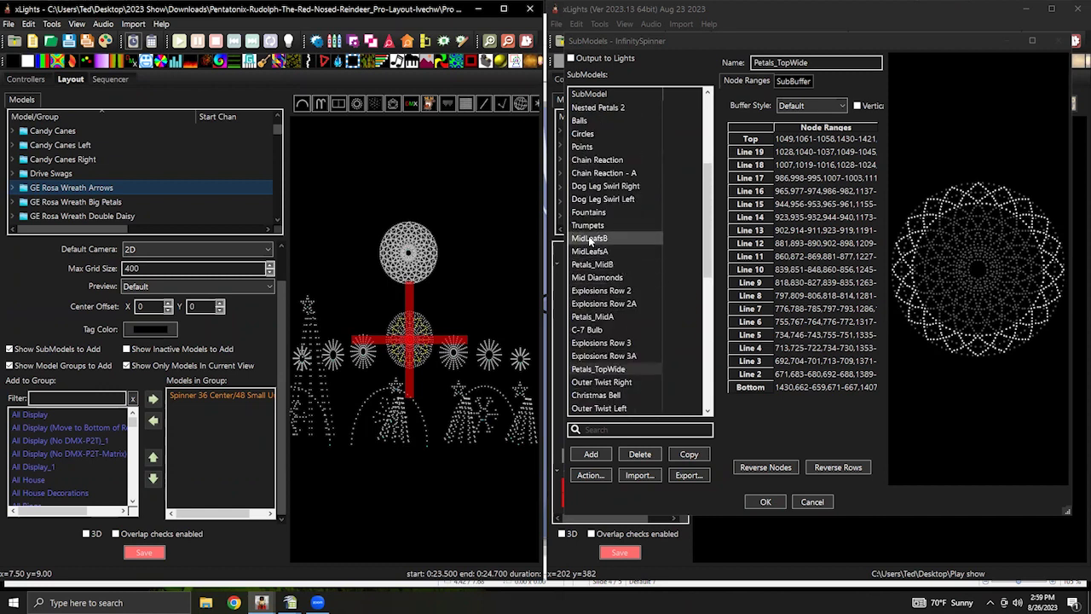
left_click(590, 239)
key("Down")
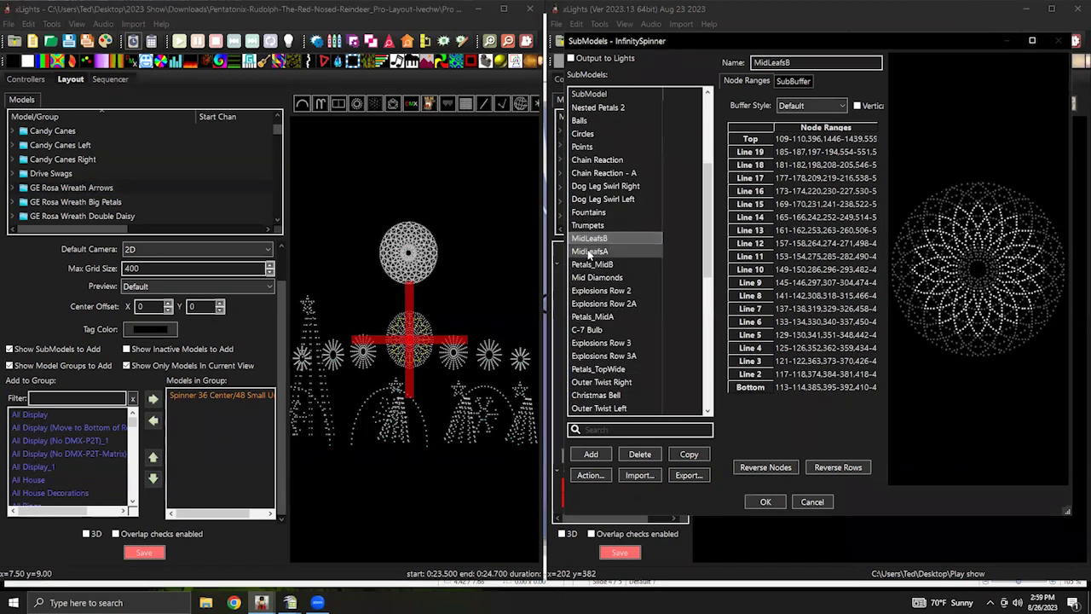
left_click(584, 240)
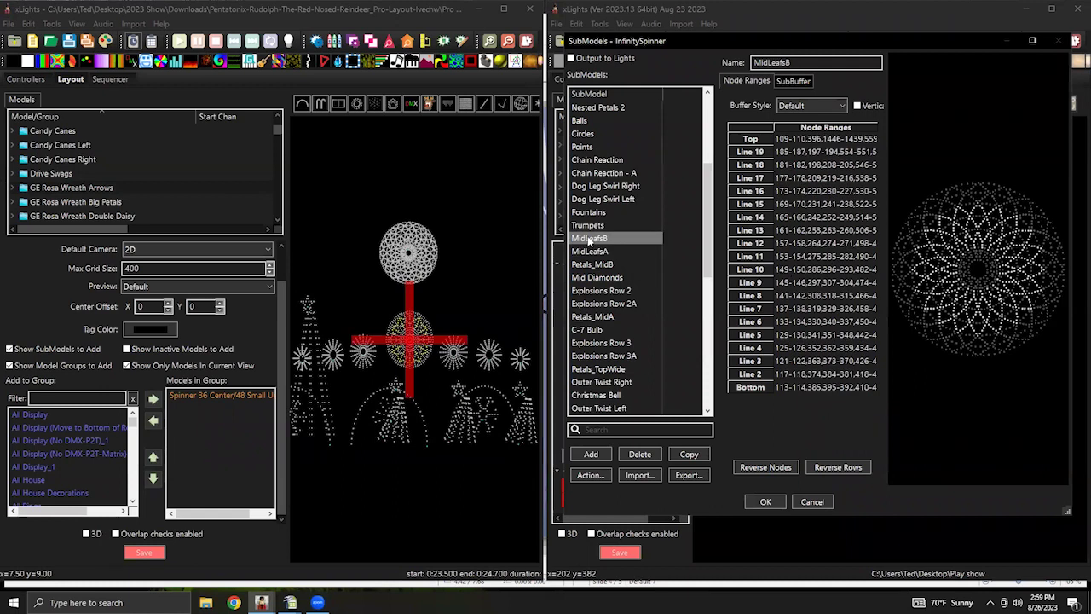
Add the InfinitySpinner/MidLeafsB submodel to the GE Rosa Wreath Arrows group.
scroll(103, 443, "down", 15)
scroll(132, 445, "down", 4)
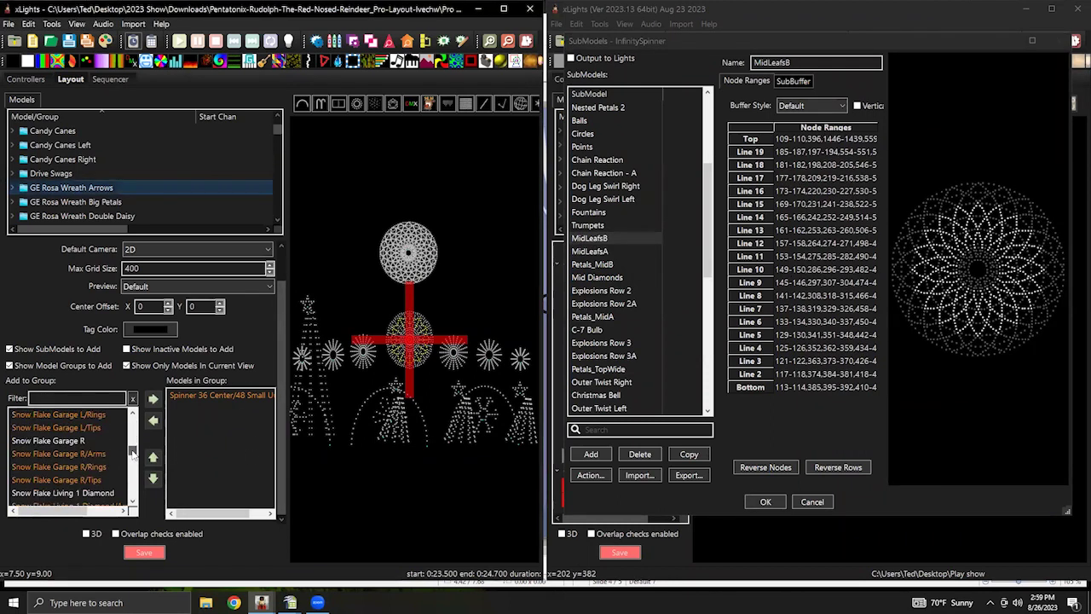
scroll(133, 445, "up", 6)
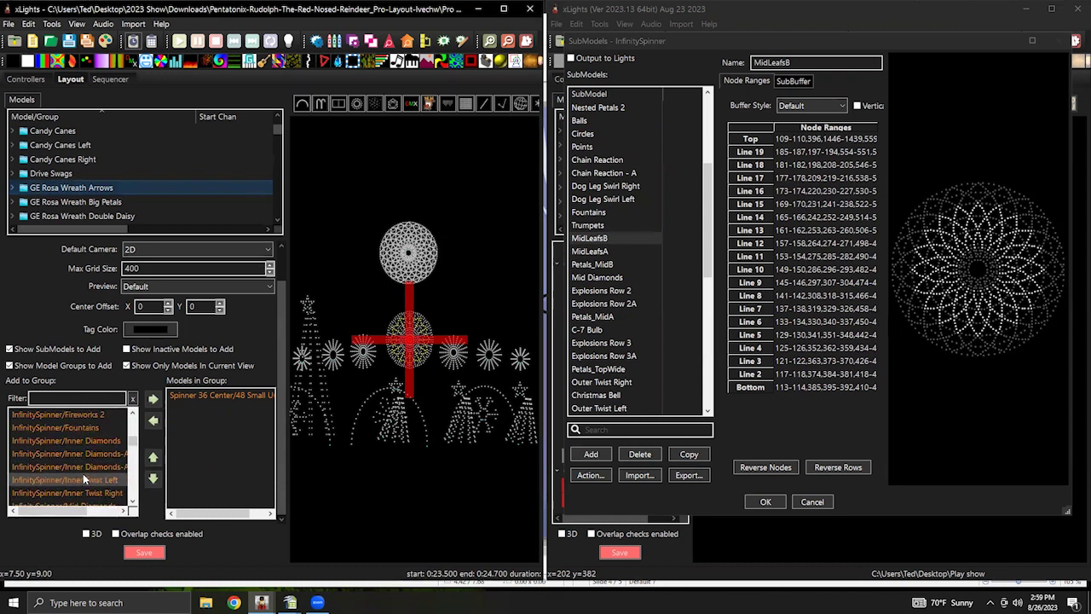
scroll(82, 473, "down", 3)
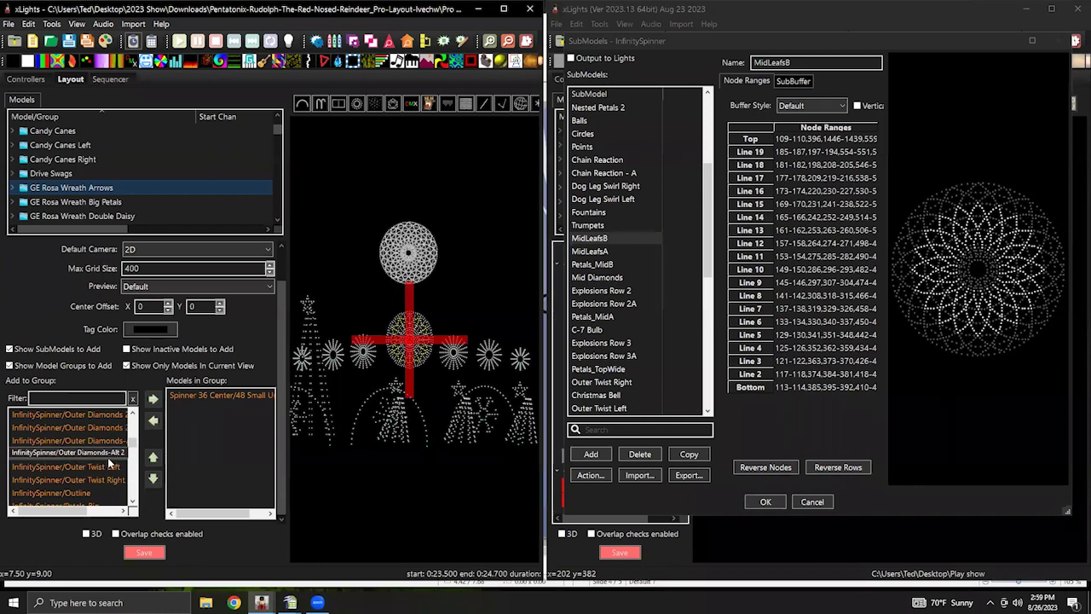
scroll(97, 467, "up", 2)
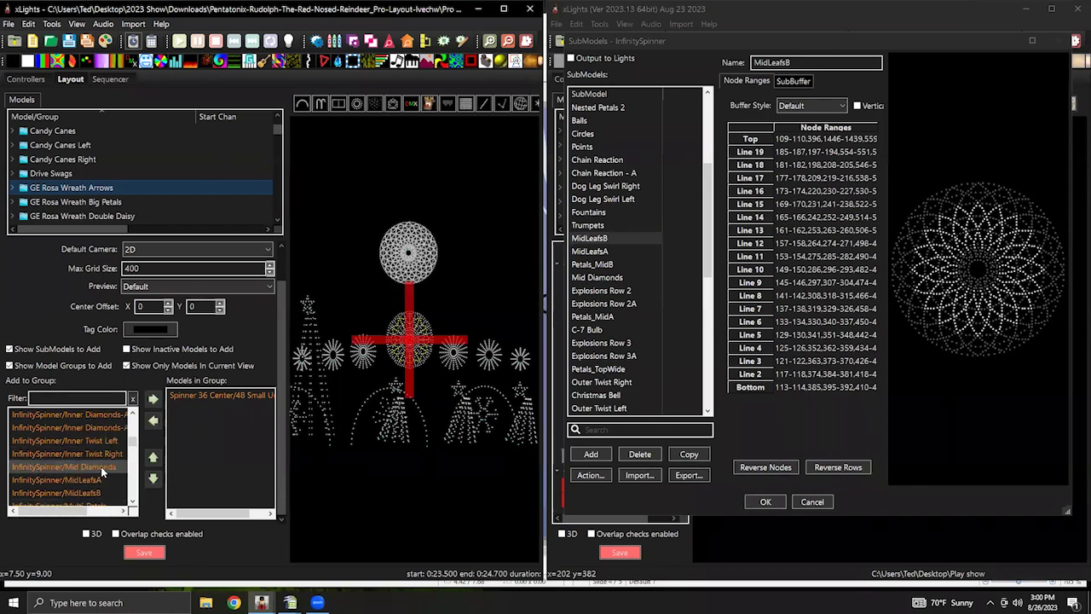
scroll(101, 467, "down", 2)
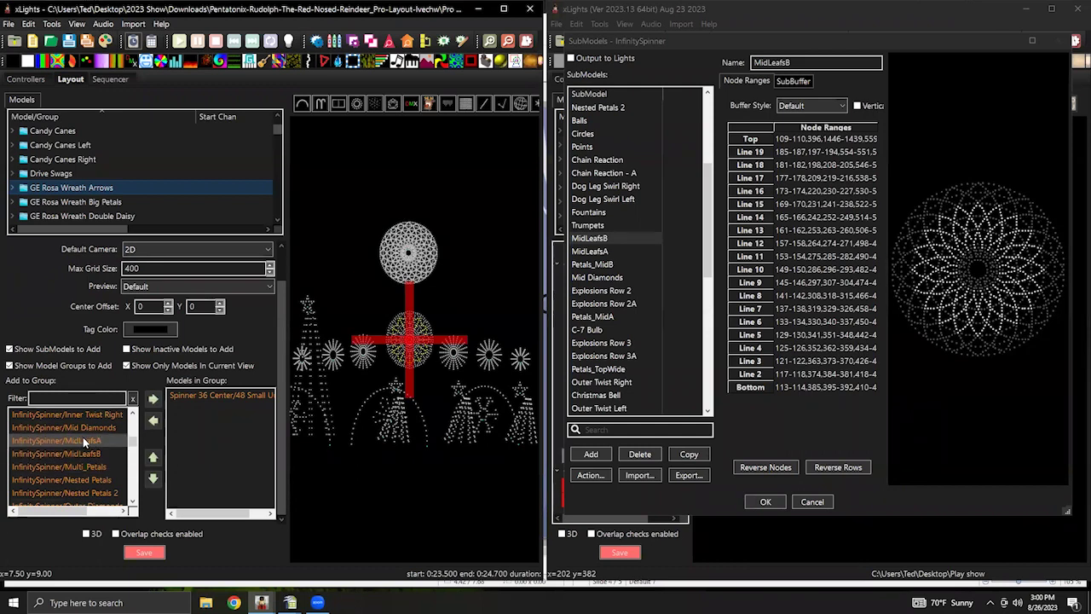
left_click_drag(83, 436, 68, 453)
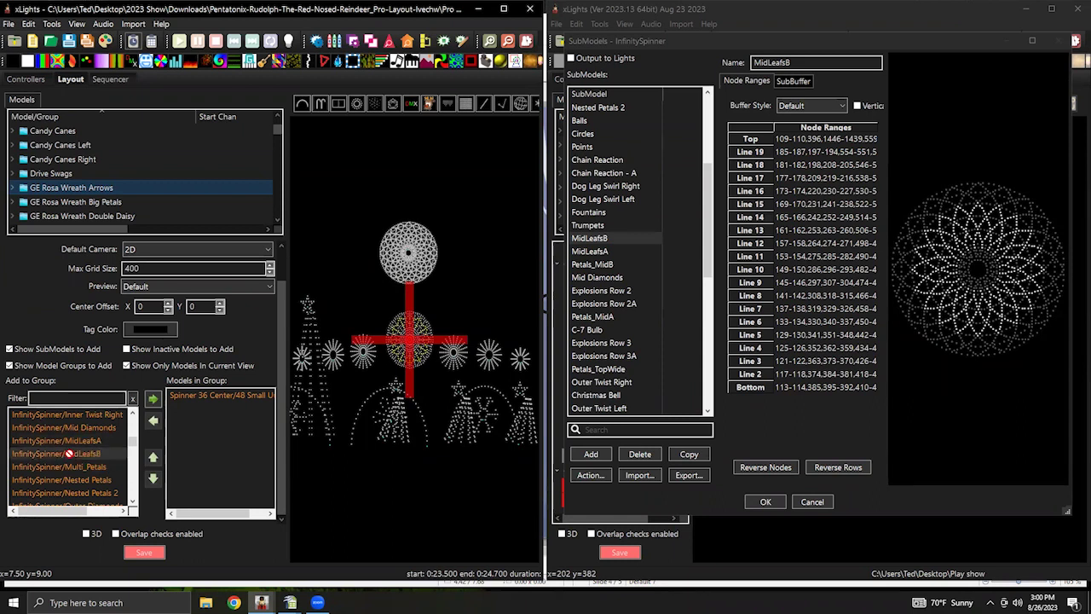
left_click_drag(228, 441, 230, 429)
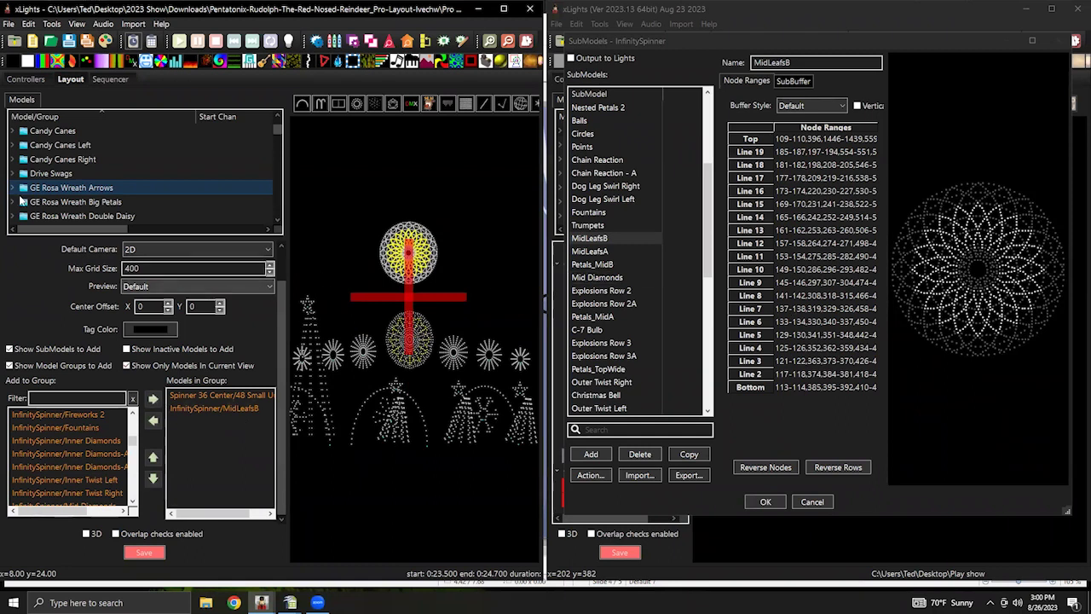
Select the GE Rosa Wreath Big Petals group and preview InfinitySpinner's Petals_MidB, MidLeafsB and Petals_Big submodels as possible matches.
left_click(54, 202)
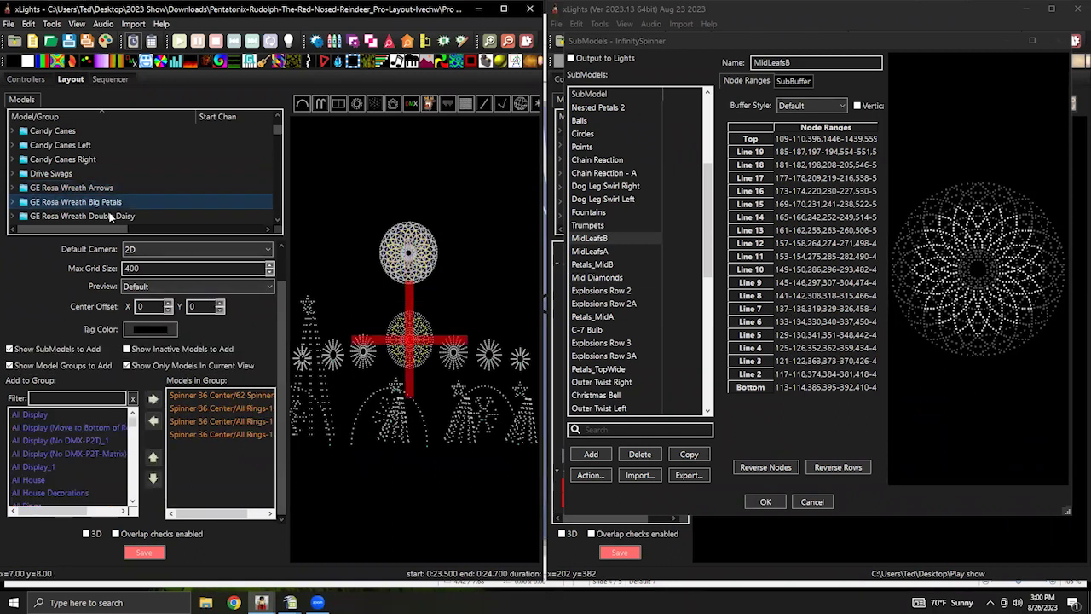
scroll(612, 350, "up", 2)
left_click(610, 344)
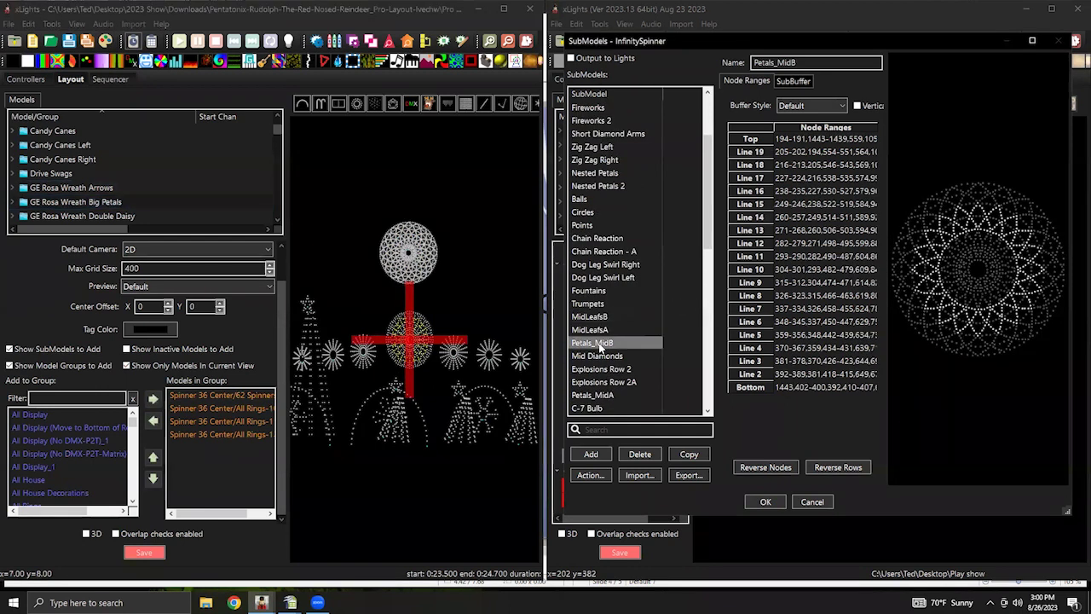
left_click(597, 317)
left_click(599, 345)
scroll(601, 290, "up", 3)
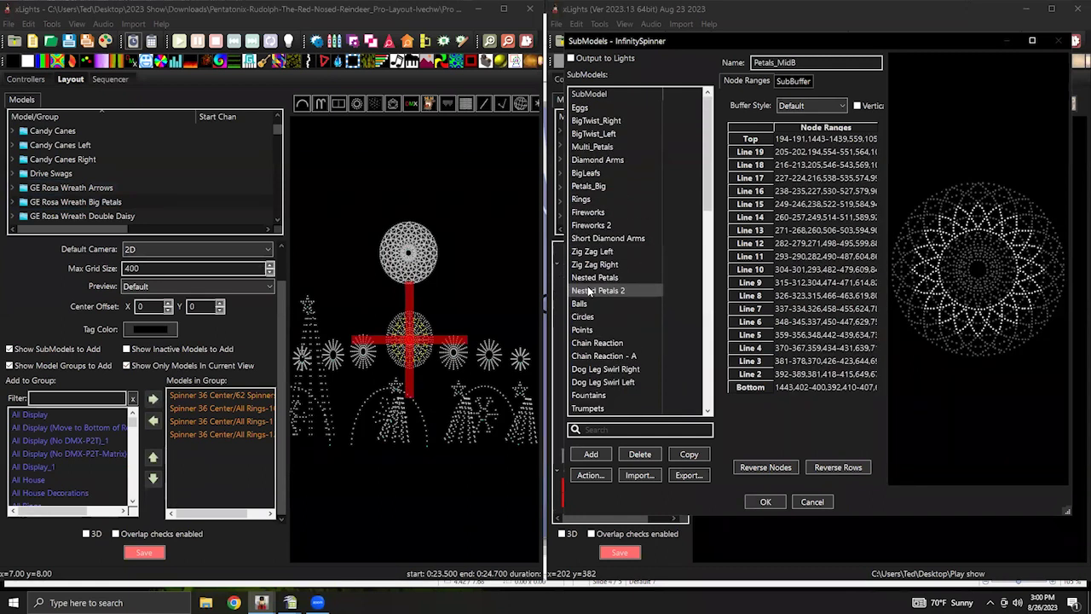
left_click(599, 186)
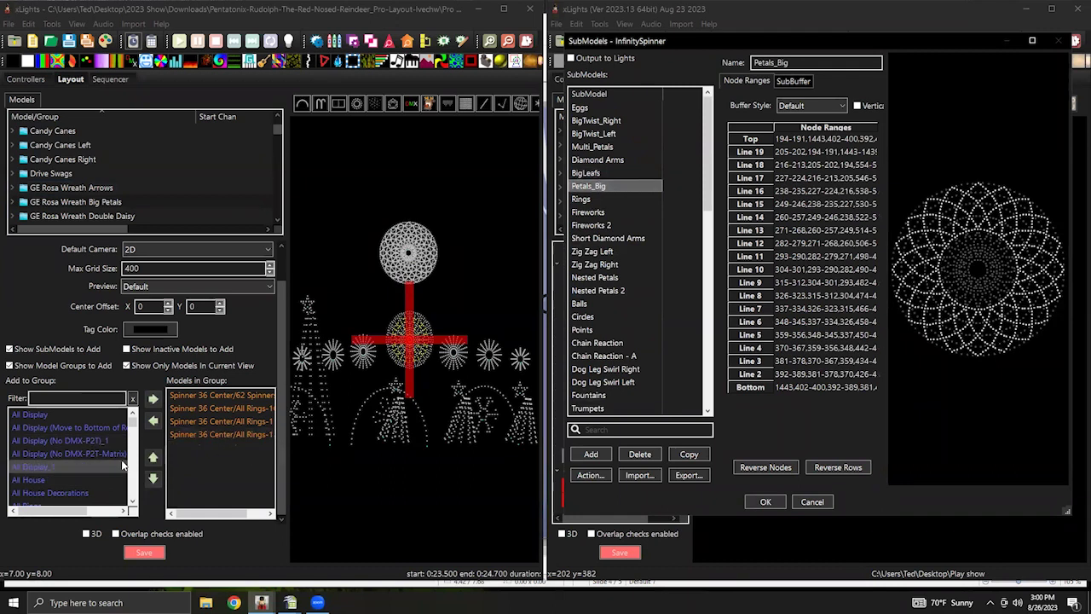
Try the InfinitySpinner/Petals_Big submodel in the GE Rosa Wreath Big Petals group and remove it again.
mouse_move(134, 430)
left_mouse_down()
mouse_move(133, 465)
mouse_move(133, 436)
left_mouse_up()
scroll(90, 457, "up", 3)
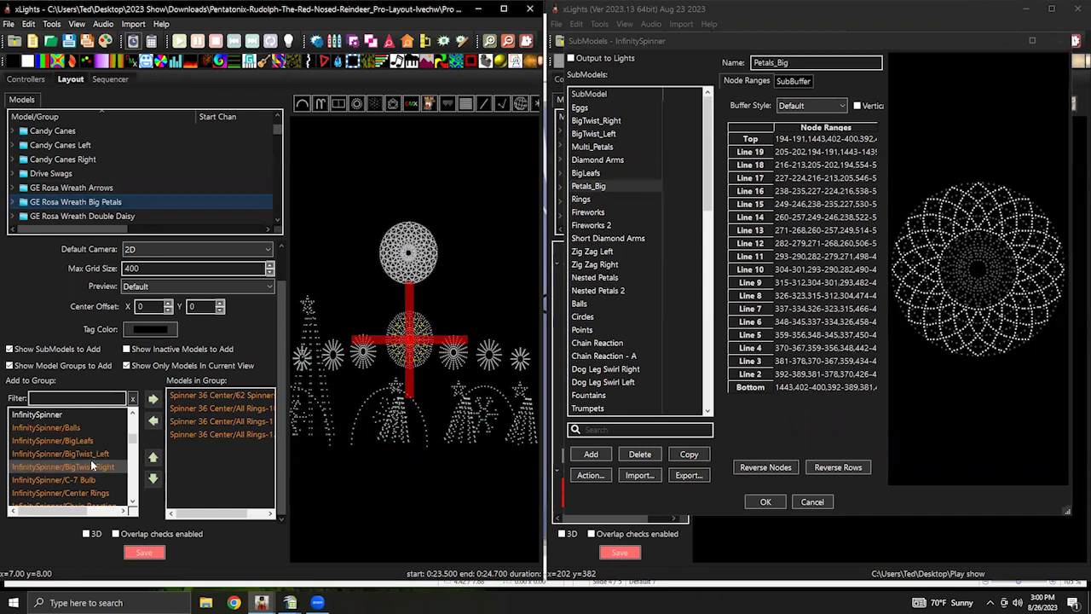
scroll(90, 459, "down", 6)
scroll(90, 462, "down", 3)
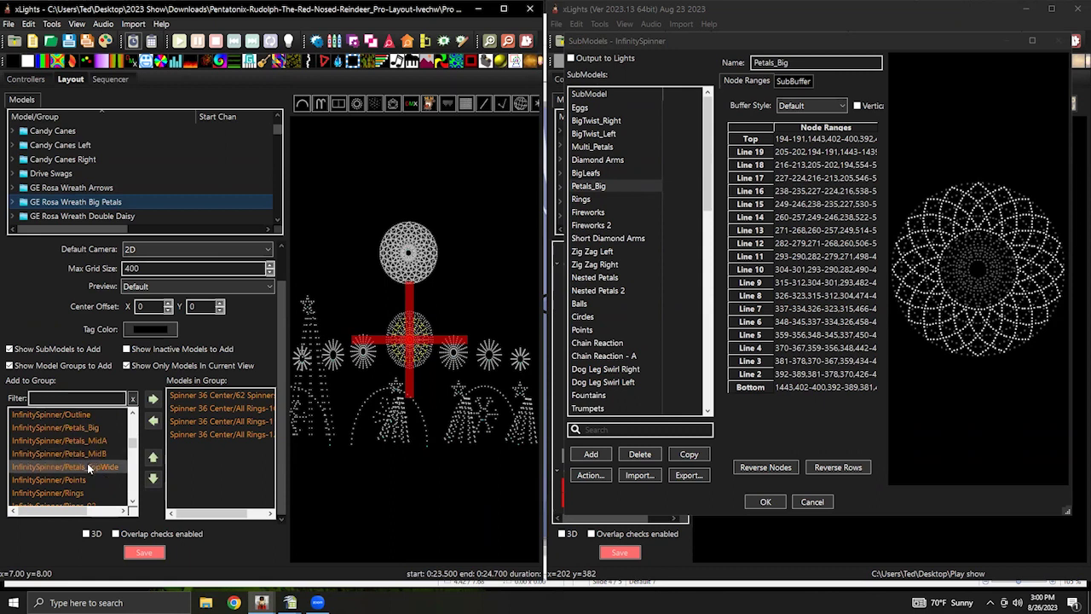
left_click_drag(53, 428, 204, 449)
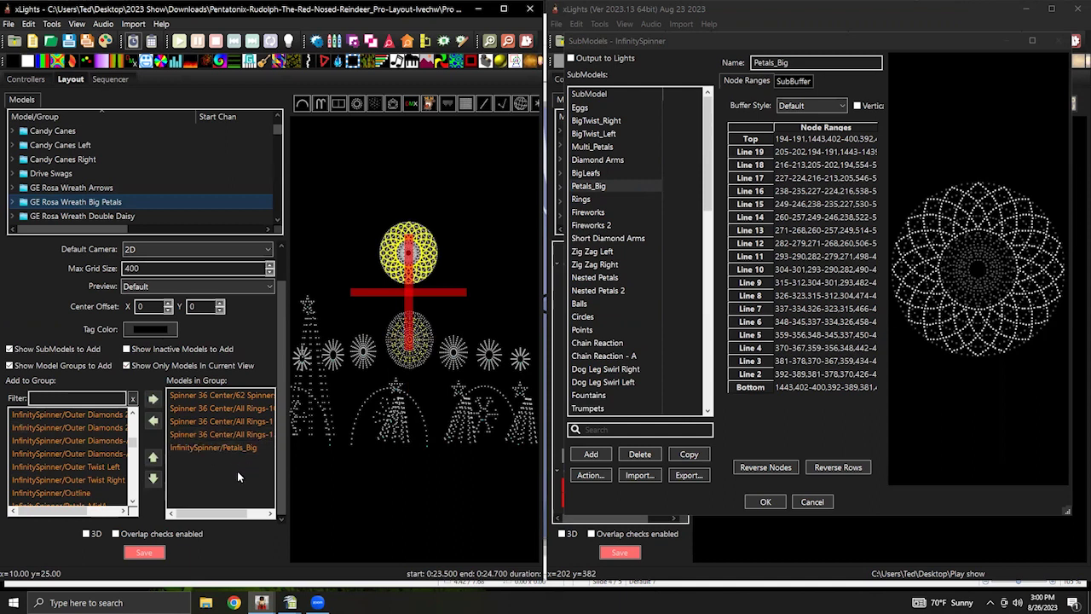
left_click(223, 446)
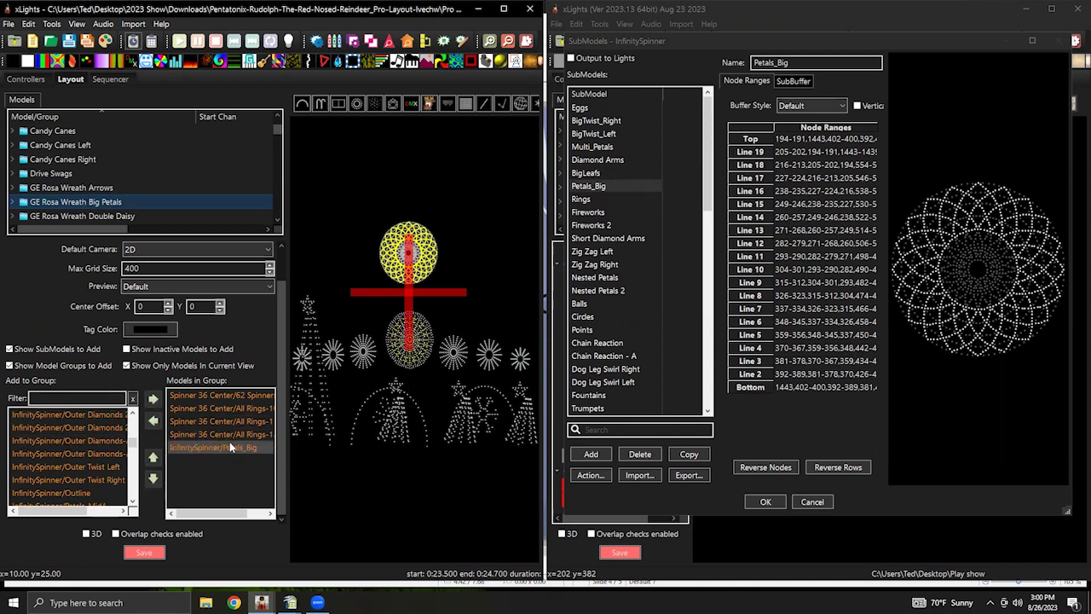
left_click(154, 420)
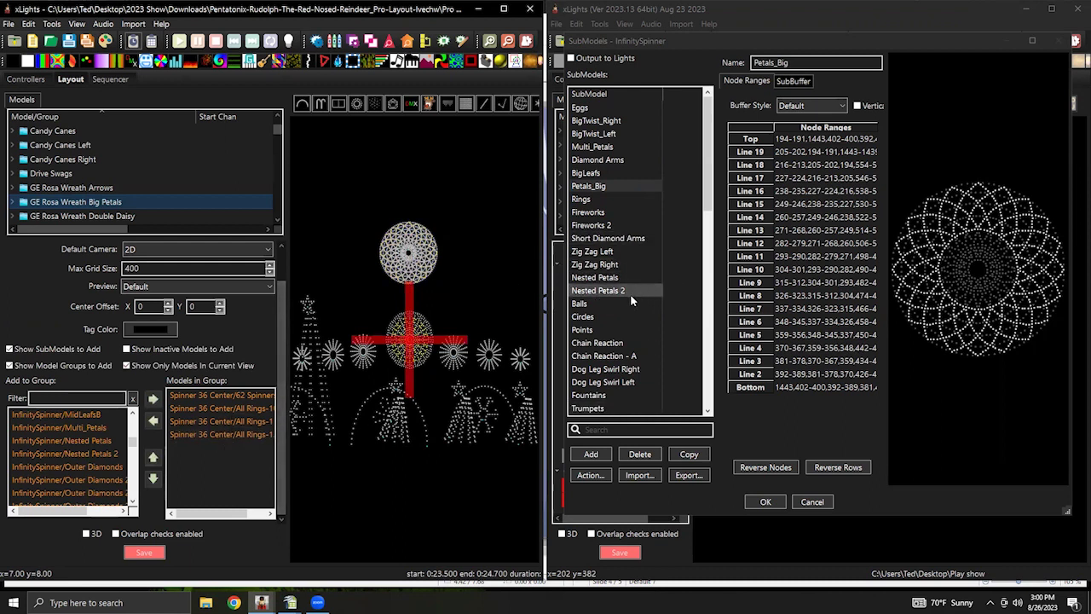
Preview InfinitySpinner's Petals_MidB submodel and add it to the GE Rosa Wreath Big Petals group.
scroll(625, 320, "down", 6)
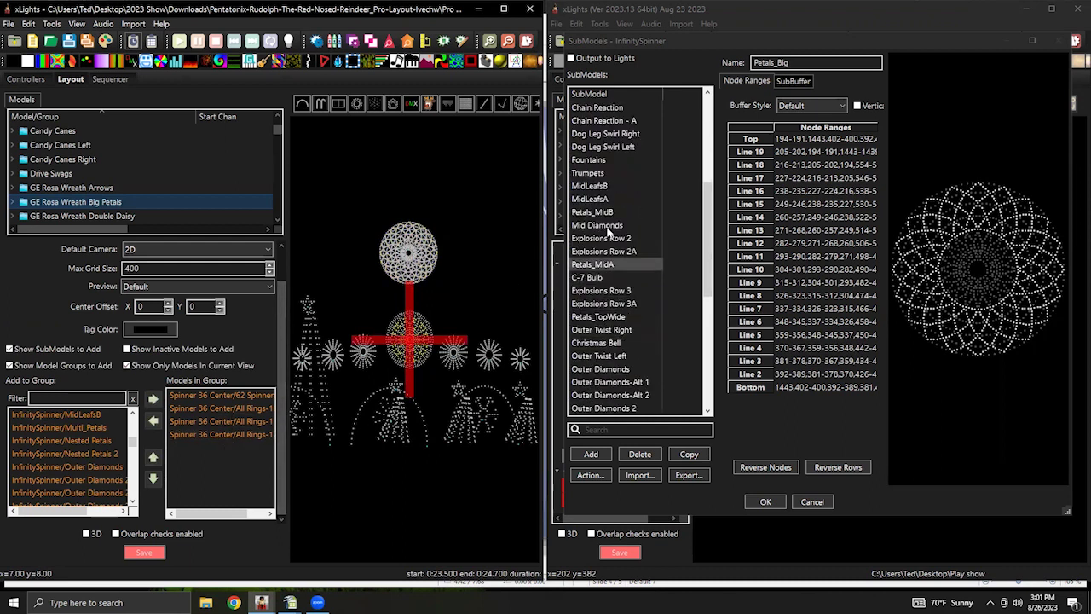
left_click(596, 212)
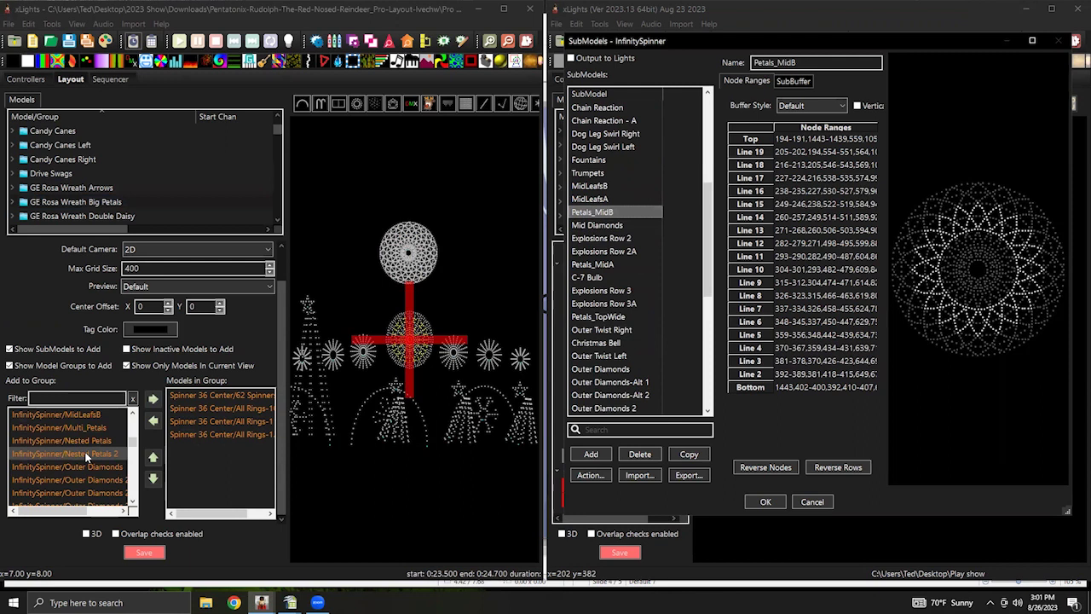
scroll(85, 460, "down", 3)
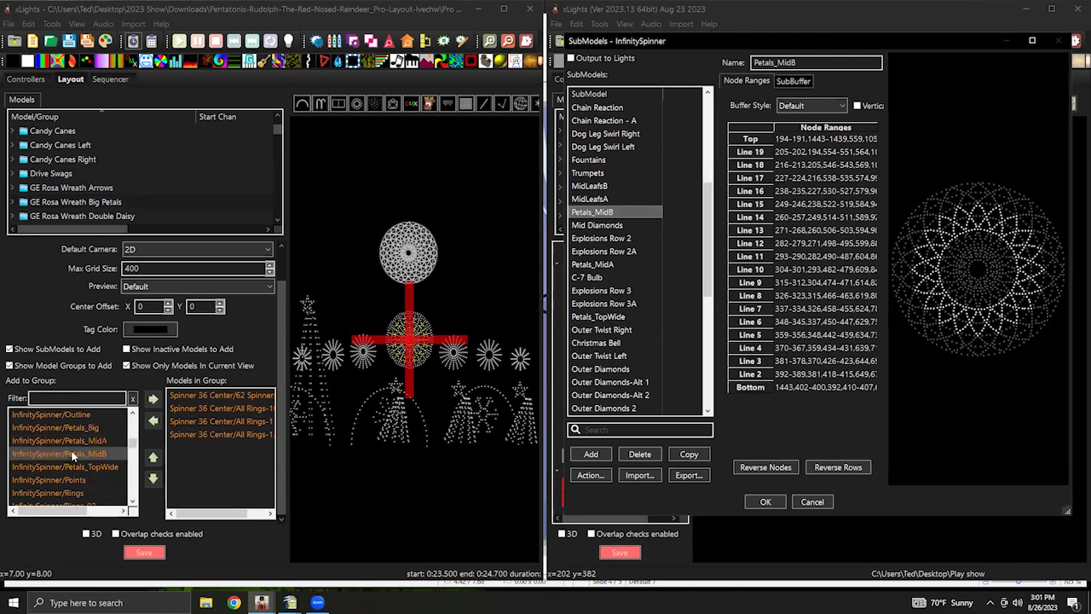
left_click_drag(72, 456, 216, 450)
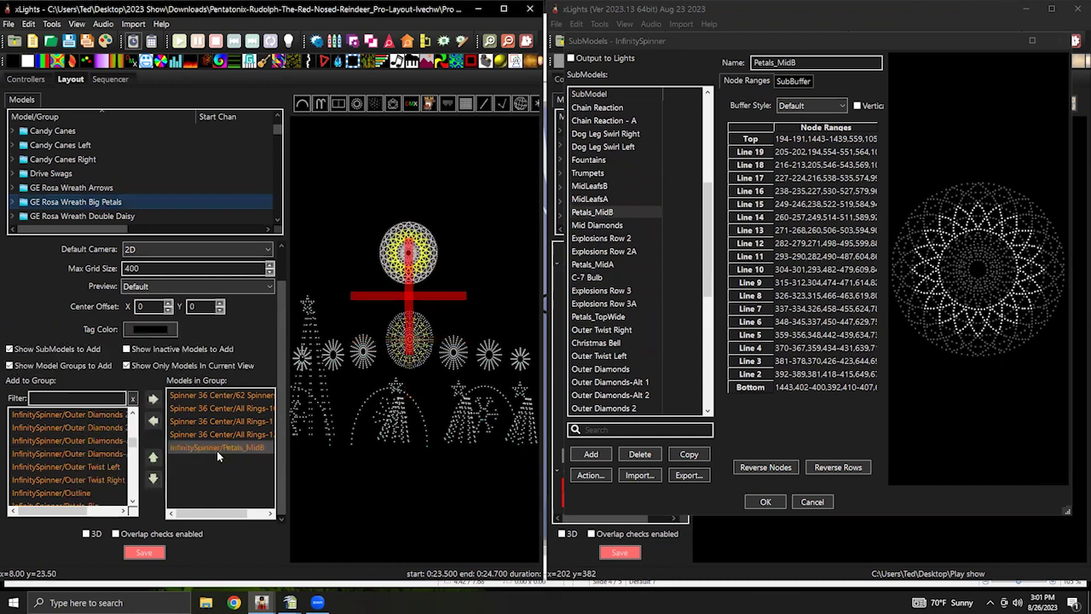
Select the GE Rosa Wreath Double Daisy group and preview InfinitySpinner's MidLeafsA and Petals_MidB submodels as possible matches.
left_click(81, 215)
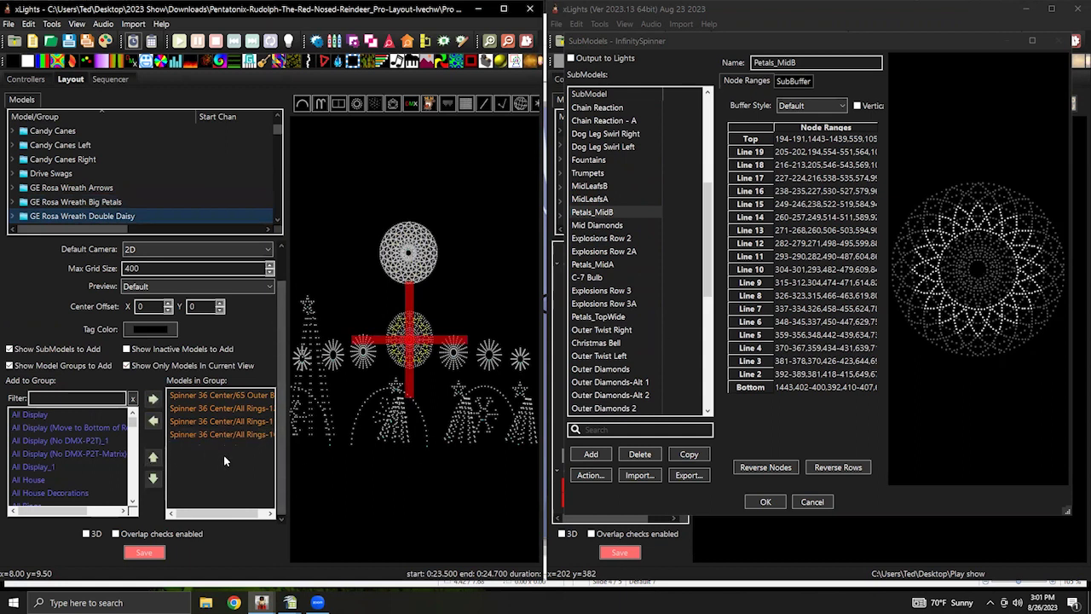
scroll(64, 460, "down", 5)
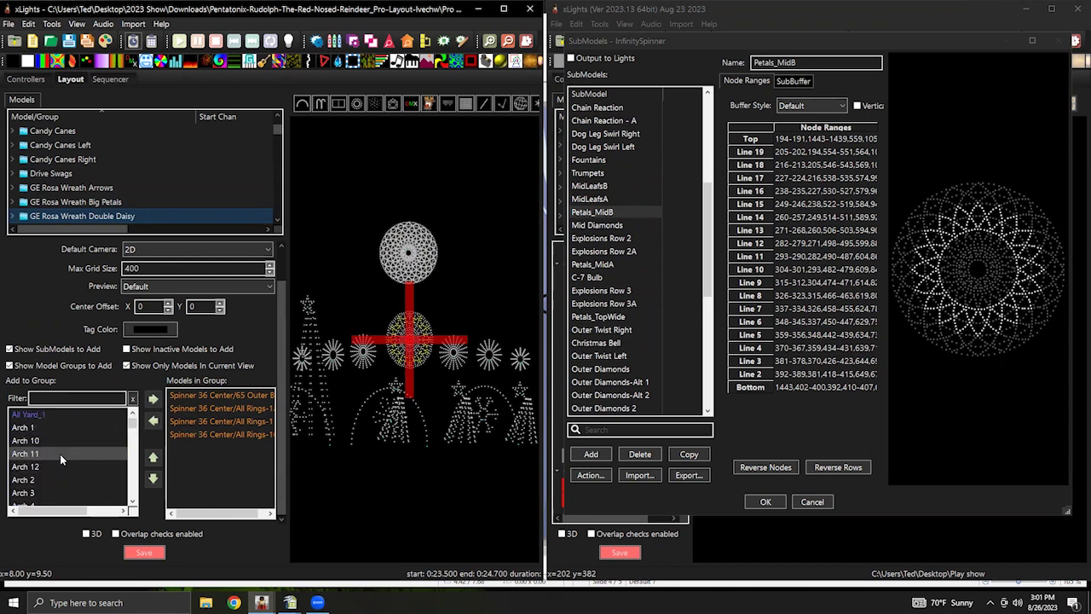
scroll(62, 457, "down", 8)
left_click_drag(133, 433, 140, 448)
scroll(80, 473, "up", 5)
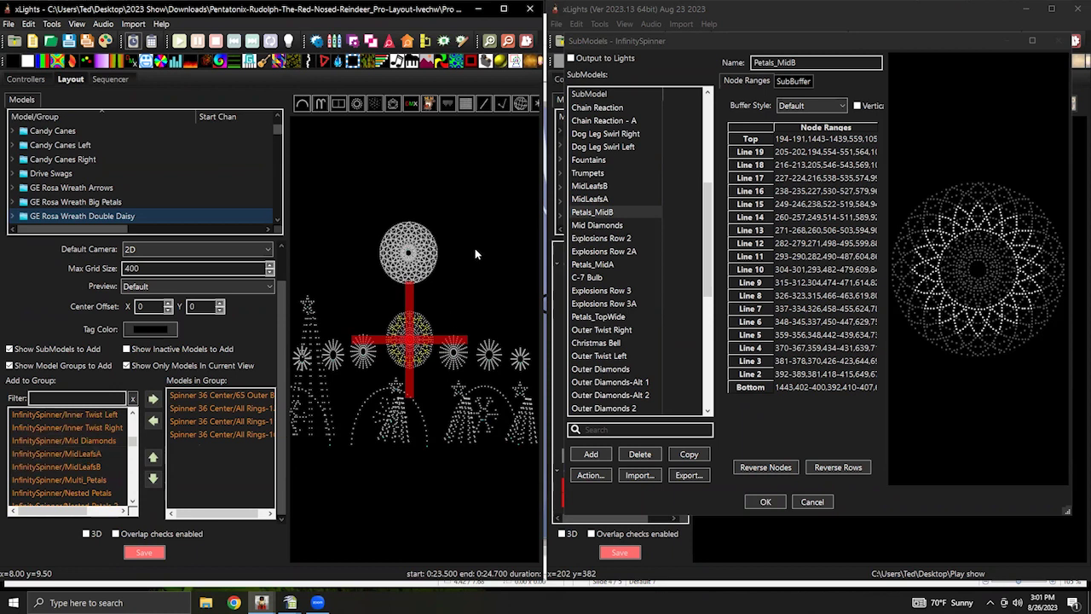
left_click(588, 199)
left_click(588, 200)
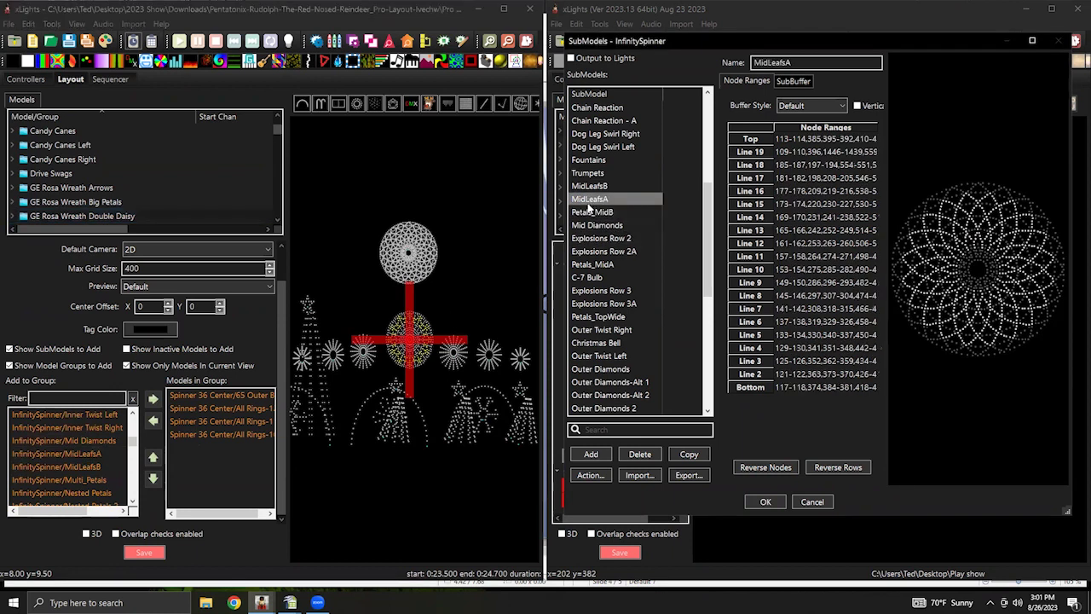
left_click(587, 212)
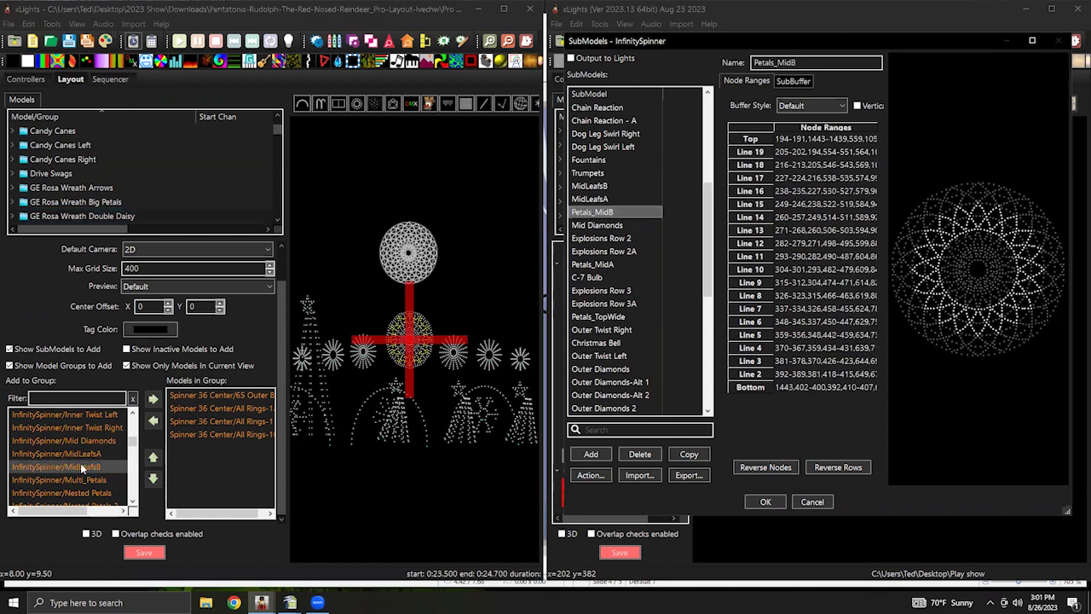
Add the InfinitySpinner/MidLeafsB submodel to the GE Rosa Wreath Double Daisy group.
left_click(55, 467)
left_click_drag(226, 439, 225, 436)
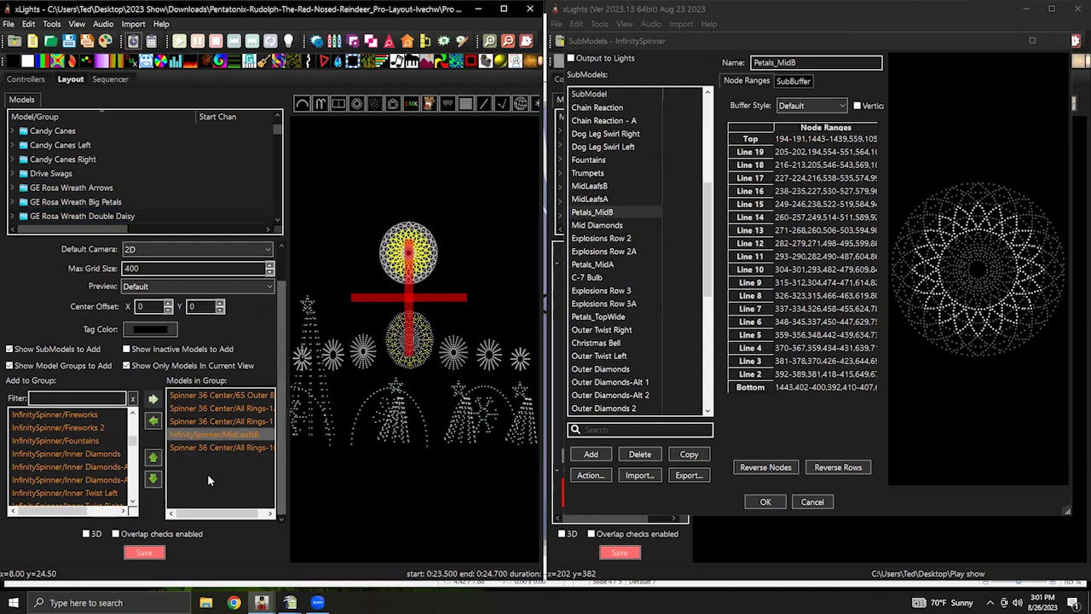
left_click(220, 447, "shift")
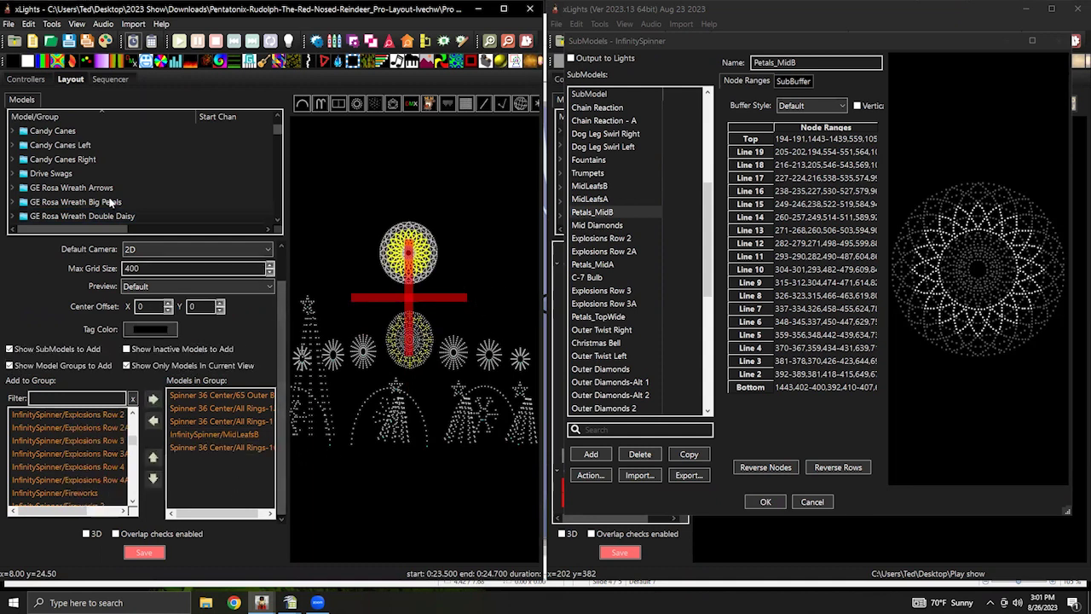
Review the members of the GE Rosa Wreath Flower Big Petals group and select the GE Rosa Wreath Fountain 1 group.
scroll(176, 191, "down", 4)
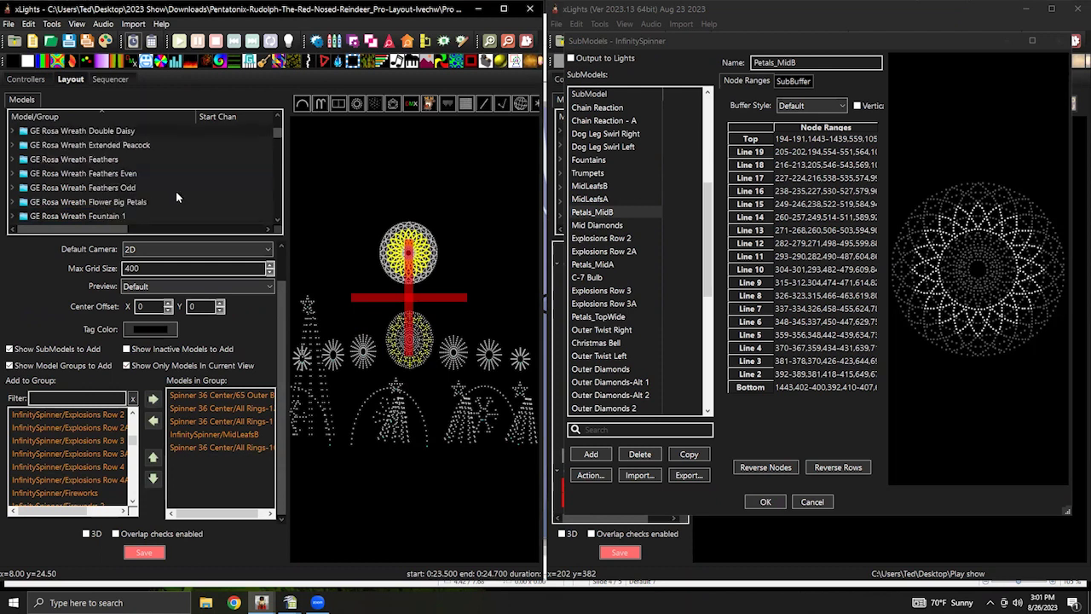
scroll(163, 198, "up", 4)
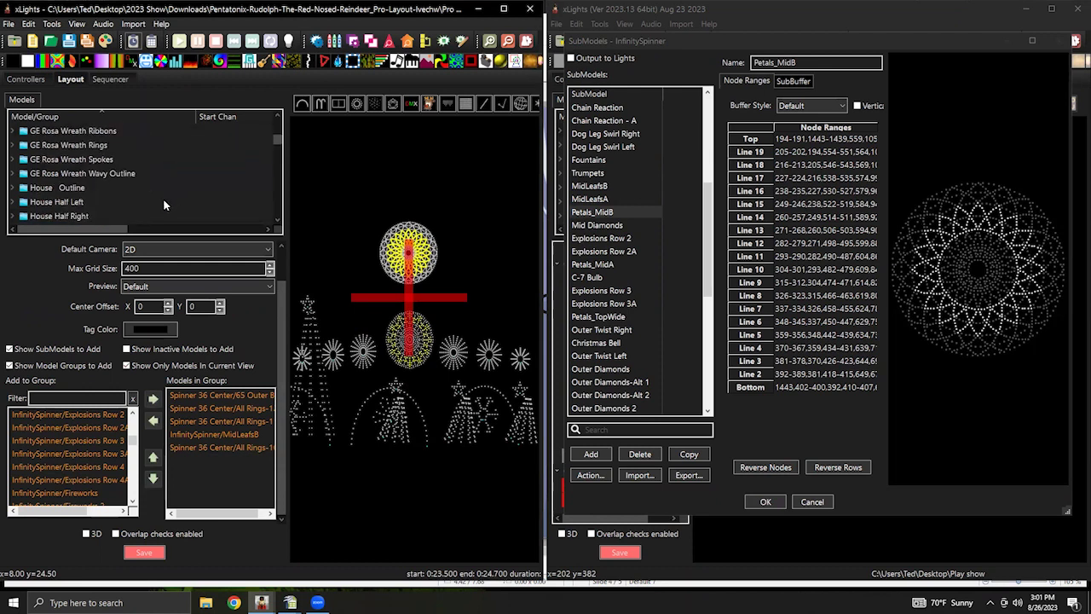
left_click(104, 159)
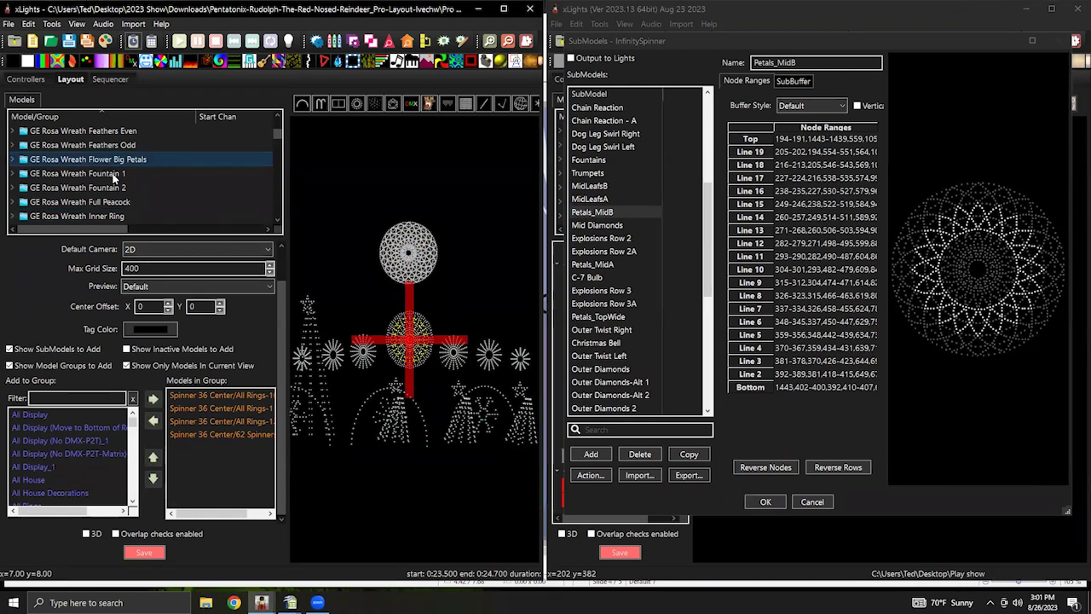
left_click(115, 175)
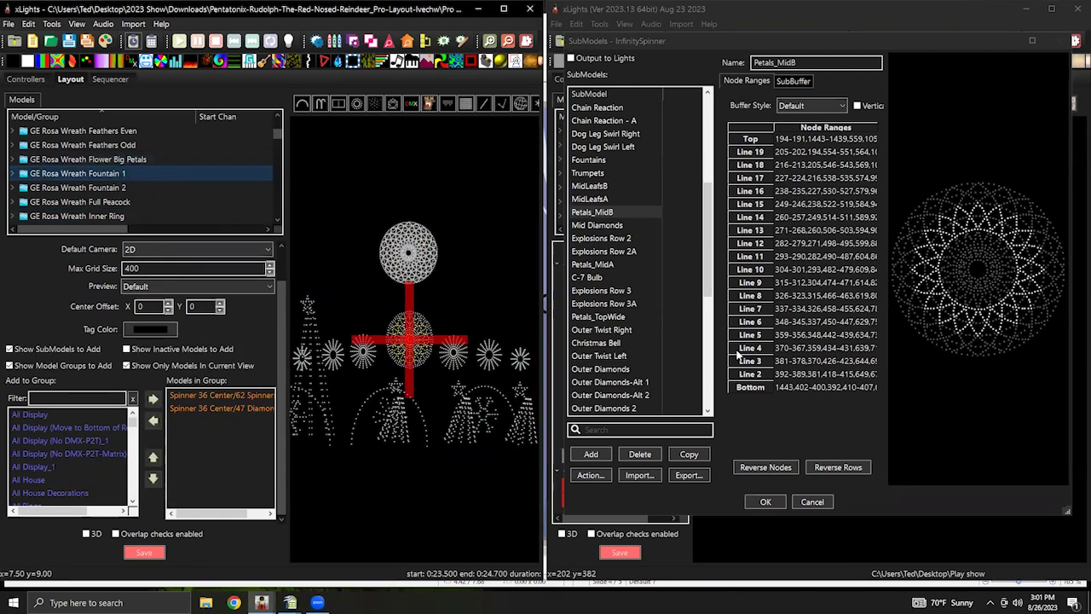
Preview InfinitySpinner's Explosions Row 4, Petals_TopWide, Explosions Row 3 and Petals_MidA submodels as possible matches for the GE Rosa Wreath Fountain 1 group.
scroll(605, 273, "down", 5)
scroll(603, 317, "down", 3)
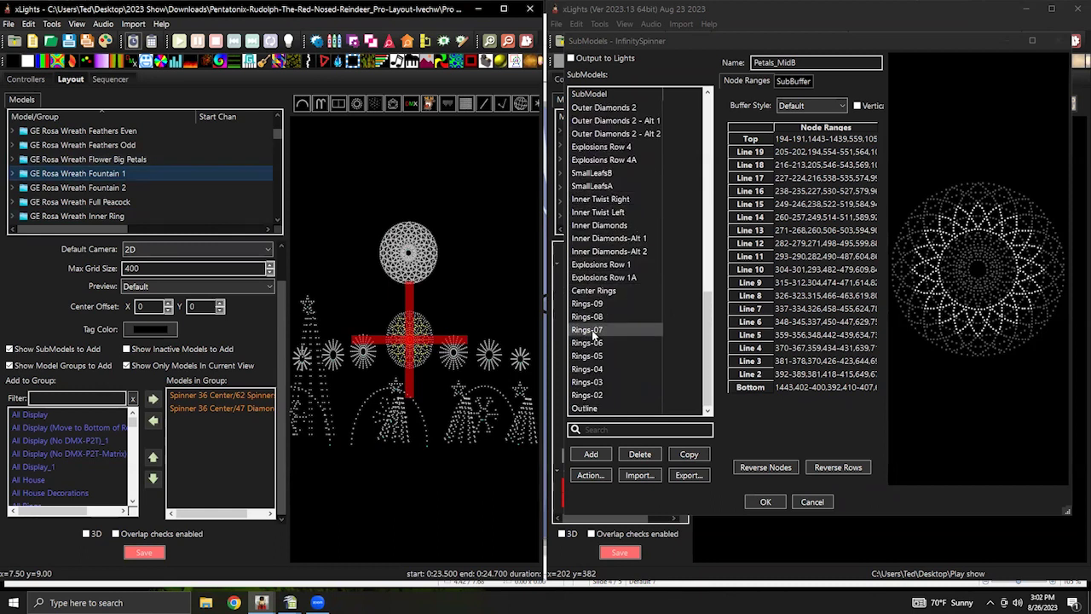
scroll(602, 294, "up", 4)
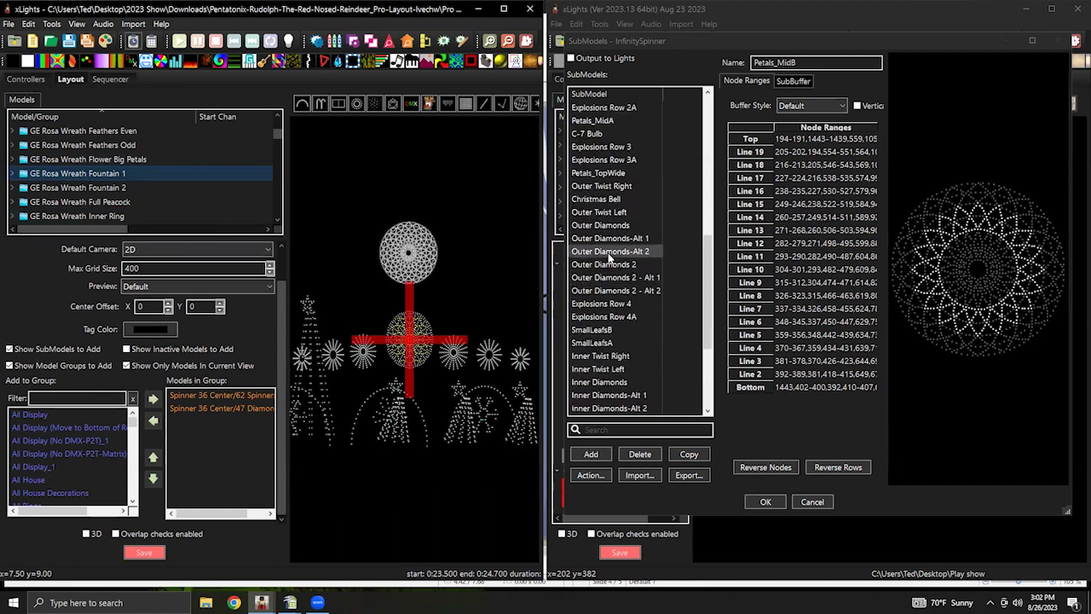
left_click(602, 304)
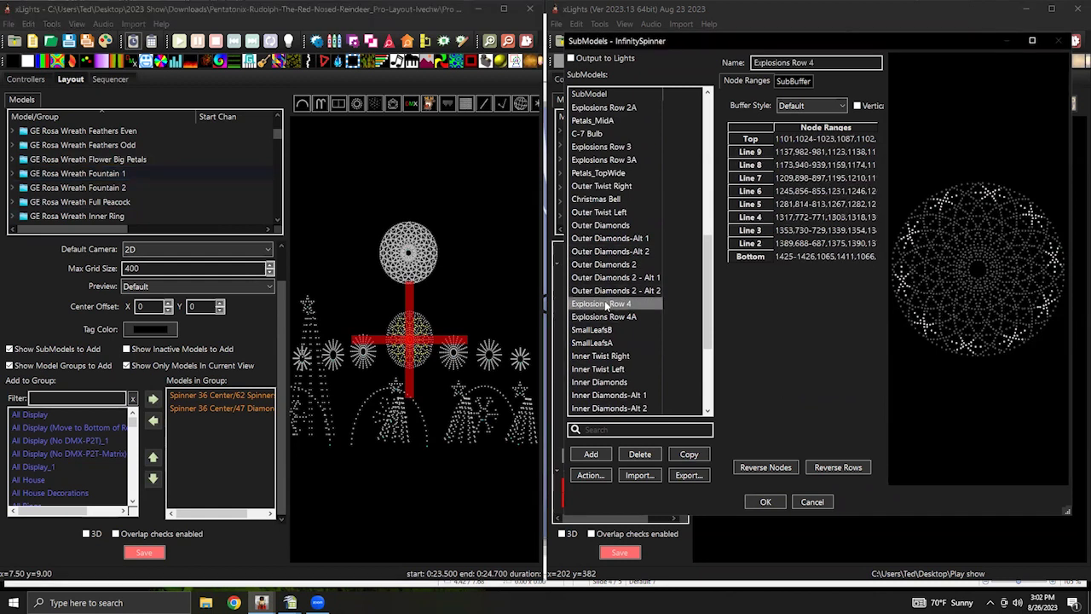
left_click(601, 185)
left_click(597, 174)
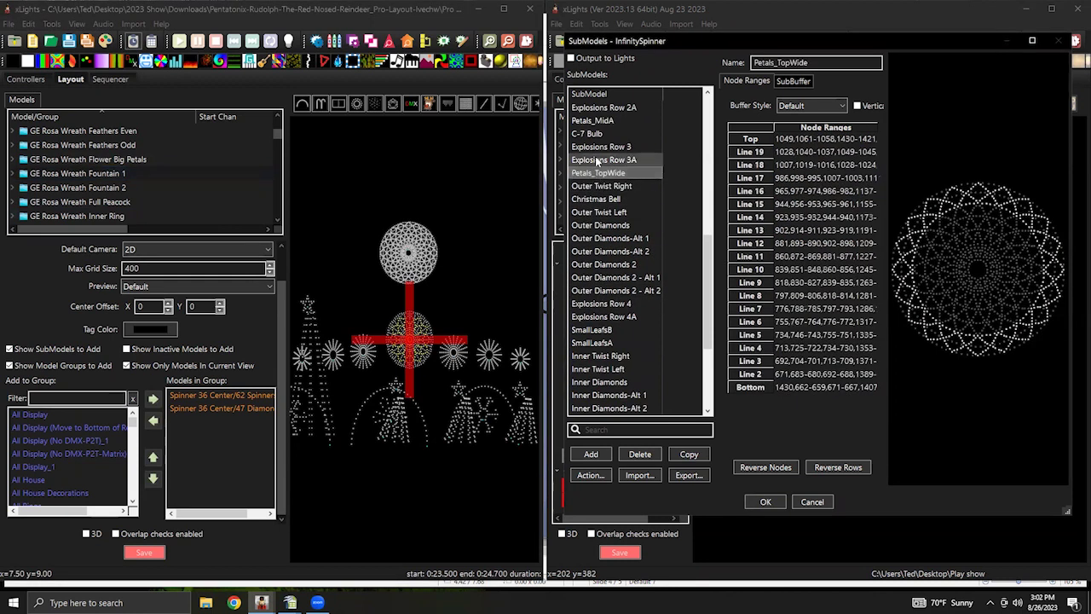
left_click(600, 159)
left_click(597, 148)
scroll(596, 187, "up", 4)
left_click(596, 279)
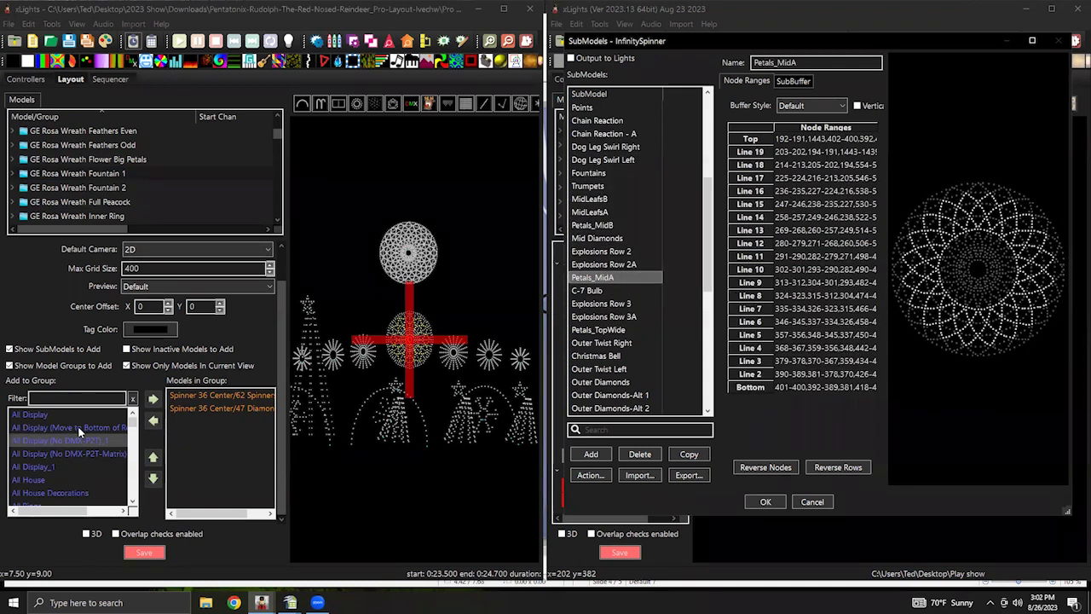
Add the InfinitySpinner/Petals_MidA submodel to the GE Rosa Wreath Fountain 1 group.
scroll(97, 446, "down", 10)
mouse_move(132, 443)
left_mouse_down()
mouse_move(133, 463)
mouse_move(132, 442)
left_mouse_up()
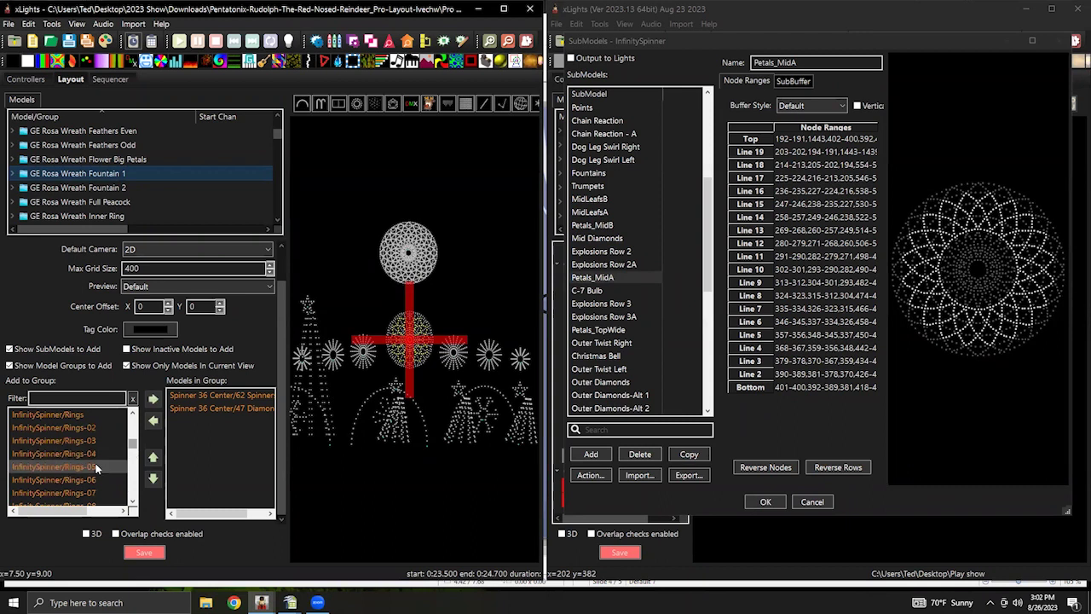
scroll(89, 460, "up", 3)
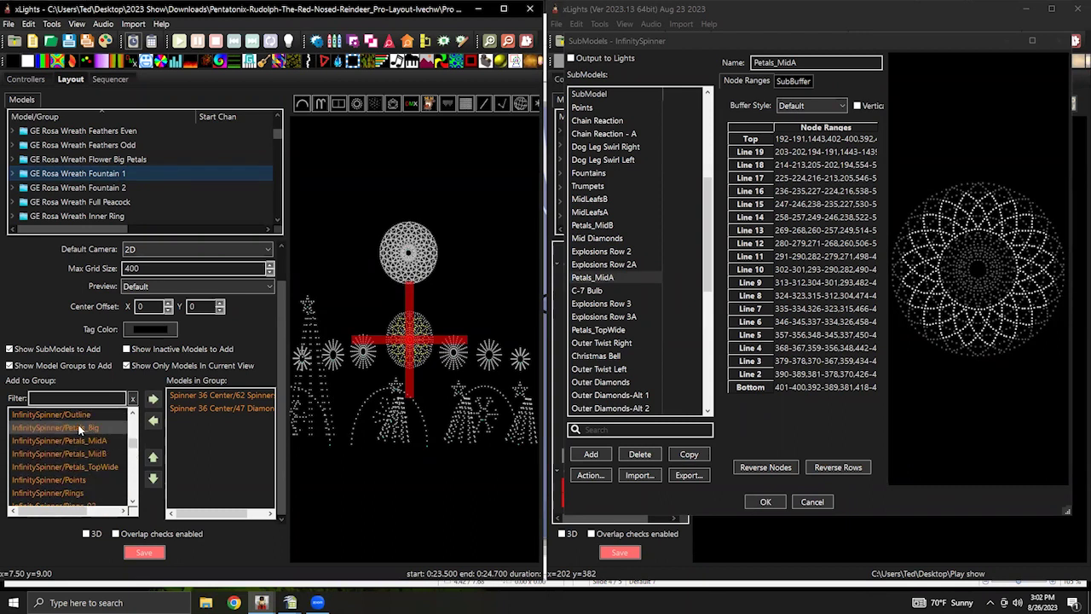
left_click(82, 441)
left_click(153, 398)
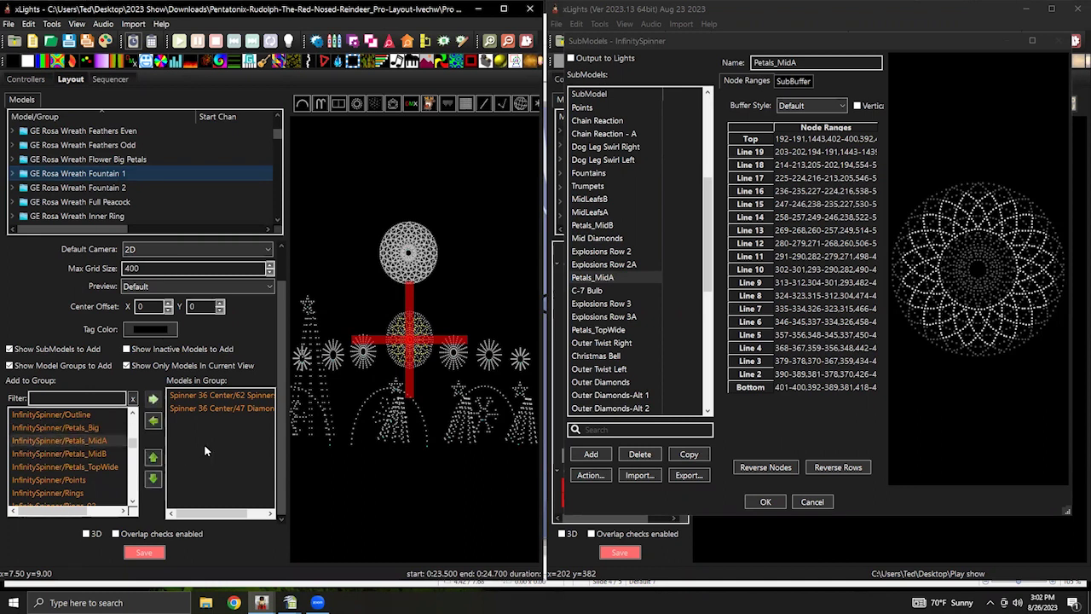
Try the InfinitySpinner/Petals_TopWide submodel in the GE Rosa Wreath Fountain 2 group and remove it again.
left_click(83, 190)
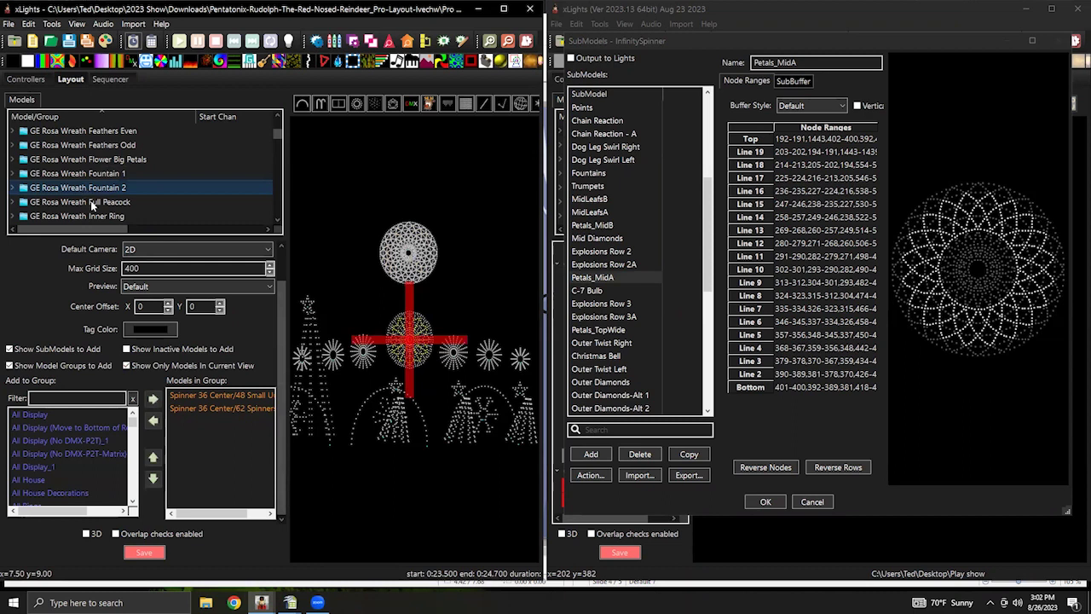
left_click_drag(133, 421, 134, 449)
scroll(89, 477, "down", 3)
scroll(89, 476, "down", 3)
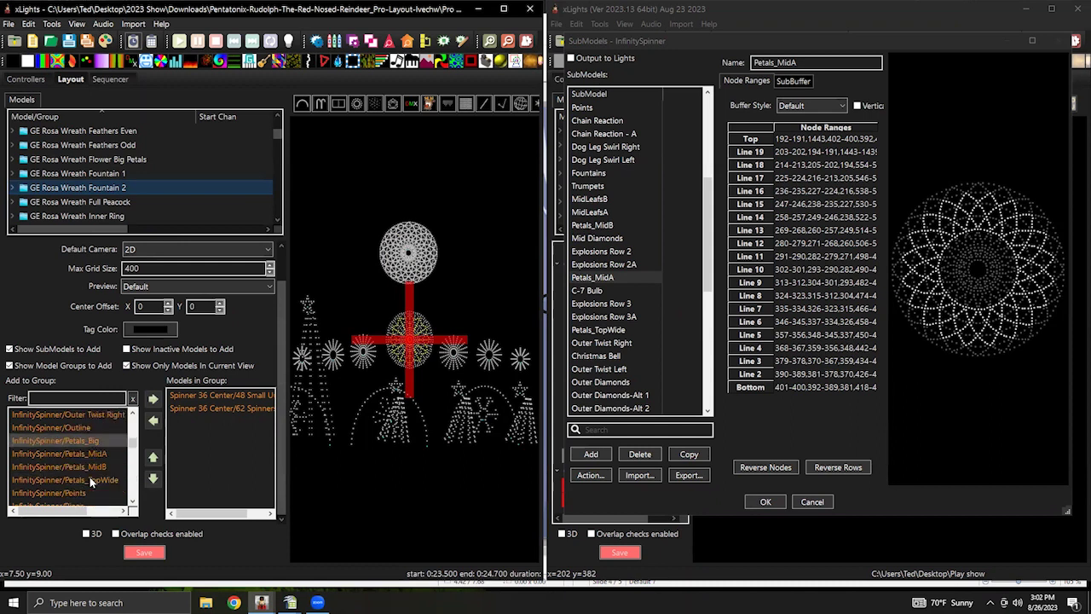
left_click_drag(89, 478, 232, 454)
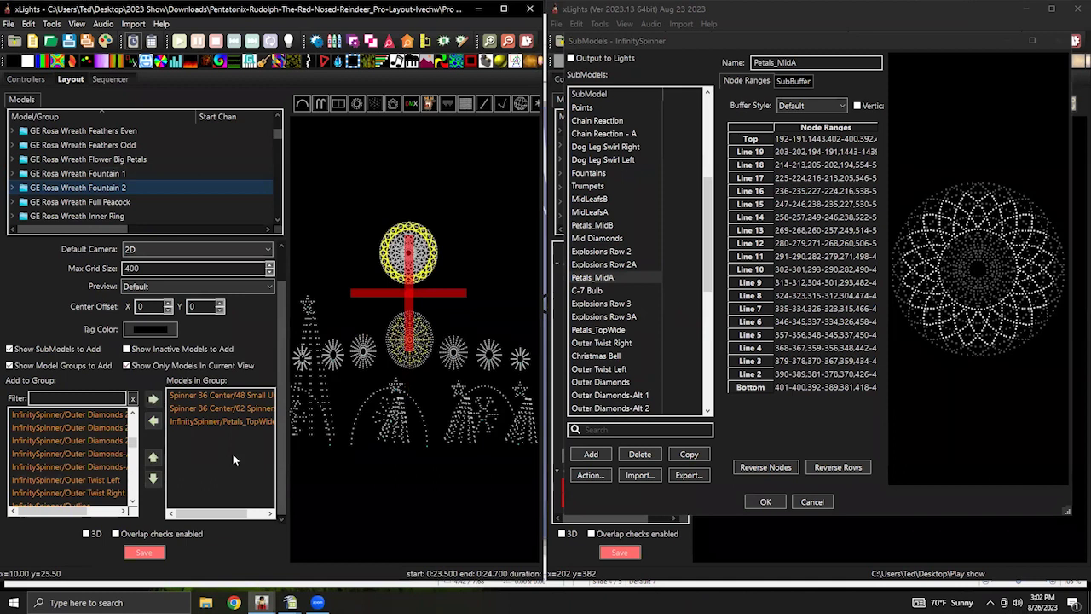
left_click_drag(229, 421, 93, 465)
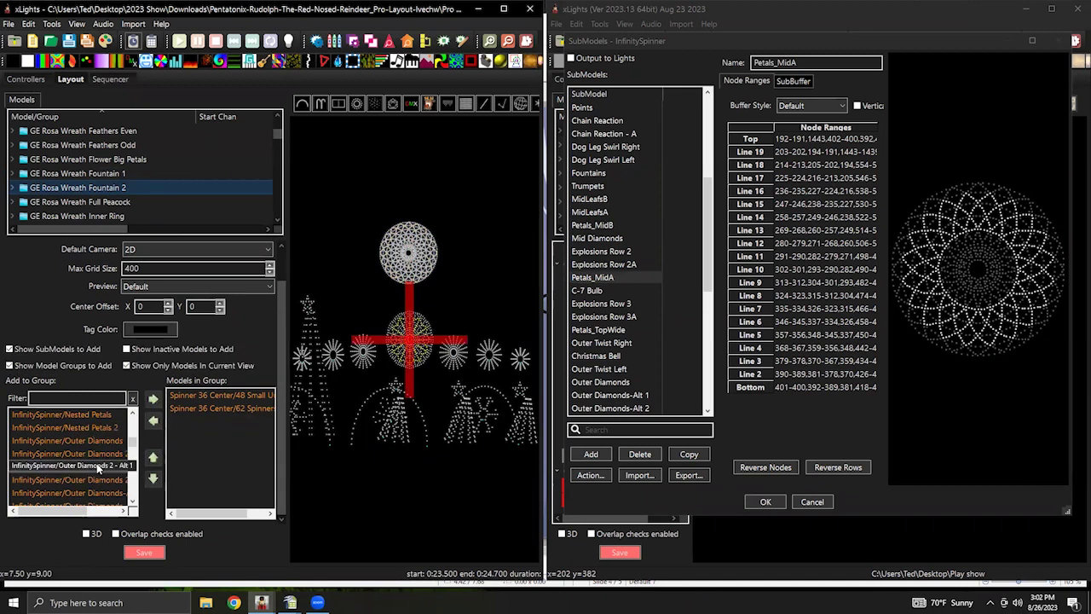
Add the InfinitySpinner/MidLeafsB and InfinitySpinner/MidLeafsA submodels to the GE Rosa Wreath Fountain 2 group.
left_click(80, 427)
left_click_drag(194, 446, 194, 445)
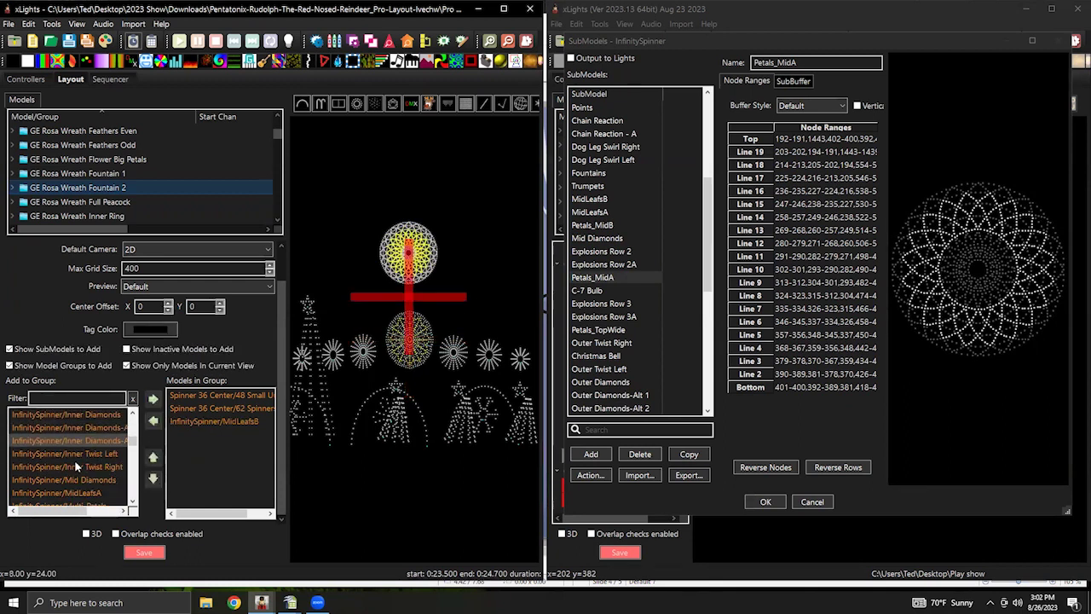
left_click(69, 450)
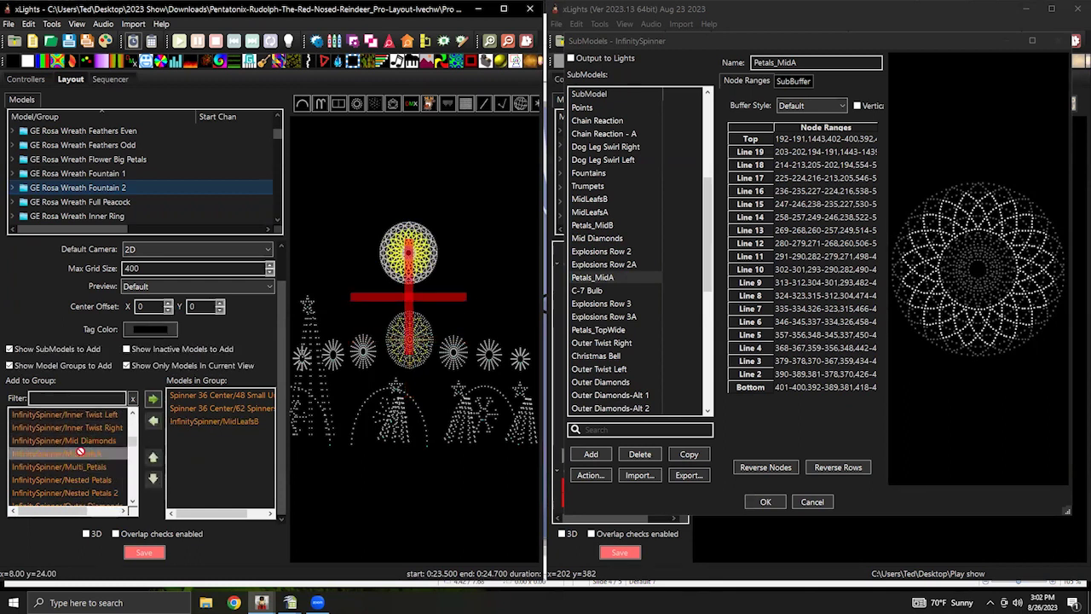
left_click_drag(212, 456, 212, 456)
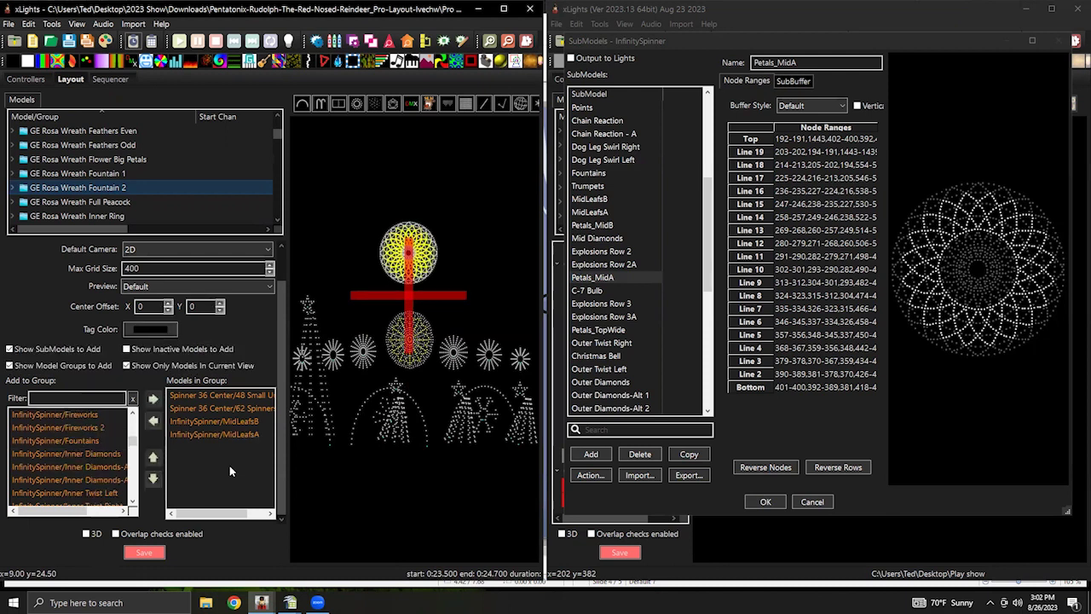
Add the InfinitySpinner/Circles submodel to the GE Rosa Wreath Full Peacock group.
left_click(95, 202)
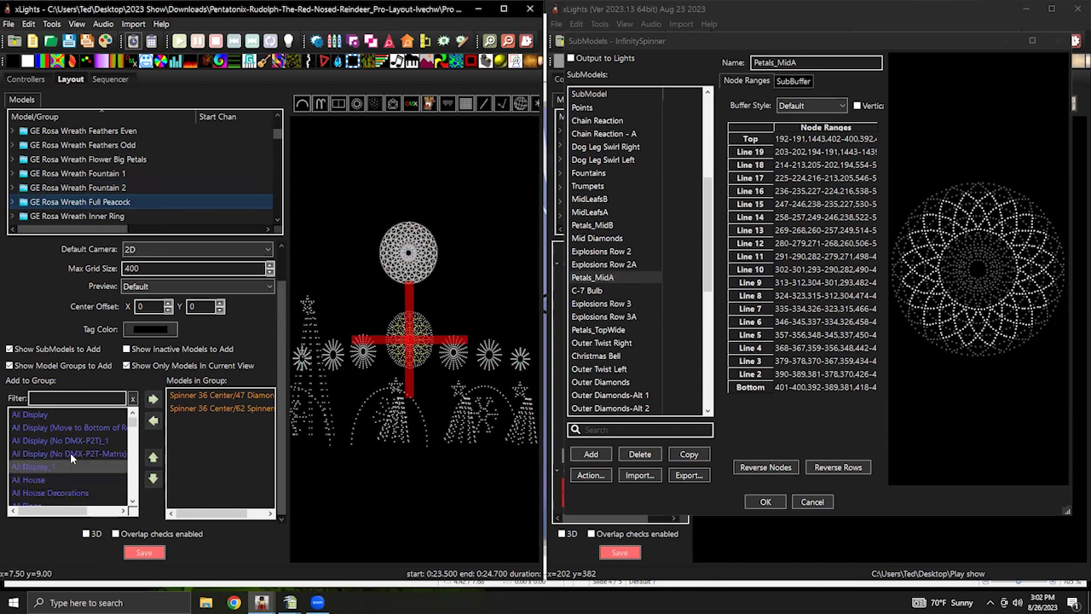
scroll(135, 481, "down", 10)
scroll(134, 477, "down", 15)
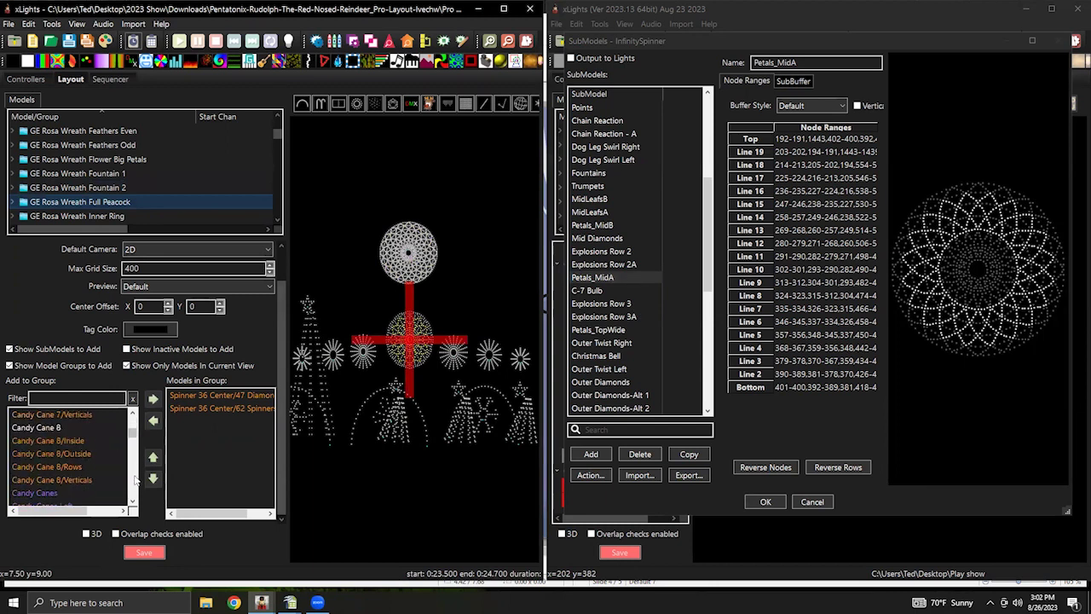
left_click_drag(133, 450, 133, 436)
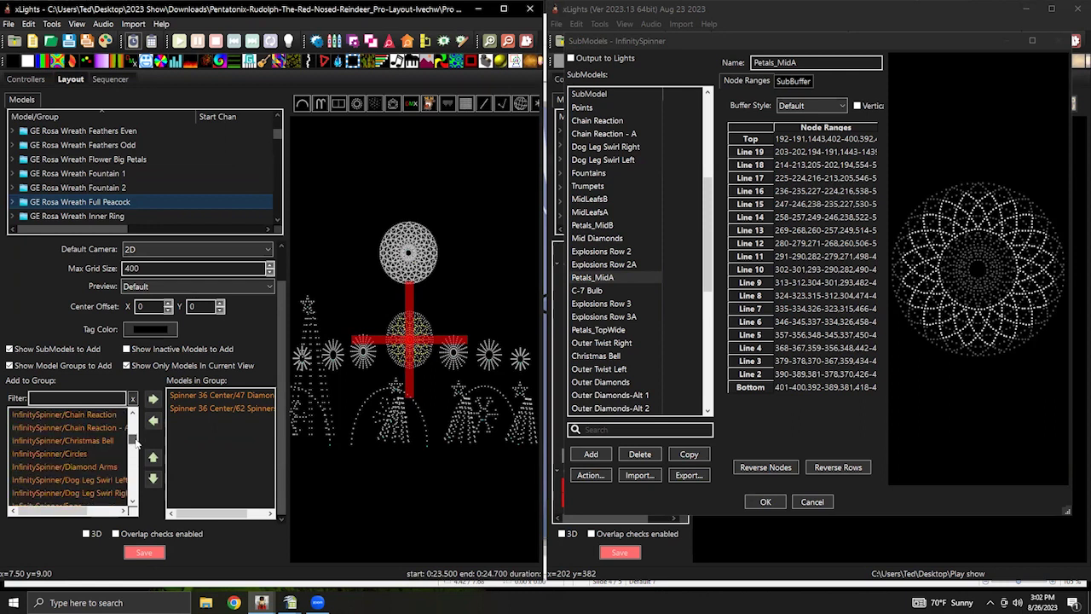
left_click(55, 455)
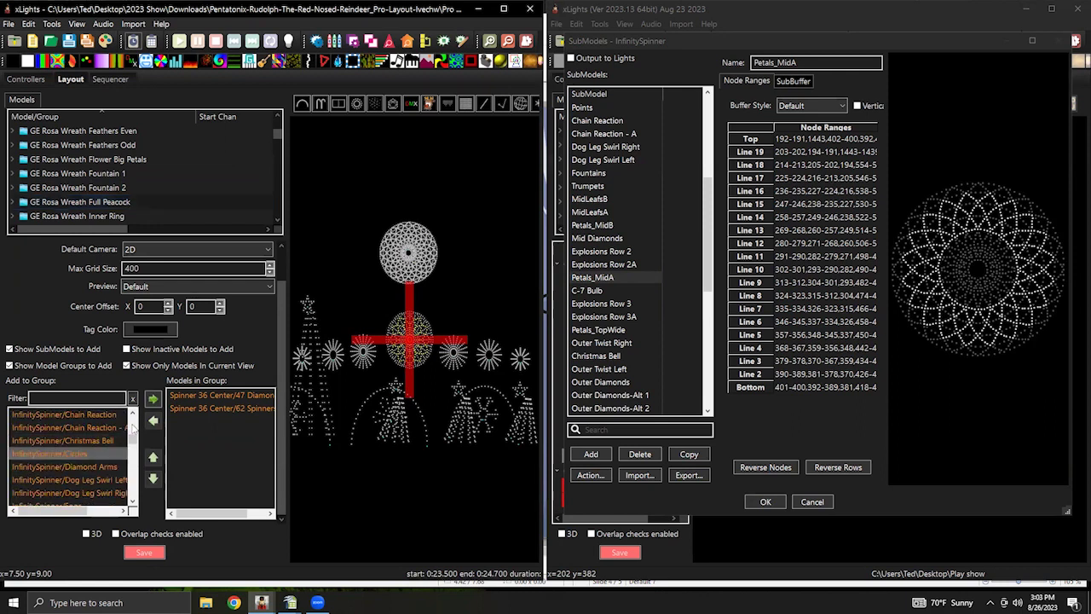
left_click(152, 399)
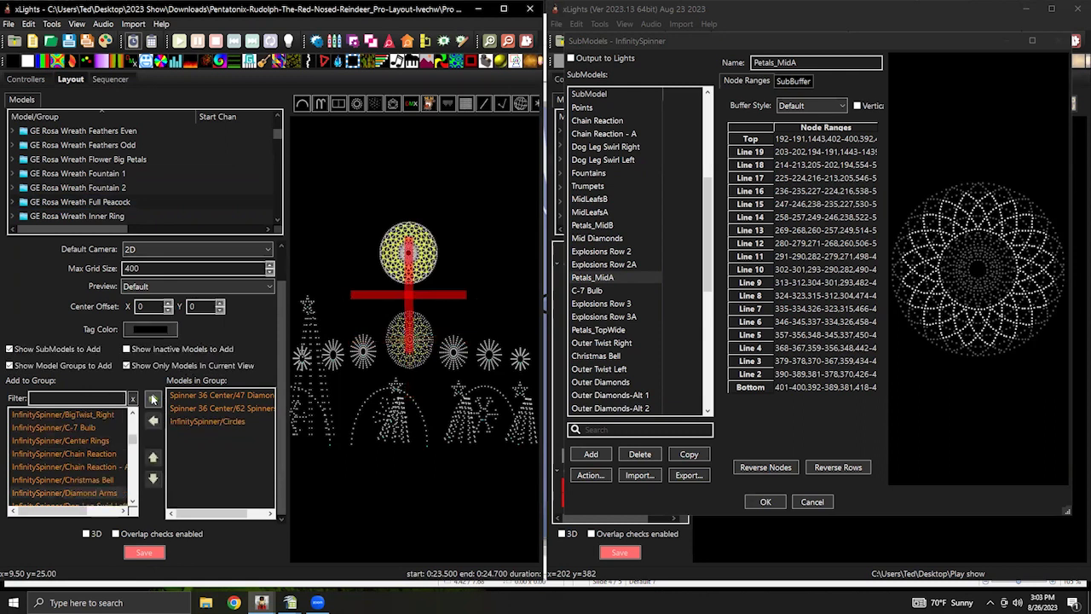
Add the InfinitySpinner/Center Rings submodel to the GE Rosa Wreath Inner Ring group.
left_click(79, 216)
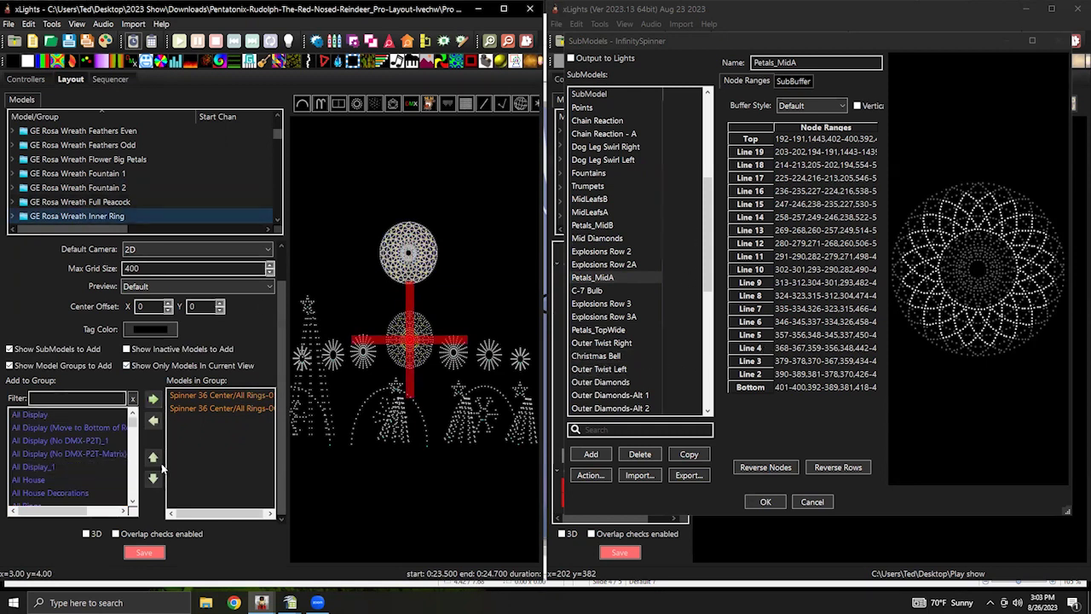
left_click_drag(132, 417, 132, 439)
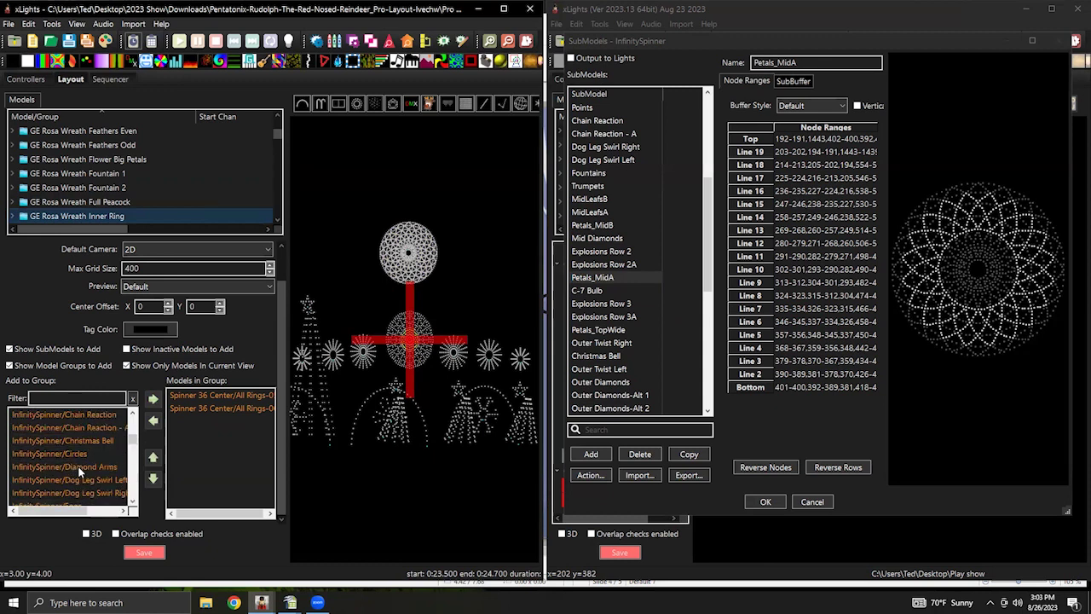
scroll(79, 452, "up", 1)
left_click(79, 438)
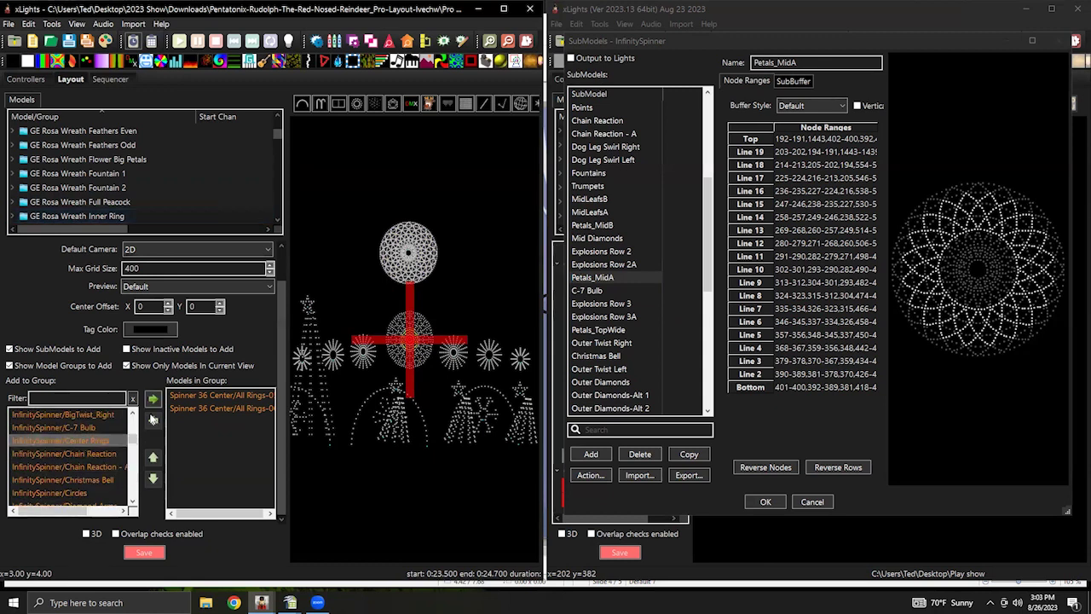
left_click(152, 397)
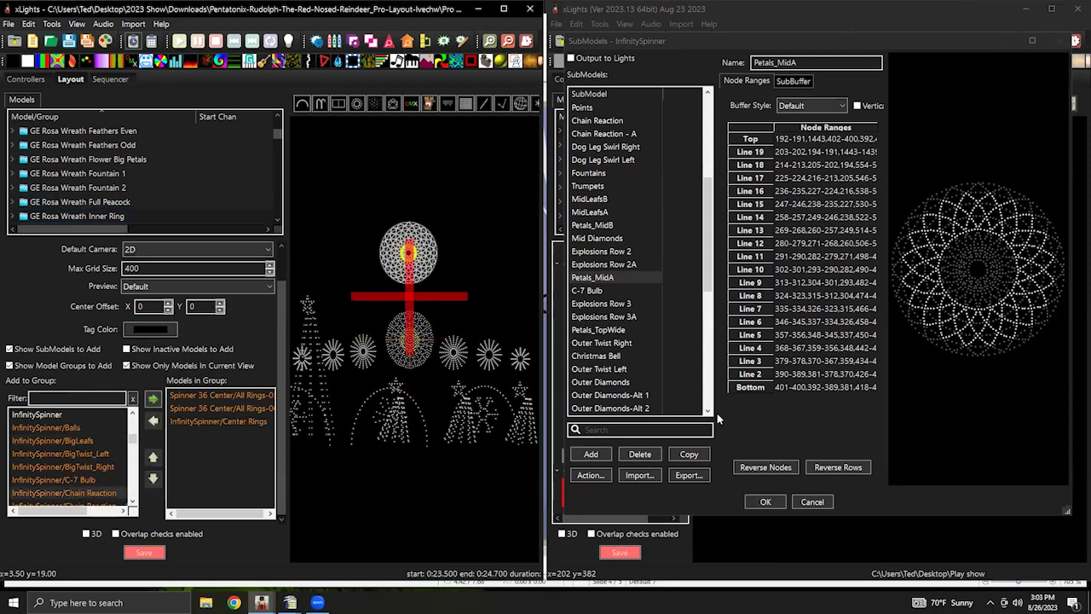
Select the GE Rosa Wreath Outer Balls group and look through InfinitySpinner's submodel names for a possible match.
scroll(128, 179, "down", 2)
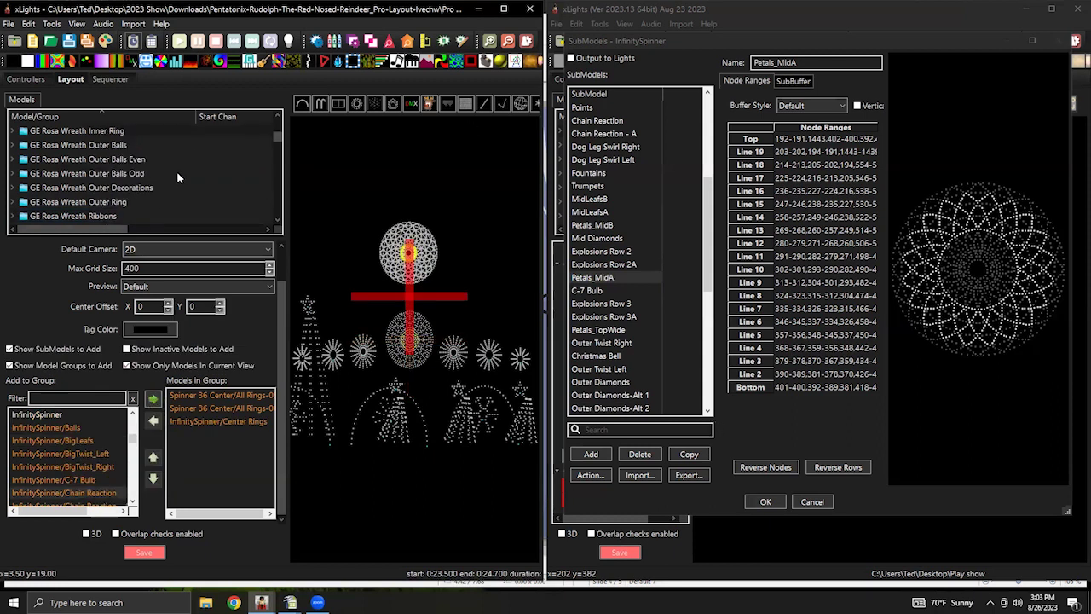
left_click(114, 147)
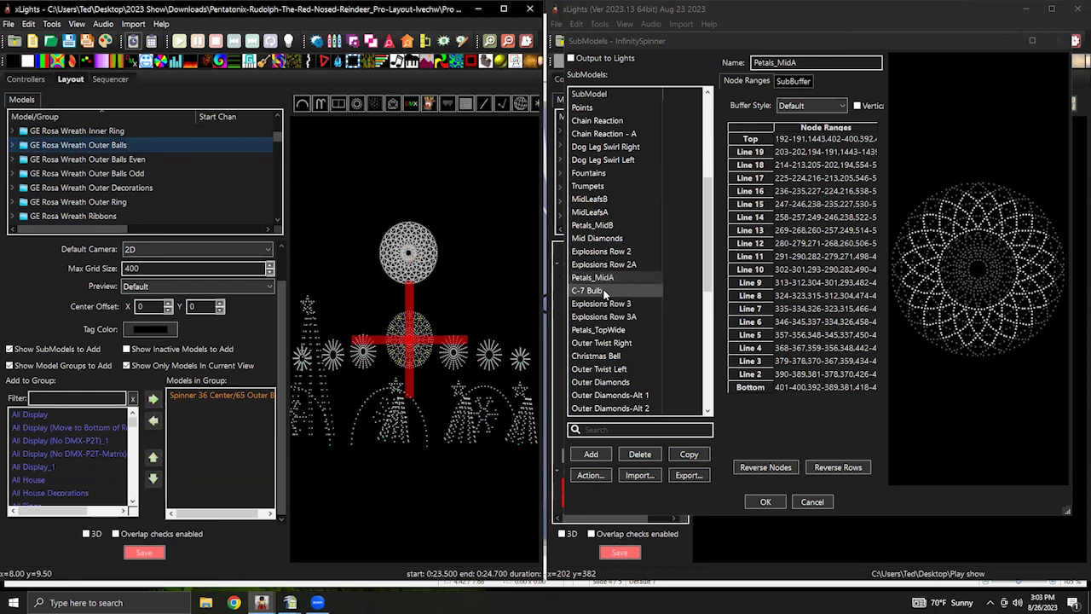
scroll(609, 316, "down", 6)
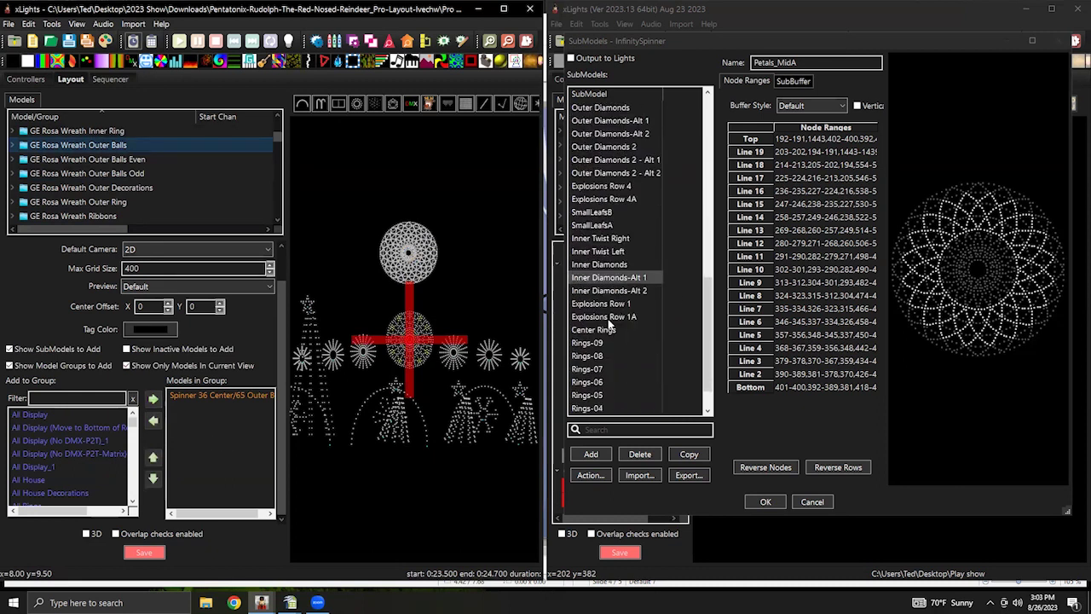
scroll(609, 319, "down", 2)
scroll(608, 319, "up", 2)
scroll(609, 320, "up", 5)
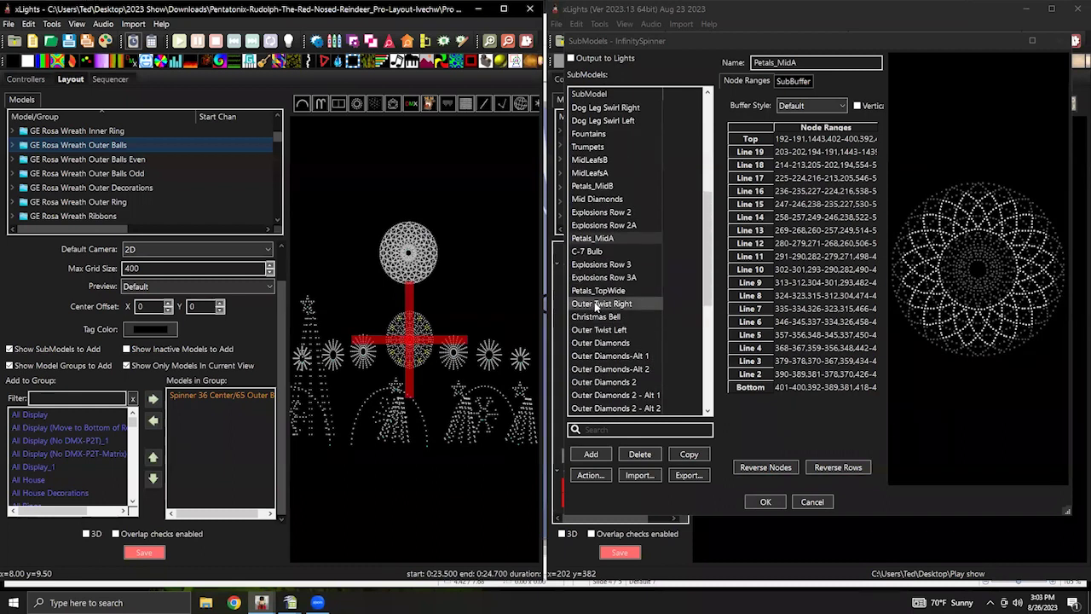
scroll(597, 309, "down", 6)
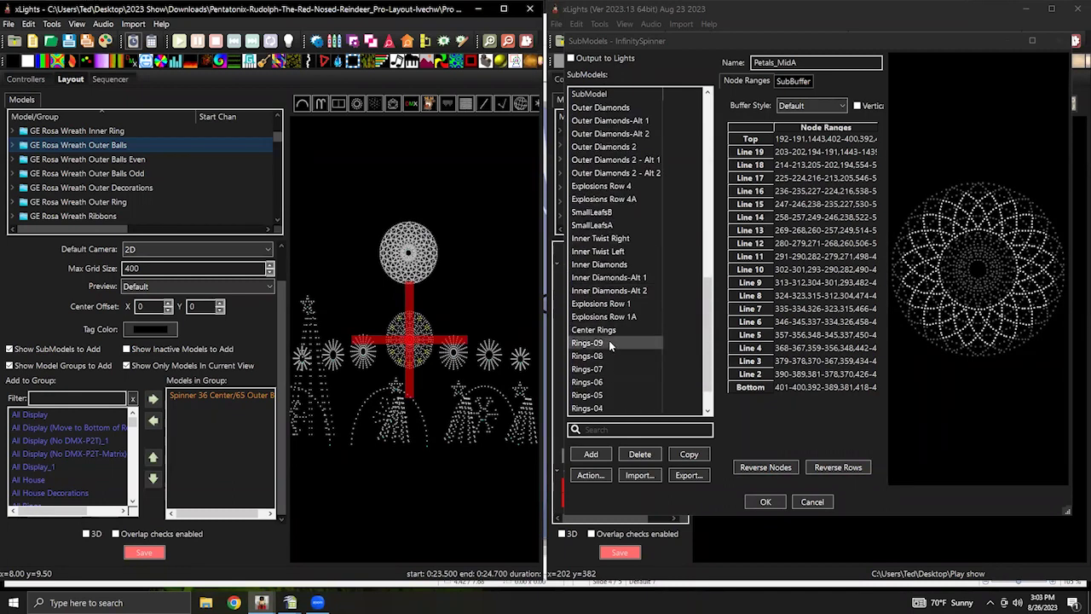
scroll(608, 340, "up", 6)
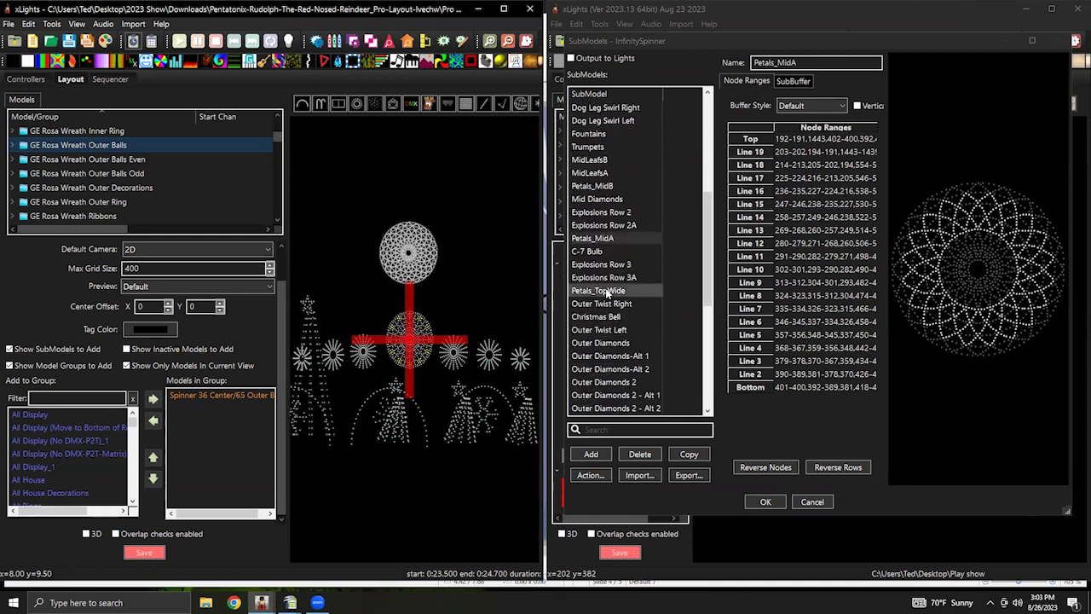
Preview InfinitySpinner's submodels from Christmas Bell back up to Balls, looking for a match to the GE Rosa Wreath Outer Balls group.
left_click(605, 317)
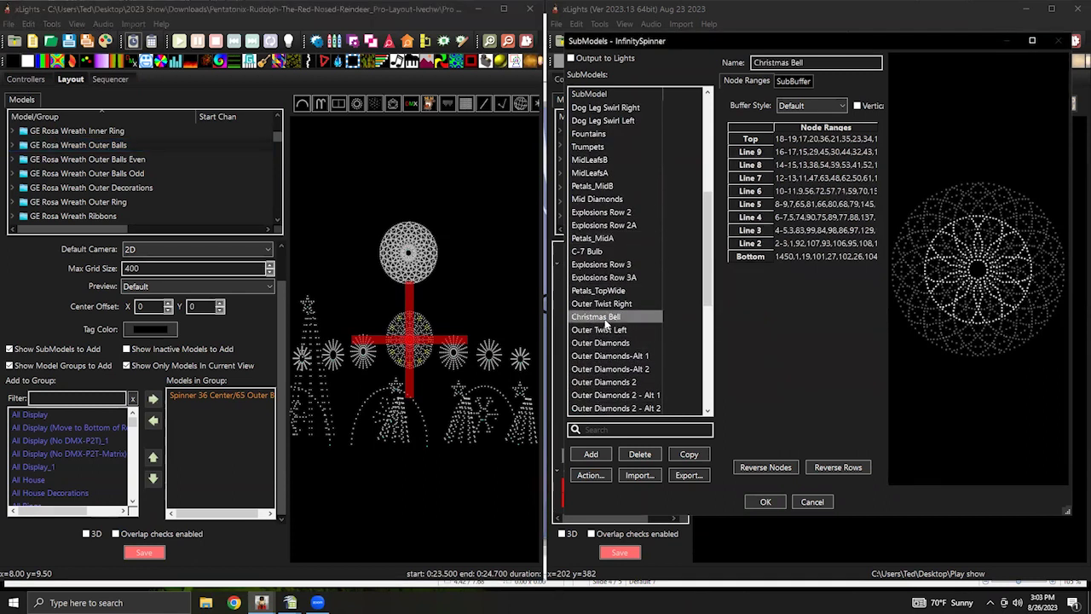
key("Up")
key("Up")
key("Up")
key("Up")
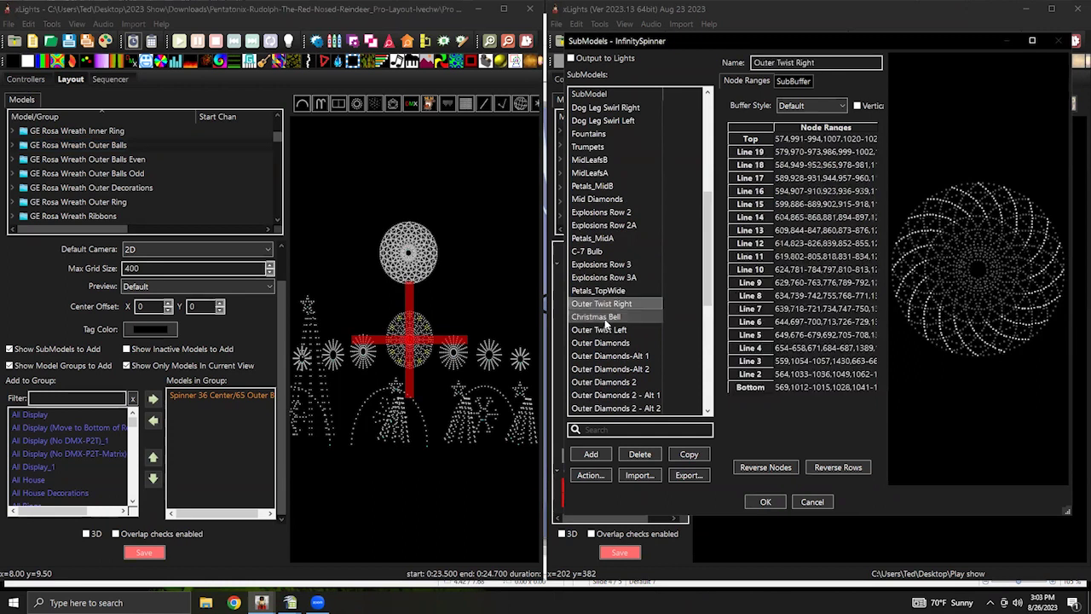
key("Up")
key("Up")
key("Up")
key("Up")
key("Up")
key("Up")
key("Up")
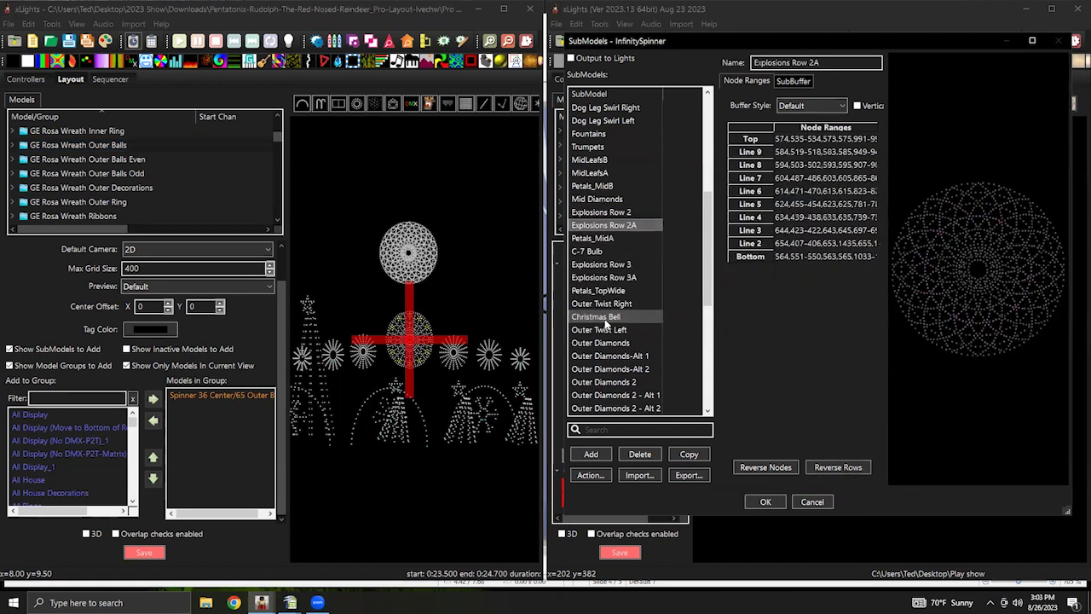
key("Up")
key("Up")
key("Up")
key("Up")
key("Up")
key("Up")
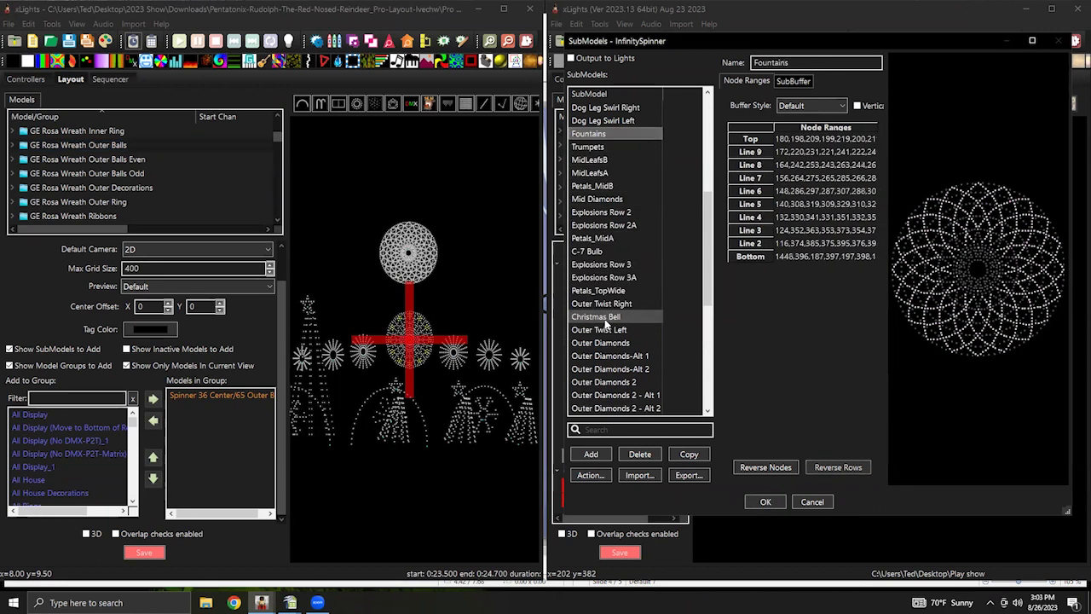
key("Up")
key("Up")
key("Up")
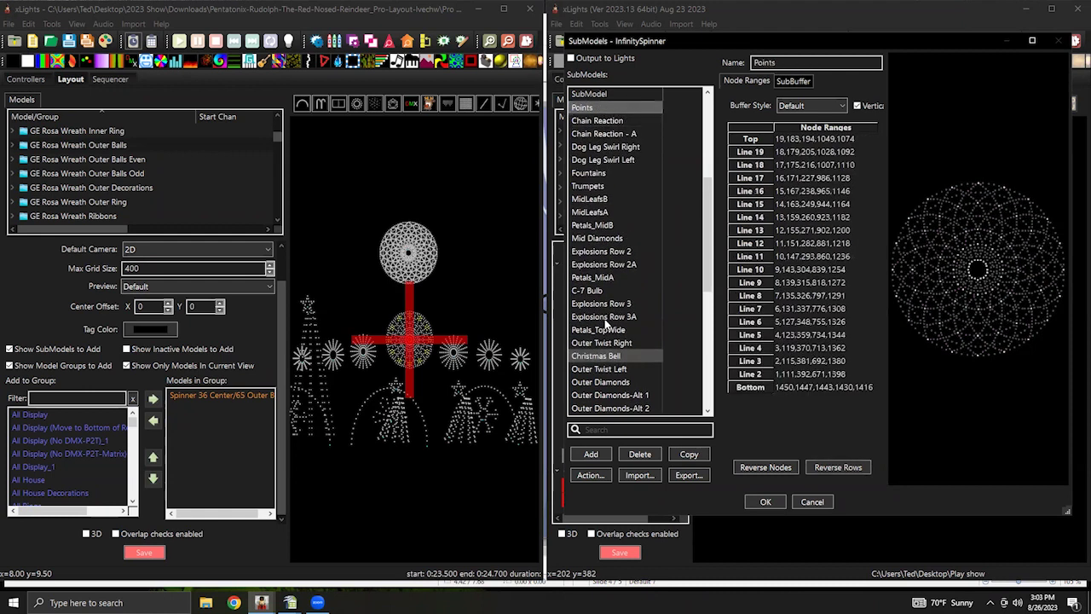
key("Up")
key("Up")
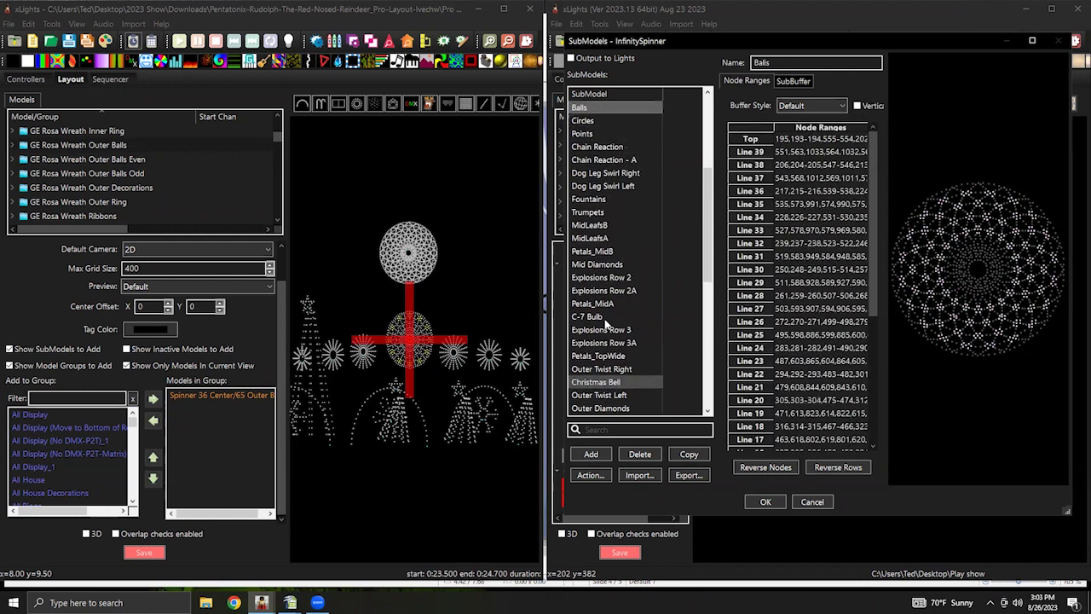
key("Down")
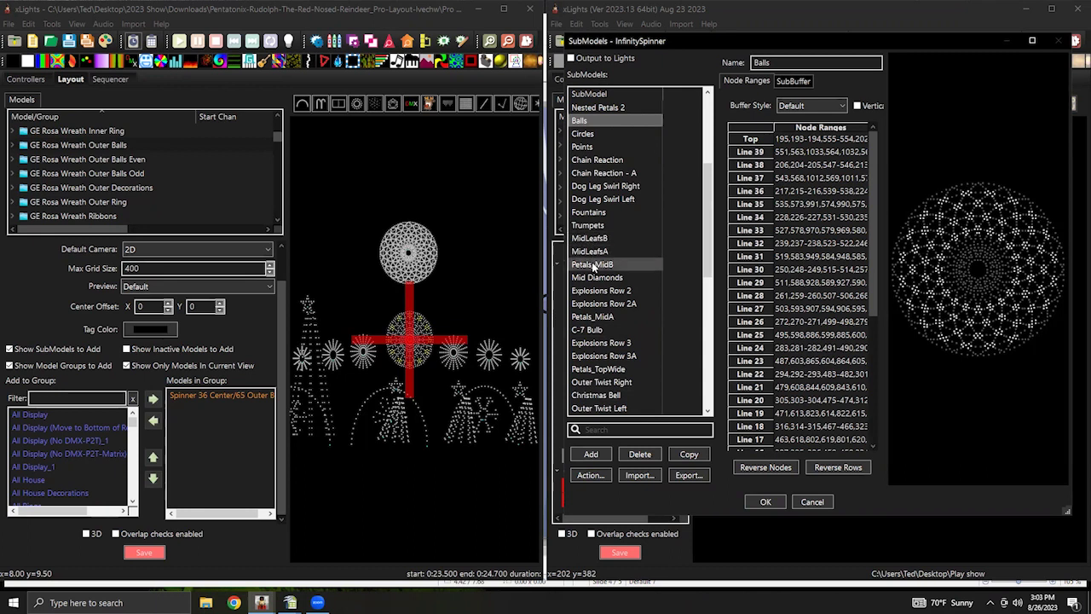
Preview InfinitySpinner's Explosions Row 1, 3, 3A, 4 and 4A submodels and compare Row 4 with Row 4A as outer ball candidates.
scroll(609, 256, "down", 6)
scroll(610, 290, "down", 3)
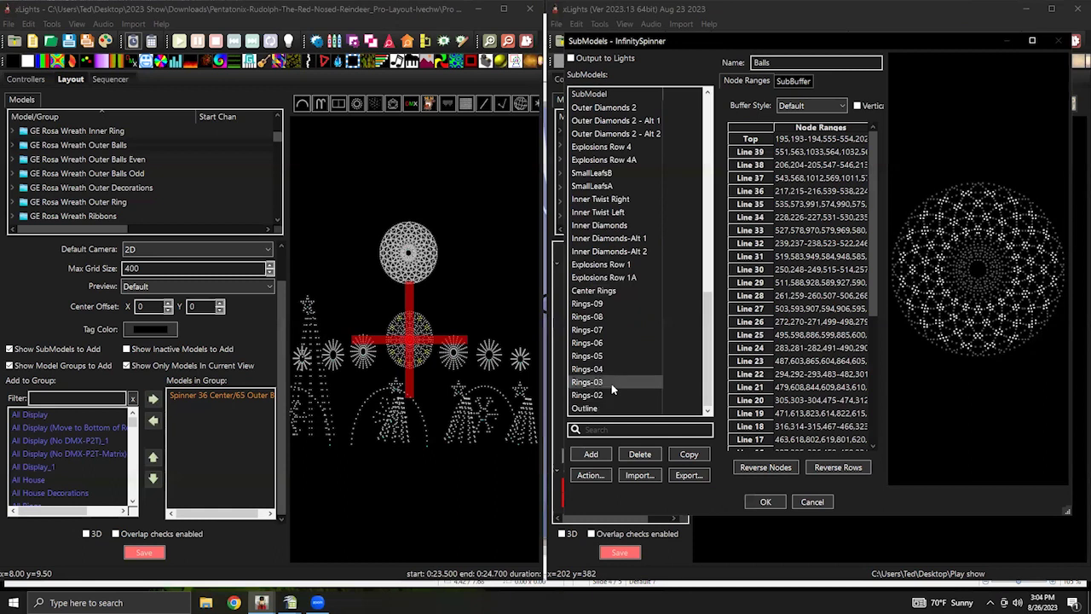
left_click(601, 277)
left_click(601, 265)
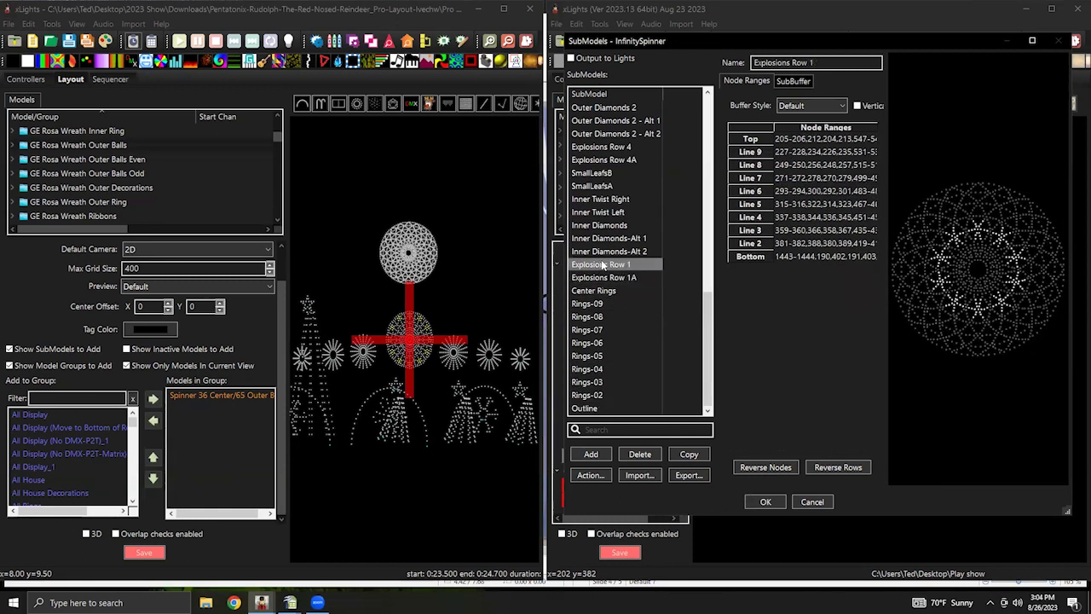
scroll(605, 256, "up", 7)
scroll(610, 239, "up", 3)
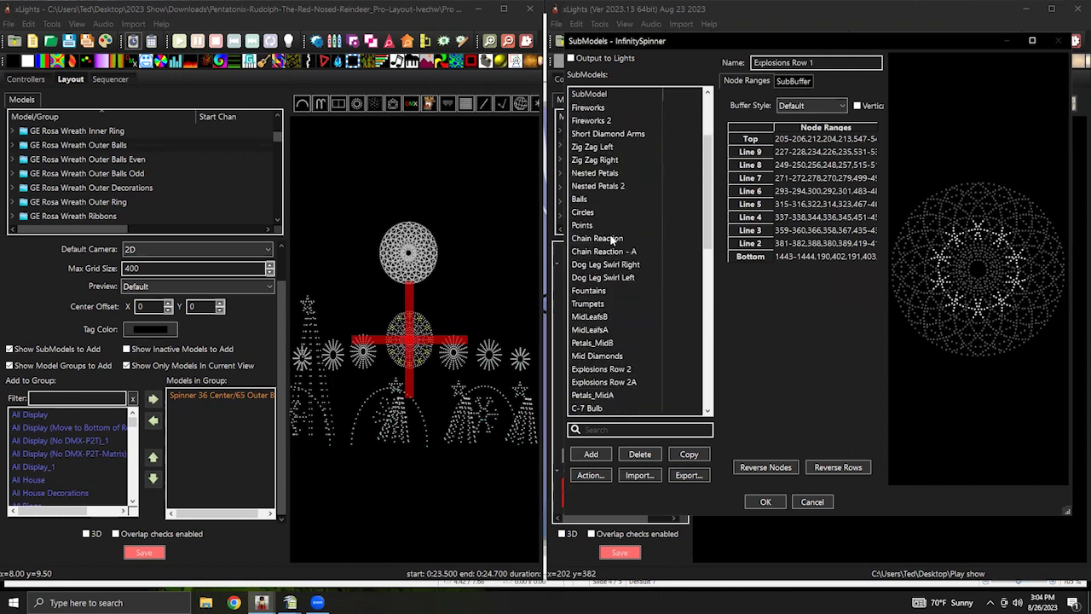
scroll(613, 240, "down", 4)
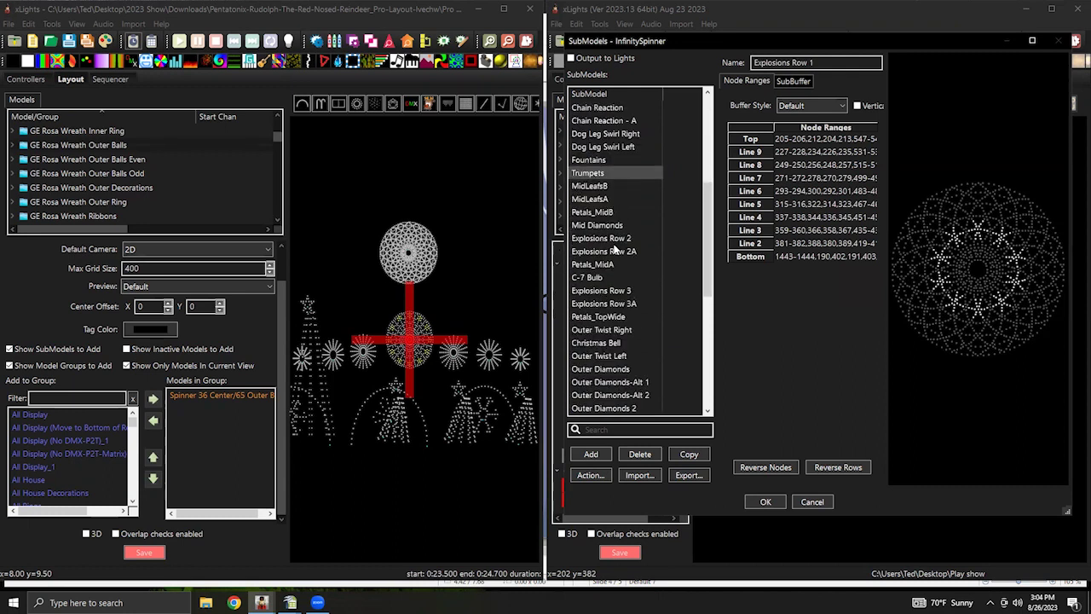
left_click(604, 227)
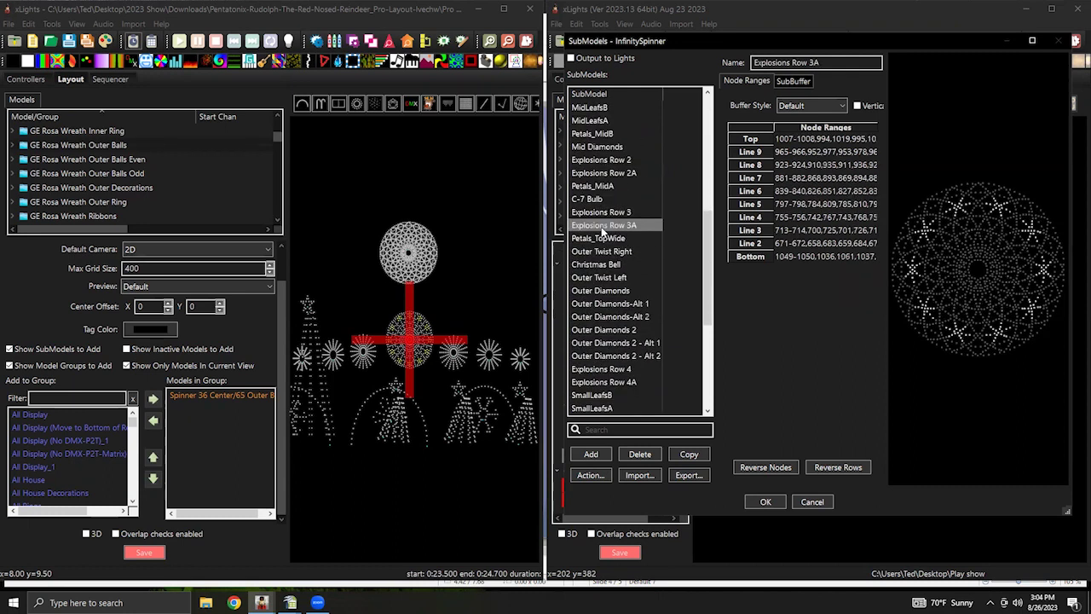
left_click(605, 212)
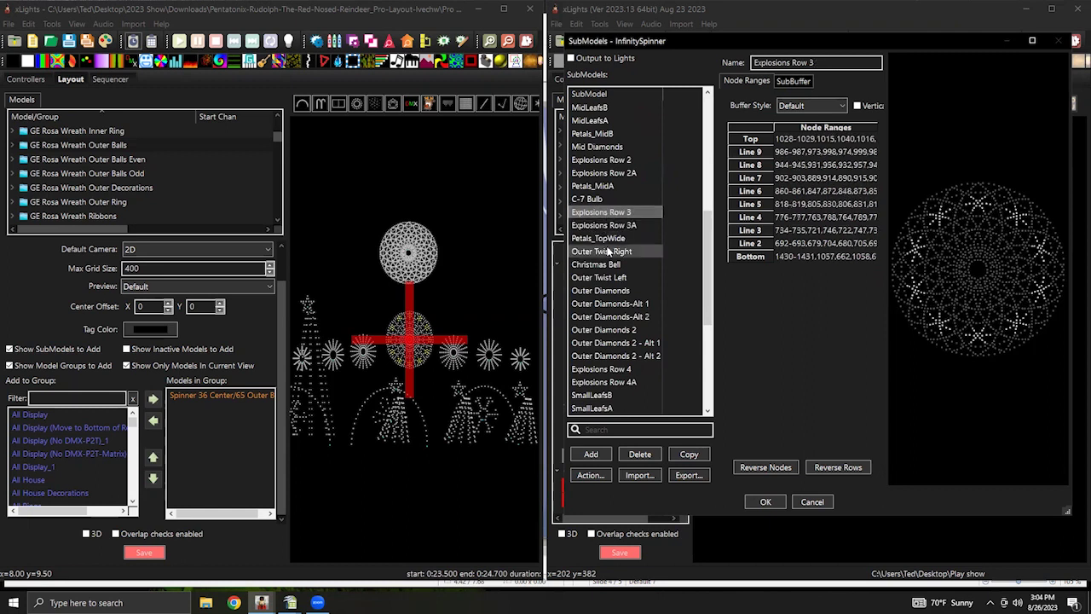
scroll(606, 271, "down", 2)
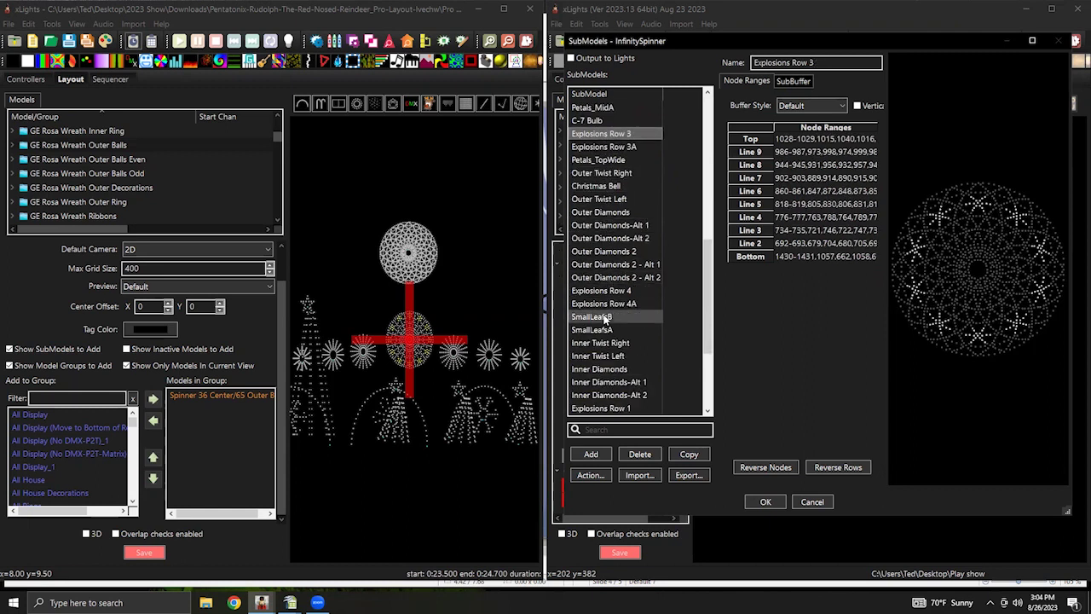
left_click(605, 303)
left_click(607, 289)
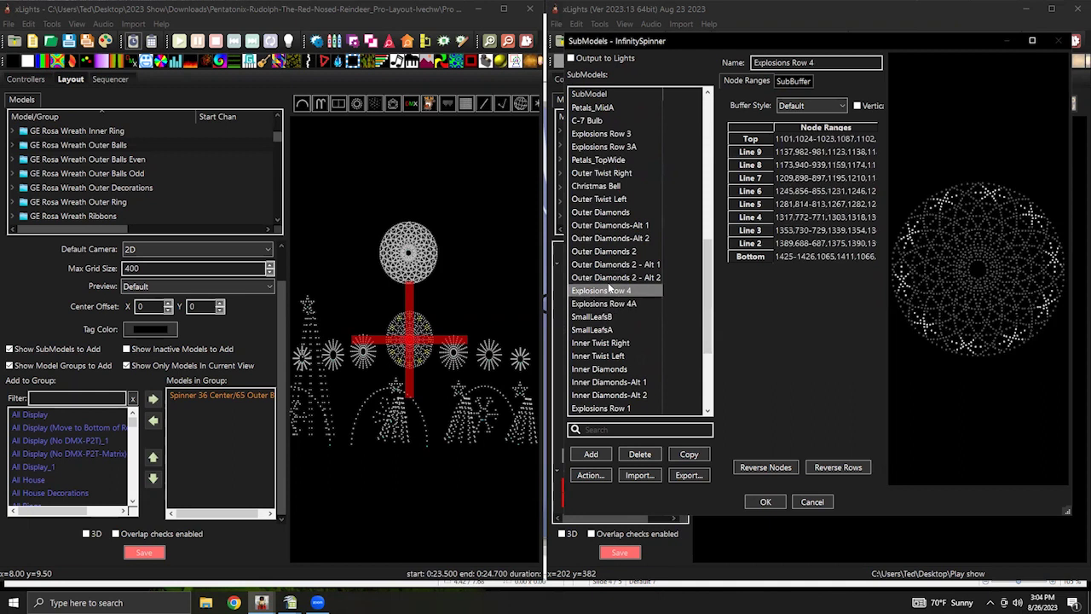
left_click(610, 305)
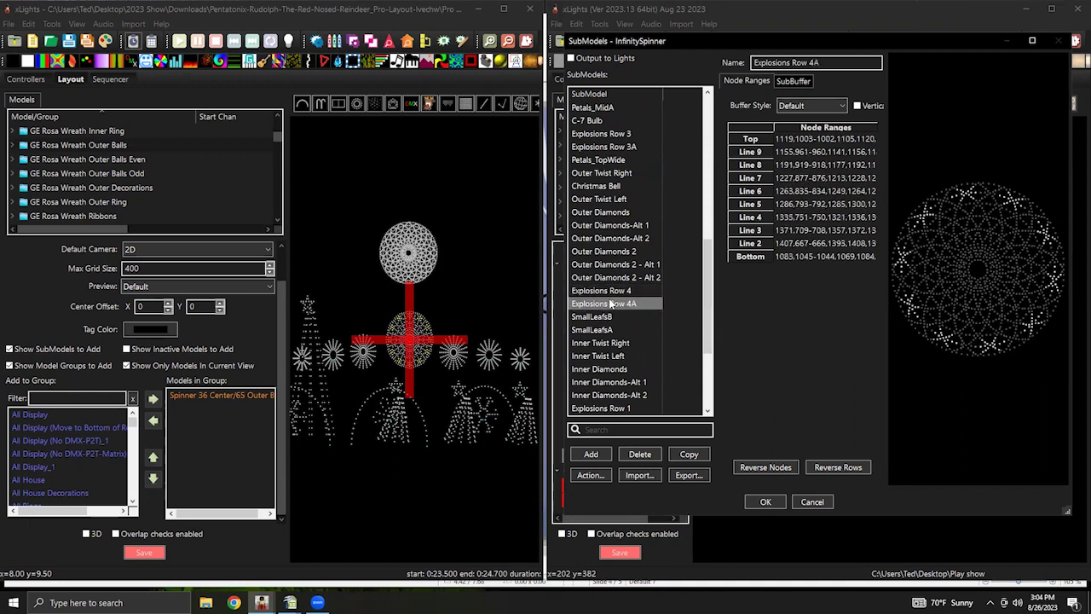
key("Up")
key("Down")
key("Up")
key("Down")
Compare the node patterns of the GE Rosa Wreath Outer Balls Even and Outer Balls Odd groups in the layout preview.
left_click(120, 163)
left_click(118, 172)
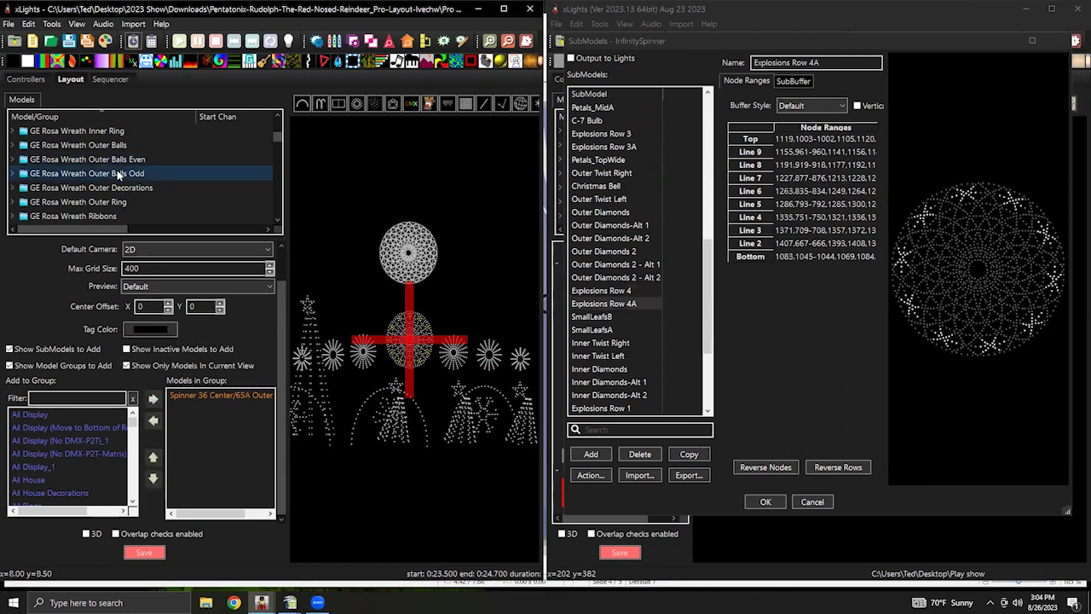
left_click(118, 162)
left_click(116, 174)
left_click(117, 162)
left_click(117, 173)
left_click(117, 162)
left_click(117, 173)
Add the InfinitySpinner/Explosions Row 4A submodel to the GE Rosa Wreath Outer Balls Even group.
left_click(118, 161)
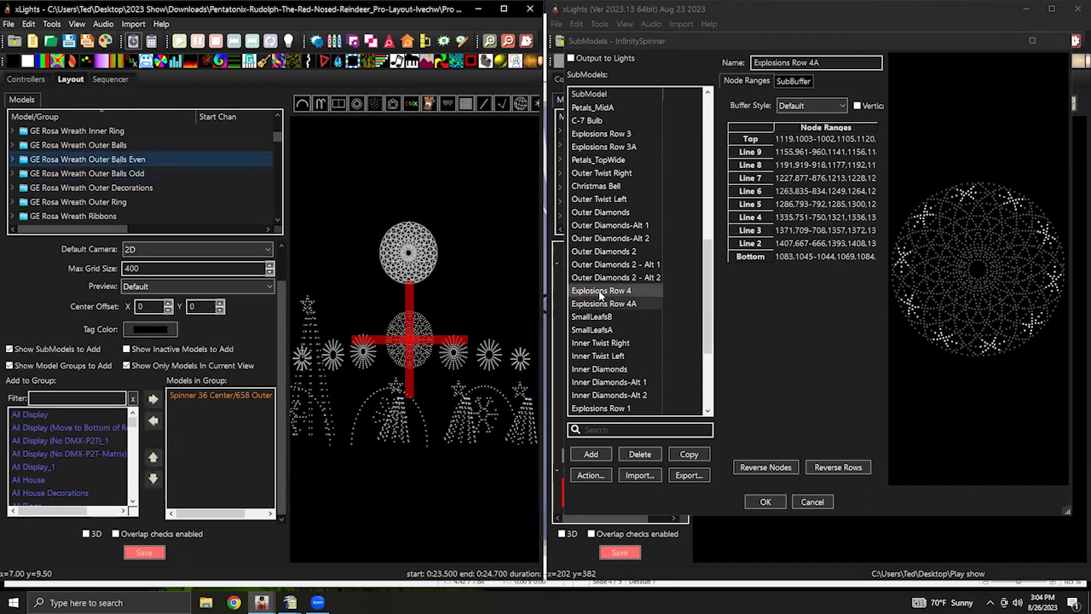
left_click_drag(132, 430, 133, 448)
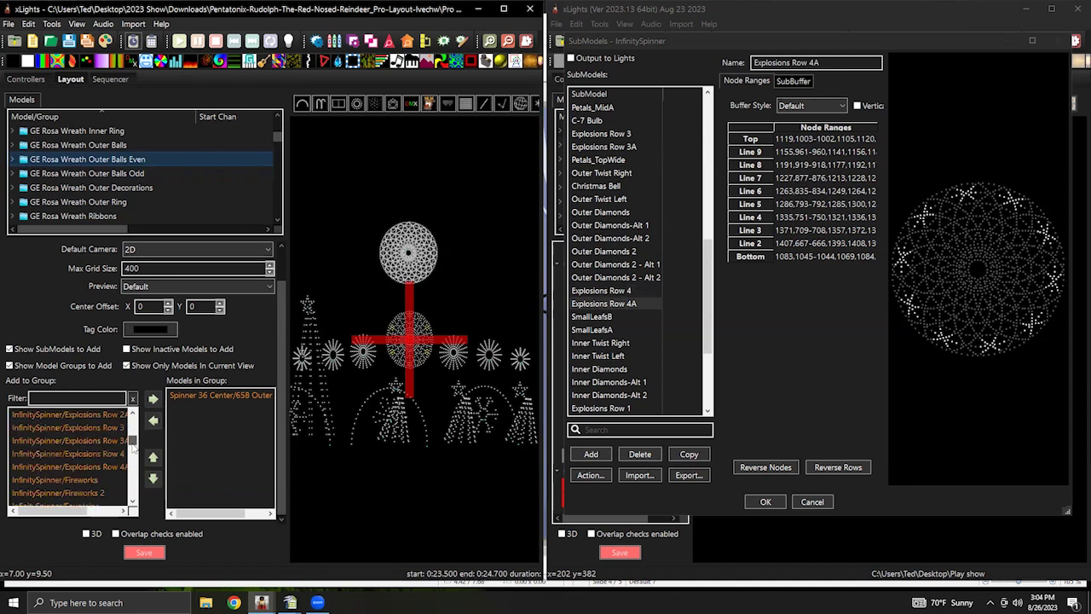
left_click(72, 467)
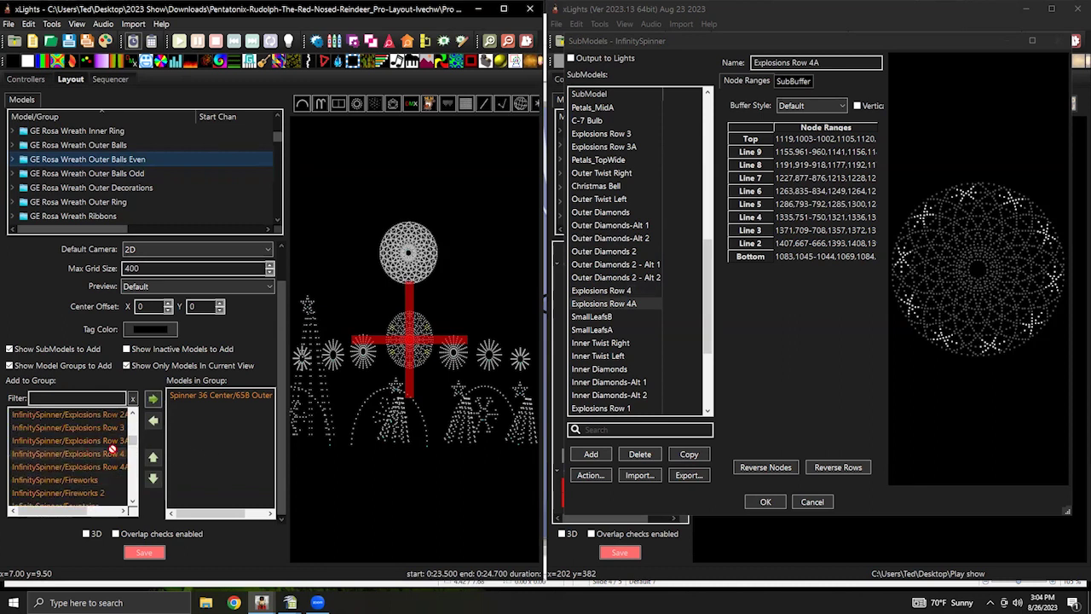
left_click_drag(66, 466, 243, 433)
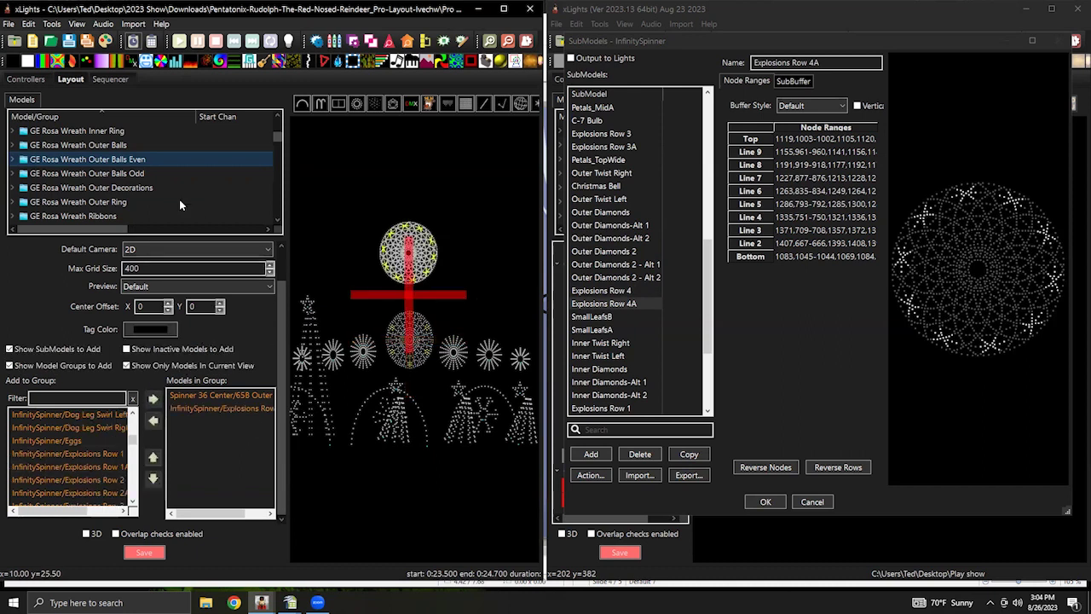
Add the InfinitySpinner/Explosions Row 4 submodel to the GE Rosa Wreath Outer Balls Odd group.
left_click(118, 174)
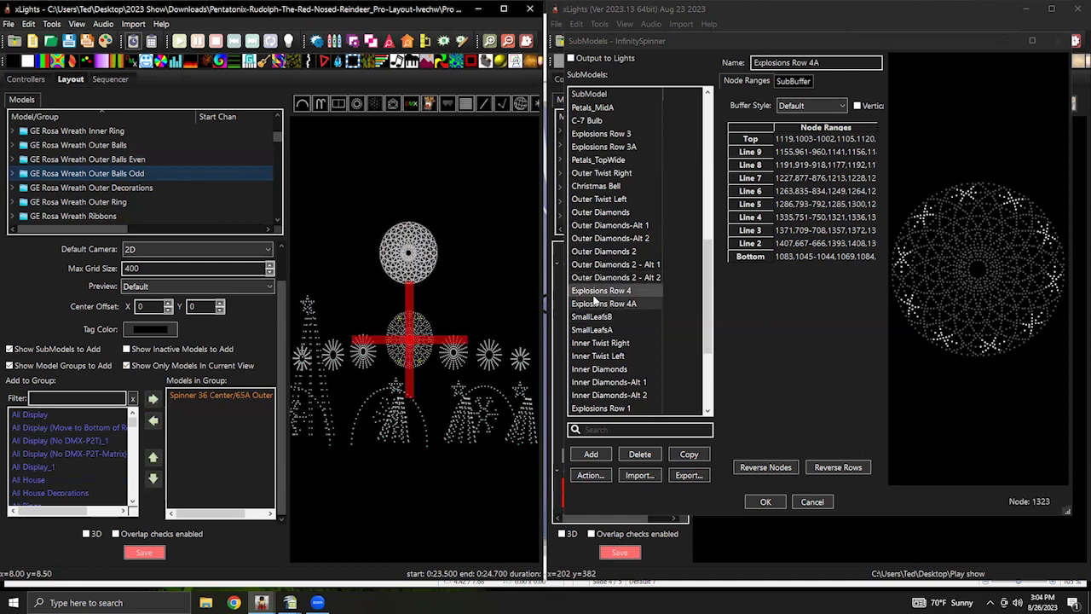
mouse_move(132, 426)
left_mouse_down()
mouse_move(132, 458)
mouse_move(126, 444)
left_mouse_up()
scroll(79, 459, "down", 2)
left_click(70, 439)
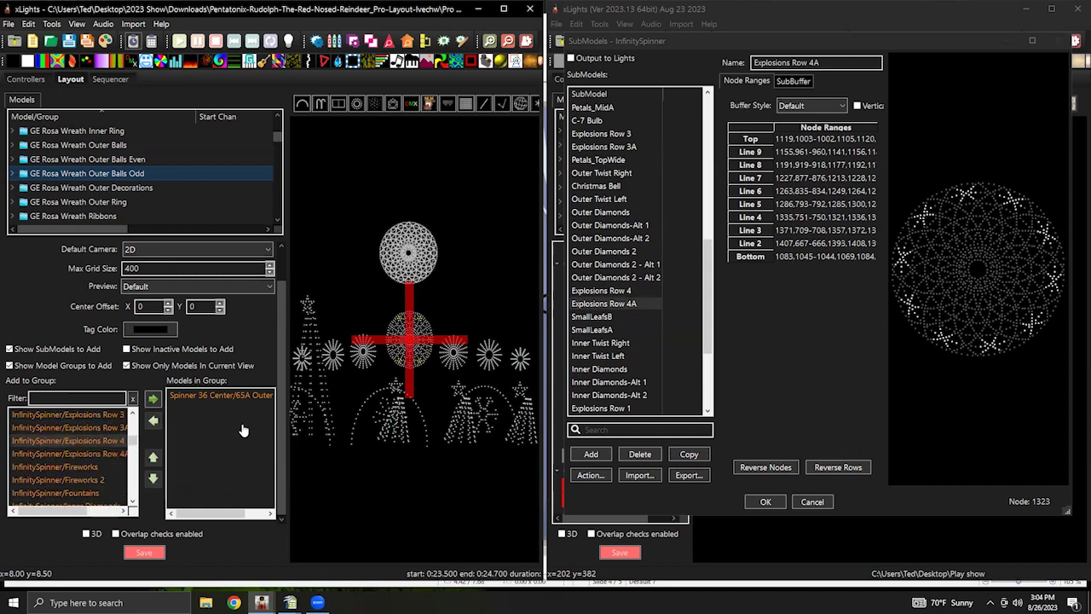
left_click_drag(240, 433, 226, 426)
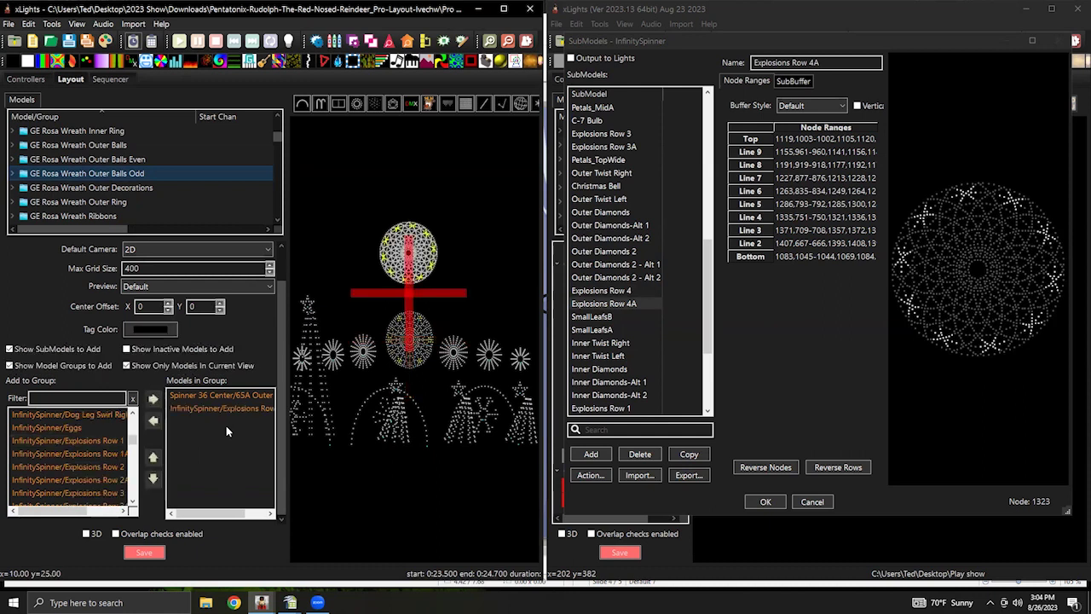
Check the added Explosions Row submodels by switching between the GE Rosa Wreath Outer Balls Even and Odd groups in the preview.
left_click(219, 407)
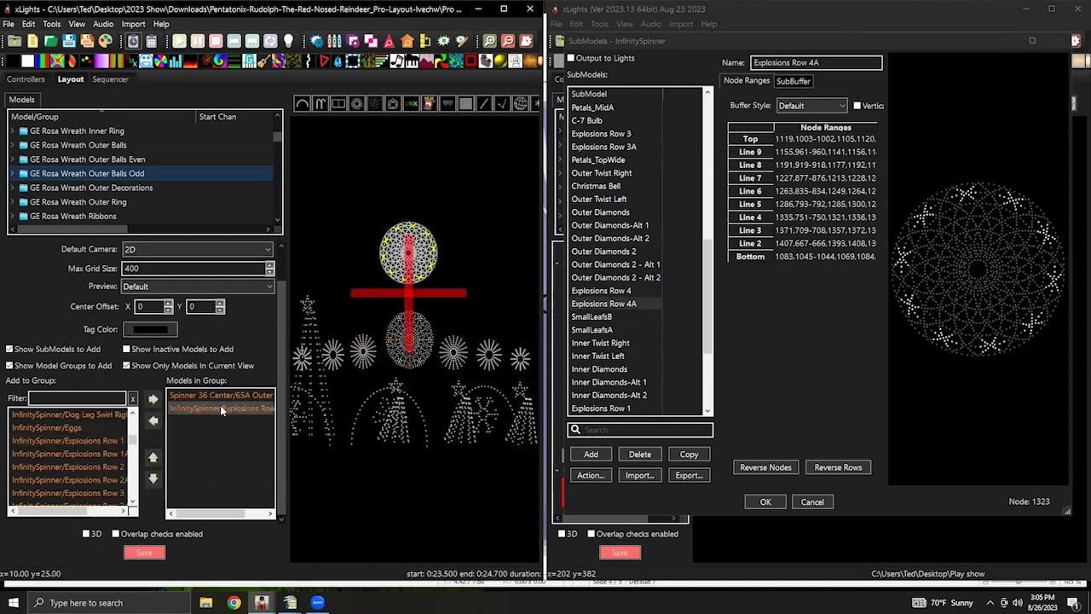
left_click(223, 406)
left_click(134, 161)
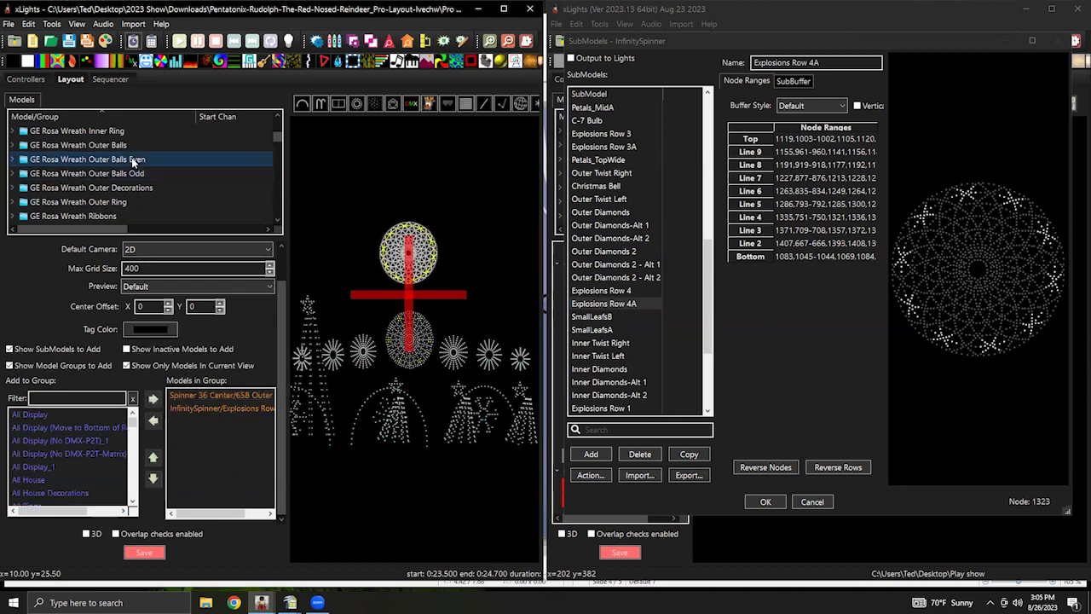
left_click(128, 174)
left_click(126, 162)
left_click(127, 174)
left_click(125, 163)
left_click(127, 173)
left_click(127, 162)
left_click(125, 173)
Add the InfinitySpinner/Explosions Row 4 and Explosions Row 4A submodels to the GE Rosa Wreath Outer Balls group.
left_click(122, 146)
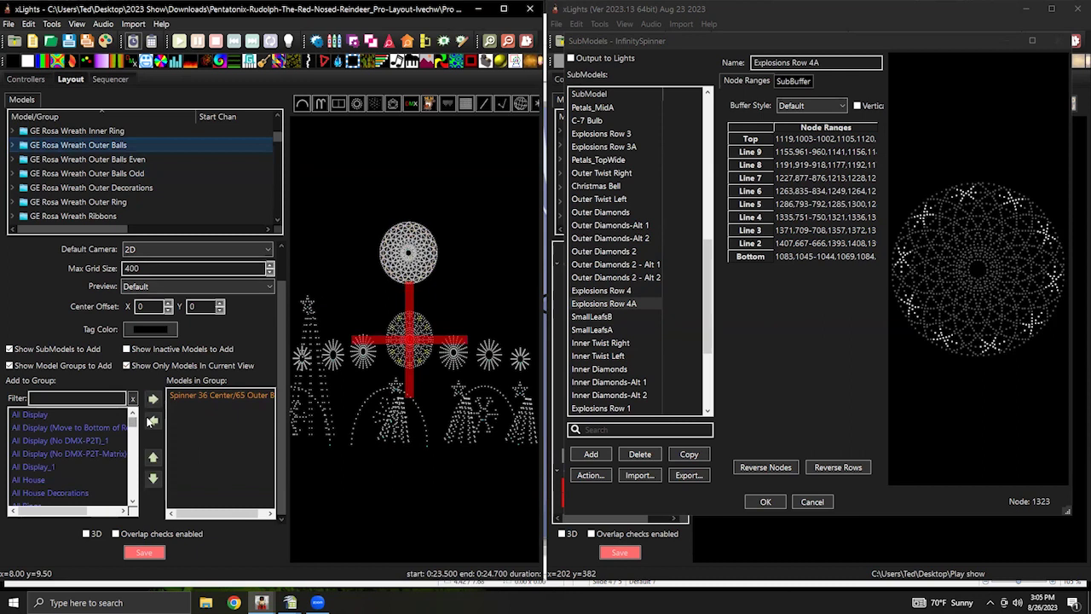
left_click_drag(133, 421, 134, 443)
scroll(133, 443, "up", 5)
scroll(91, 488, "up", 4)
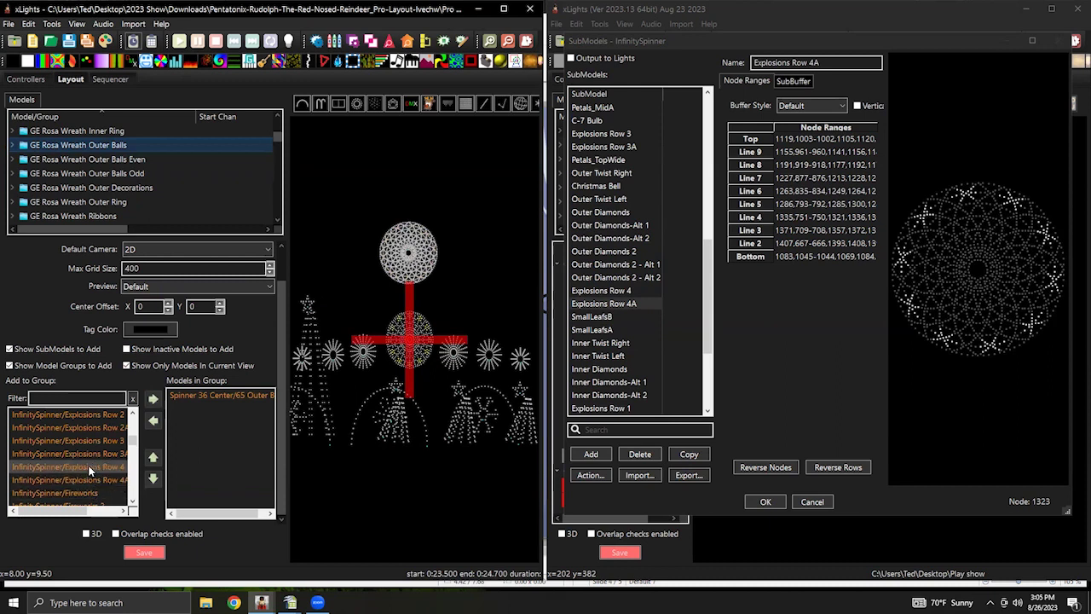
left_click(89, 467)
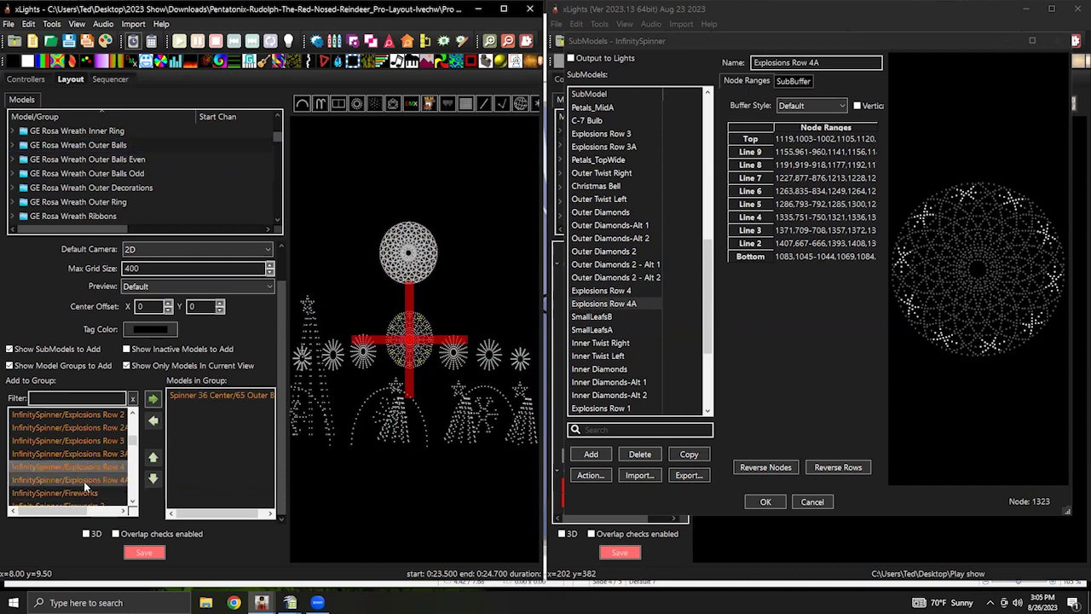
left_click(153, 399)
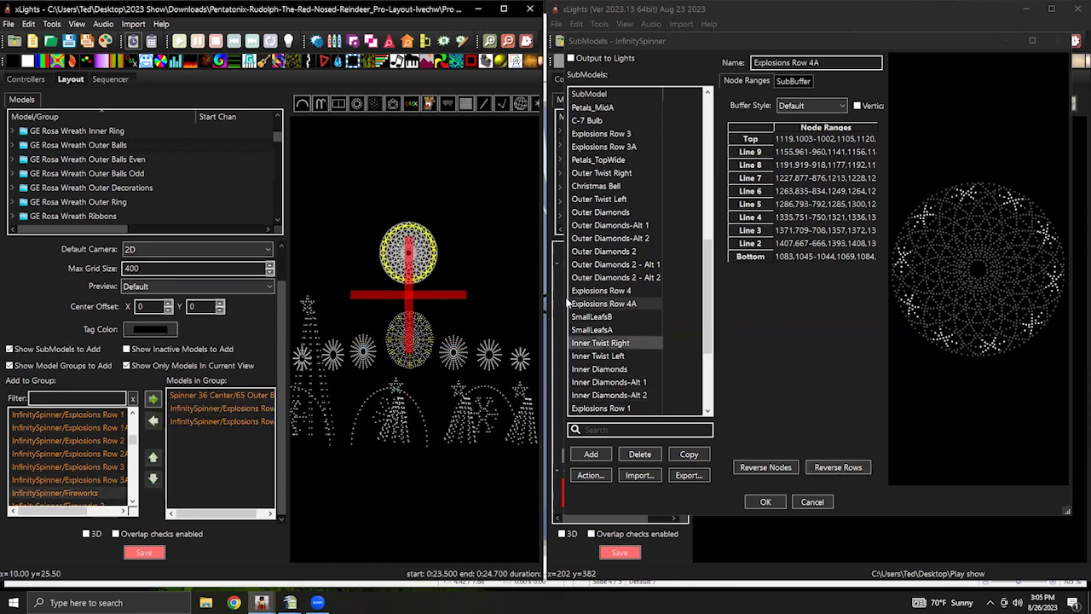
Add the InfinitySpinner/Explosions Row 4 submodel to the GE Rosa Wreath Outer Decorations group.
left_click(119, 186)
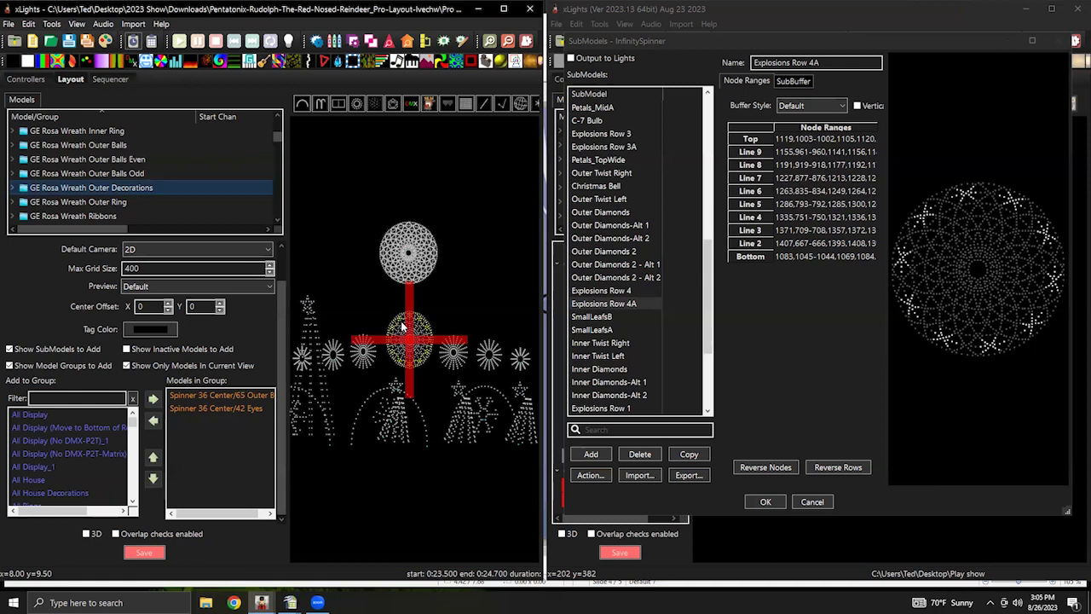
mouse_move(134, 429)
left_mouse_down()
mouse_move(132, 456)
mouse_move(135, 442)
left_mouse_up()
scroll(87, 469, "down", 2)
scroll(78, 446, "down", 2)
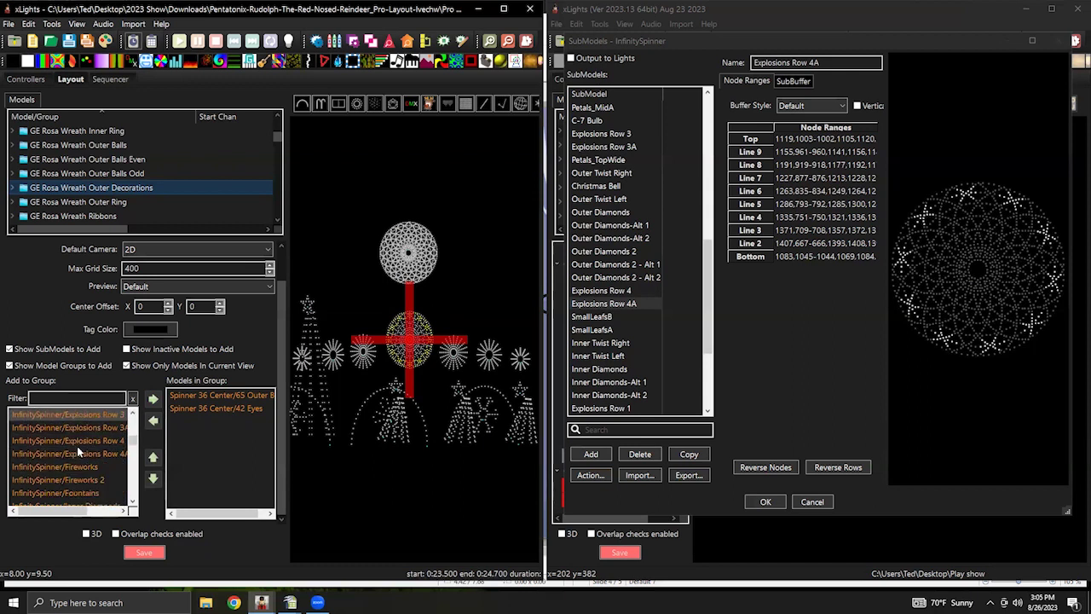
left_click(75, 442)
left_click_drag(75, 442, 248, 444)
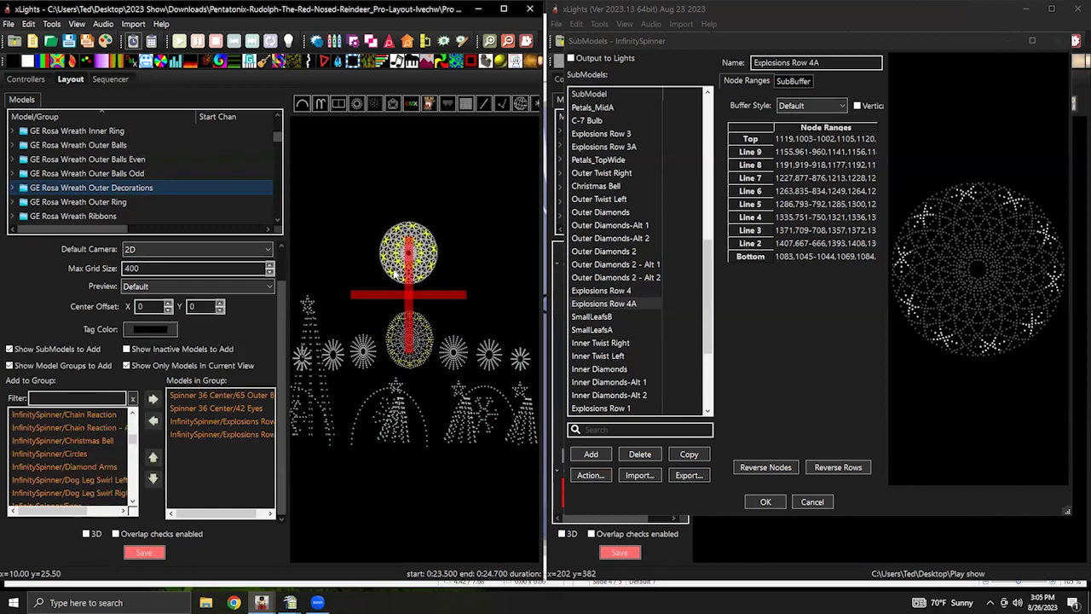
Replace the last Explosions Row entry in the GE Rosa Wreath Outer Decorations group with the InfinitySpinner/Explosions Row 4A submodel.
left_click(250, 433)
left_click(153, 420)
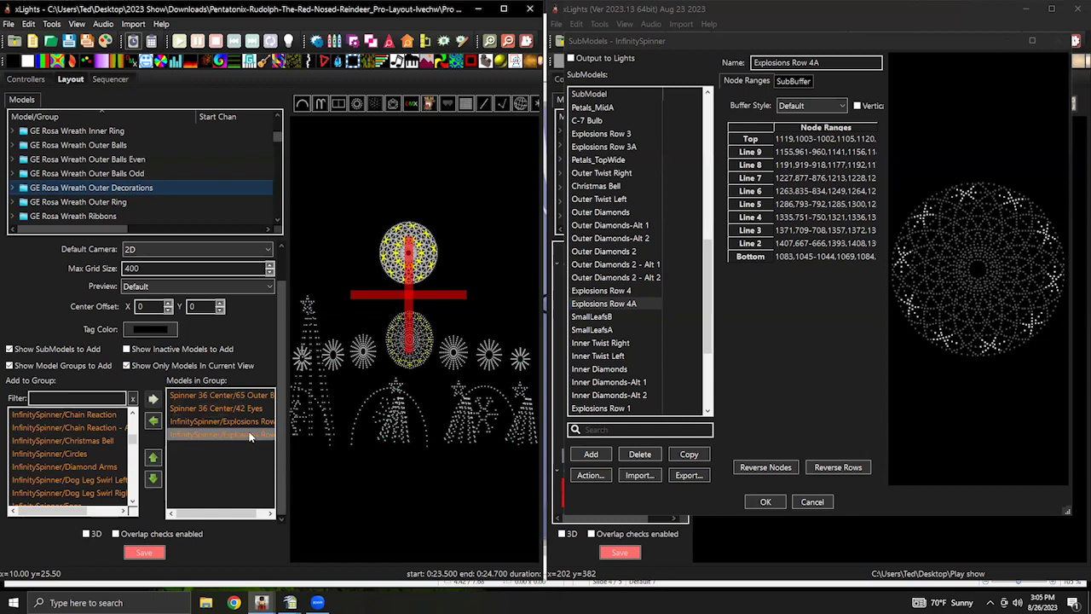
scroll(90, 456, "down", 3)
left_click(90, 464)
left_click(153, 398)
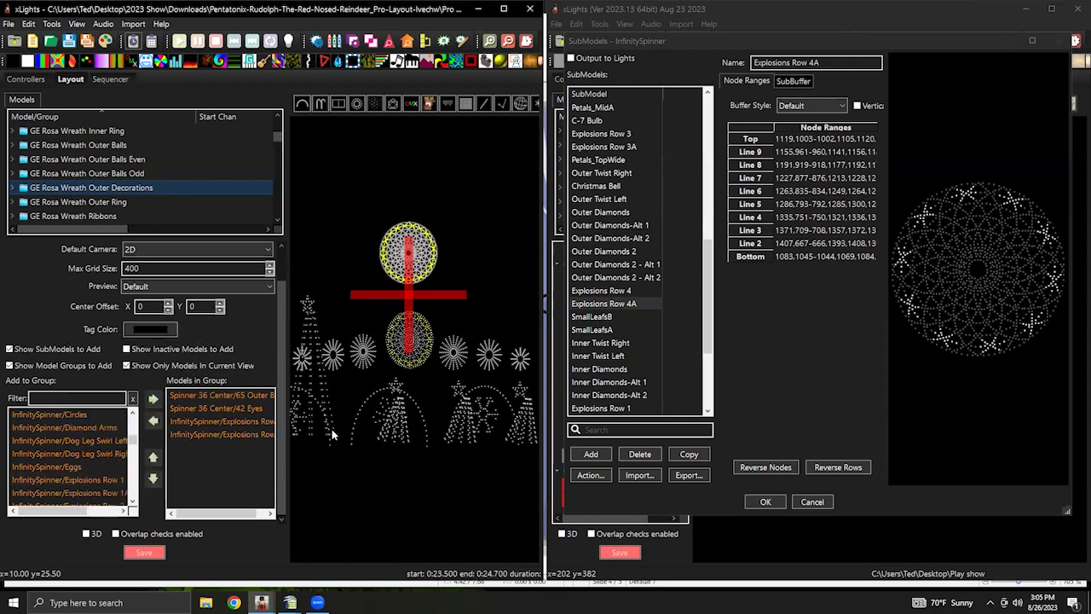
Add the InfinitySpinner/Outline submodel to the GE Rosa Wreath Outer Ring group.
left_click(115, 205)
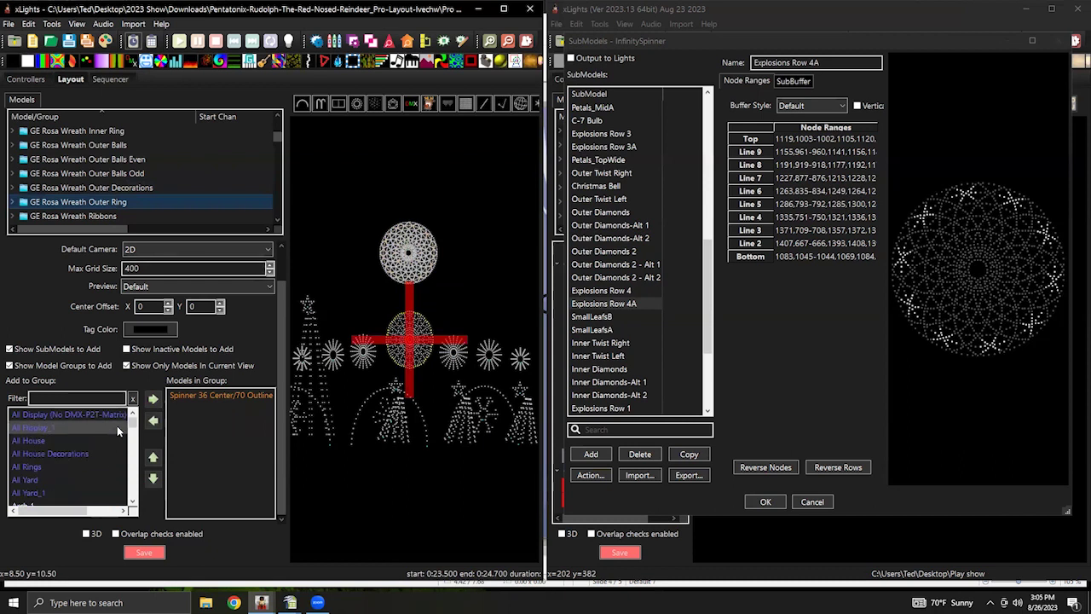
left_click_drag(132, 420, 134, 453)
scroll(134, 453, "up", 5)
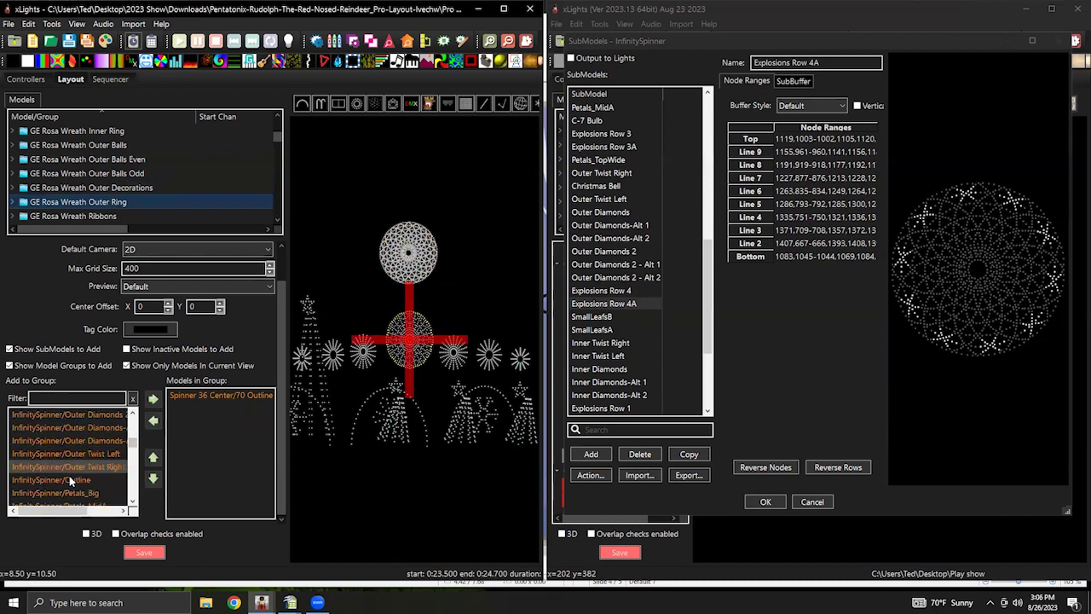
left_click_drag(69, 476, 258, 446)
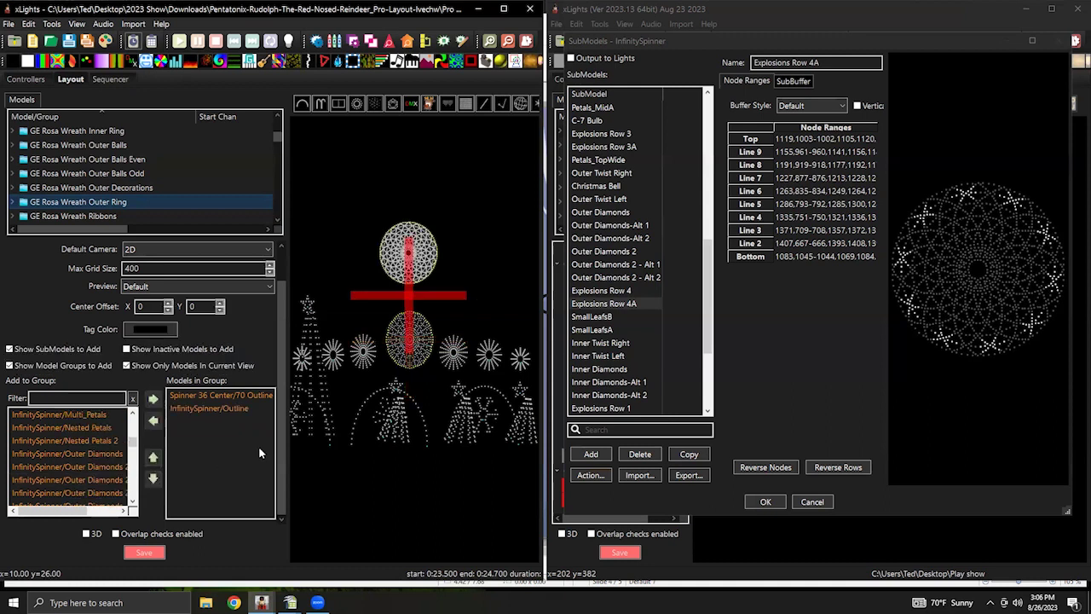
Compare the InfinitySpinner Outer Diamonds, Outer Diamonds-Alt 1 and Outer Diamonds-Alt 2 submodels with the GE Rosa Wreath Ribbons group.
left_click(87, 217)
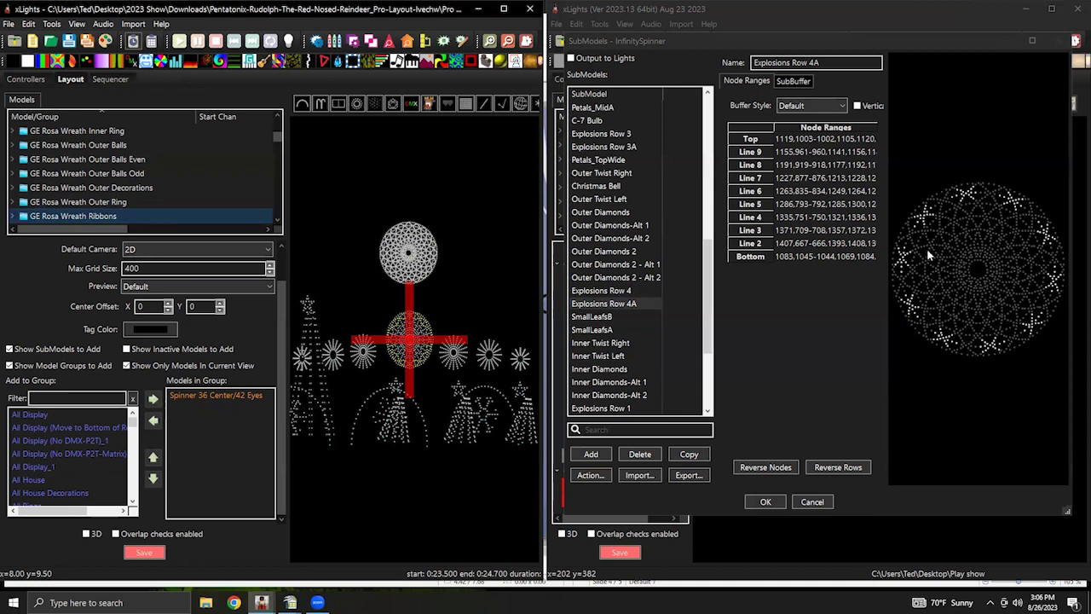
left_click(607, 213)
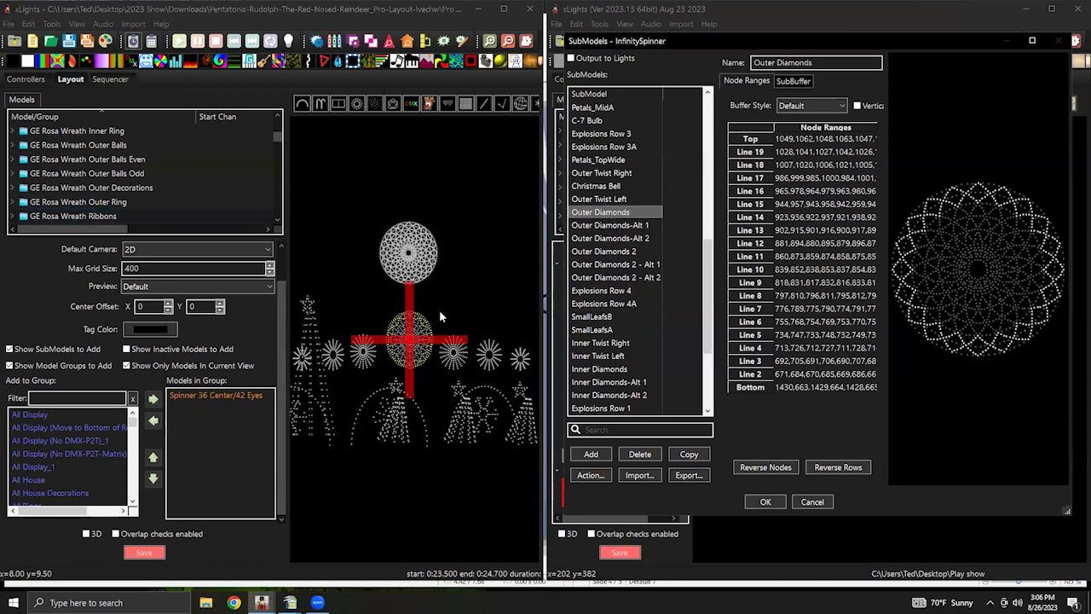
left_click(609, 225)
left_click(617, 239)
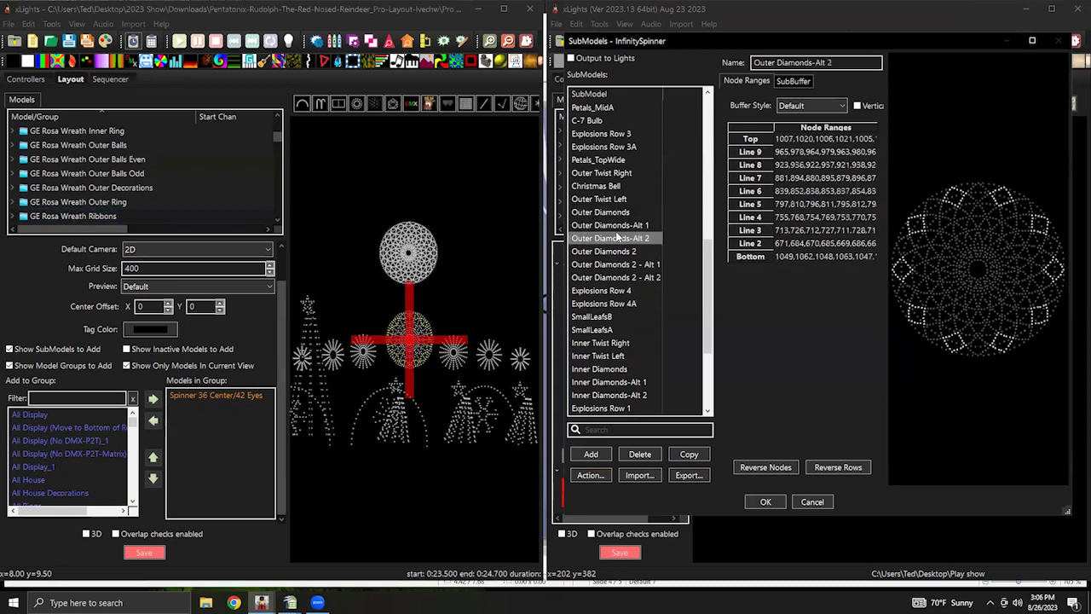
left_click(611, 224)
left_click(614, 238)
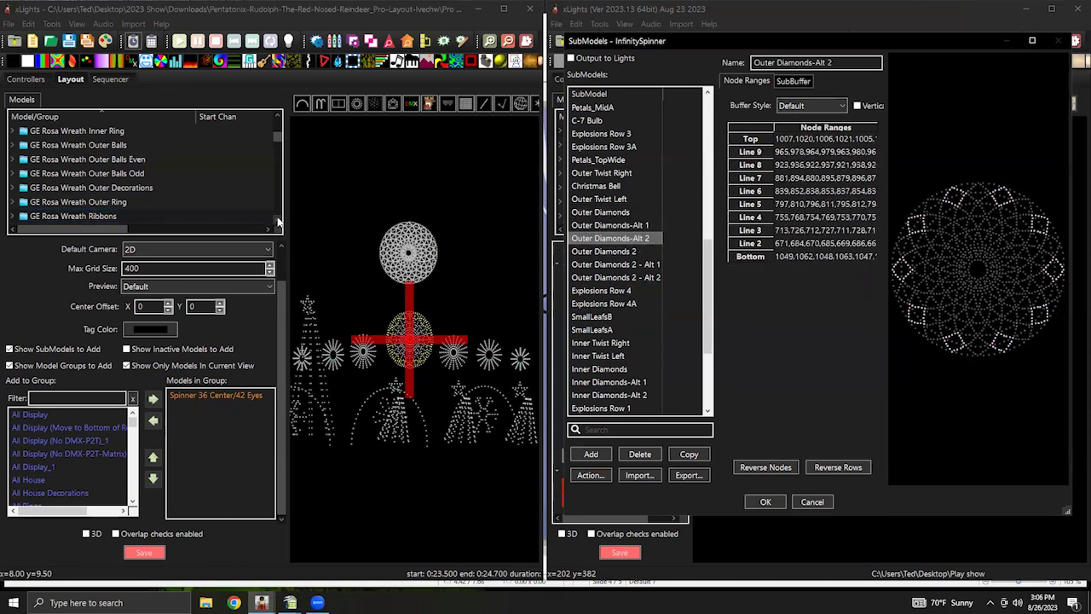
Add the InfinitySpinner/Outer Diamonds submodel to the GE Rosa Wreath Ribbons group.
left_click(278, 220)
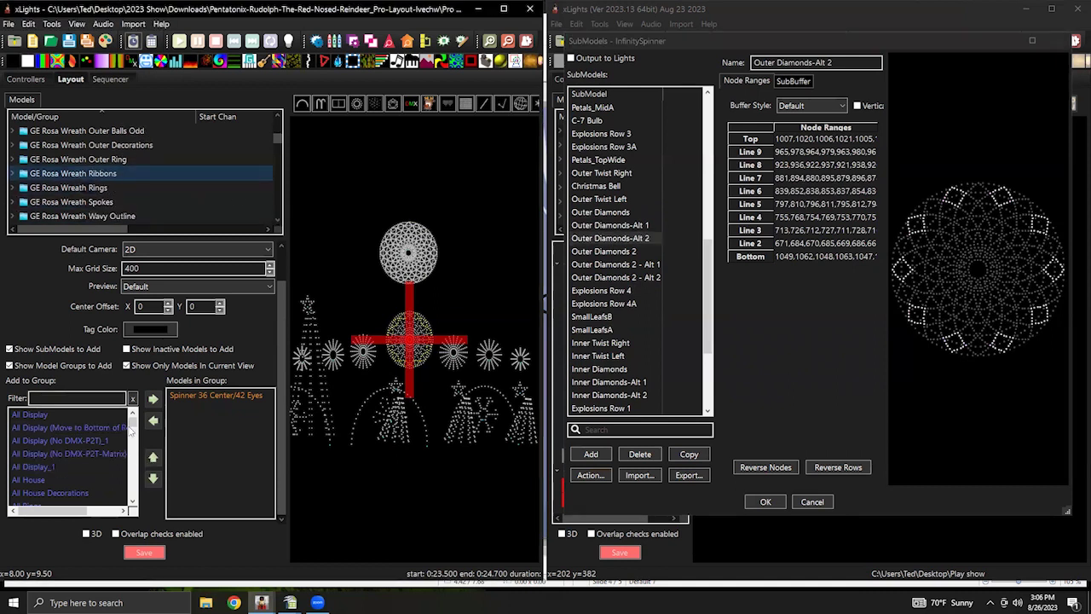
left_click_drag(133, 419, 132, 440)
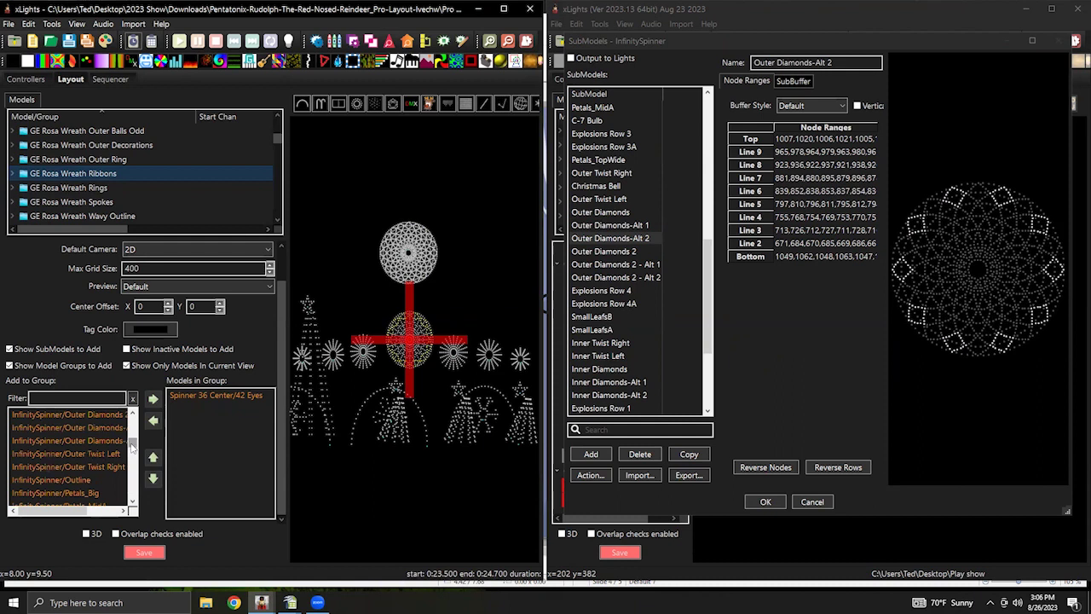
scroll(72, 436, "up", 1)
left_click(99, 421)
left_click(153, 398)
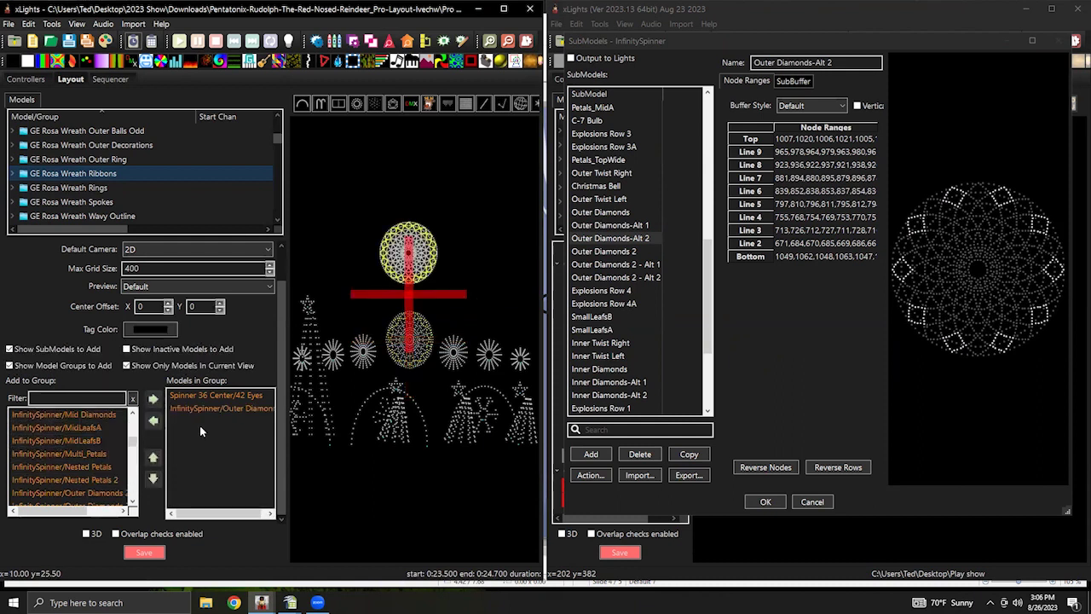
Add the InfinitySpinner/Center Rings submodel to the GE Rosa Wreath Rings group.
left_click(89, 187)
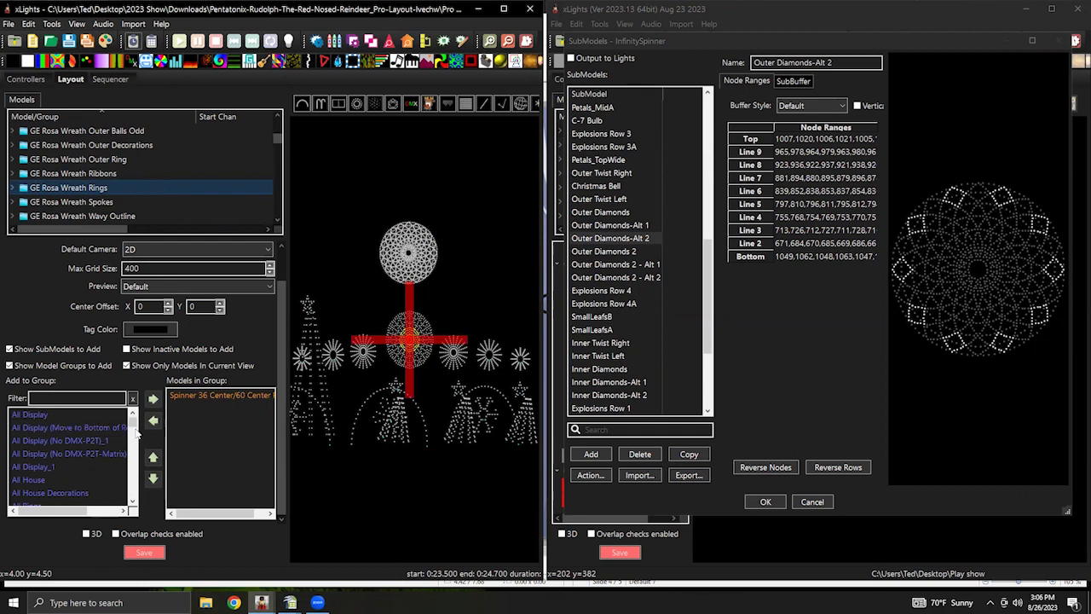
left_click_drag(134, 422, 132, 441)
scroll(97, 471, "up", 5)
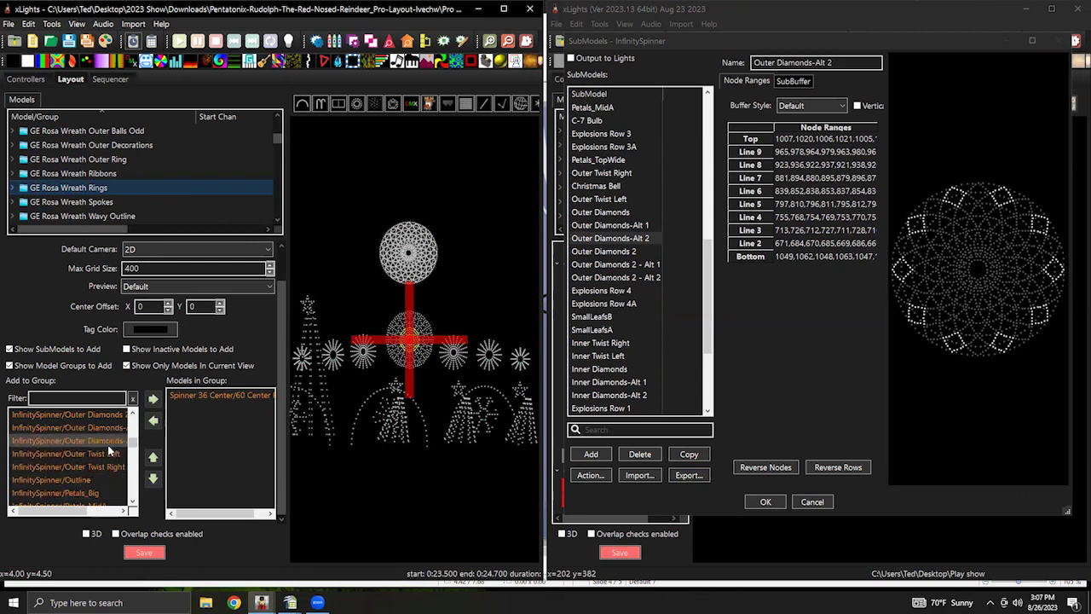
scroll(94, 467, "up", 3)
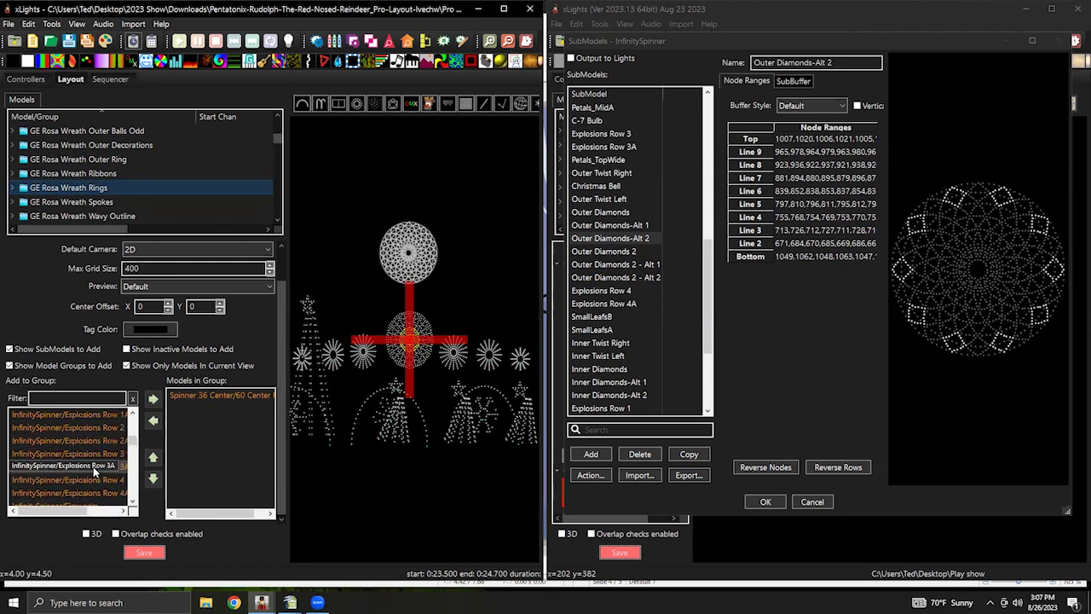
scroll(90, 463, "up", 1)
left_click(81, 441)
left_click_drag(207, 439, 207, 432)
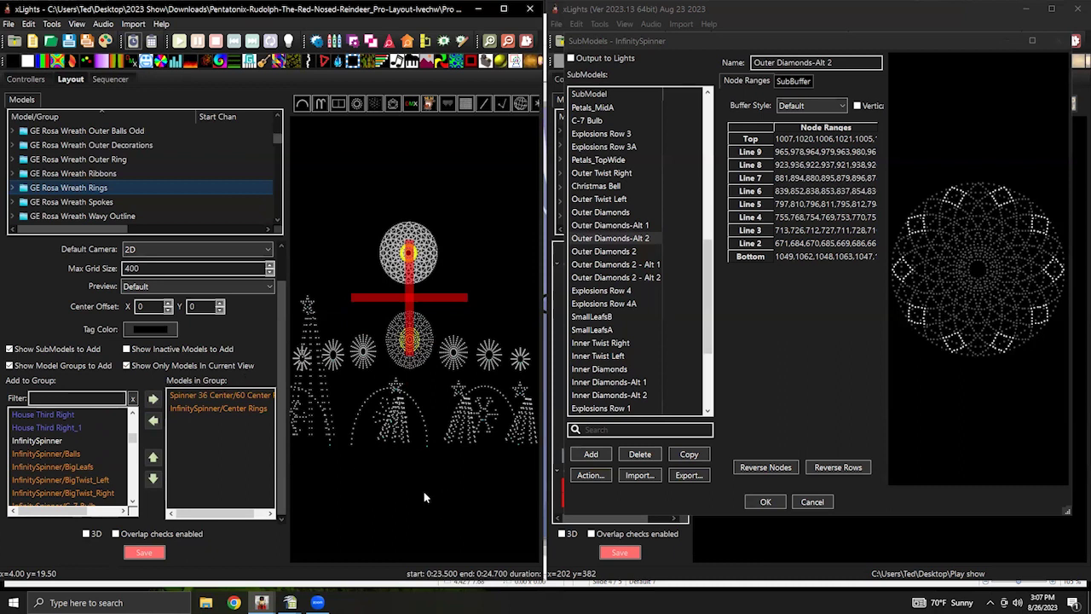
Examine the GE Rosa Wreath Spokes group and look for a match among the InfinitySpinner submodels from BigTwist_Right through Outer Twist Left.
left_click(98, 202)
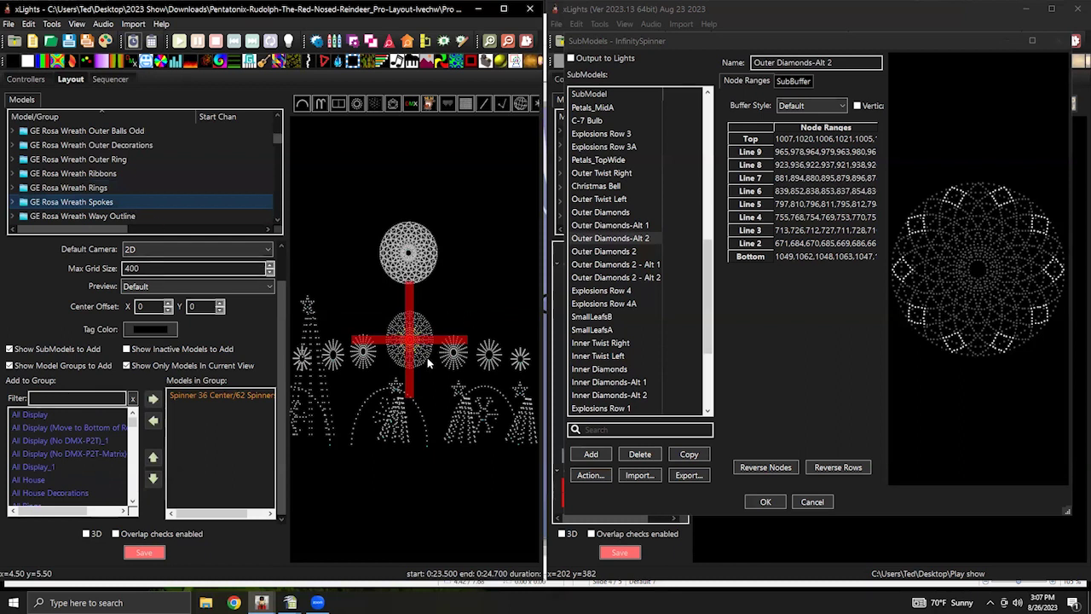
scroll(415, 362, "up", 1)
scroll(415, 361, "up", 2)
scroll(416, 364, "down", 1)
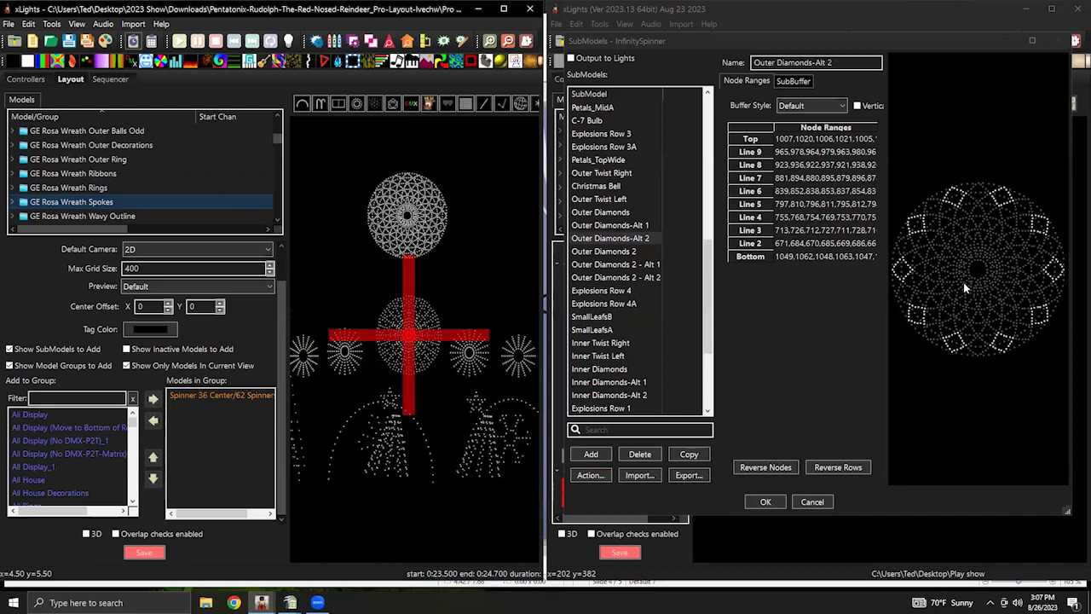
scroll(618, 355, "down", 4)
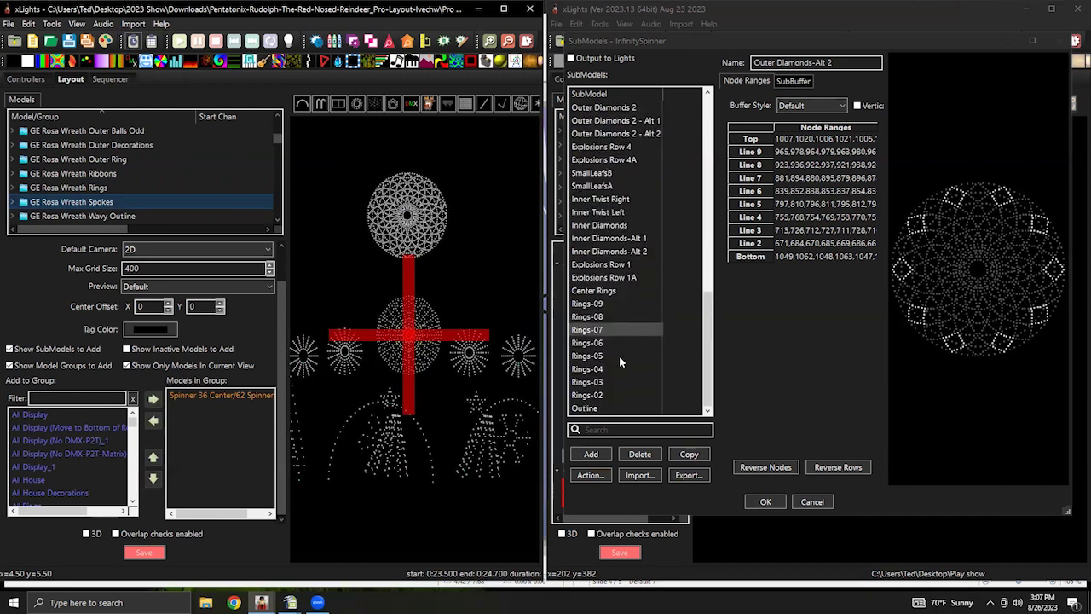
scroll(610, 358, "up", 5)
scroll(610, 360, "up", 5)
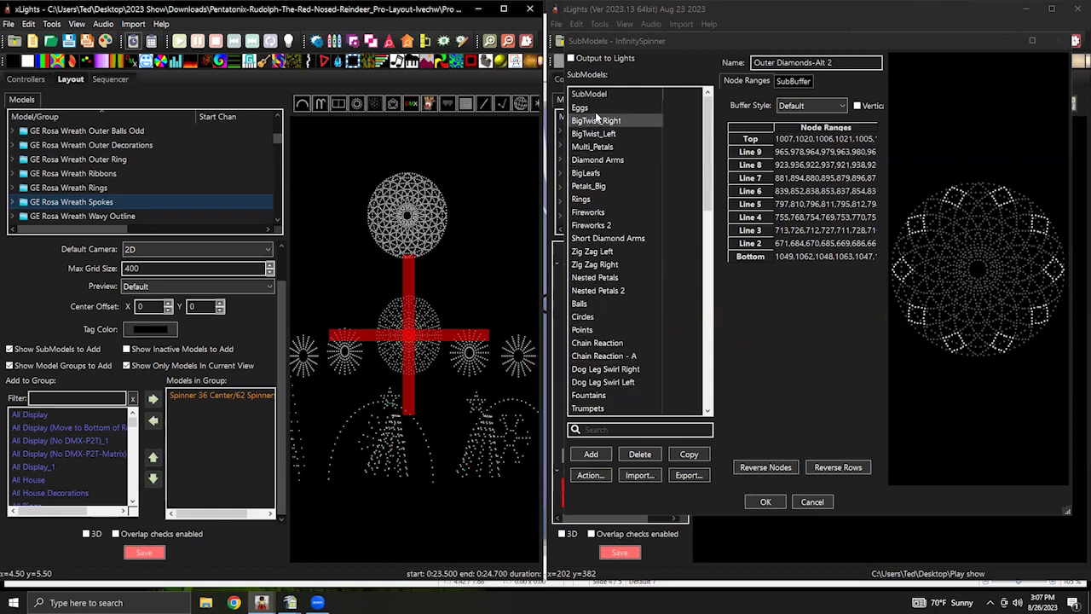
left_click(596, 121)
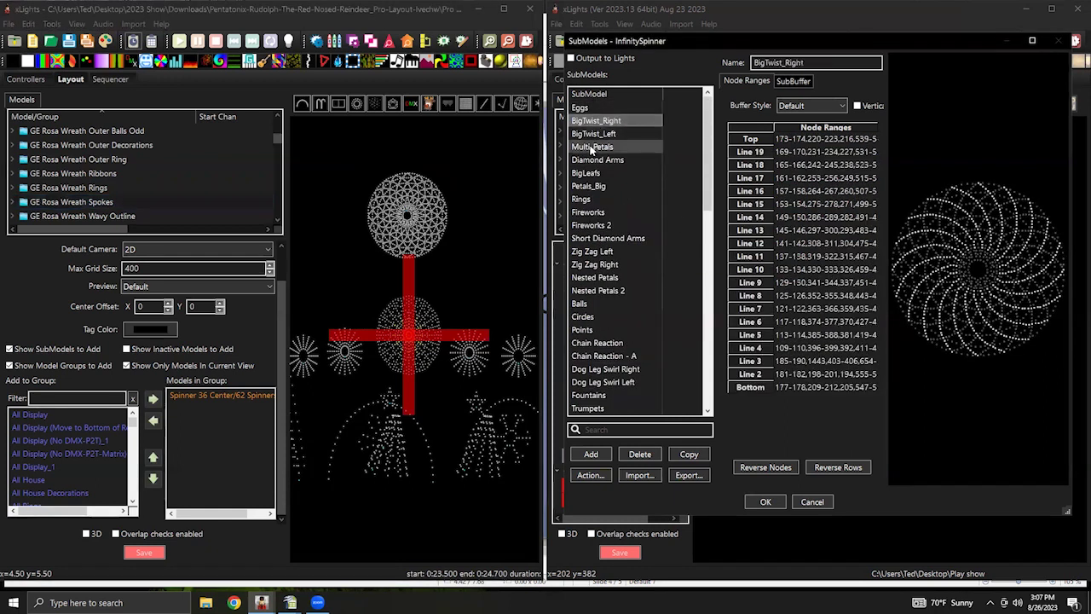
left_click(593, 147)
key("Down")
key("Down")
key("Down")
key("Down")
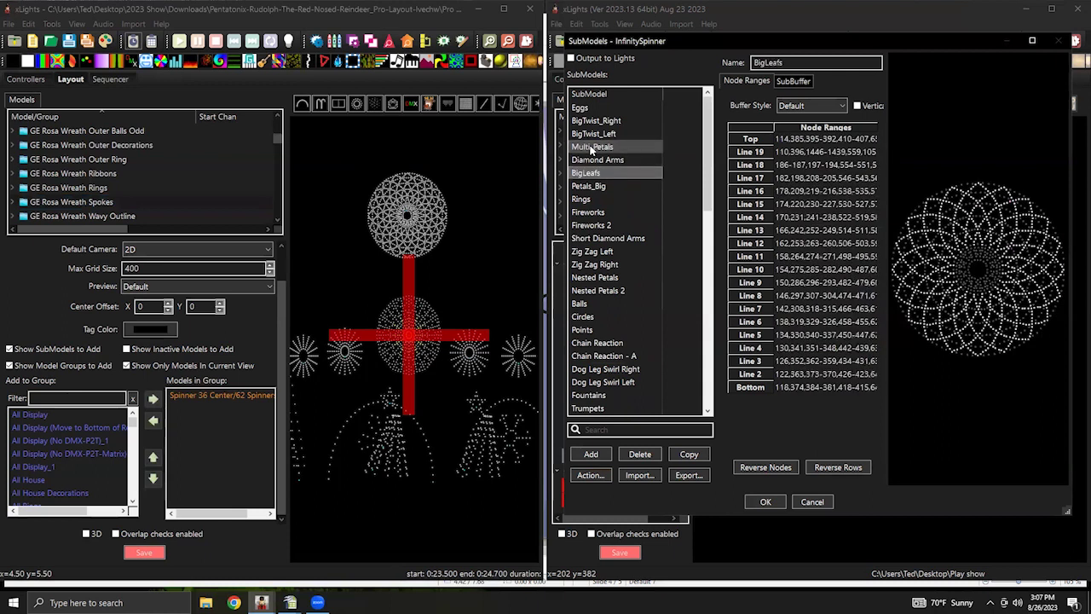
key("Down")
key("Down")
key("Down")
key("Down")
key("Down")
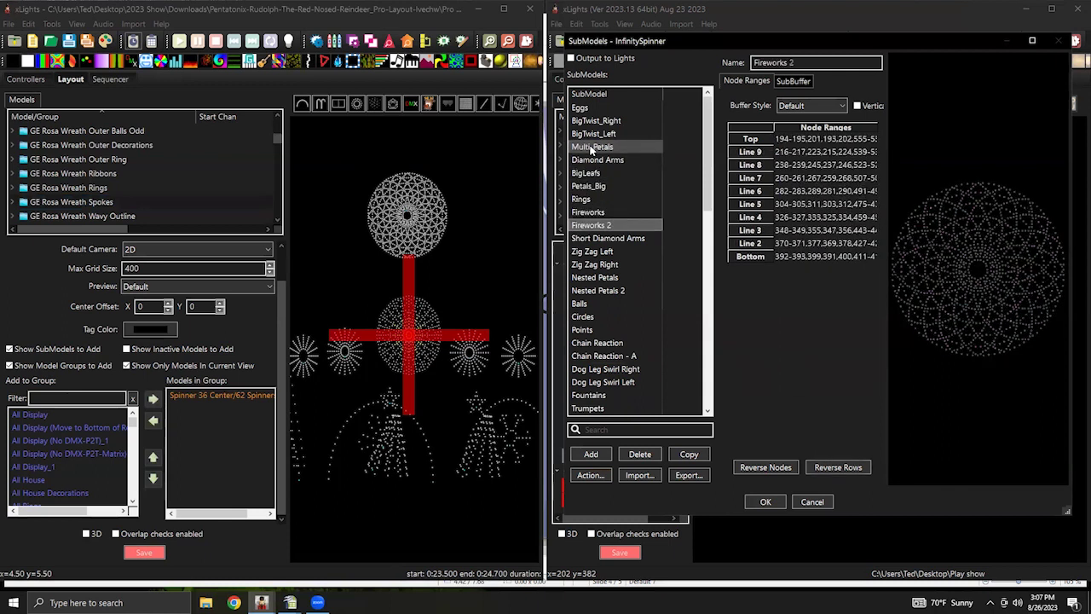
key("Down")
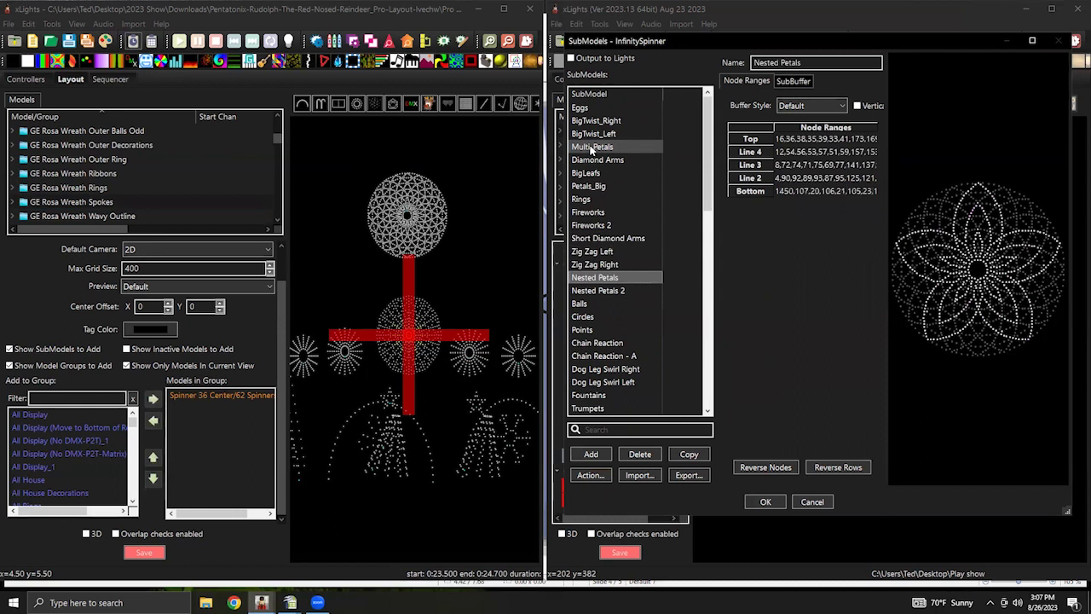
key("Down")
key("Down")
key("Down")
key("Down")
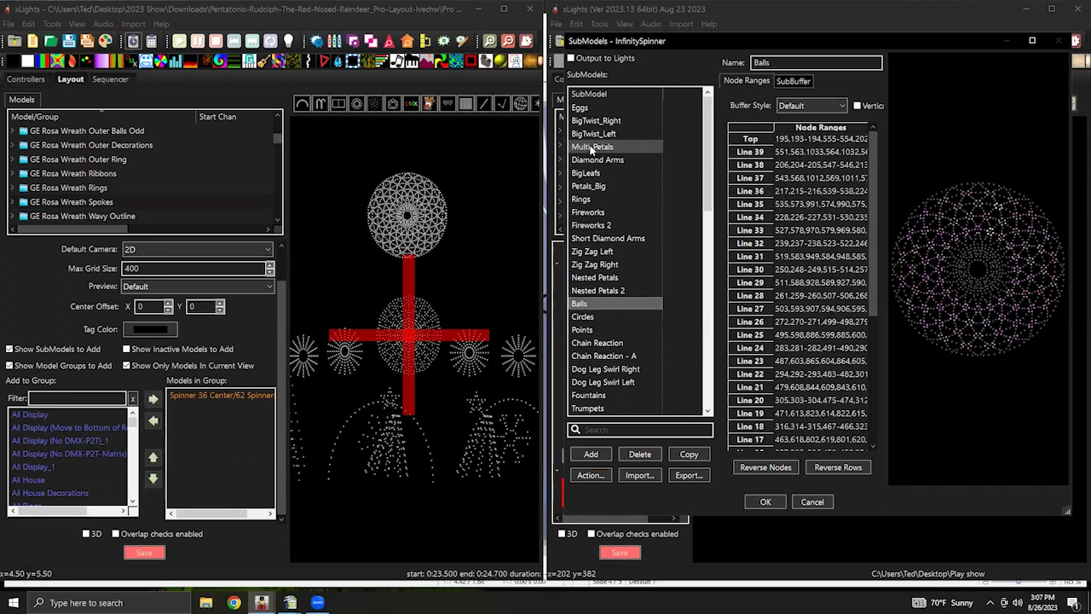
key("Down")
key("Down")
key("Down")
key("Down")
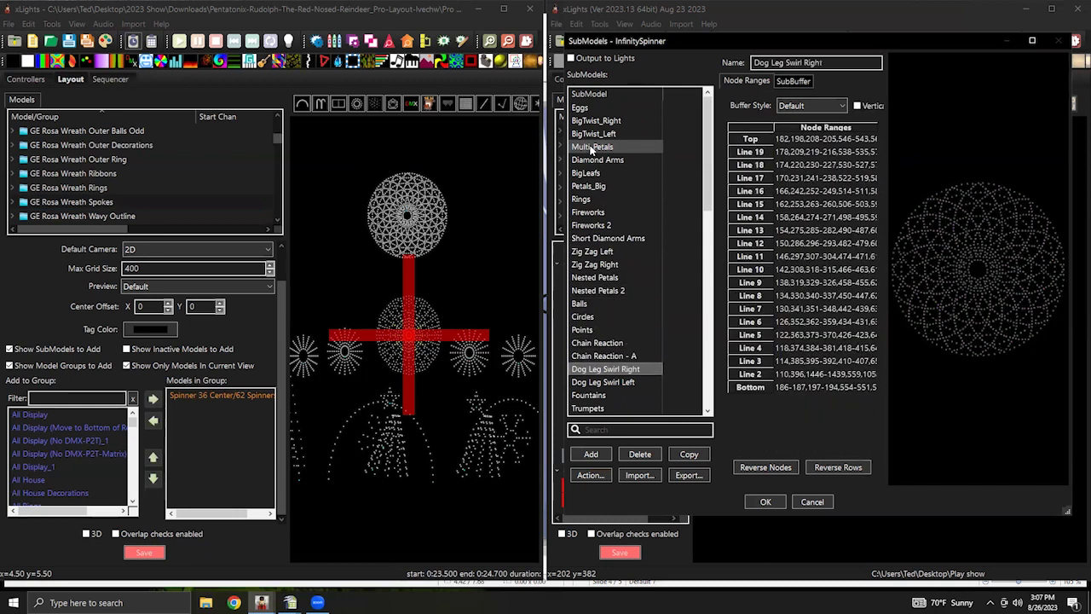
key("Down")
key("Down")
key("Down")
key("Down")
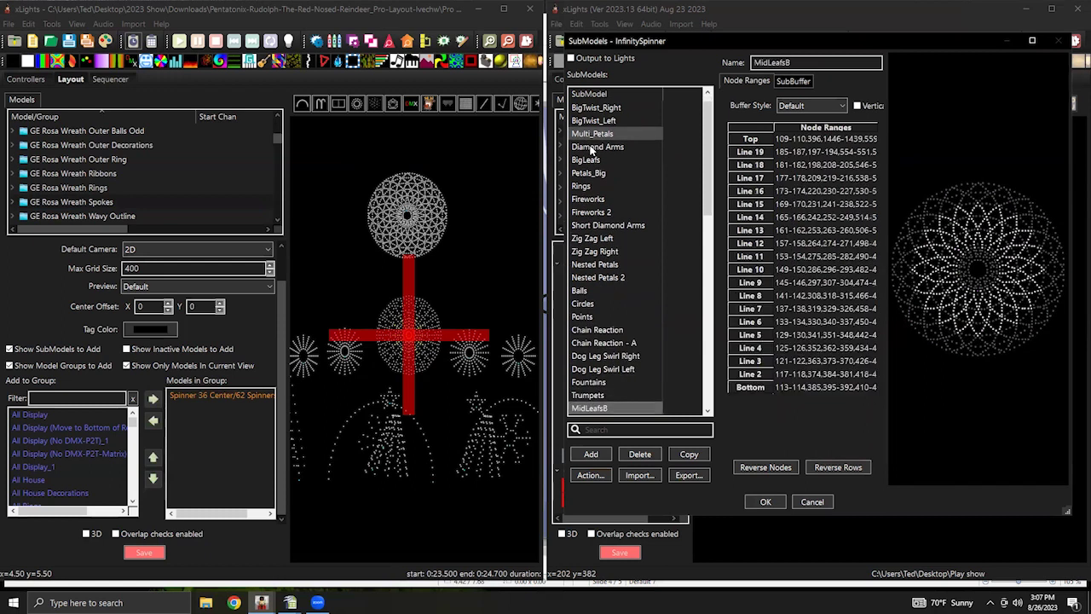
key("Down")
key("Down")
key("Down")
key("Up")
key("Down")
key("Up")
key("Down")
key("Down")
key("Down")
key("Down")
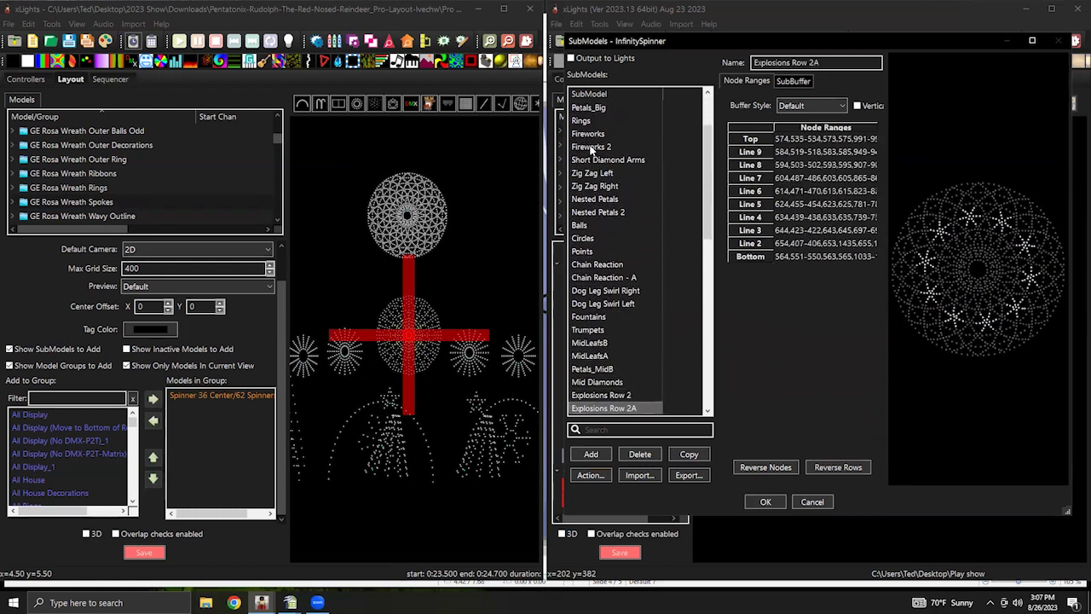
key("Down")
key("Down")
key("Down")
key("Down")
key("Down")
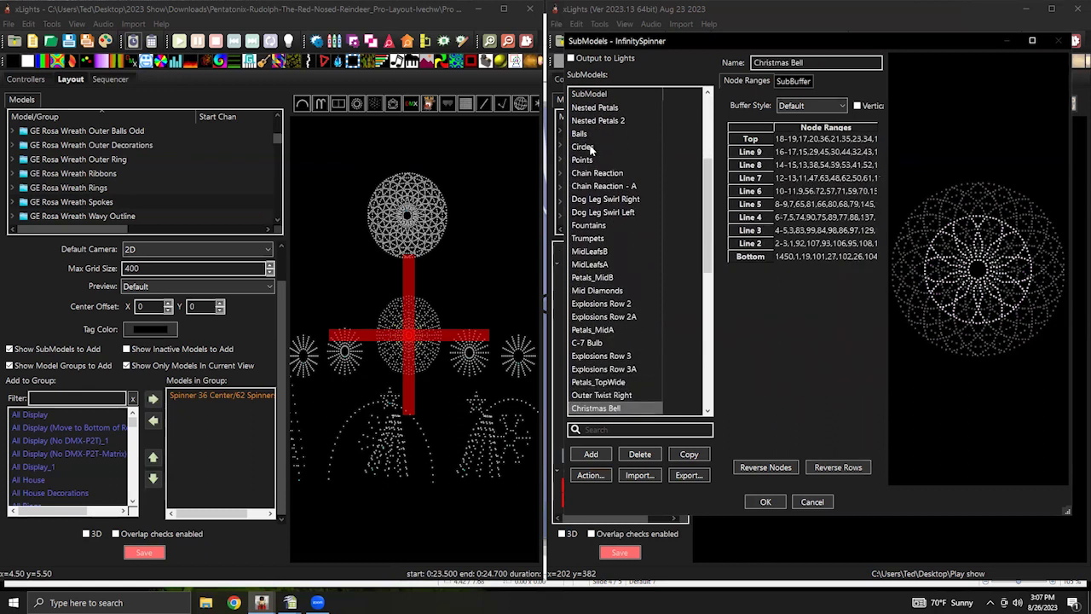
key("Down")
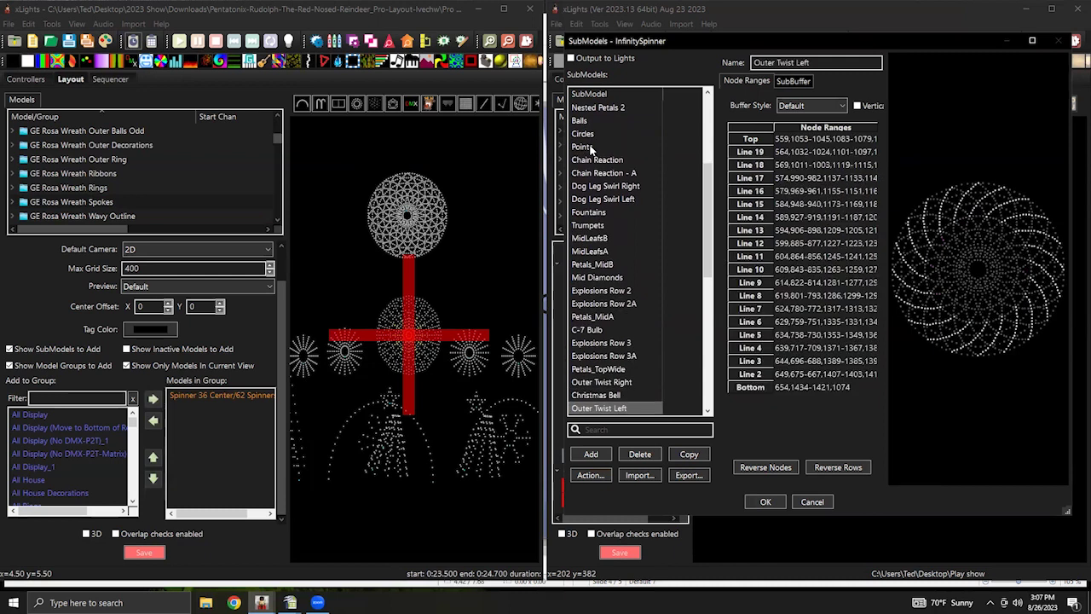
Inspect individual node range lines of the Christmas Bell submodel in the preview.
key("Up")
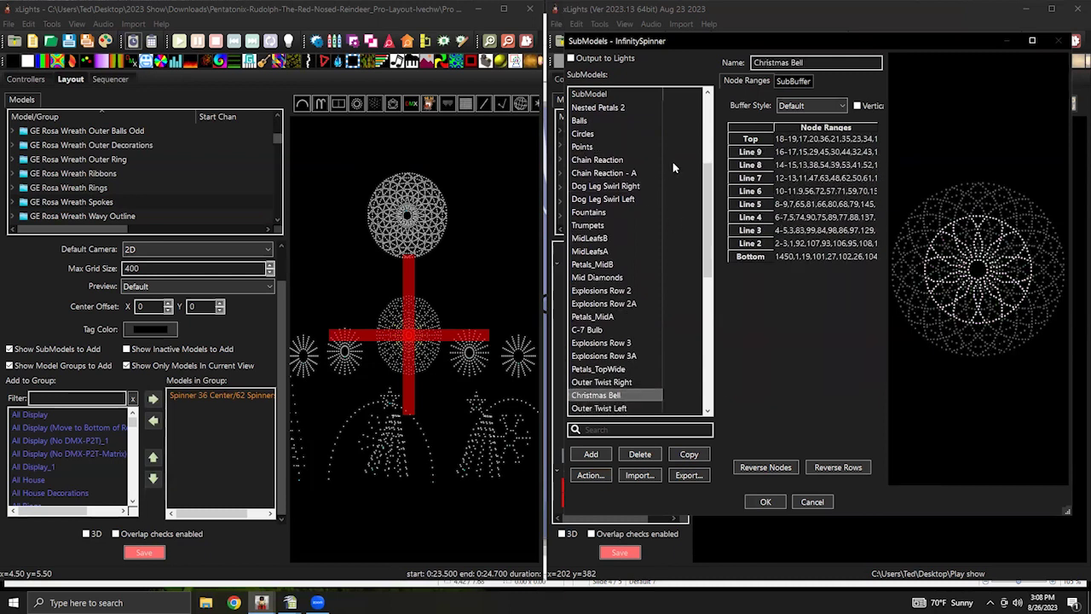
left_click(751, 259)
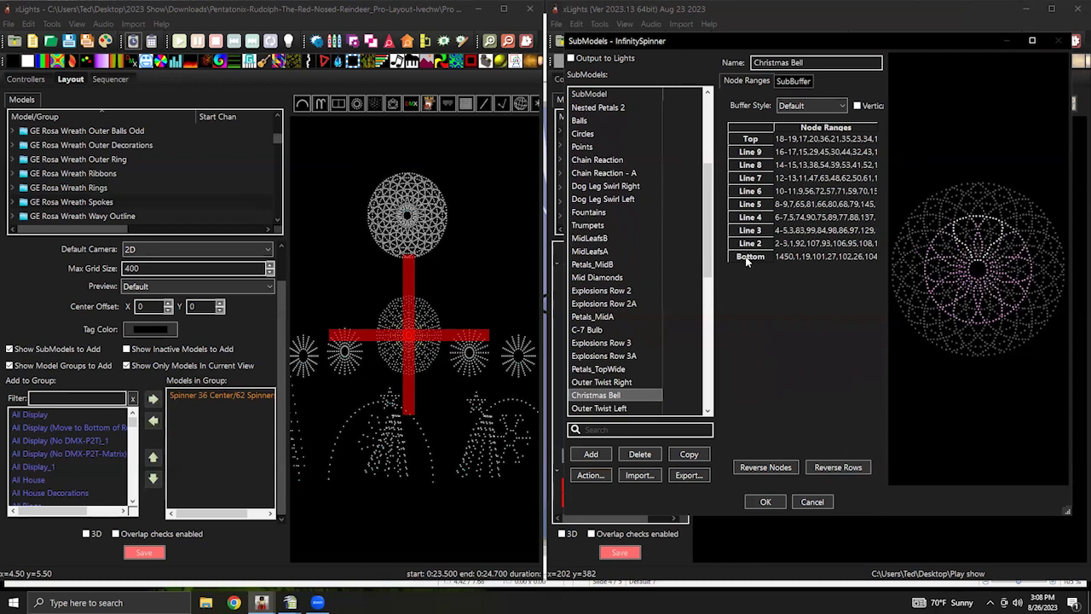
left_click(755, 206)
scroll(604, 382, "down", 5)
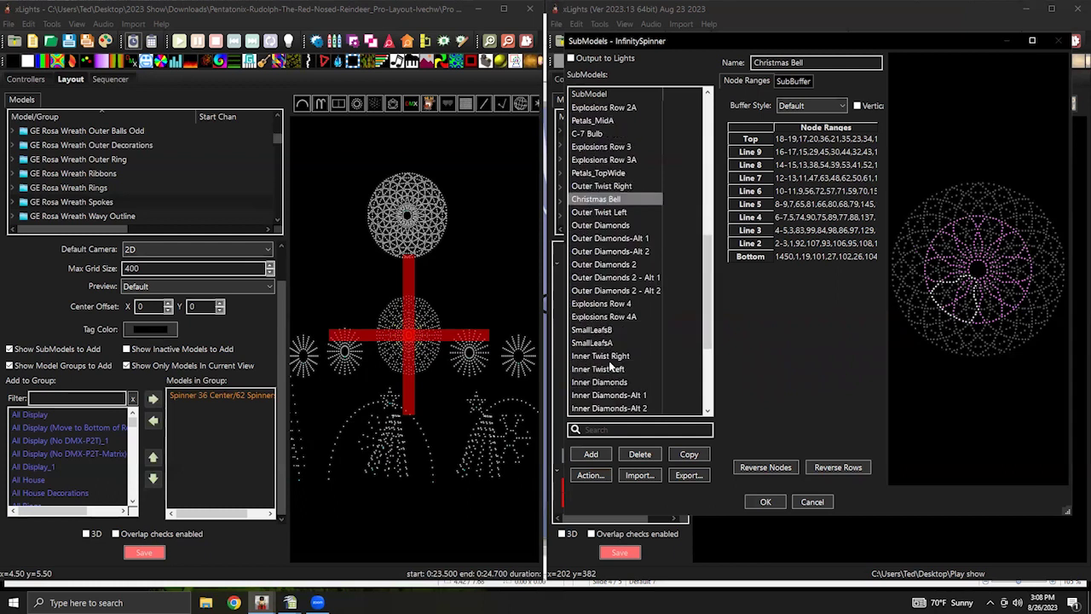
Examine the InfinitySpinner submodels from Outer Twist Left through Explosions Row 1A for a match to the GE Rosa Wreath Spokes group.
key("Down")
key("Down")
key("Down")
key("Down")
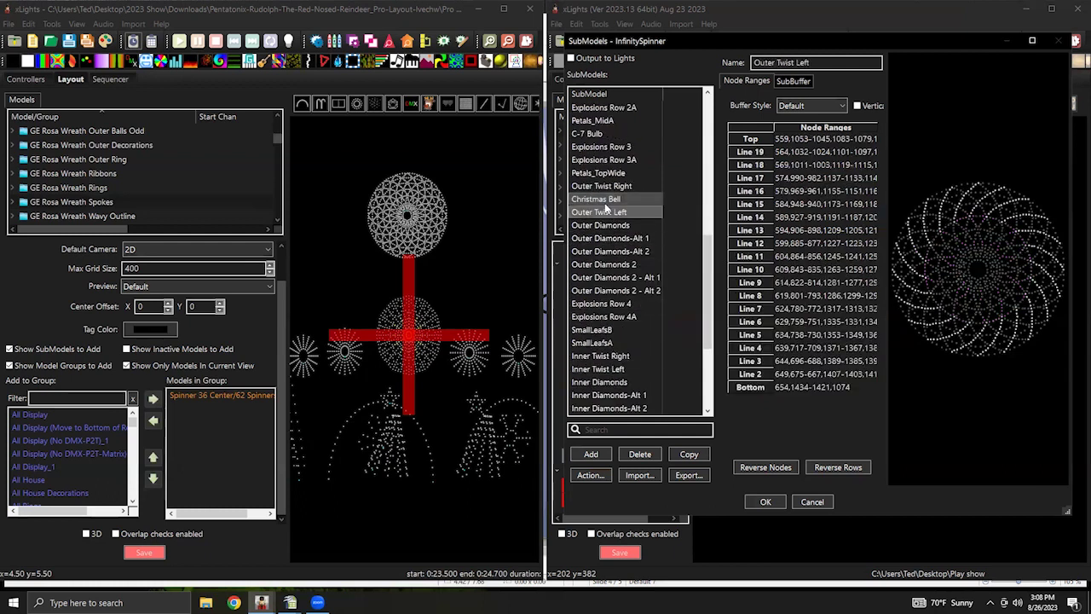
key("Down")
key("Down")
key("Down")
key("Down")
key("Down")
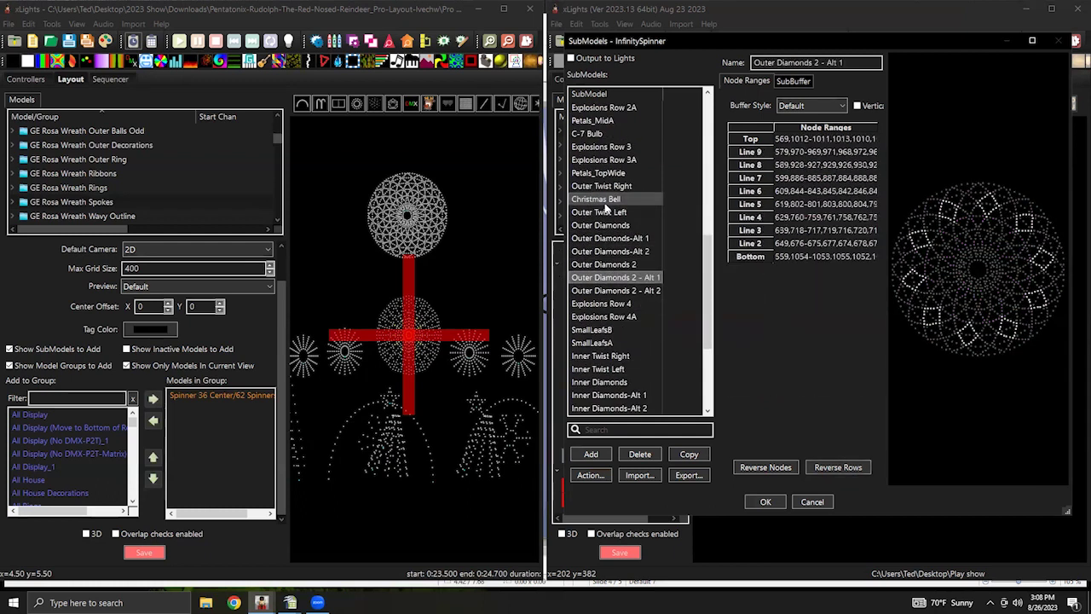
key("Down")
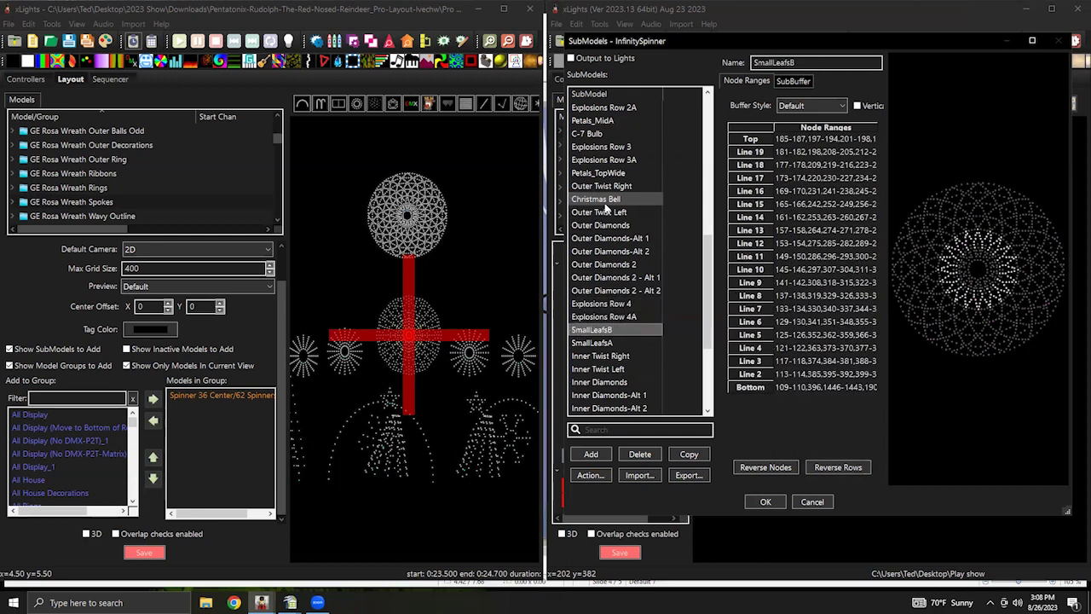
key("Down")
key("Up")
key("Down")
key("Down")
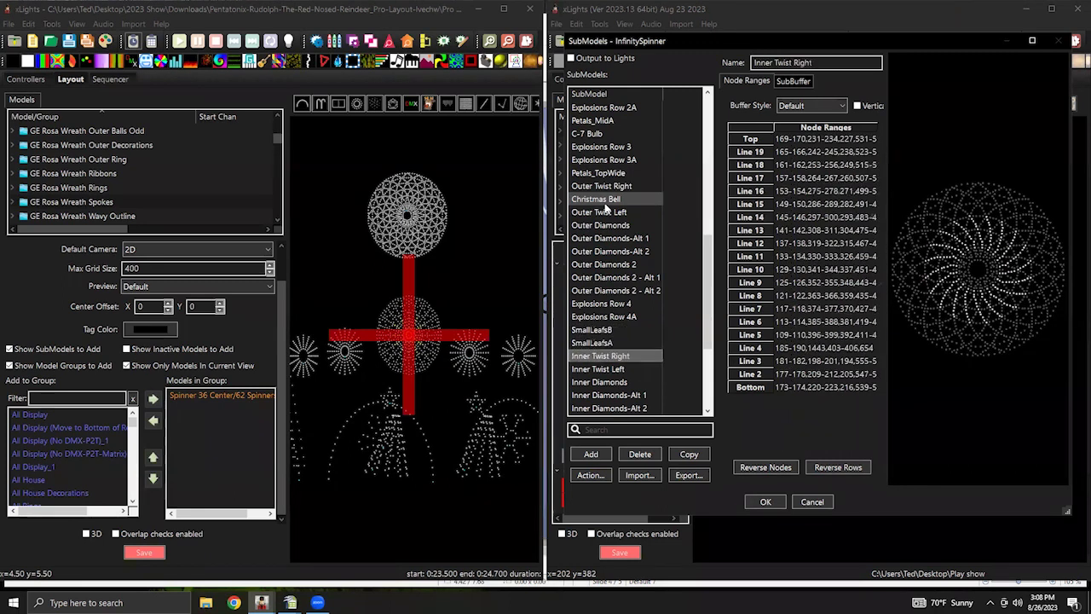
key("Down")
key("Down")
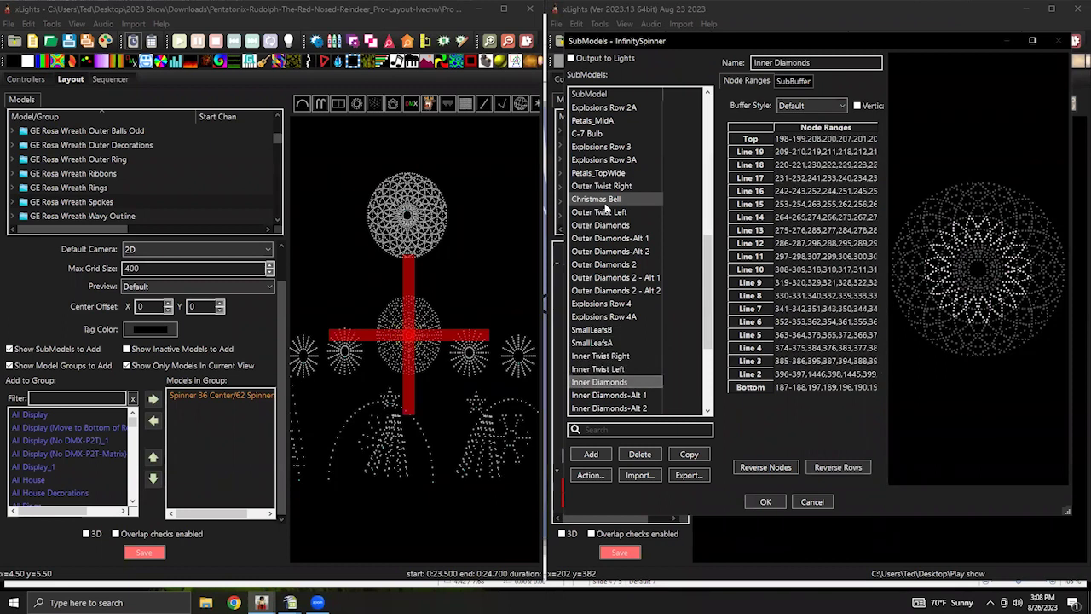
key("Down")
key("Down")
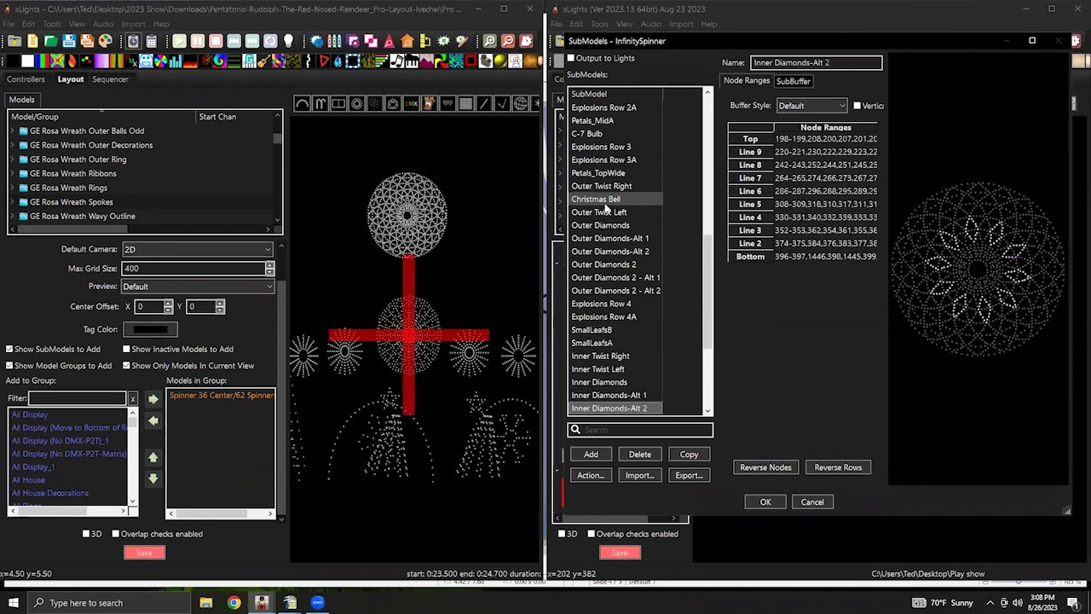
key("Down")
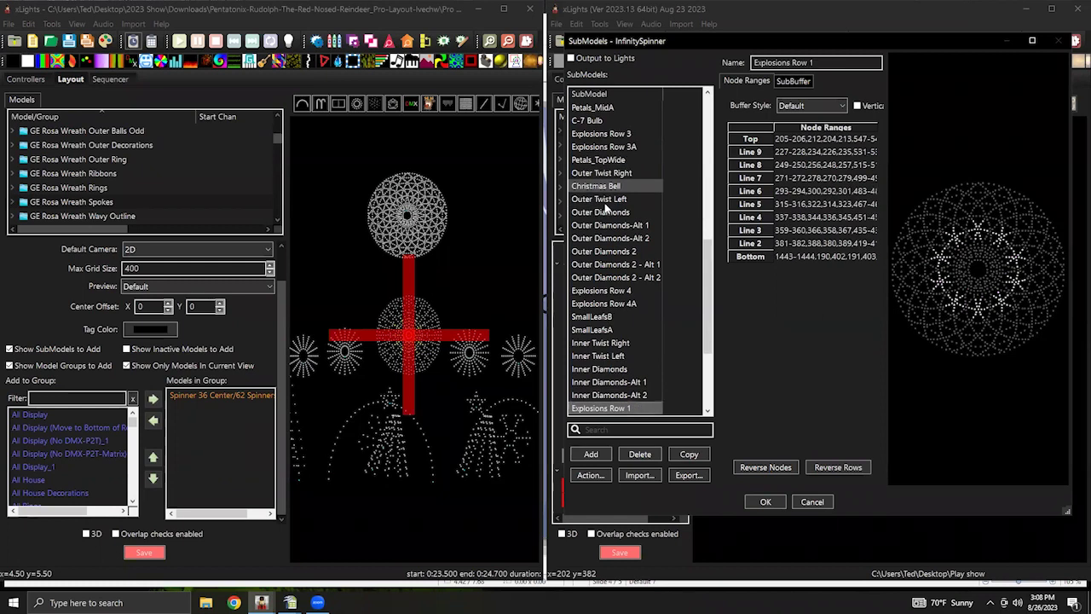
key("Down")
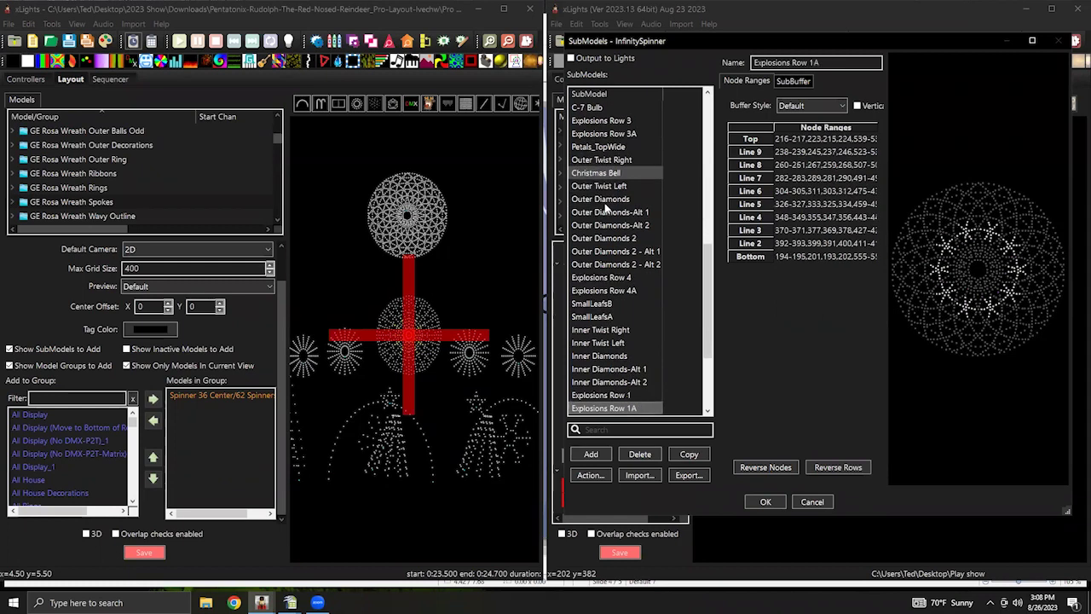
Compare the InfinitySpinner submodels from Rings-09 back up to SmallLeafsB as candidates for the GE Rosa Wreath Spokes group.
key("Up")
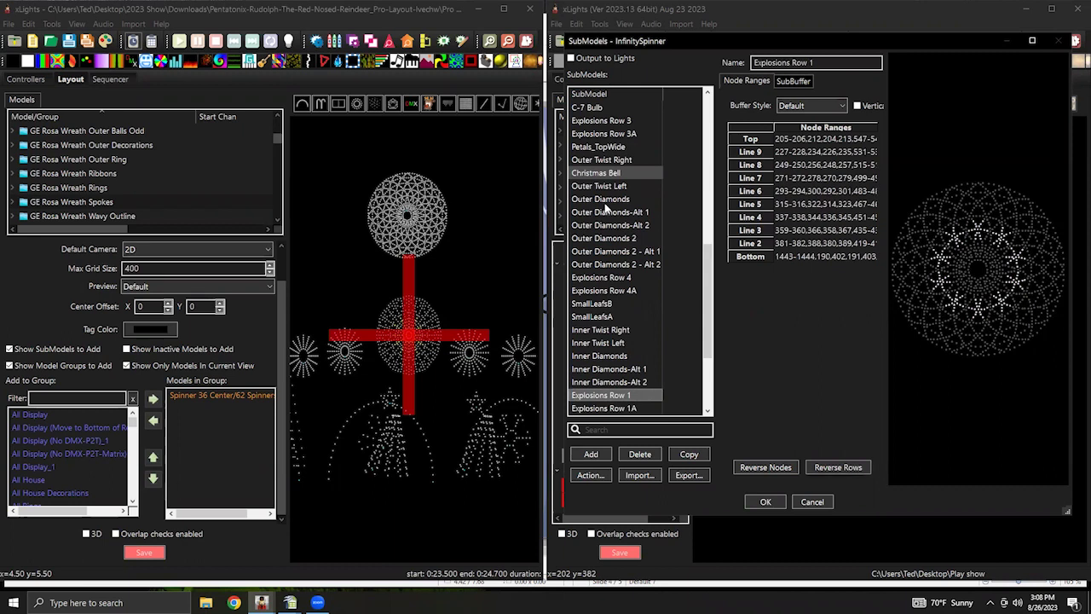
key("Down")
key("Down")
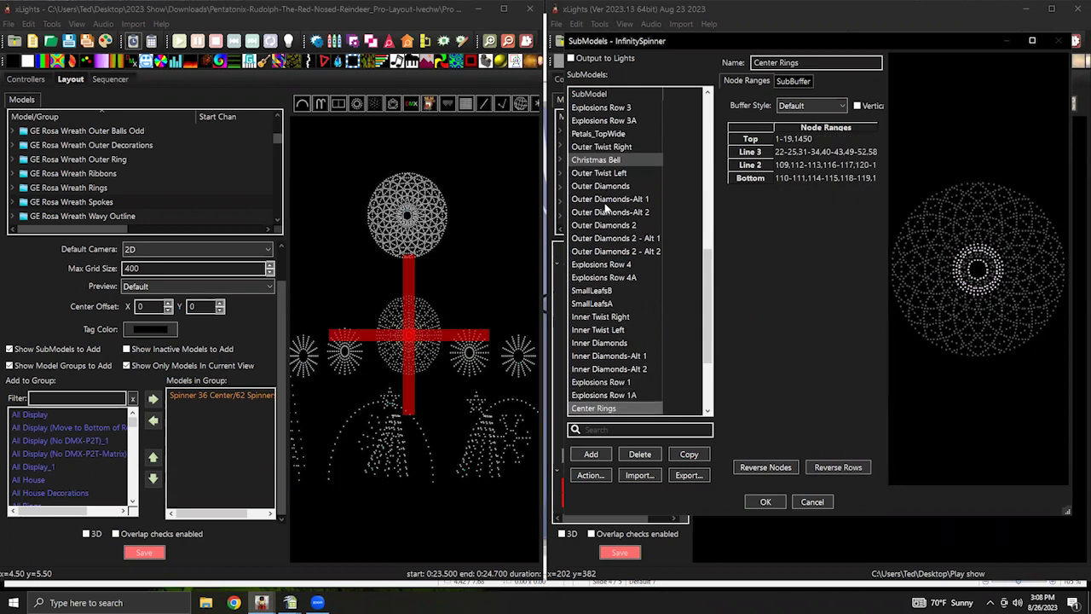
key("Down")
key("Up")
key("Up")
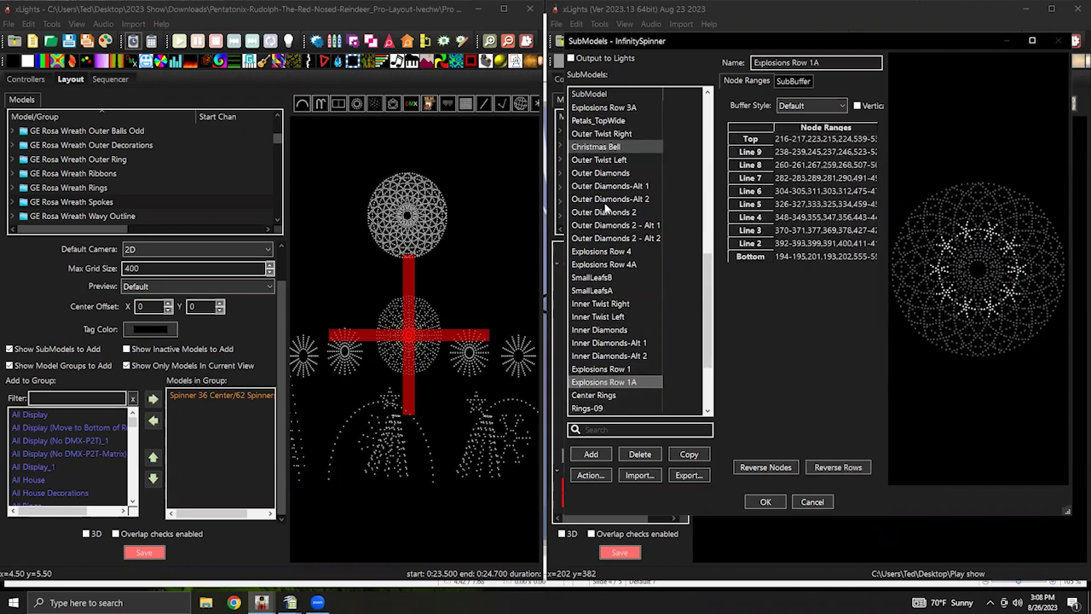
key("Up")
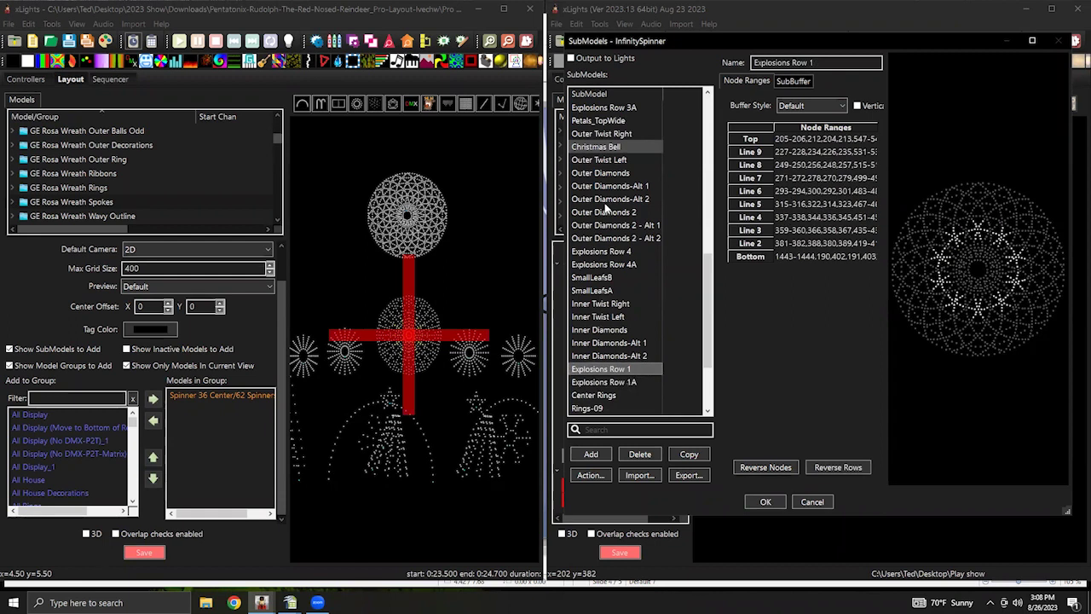
key("Up")
key("Down")
key("Up")
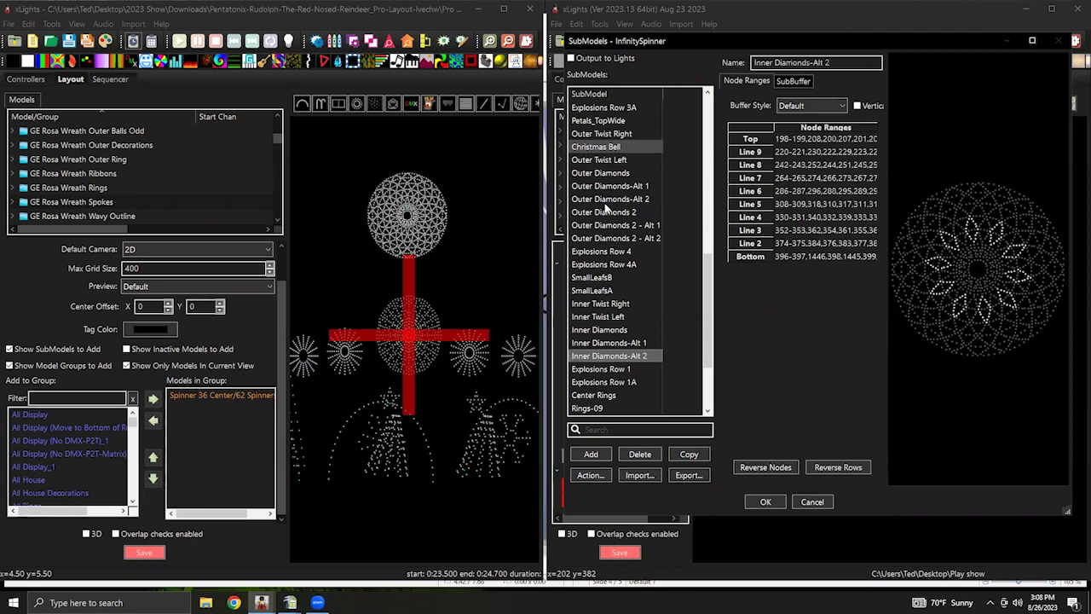
key("Up")
key("Up")
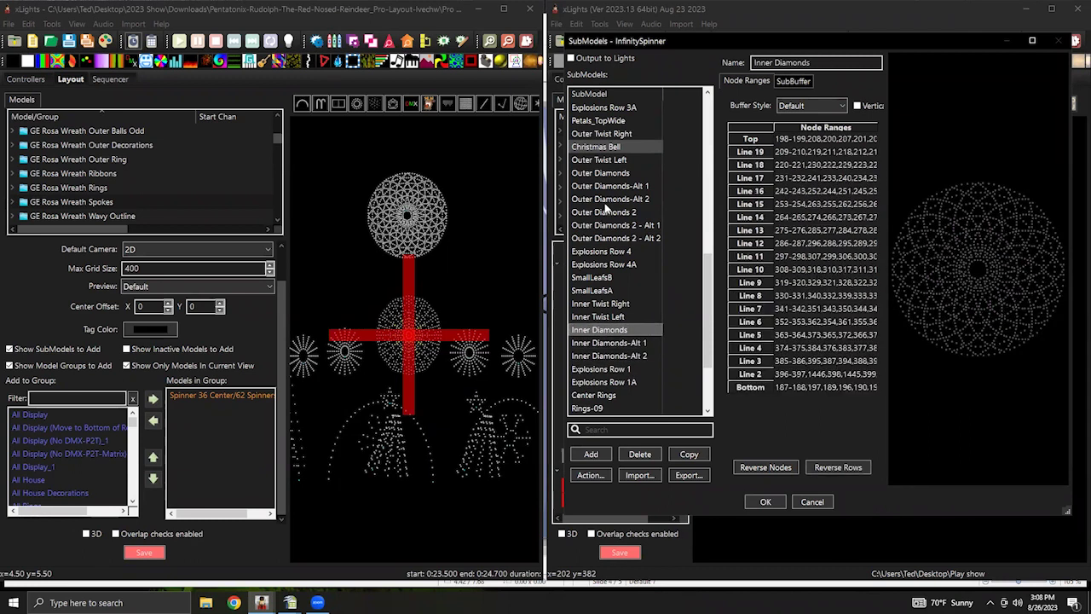
key("Up")
key("Up")
key("Up")
key("Up")
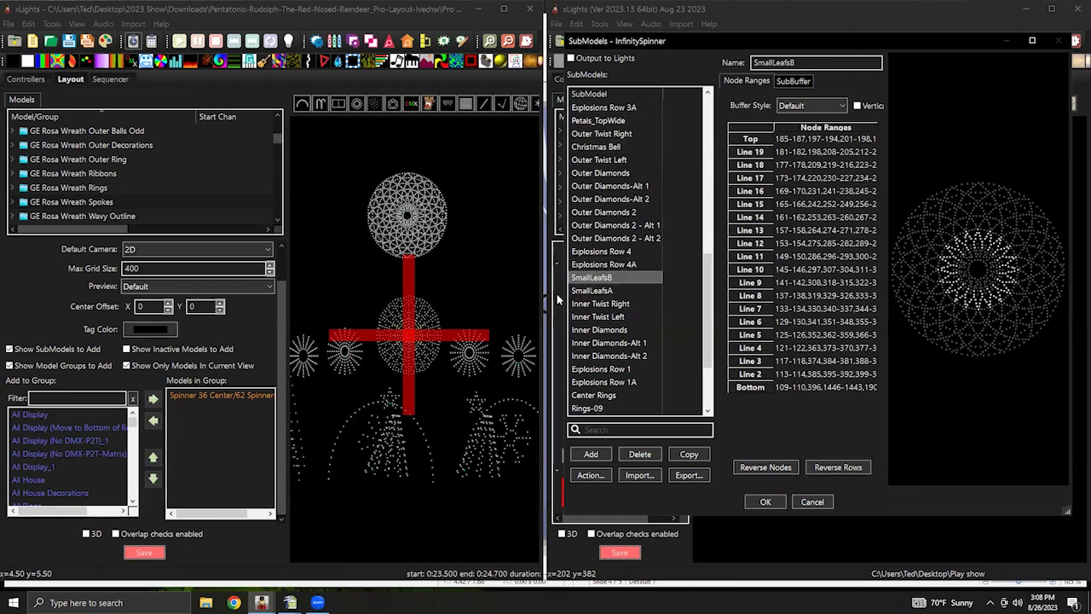
Add the InfinitySpinner/SmallLeafsB submodel to the GE Rosa Wreath Spokes group.
left_click_drag(132, 415, 132, 445)
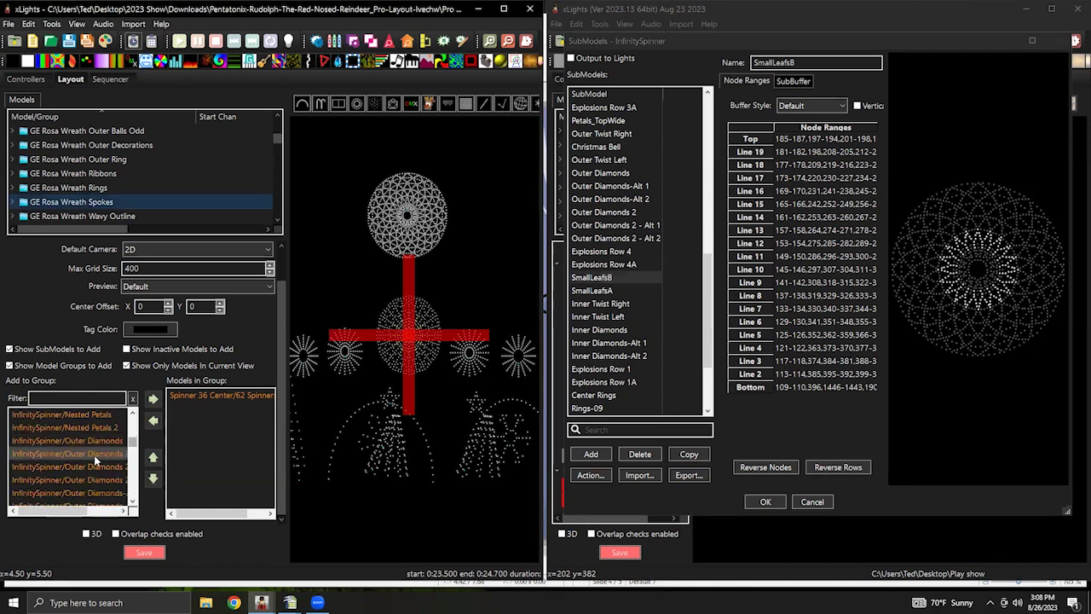
scroll(91, 447, "down", 4)
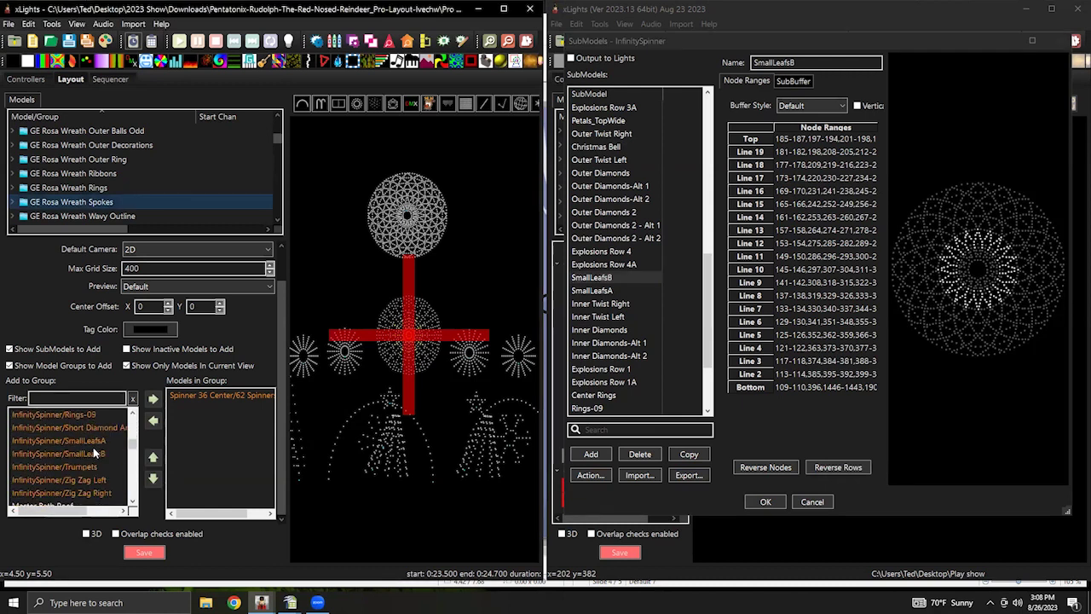
left_click_drag(86, 453, 209, 429)
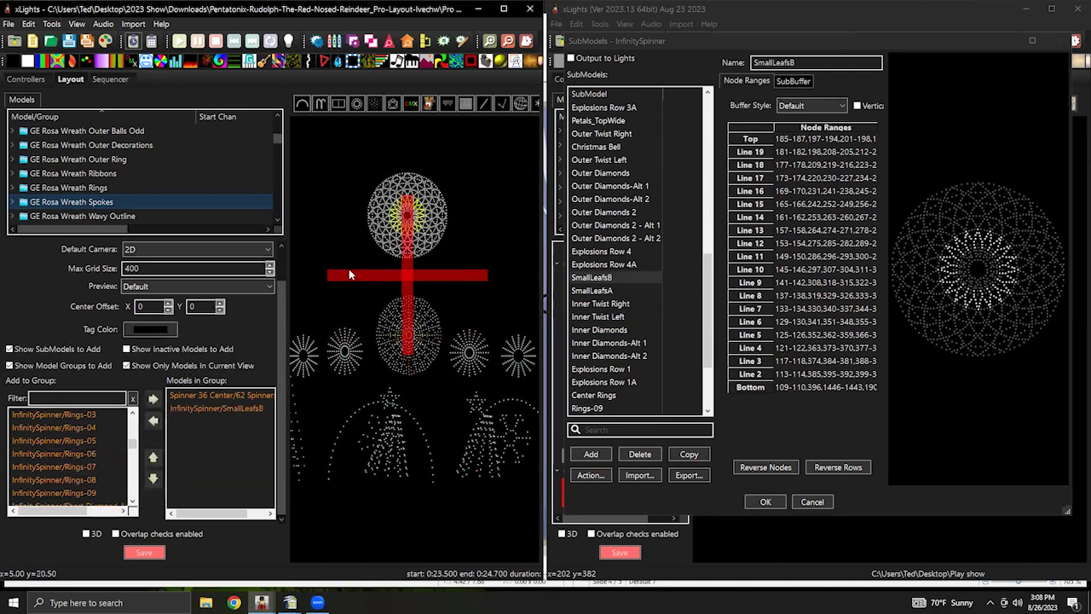
Add the InfinitySpinner/Explosions Row 4 and Explosions Row 4A submodels to the GE Rosa Wreath Wavy Outline group.
left_click(120, 216)
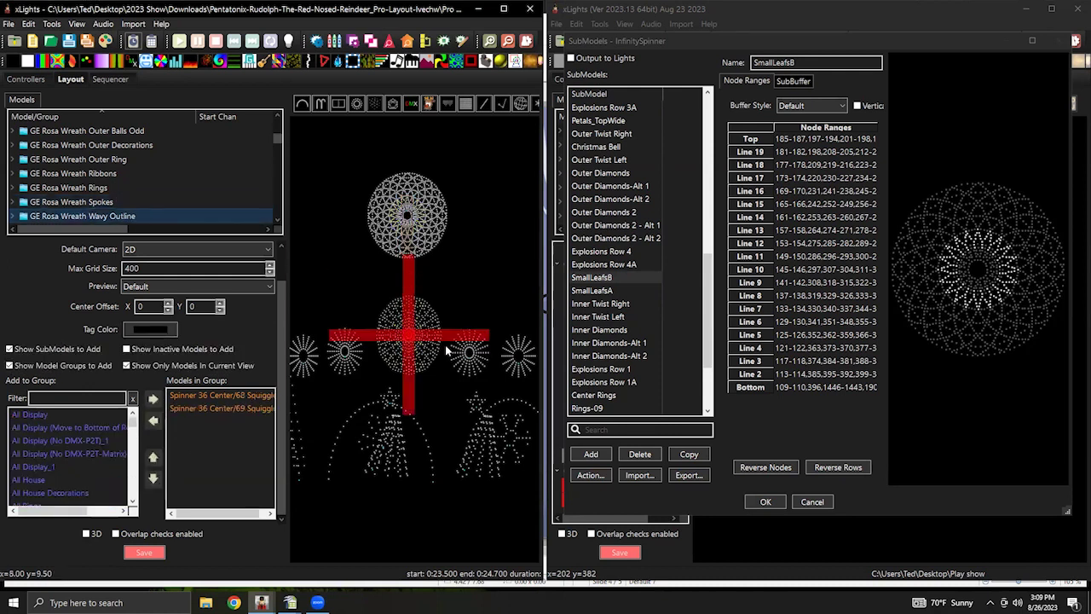
scroll(401, 334, "up", 4)
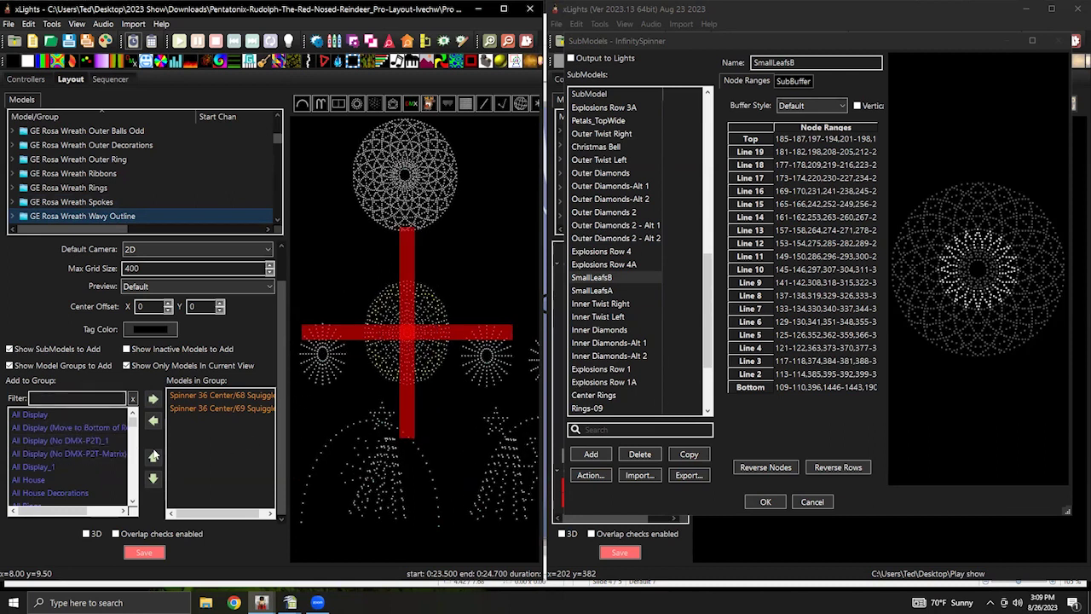
left_click_drag(133, 421, 135, 447)
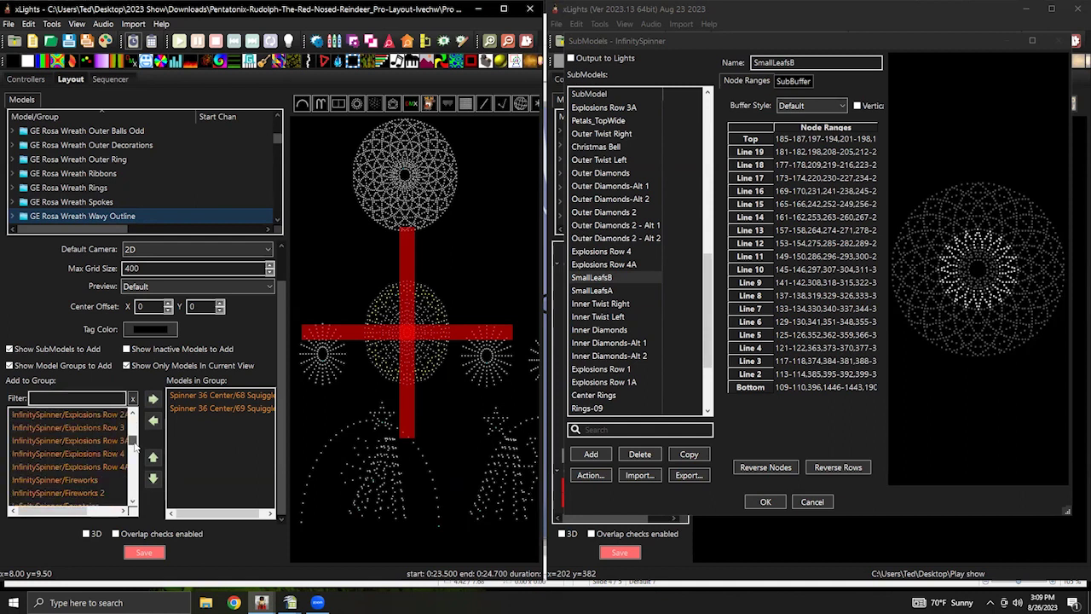
left_click(93, 453)
left_click(153, 398)
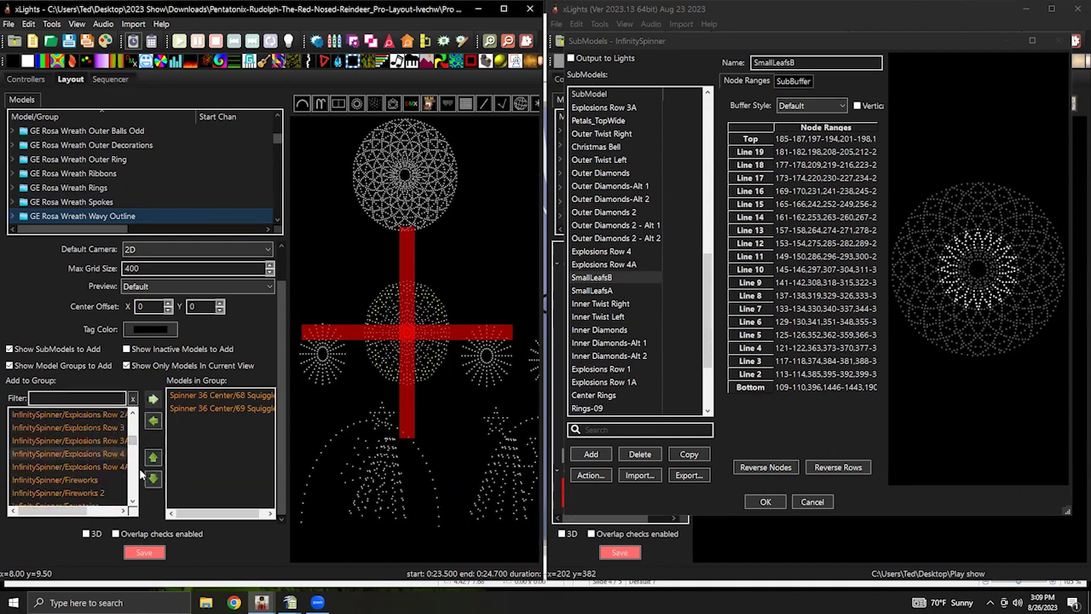
scroll(89, 464, "down", 3)
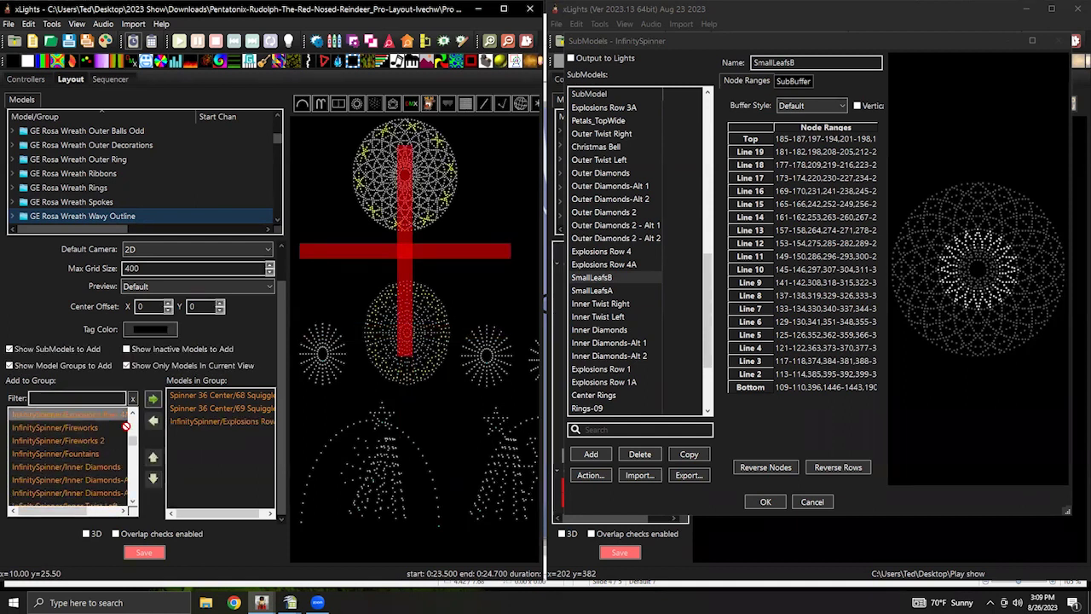
left_click_drag(208, 444, 206, 437)
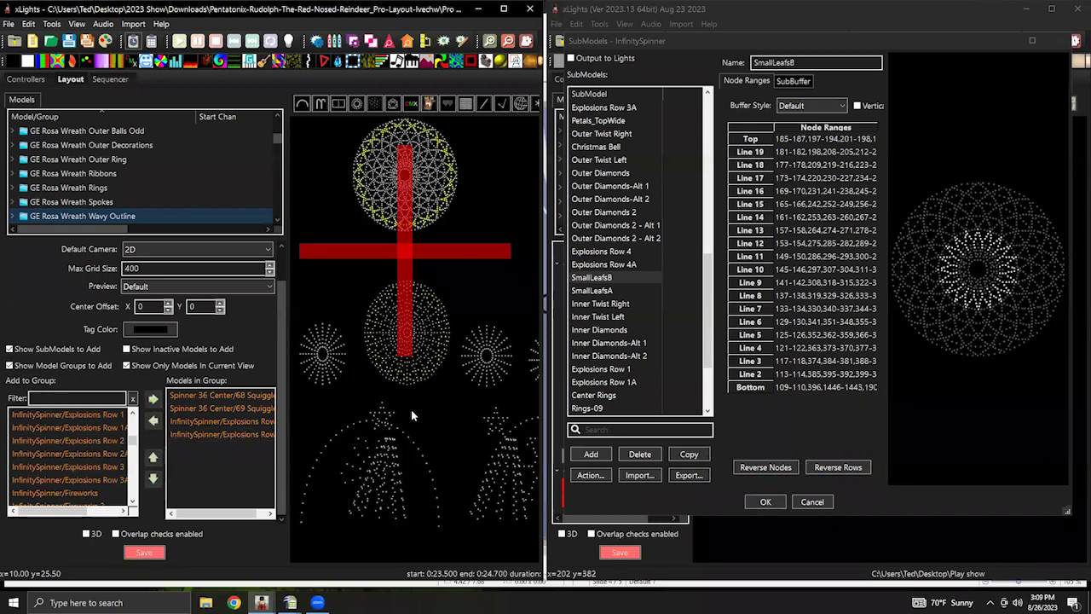
scroll(154, 190, "down", 2)
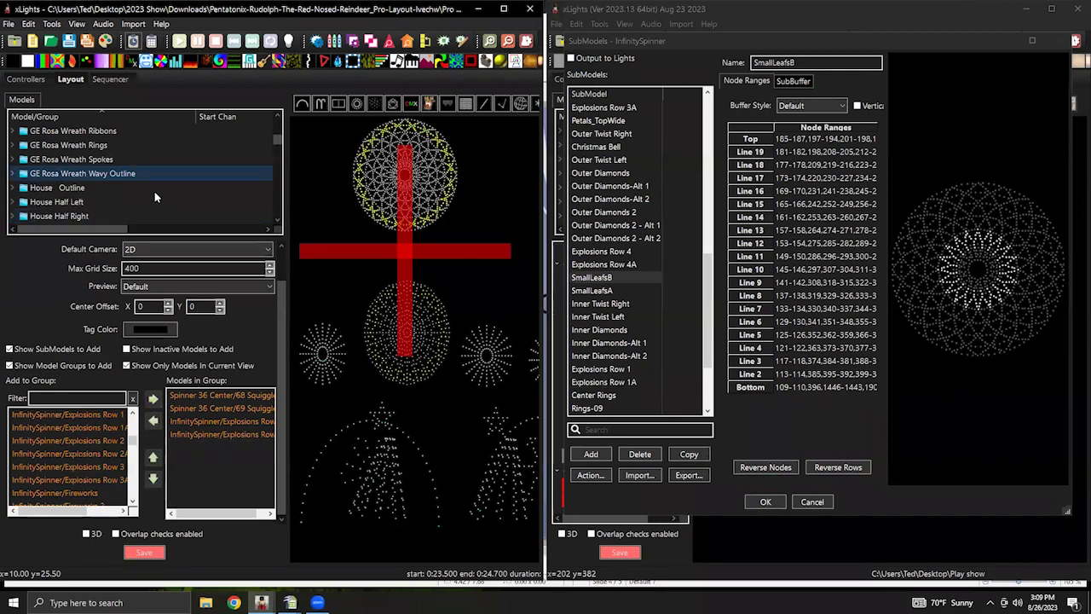
scroll(158, 189, "down", 1)
scroll(164, 189, "up", 3)
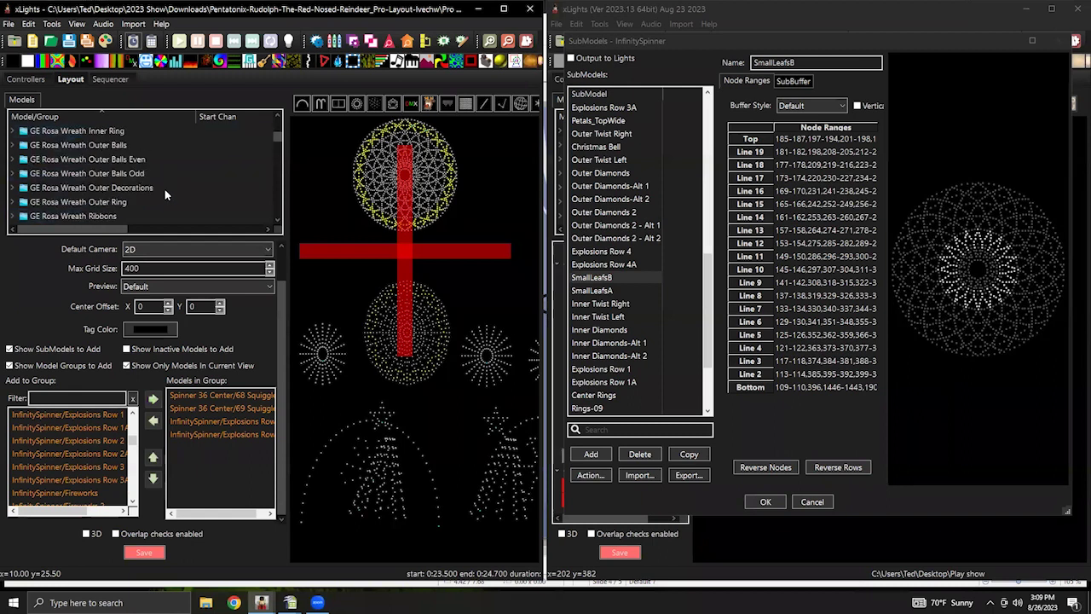
scroll(222, 191, "down", 2)
scroll(217, 200, "up", 3)
scroll(241, 194, "up", 1)
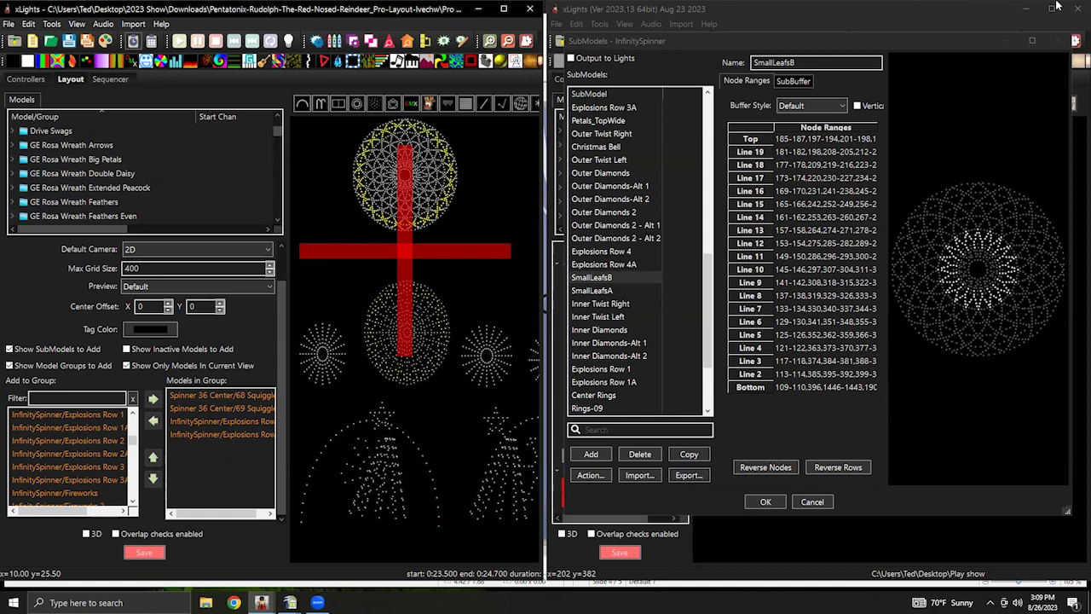
Cancel out of the InfinitySpinner submodels window and close the xLights instance that has the Play show folder open.
left_click(882, 446)
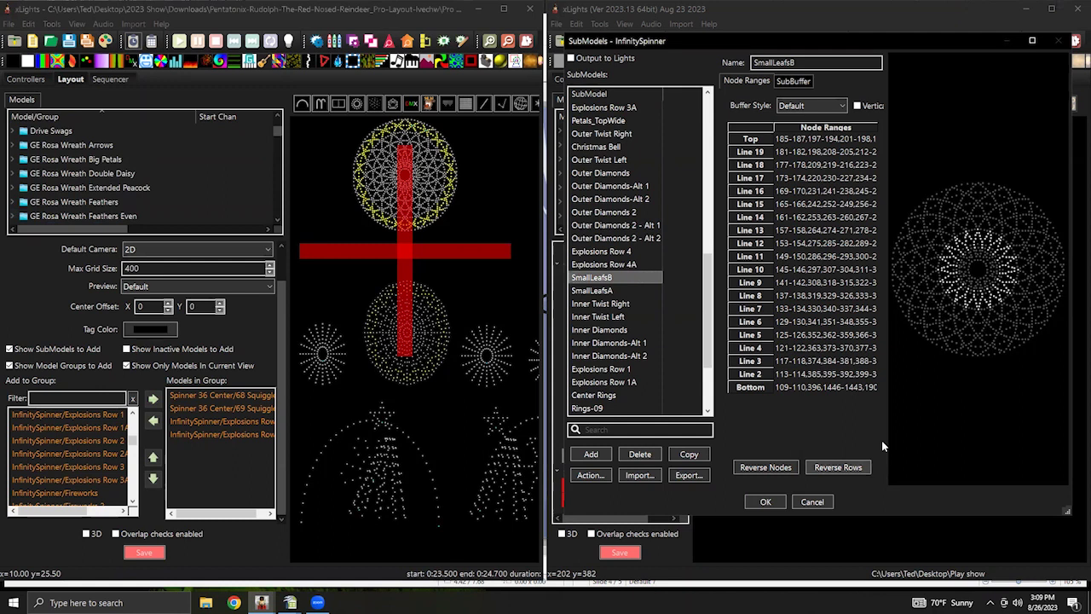
left_click(827, 507)
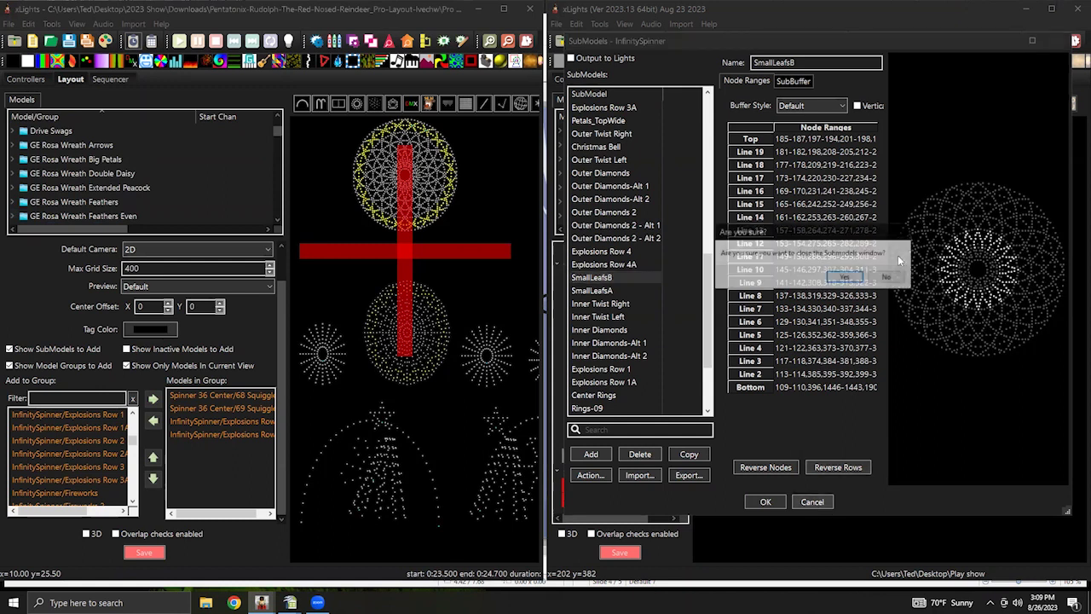
left_click(848, 277)
left_click(1075, 10)
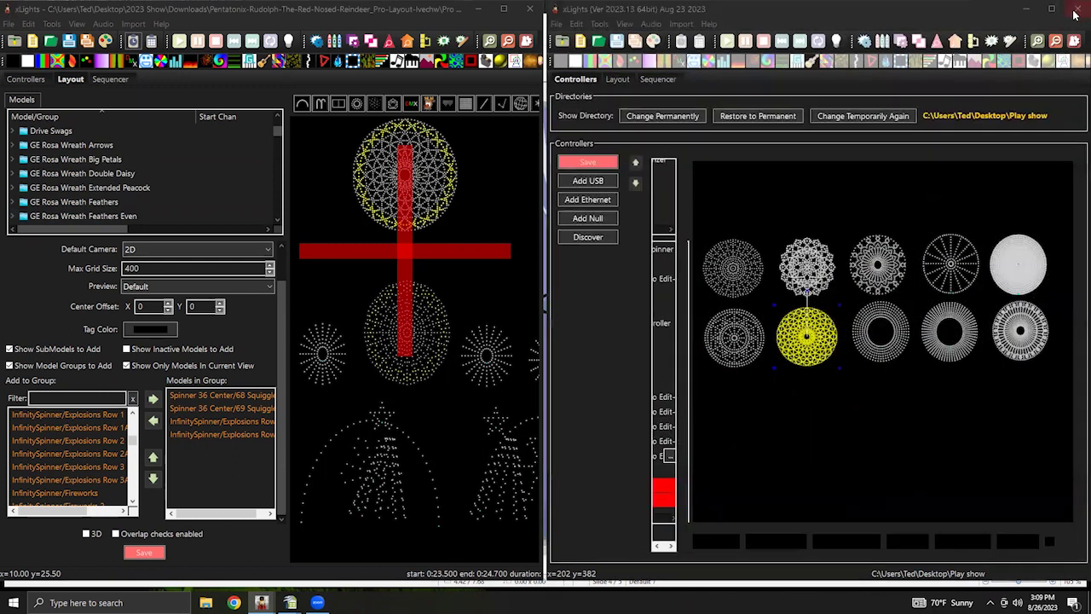
left_click(887, 295)
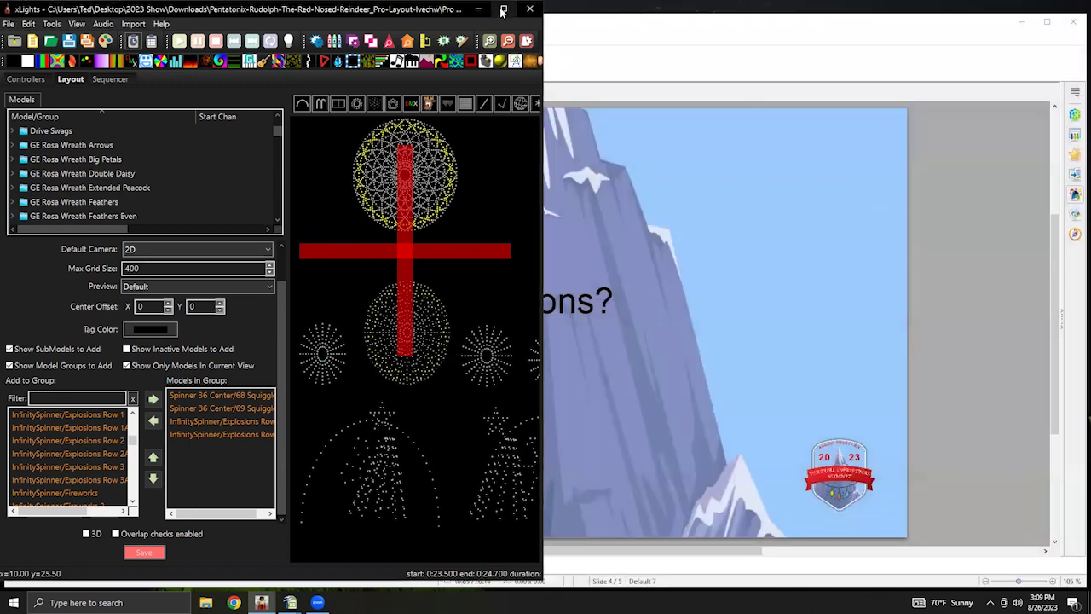
Maximize the purchased sequence layout's window and switch its layout preview to 3D.
left_click(503, 10)
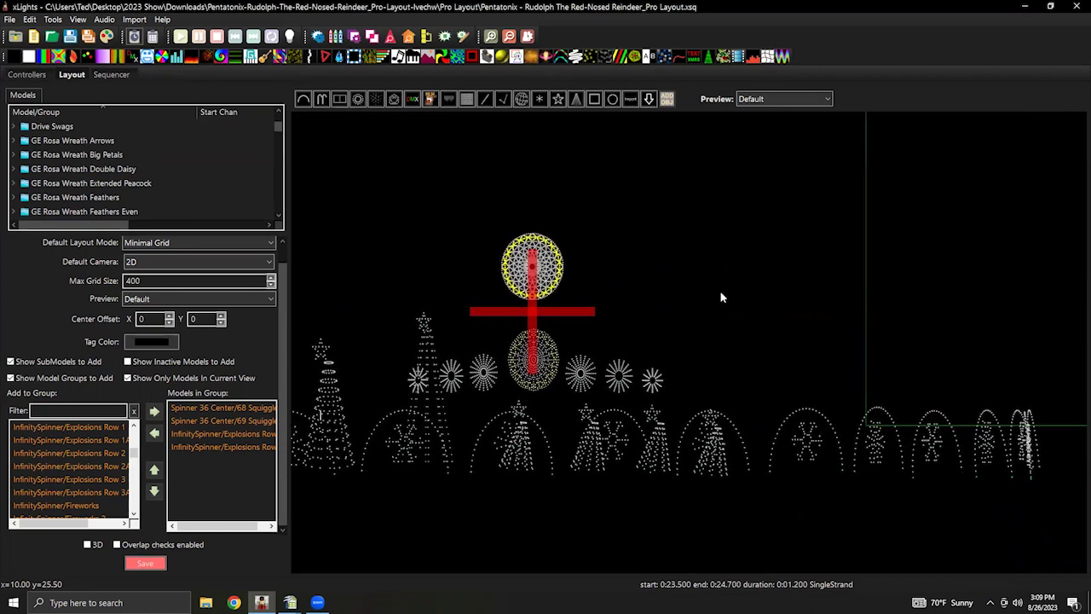
scroll(716, 294, "down", 2)
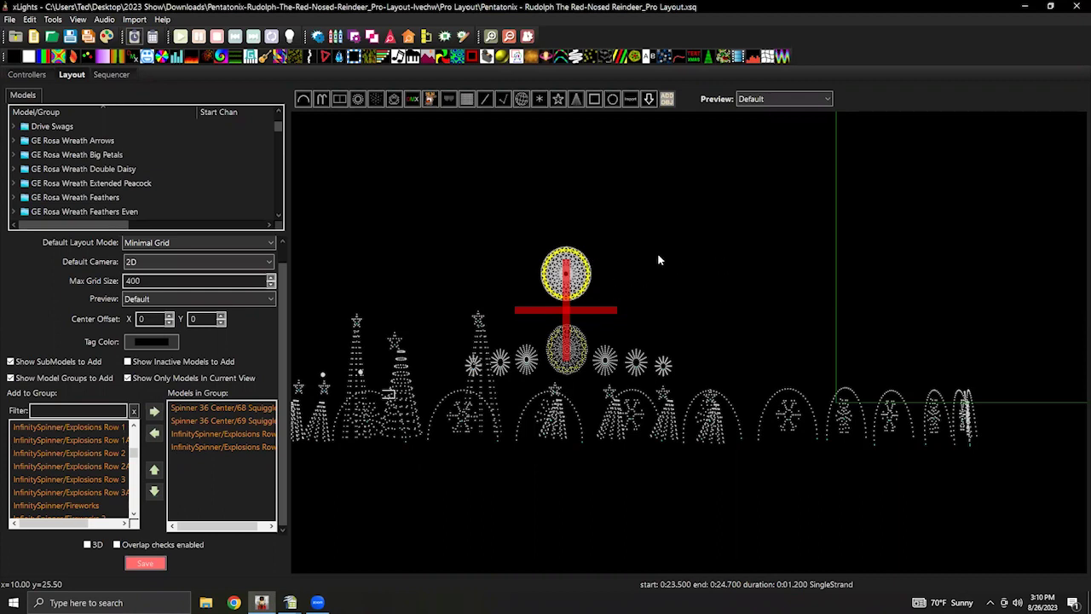
left_click(87, 545)
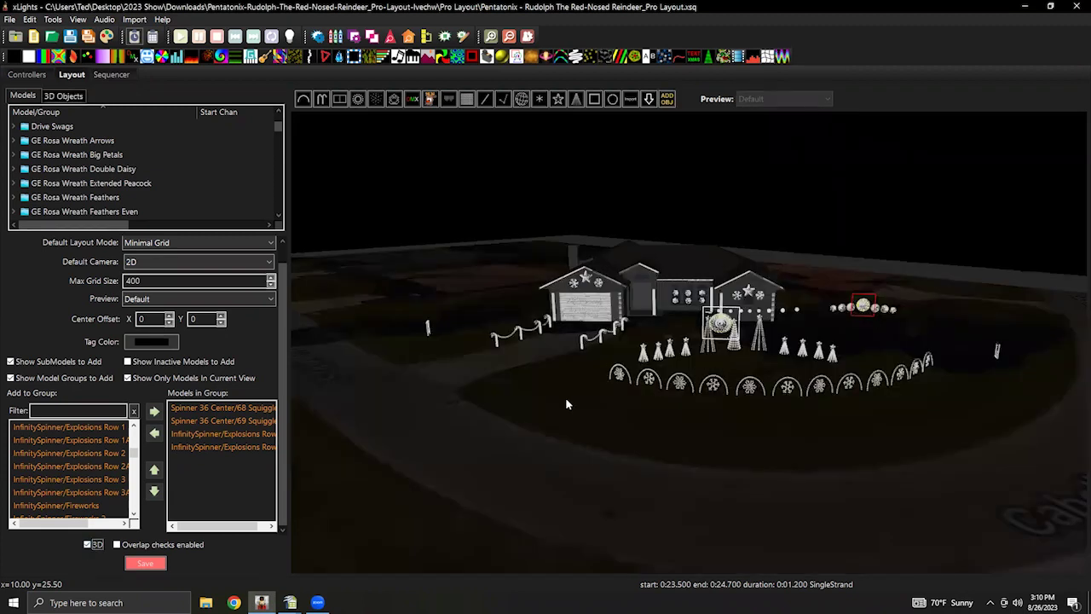
Discard the open sequence's changes and create a new 40fps (25ms) musical sequence using Rudolph The Red Nosed Reindeer.mp3 from the Music folder.
left_click(35, 38)
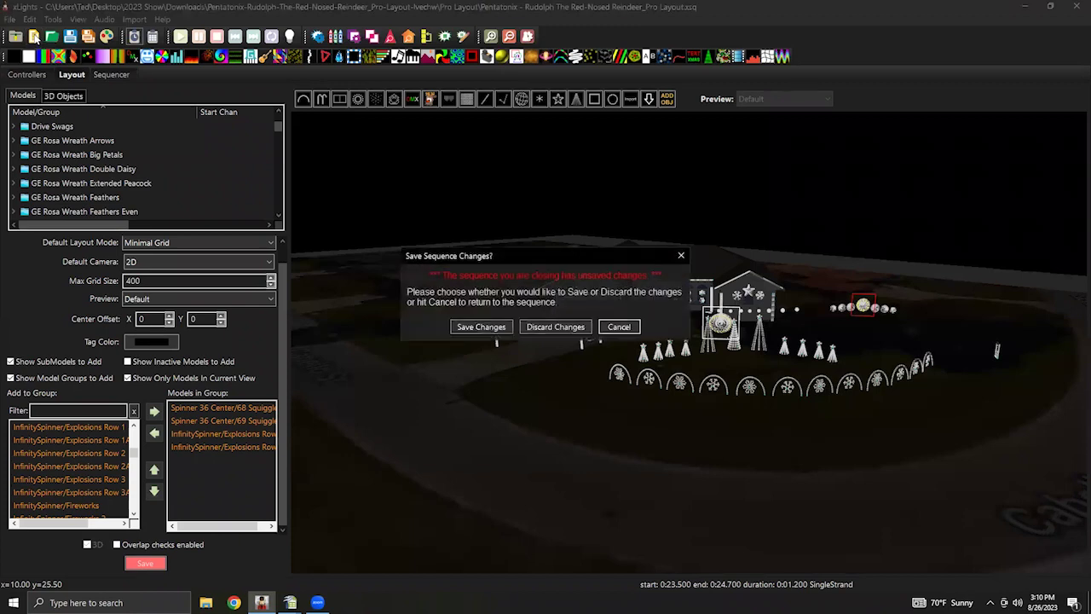
left_click(556, 328)
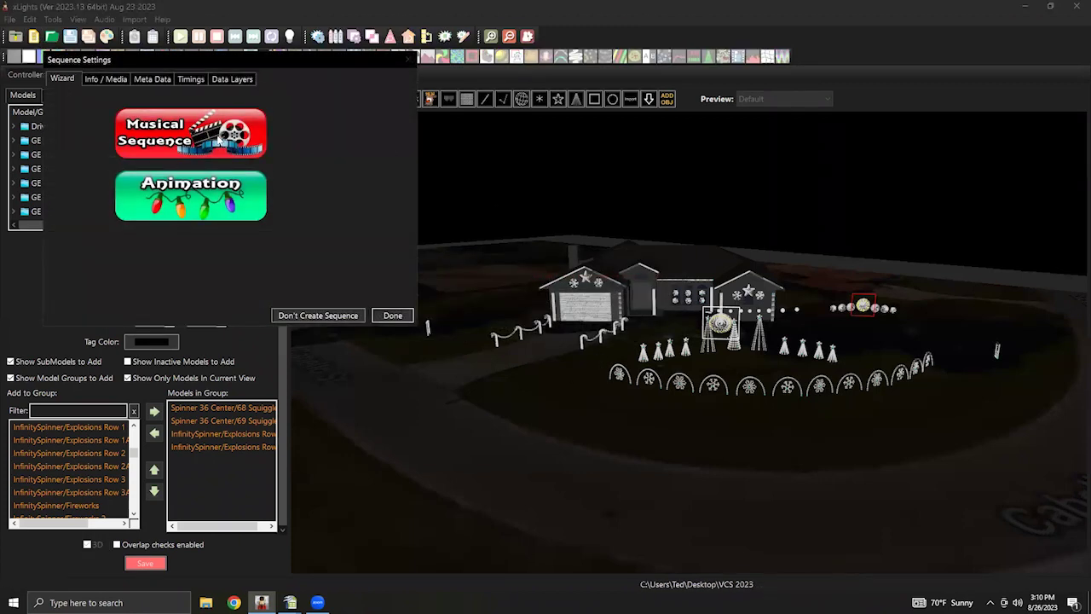
left_click(216, 139)
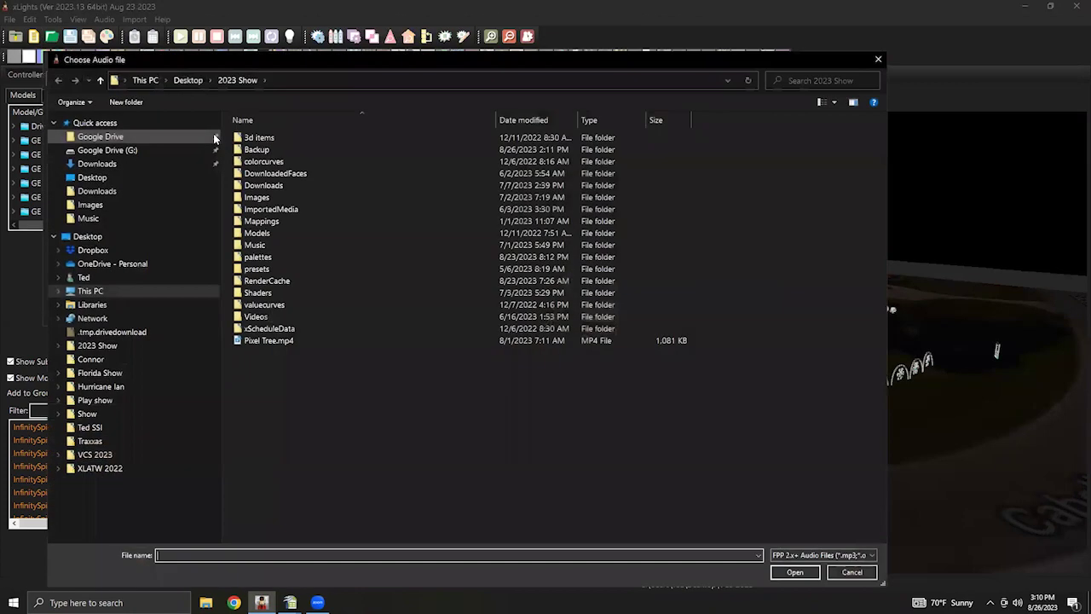
double_click(346, 244)
scroll(335, 395, "down", 10)
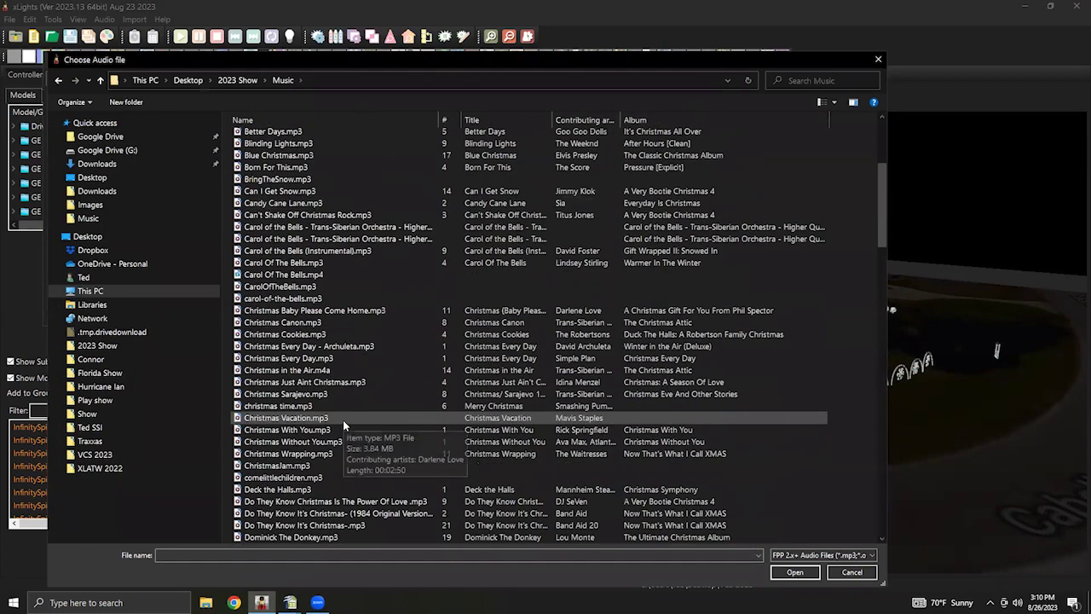
scroll(346, 424, "down", 20)
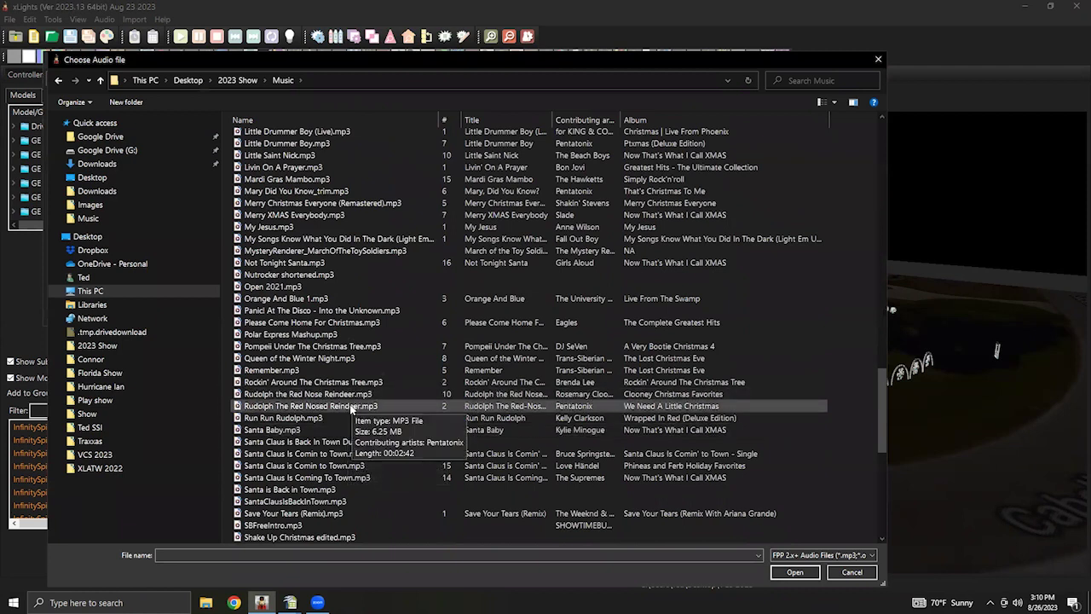
left_click(352, 406)
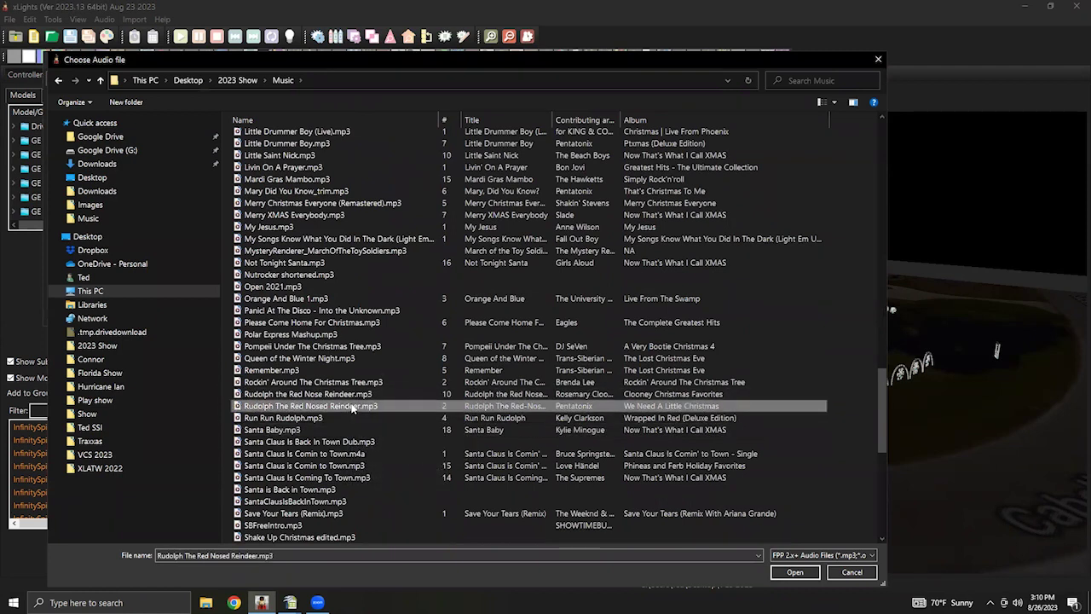
left_click(775, 572)
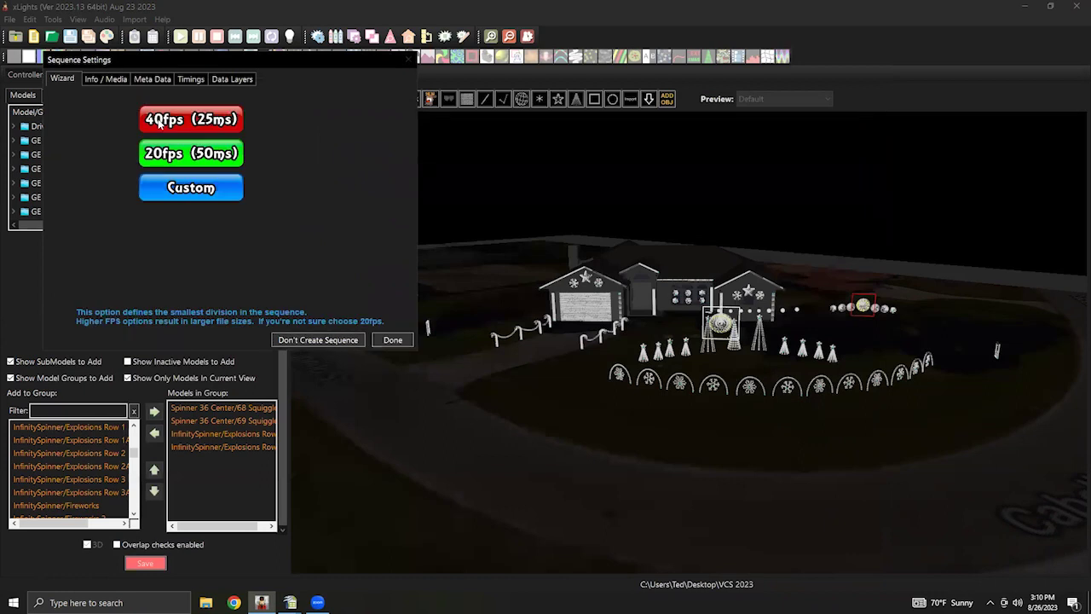
left_click(165, 117)
left_click(391, 340)
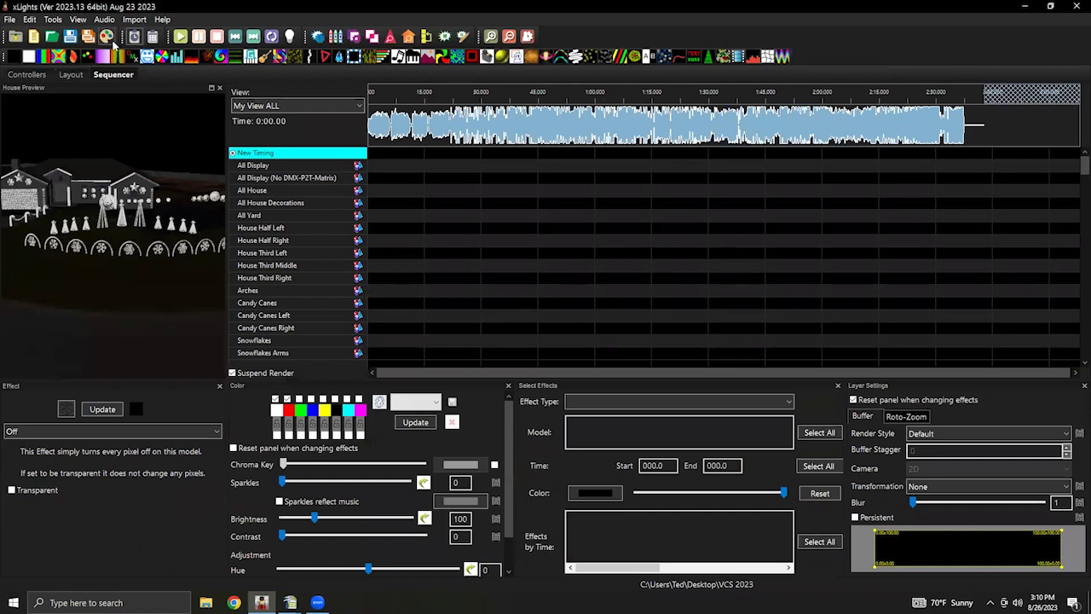
Start importing effects from the Pentatonix - Rudolph The Red-Nosed Reindeer_Pro Layout.xsq sequence in the Downloads folder's Pro Layout subfolder.
left_click(128, 20)
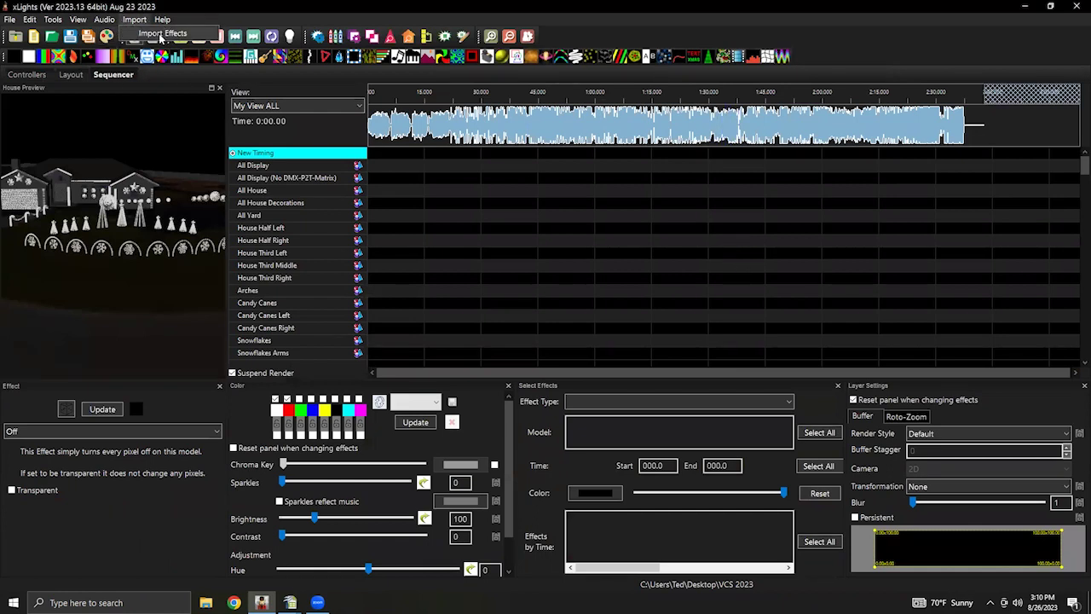
left_click(159, 33)
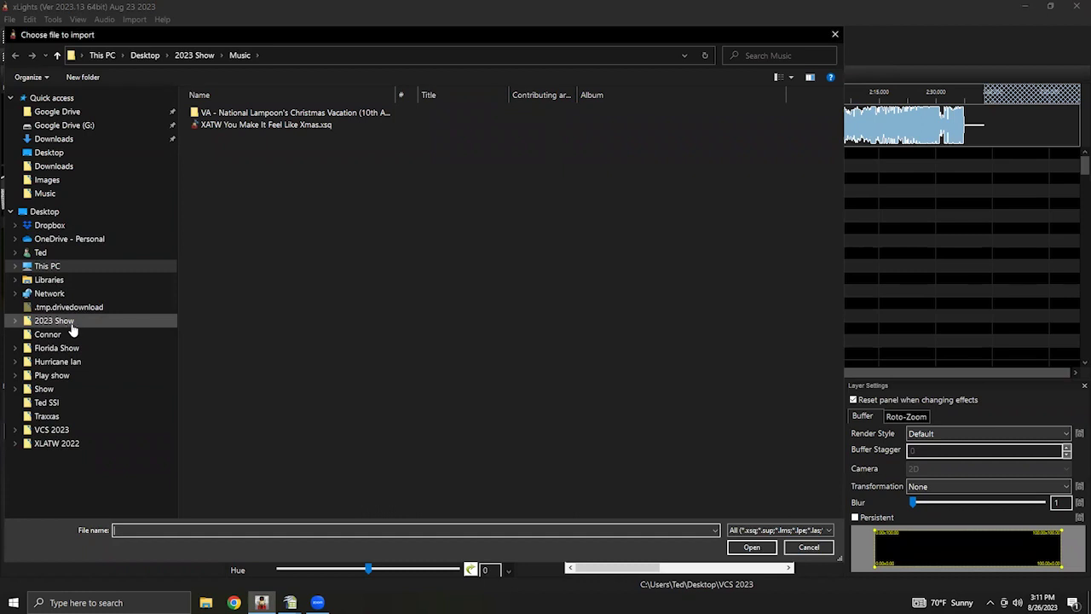
left_click(54, 167)
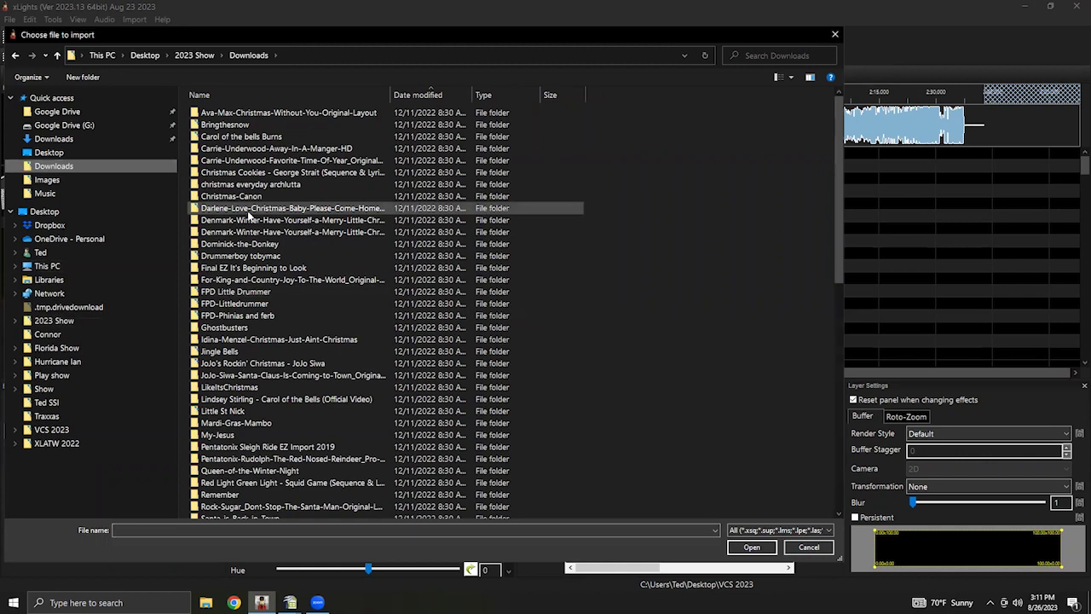
scroll(277, 368, "down", 8)
scroll(278, 366, "down", 4)
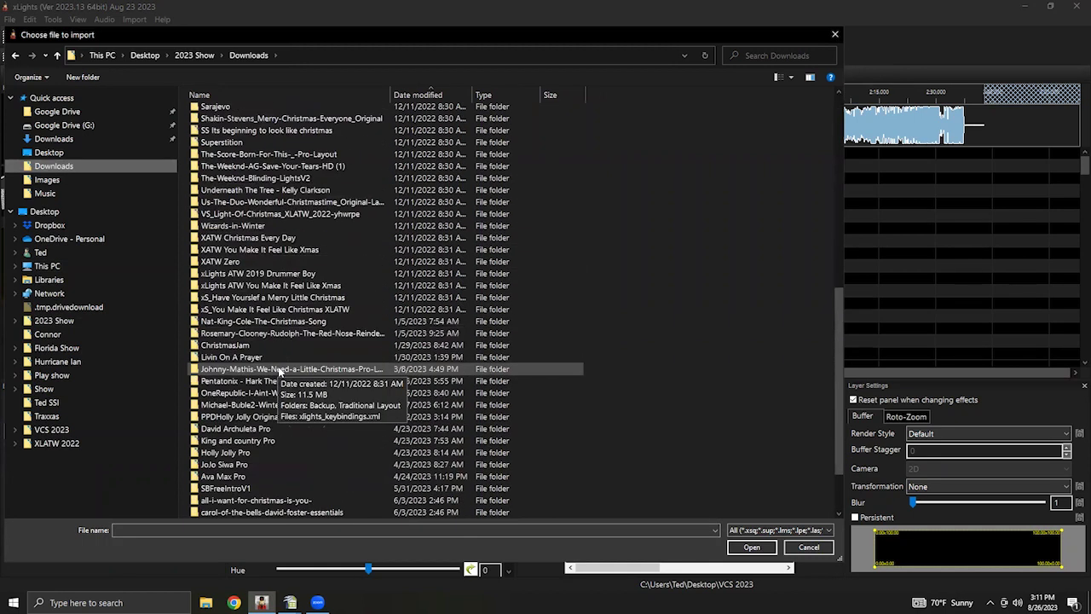
scroll(278, 365, "up", 4)
scroll(278, 368, "up", 2)
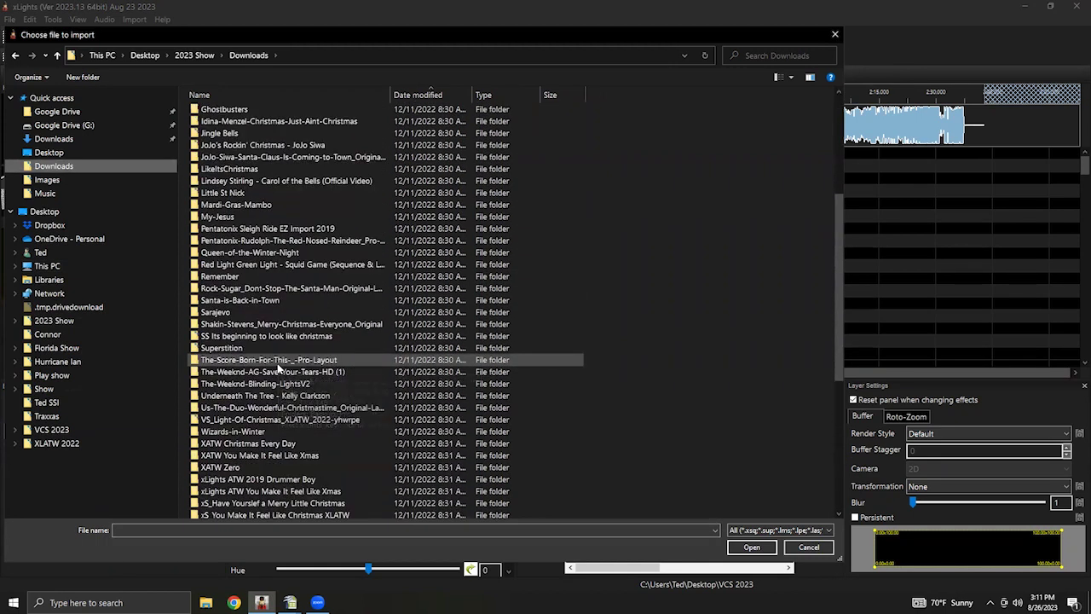
scroll(282, 290, "up", 1)
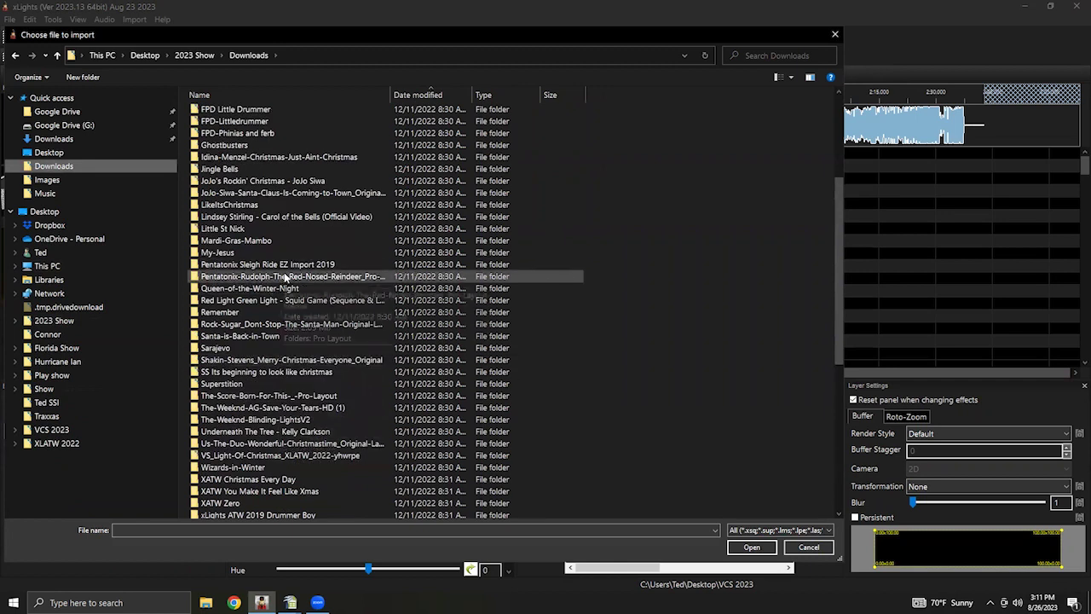
double_click(287, 275)
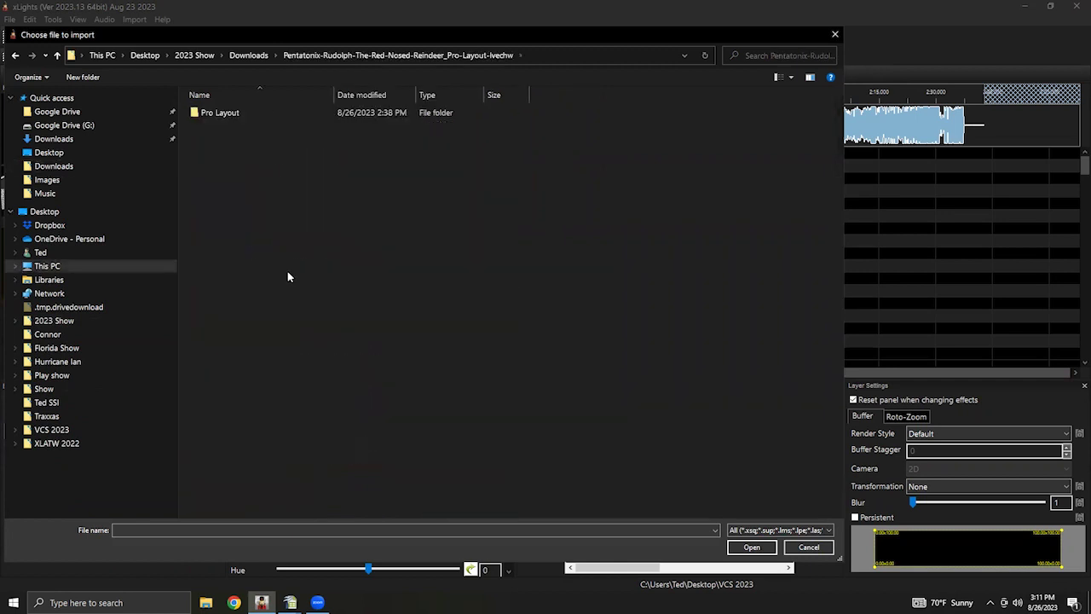
double_click(242, 112)
double_click(282, 139)
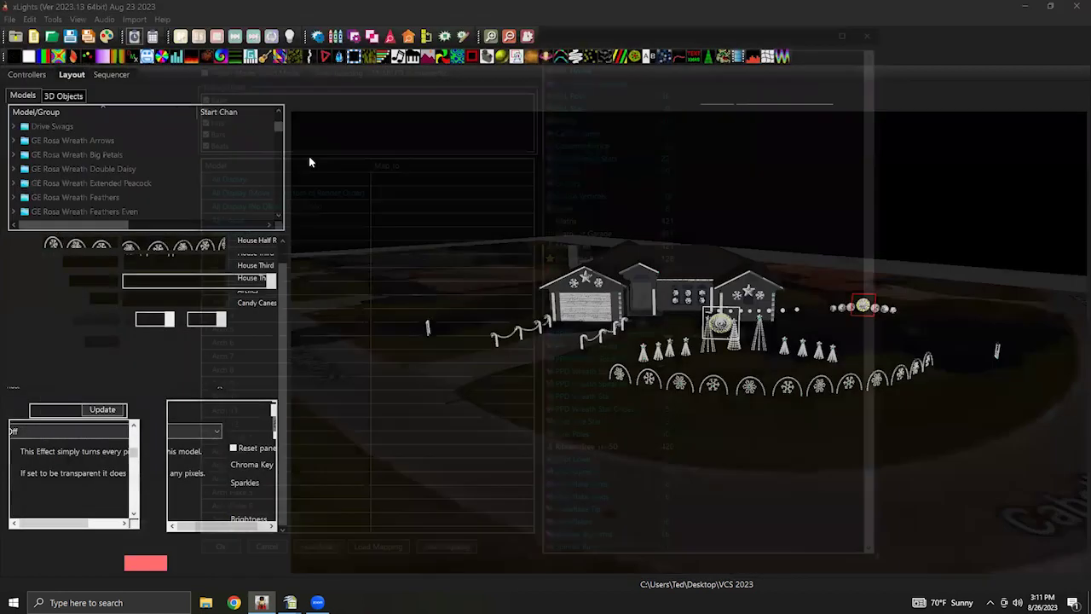
Review the unmapped models down to the PPD Wreath groups and auto-map the source models to them.
scroll(384, 379, "down", 2)
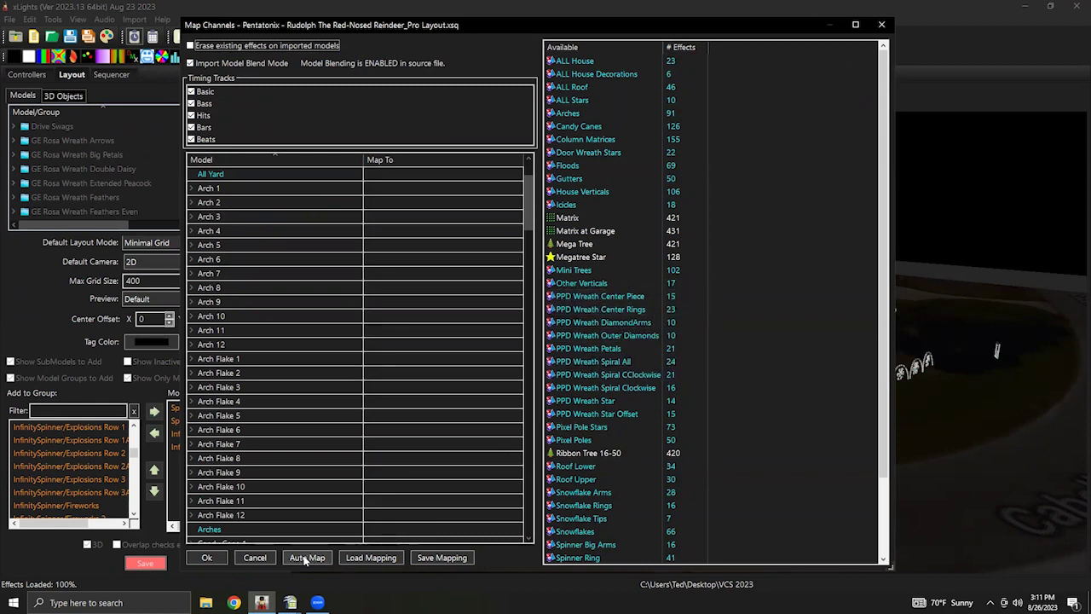
scroll(345, 398, "down", 15)
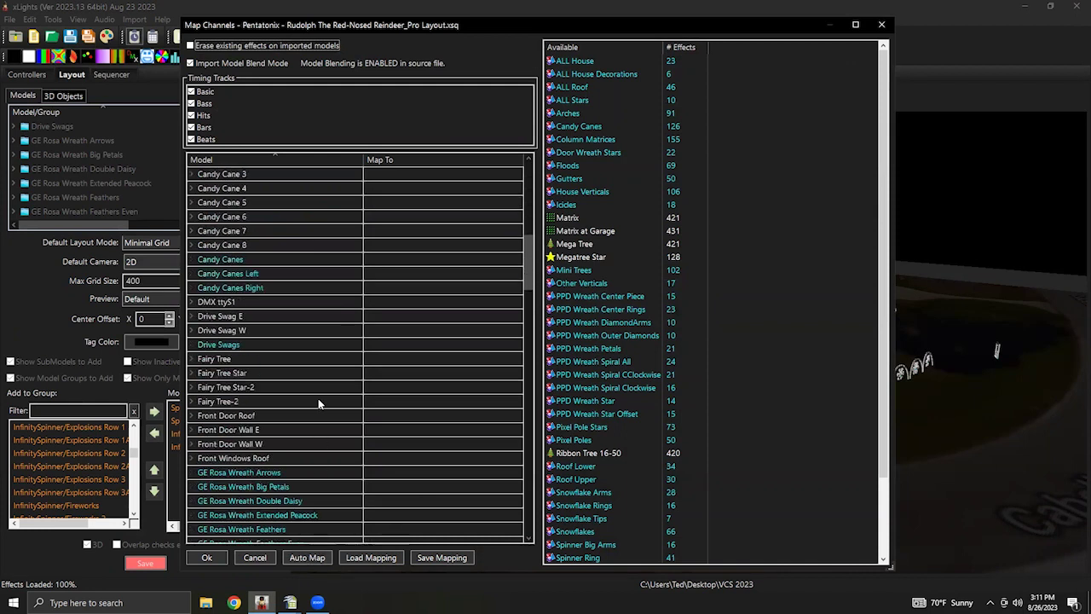
scroll(345, 399, "down", 2)
scroll(316, 344, "down", 1)
scroll(316, 344, "down", 15)
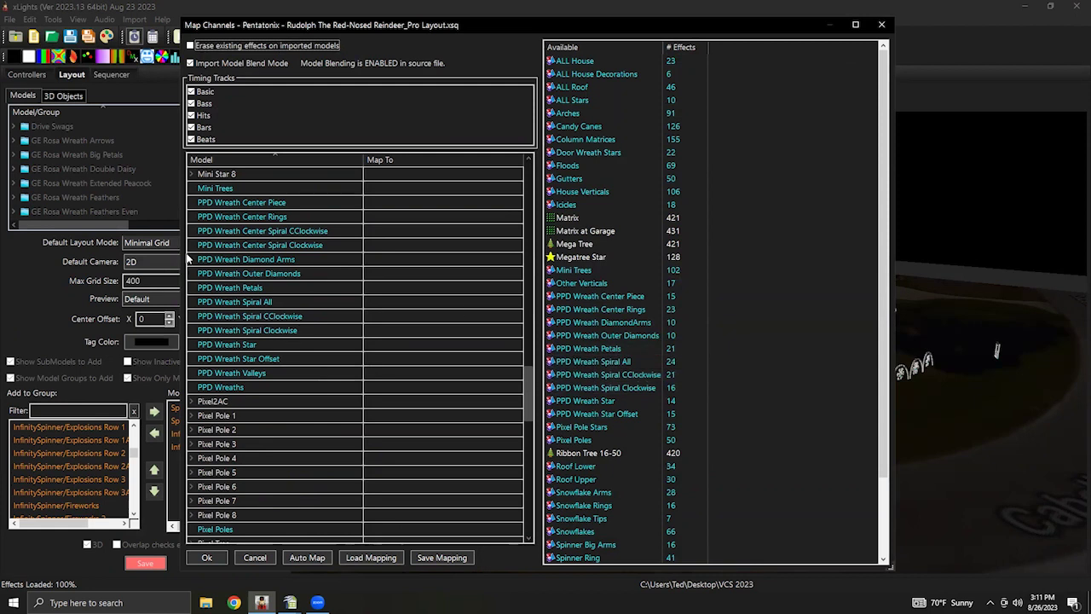
left_click(306, 558)
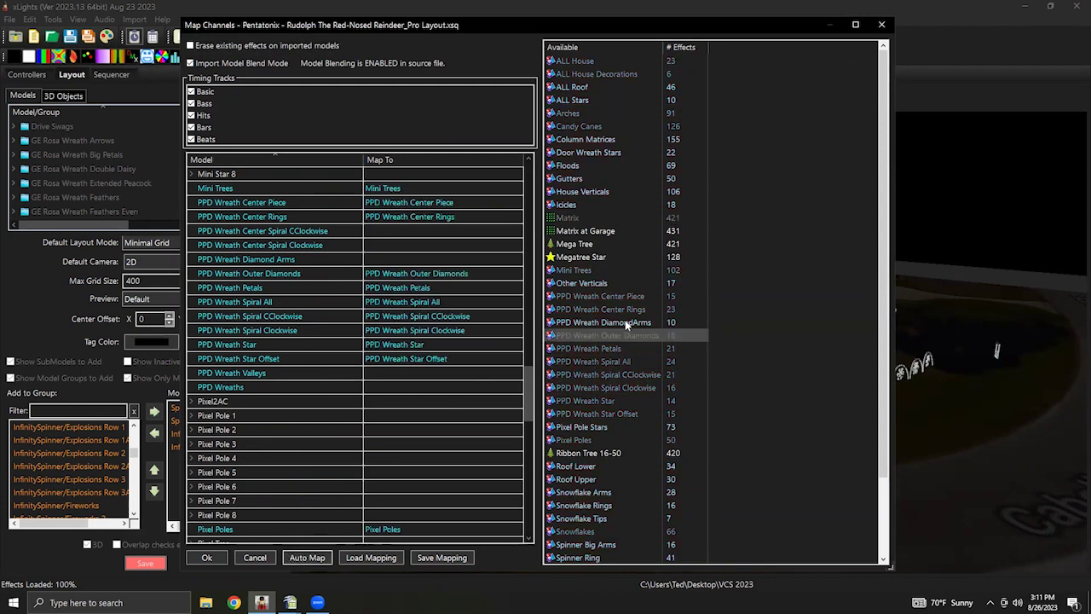
Map the source's PPD Wreath DiamondArms effects to the PPD Wreath Diamond Arms group.
left_click_drag(599, 322, 407, 261)
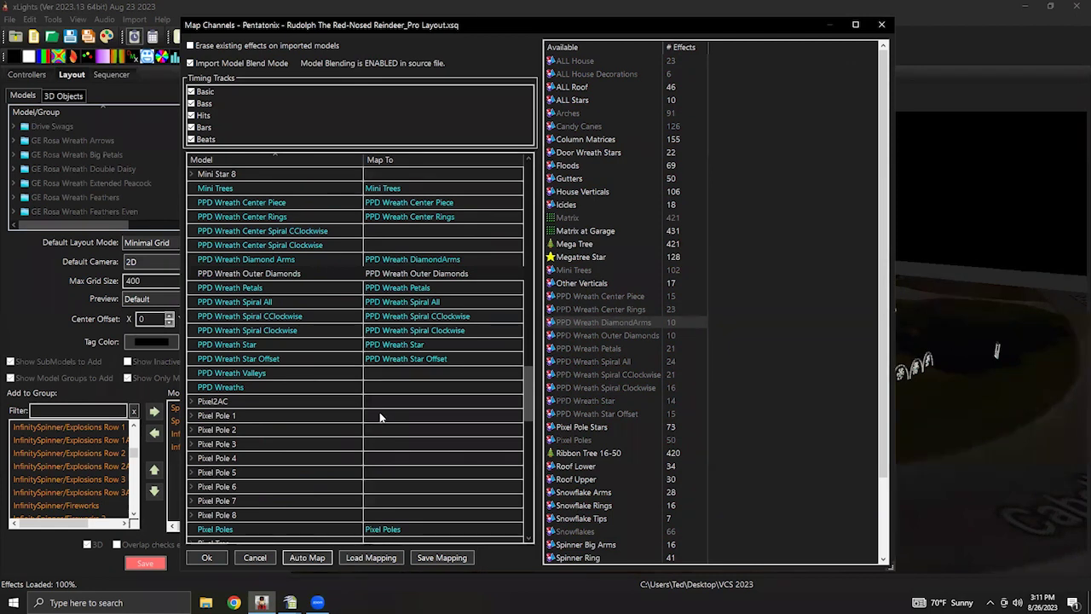
scroll(380, 414, "down", 1)
scroll(379, 414, "down", 1)
scroll(388, 412, "up", 2)
Save the channel mapping as mapping.xmap in the Pro Layout folder and import the mapped effects.
left_click(441, 557)
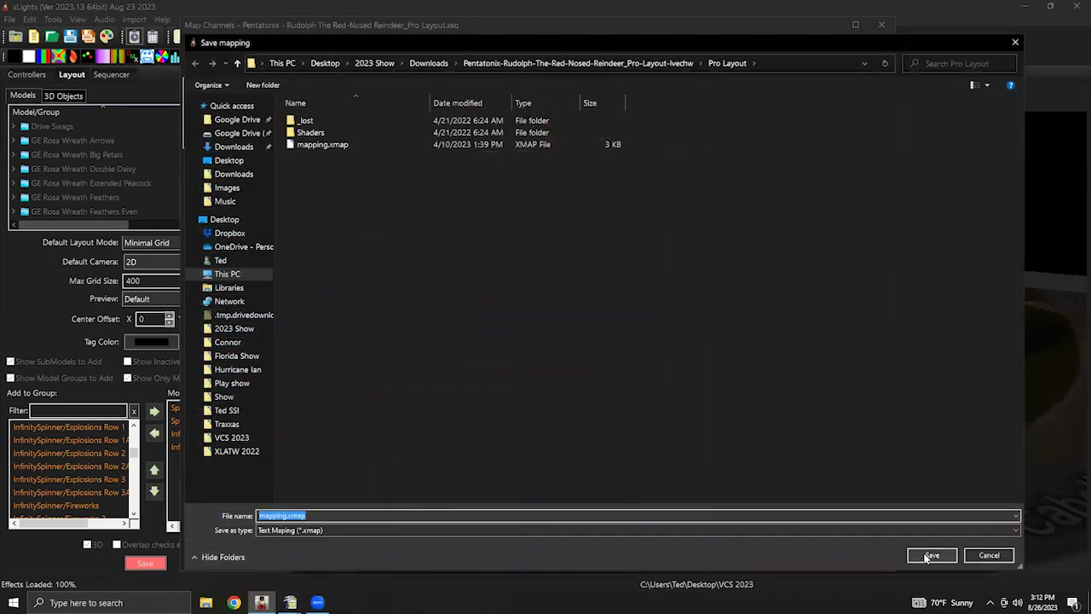
left_click(282, 515)
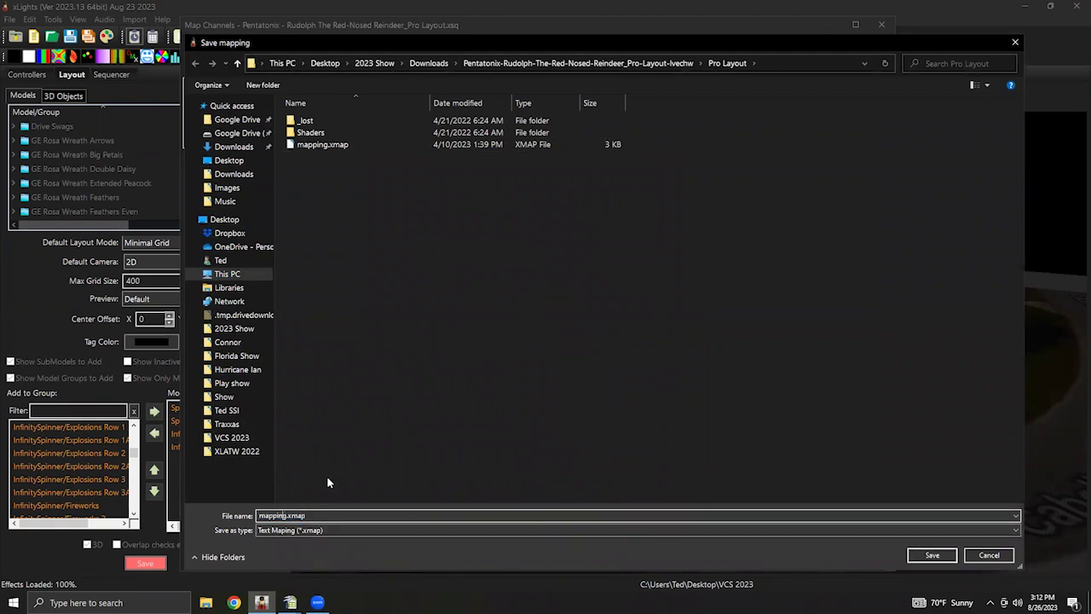
left_click(911, 555)
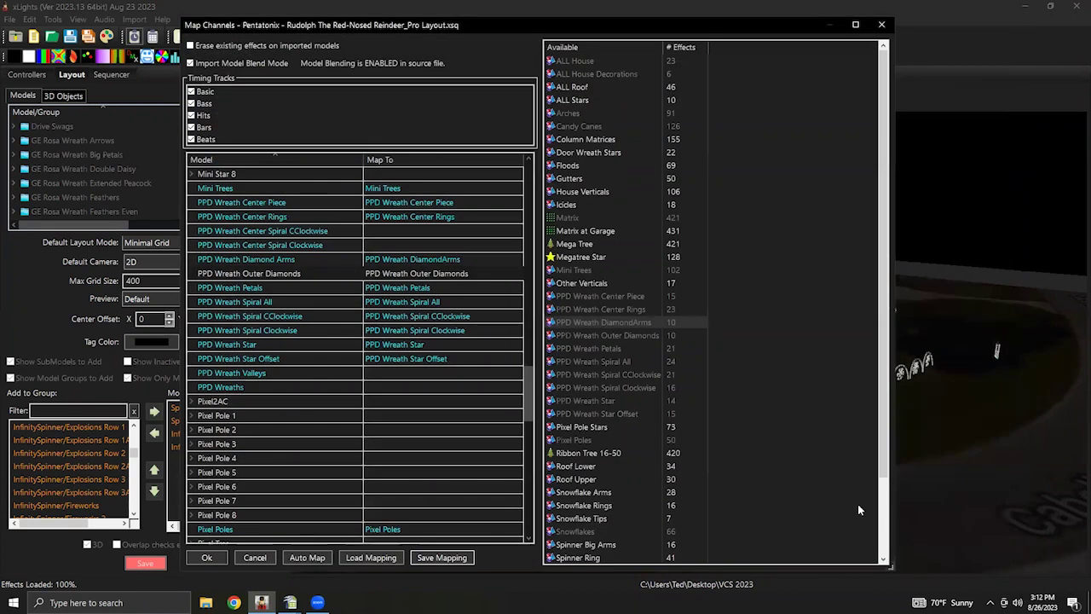
left_click(212, 556)
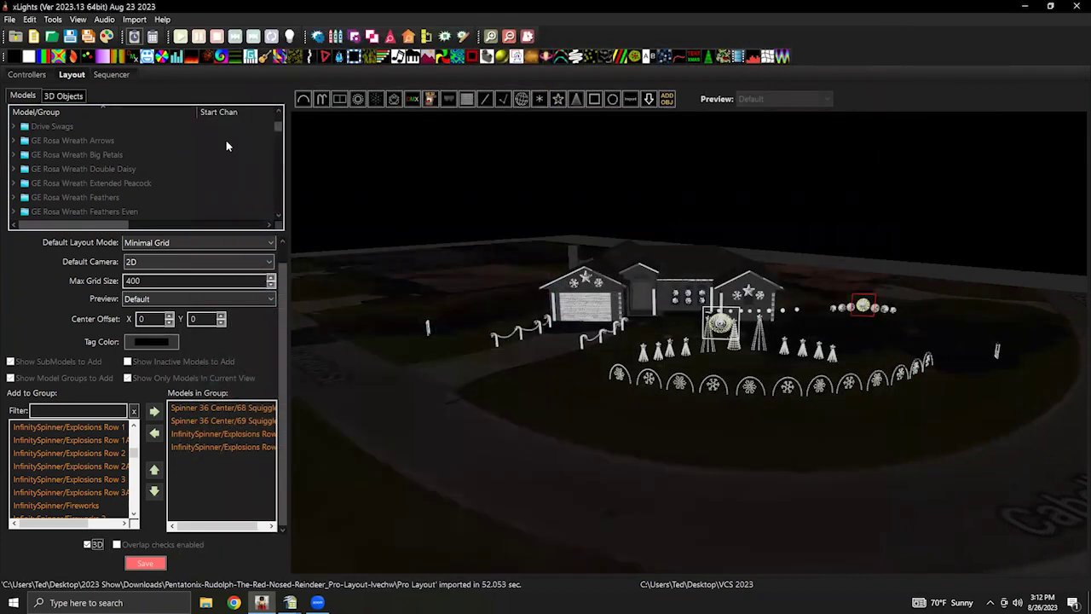
Render the whole new sequence in the Sequencer and look over the effects imported on its groups.
left_click(111, 74)
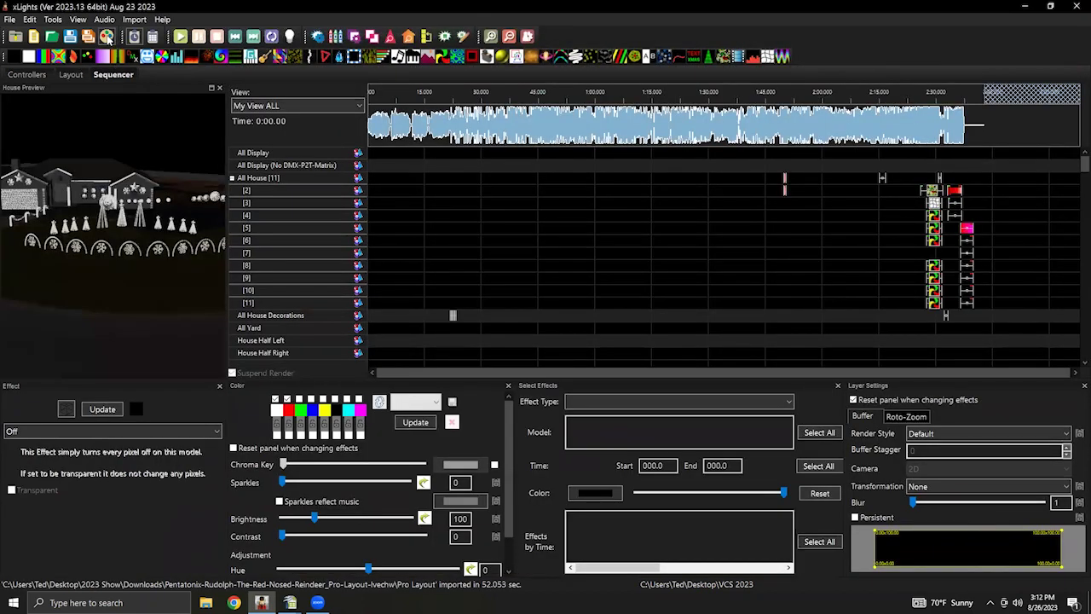
left_click(107, 36)
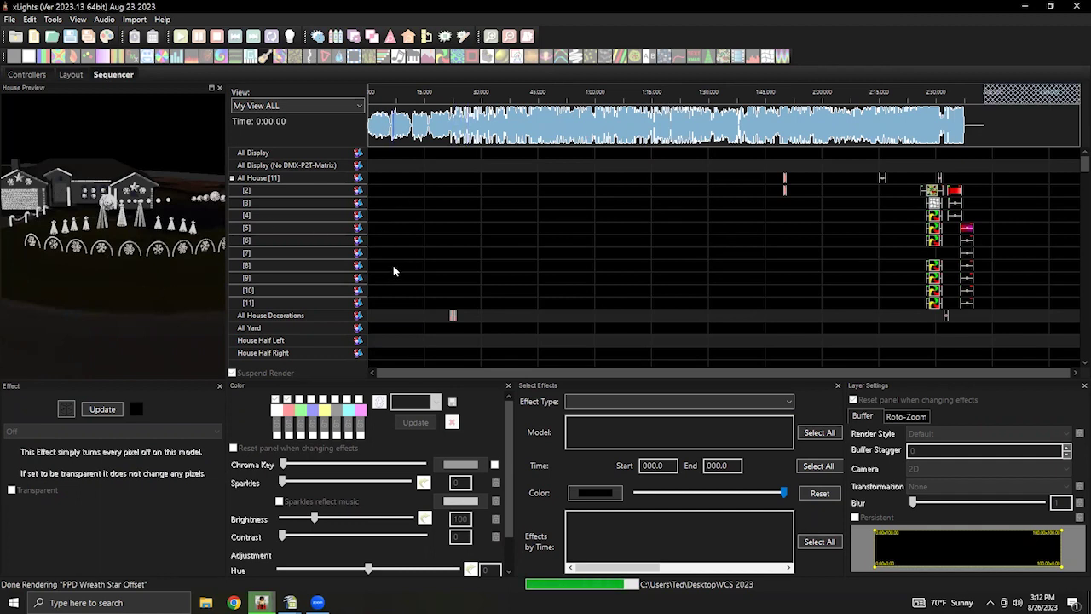
scroll(393, 271, "down", 6)
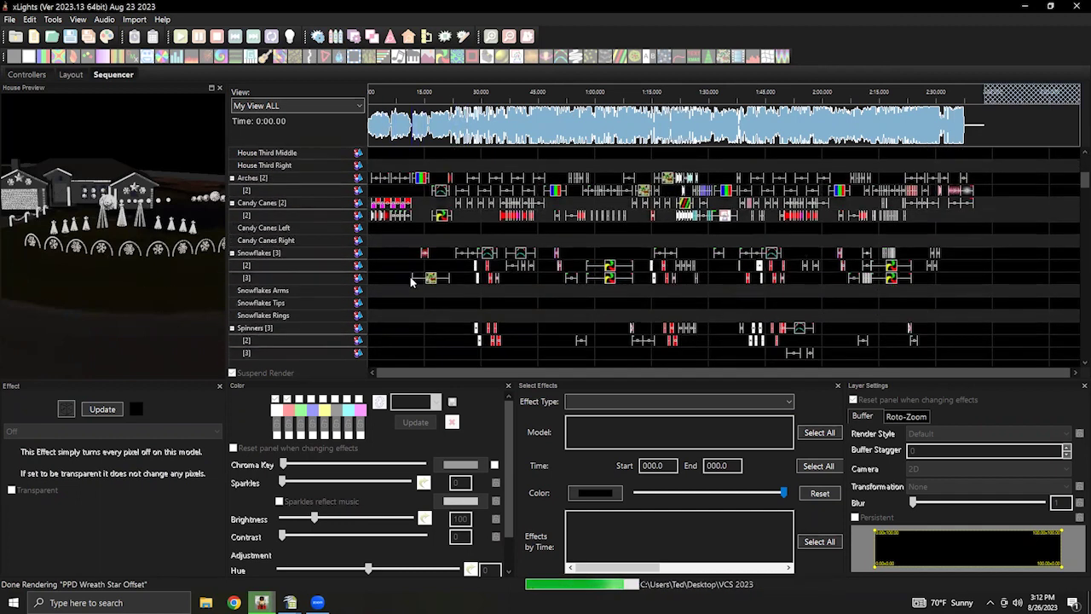
scroll(408, 285, "down", 5)
scroll(404, 297, "down", 10)
scroll(406, 308, "down", 5)
left_click_drag(1074, 240, 1058, 203)
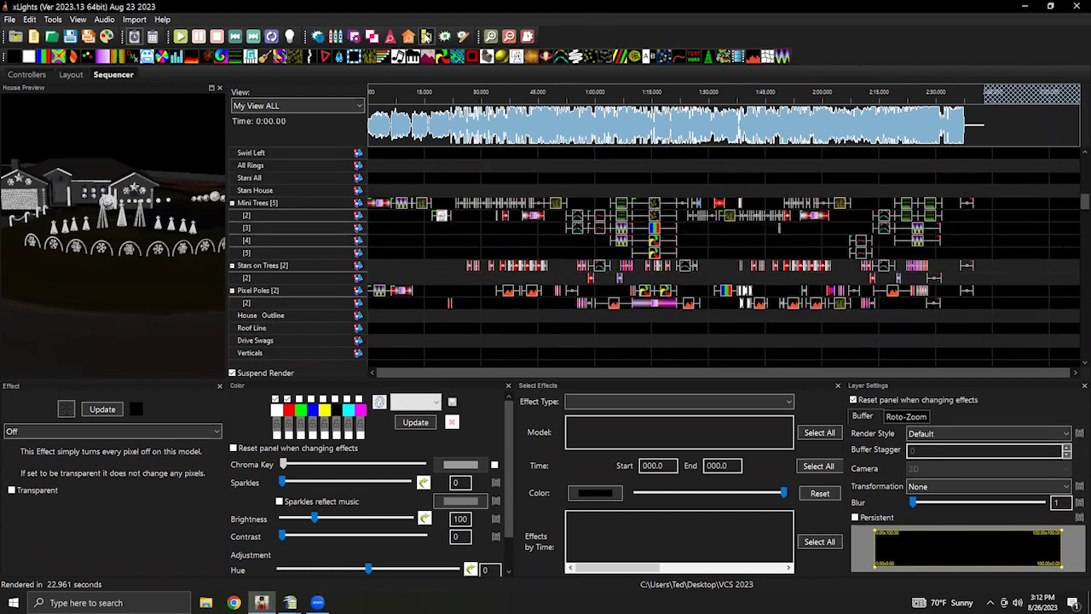
Add the InfinitySpinner model to the display elements and place it directly below Spinner 36 Center.
left_click(425, 36)
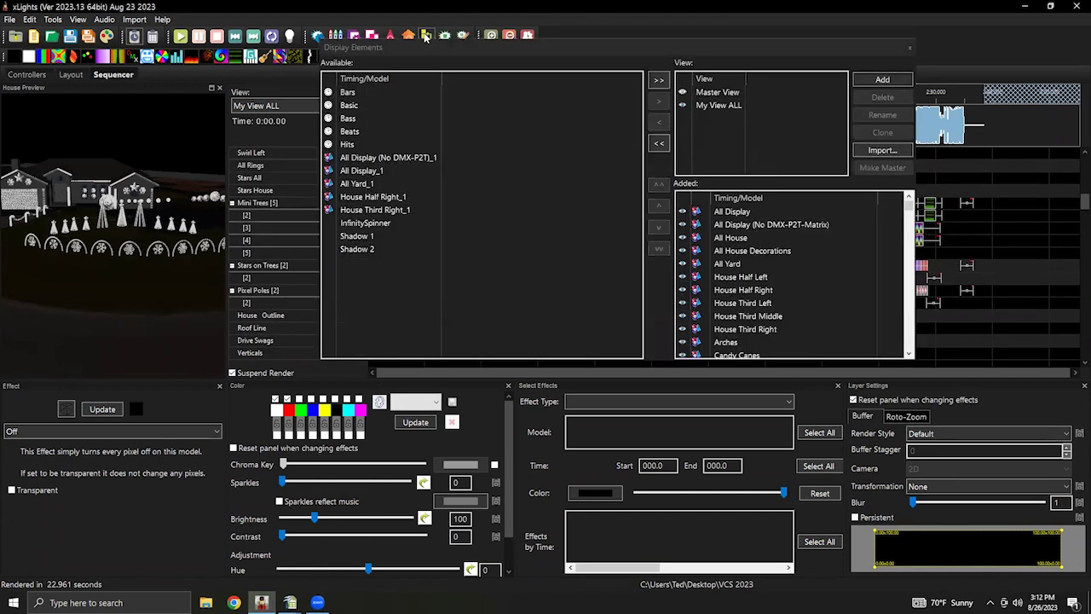
left_click(383, 224)
left_click(658, 101)
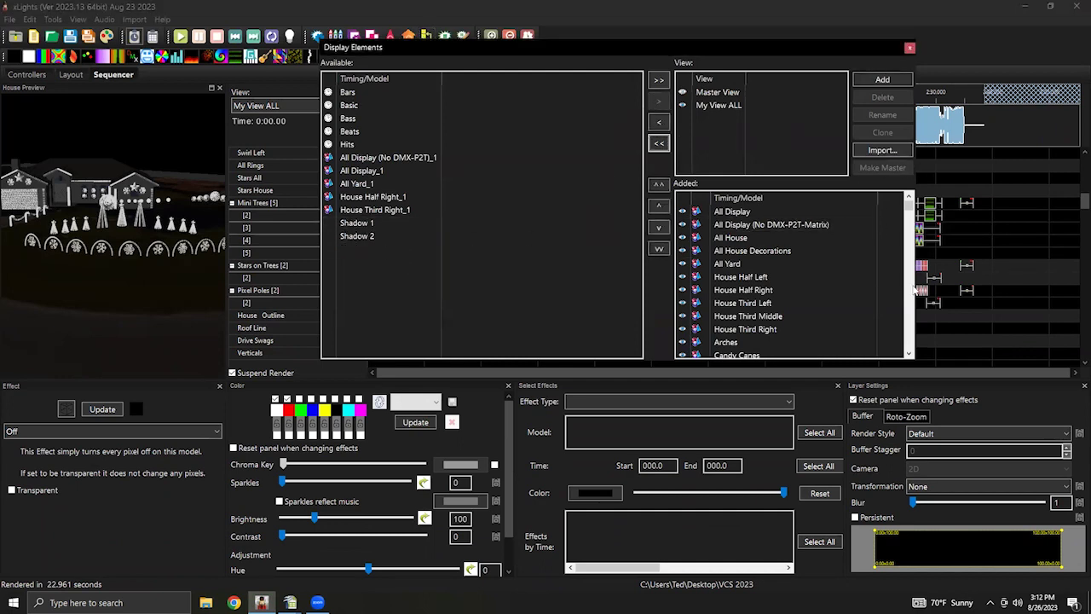
left_click_drag(909, 207, 912, 352)
left_click(738, 342)
scroll(733, 247, "up", 10)
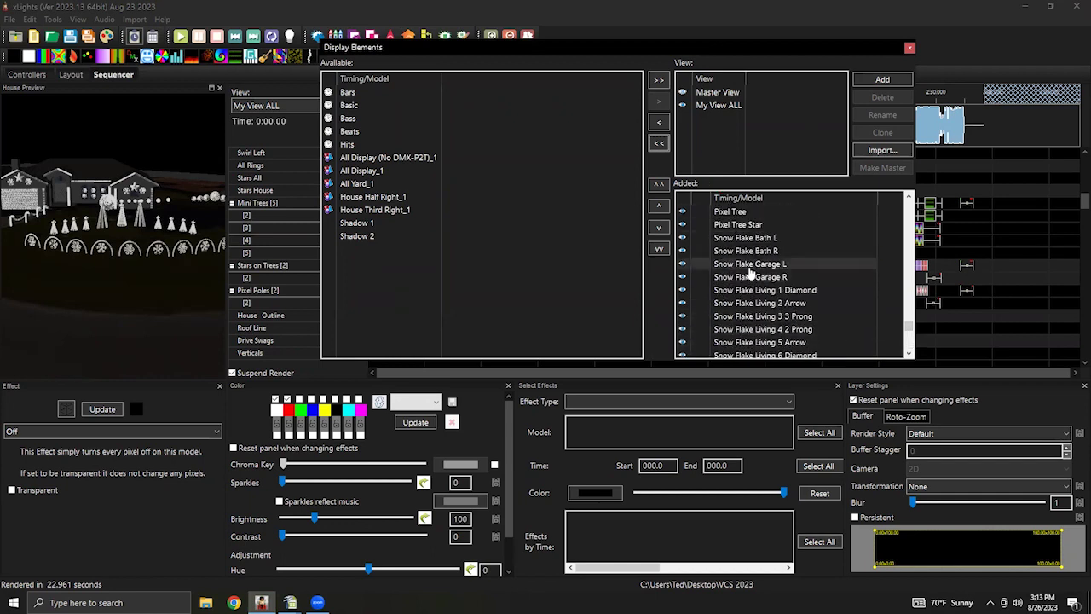
scroll(745, 352, "down", 5)
left_click_drag(743, 275, 740, 239)
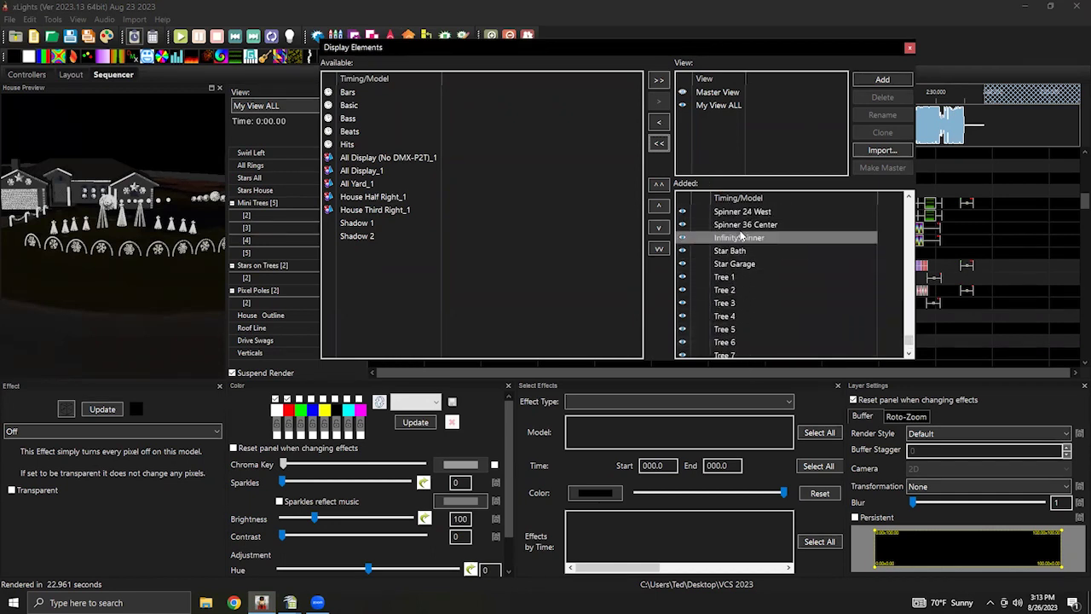
left_click(910, 49)
Close the display elements, find InfinitySpinner in the sequencer's model list, expand it and look through its submodels.
scroll(413, 309, "down", 4)
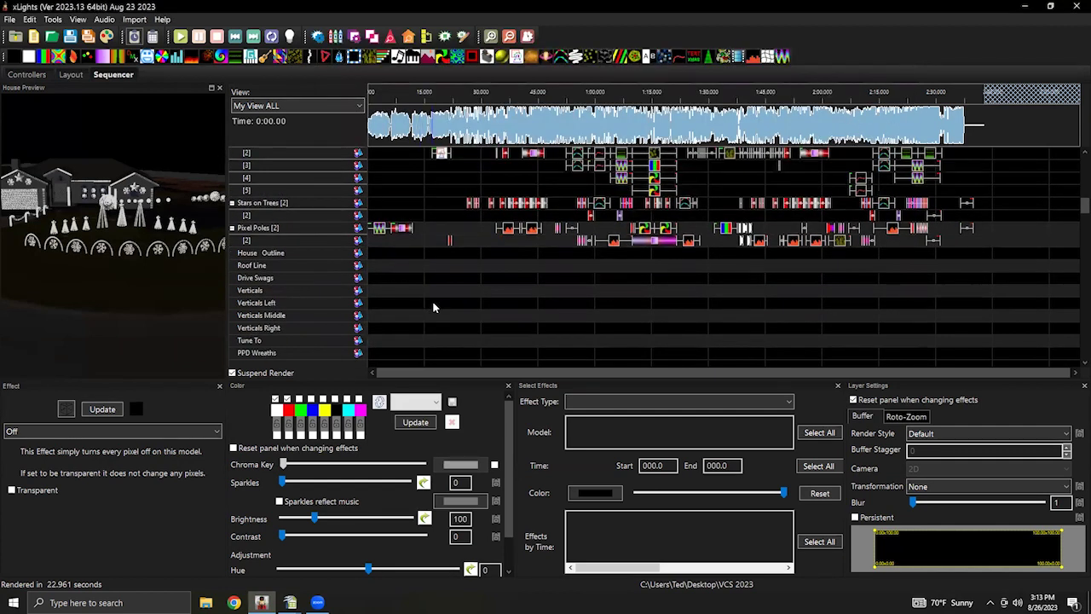
scroll(1073, 236, "down", 1)
scroll(1074, 236, "down", 12)
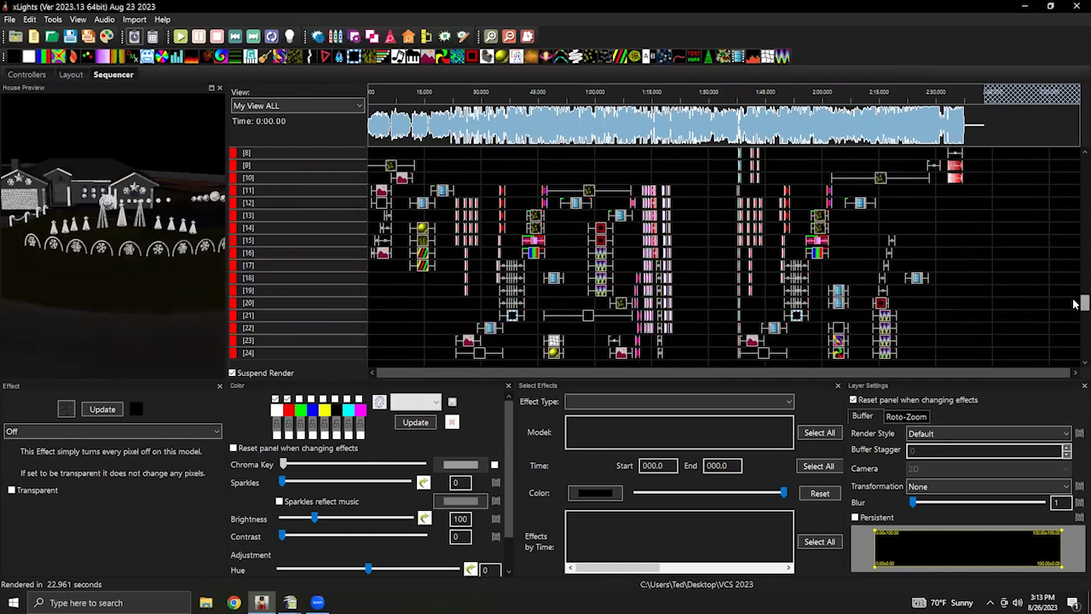
left_click_drag(1073, 341, 1074, 347)
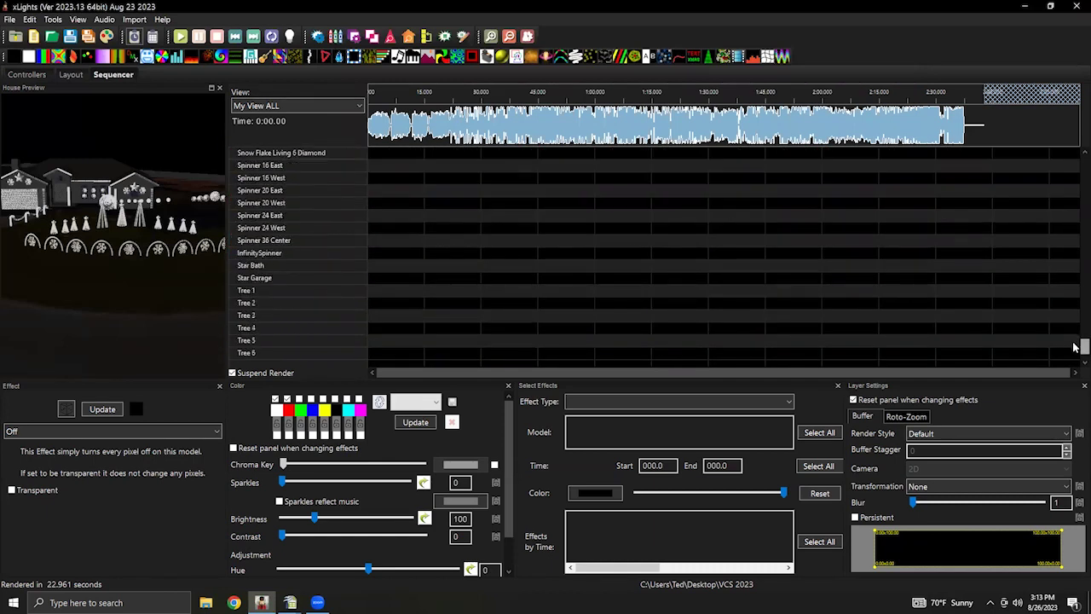
left_click(279, 243)
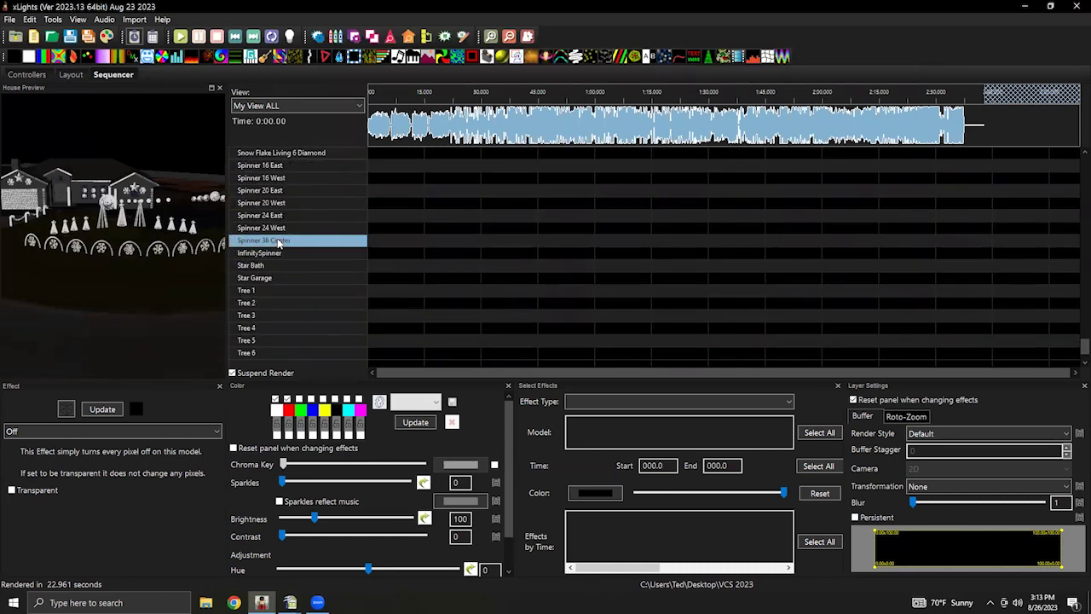
left_click(277, 254)
scroll(529, 292, "up", 10)
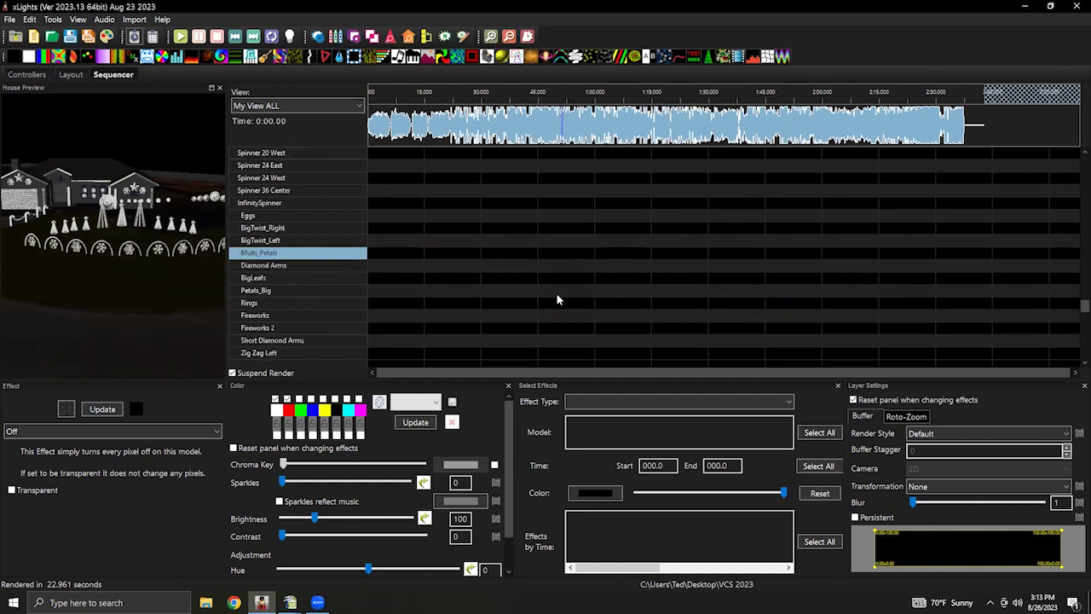
scroll(528, 291, "down", 10)
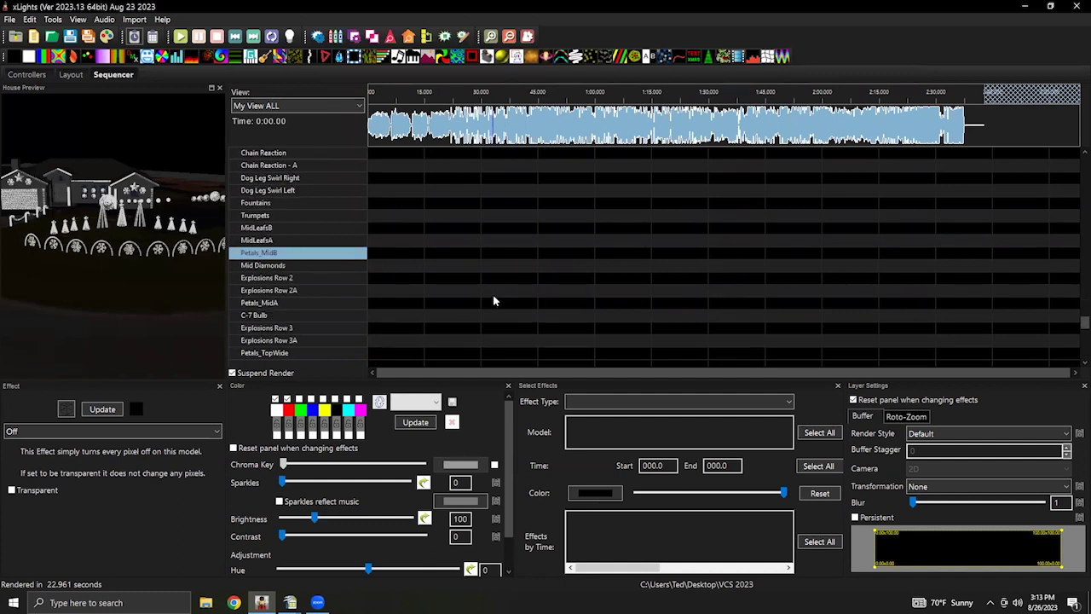
Render the whole sequence again, play it from the start and watch the yard props close up in the House Preview.
left_click(105, 36)
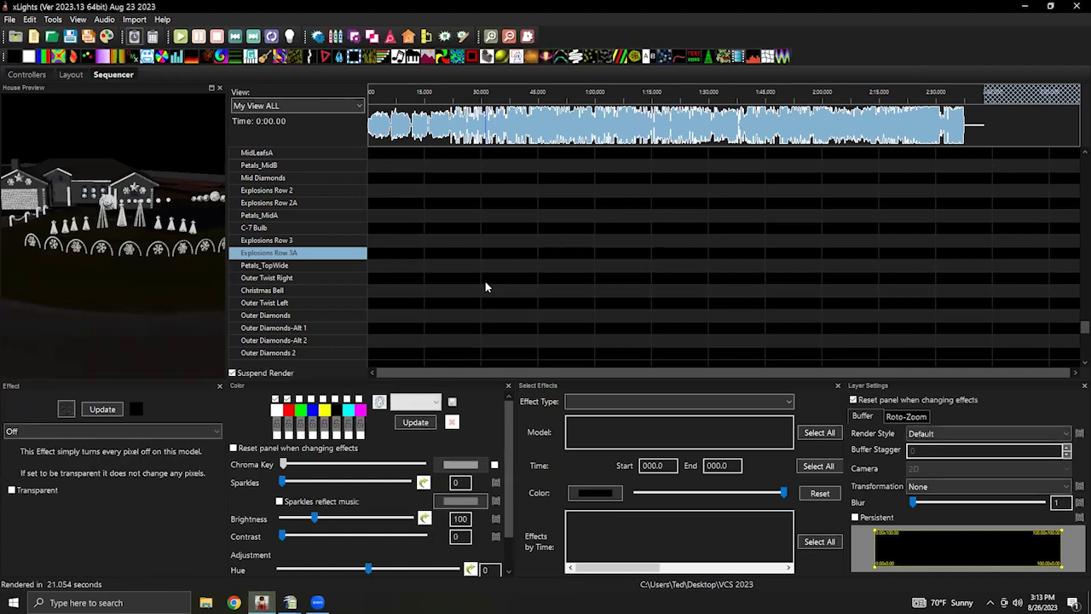
left_click(180, 37)
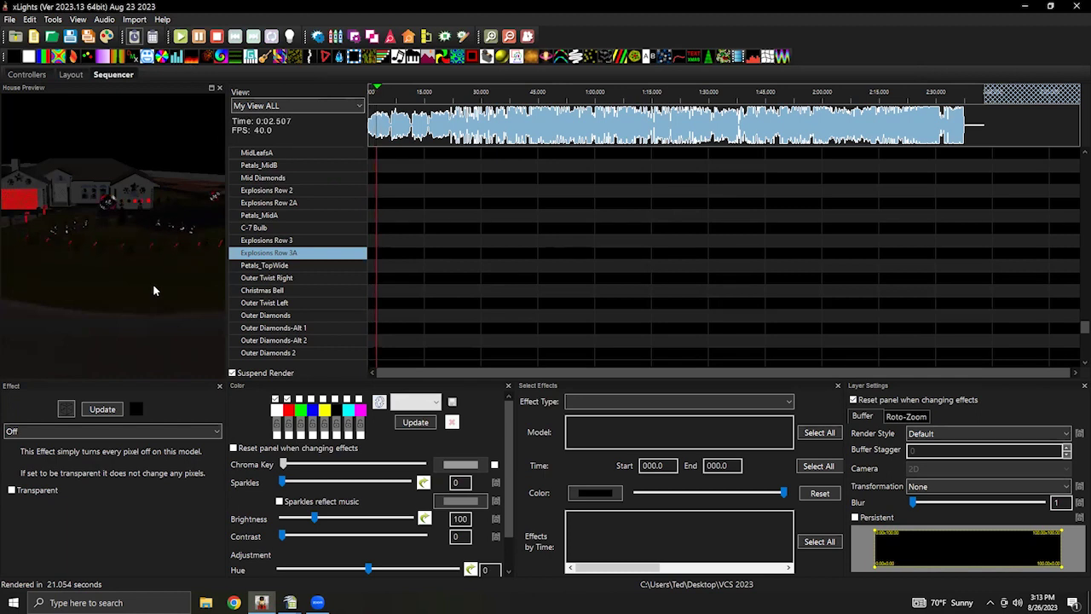
mouse_move(157, 282)
left_mouse_down()
mouse_move(186, 277)
mouse_move(153, 291)
mouse_move(158, 278)
mouse_move(169, 288)
mouse_move(158, 282)
mouse_move(169, 273)
left_mouse_up()
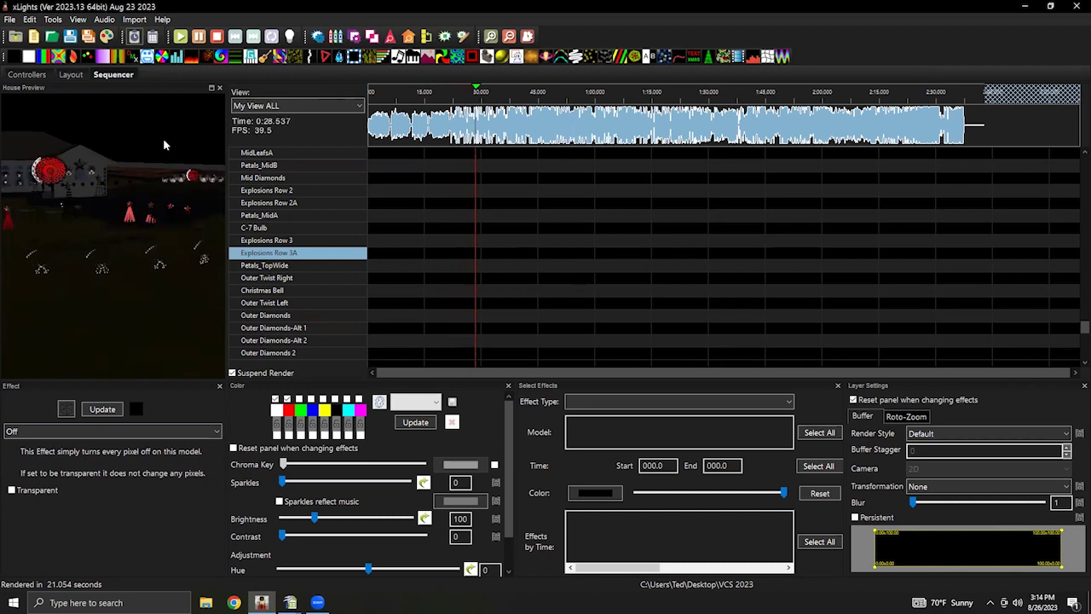
left_click(101, 21)
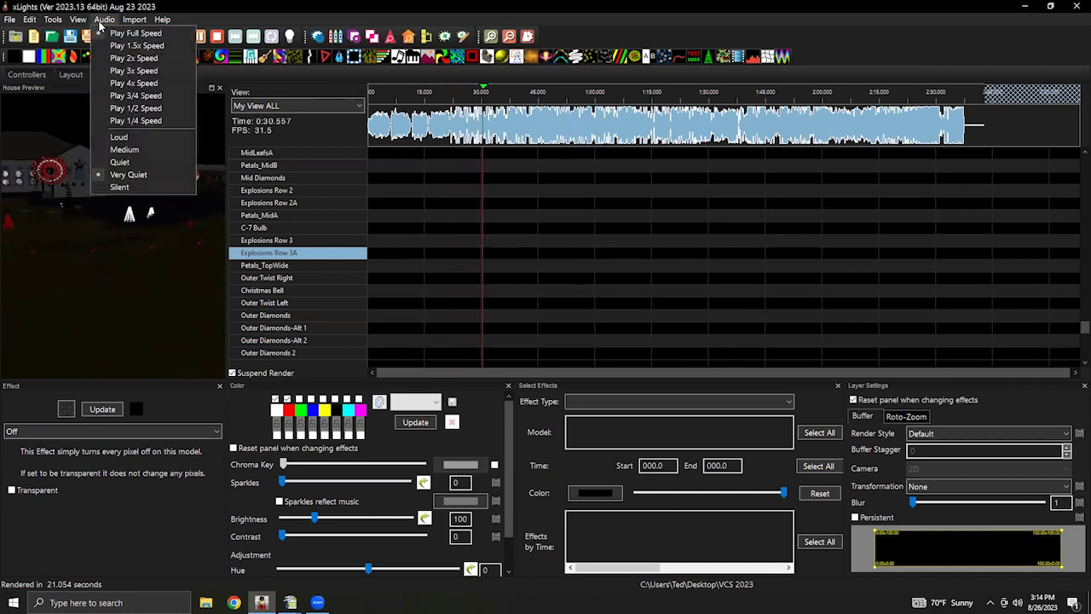
left_click(892, 294)
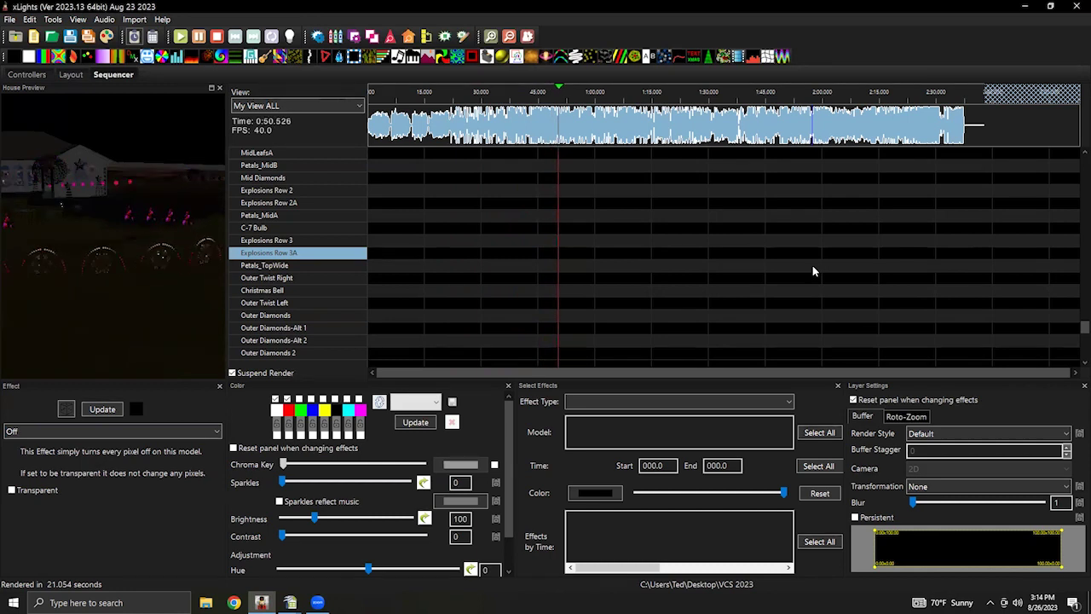
Close the House Preview and show the Model Preview window in its place.
left_click(219, 89)
left_click(78, 19)
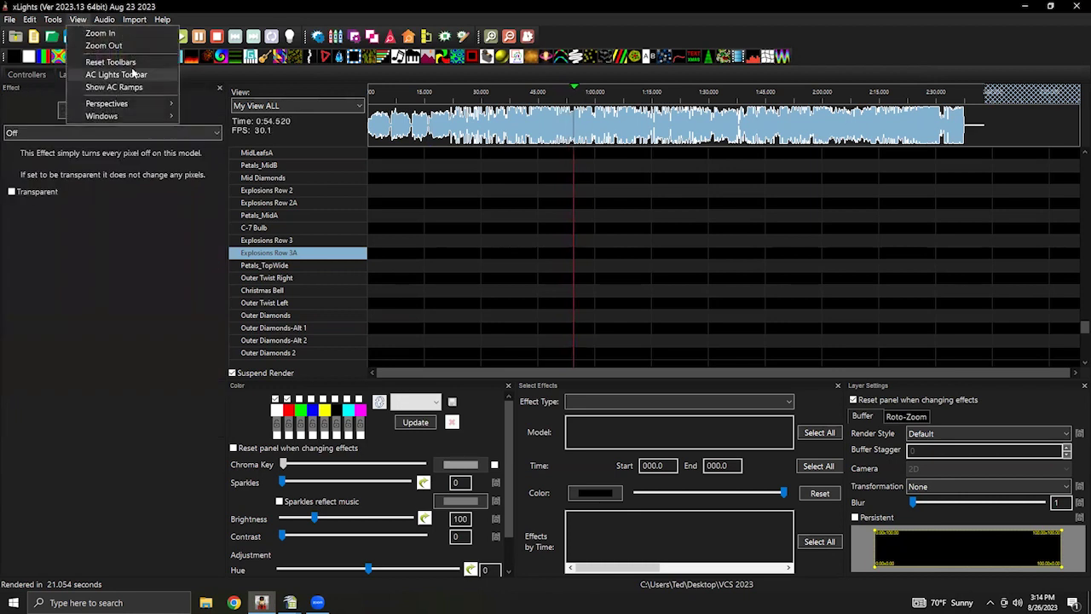
mouse_move(127, 115)
left_click(204, 123)
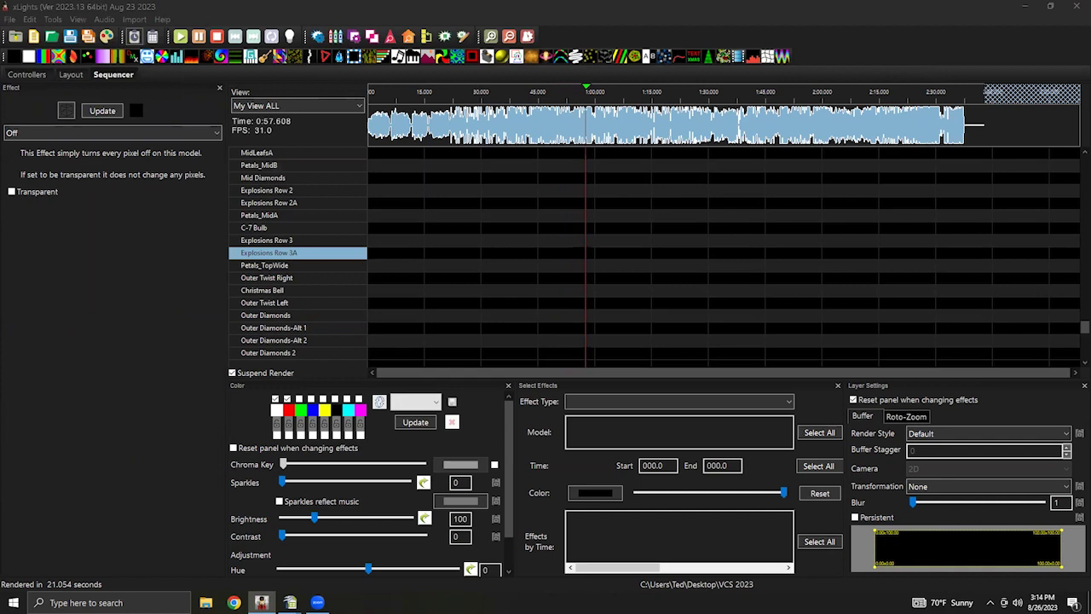
Watch the playback on Spinner 36 Center and InfinitySpinner in the Model Preview and pause it.
scroll(315, 230, "up", 4)
scroll(312, 231, "up", 8)
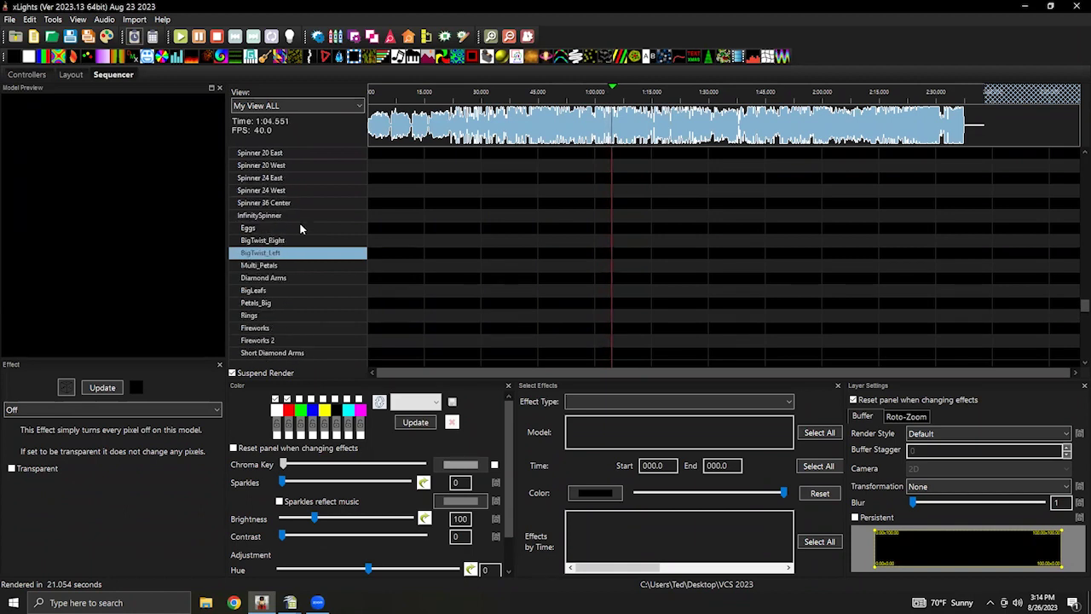
left_click(262, 215)
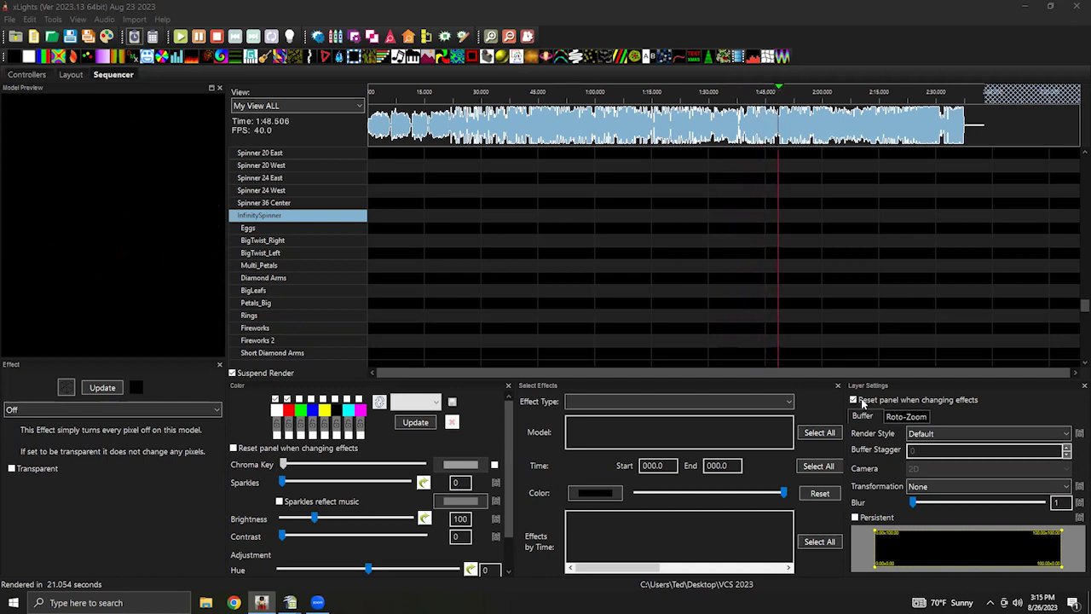
left_click(252, 204)
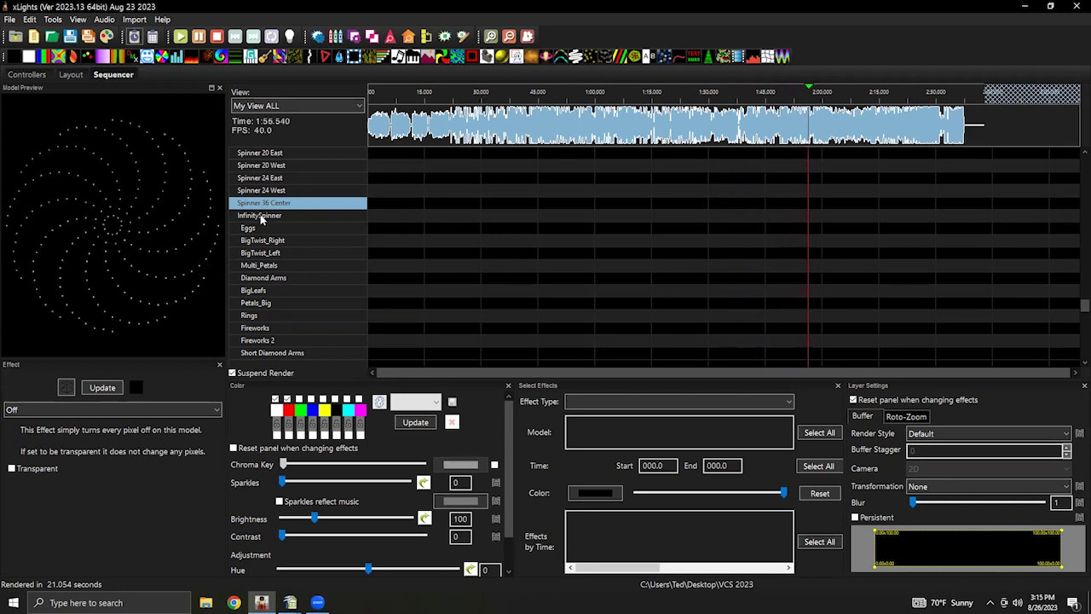
left_click(261, 218)
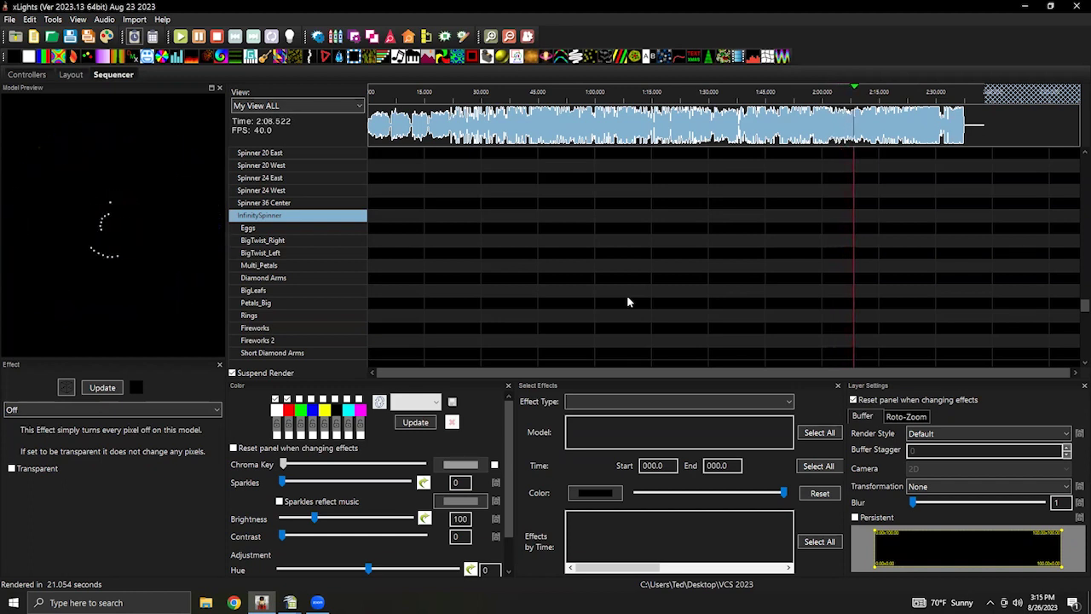
left_click(200, 36)
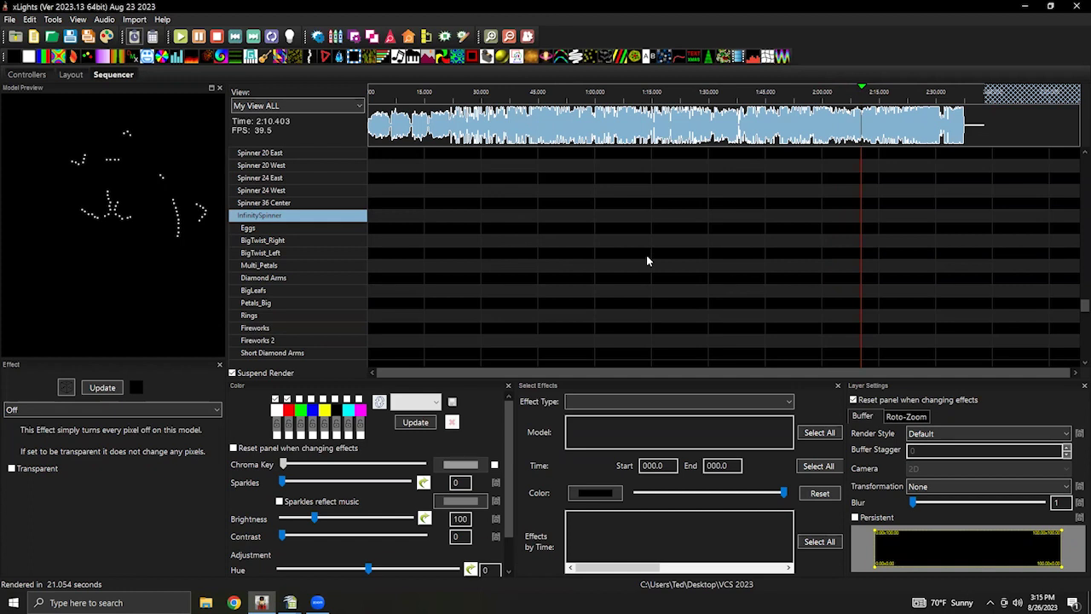
Switch to the 36 Spinner sub models.ods spreadsheet in OpenOffice Calc and close it.
left_click(290, 602)
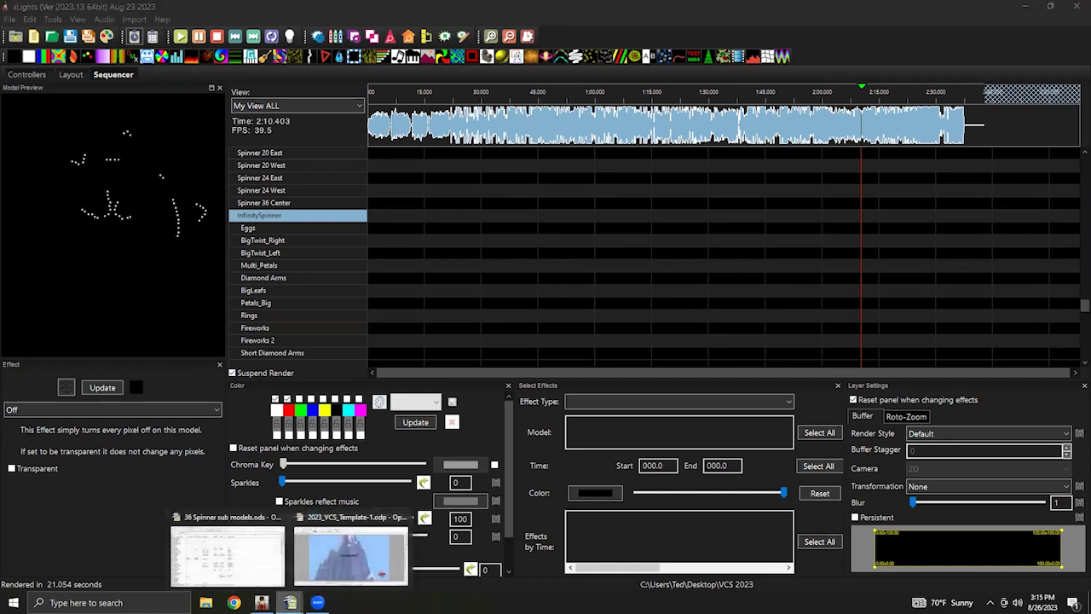
left_click(252, 543)
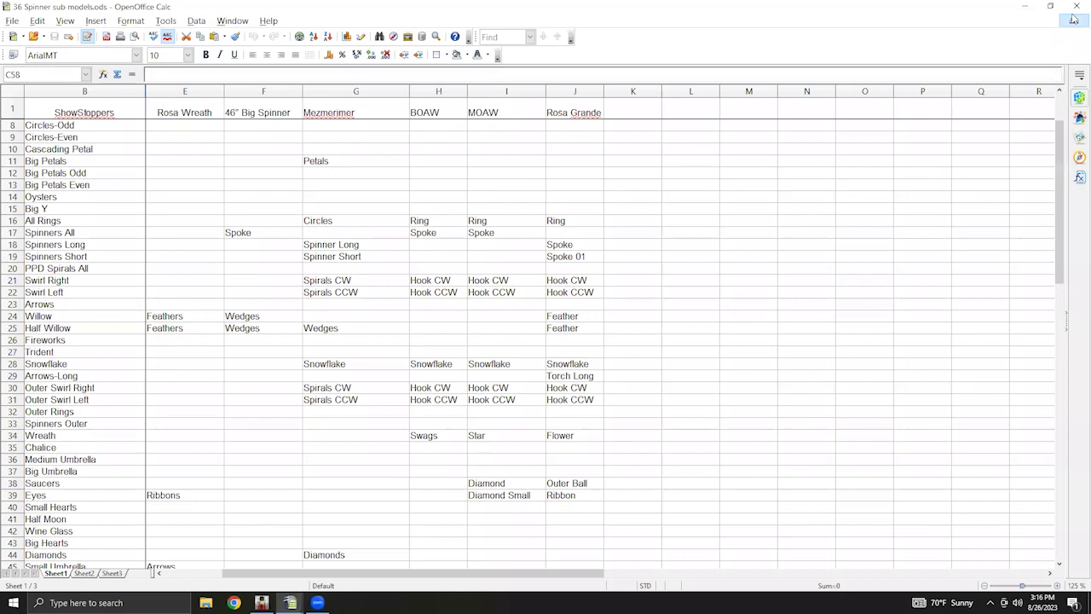
left_click(1076, 7)
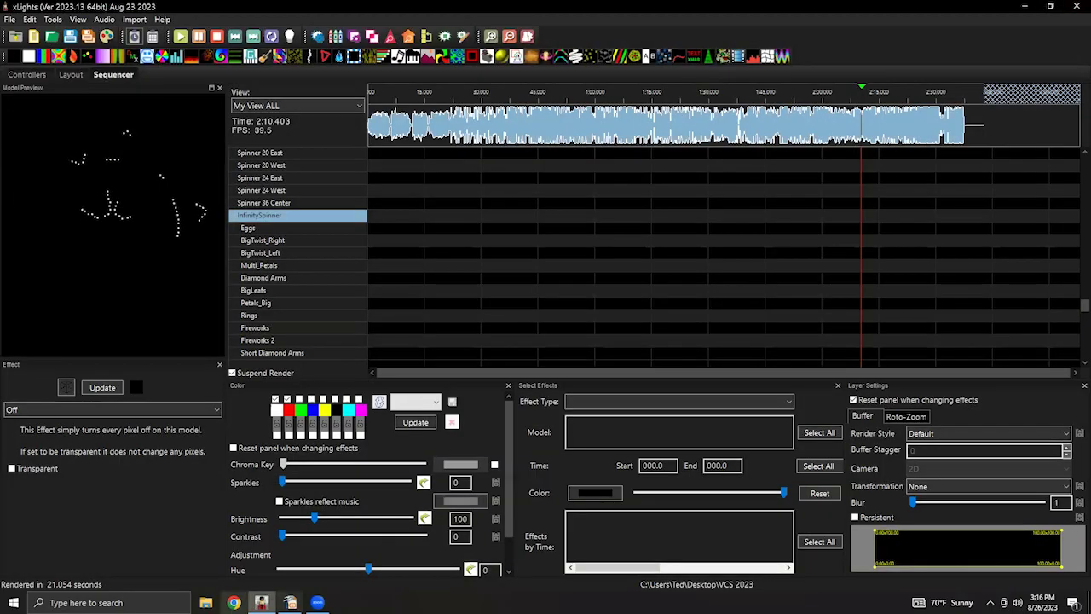
Open File Explorer and go from the Desktop to the Christmas Lights folder through its shortcut.
key("super+e")
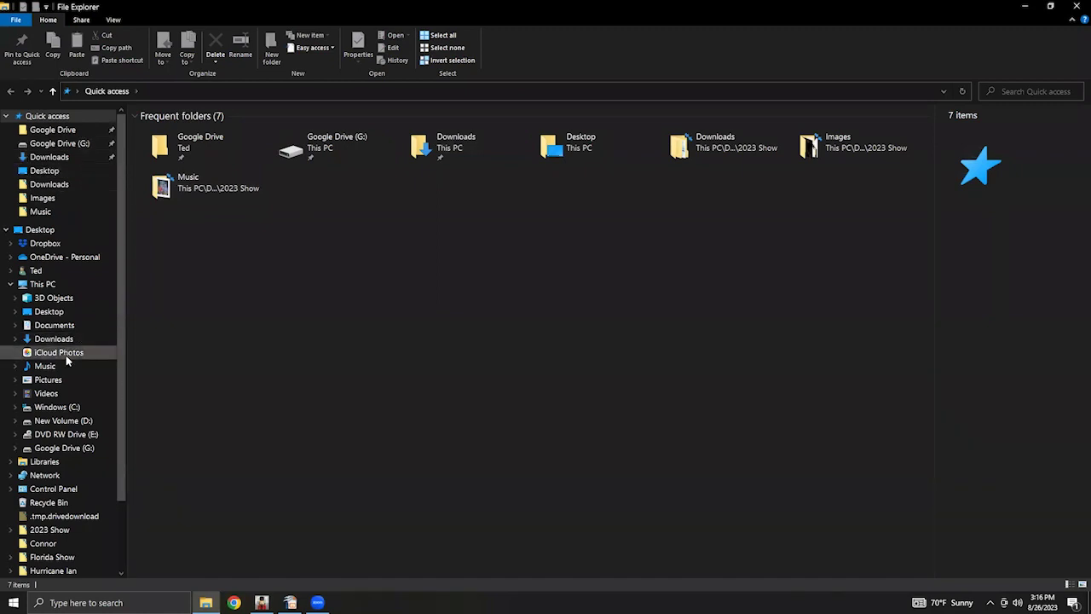
scroll(65, 366, "down", 2)
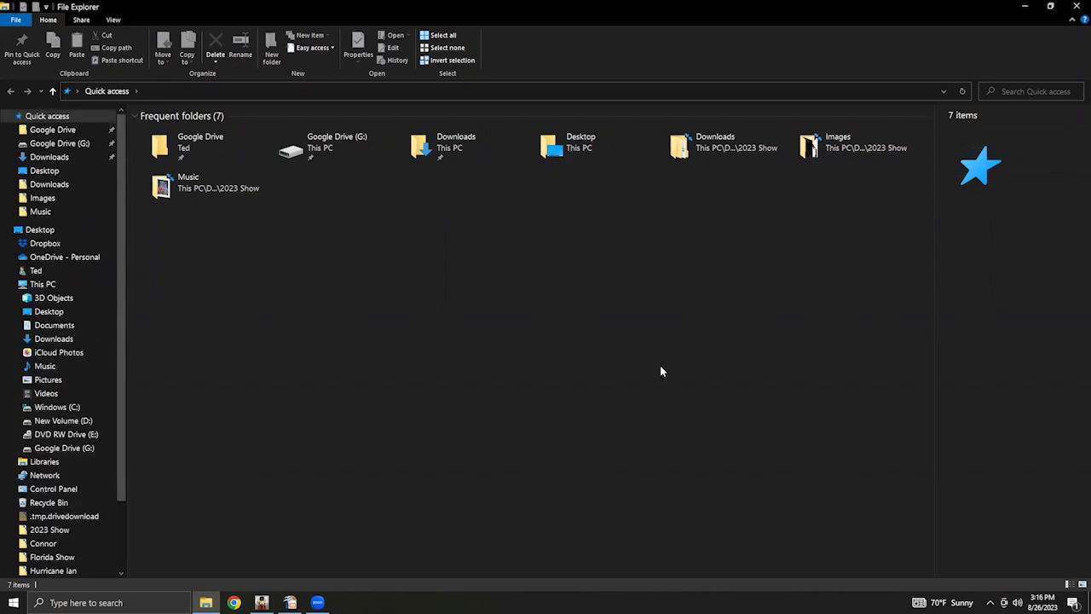
scroll(96, 337, "down", 1)
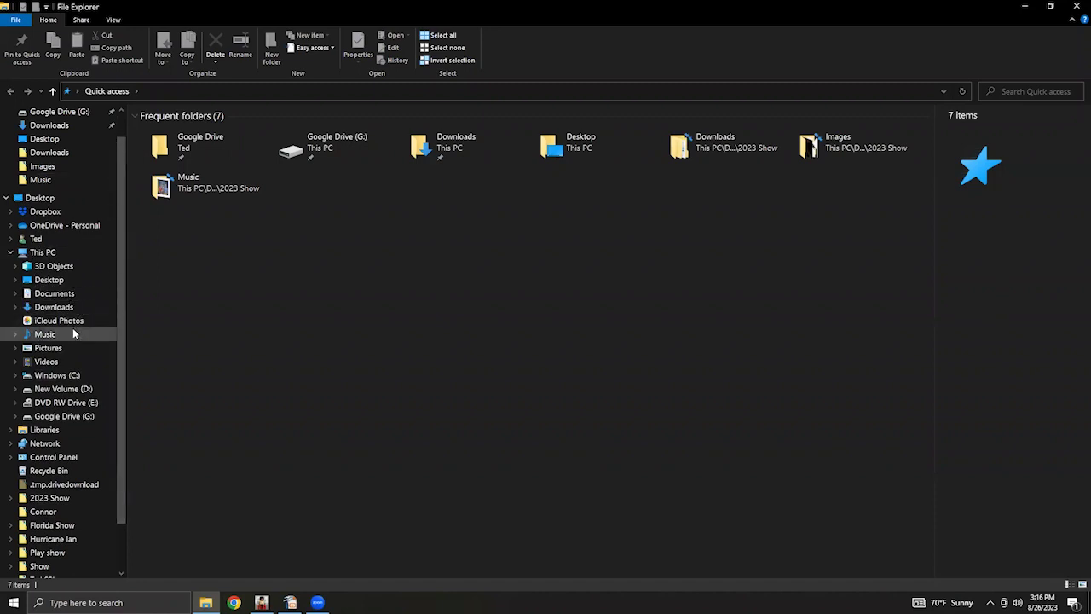
scroll(73, 330, "down", 3)
scroll(73, 333, "down", 1)
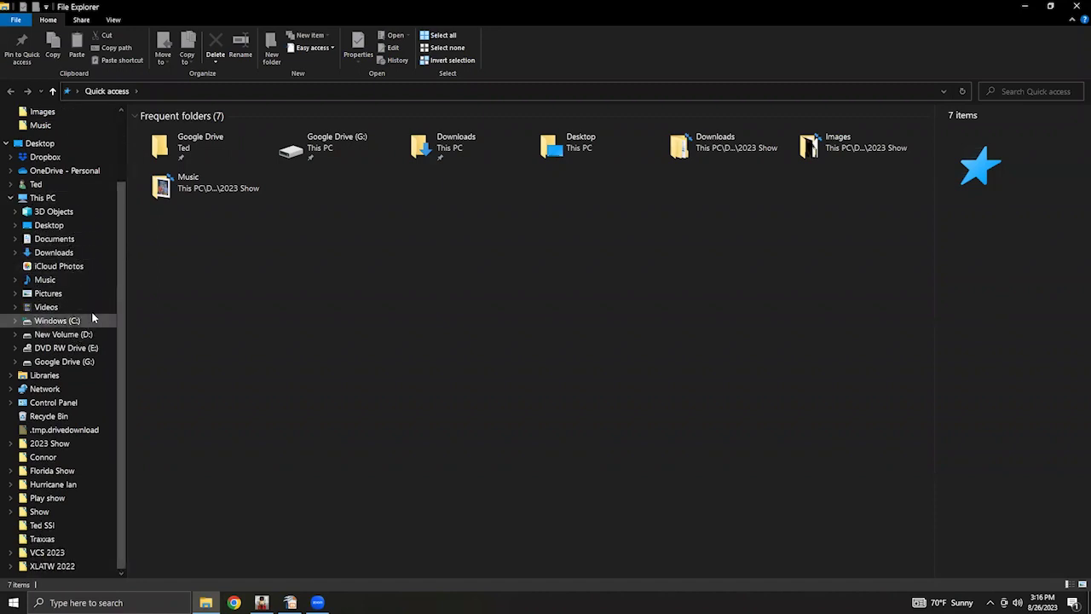
left_click(66, 230)
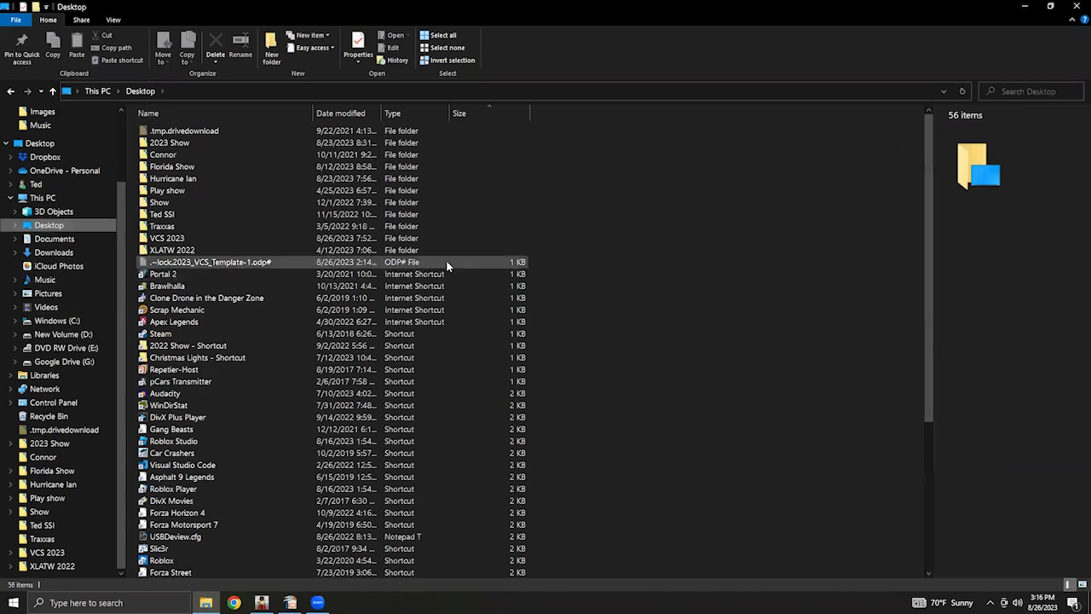
scroll(357, 351, "down", 4)
double_click(233, 189)
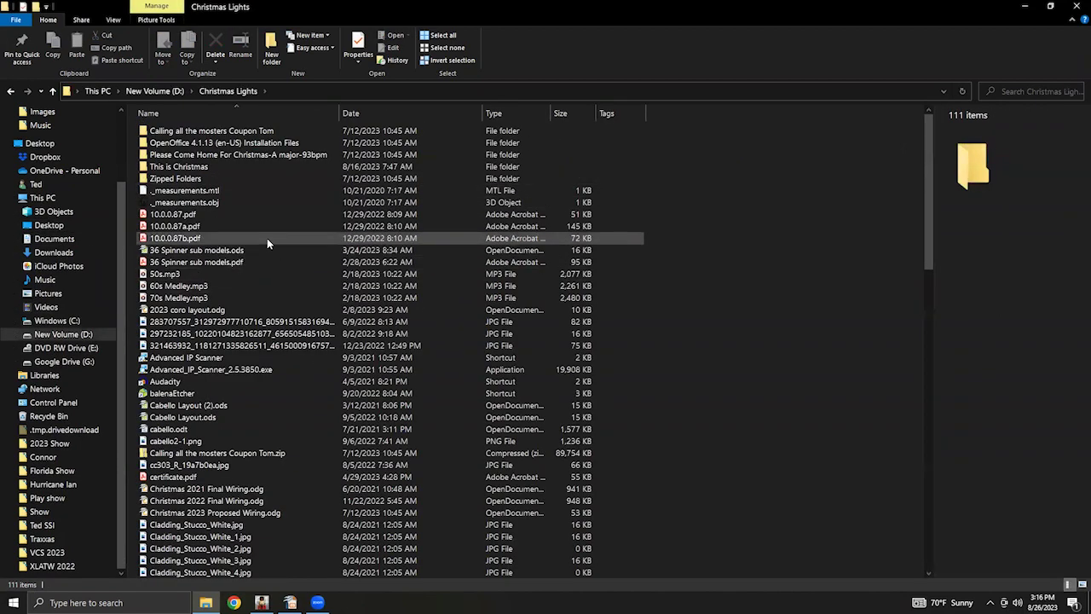
Copy the 36 Spinner sub models.ods file and close File Explorer.
right_click(239, 250)
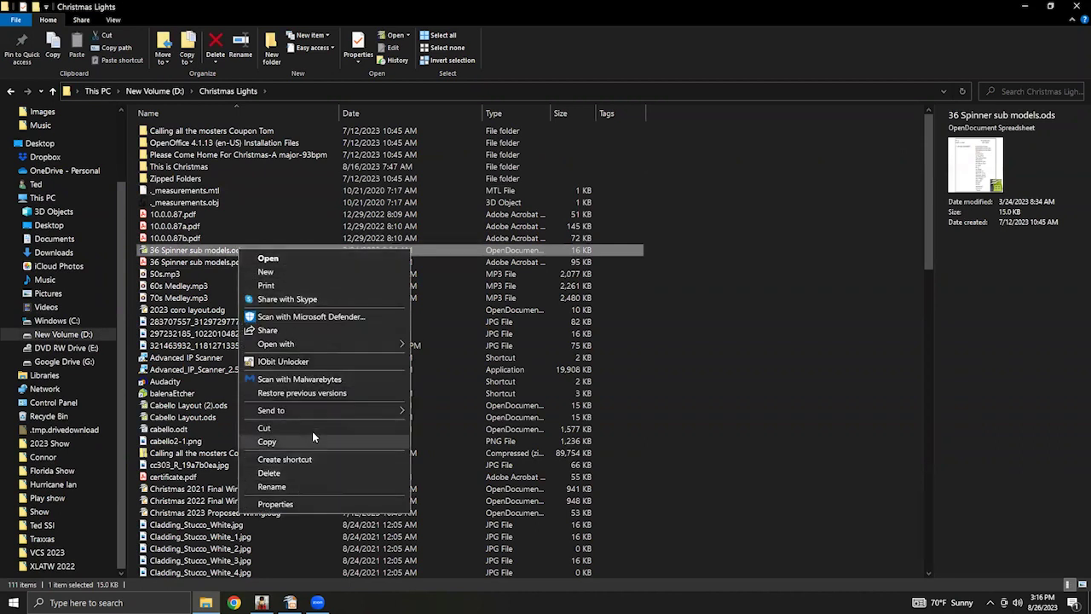
left_click(308, 439)
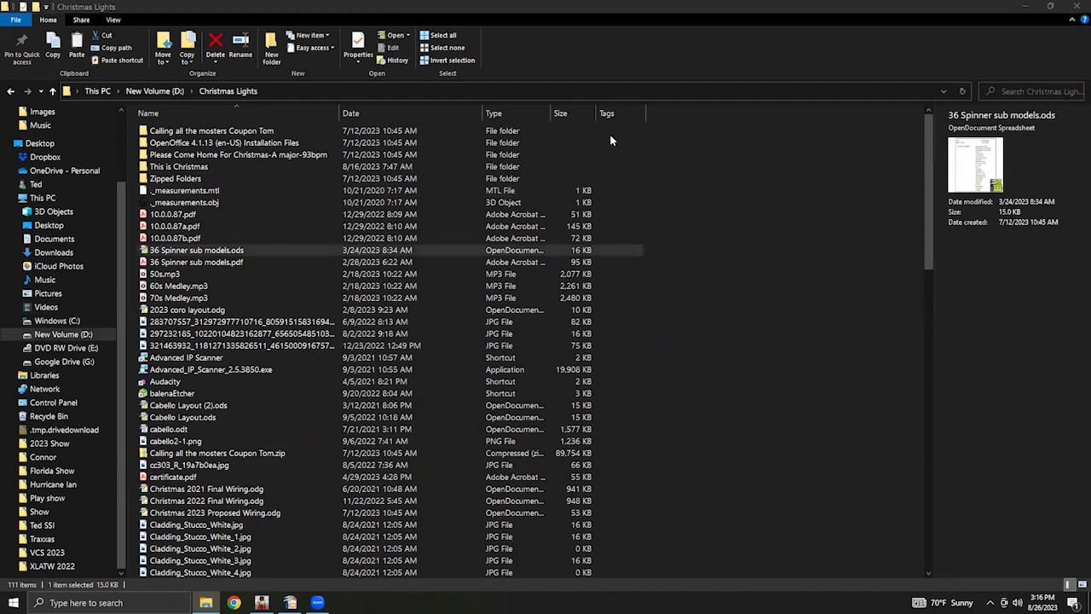
left_click(1076, 7)
left_click(1075, 10)
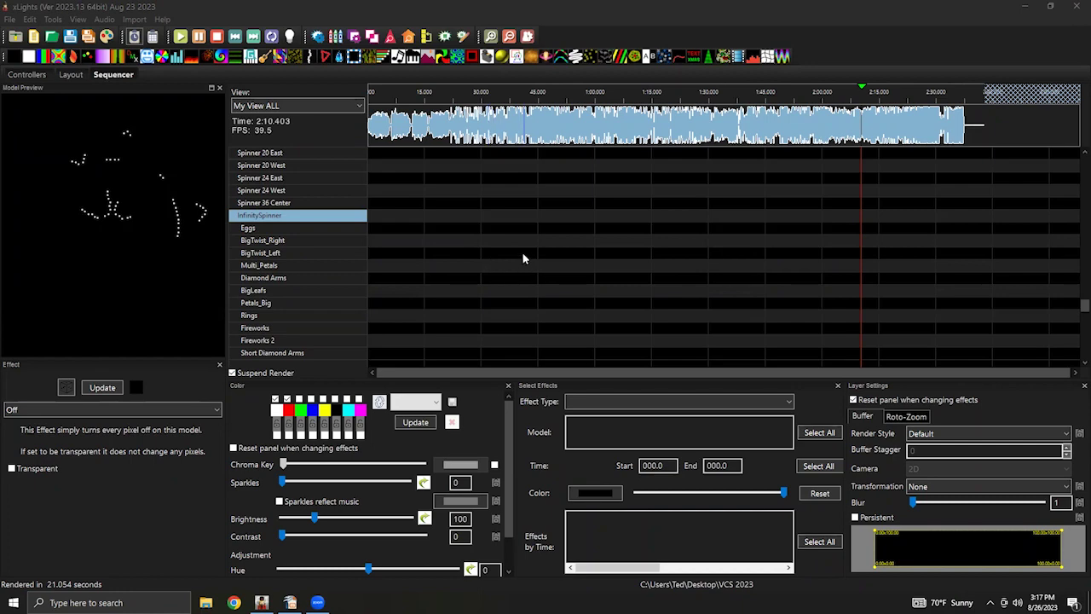
Switch to the 2023_VCS_Template-1.odp presentation in OpenOffice Impress, start its slide show and advance to the closing thank-you slide.
left_click(290, 602)
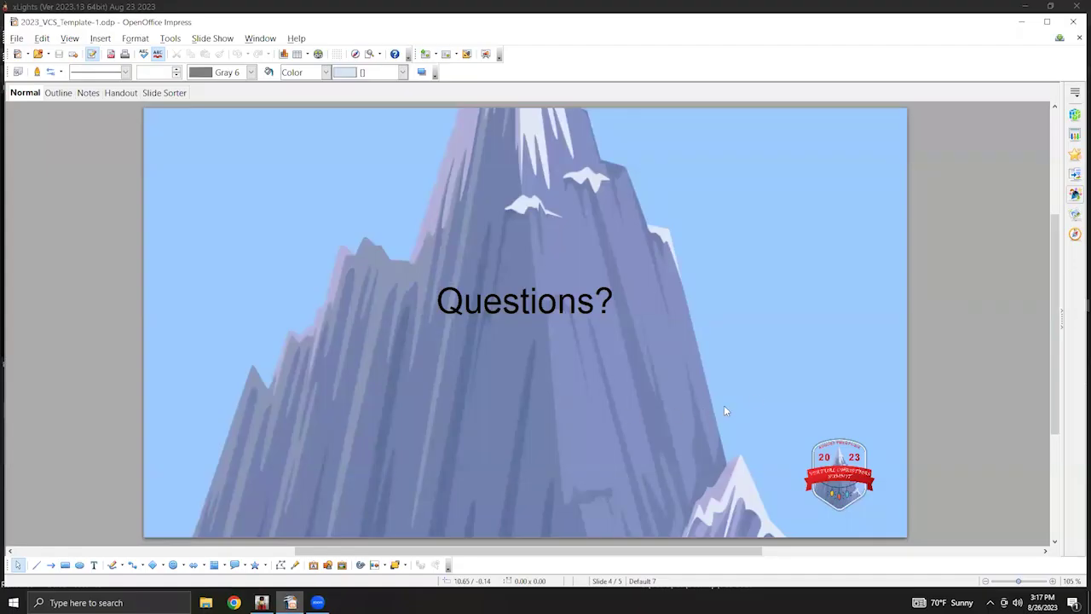
left_click(130, 41)
mouse_move(87, 41)
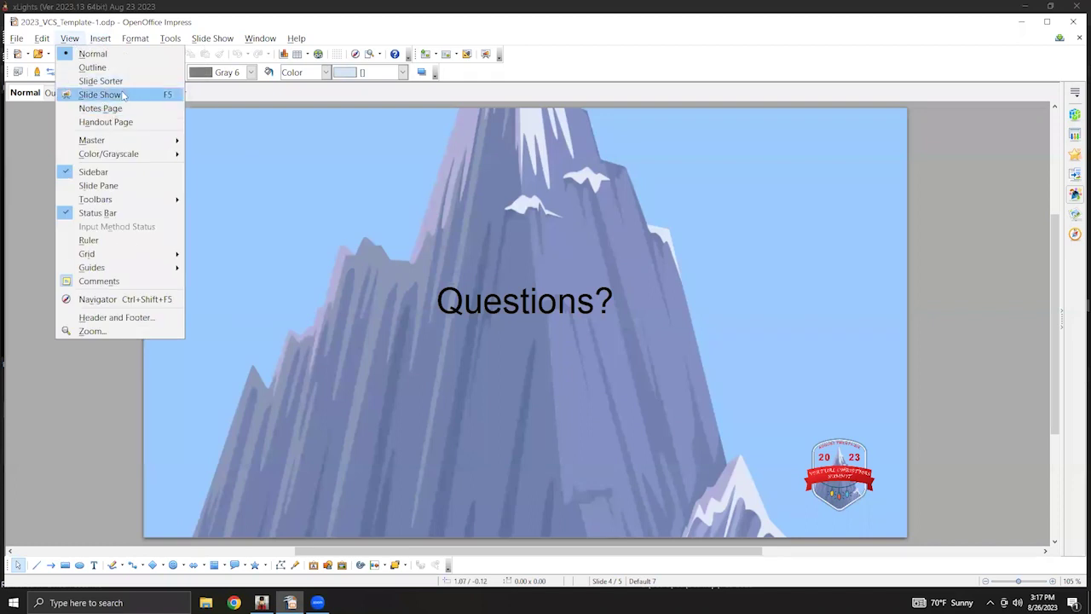
left_click(125, 94)
left_click(535, 350)
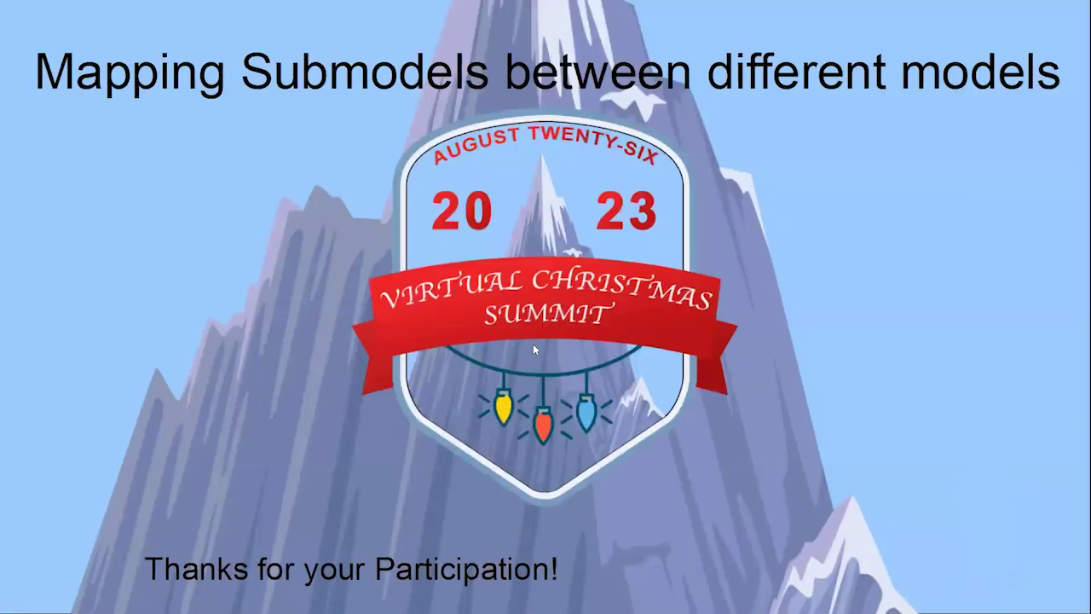